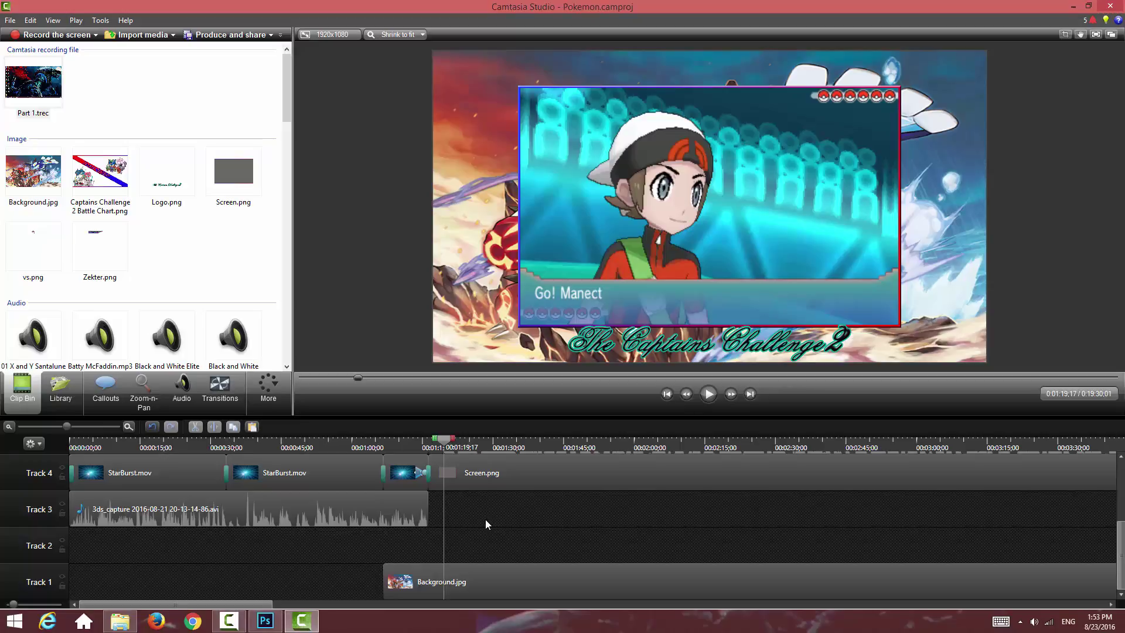
scroll(485, 519, "up", 3)
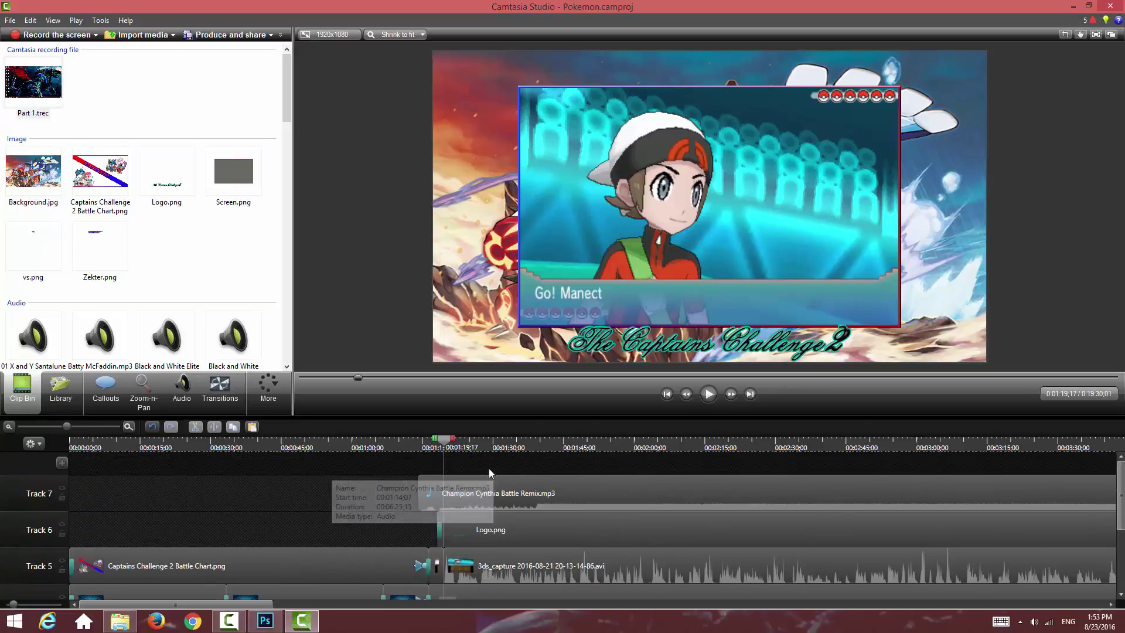
scroll(446, 557, "down", 4)
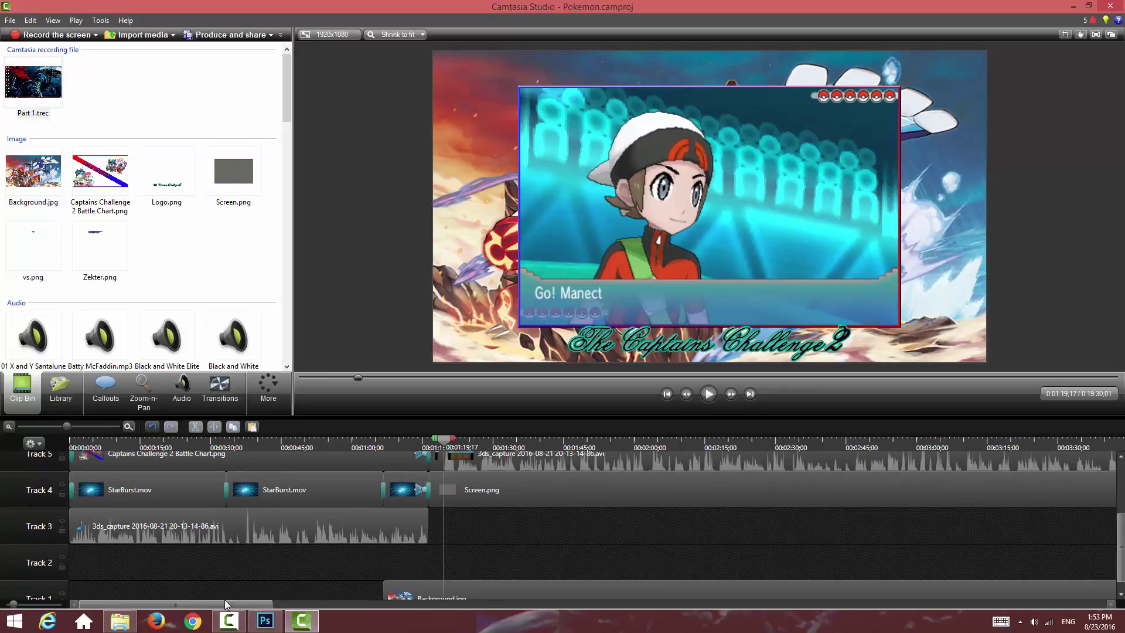
left_click_drag(251, 610, 318, 610)
scroll(491, 498, "up", 3)
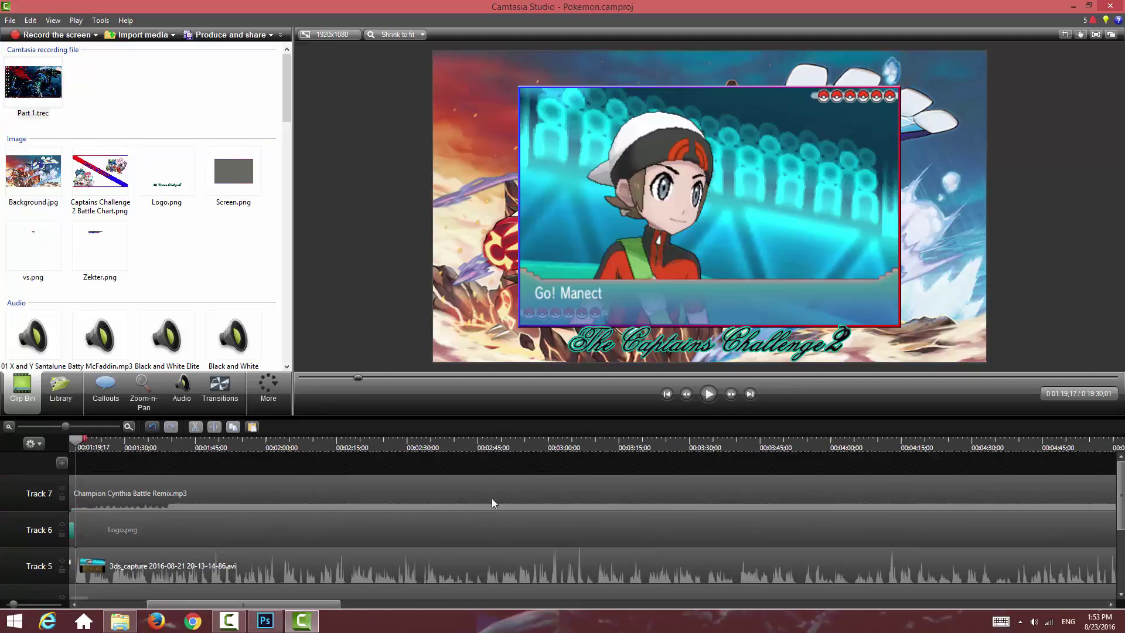
scroll(491, 498, "down", 2)
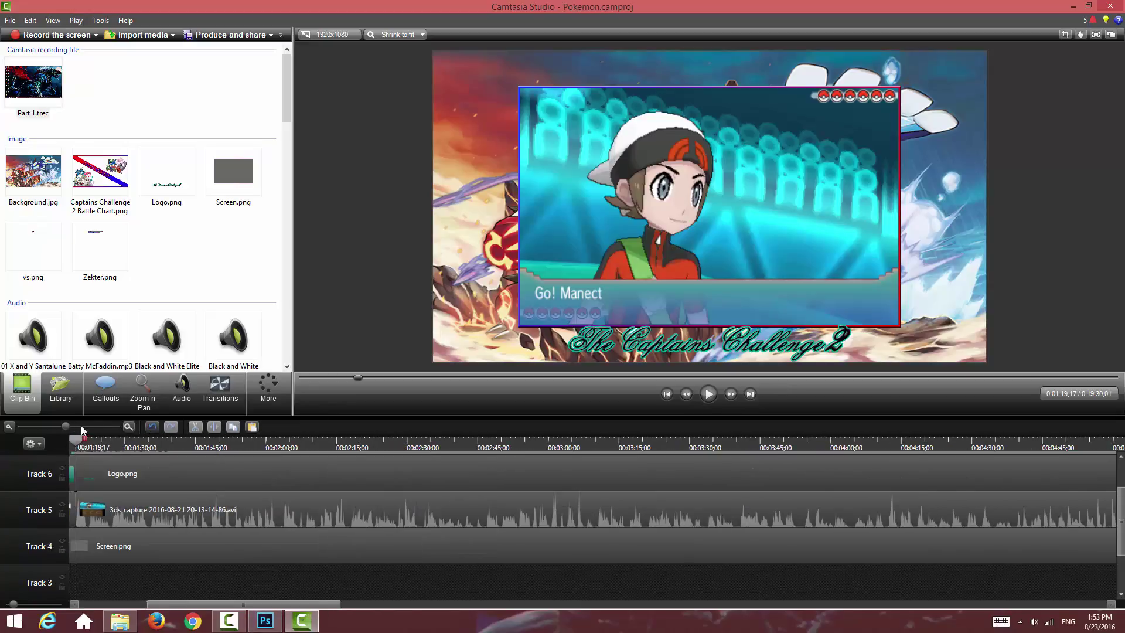
Step: Add Diamond and Pearl Cyrus Battle Remix.wav directly after the Champion Cynthia clip on Track 7
left_click_drag(65, 426, 29, 426)
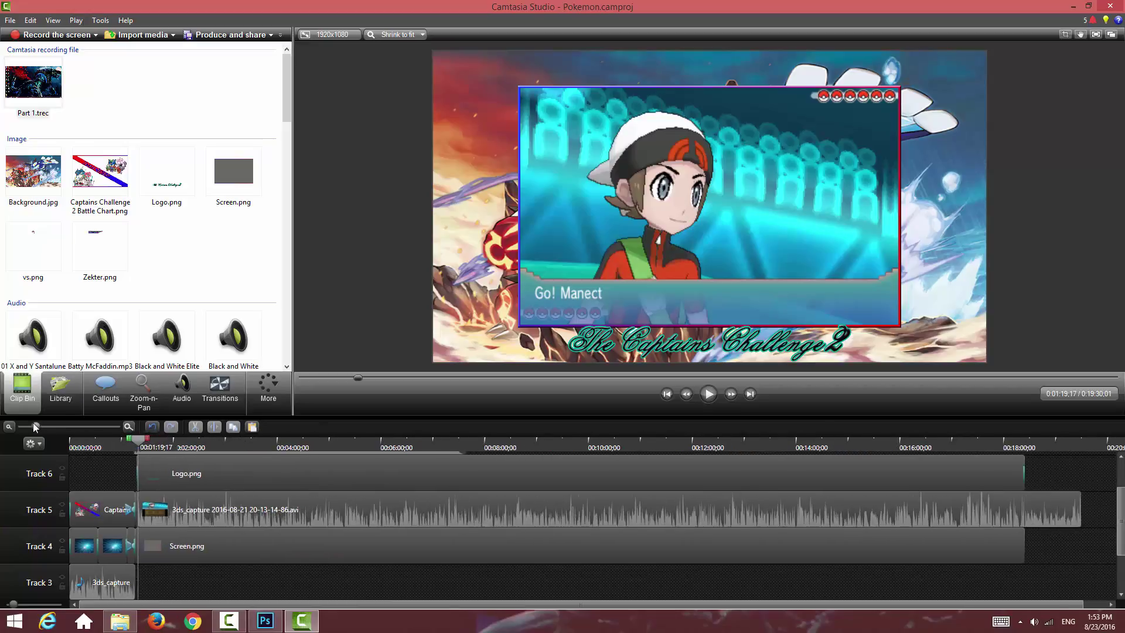
scroll(662, 472, "up", 2)
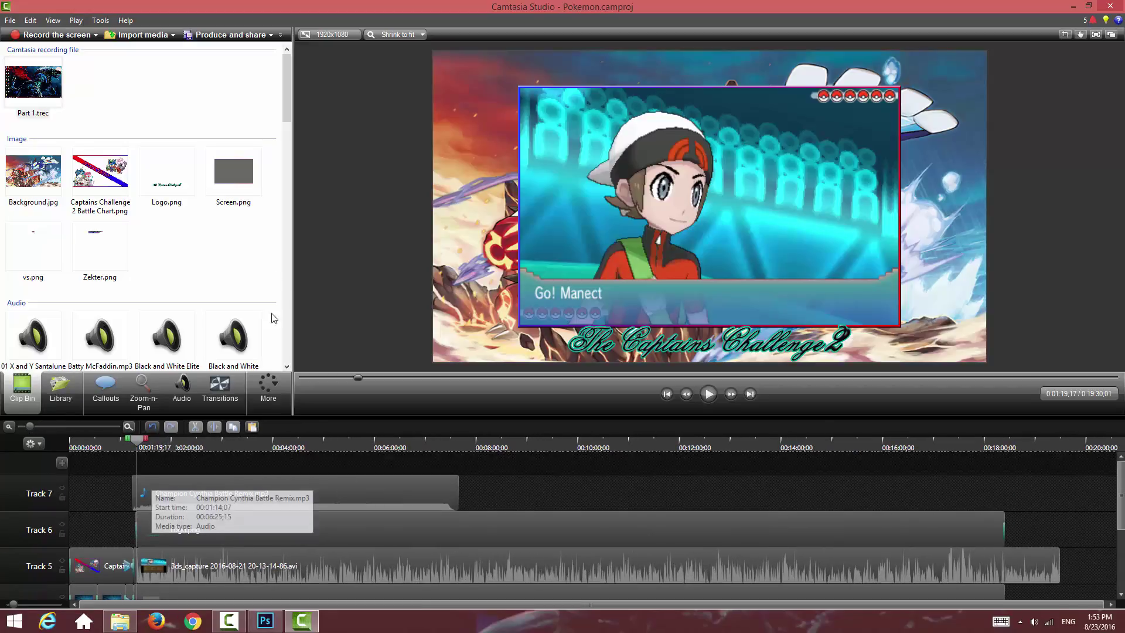
left_click_drag(284, 100, 278, 144)
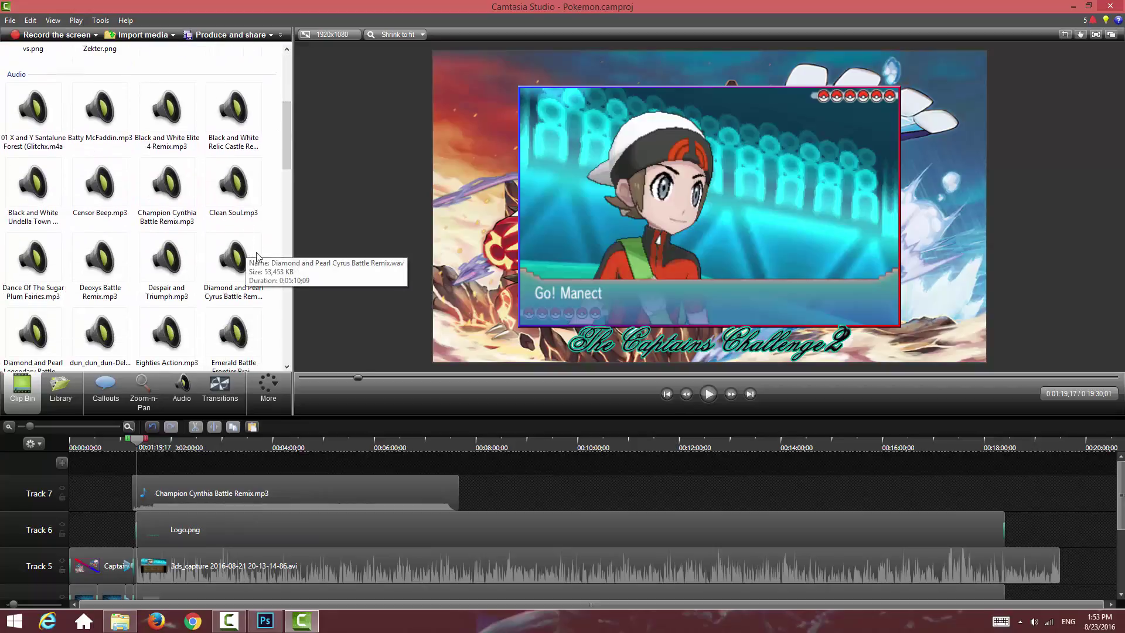
left_click_drag(226, 266, 342, 319)
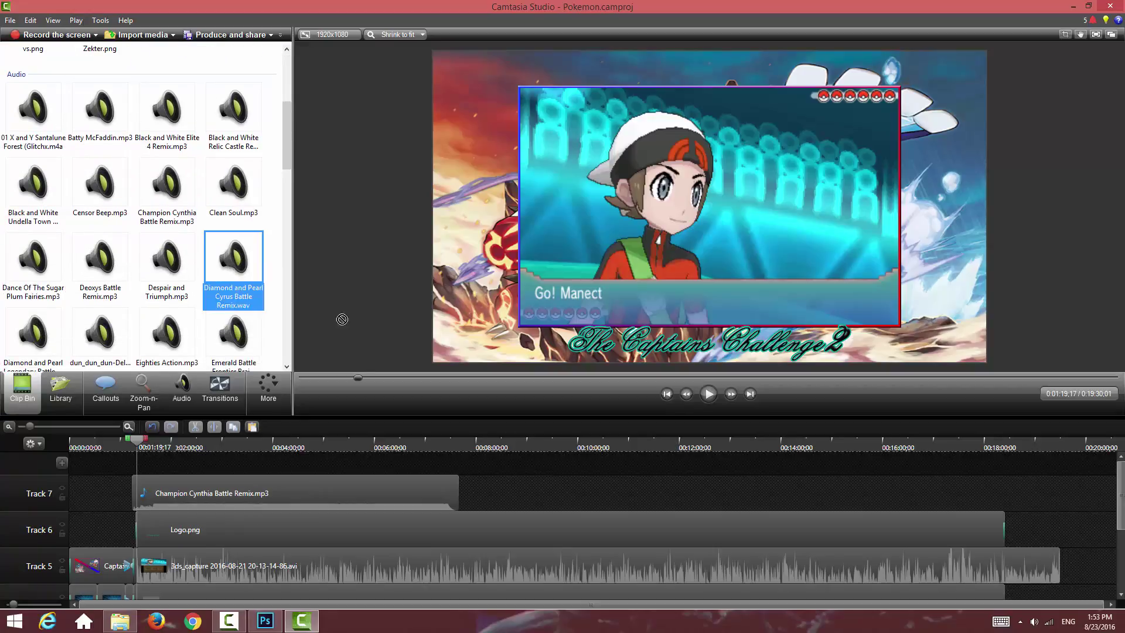
left_click_drag(473, 482, 473, 483)
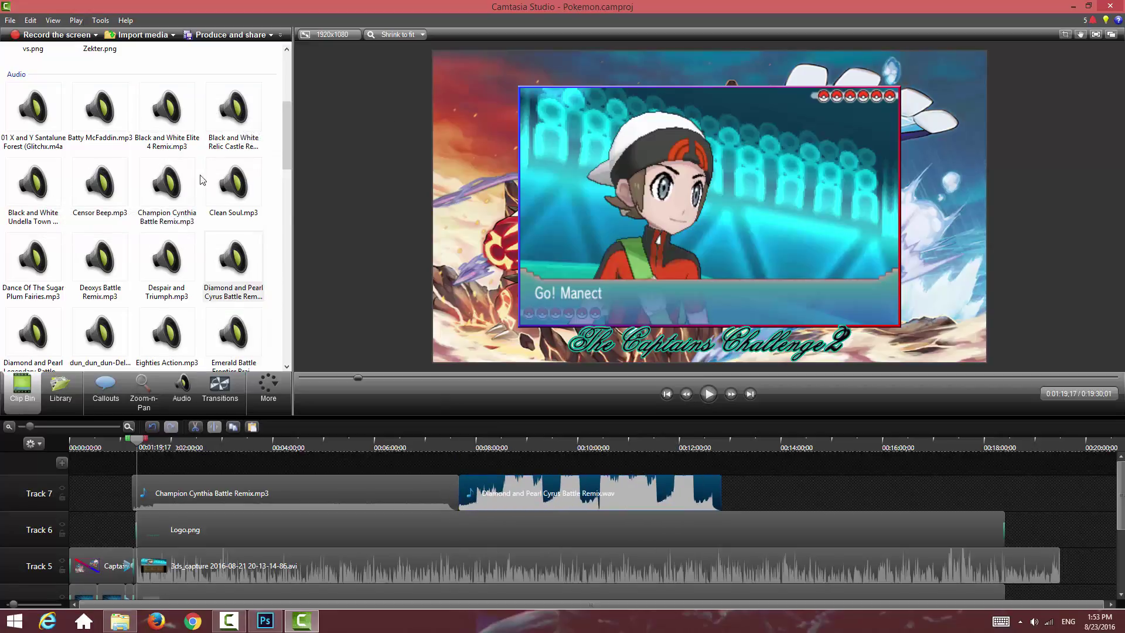
Step: Place Emerald Battle Frontier Brain Remix.mp3 on Track 7 at about 13 minutes and delete the Diamond and Pearl Cyrus clip
left_click_drag(233, 334, 856, 501)
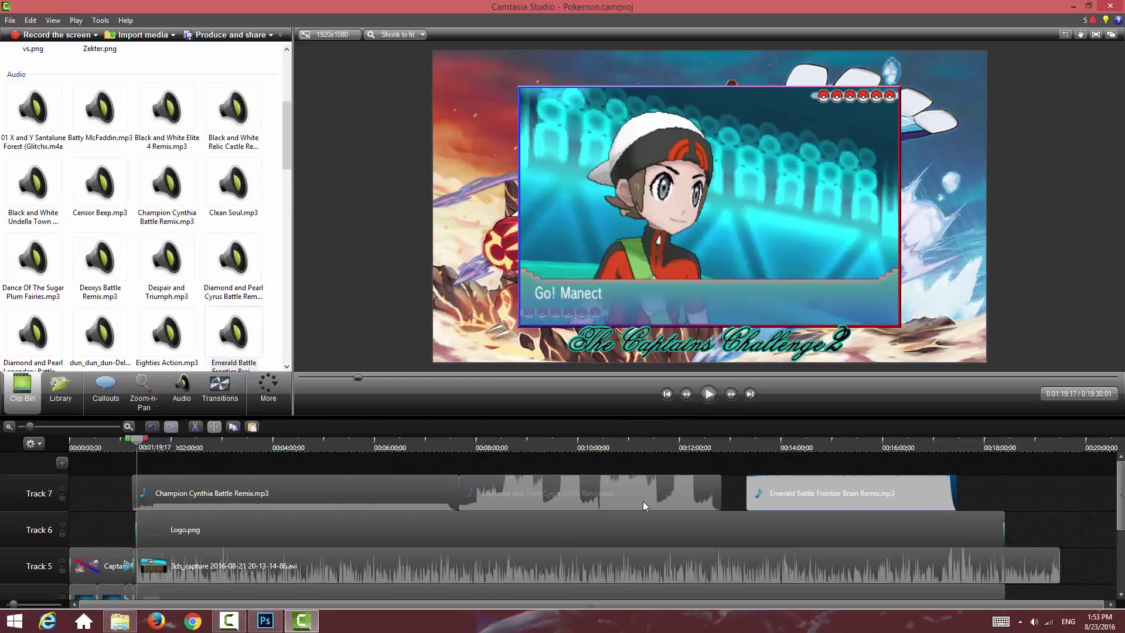
left_click(703, 491)
key("Delete")
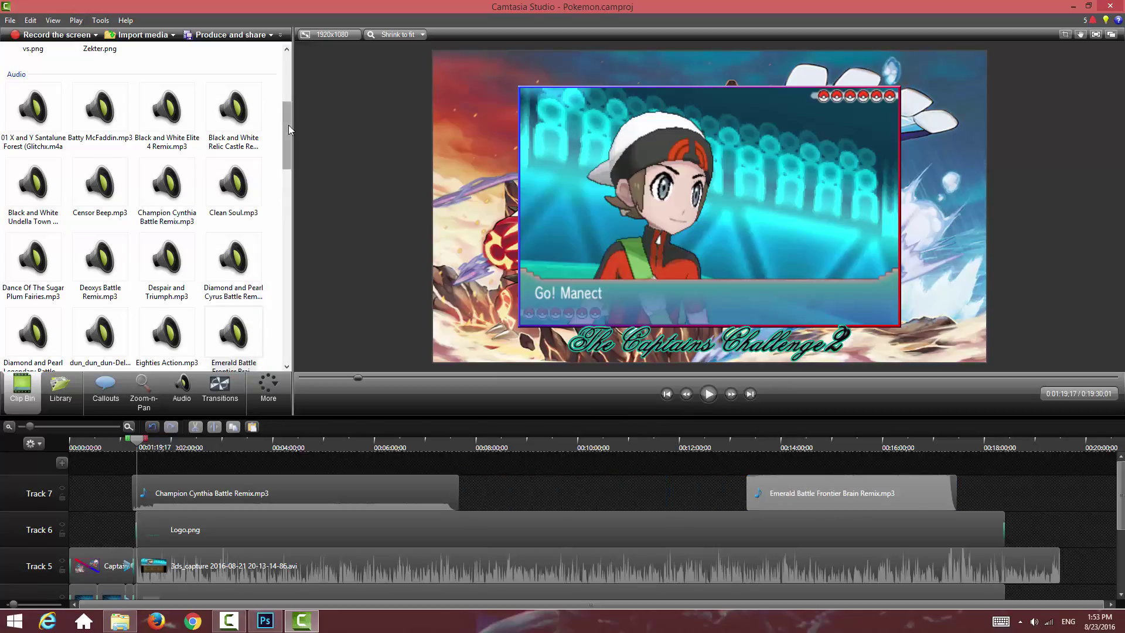
Step: Insert ORAS Zinnia Battle Remix.mp3 directly after the Champion Cynthia clip on Track 7 and align the Emerald clip's end with Logo.png's end
left_click_drag(289, 124, 283, 169)
left_click_drag(33, 293, 297, 273)
left_click_drag(35, 167, 504, 497)
left_click_drag(1063, 495, 838, 487)
left_click(676, 498)
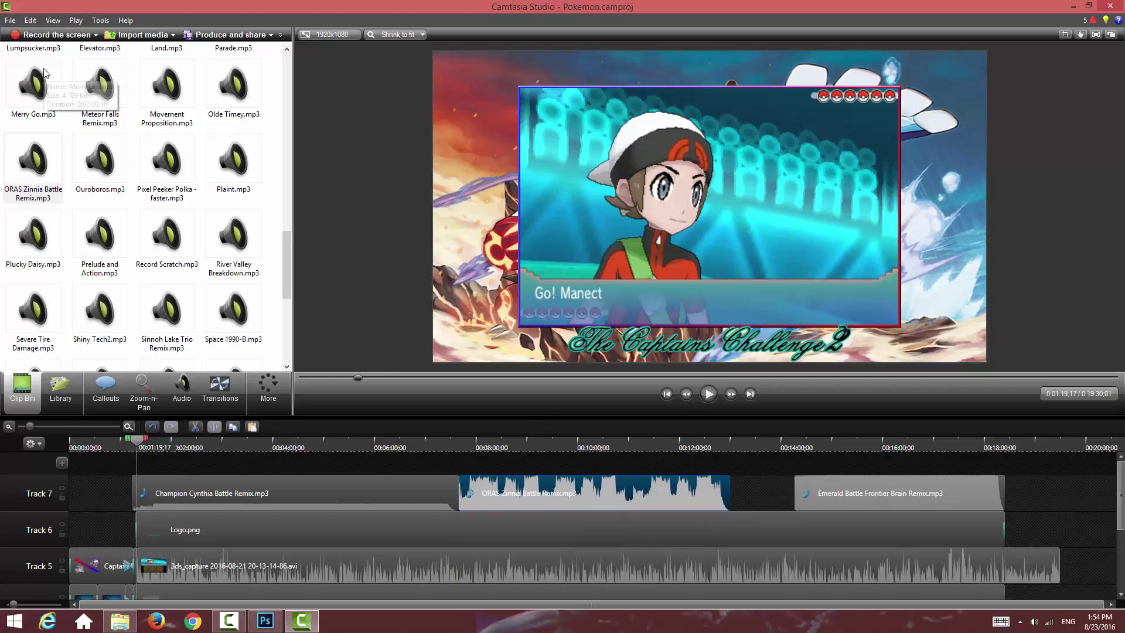
Step: Add Giratina Battle Remix.mp3 after the ORAS Zinnia clip on Track 7 and move the Emerald clip directly behind it
left_click_drag(856, 500, 1012, 499)
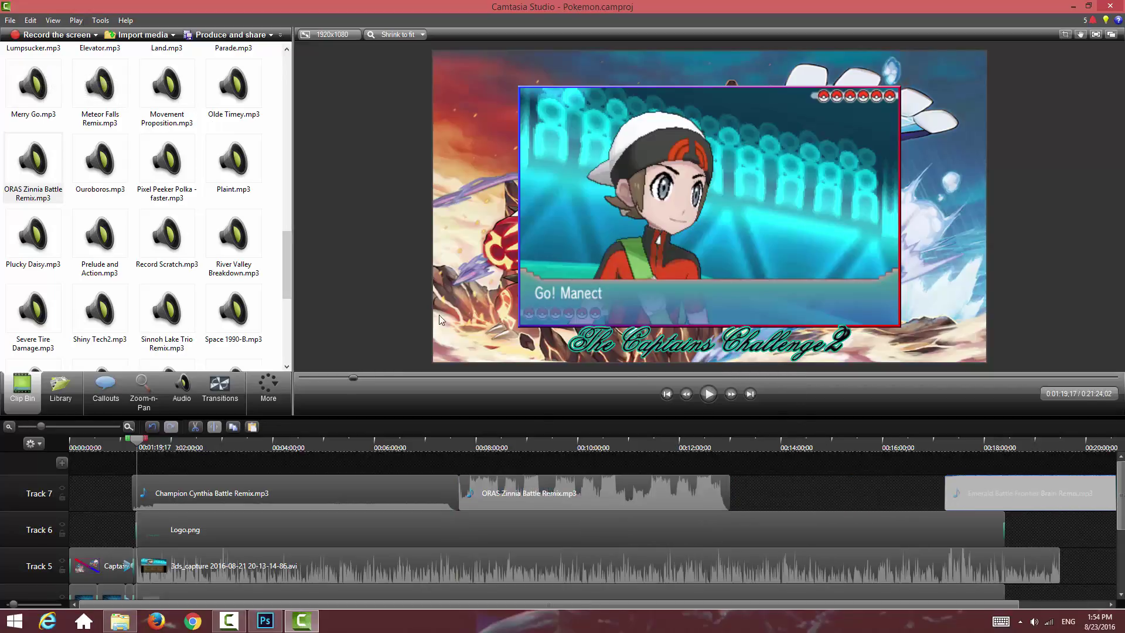
left_click_drag(289, 252, 291, 231)
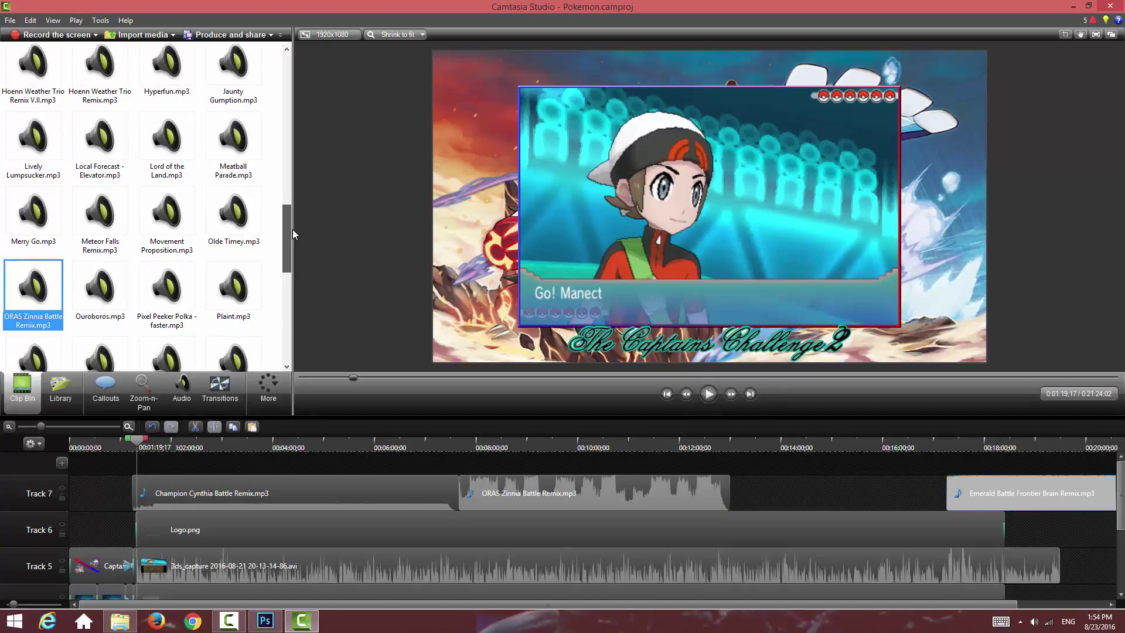
left_click_drag(293, 234, 293, 201)
left_click_drag(41, 79, 774, 481)
left_click_drag(815, 605, 987, 607)
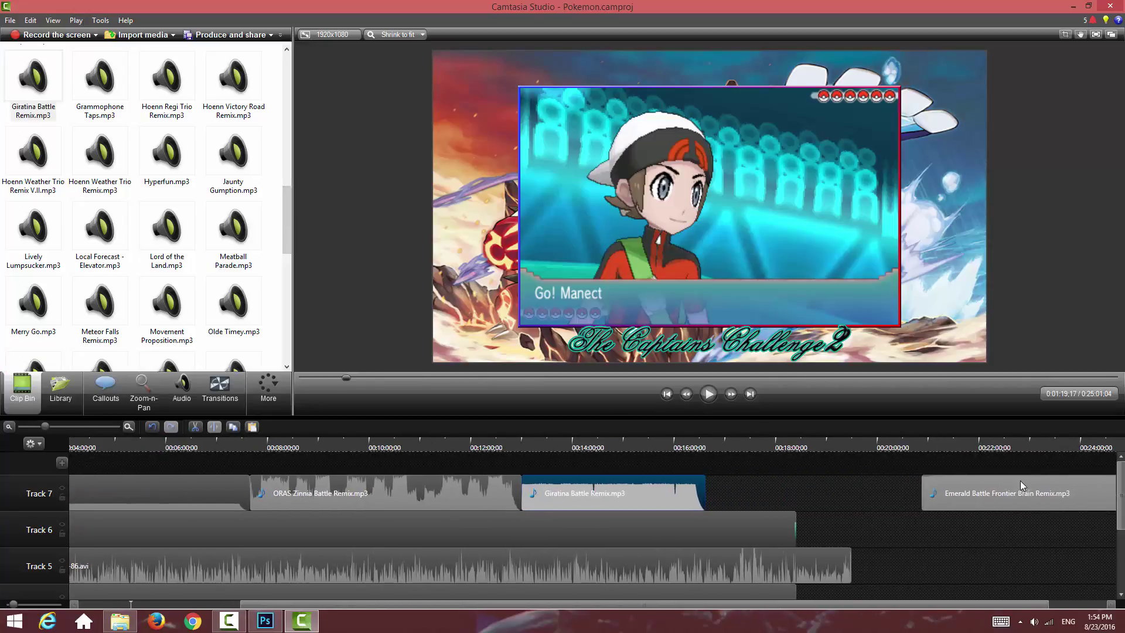
left_click_drag(977, 496, 672, 495)
Step: Add a fade-in and fade-out to the ORAS Zinnia clip and lower its volume close to the Champion Cynthia clip's level
left_click(366, 497)
left_click(181, 388)
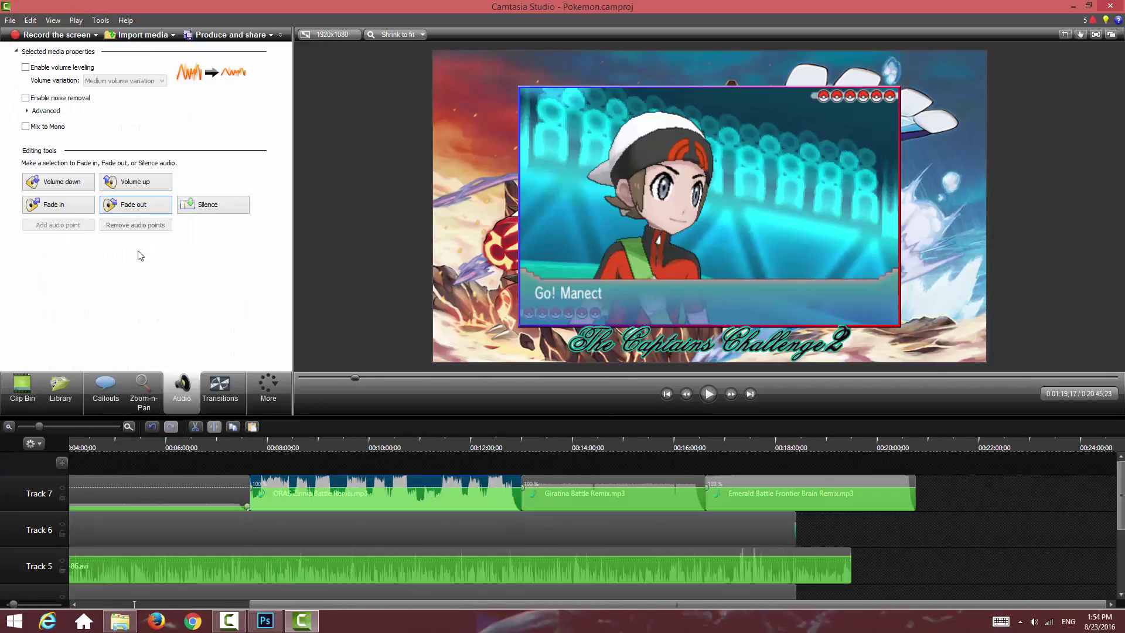
left_click_drag(374, 488, 373, 507)
Step: Fade the Giratina Battle Remix clip in and out and lower its volume to match the neighbouring music
left_click(557, 490)
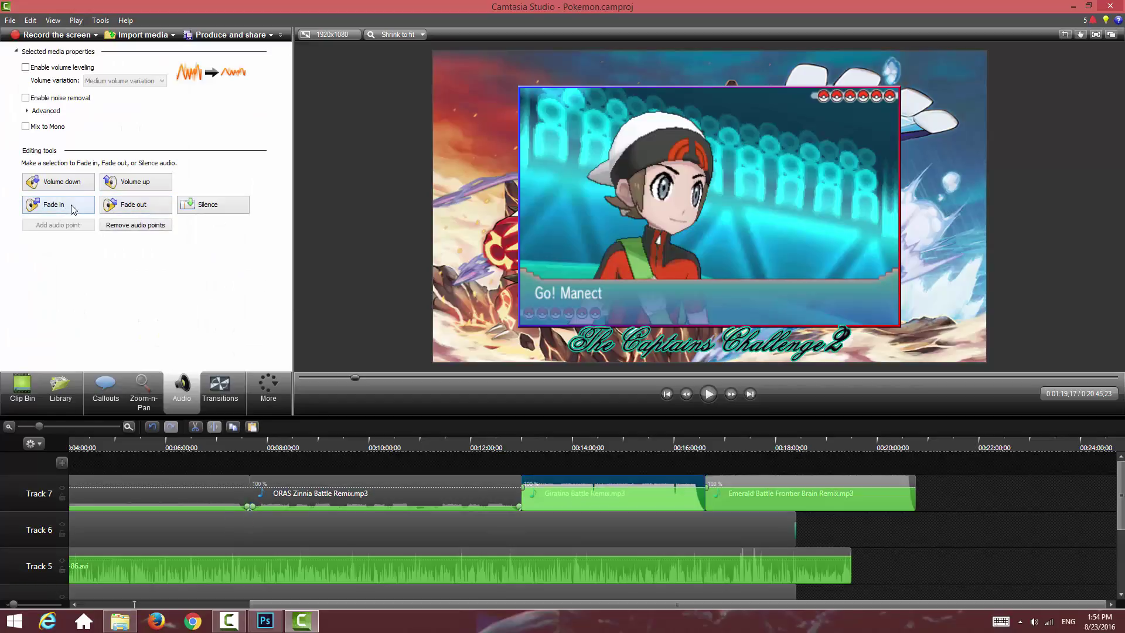
left_click(54, 204)
left_click(133, 204)
left_click_drag(609, 499, 609, 508)
Step: Apply a fade-in and fade-out to the Emerald Battle Frontier Brain clip and reduce its volume to the same low level
left_click(753, 497)
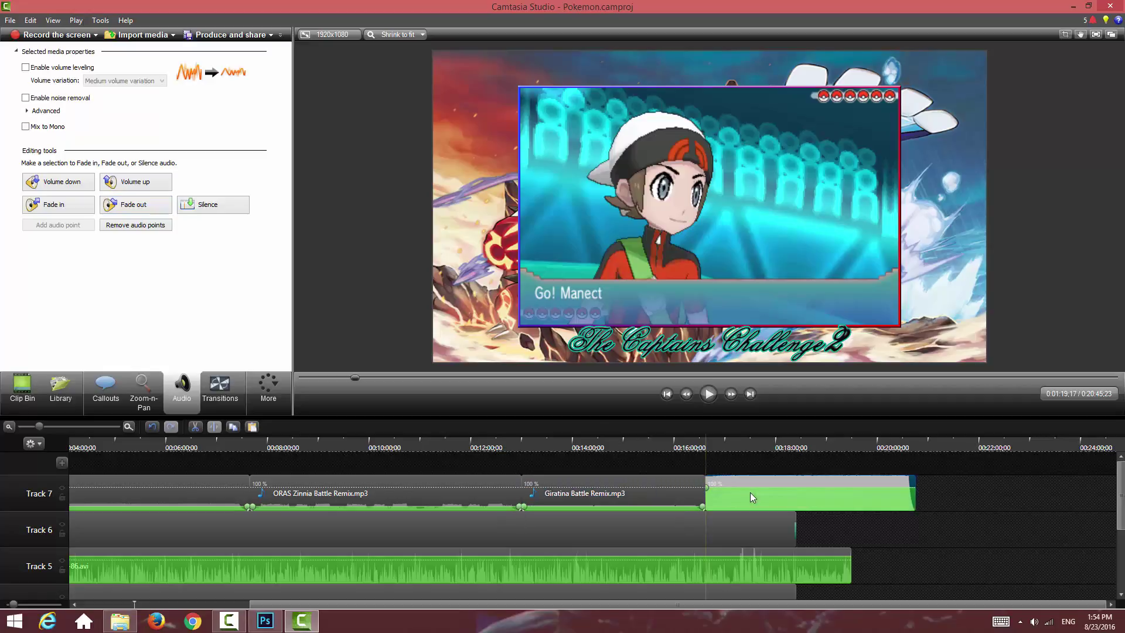
left_click(133, 209)
left_click_drag(778, 486, 777, 508)
left_click(748, 459)
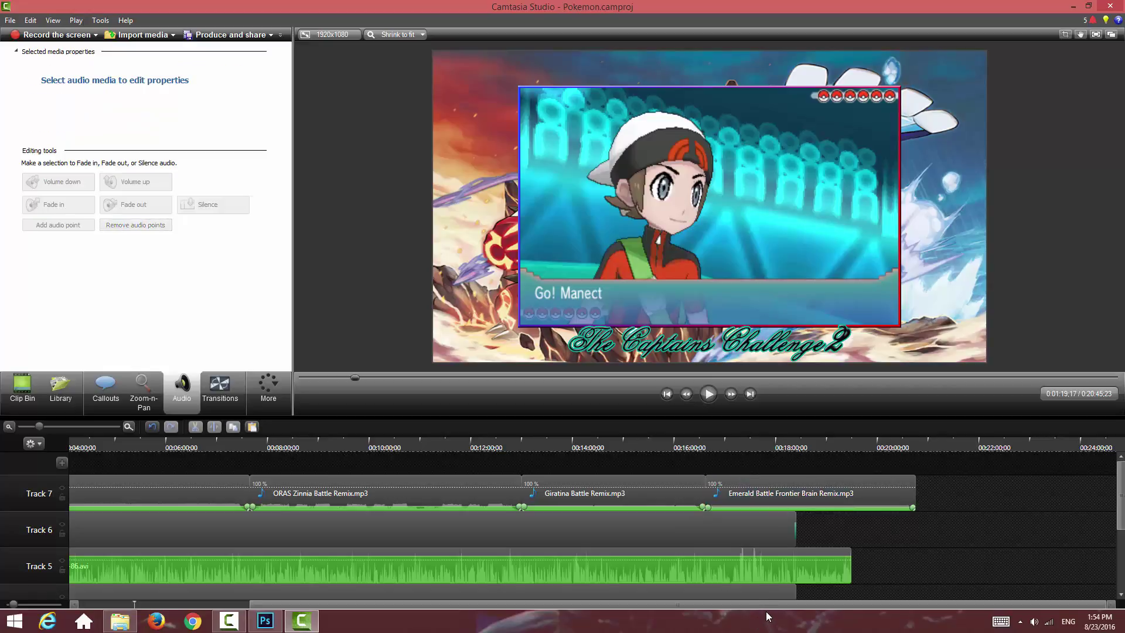
Step: Bring back the media bin and move the playhead to 0:01:21;02, near the start of the battle footage
left_click_drag(768, 608, 583, 604)
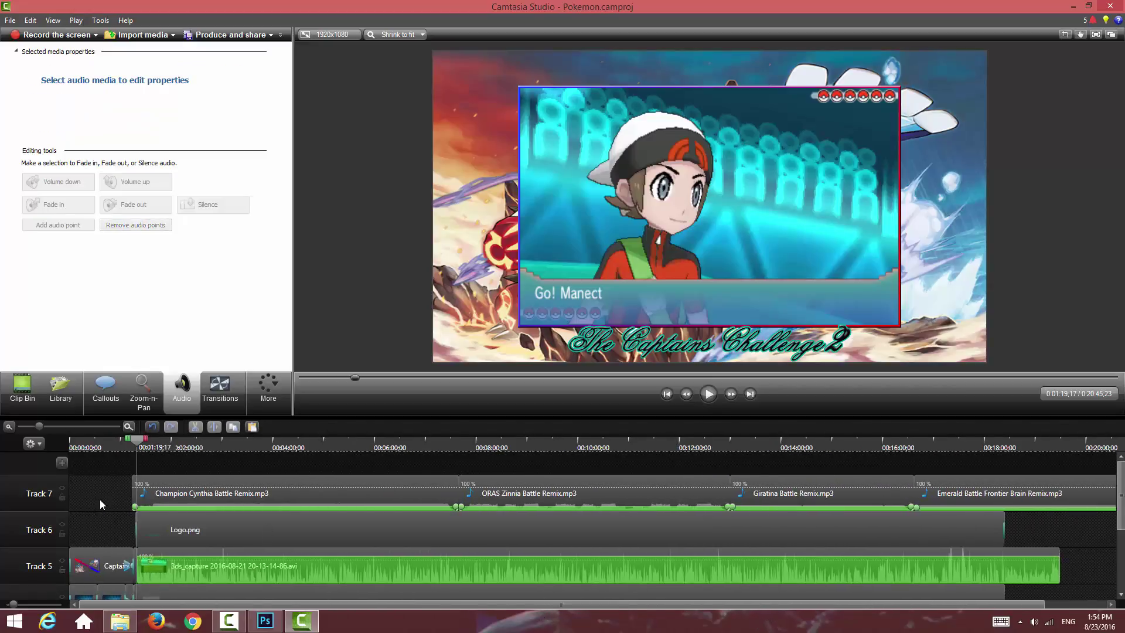
scroll(273, 475, "down", 2)
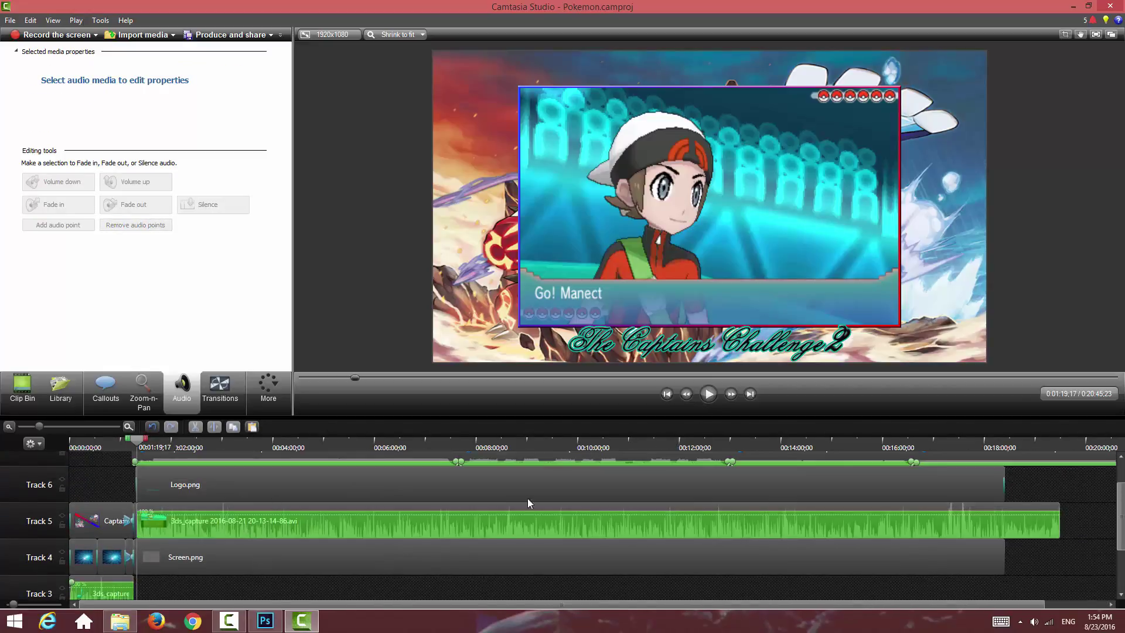
left_click(34, 404)
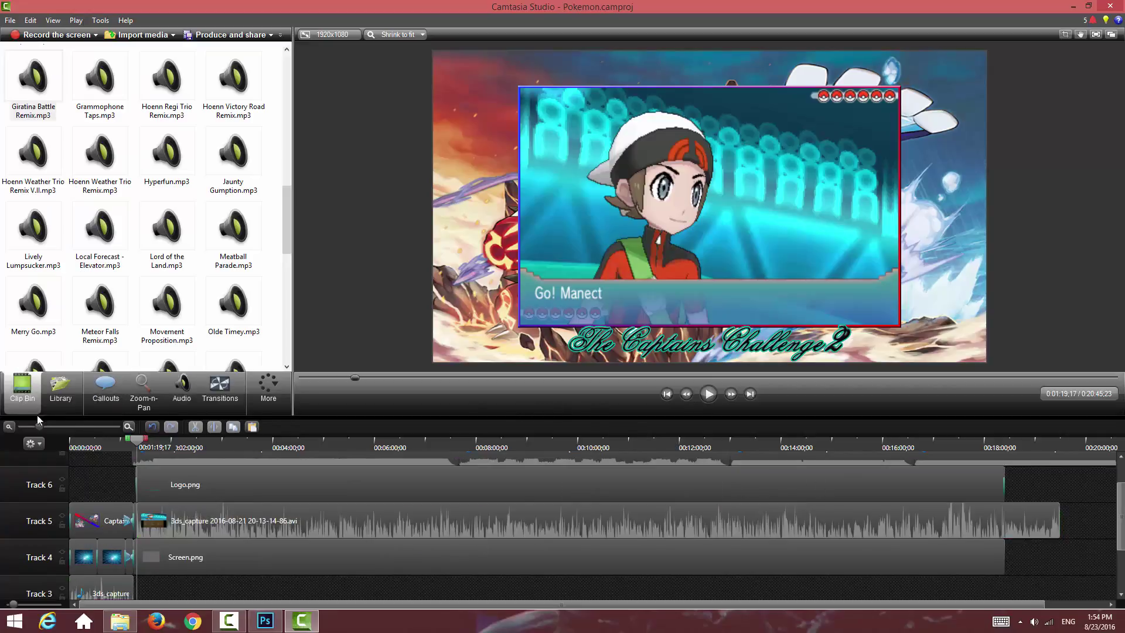
left_click_drag(39, 426, 65, 426)
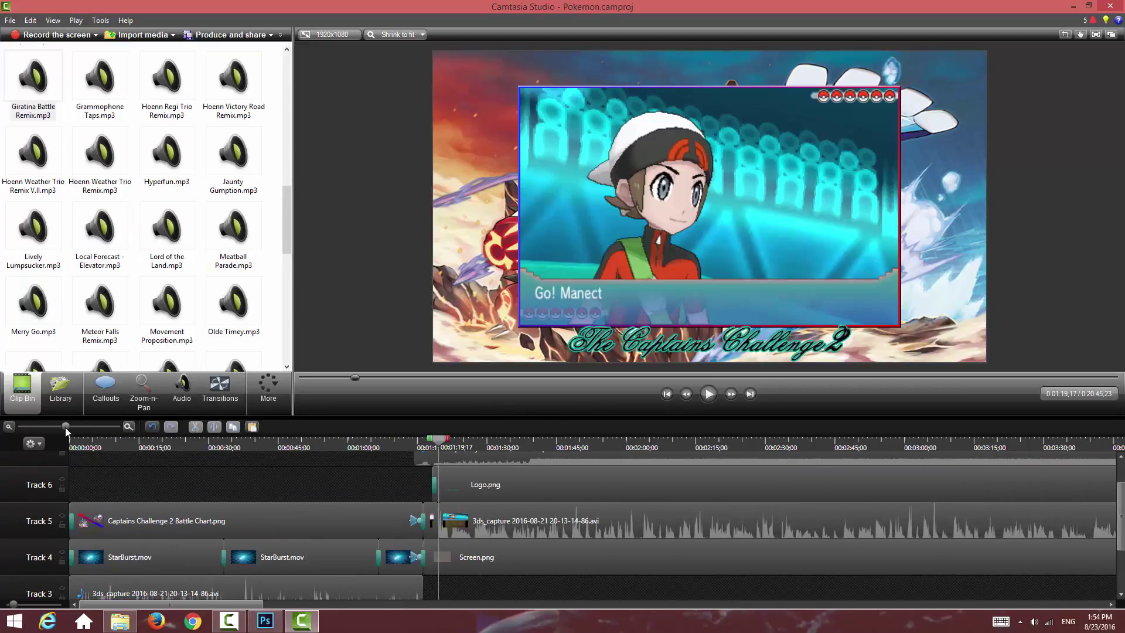
scroll(560, 507, "up", 2)
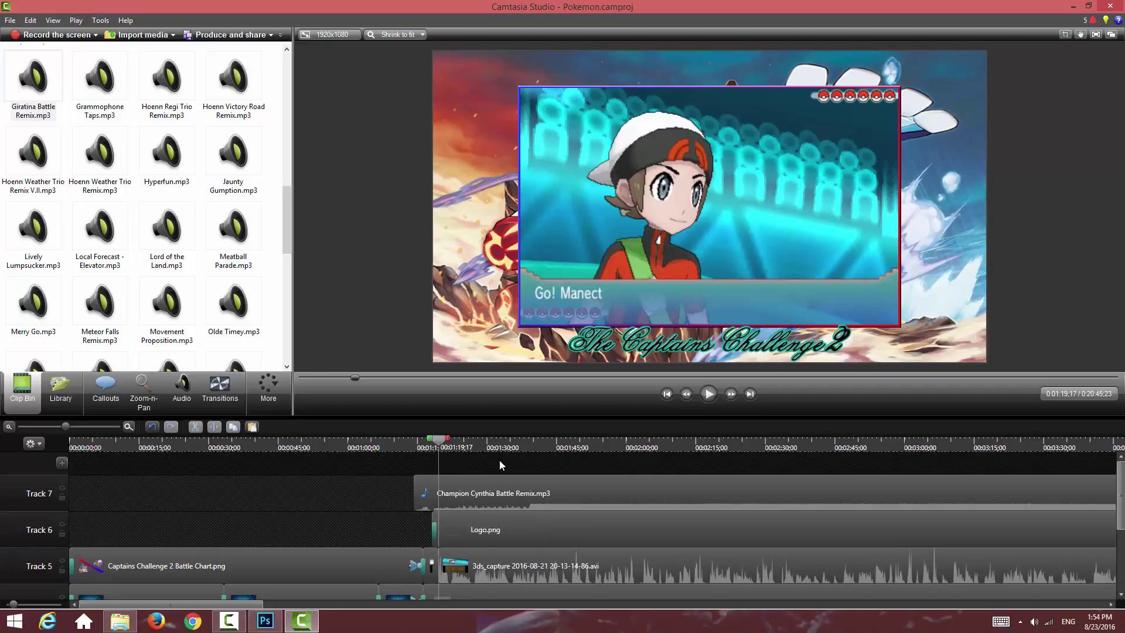
left_click_drag(448, 447, 447, 449)
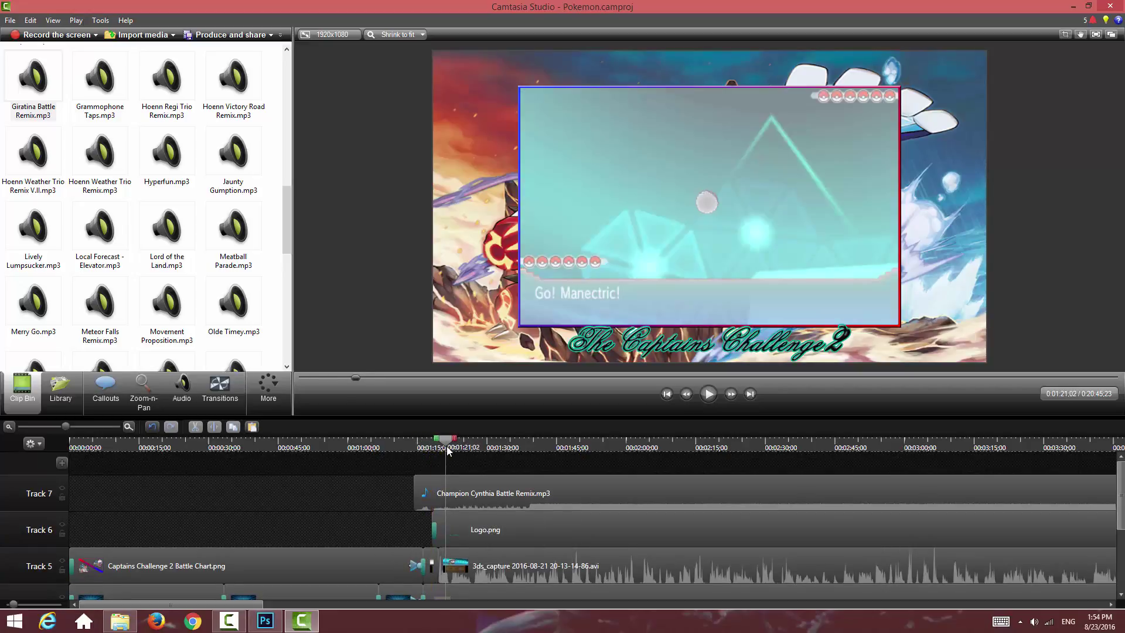
Step: Switch to Photoshop and leave only the Opponent text and Opponent name plate layers visible, hiding the side groups and background
left_click(265, 621)
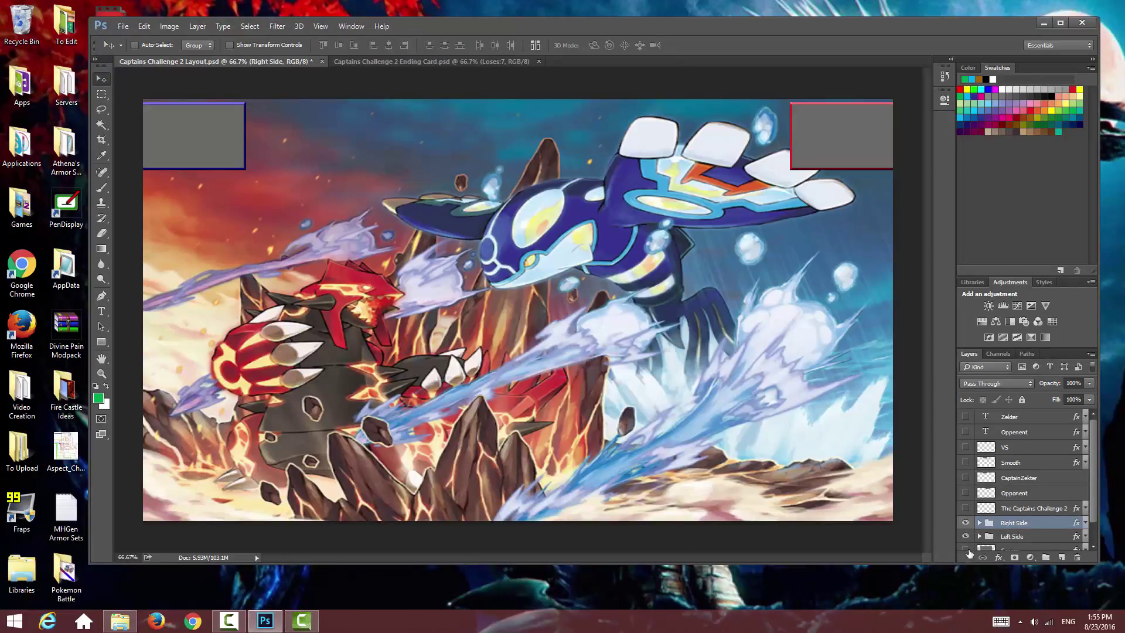
left_click_drag(967, 523, 966, 536)
left_click(966, 432)
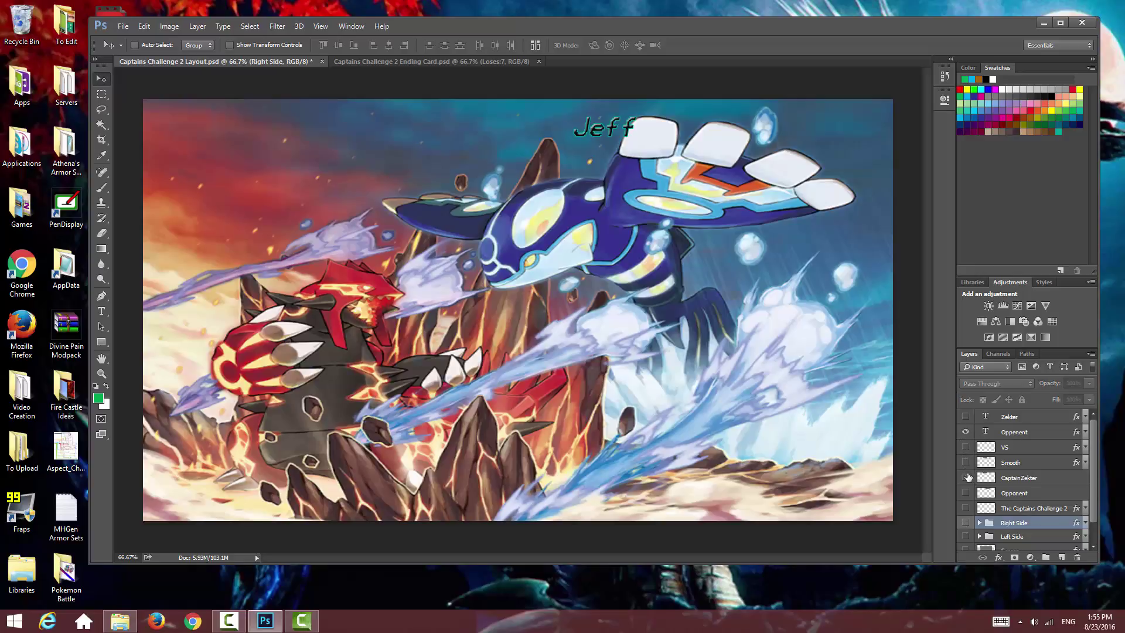
left_click(965, 493)
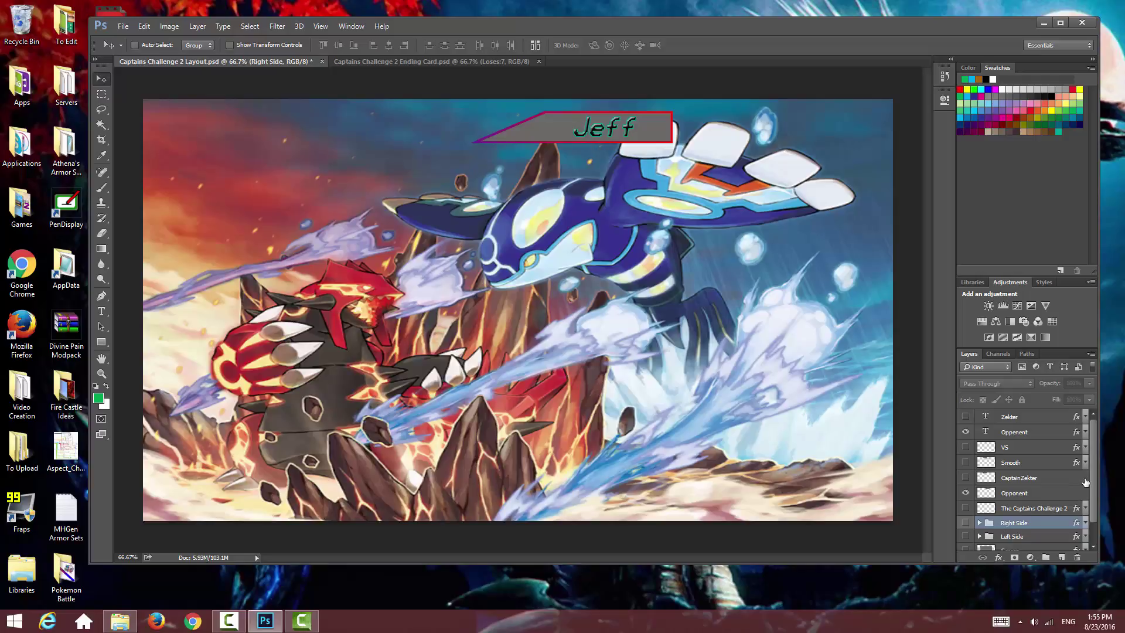
scroll(1094, 472, "down", 2)
left_click(966, 546)
scroll(1040, 474, "up", 2)
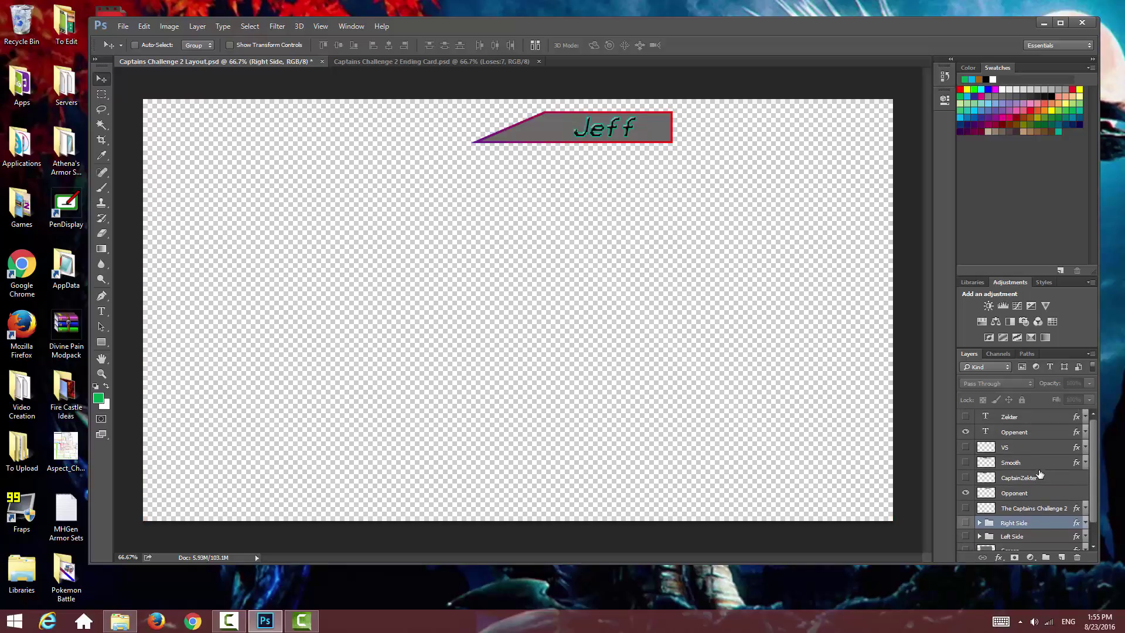
Step: Save the opponent name plate to the Desktop as a PNG named after the opponent, with smallest/slow compression and no interlacing
left_click_drag(440, 31, 531, 40)
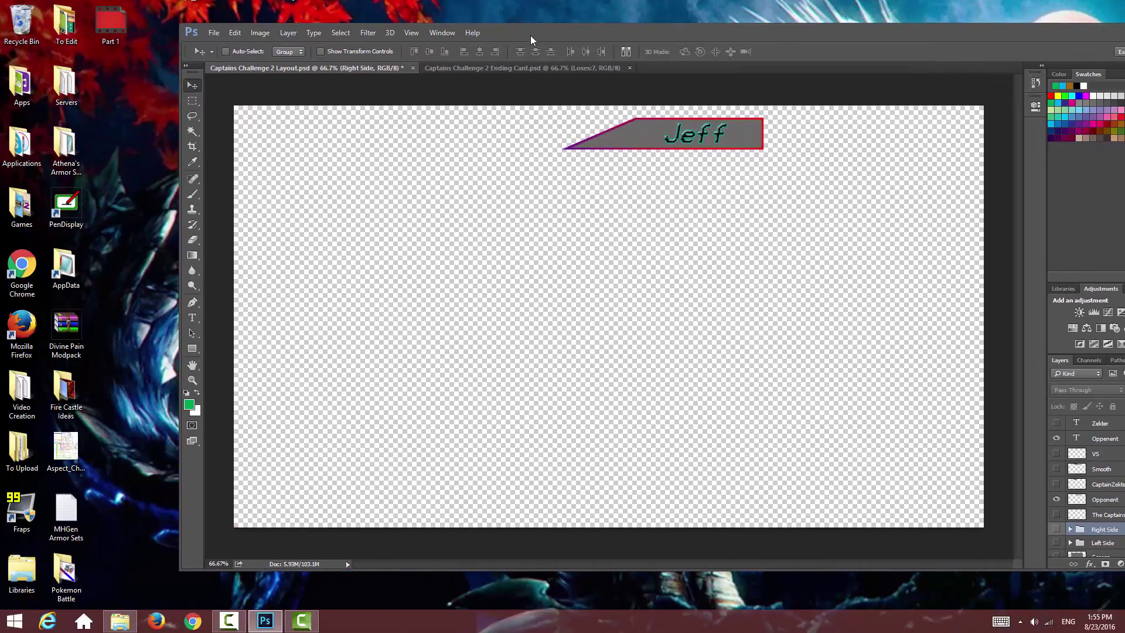
left_click(214, 33)
left_click(264, 164)
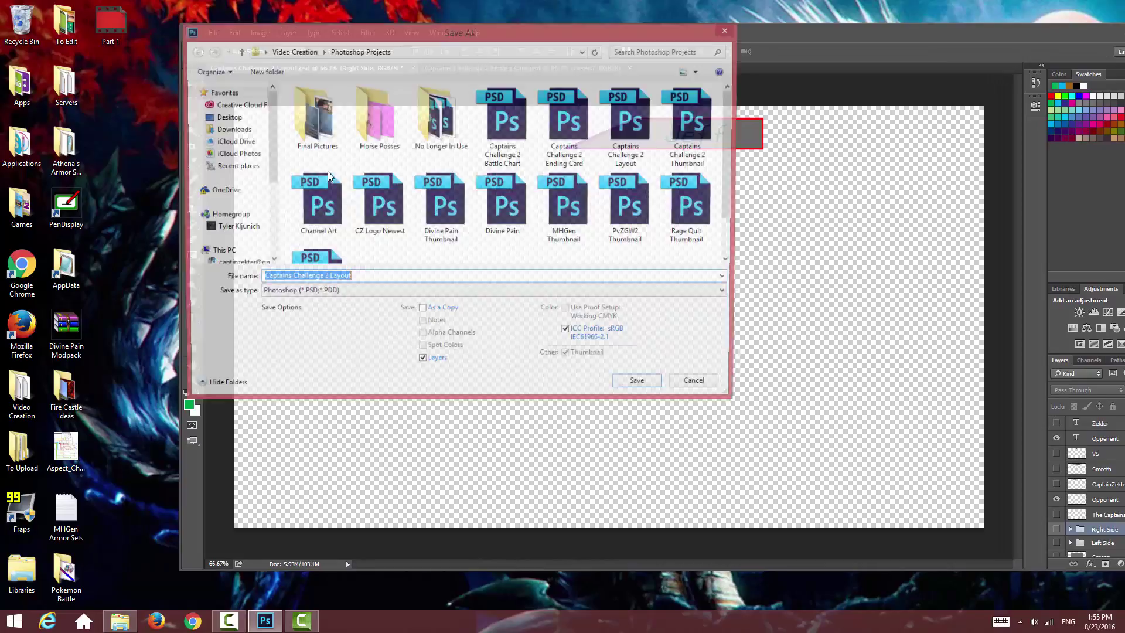
type("Jef")
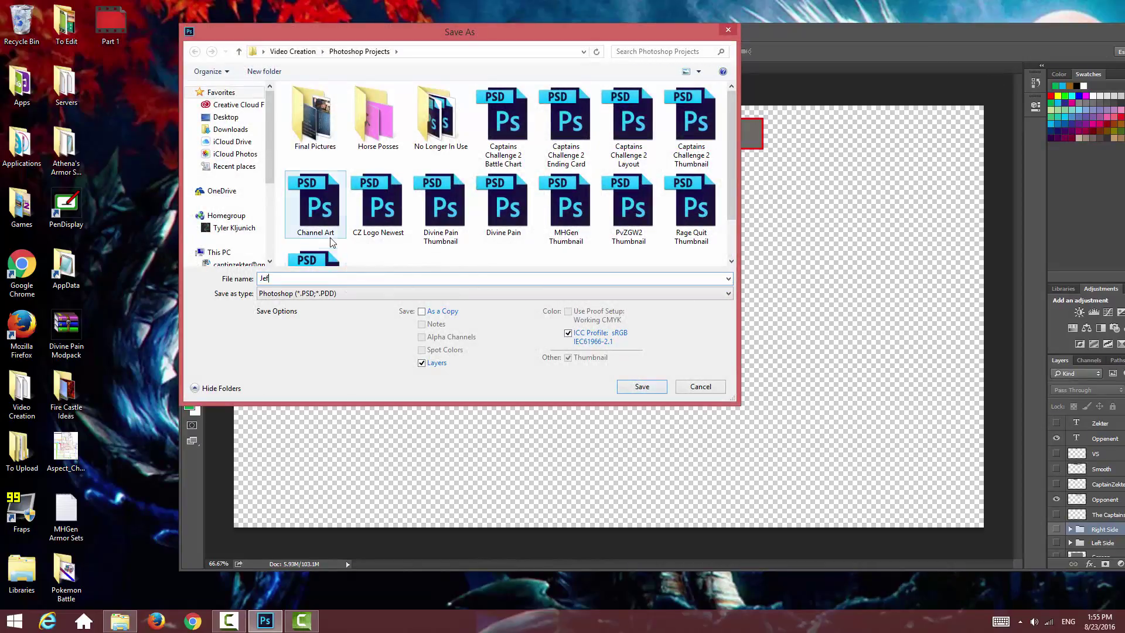
type("f")
left_click(297, 294)
left_click(297, 454)
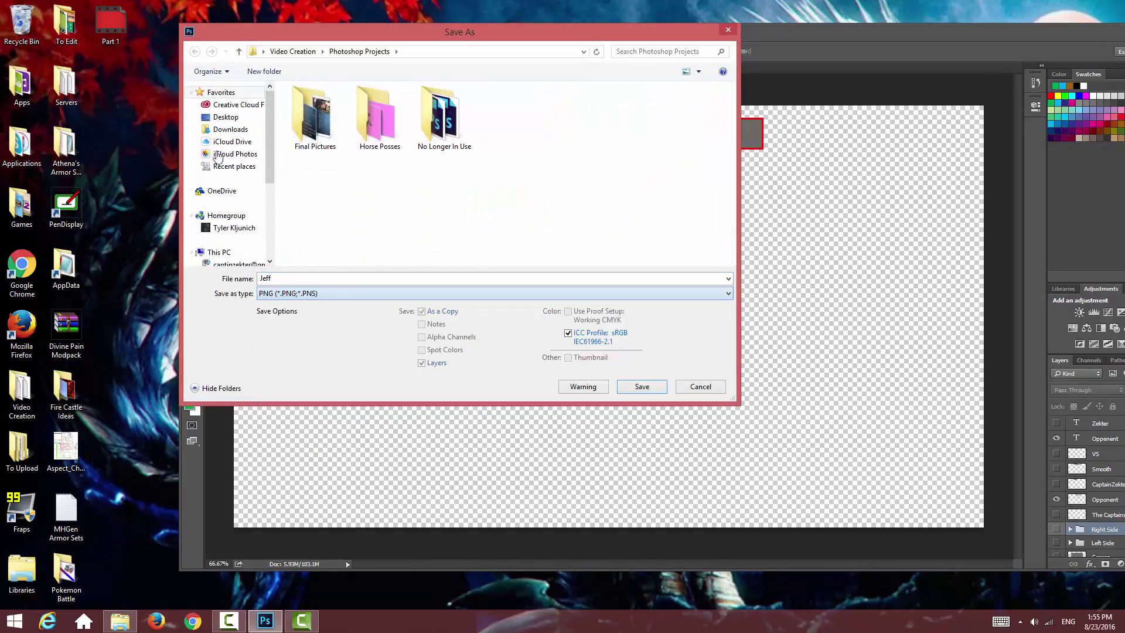
left_click(226, 117)
left_click(635, 388)
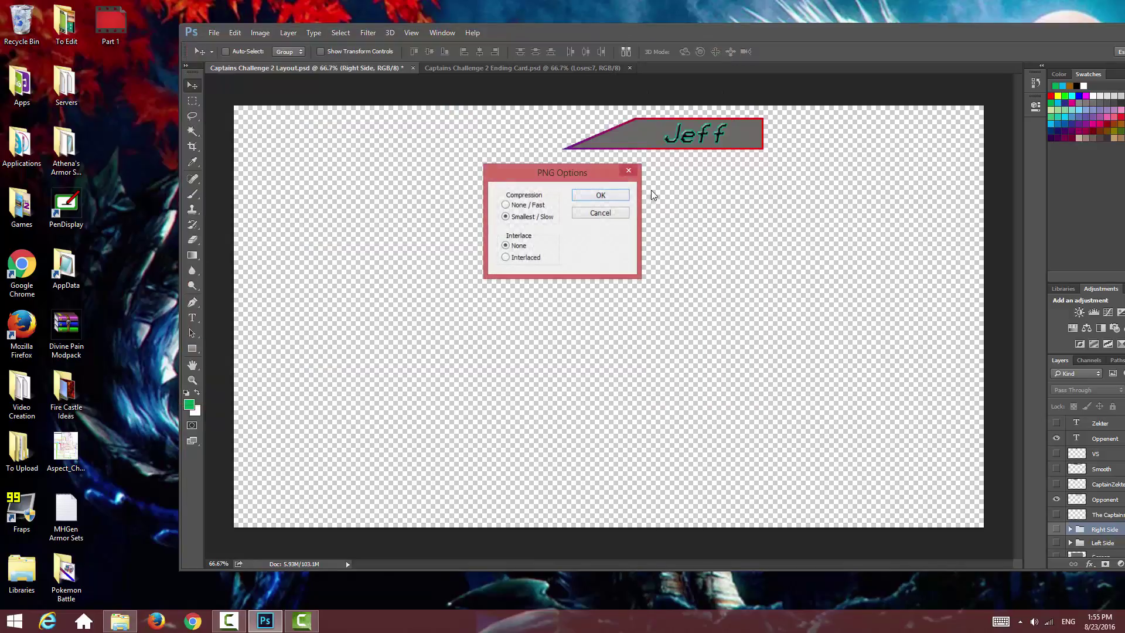
left_click(619, 196)
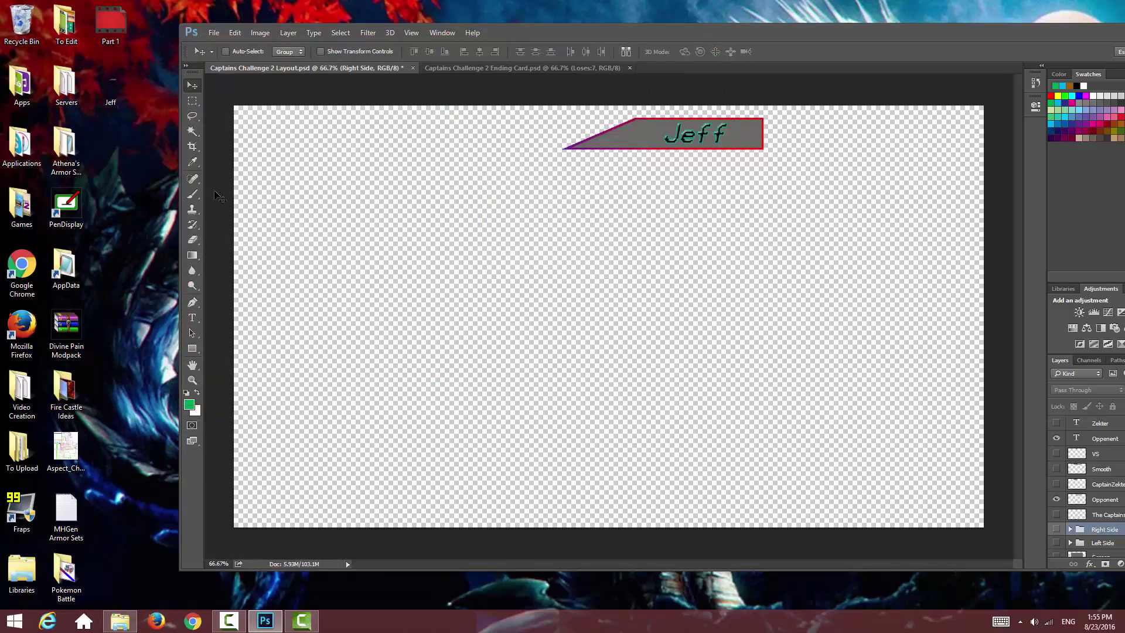
Step: Show the player's name plate, its name text and the Smooth layer together with the opponent's name plate
left_click_drag(605, 37, 511, 36)
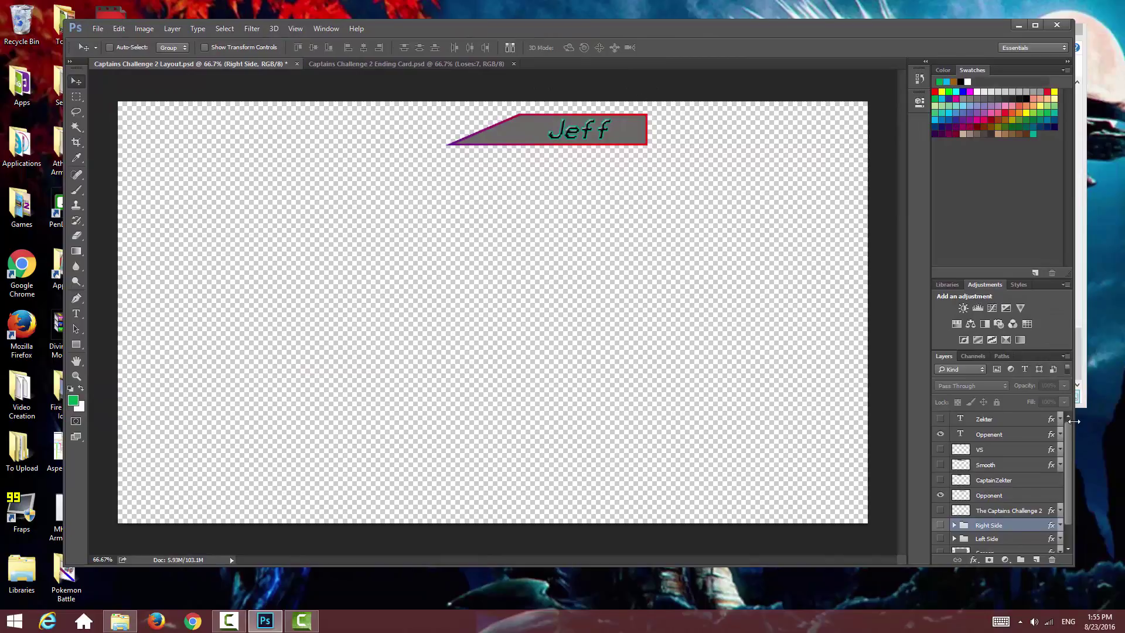
scroll(1069, 447, "down", 1)
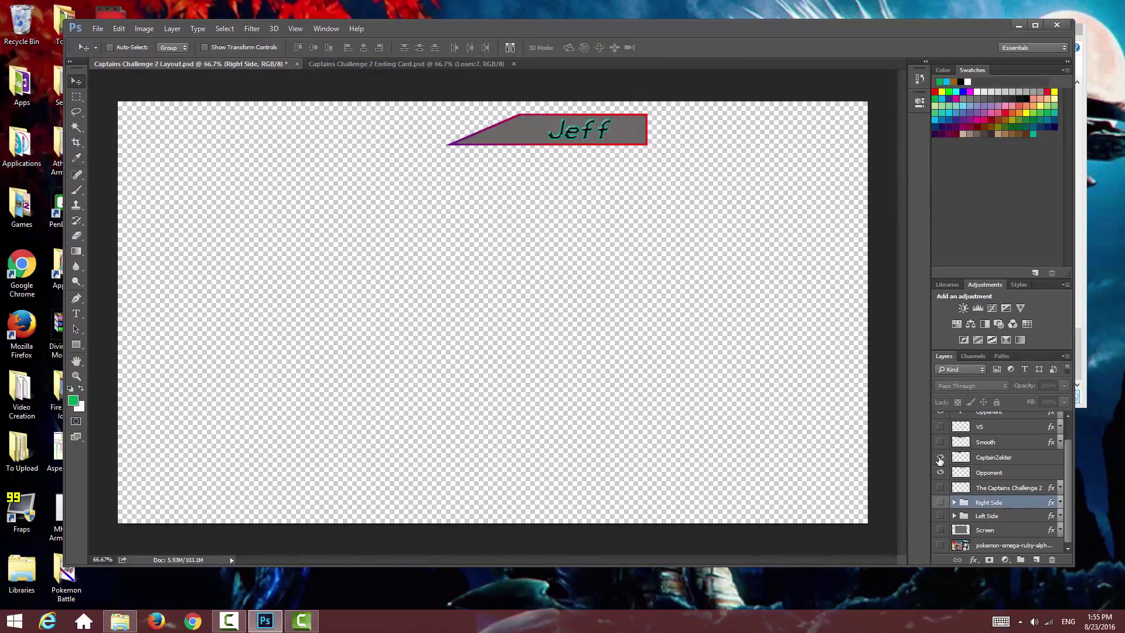
left_click_drag(940, 460, 942, 431)
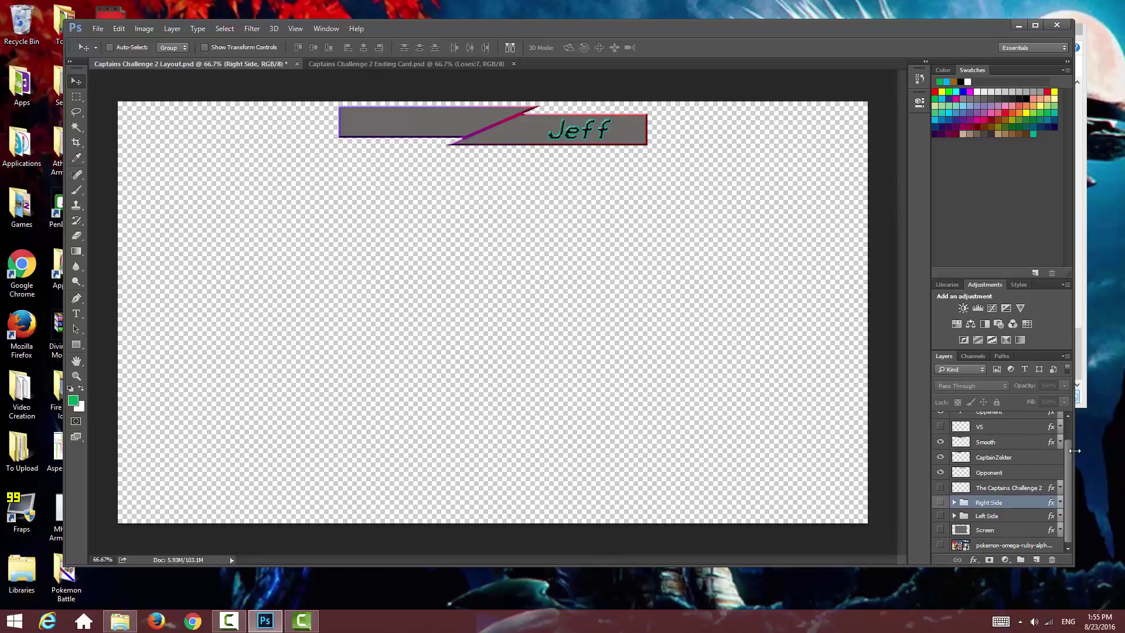
scroll(997, 457, "up", 2)
left_click(941, 419)
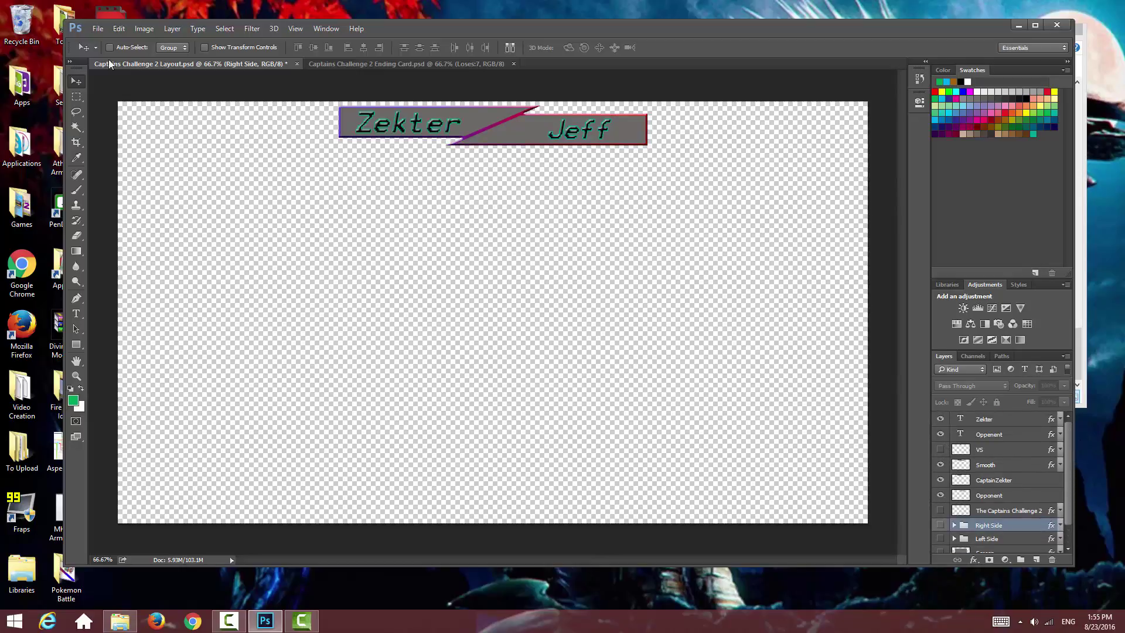
Step: Save the joined name plates to the Desktop as a PNG named combined, with smallest/slow compression and no interlacing
left_click(97, 29)
left_click(125, 157)
type("combined")
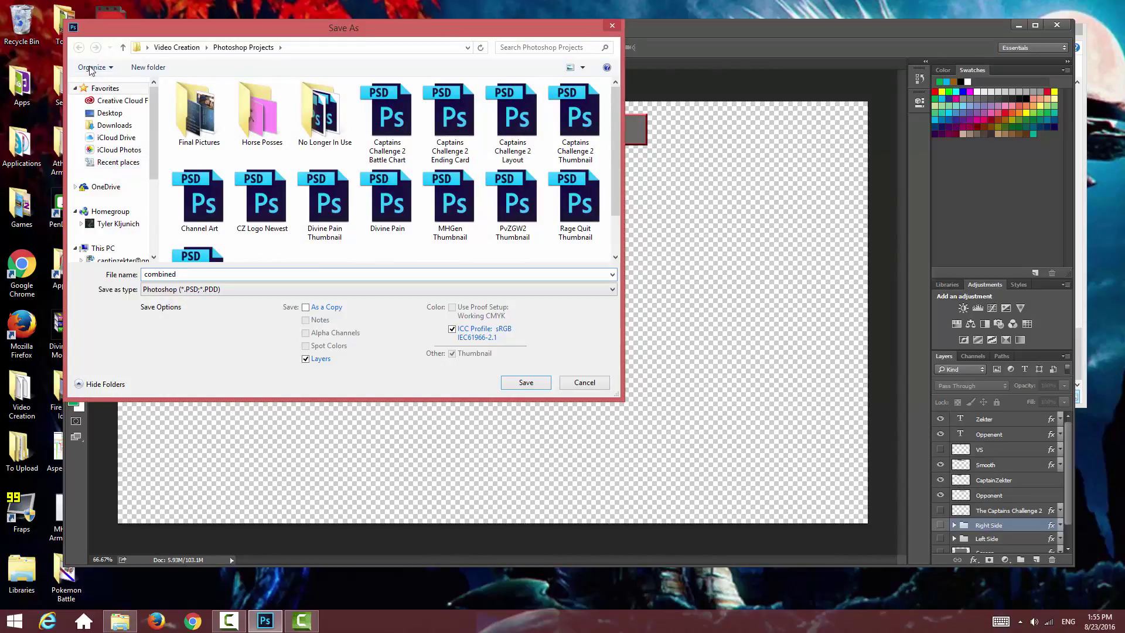
left_click(109, 113)
left_click(232, 290)
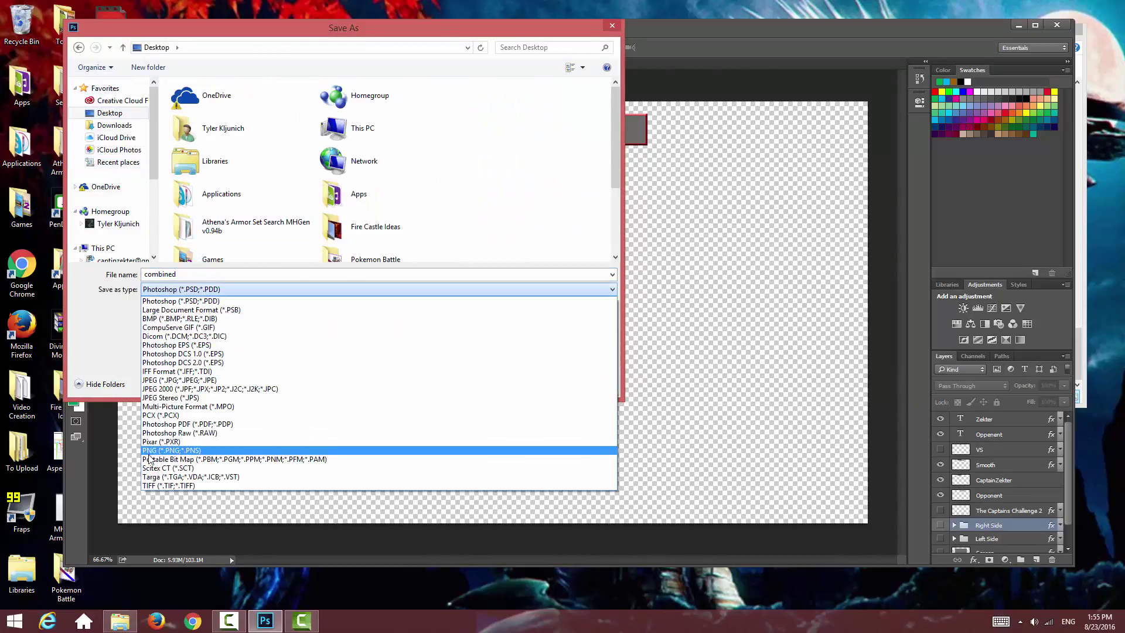
left_click(167, 453)
left_click(523, 383)
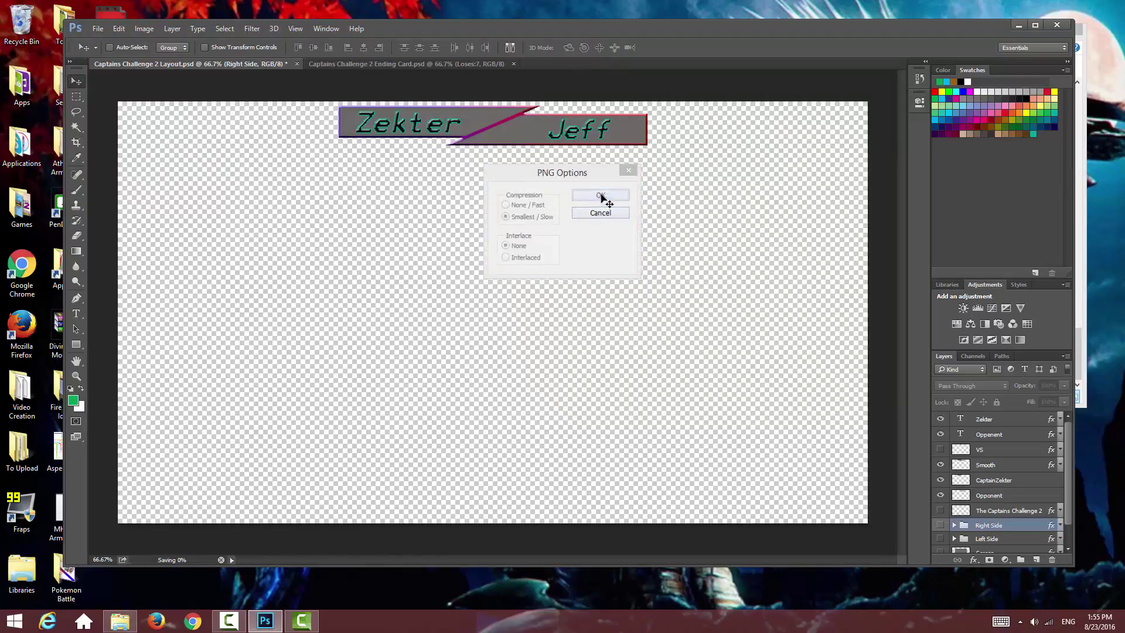
left_click(600, 195)
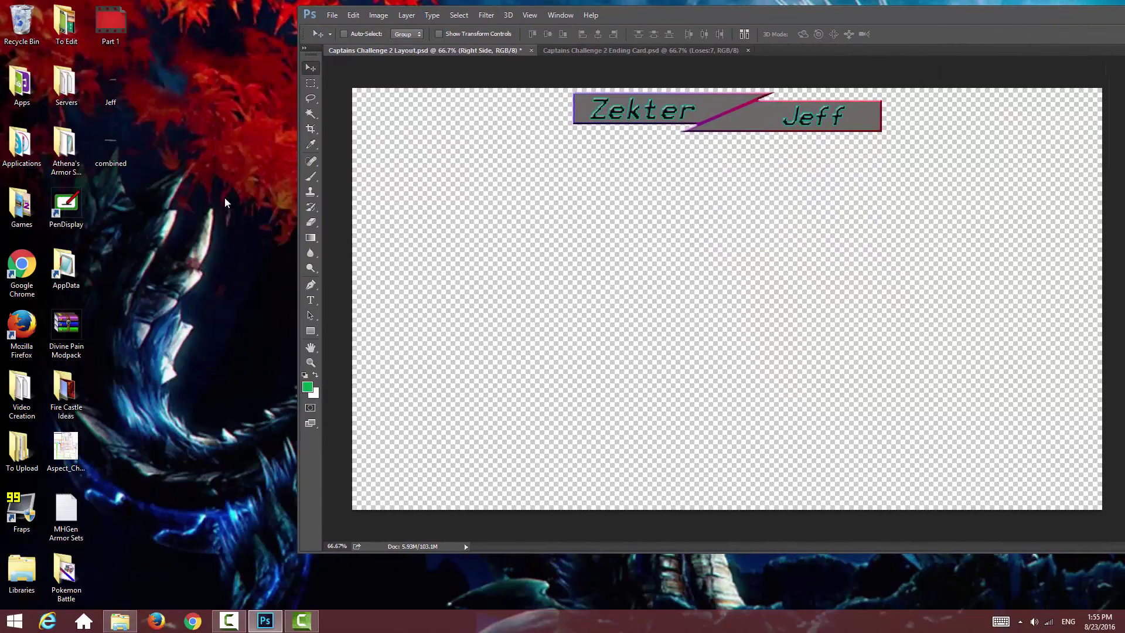
Step: Move both exported PNGs into the Pokemon Battle desktop folder and import them into the Camtasia project
left_click_drag(193, 179, 66, 569)
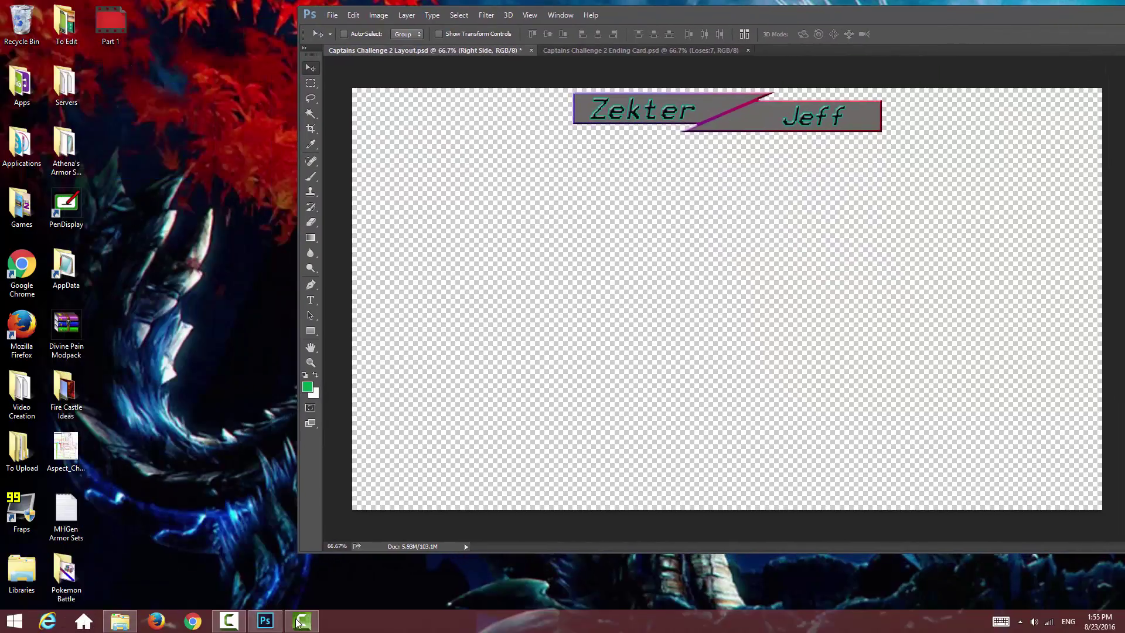
left_click(301, 621)
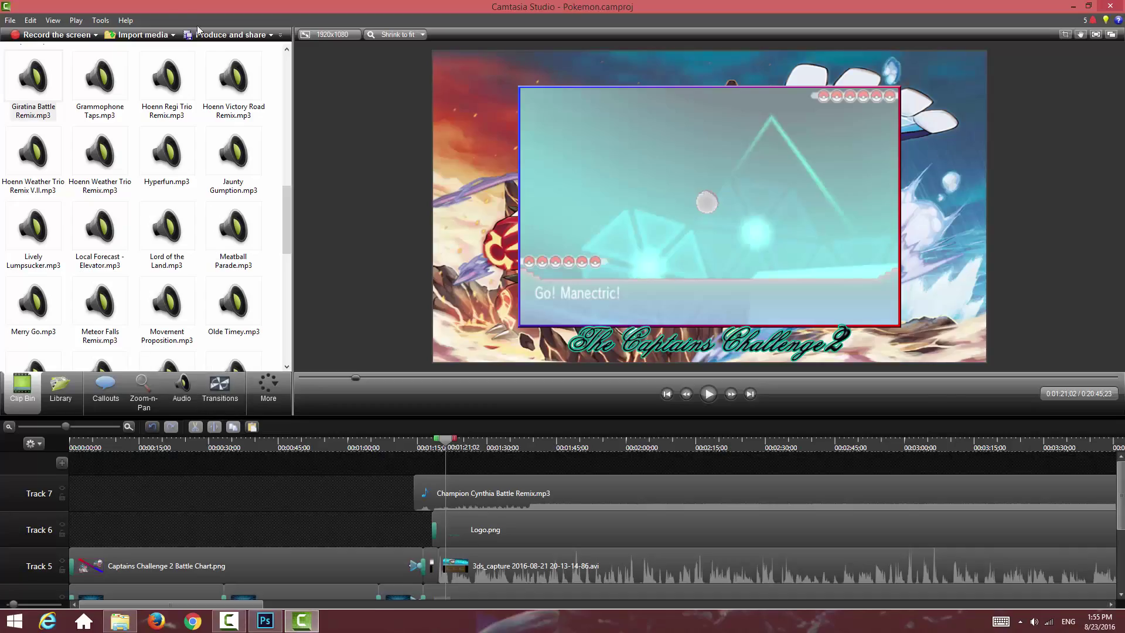
left_click(141, 34)
left_click_drag(711, 302, 539, 217)
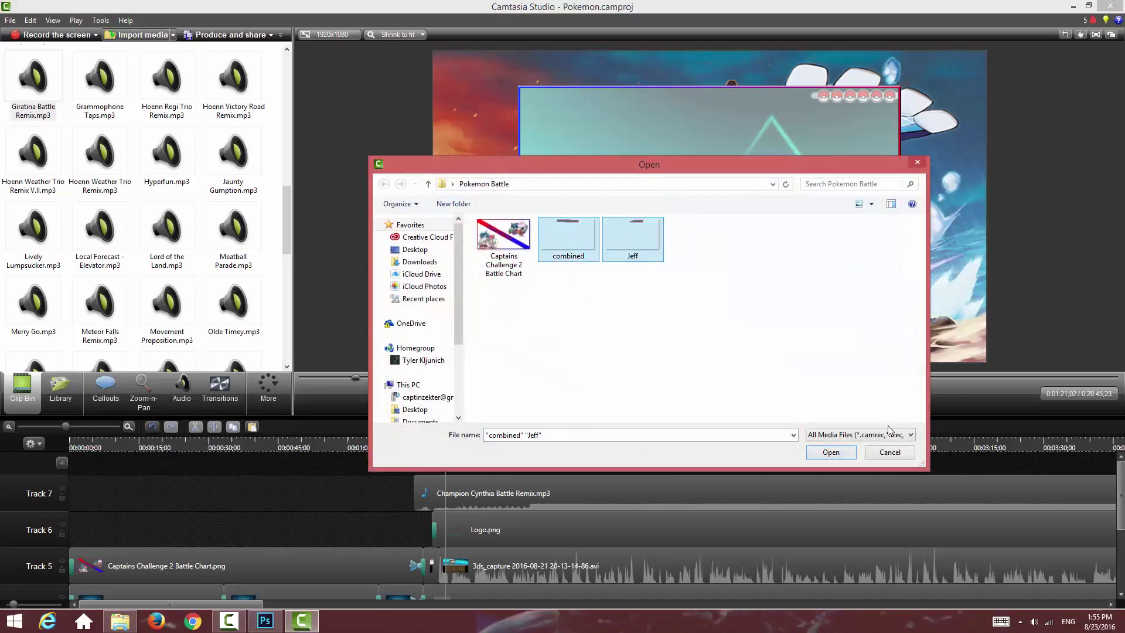
left_click(832, 452)
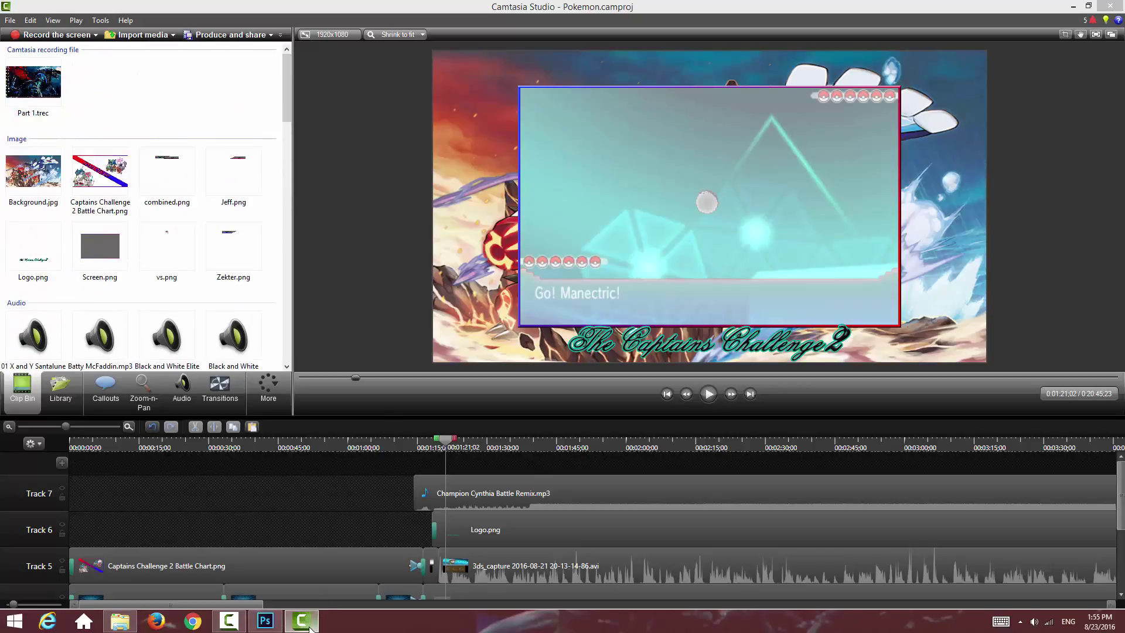
Step: Move the playhead to 0:01:22;17 and search the Pokemon picture folder in File Explorer for "man"
mouse_move(310, 629)
left_click_drag(455, 441, 458, 447)
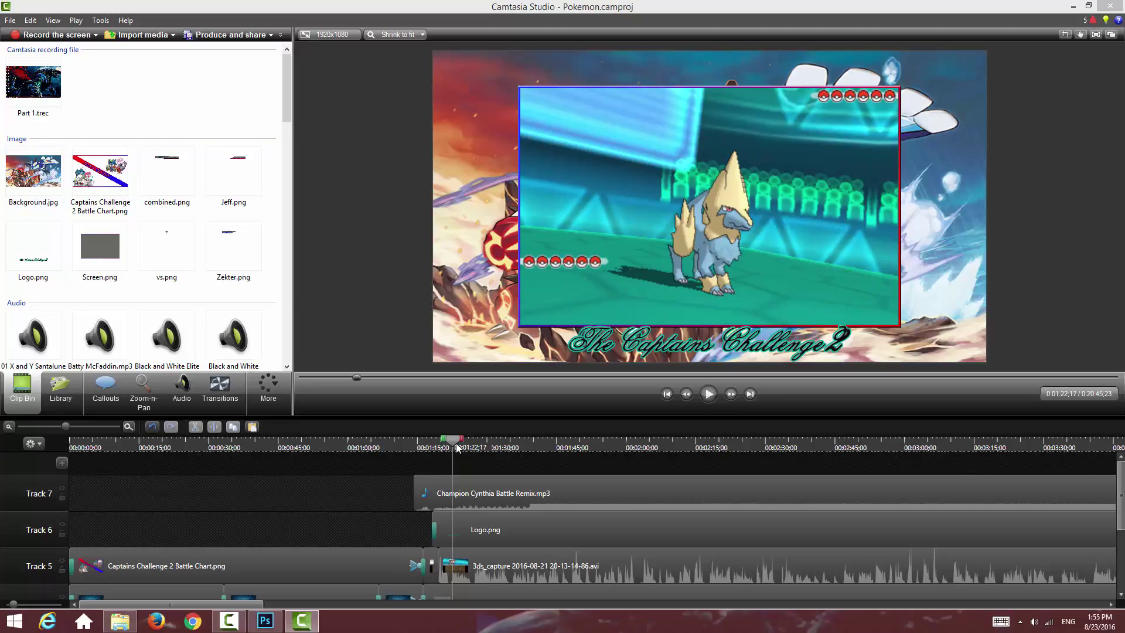
left_click(265, 623)
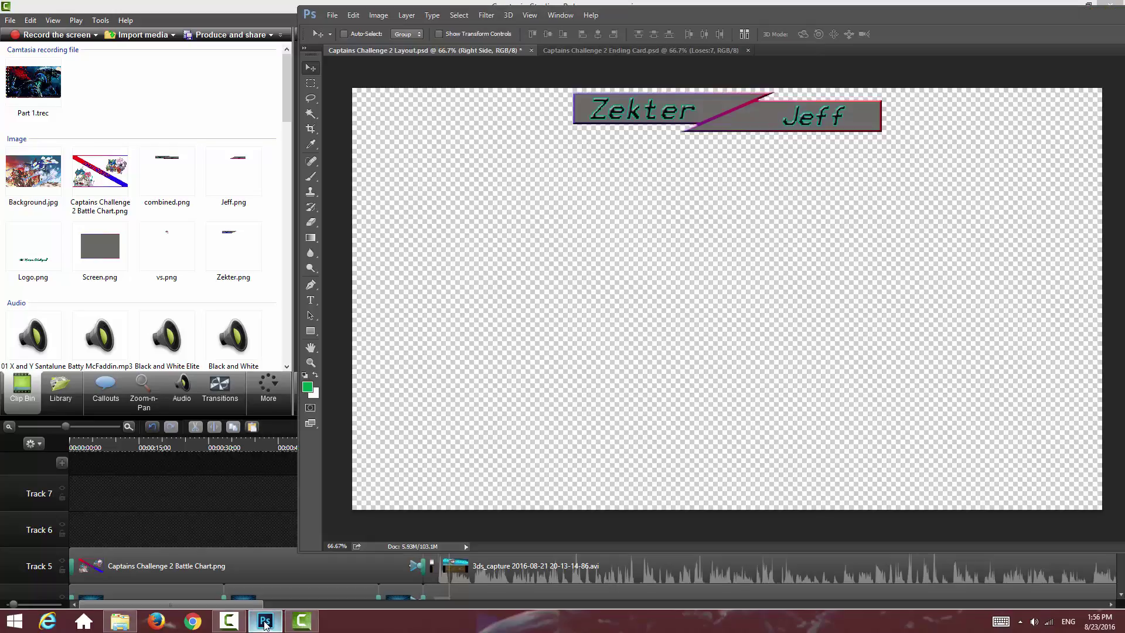
left_click(265, 623)
left_click(302, 621)
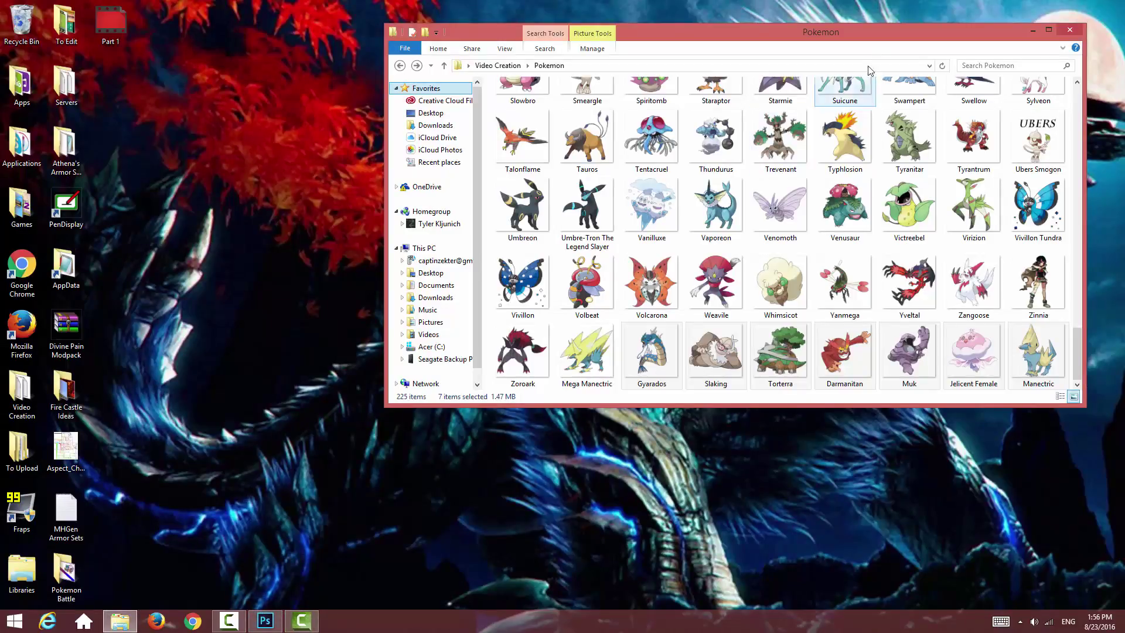
left_click_drag(732, 50, 480, 48)
left_click(147, 63)
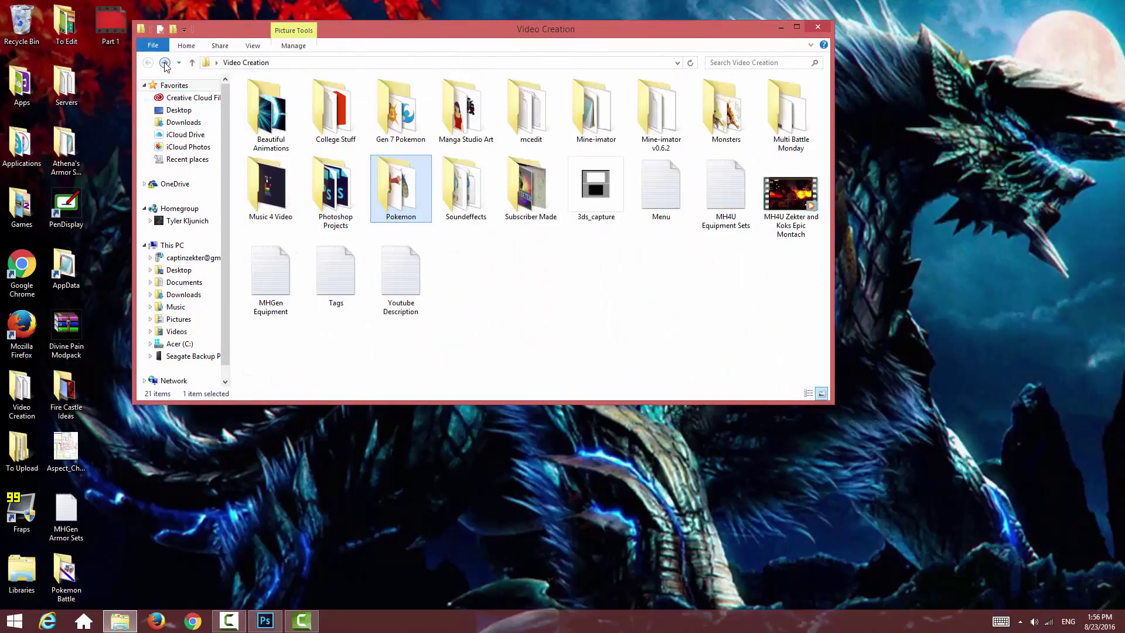
left_click(164, 63)
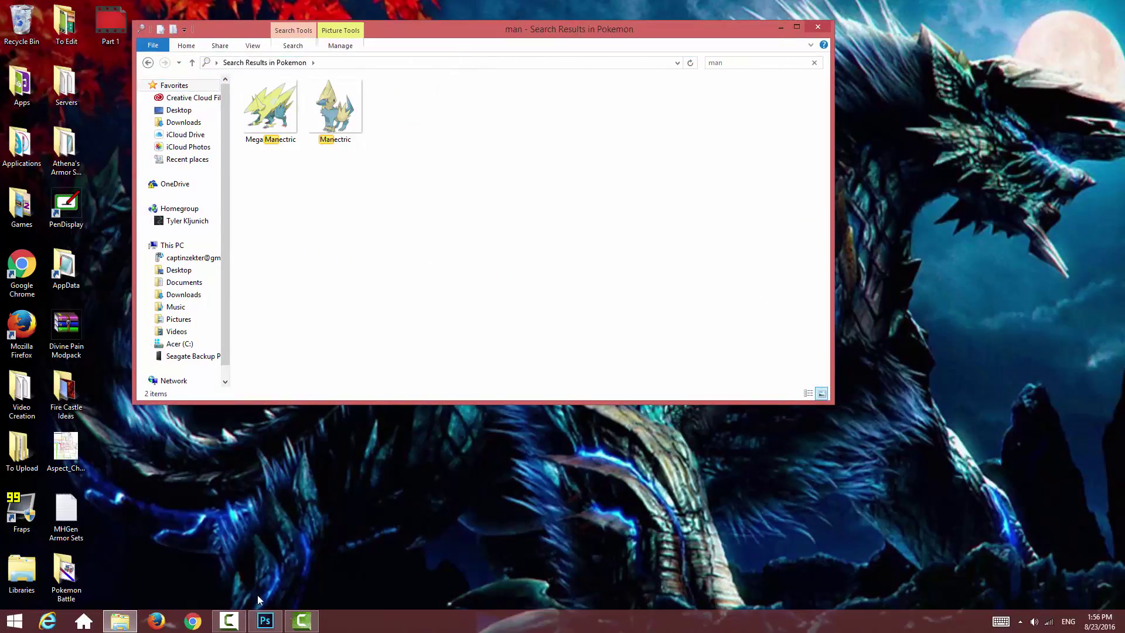
Step: Switch to Photoshop, leave only the Left Side group visible by hiding the name plates and Right Side, and expand it
left_click(265, 621)
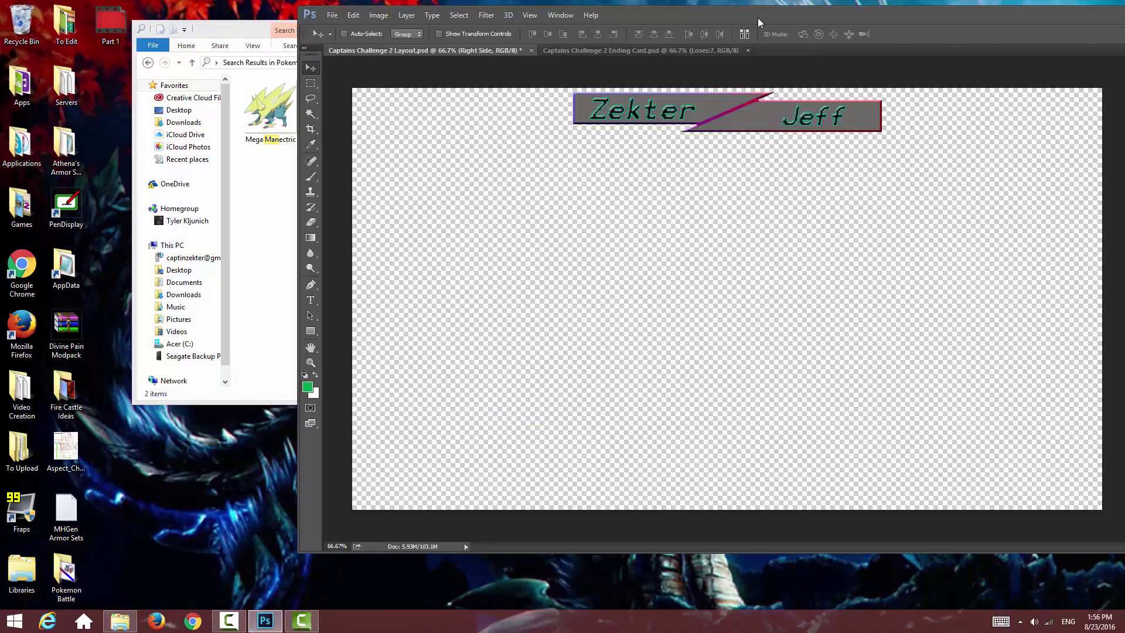
left_click_drag(759, 22, 511, 26)
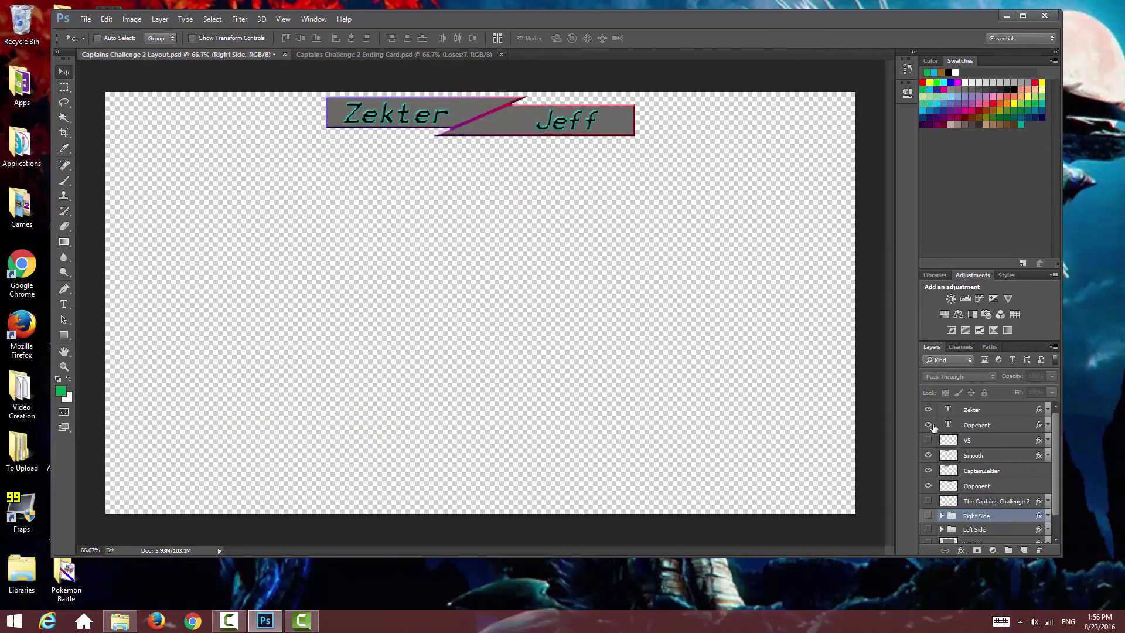
left_click(928, 516)
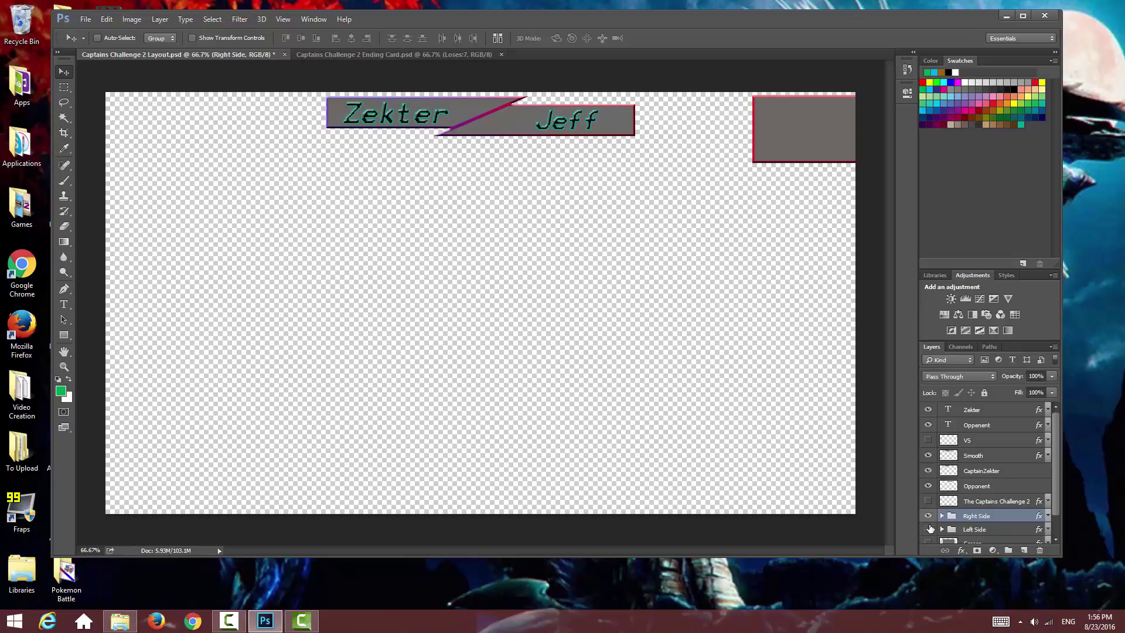
left_click(929, 530)
left_click_drag(928, 455, 928, 409)
scroll(1031, 451, "down", 1)
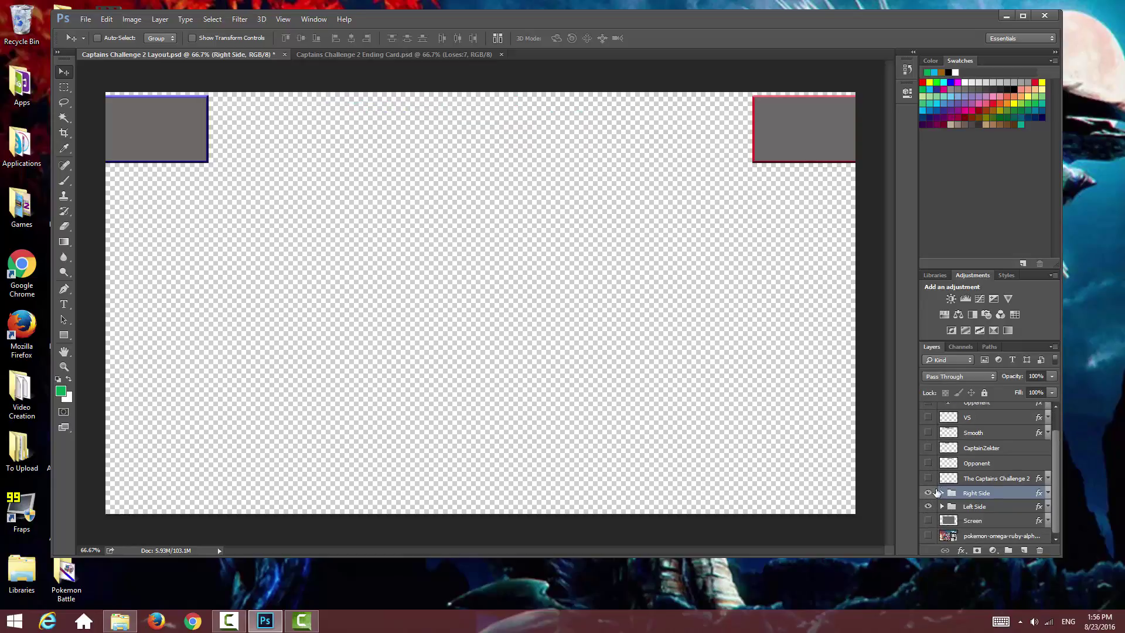
left_click(928, 493)
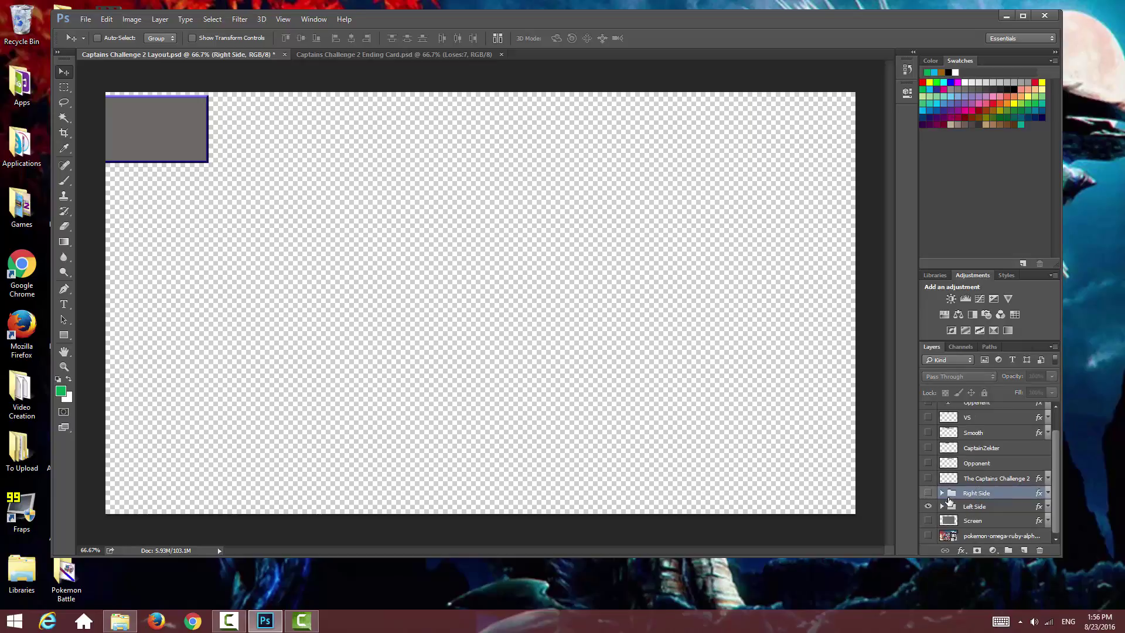
left_click(942, 507)
scroll(980, 480, "down", 1)
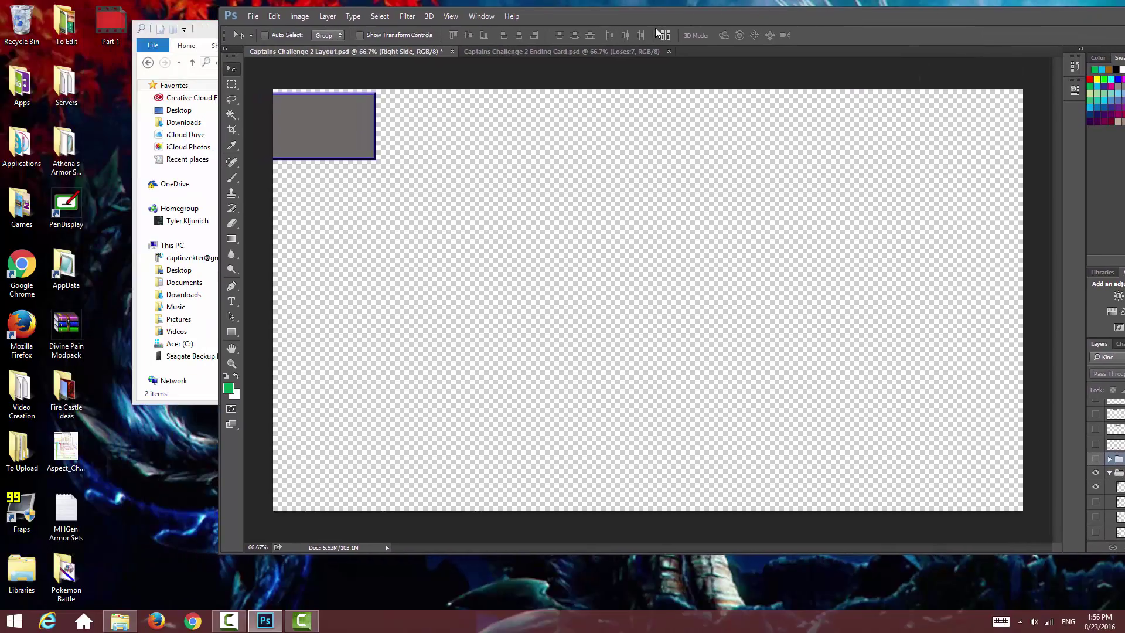
Step: Place the Manectric picture from the search results into the layout document and flip it horizontally
left_click(209, 34)
left_click_drag(335, 109, 884, 178)
left_click_drag(648, 317, 394, 219)
right_click(393, 218)
left_click(428, 383)
Step: Position Manectric over the blue-bordered square, scale it down so its head and torso fit, and apply the transform
left_click_drag(447, 262, 345, 179)
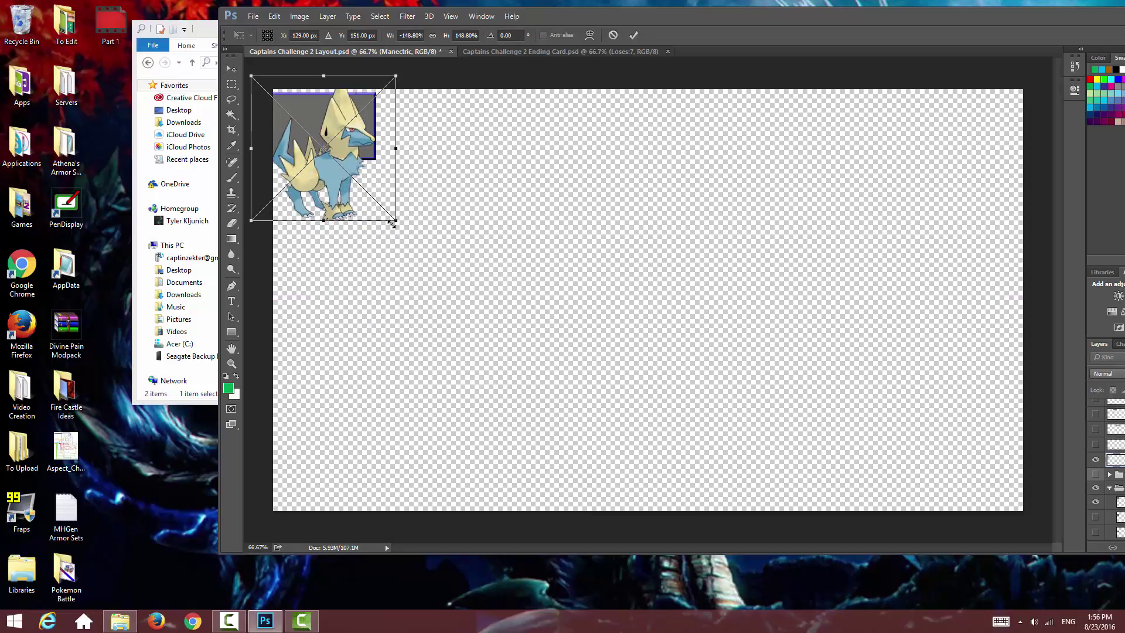
left_click_drag(392, 224, 376, 198)
left_click_drag(326, 160, 333, 160)
right_click(338, 118)
left_click(369, 124)
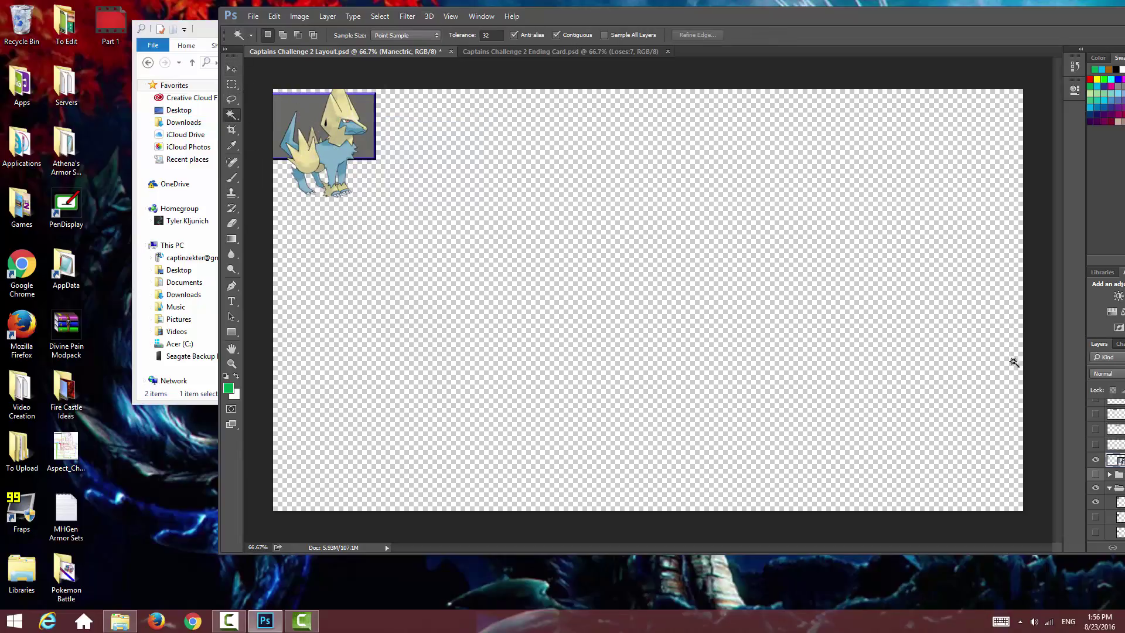
Step: Select the area of the square on the Sqaure 1 layer with the Magic Wand and switch to the Lasso tool
left_click_drag(961, 16, 803, 13)
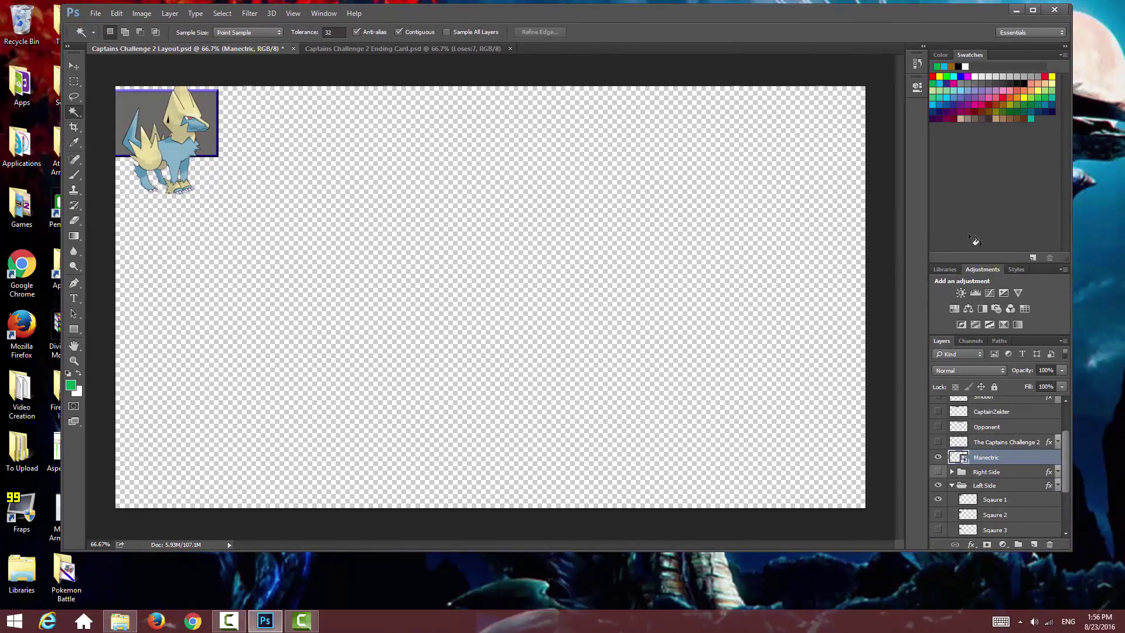
left_click(988, 502)
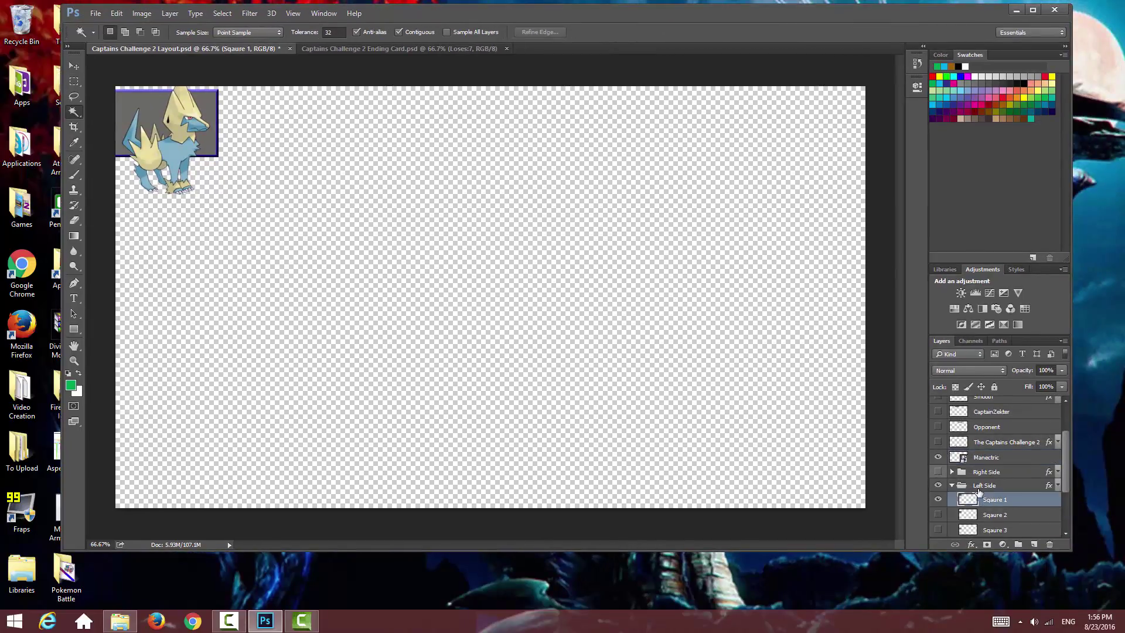
left_click(176, 119)
key("l")
Step: Try copying the selected area of the Sqaure 1 layer to a new layer, and undo the copy
right_click(330, 158)
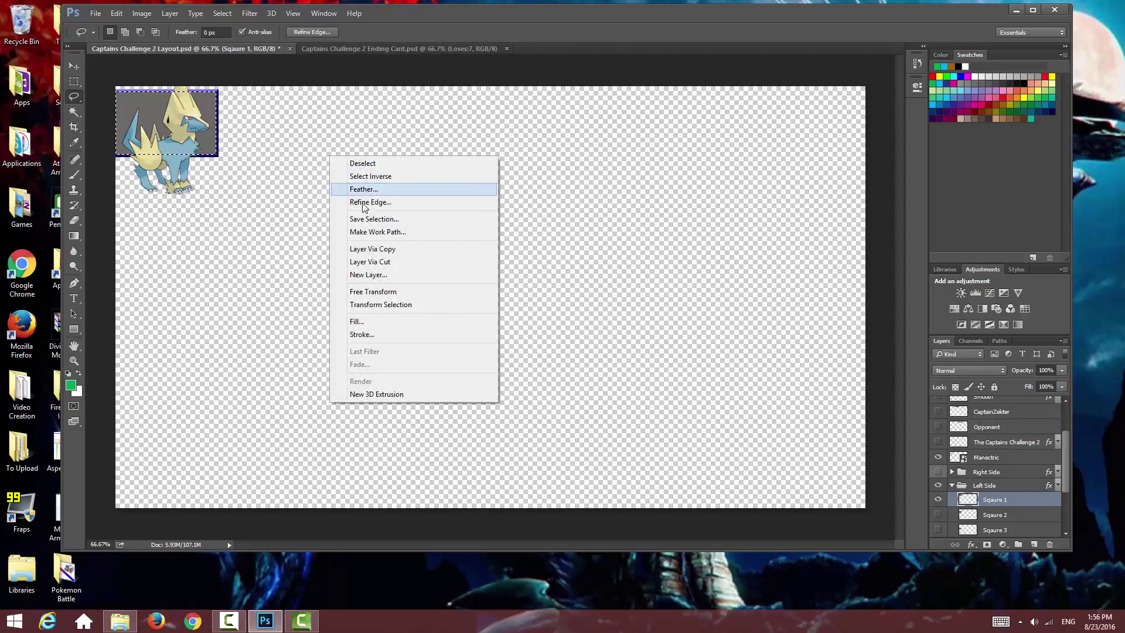
left_click(384, 249)
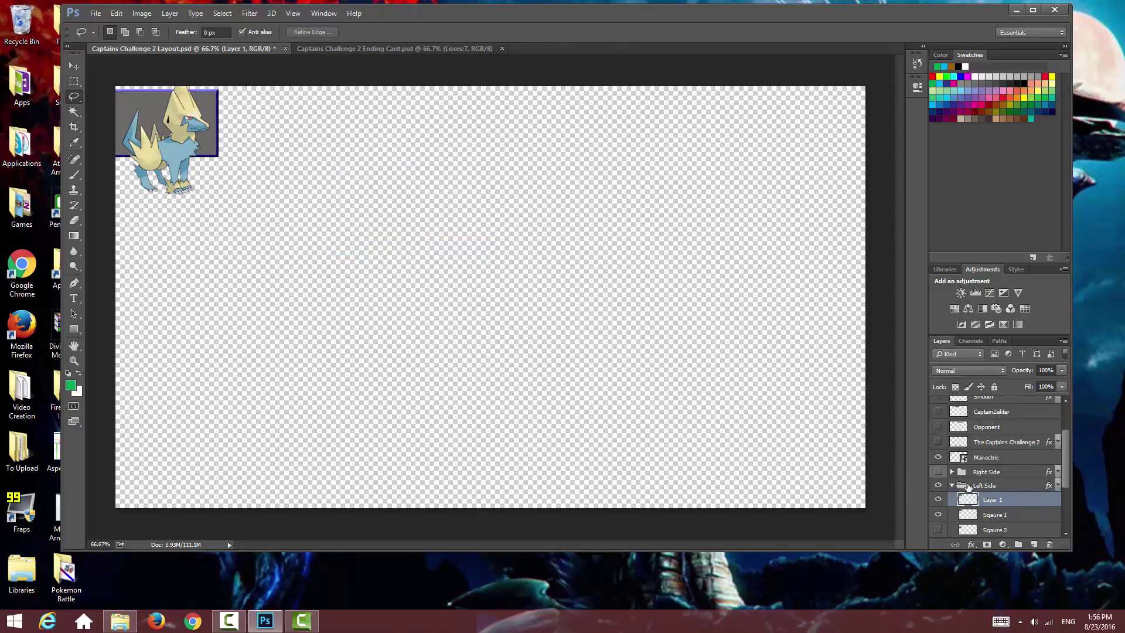
key("ctrl+z")
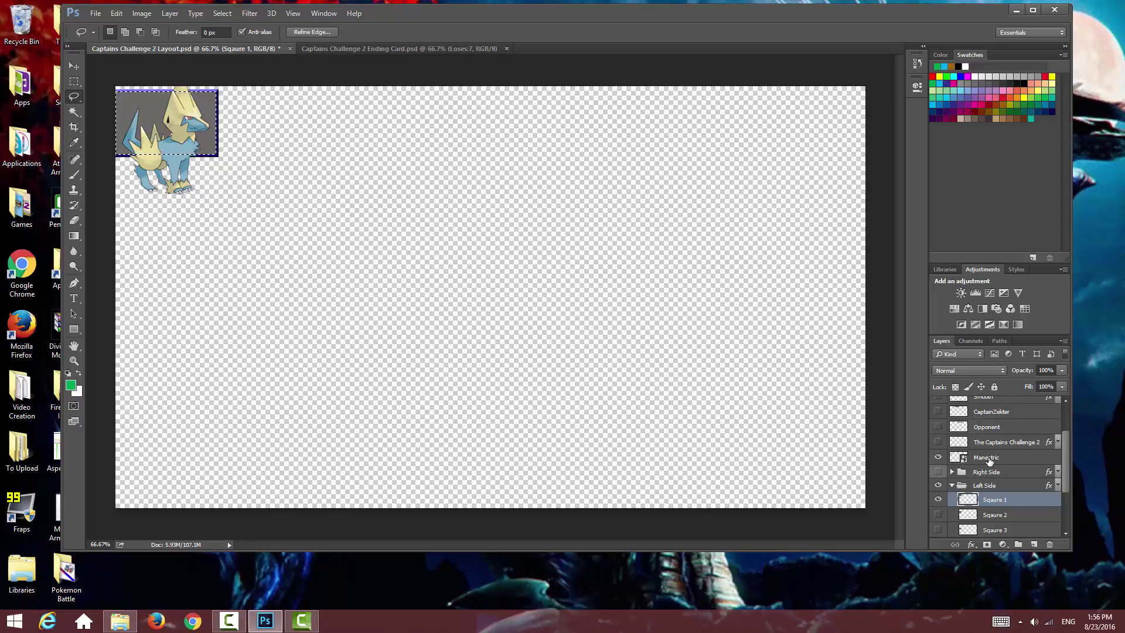
Step: Copy the part of Manectric inside the selection to a new layer and delete the original Manectric layer
left_click(988, 463)
right_click(552, 234)
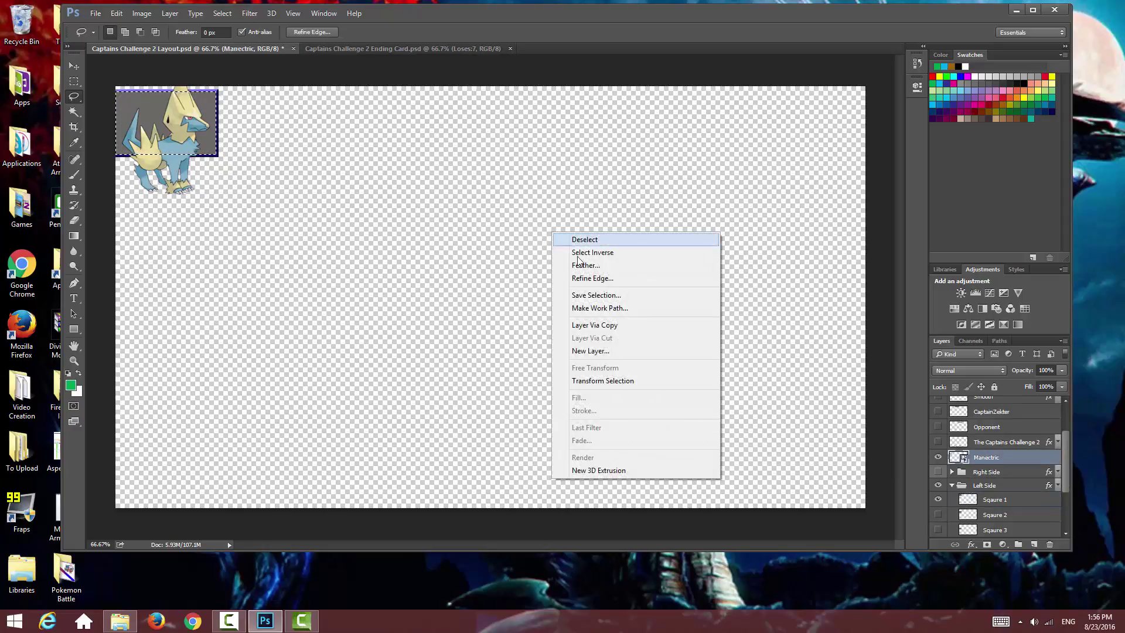
left_click(594, 325)
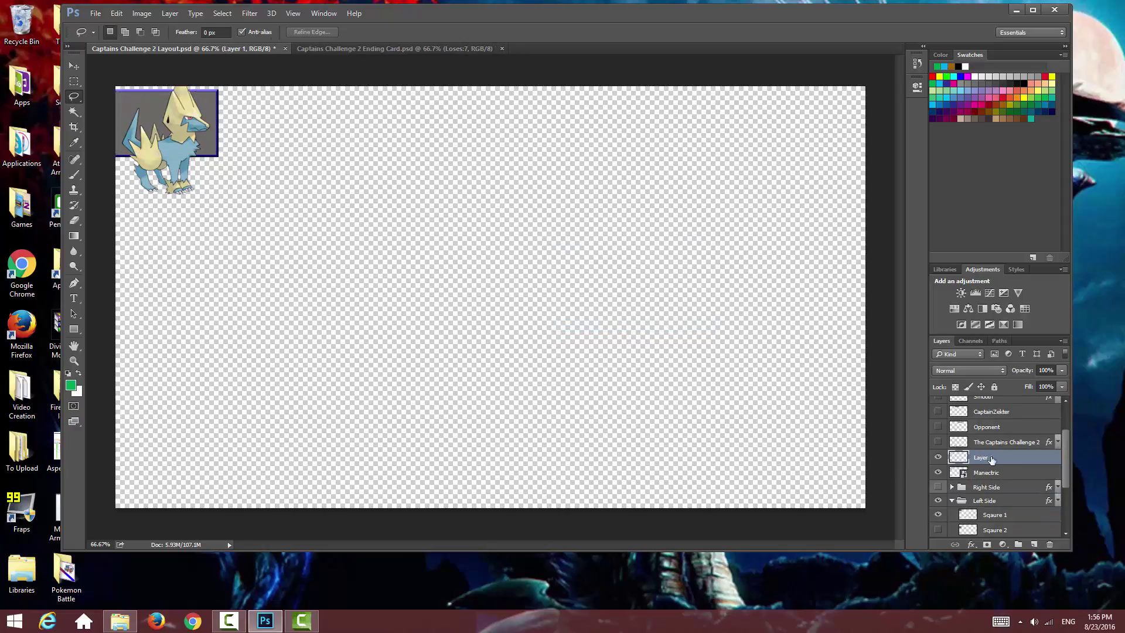
left_click(998, 474)
key("Delete")
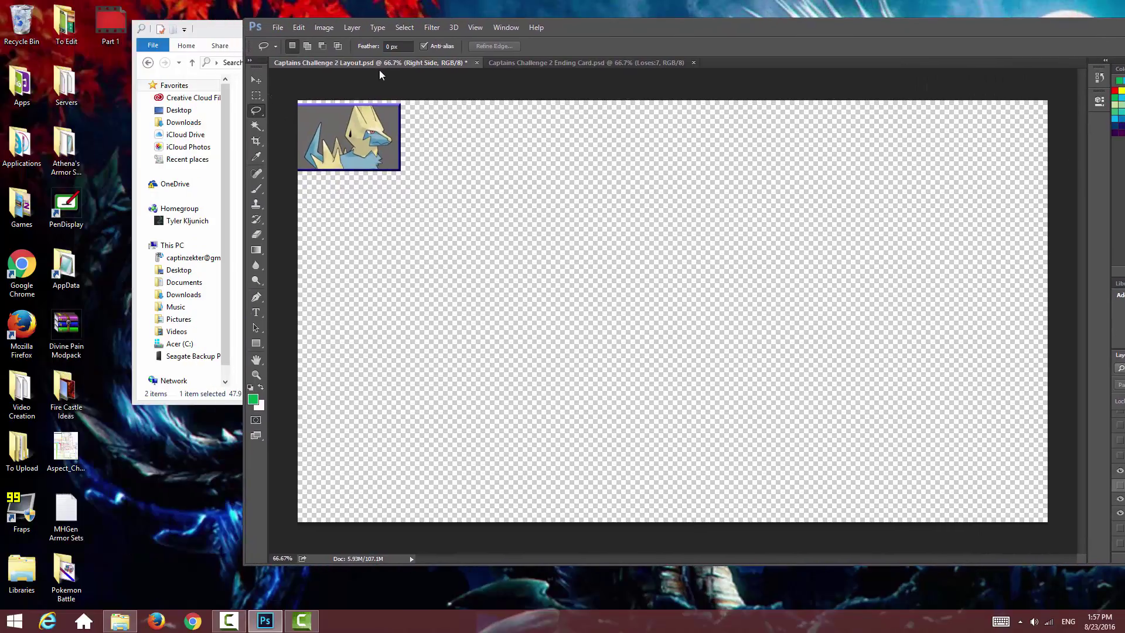
Step: Save the framed Manectric picture to the Desktop as a PNG named My Pokemon 1 with the default PNG options
left_click(279, 29)
left_click(317, 143)
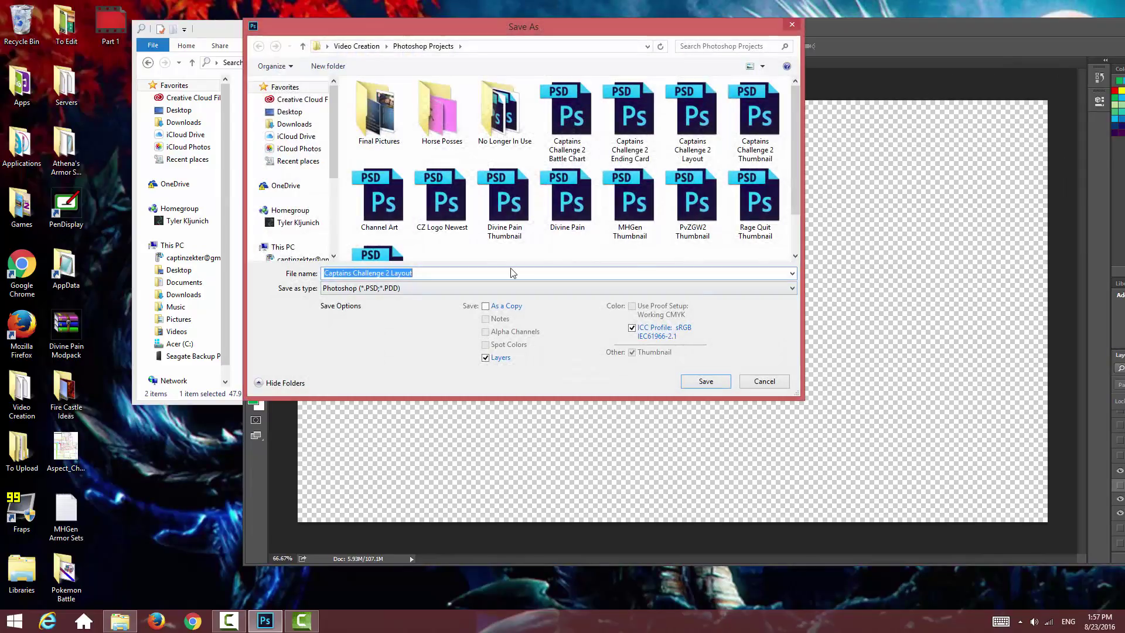
type("My Pokemon 1")
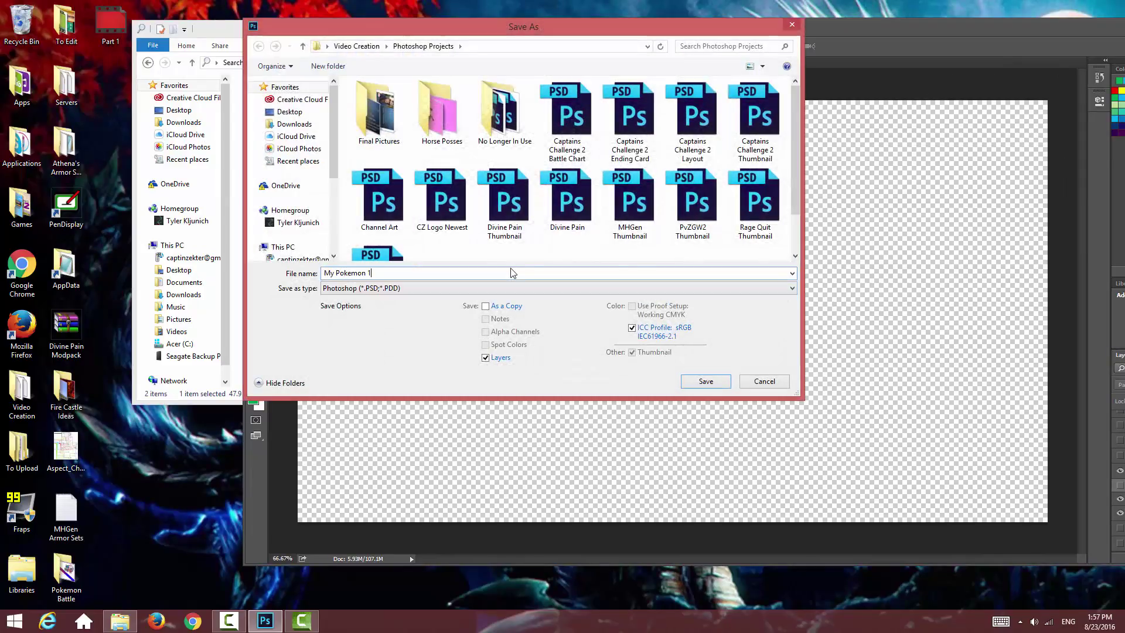
left_click(334, 290)
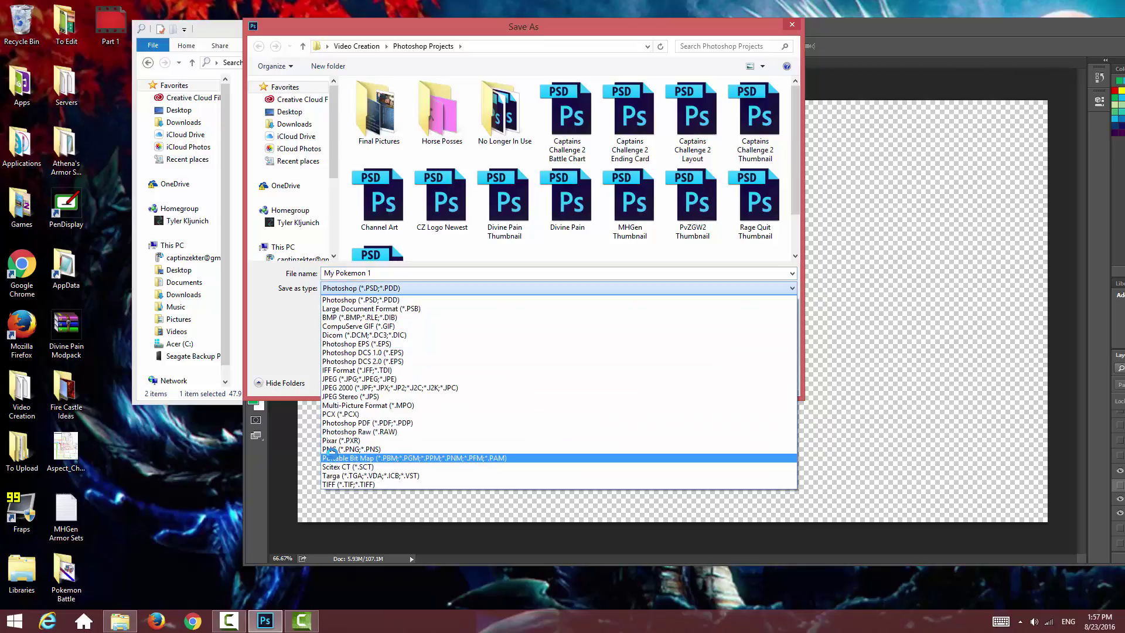
left_click(329, 457)
left_click(378, 288)
left_click(331, 450)
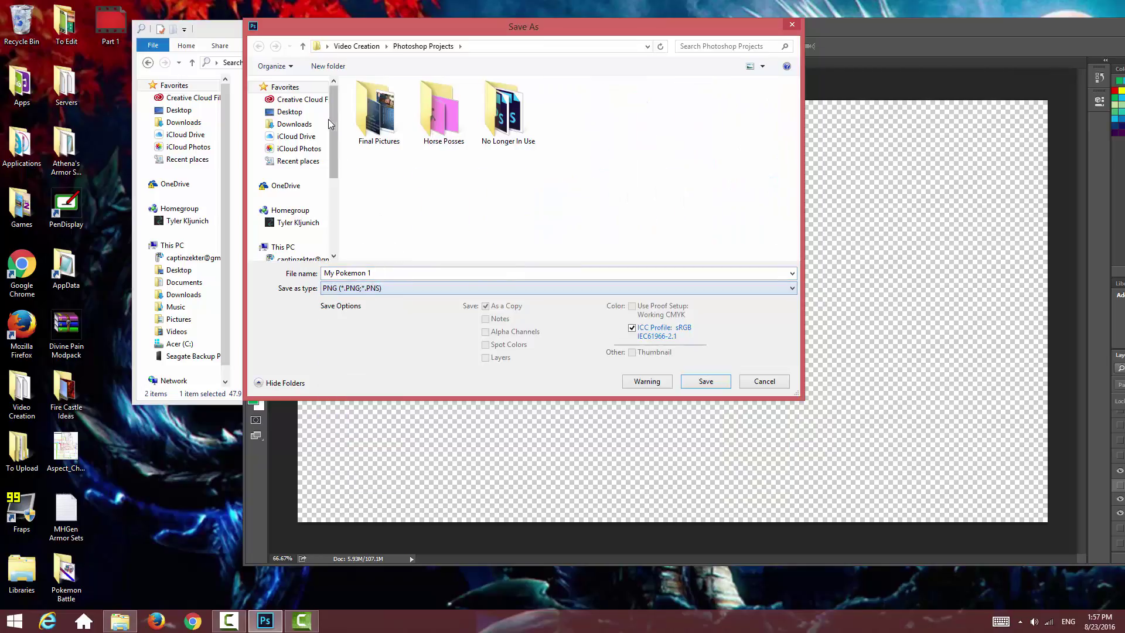
left_click(290, 112)
left_click(710, 381)
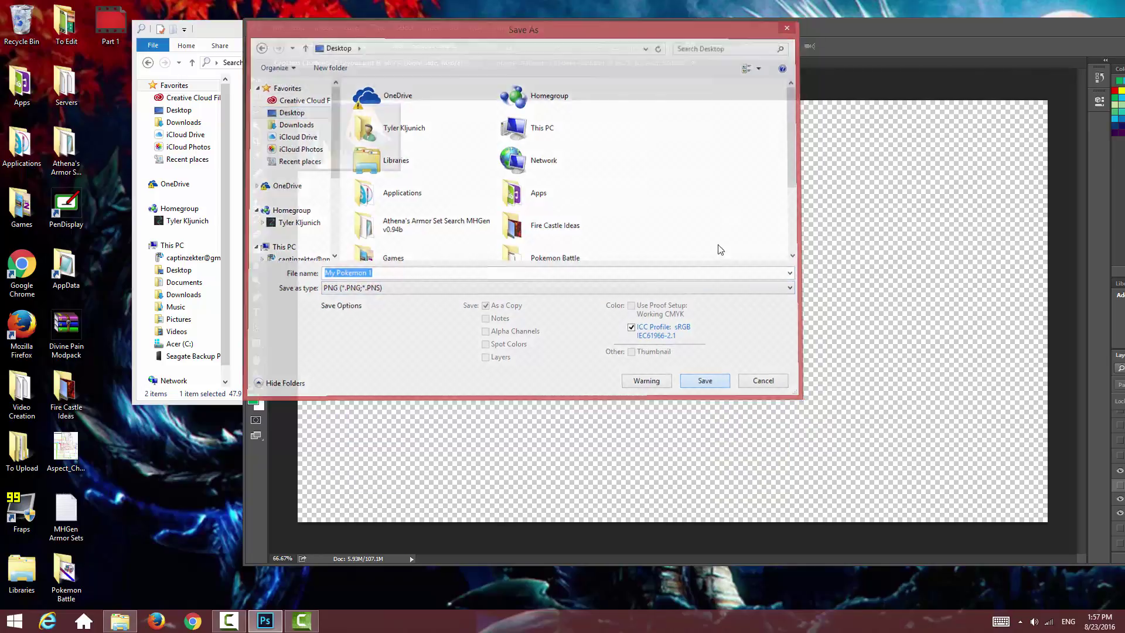
left_click(591, 197)
Step: Add a Black & White adjustment above Layer 1 and merge it with the Manectric picture
left_click_drag(621, 30, 479, 24)
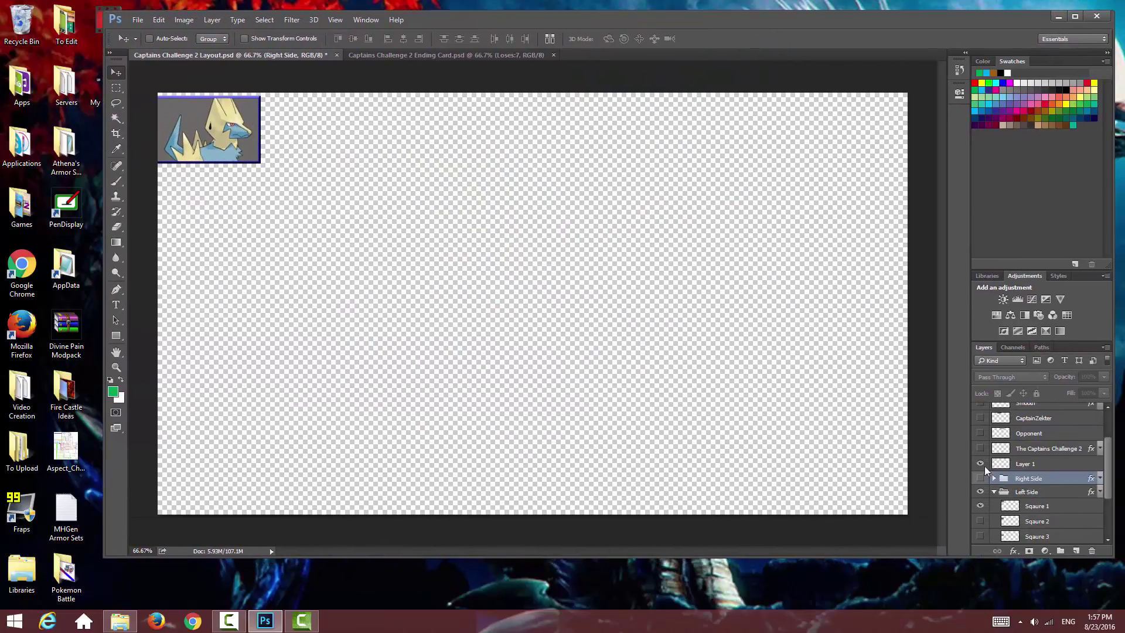
left_click(1037, 465)
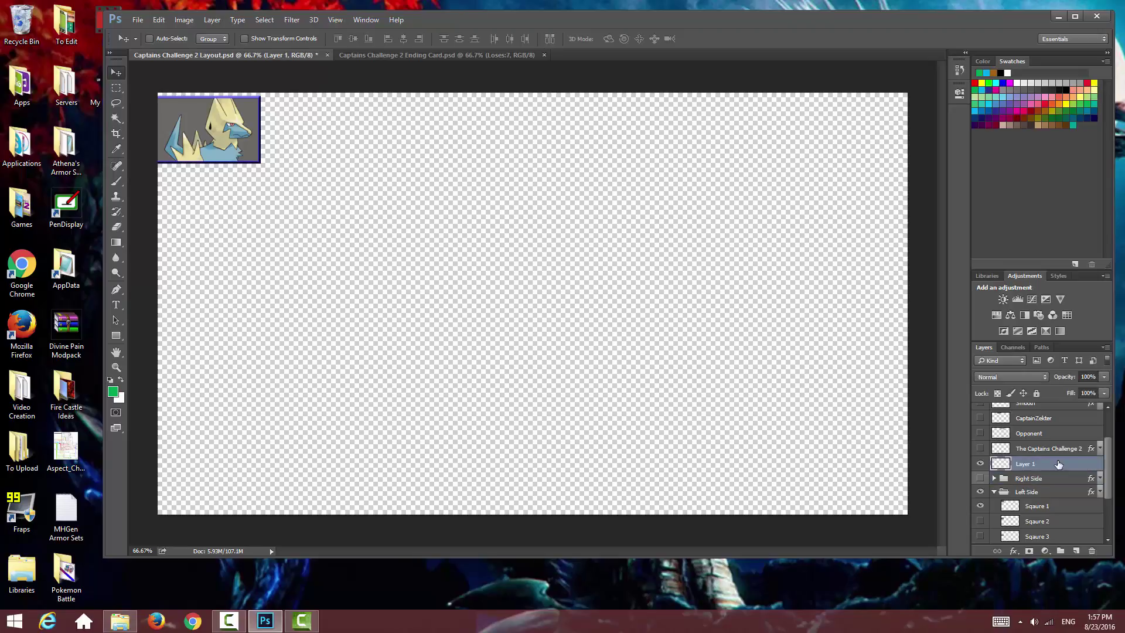
left_click(1025, 315)
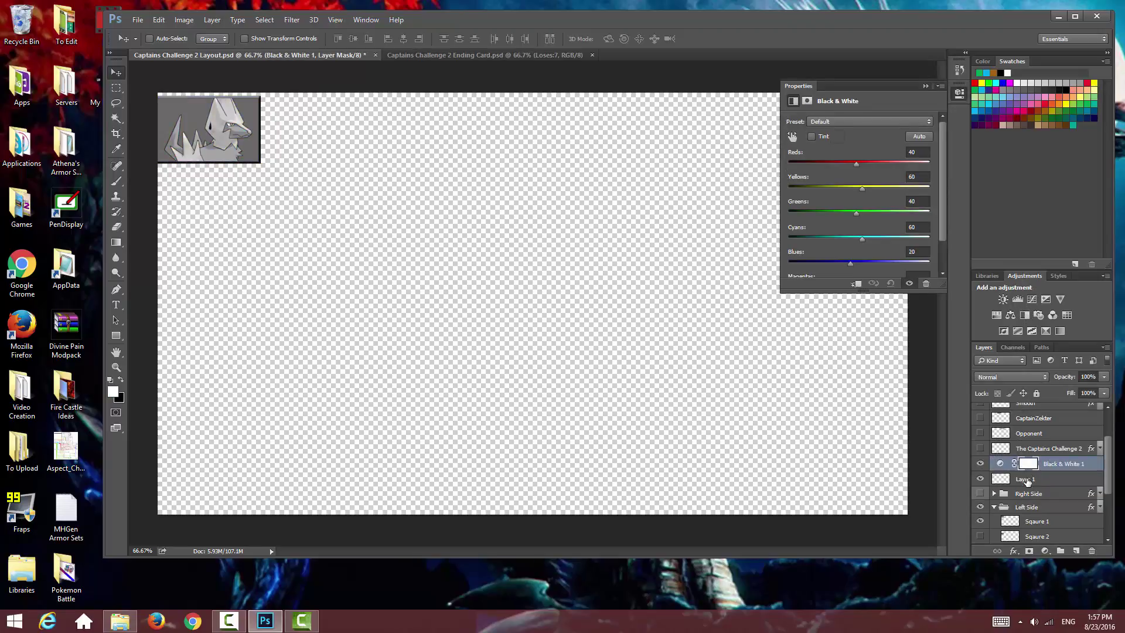
right_click(1027, 481)
left_click(902, 426)
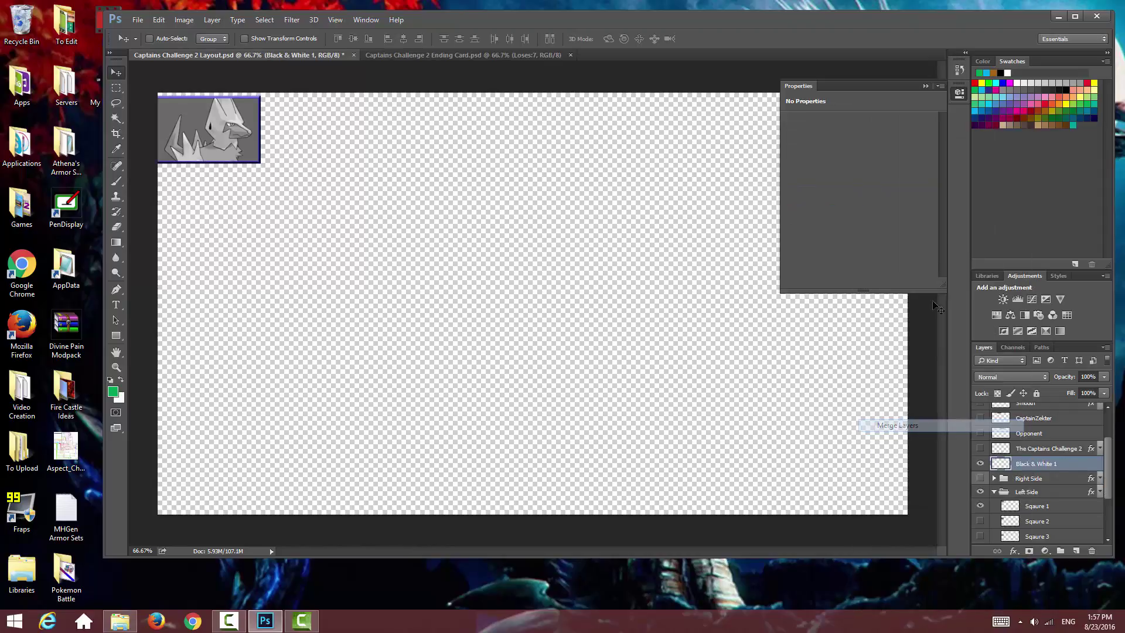
left_click(926, 86)
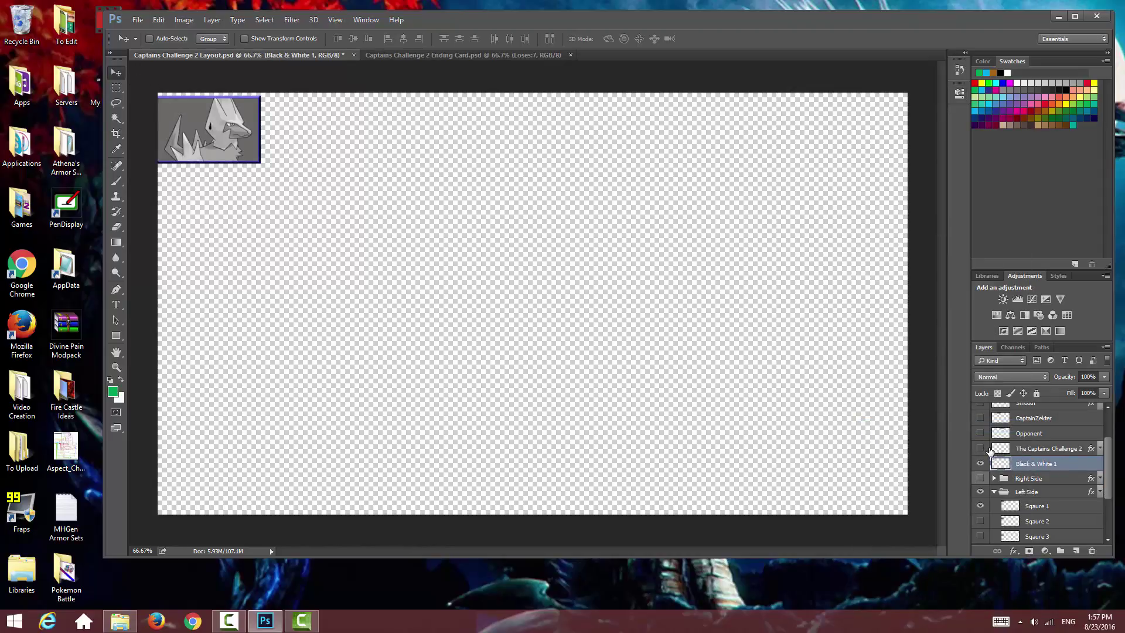
Step: Delete the greyscale Manectric layer and place the Mega Manectric picture in the layout, flipped horizontally
key("Delete")
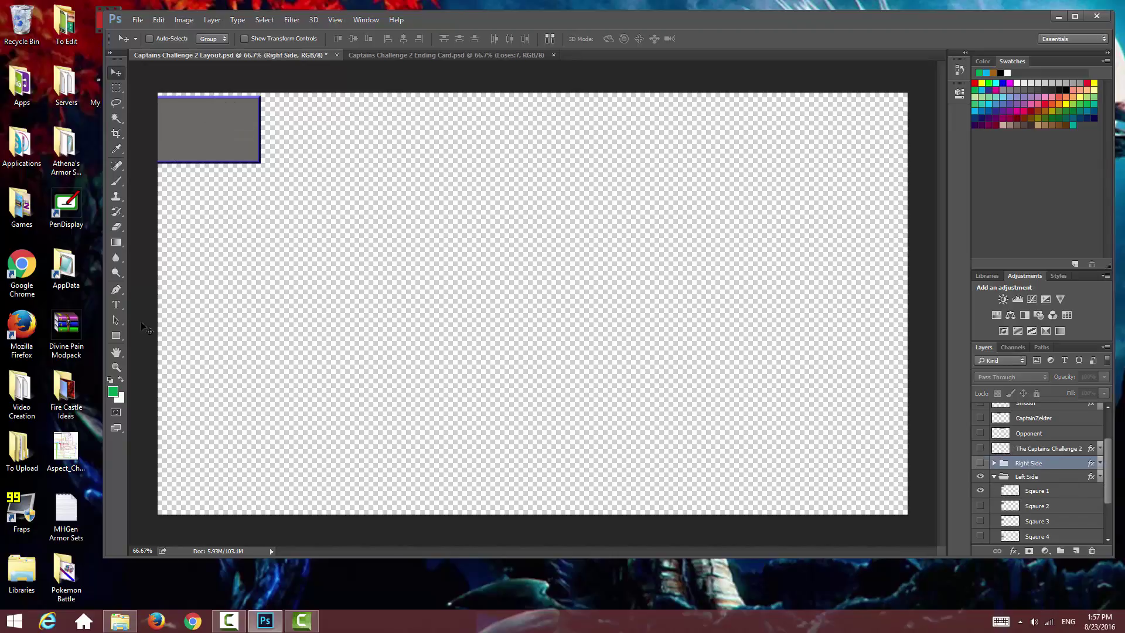
left_click(123, 626)
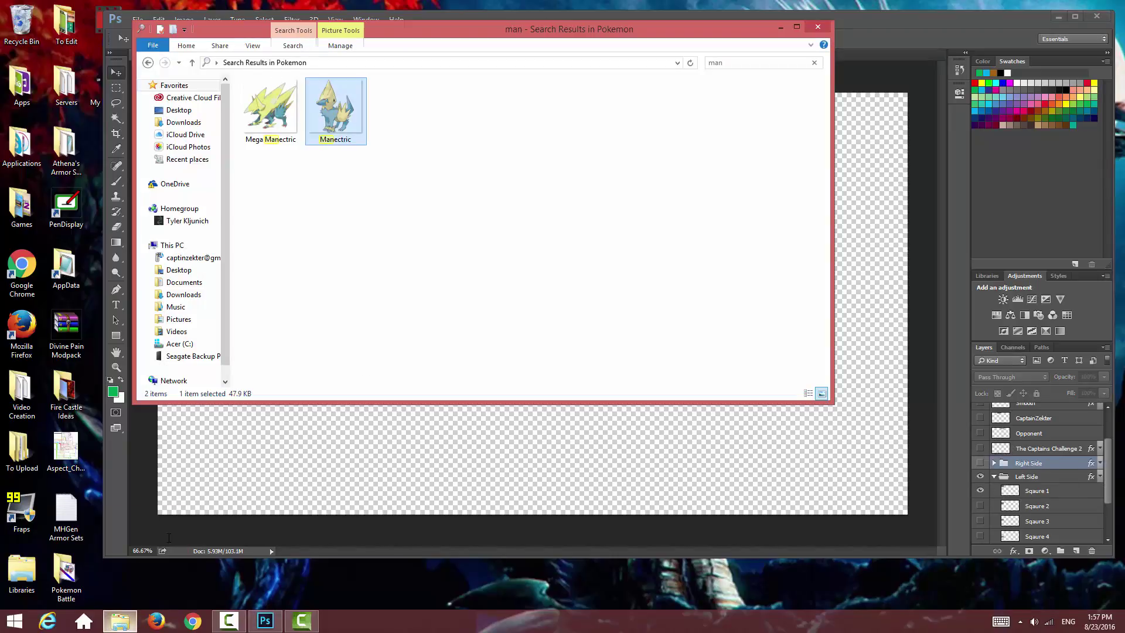
left_click_drag(280, 117, 441, 318)
right_click(544, 321)
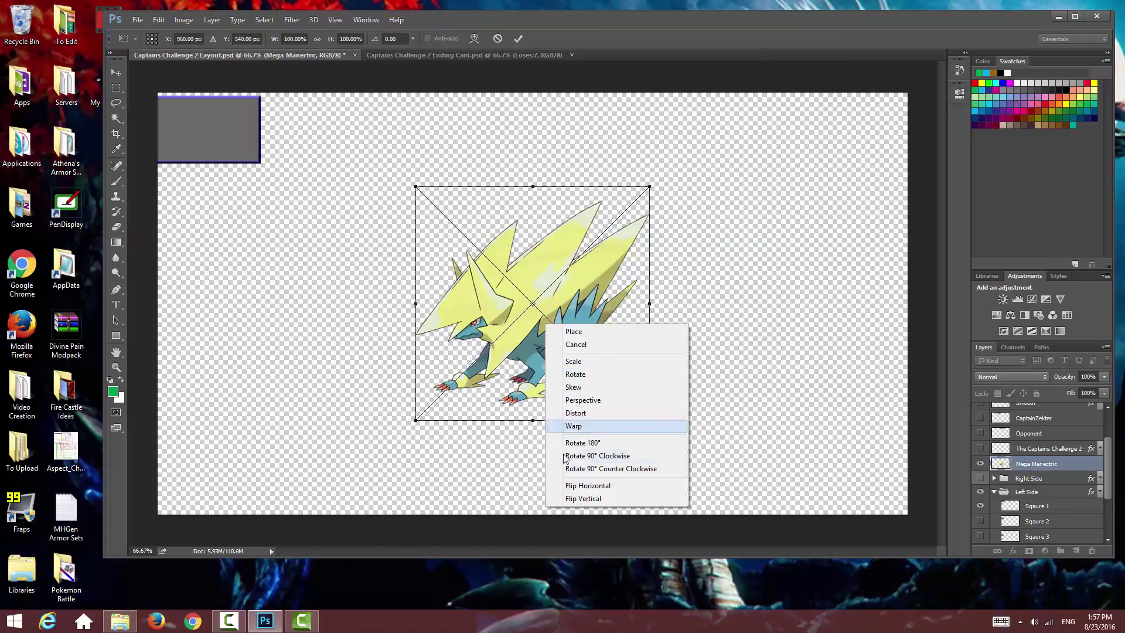
left_click(574, 486)
Step: Scale Mega Manectric down to about 59%, position it over the blue-bordered square, and apply the transform
left_click_drag(521, 327, 256, 188)
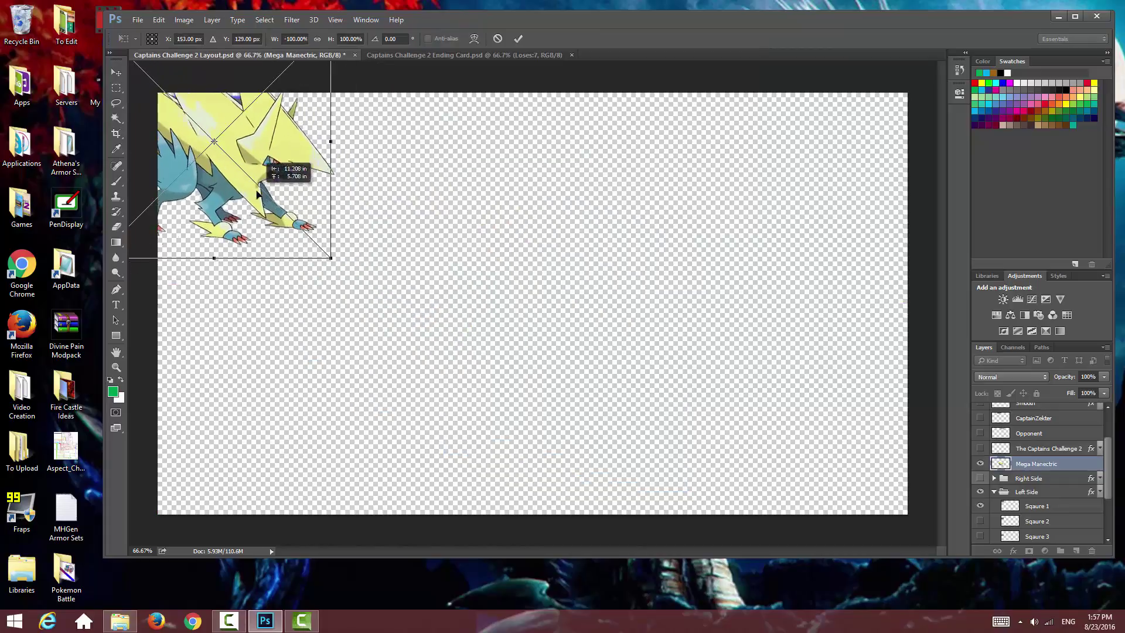
left_click_drag(329, 258, 213, 166)
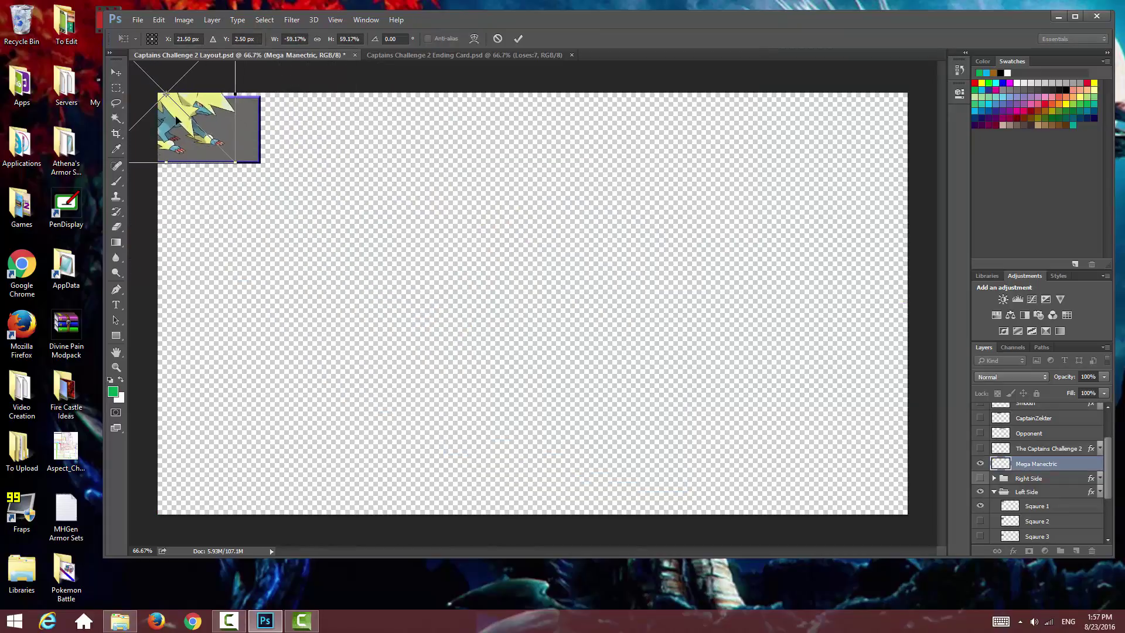
left_click_drag(176, 120, 209, 125)
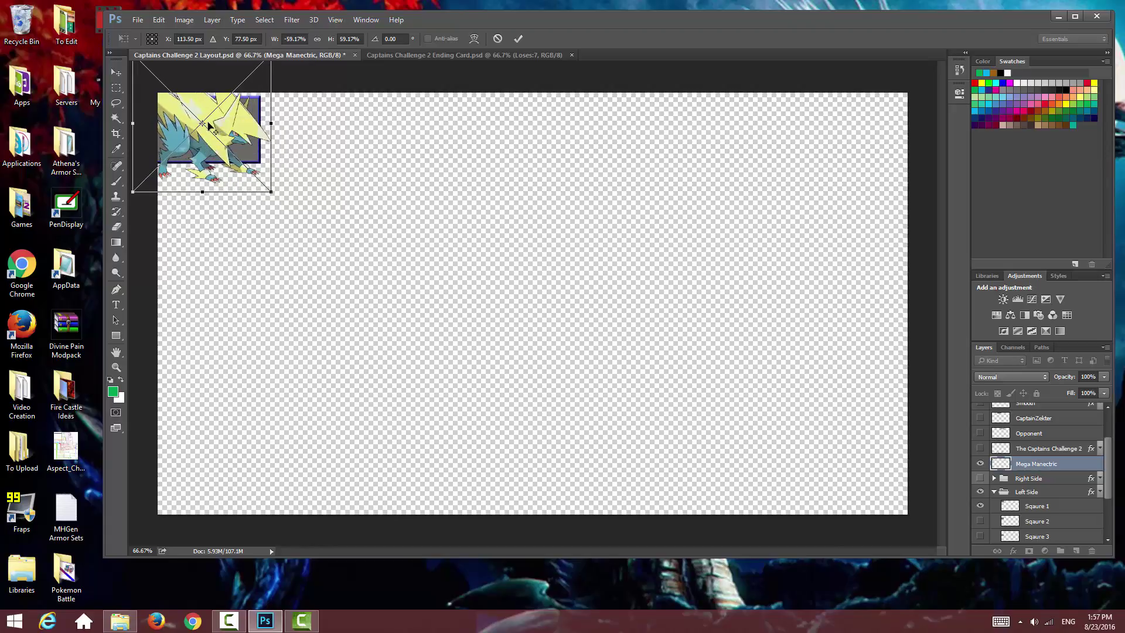
key("Return")
Step: Select the area of the square on the Sqaure 1 layer with the Magic Wand
left_click(116, 118)
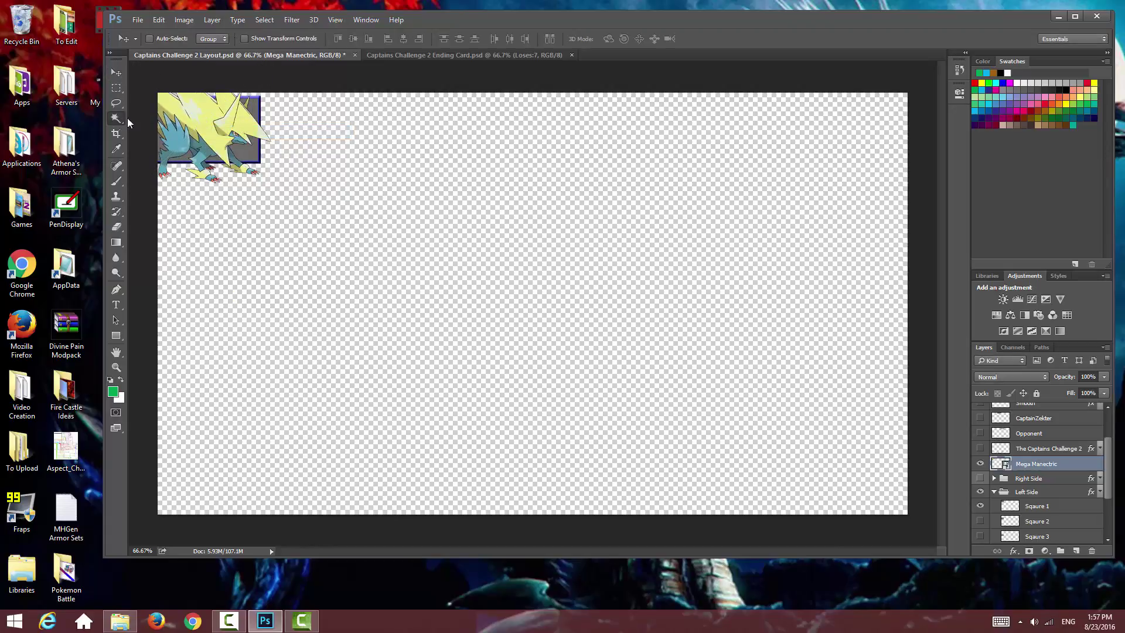
left_click(1013, 505)
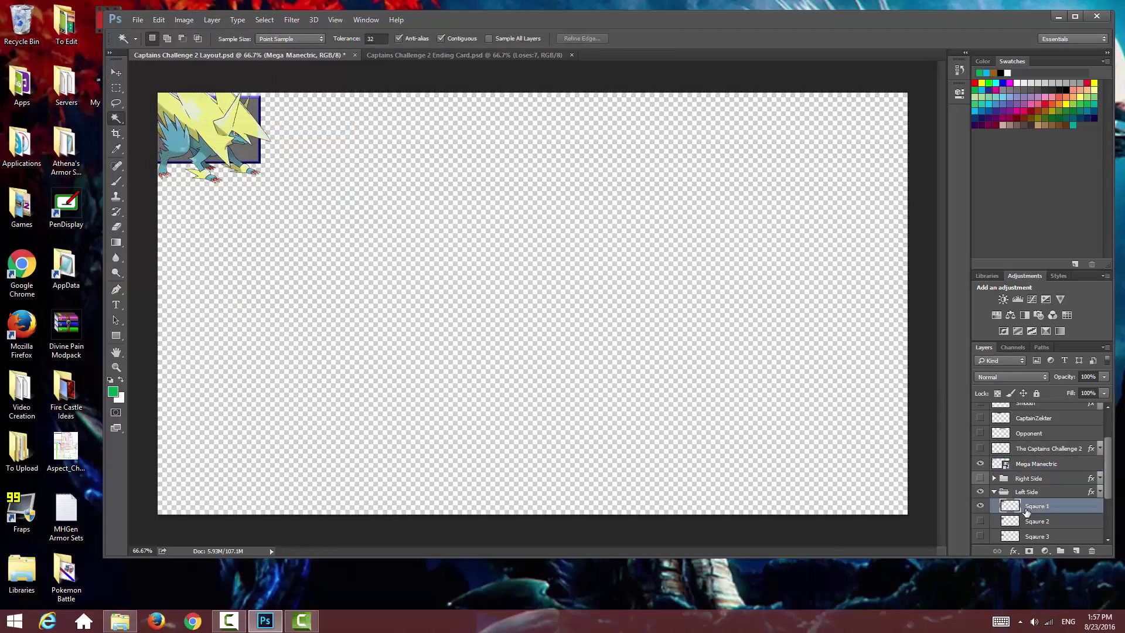
left_click(584, 232)
Step: Copy the part of Mega Manectric inside the selection to a new layer and delete the original Mega Manectric layer
left_click(1024, 465)
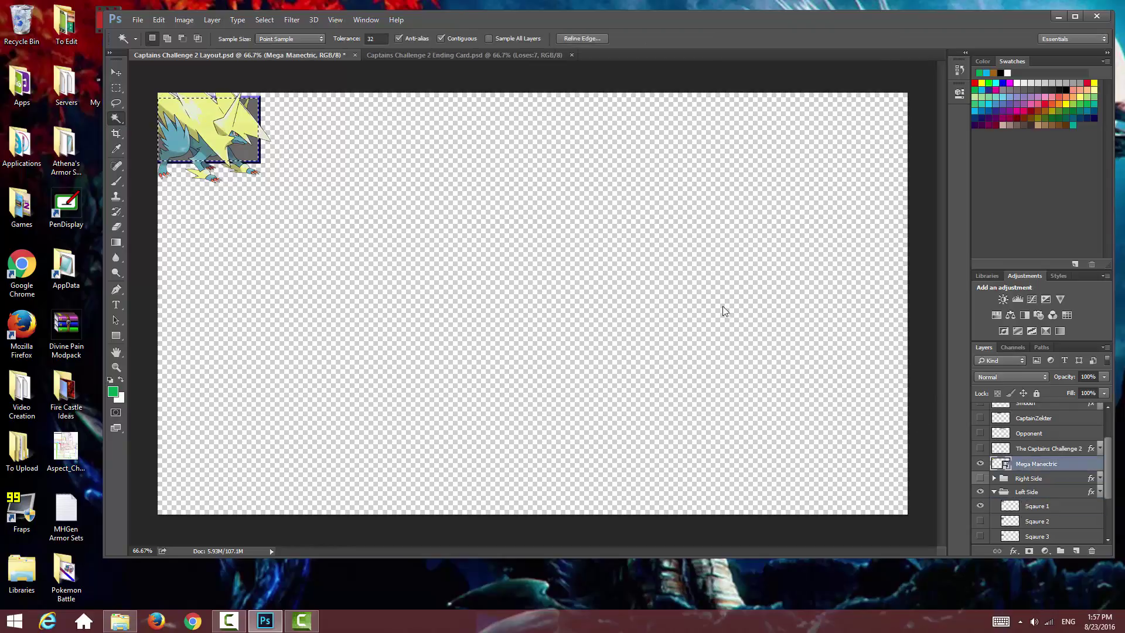
right_click(723, 312)
left_click(770, 261)
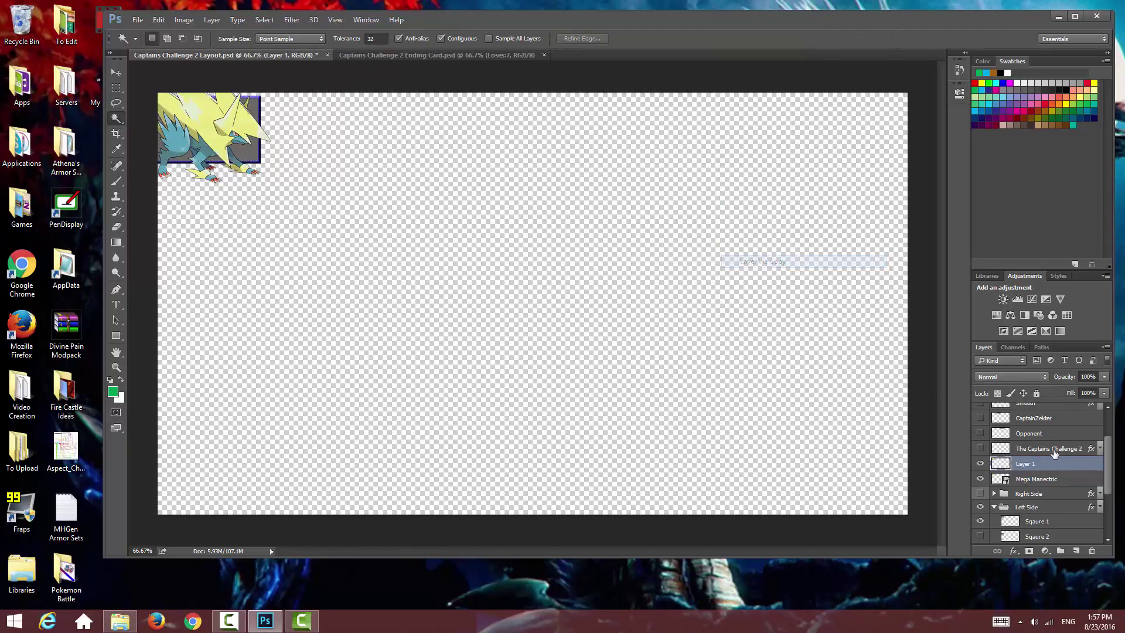
left_click(1034, 478)
key("Delete")
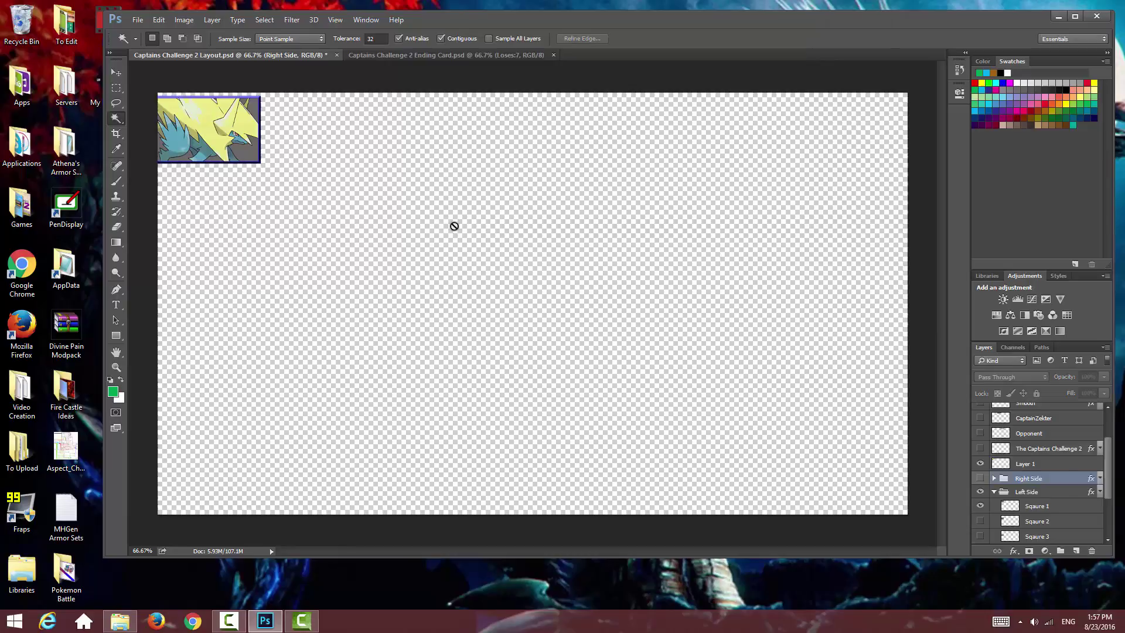
Step: Save the framed Mega Manectric picture to the Desktop as a PNG named My Mega with the default PNG options
left_click(137, 20)
left_click(188, 152)
type("My Mega")
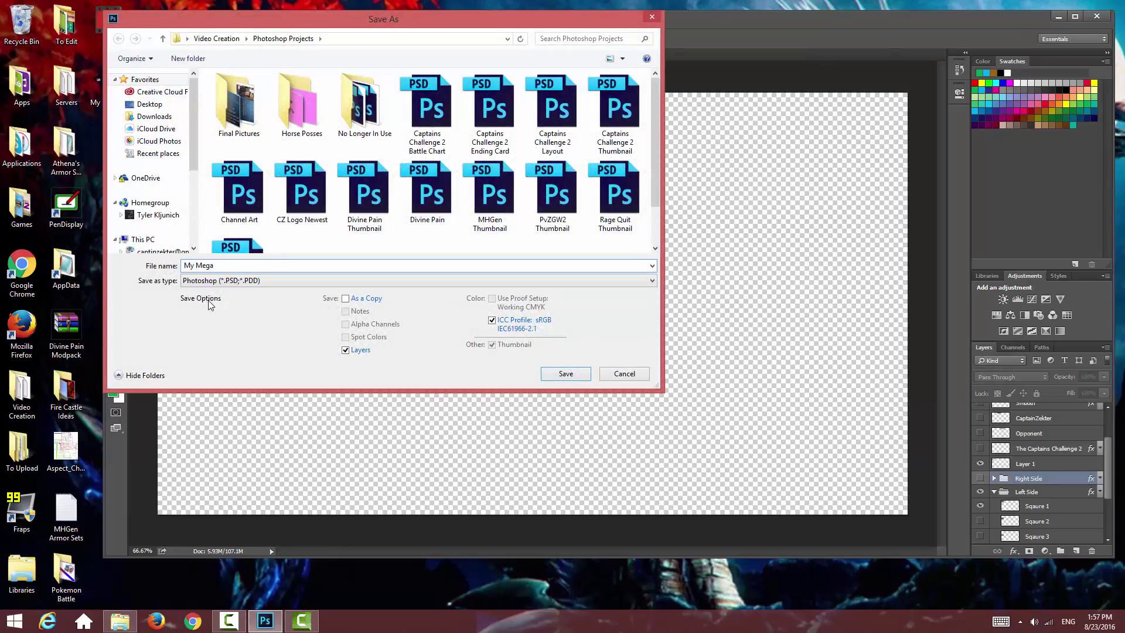
left_click(220, 280)
left_click(196, 443)
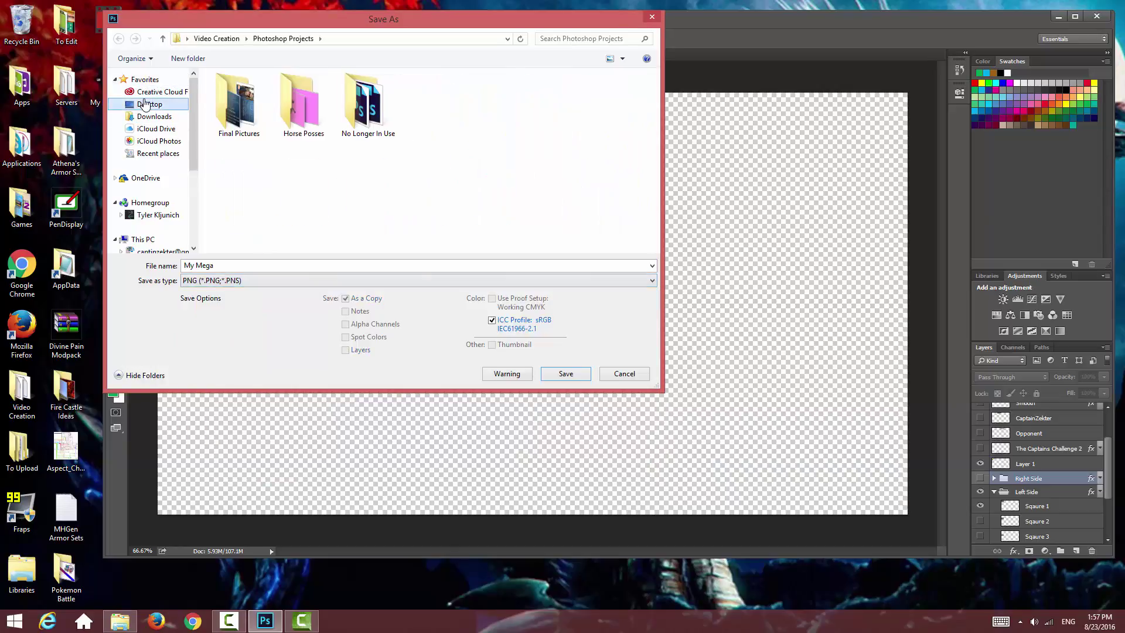
left_click(150, 103)
left_click(562, 375)
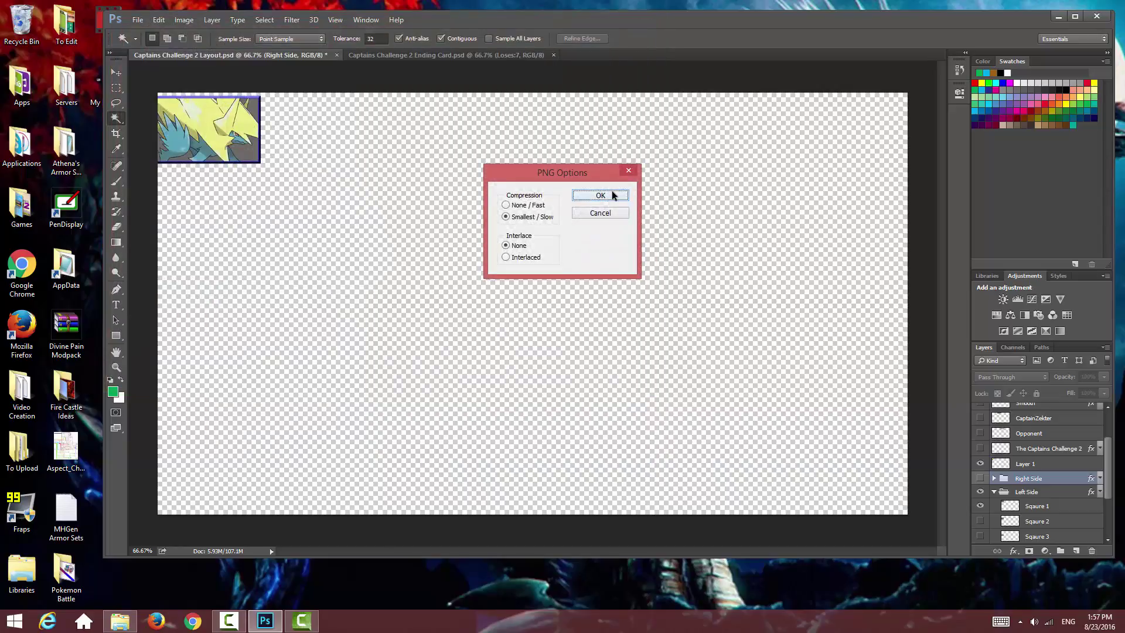
left_click(611, 182)
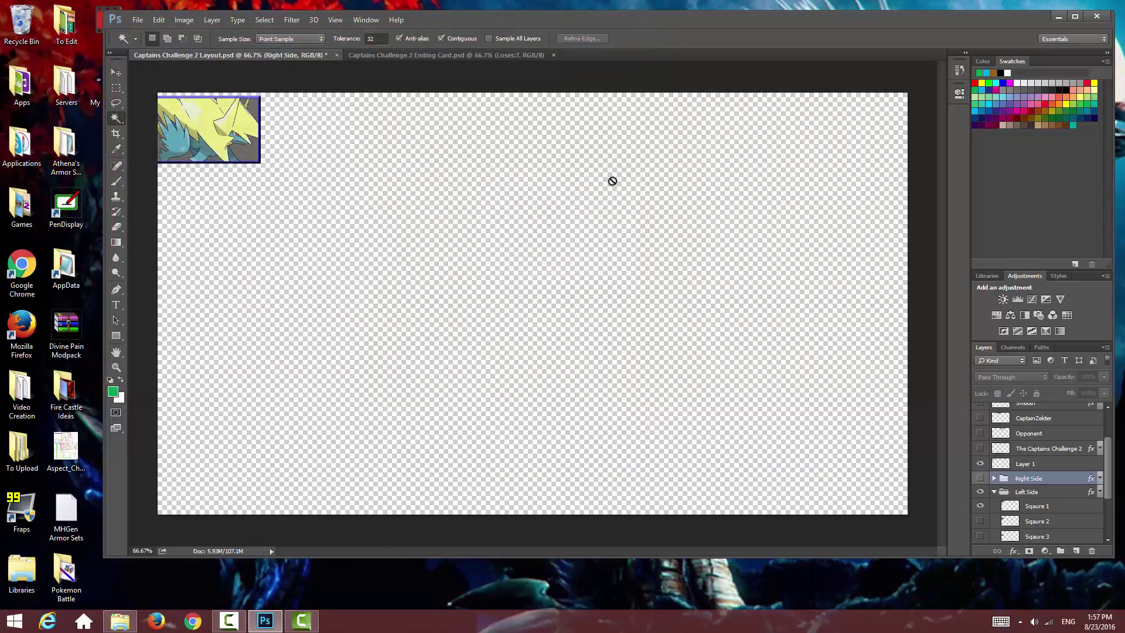
Step: Add a Black & White adjustment, place it above the Mega Manectric layer, and merge the two layers
left_click(1025, 316)
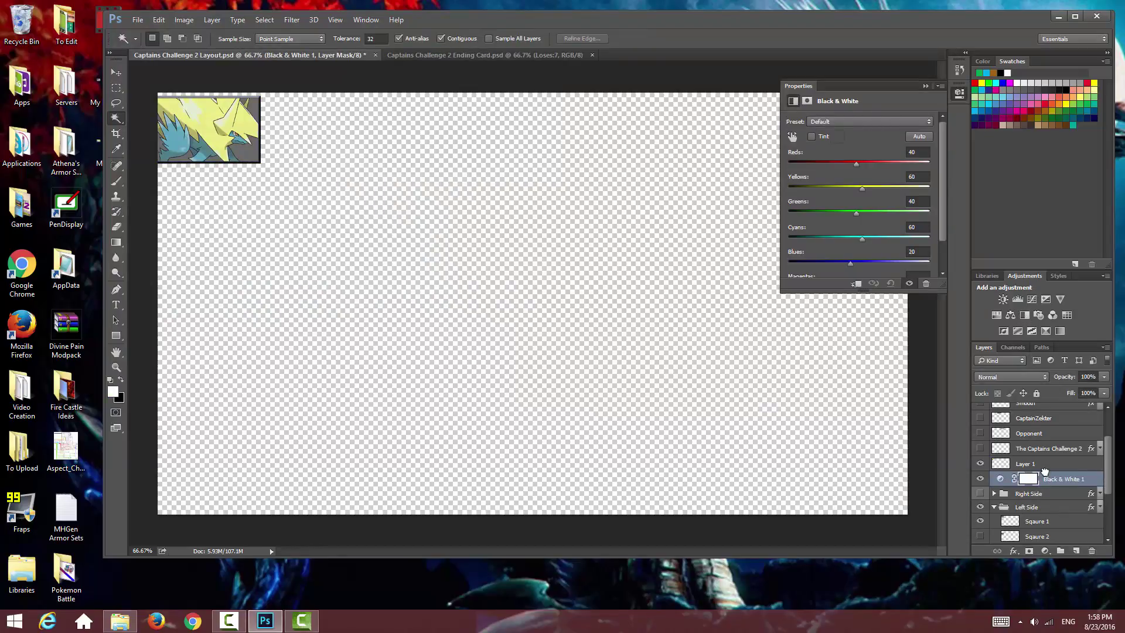
left_click_drag(1045, 471, 1048, 458)
left_click(1040, 479, "ctrl")
right_click(1040, 479)
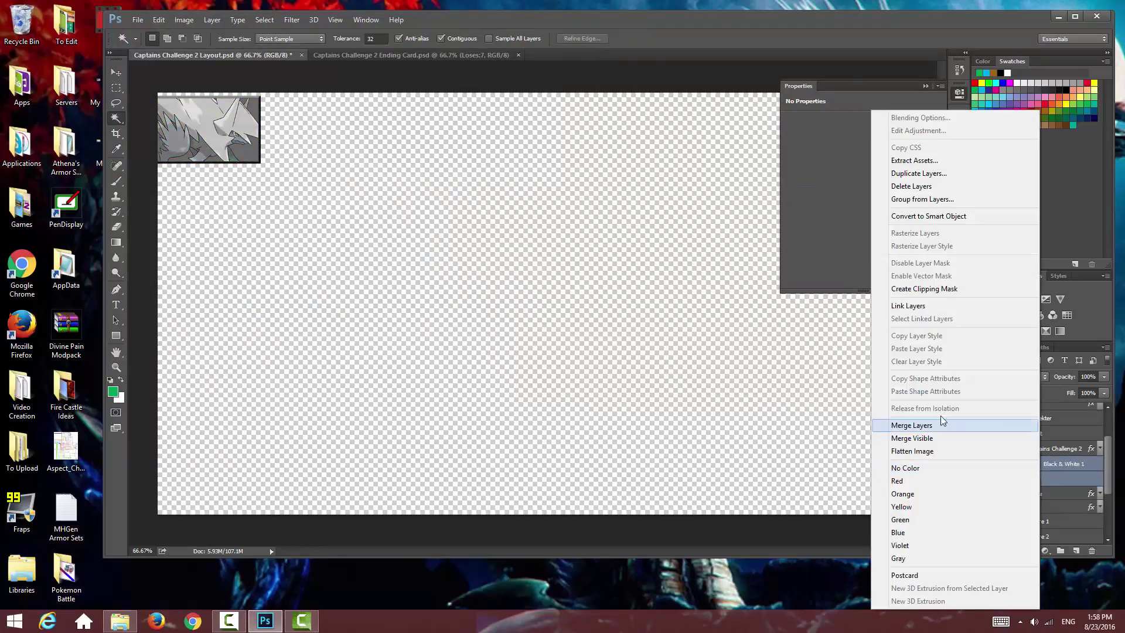
left_click(943, 421)
left_click(927, 86)
Step: Save the greyscale Mega Manectric picture to the Desktop as a PNG named My Mega Grey with the default PNG options
left_click(138, 20)
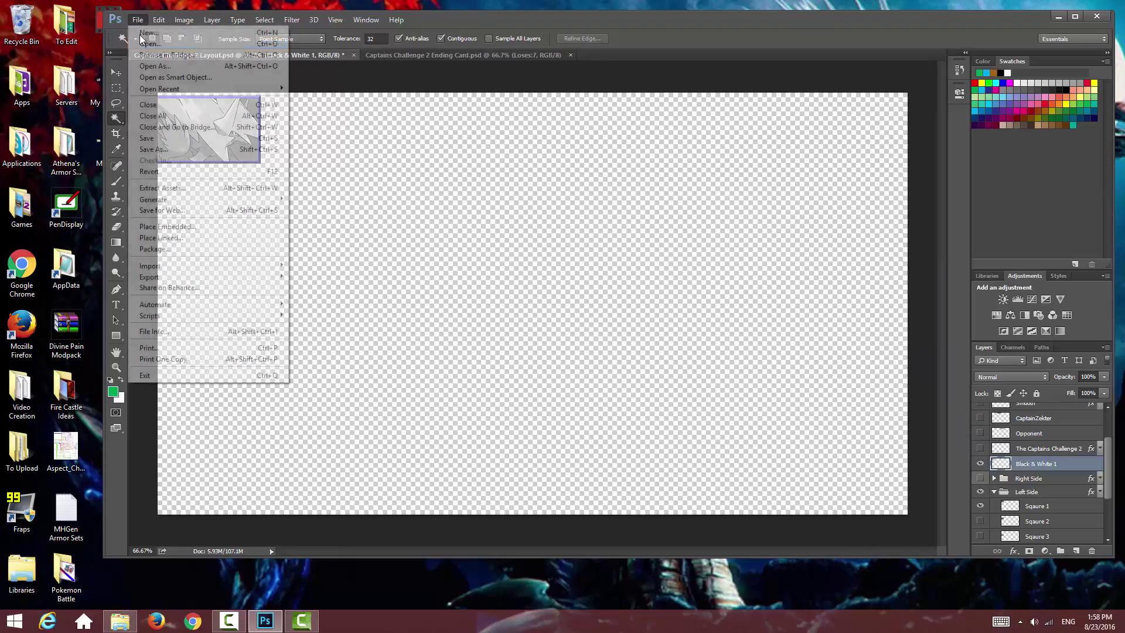
left_click(153, 149)
type("My Mega Grey")
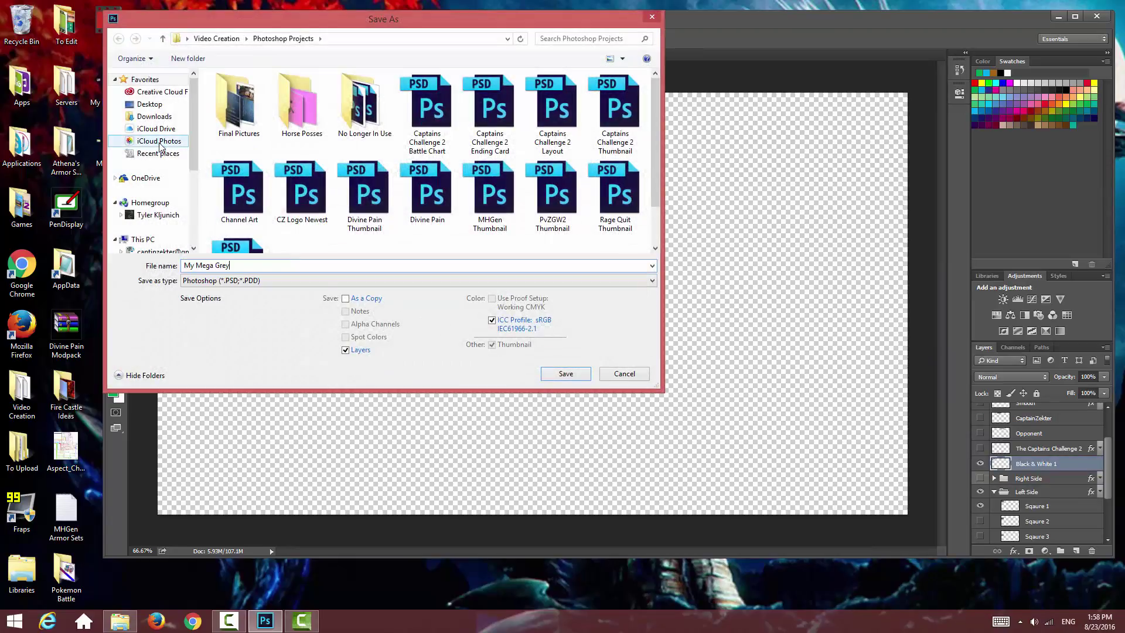
left_click(265, 282)
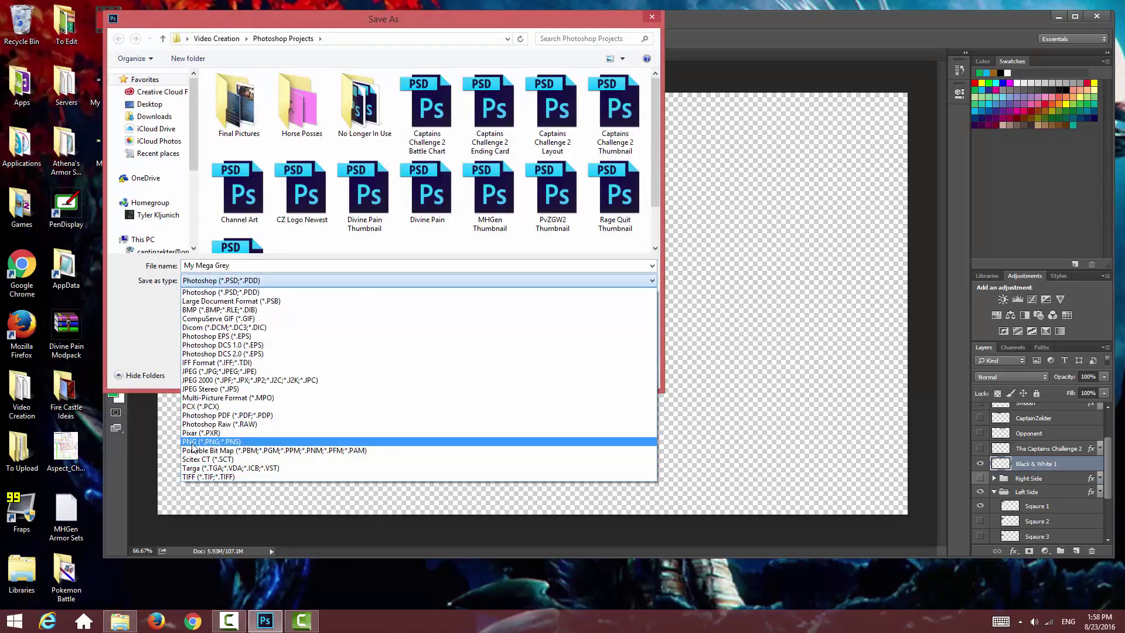
left_click(193, 446)
left_click(149, 104)
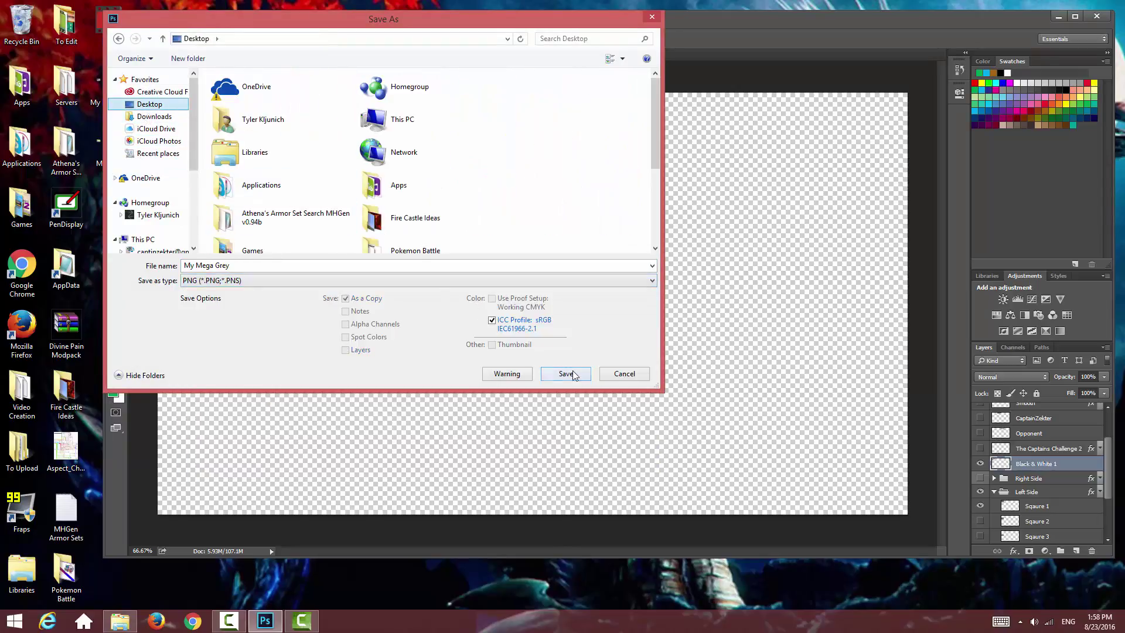
left_click(573, 376)
left_click(605, 194)
Step: Move the exported PNG pictures from the desktop into the Pokemon Battle folder
left_click_drag(542, 24, 679, 44)
left_click_drag(118, 264, 66, 574)
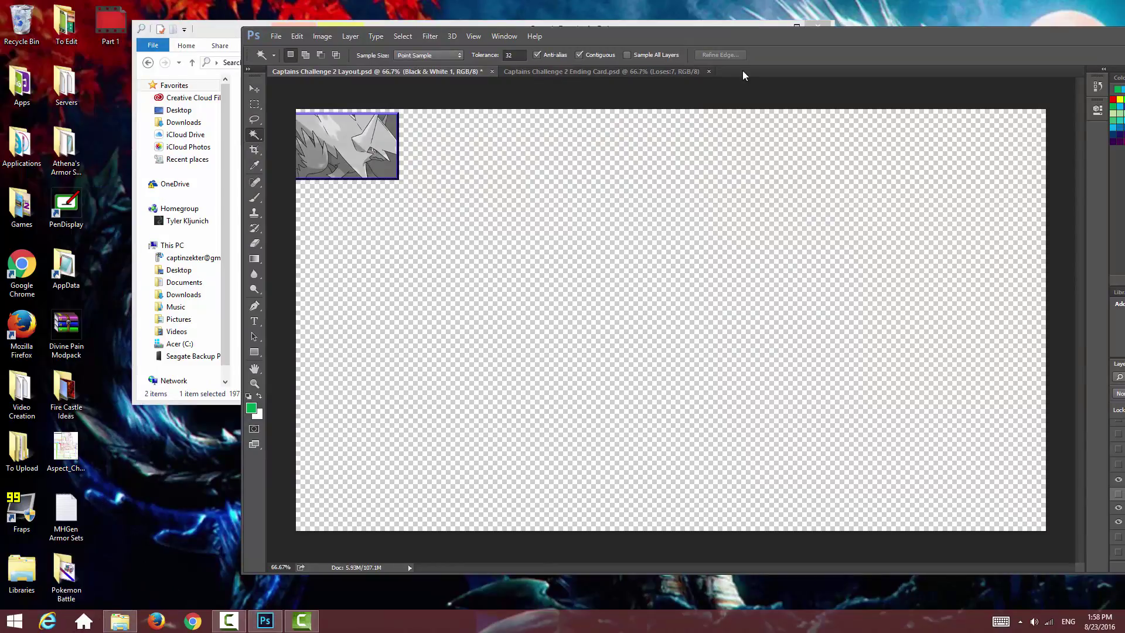
left_click_drag(711, 35, 527, 40)
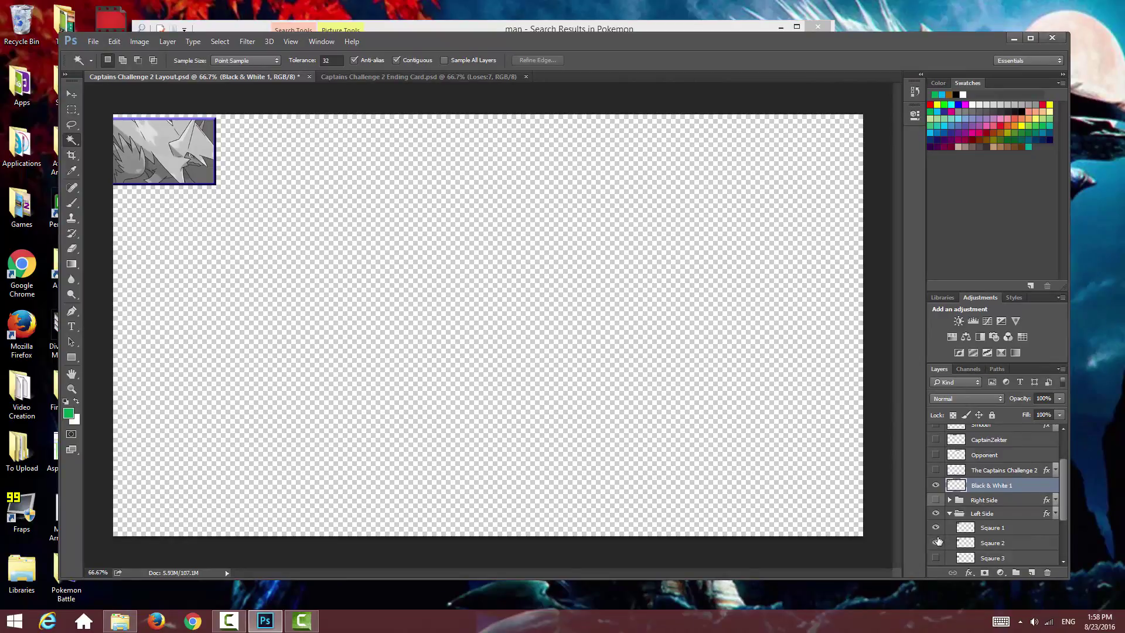
Step: Show the Sqaure 2 layer instead of Sqaure 1 and delete the merged Black & White 1 layer
left_click(936, 543)
left_click(936, 528)
key("Delete")
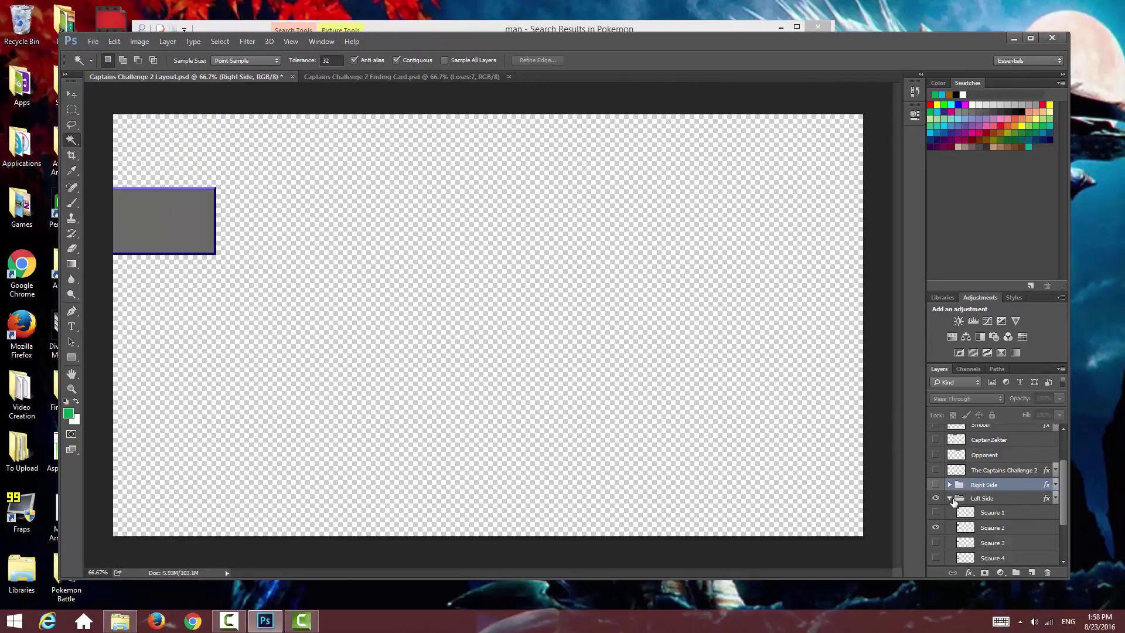
Step: Collapse and hide the Left Side group and show the Right Side group
left_click(950, 499)
left_click(936, 515)
left_click(936, 528)
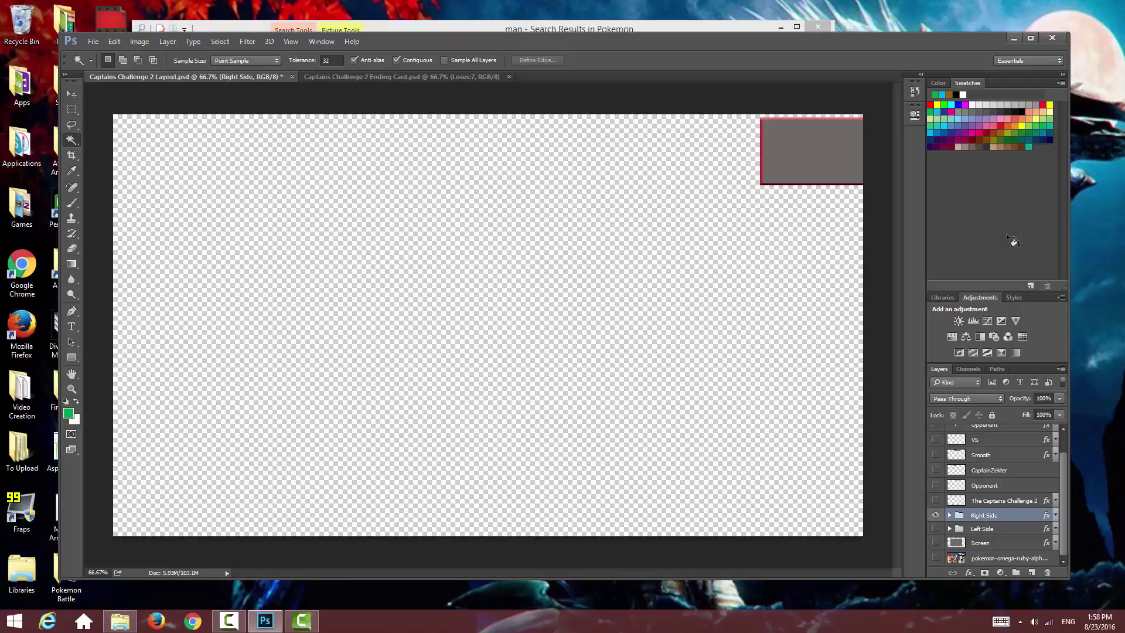
Step: Switch to Camtasia Studio and import My Mega Grey, My Mega and My Pokemon 1 from the Pokemon Battle folder
left_click(1014, 38)
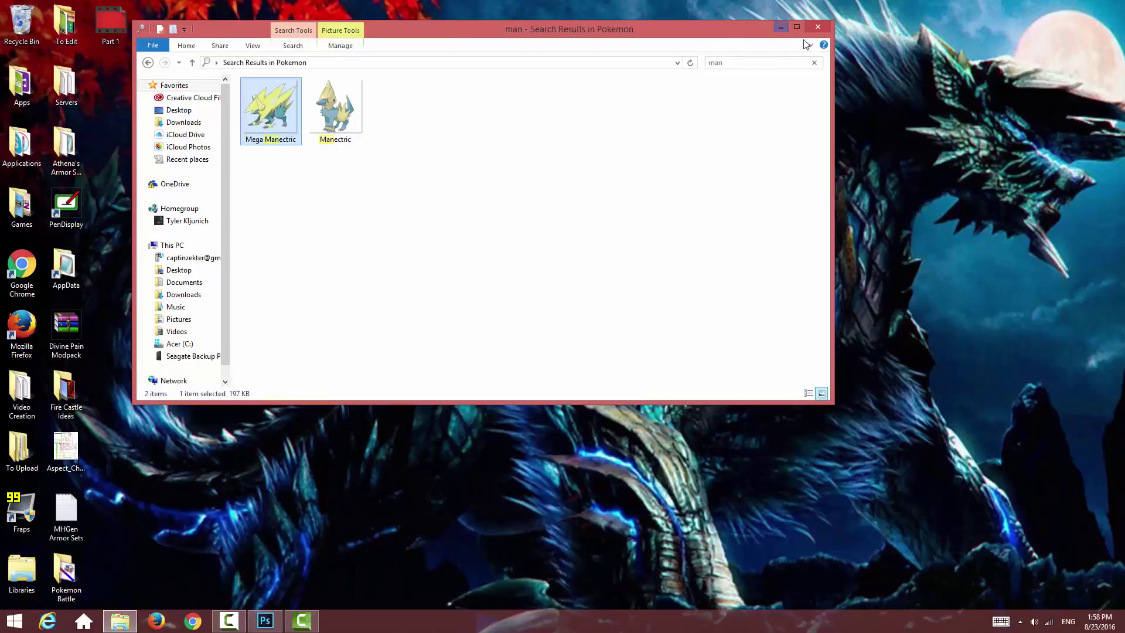
left_click(301, 621)
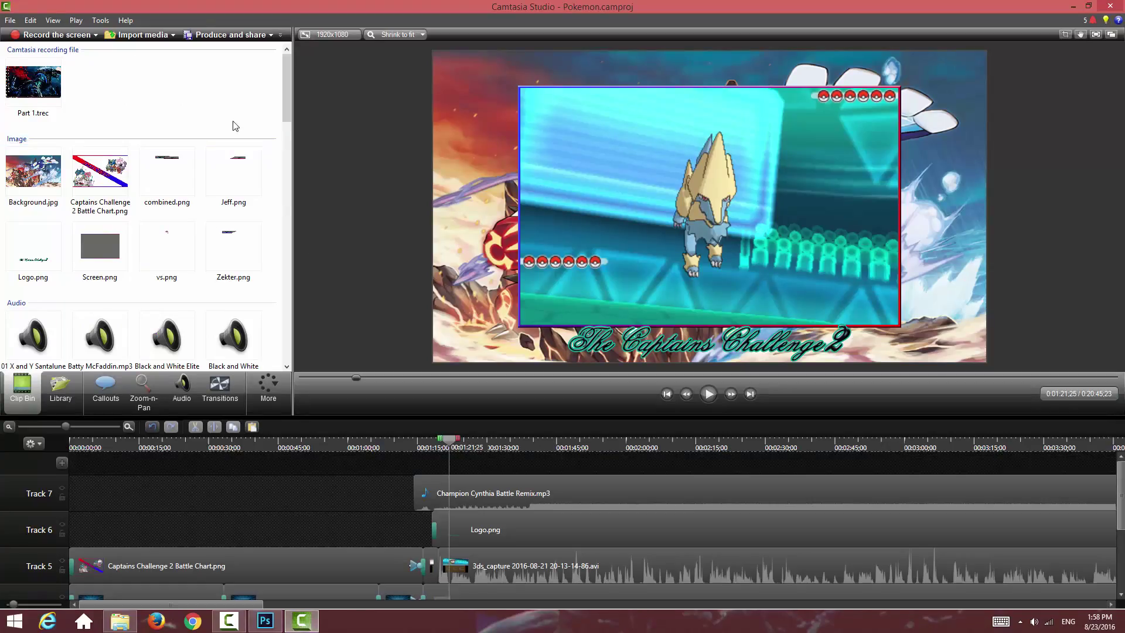
left_click(143, 35)
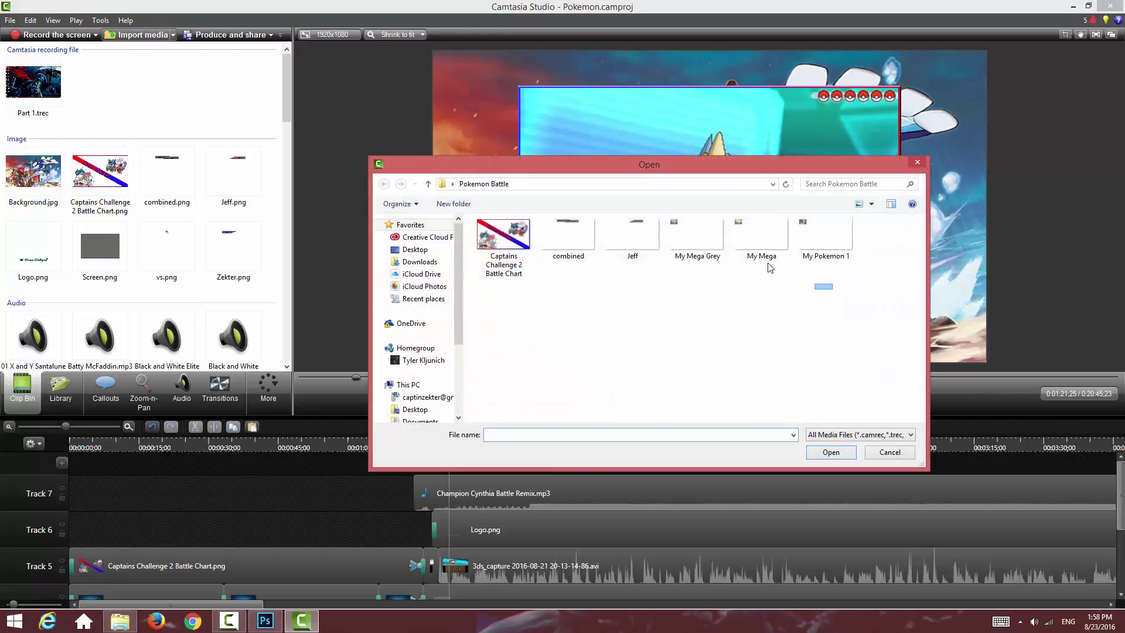
left_click_drag(832, 291, 718, 252)
left_click(830, 452)
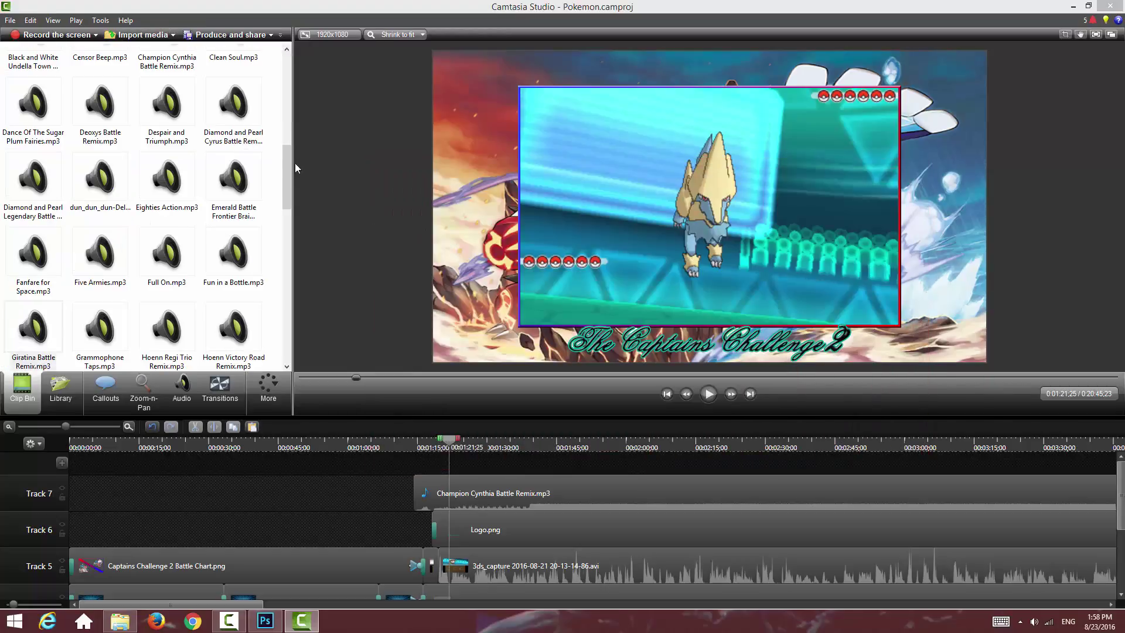
Step: Place My Pokemon 1.png on a new Track 8 above the music, starting at 0:01:21;25
left_click_drag(289, 150, 284, 79)
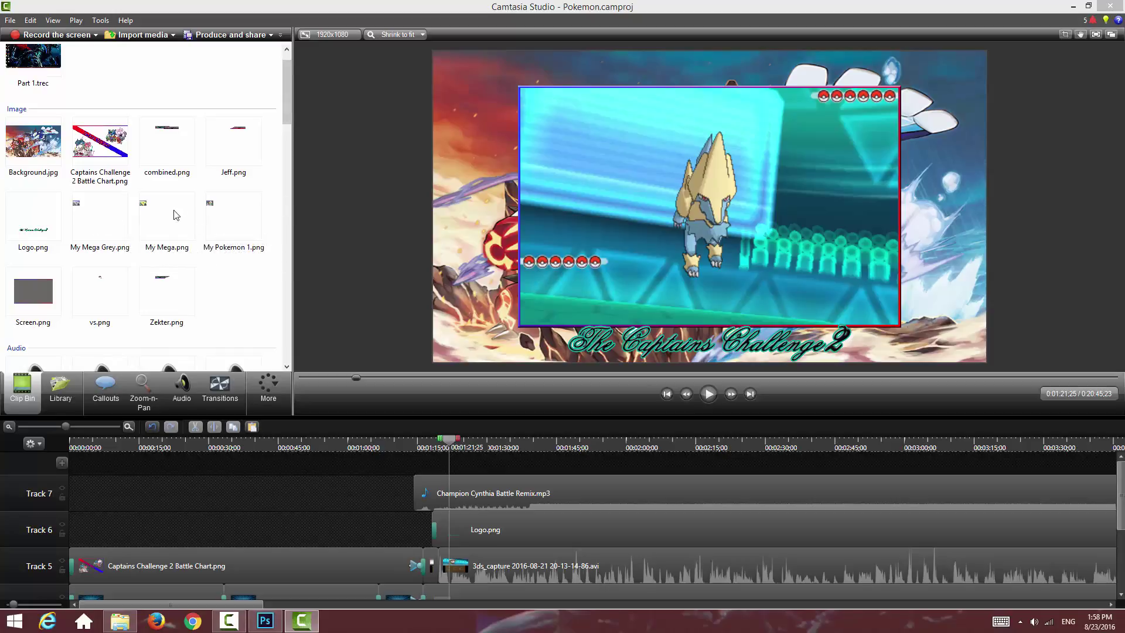
left_click_drag(233, 218, 470, 467)
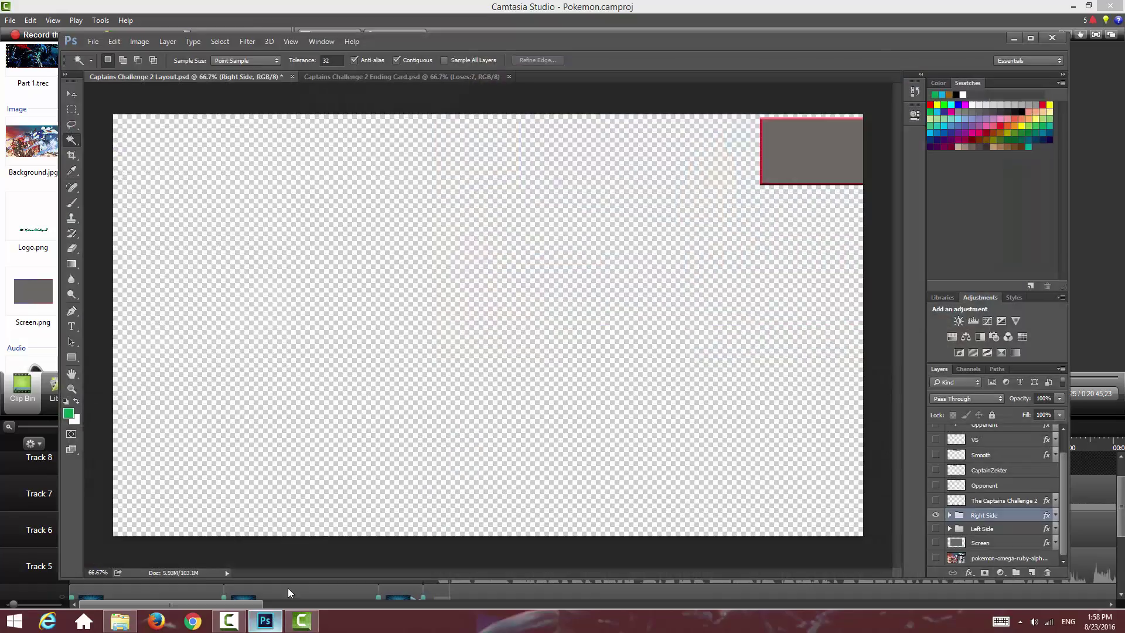
left_click(279, 615)
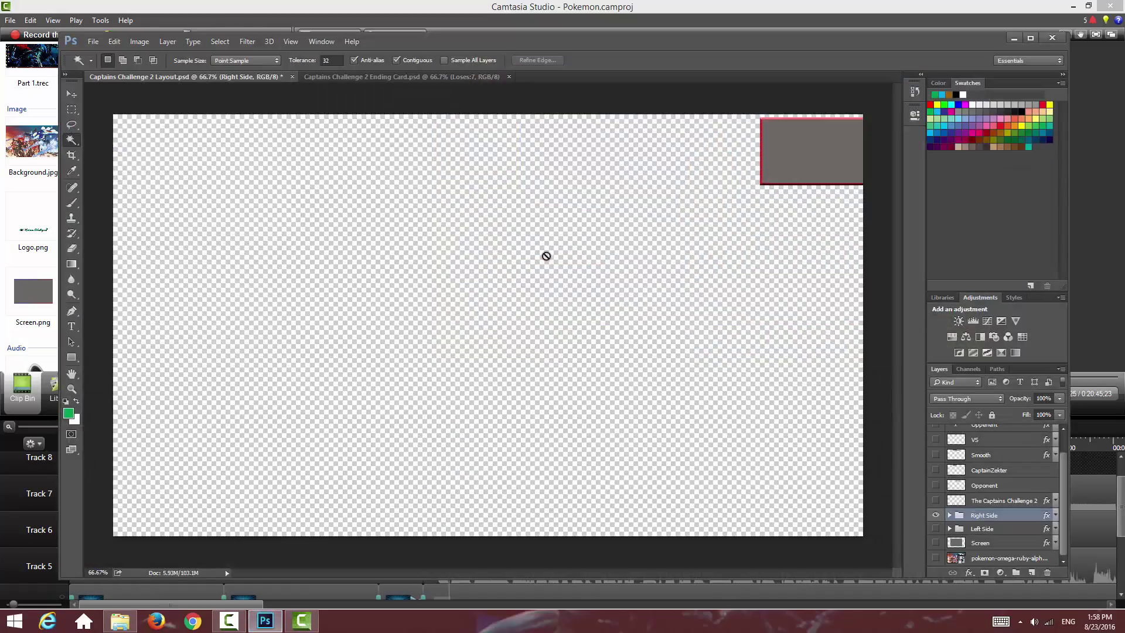
left_click(279, 615)
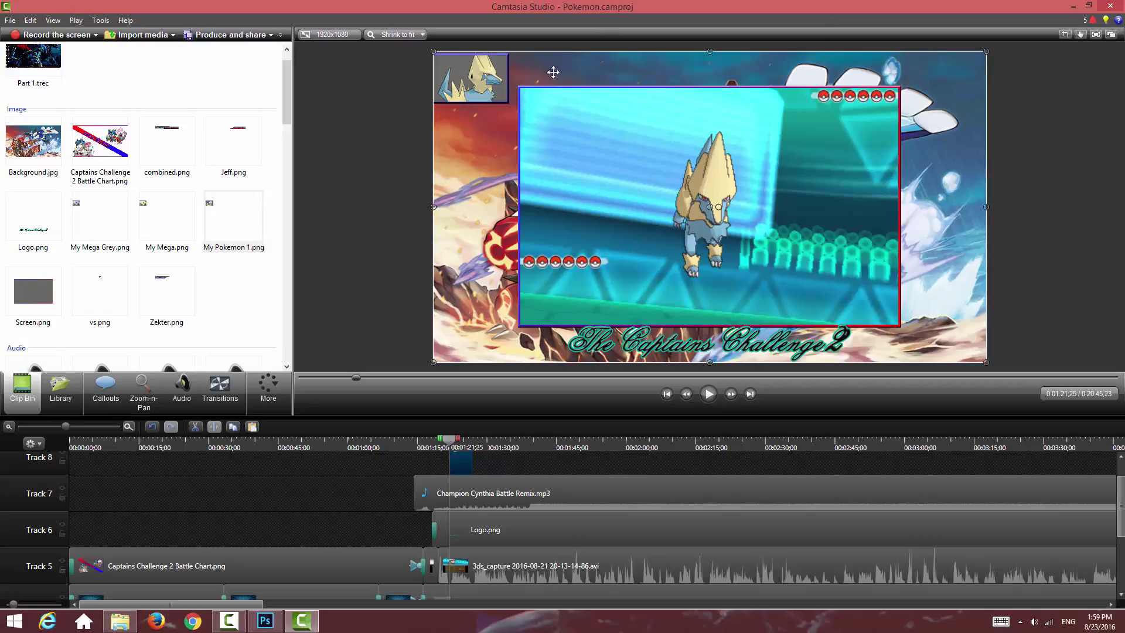
Step: Animate My Pokemon 1.png to slide in horizontally from off-canvas at X -273 to X 0
left_click_drag(492, 89, 412, 90)
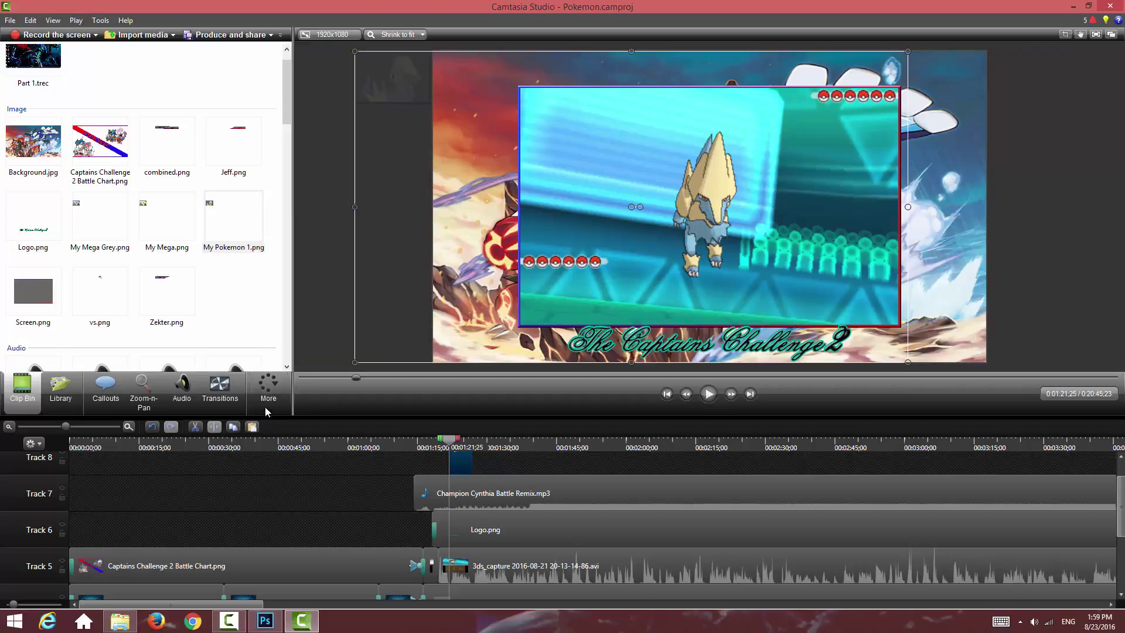
left_click(268, 386)
left_click(276, 407)
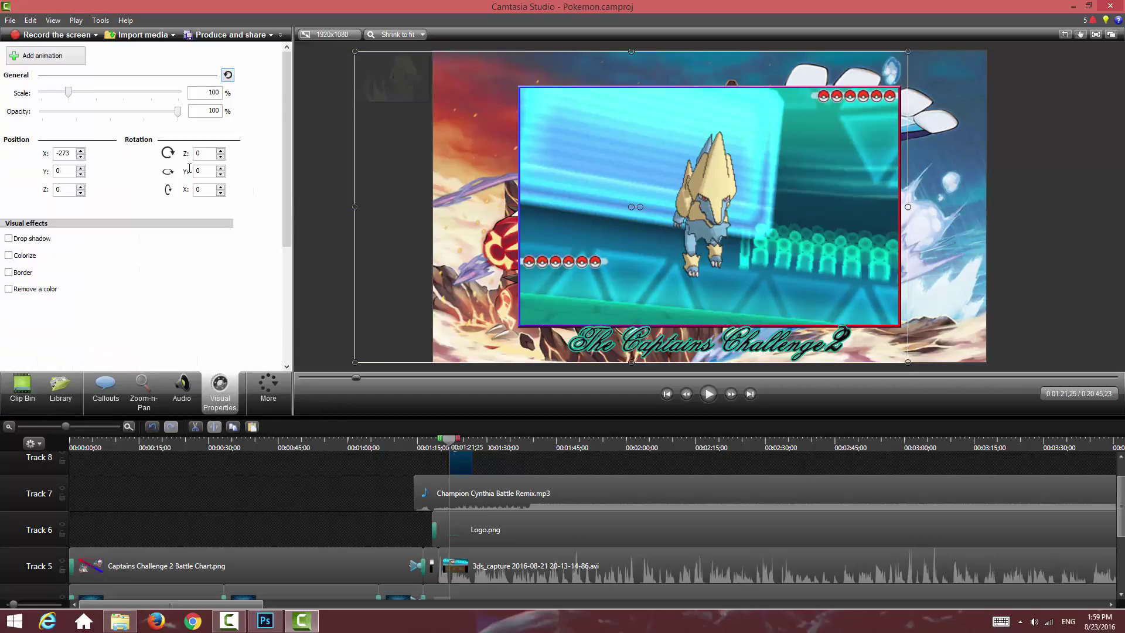
left_click(62, 57)
left_click_drag(401, 83, 481, 83)
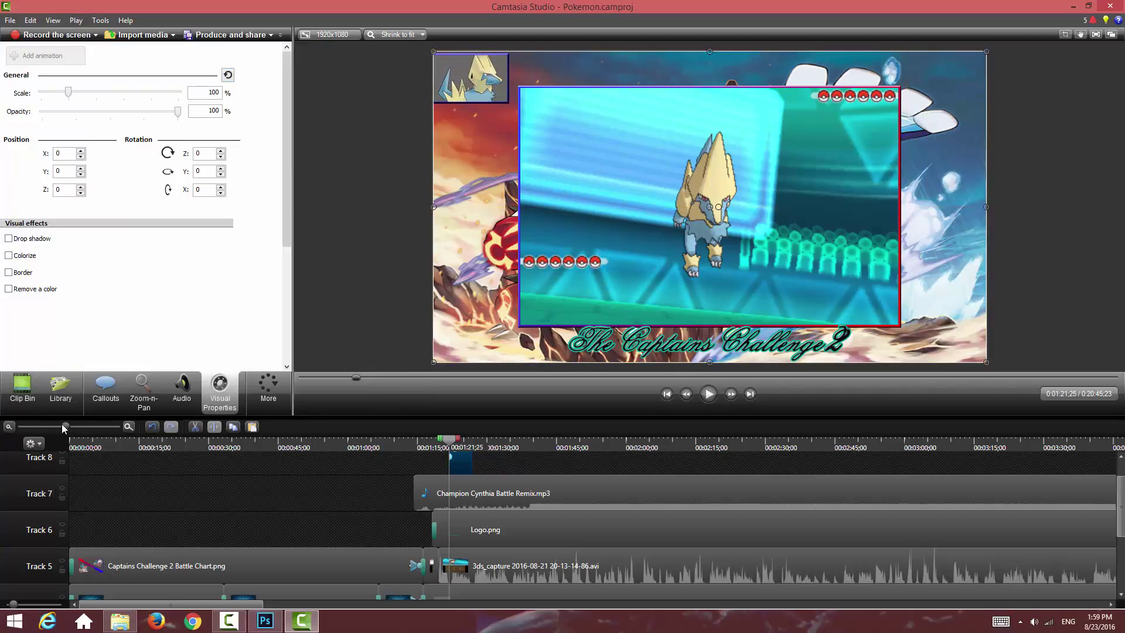
Step: Stretch the slide-in animation of My Pokemon 1.png to end at about 0:01:22;18 and play it back
left_click_drag(70, 430, 93, 429)
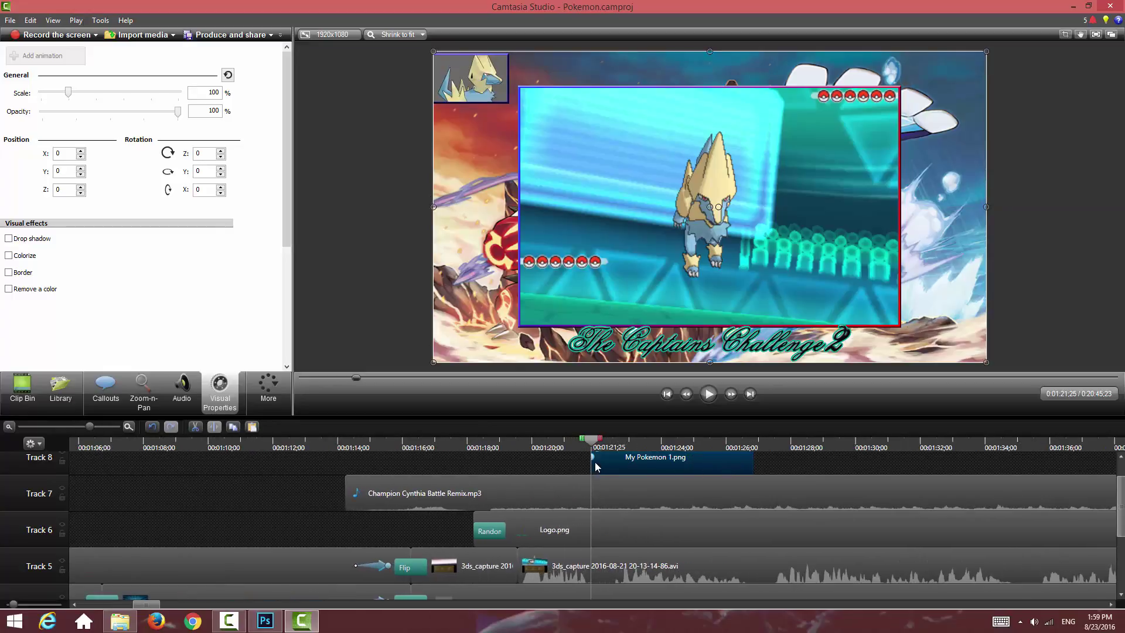
left_click_drag(593, 457, 615, 466)
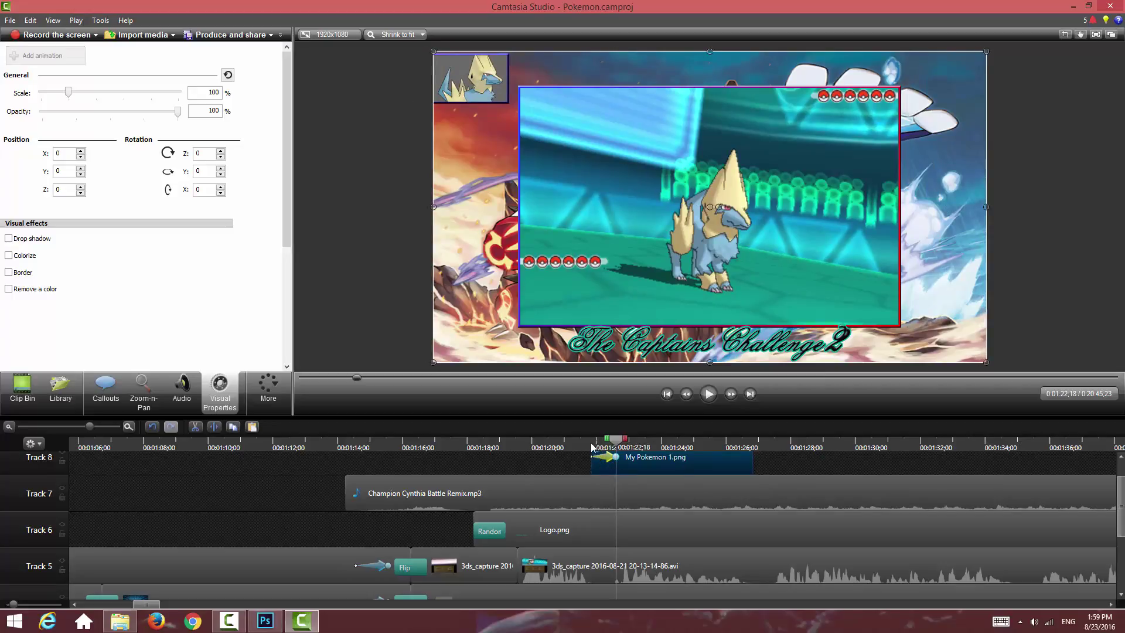
left_click(591, 445)
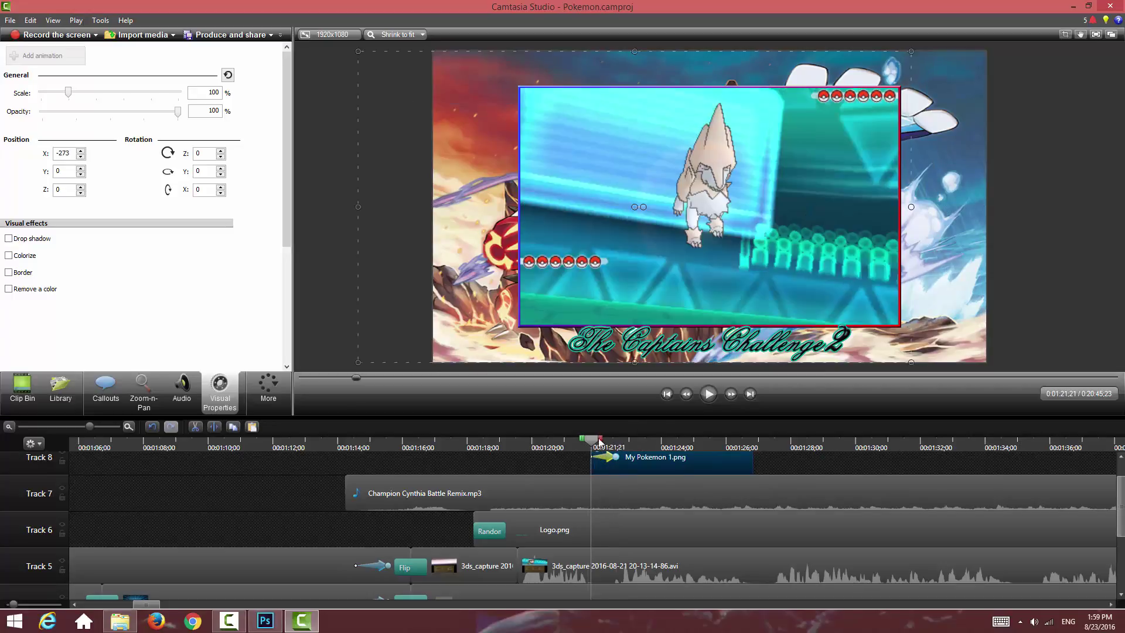
left_click(709, 393)
left_click(709, 394)
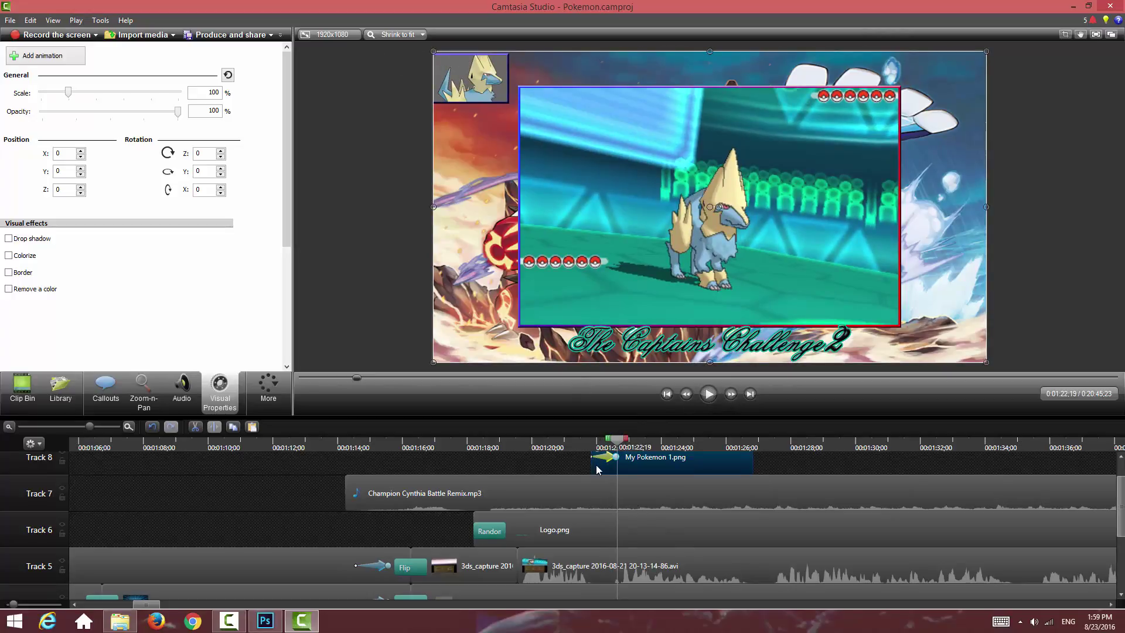
Step: Replay the slide-in and extend the start of the My Pokemon 1.png clip back to 0:01:21;22
left_click(592, 447)
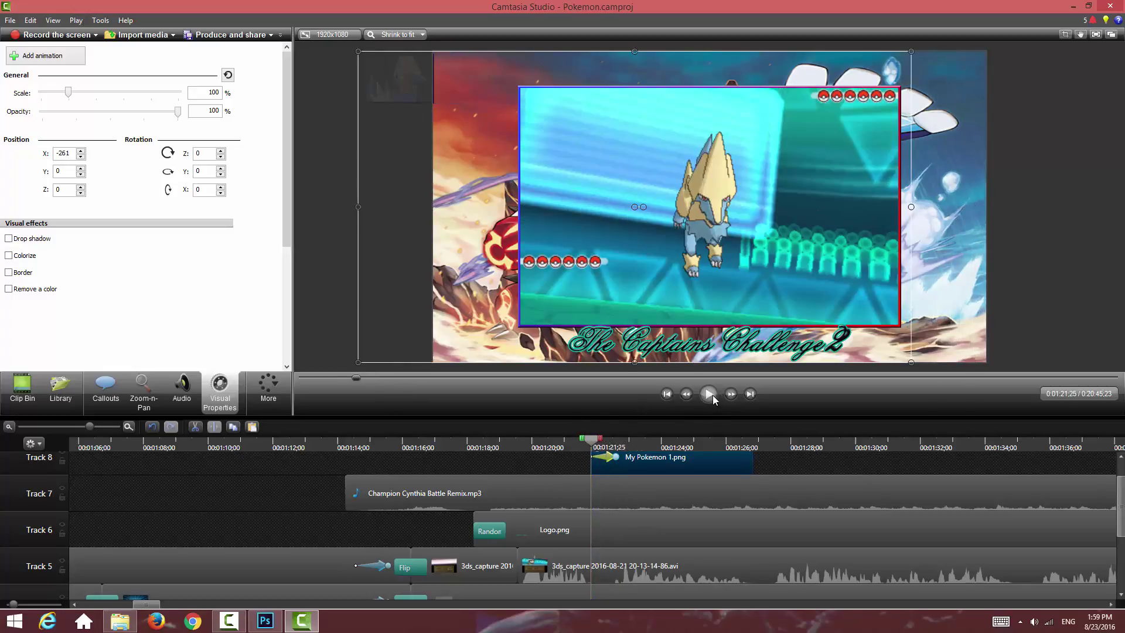
left_click(709, 394)
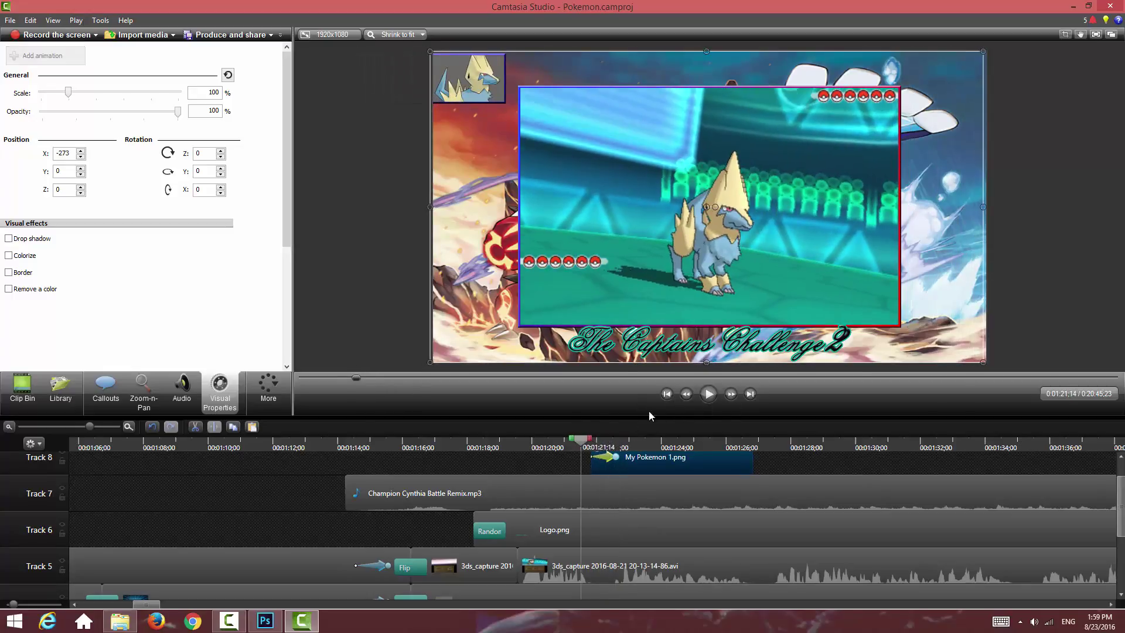
left_click(708, 393)
left_click(708, 394)
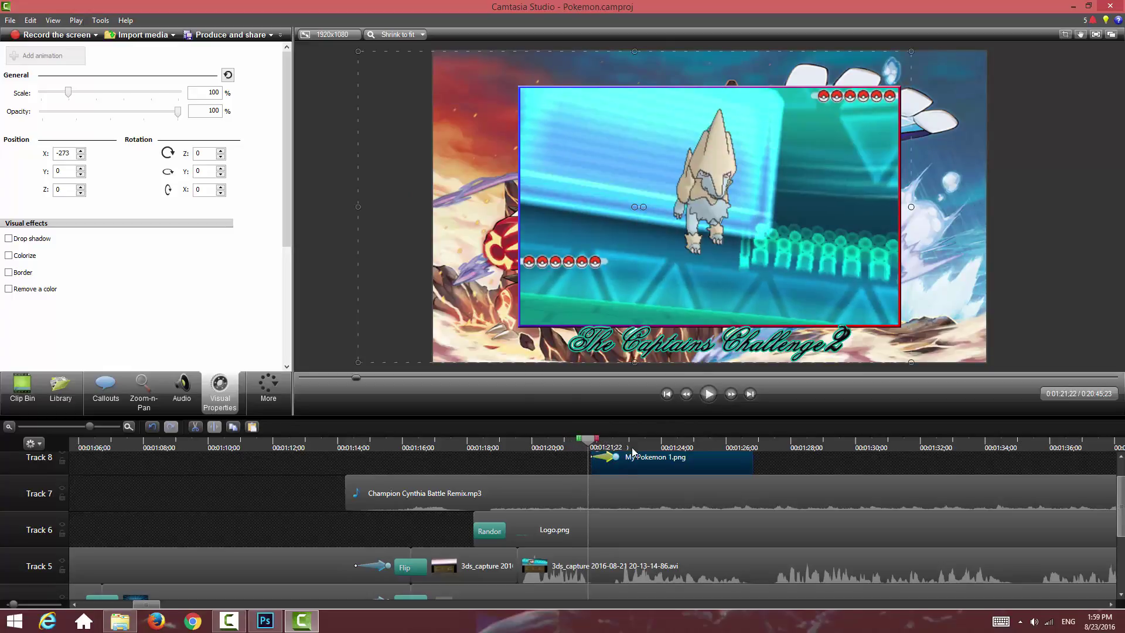
left_click(601, 465)
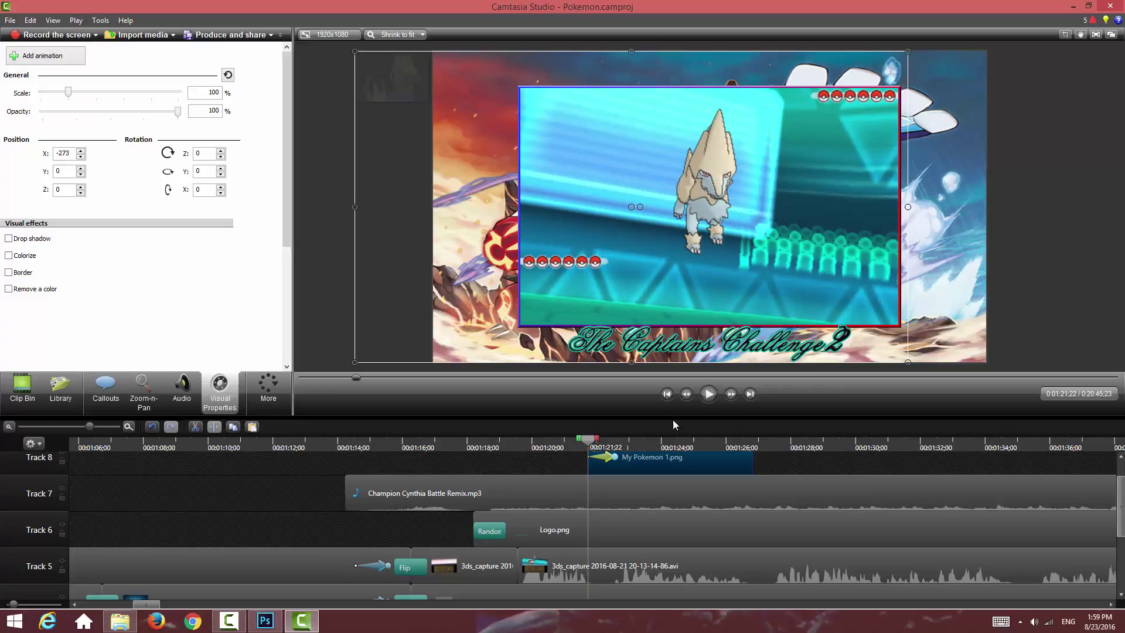
left_click(706, 397)
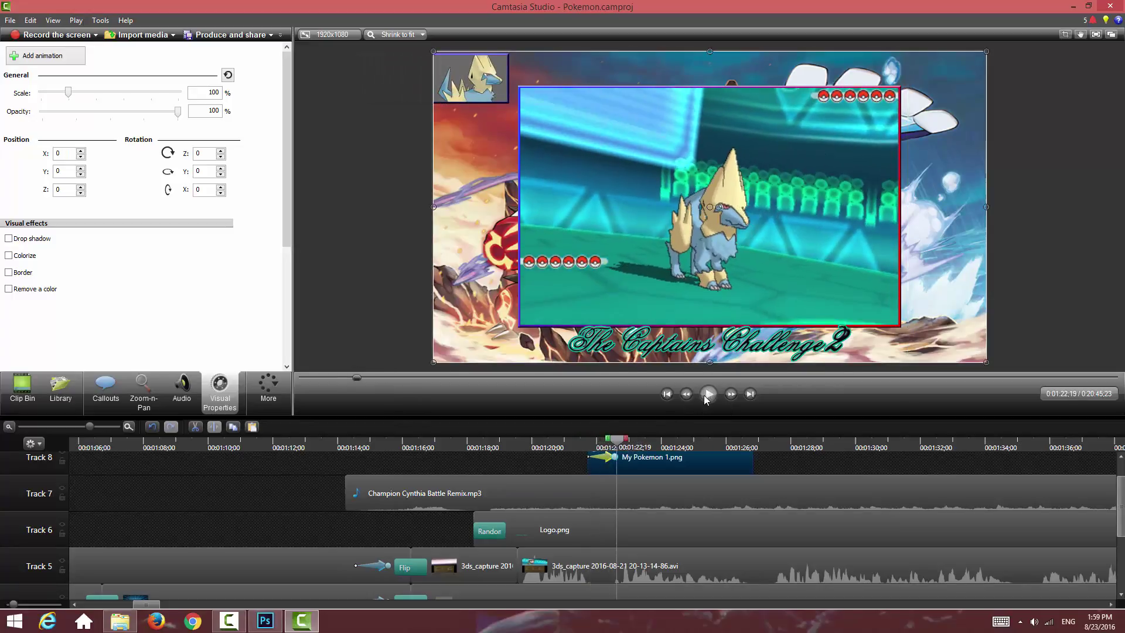
left_click(706, 395)
Step: Extend the end of the My Pokemon 1.png clip on Track 8 to line up with the end of Logo.png
left_click(581, 458)
scroll(579, 459, "up", 1)
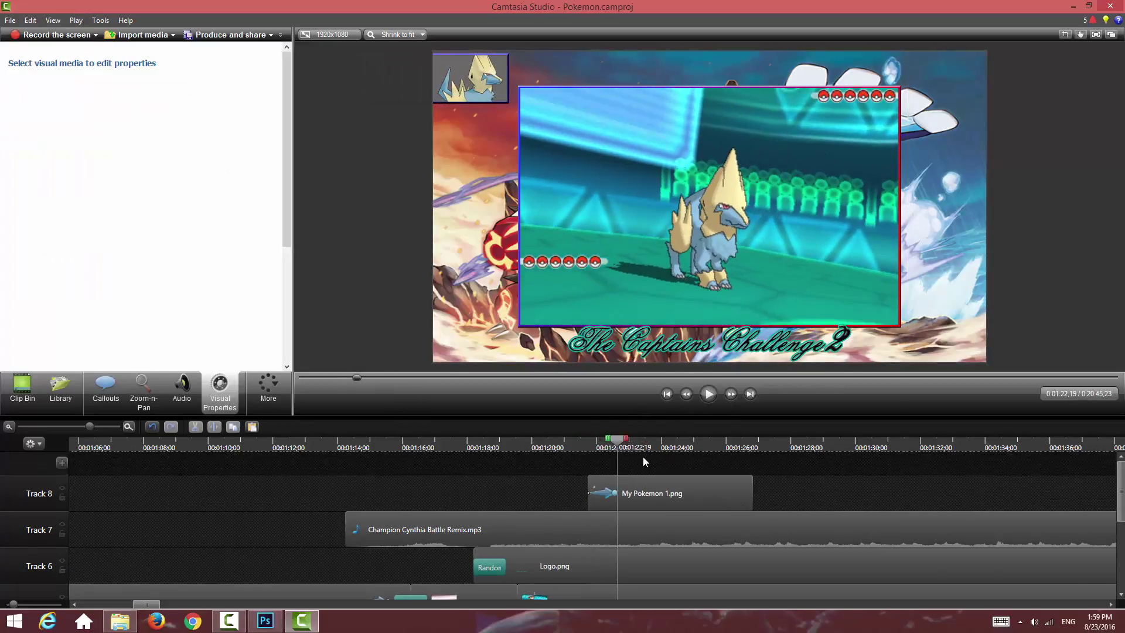
left_click(22, 388)
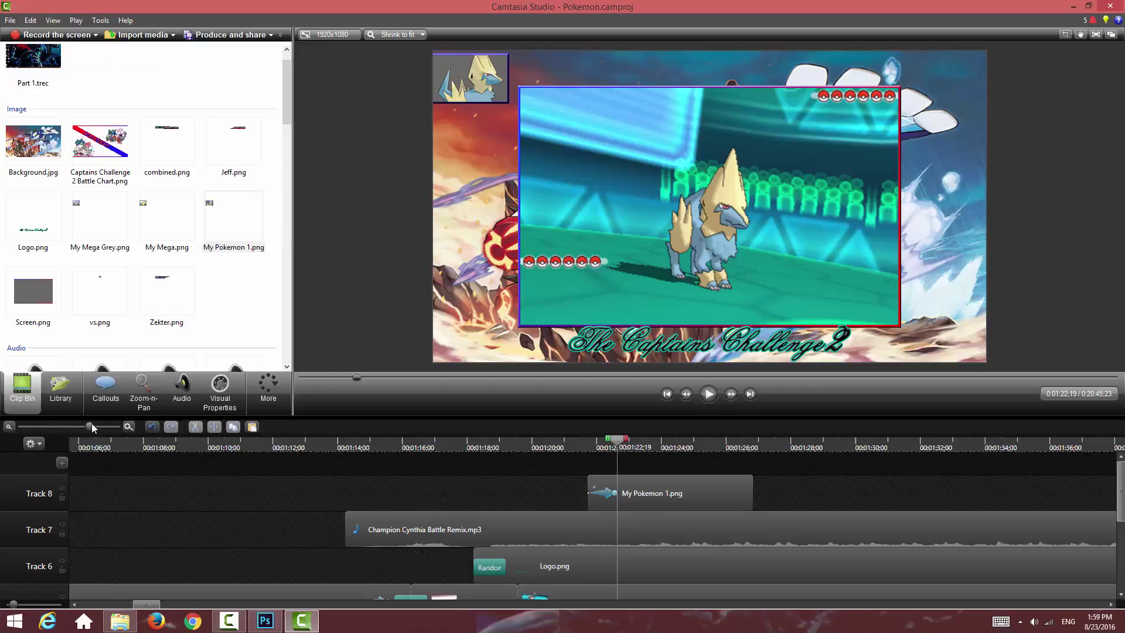
left_click_drag(89, 426, 55, 430)
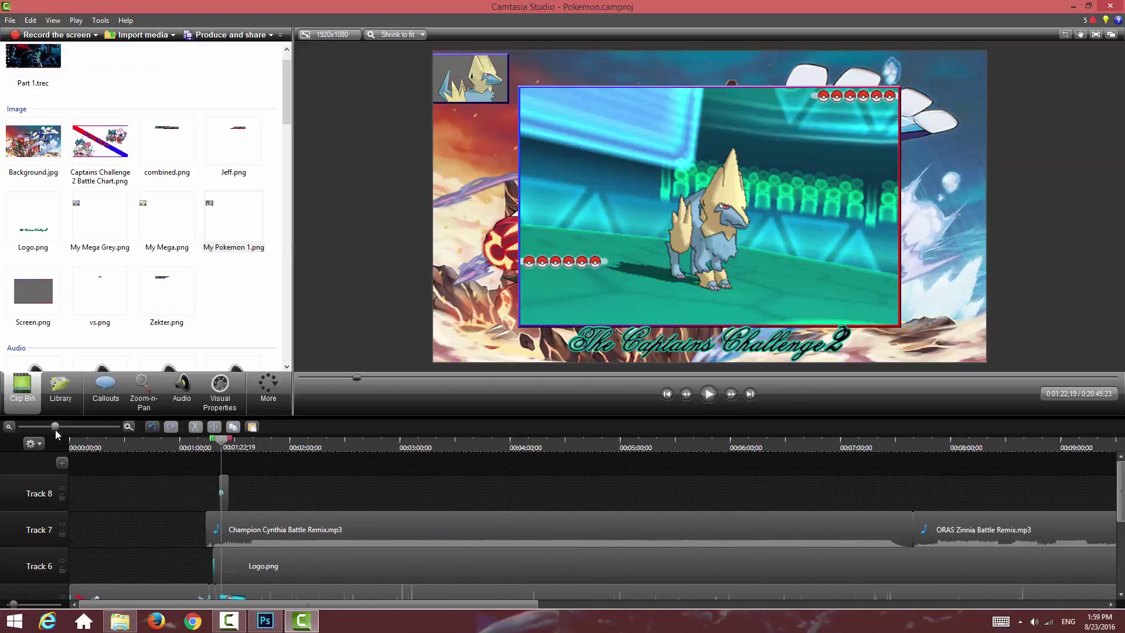
left_click_drag(227, 481, 844, 481)
left_click_drag(54, 425, 34, 426)
left_click_drag(408, 489, 951, 503)
left_click(708, 463)
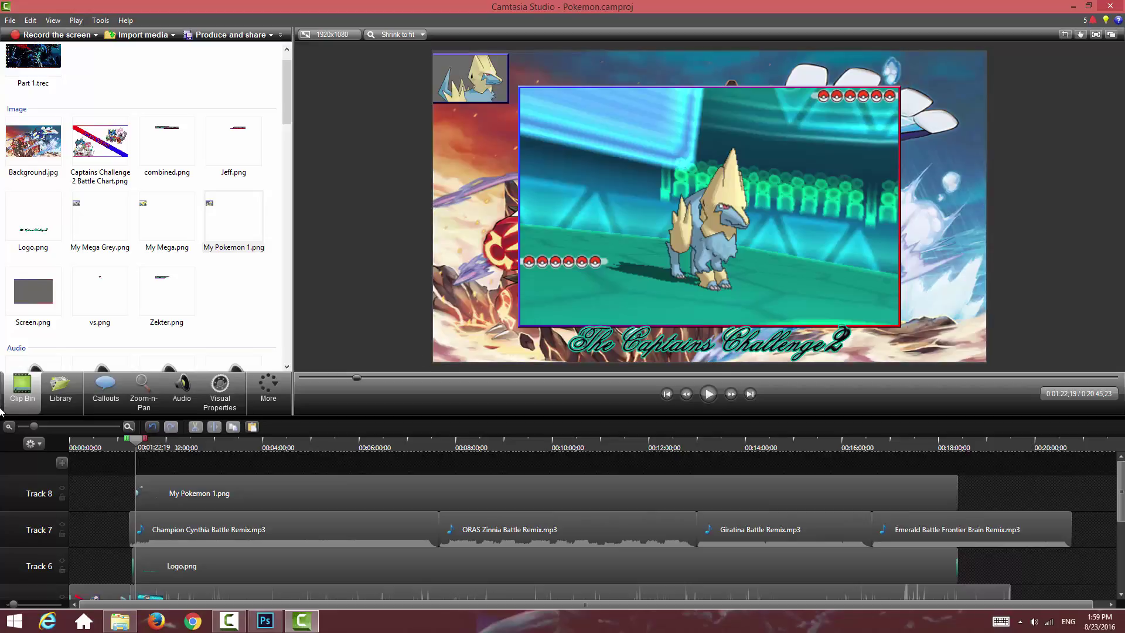
Step: Move the playhead to about 0:01:25;12, where the opponent's first Pokemon enters the battle
left_click_drag(37, 428, 73, 430)
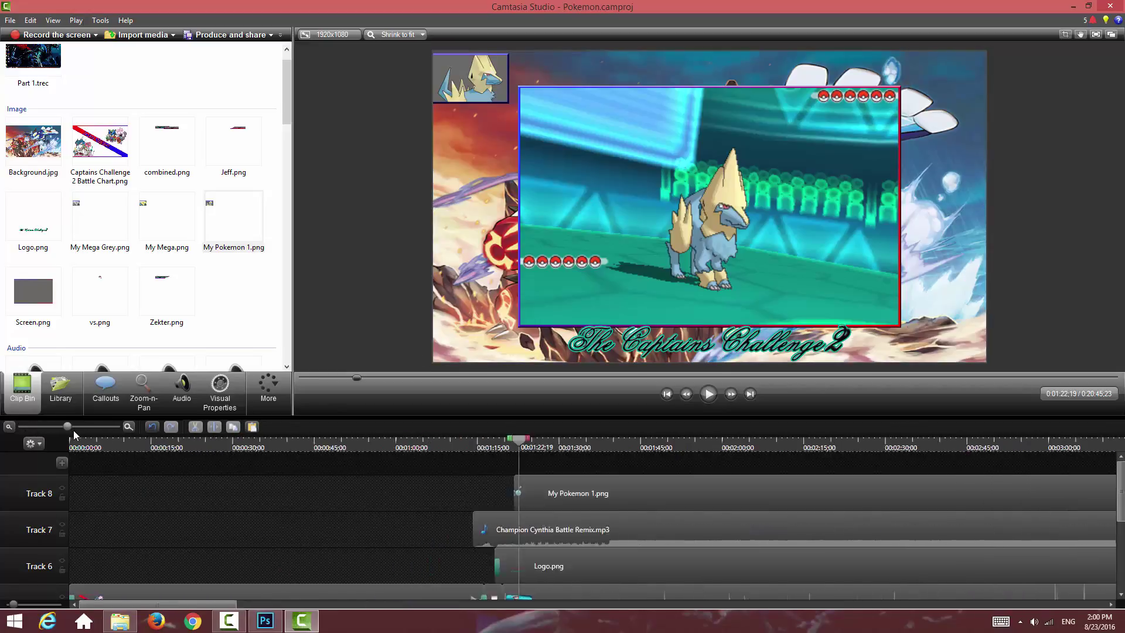
left_click_drag(197, 606, 244, 605)
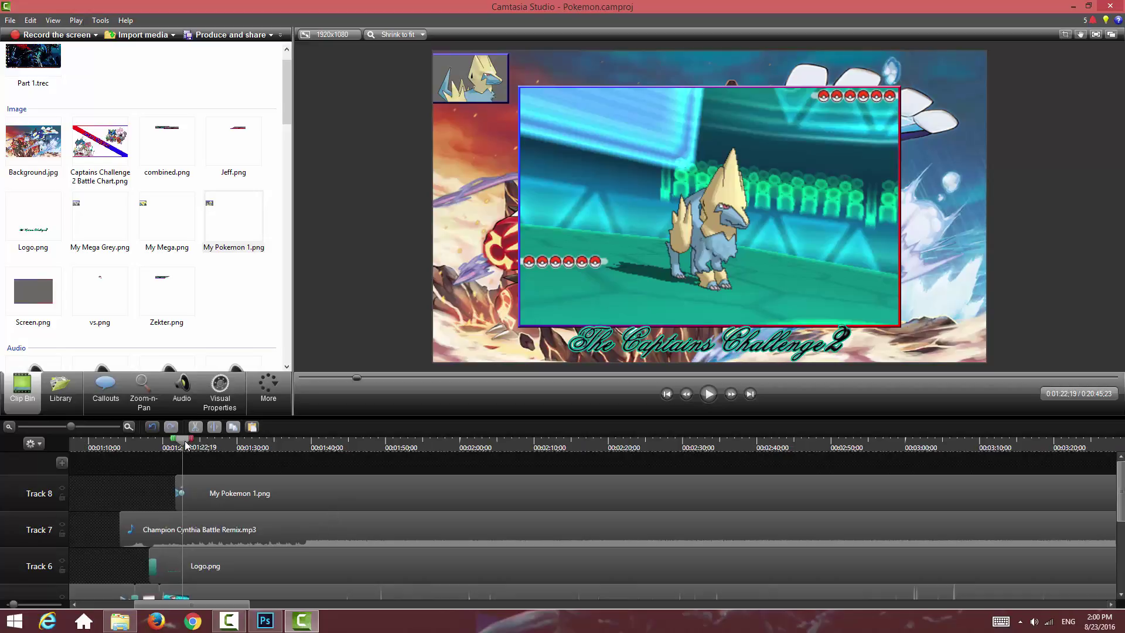
left_click_drag(185, 445, 206, 449)
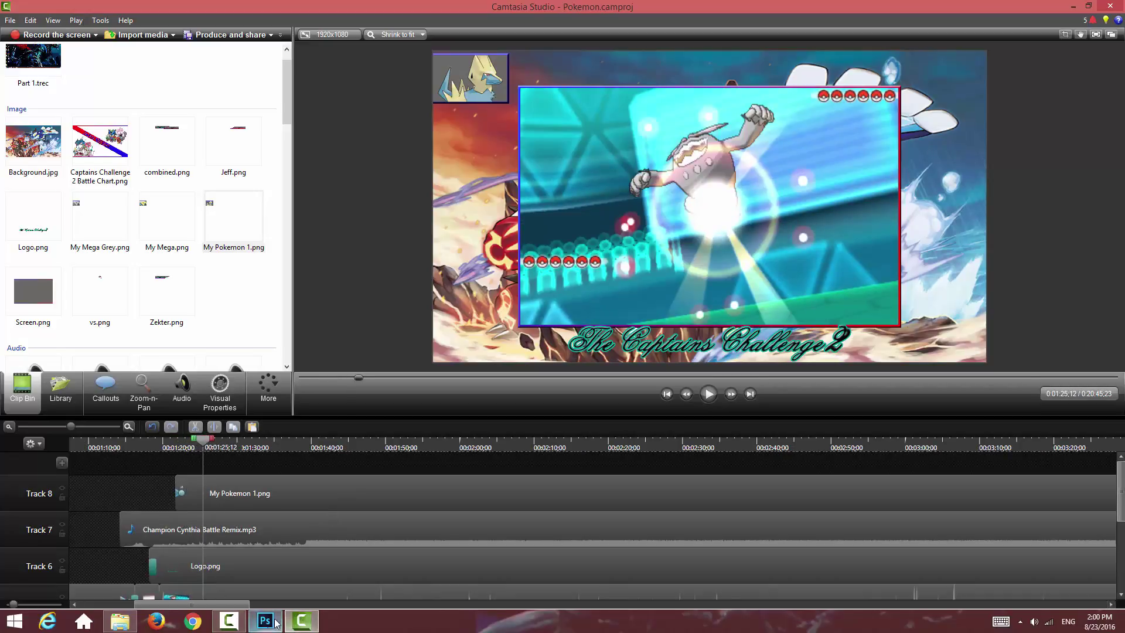
Step: Search the Pokemon picture folder for "dar" and move the results window aside
left_click(307, 618)
left_click(768, 61)
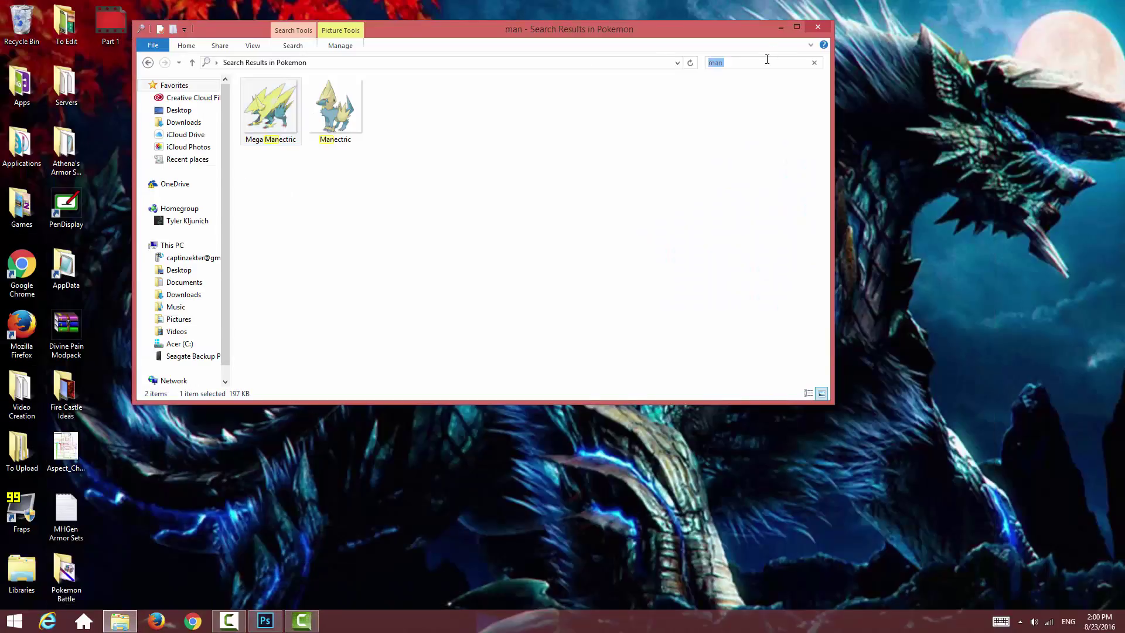
type("dar")
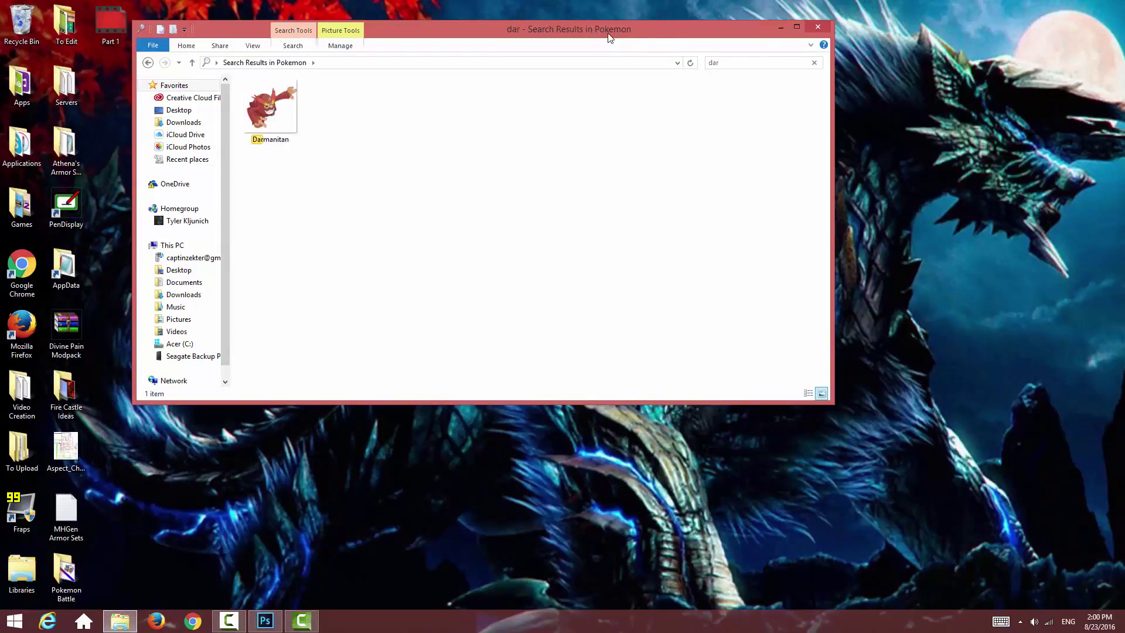
left_click_drag(609, 37, 746, 49)
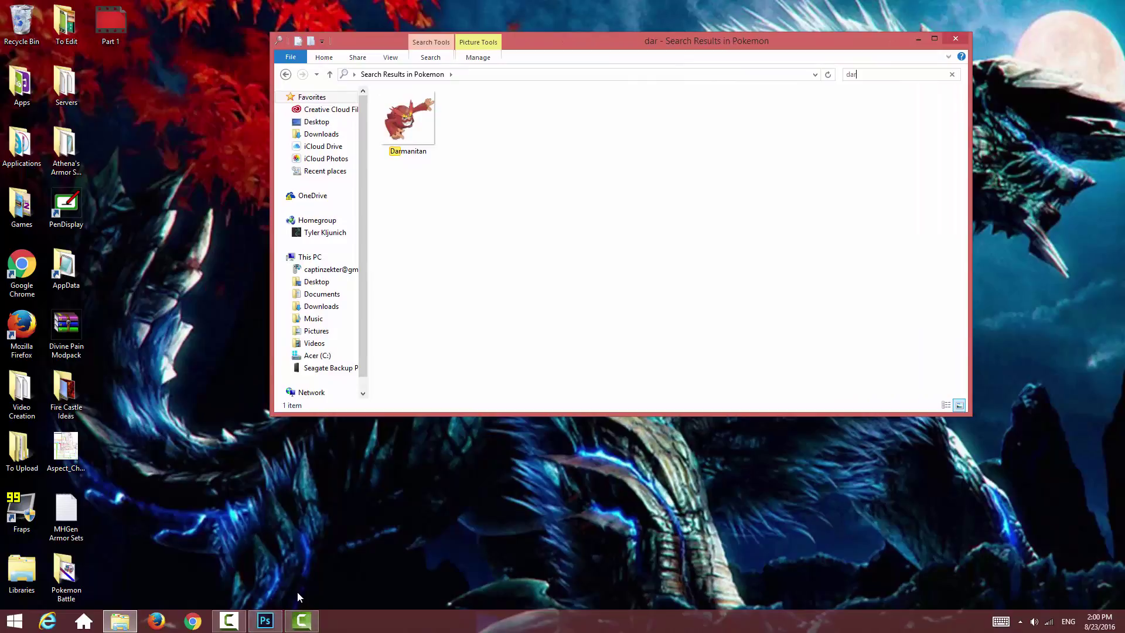
Step: Bring up Photoshop and place the Darmanitan picture from the search results into the Captains Challenge 2 Layout document
left_click(304, 623)
left_click(302, 622)
left_click(277, 622)
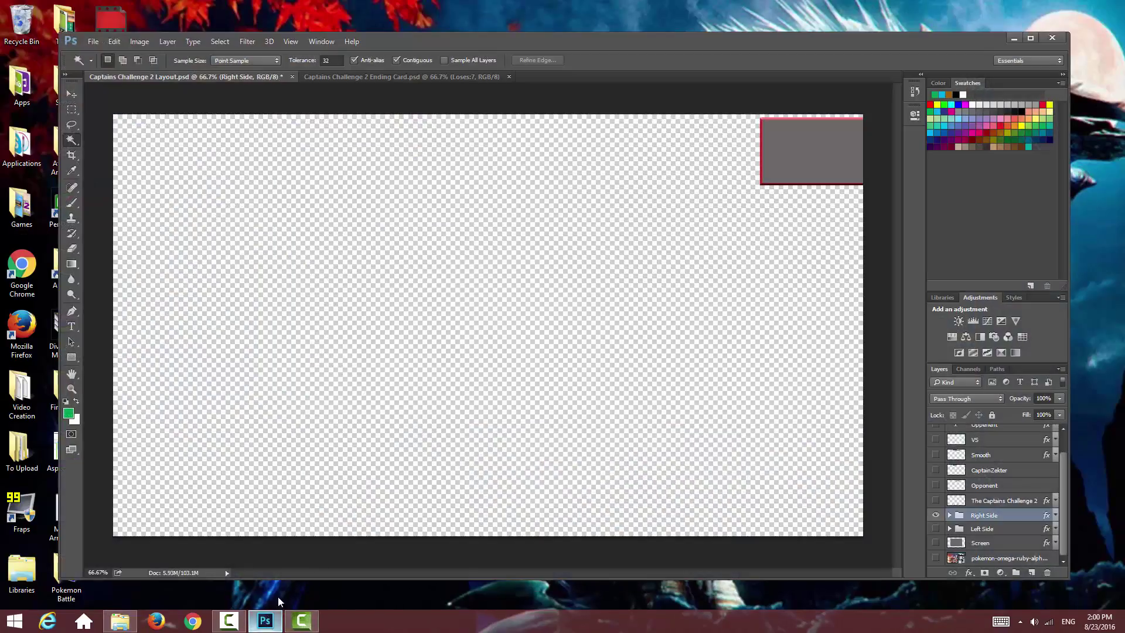
left_click(120, 621)
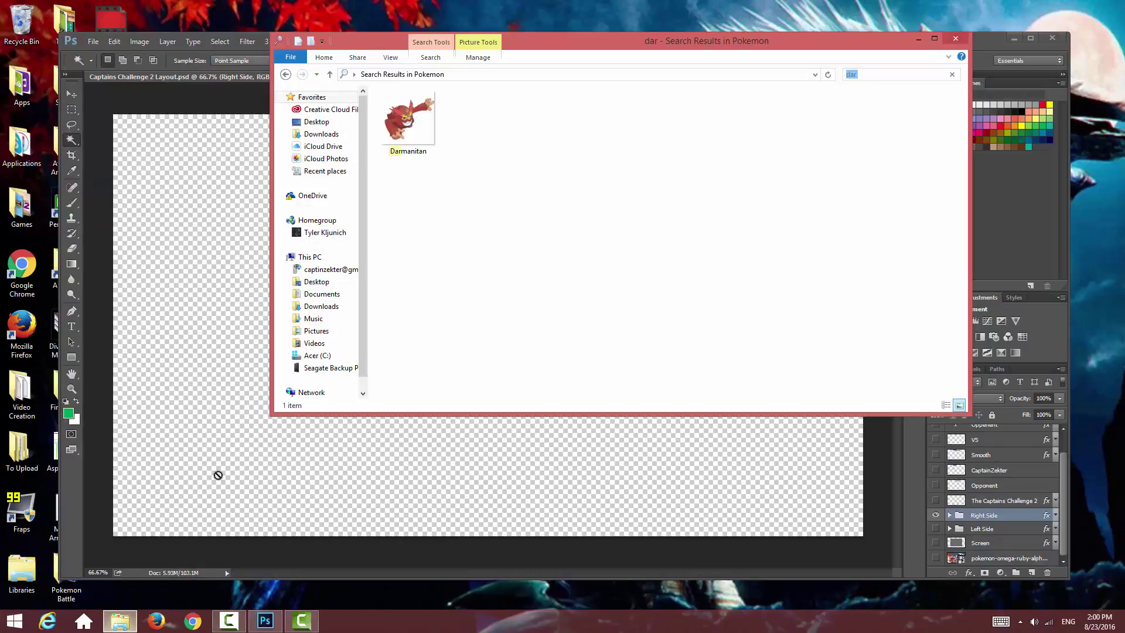
left_click_drag(408, 122, 655, 288)
Step: Flip the Darmanitan picture horizontally, enlarge it, position it over the grey Right Side square, and commit the placement
right_click(494, 316)
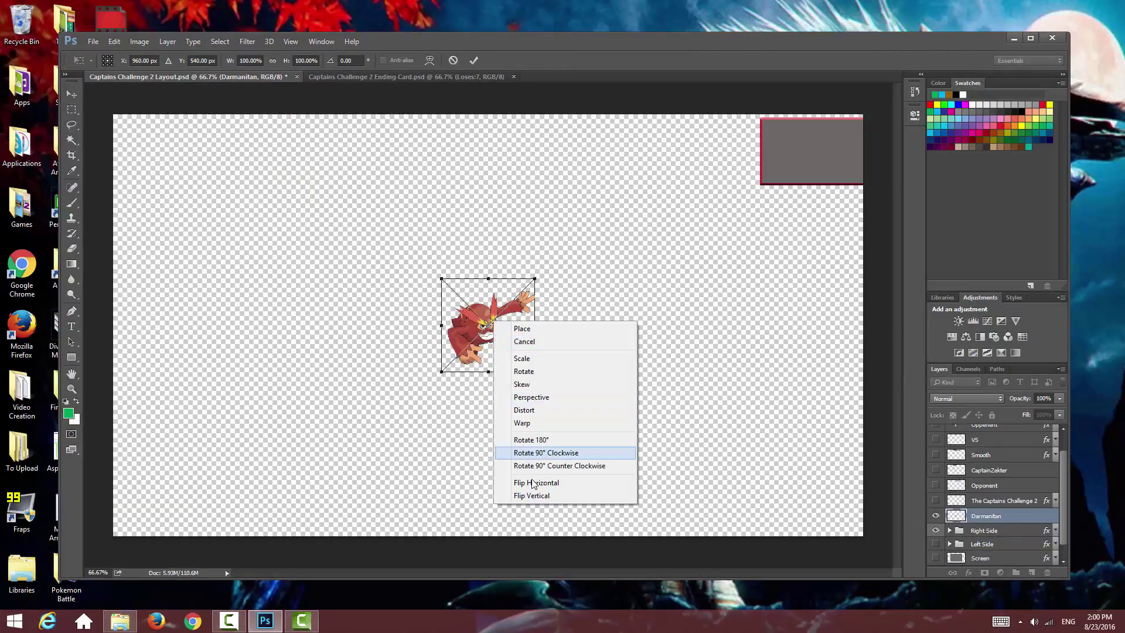
left_click(536, 484)
left_click_drag(534, 280, 596, 231)
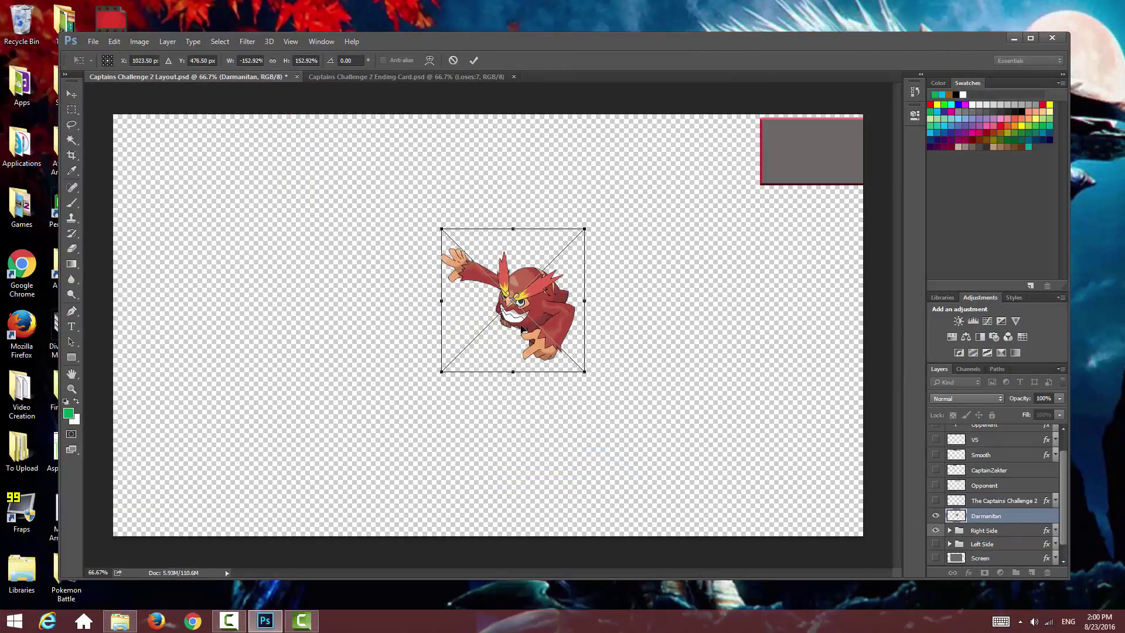
left_click_drag(516, 329, 803, 171)
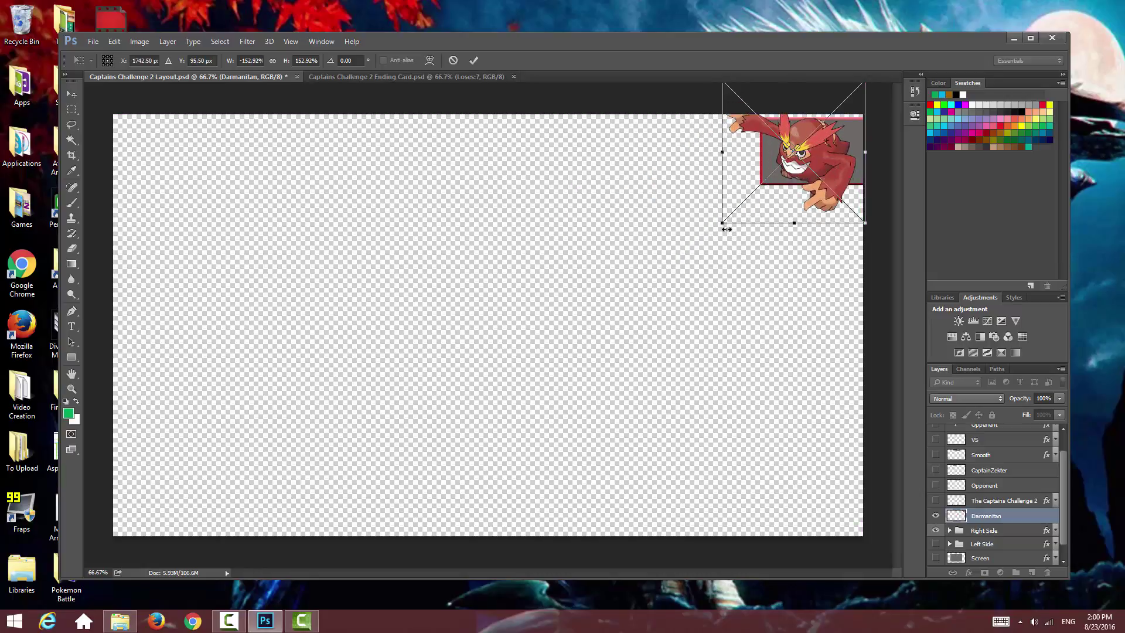
left_click_drag(723, 224, 690, 245)
left_click_drag(788, 188, 808, 161)
right_click(808, 161)
left_click(827, 164)
key("w")
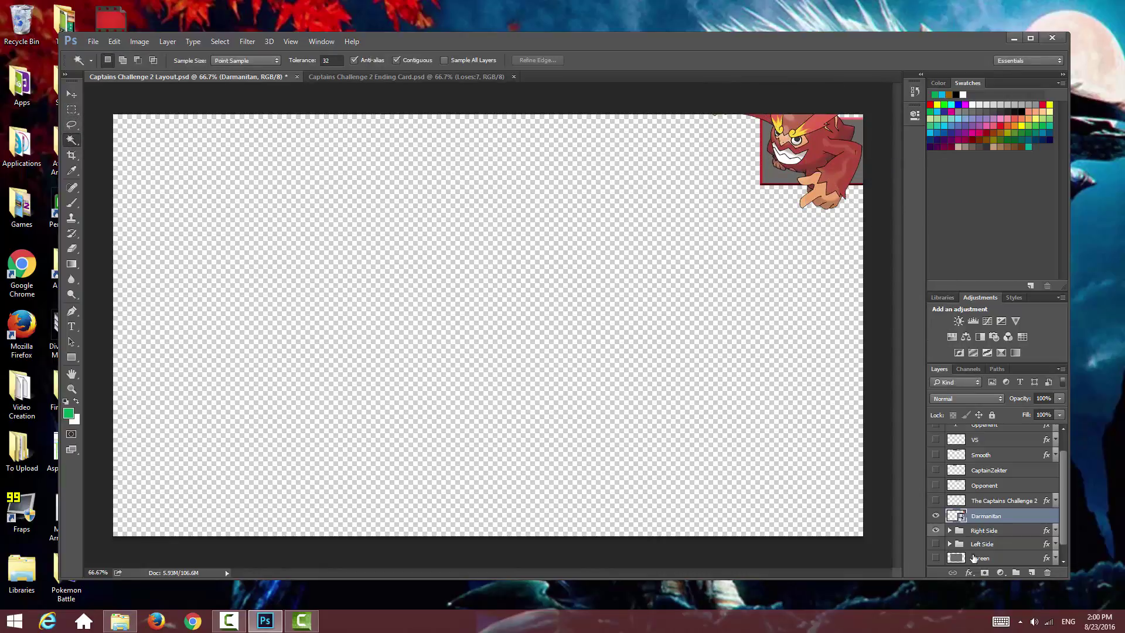
Step: Copy the part of Darmanitan inside the Sqaure 1 outline to a new layer and delete the original Darmanitan layer
left_click(950, 530)
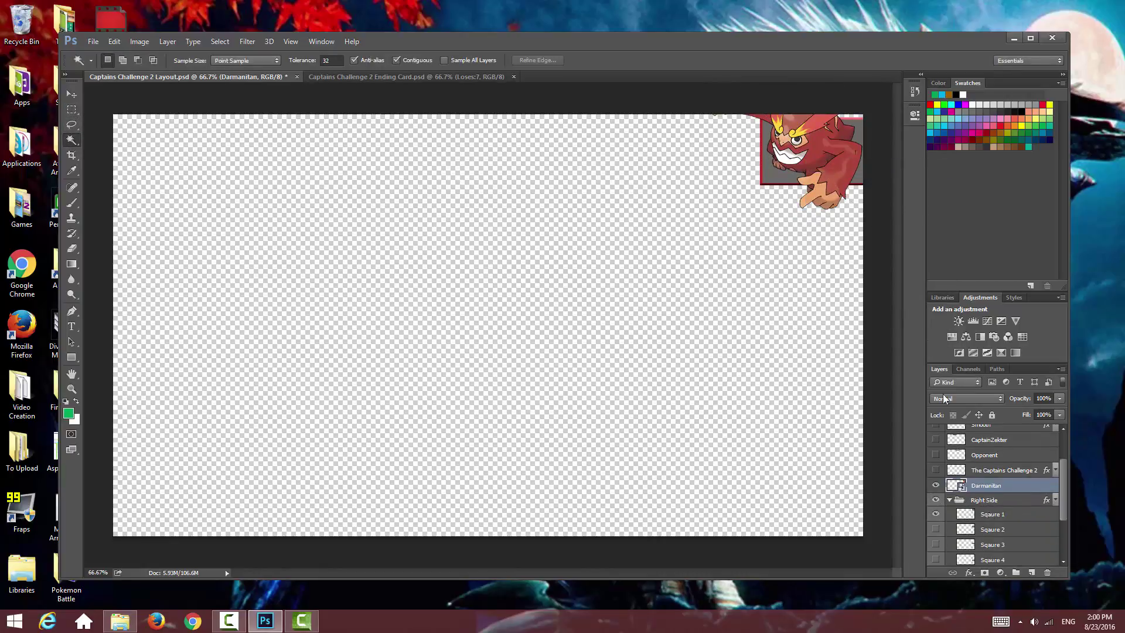
key("alt+bracketleft")
key("alt+bracketleft")
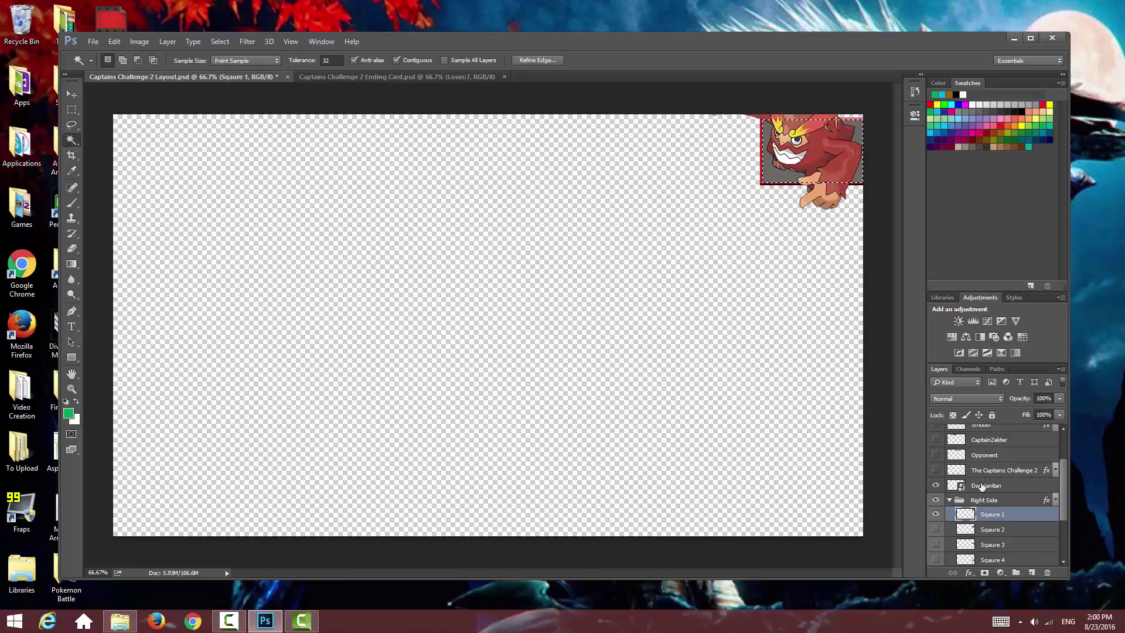
right_click(737, 339)
left_click(762, 276)
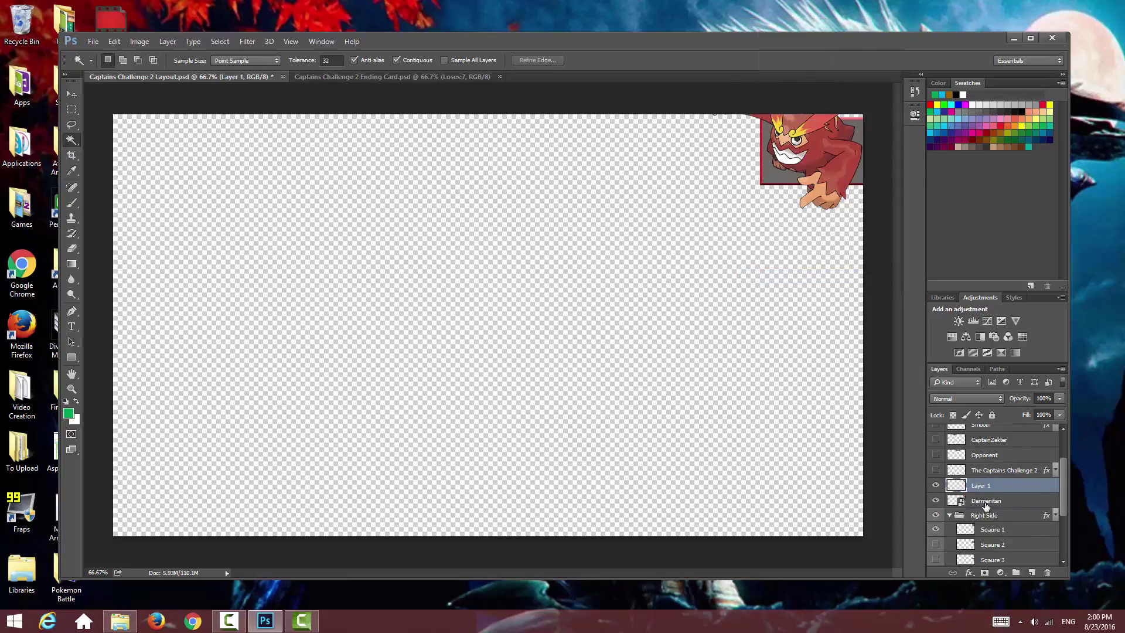
left_click(985, 503)
key("Delete")
left_click(979, 486)
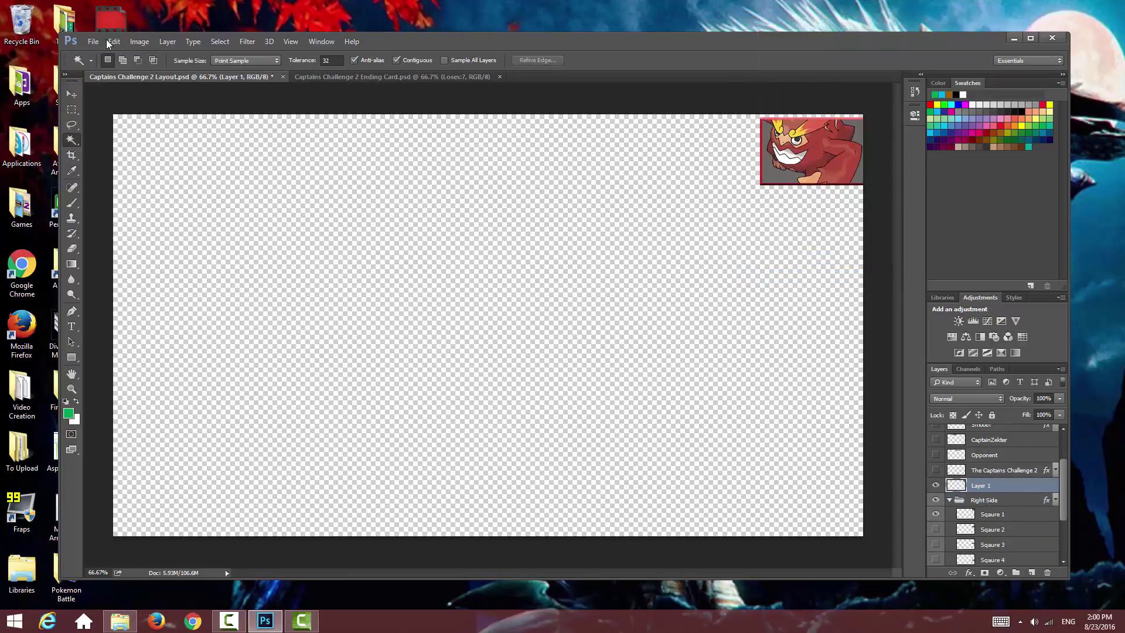
Step: Save the framed color Darmanitan picture to the Desktop as a PNG named Right Pokemon 1 with the default PNG options
key("ctrl+n")
left_click(678, 170)
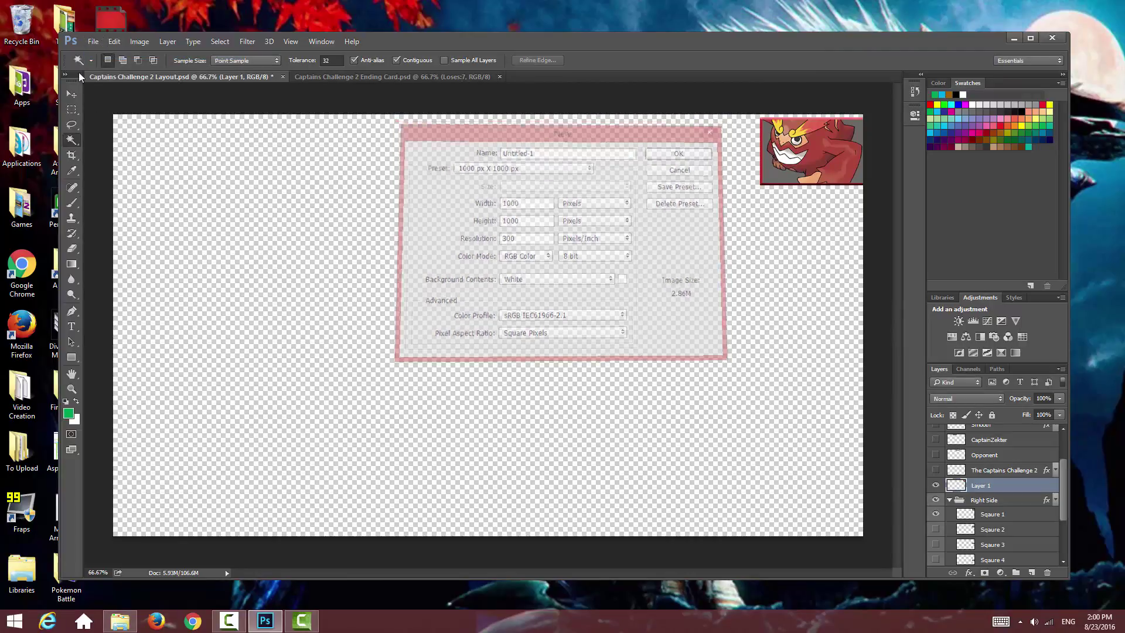
left_click(93, 41)
left_click(116, 171)
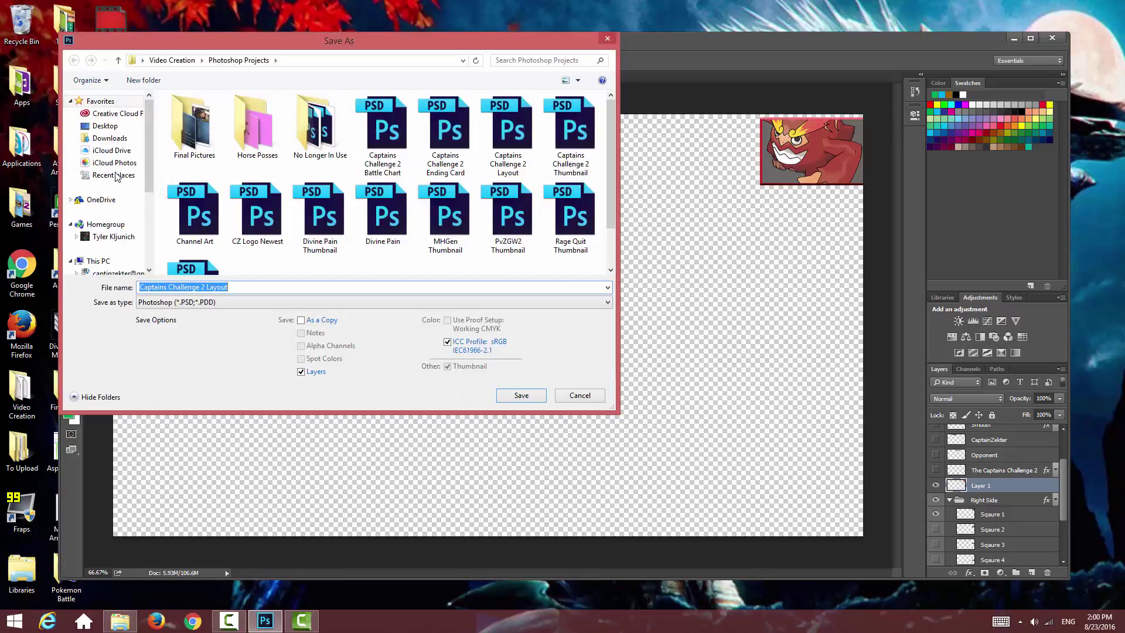
type("Right Pokemon 1")
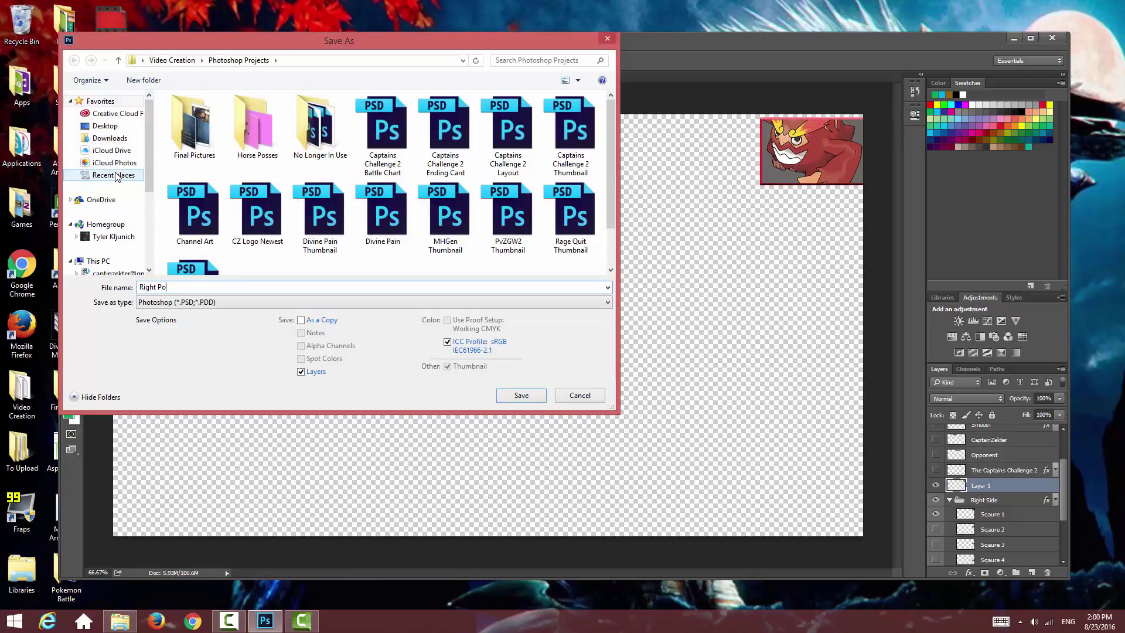
left_click(183, 302)
left_click(167, 463)
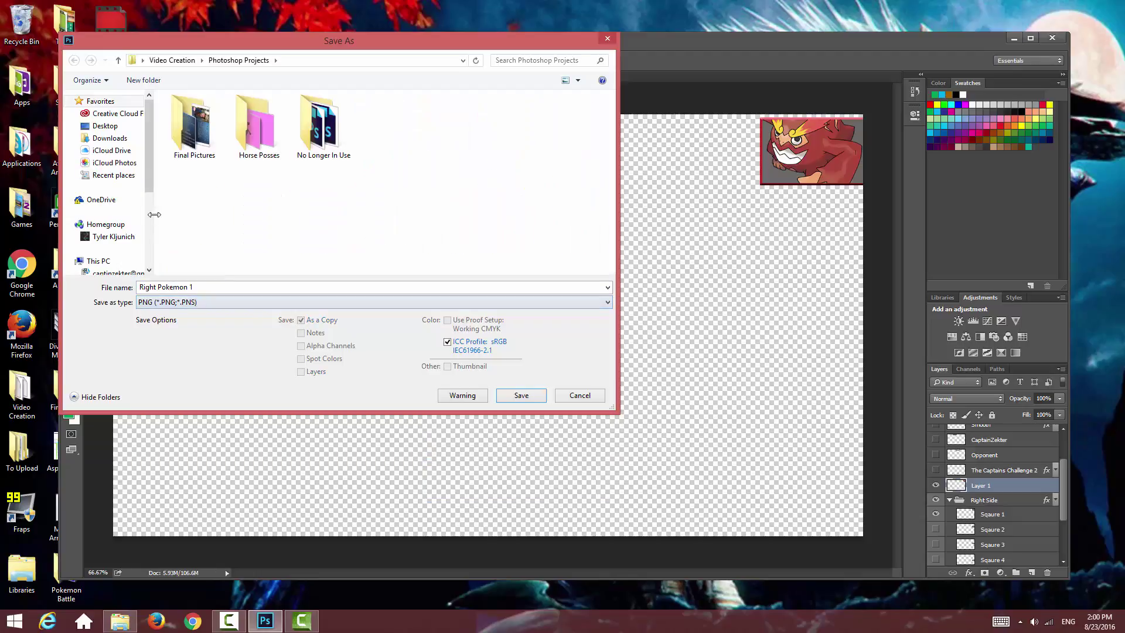
left_click(104, 125)
left_click(519, 396)
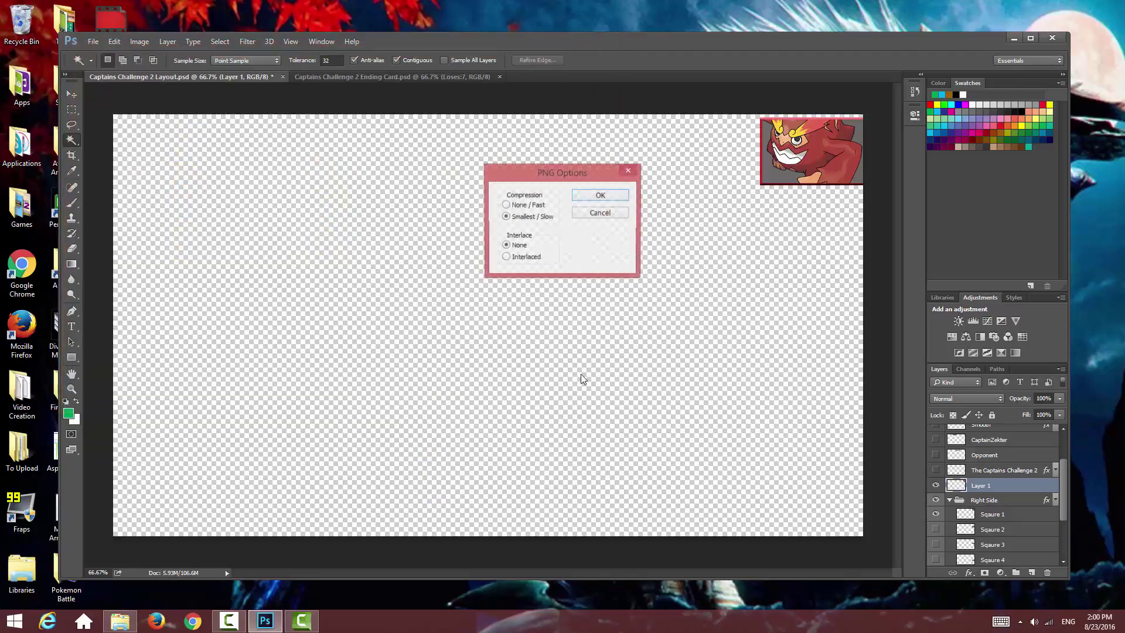
left_click(613, 194)
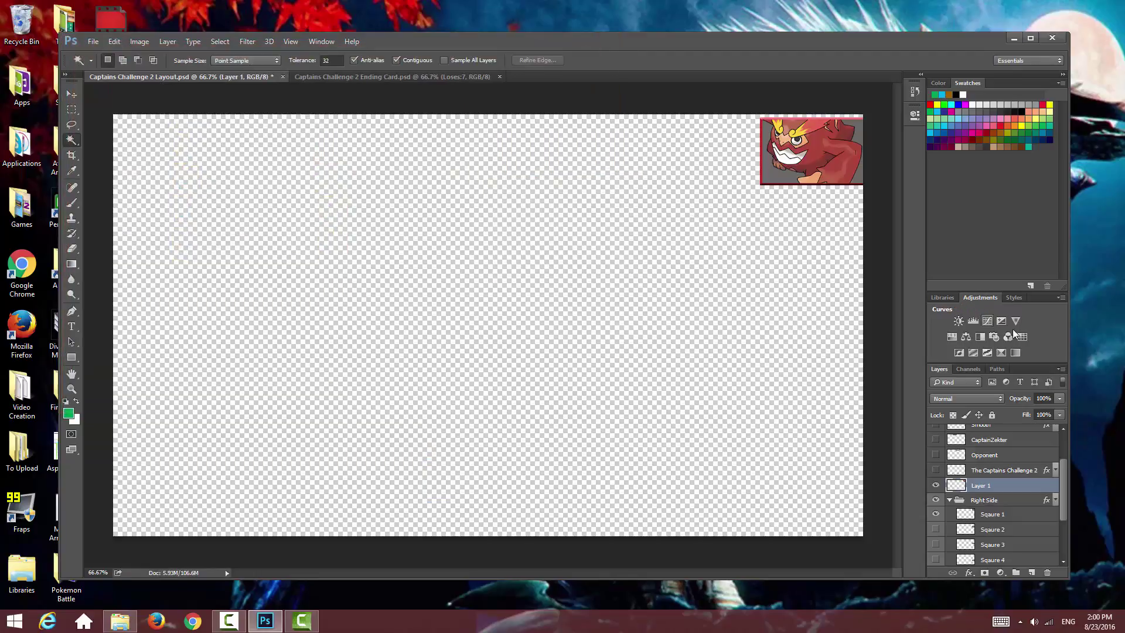
Step: Add a Black & White adjustment above the cropped Darmanitan and merge only those two layers
left_click(979, 336)
right_click(981, 501)
left_click(865, 438)
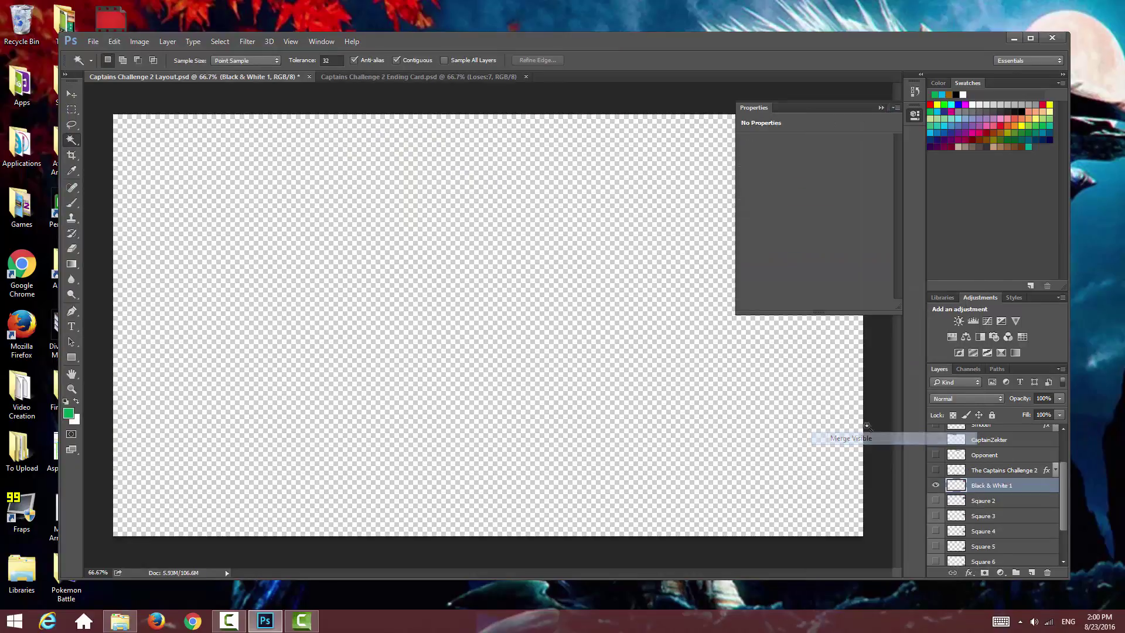
key("ctrl+z")
right_click(993, 488)
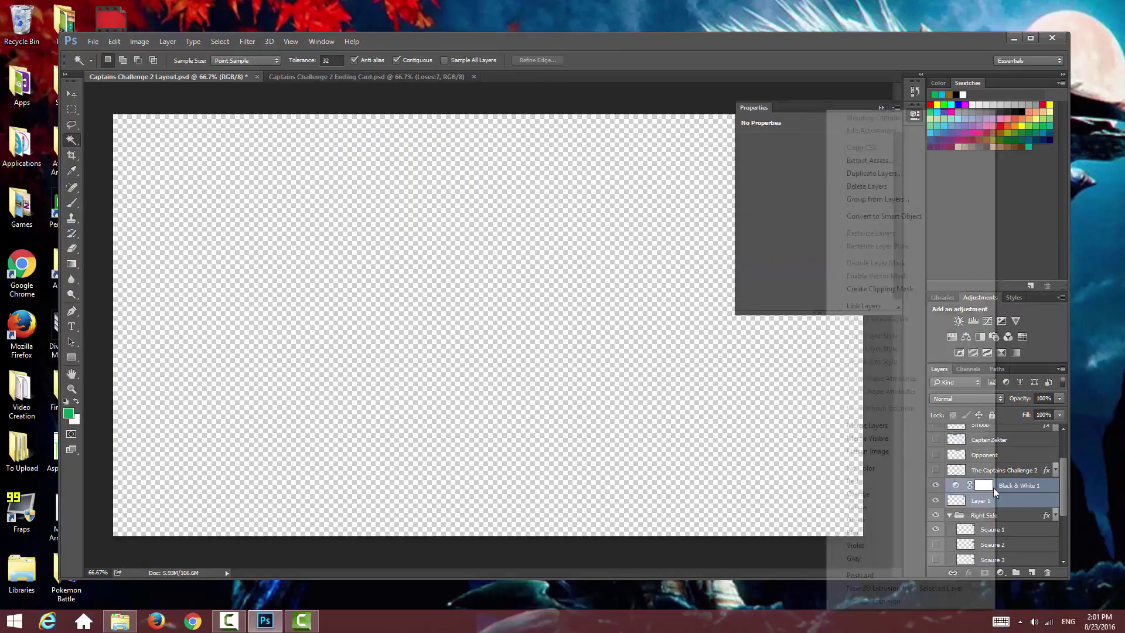
left_click(879, 427)
left_click(882, 109)
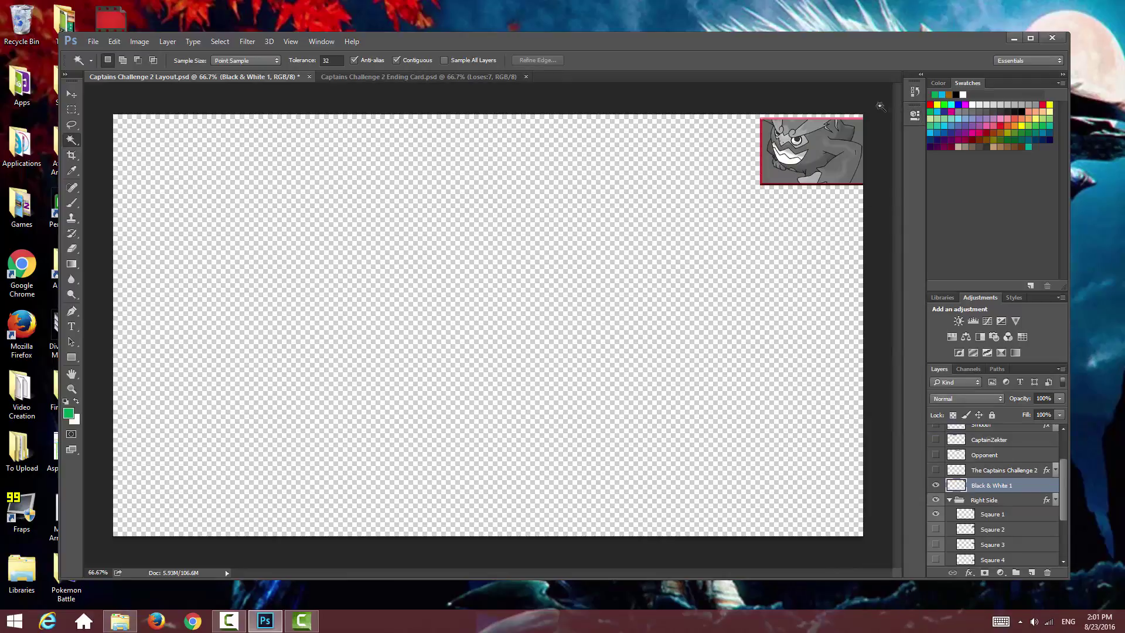
Step: Save the greyscale Darmanitan picture to the Desktop as a PNG named Right Pokemon 1 Grey with the default PNG options
left_click(93, 41)
left_click(119, 160)
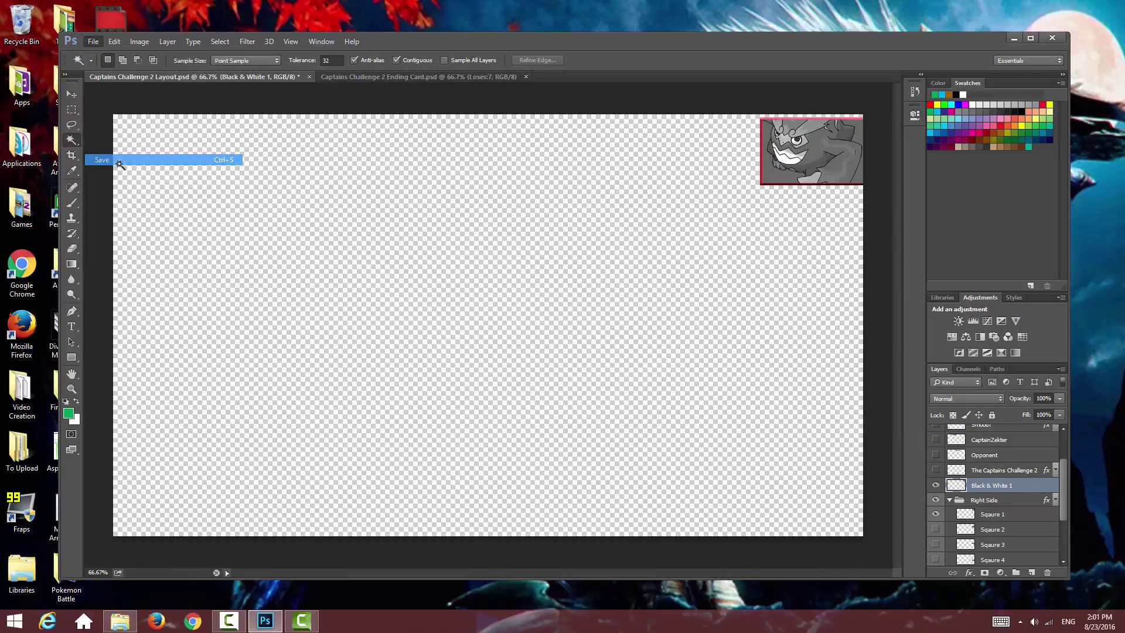
left_click(94, 42)
left_click(124, 170)
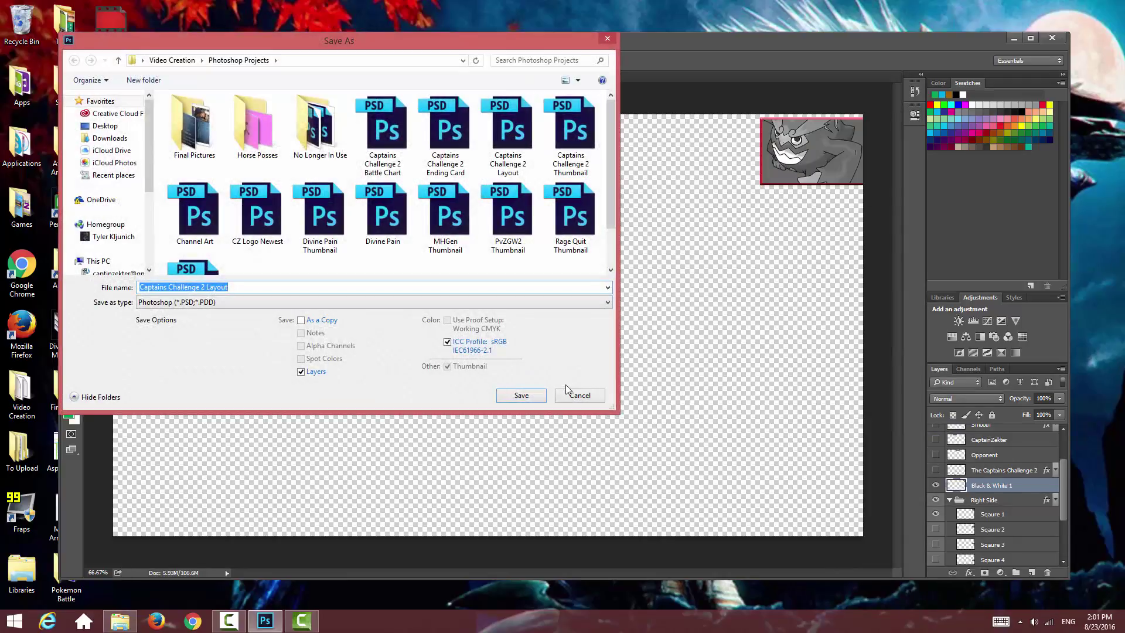
type("Right Pokemon 1 Grey")
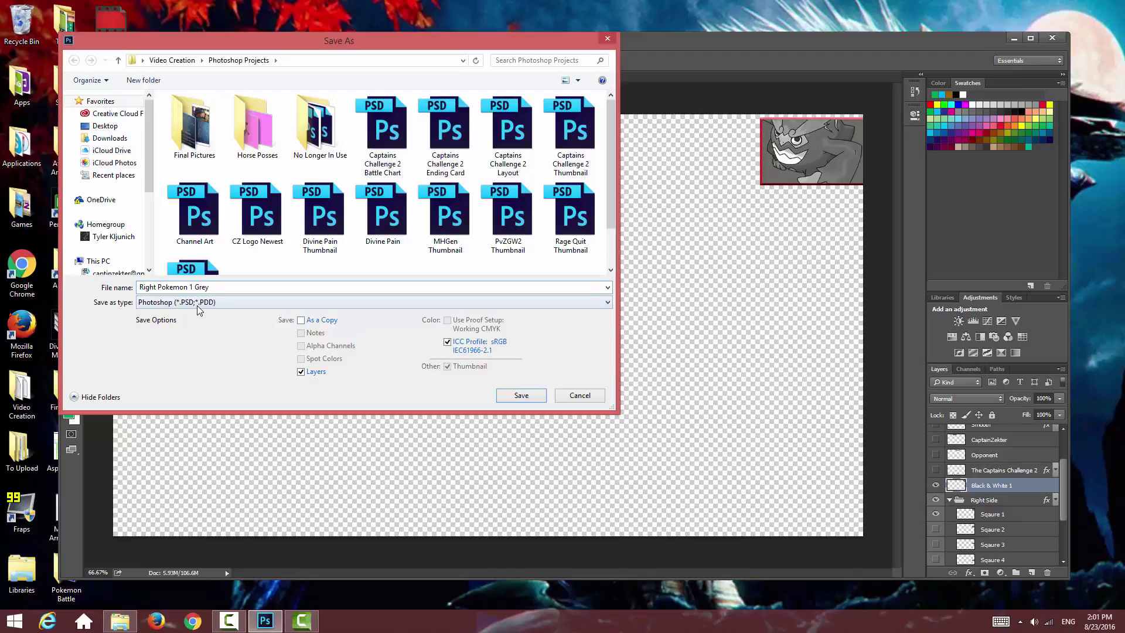
left_click(200, 311)
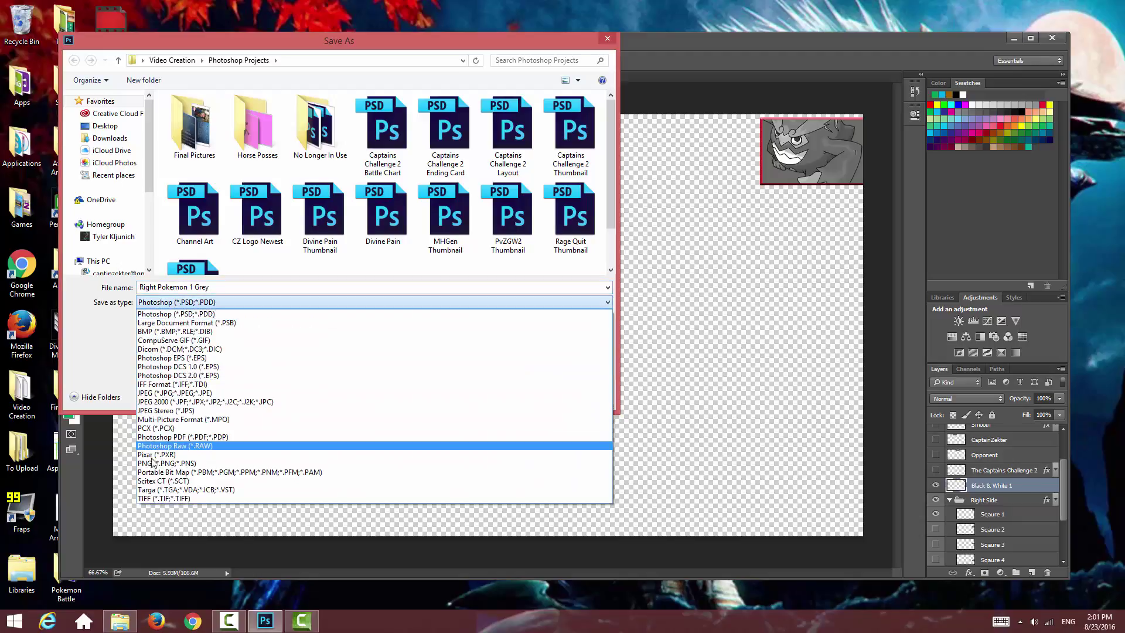
left_click(187, 444)
left_click(106, 126)
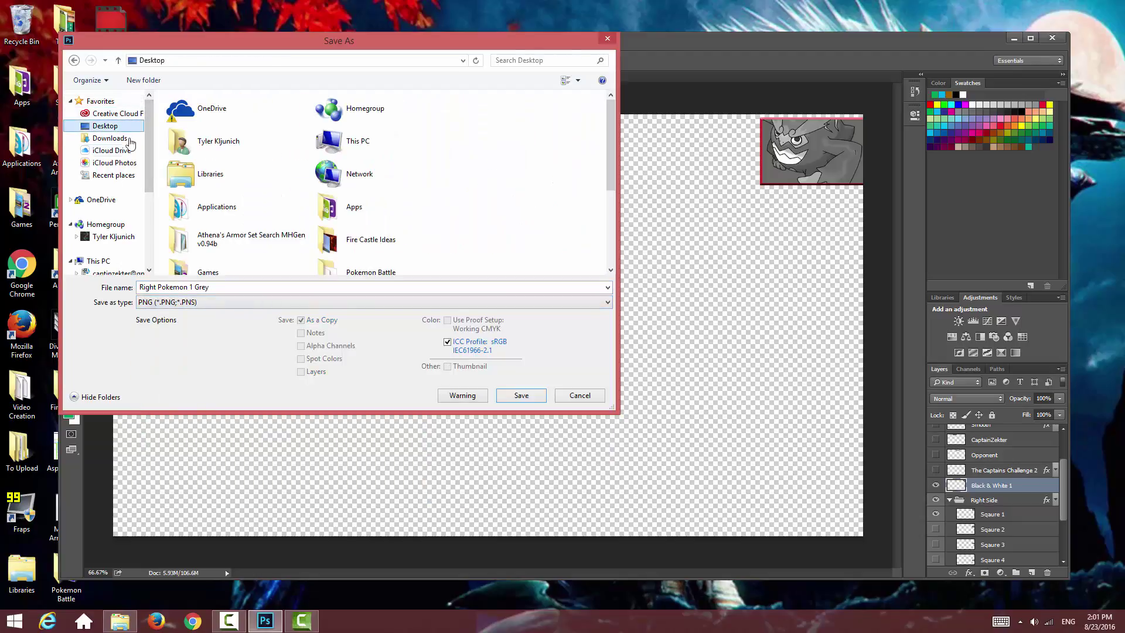
left_click(503, 391)
left_click(604, 192)
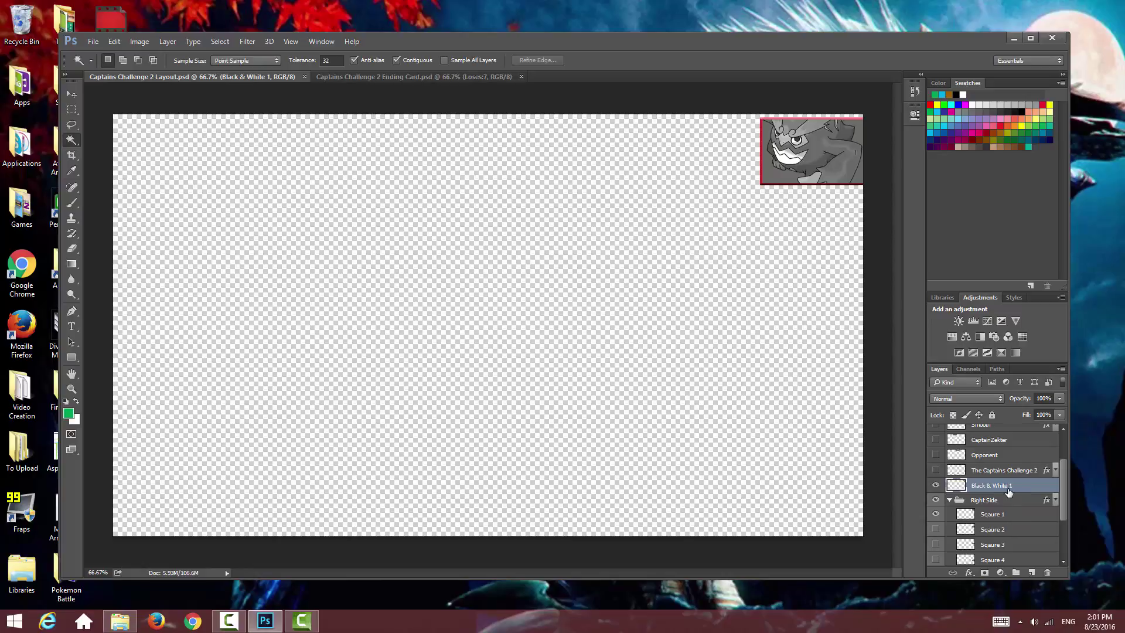
Step: Delete the greyscale Darmanitan layer, show Sqaure 2 instead of Sqaure 1, and collapse the Right Side group
key("Delete")
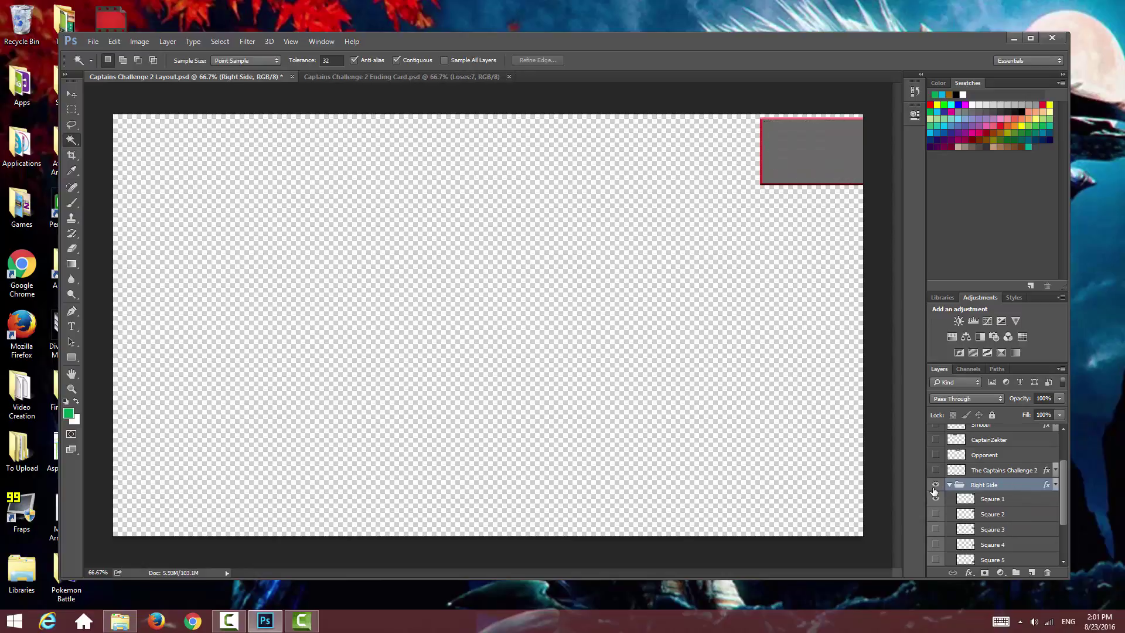
left_click(936, 514)
left_click(936, 499)
left_click(950, 484)
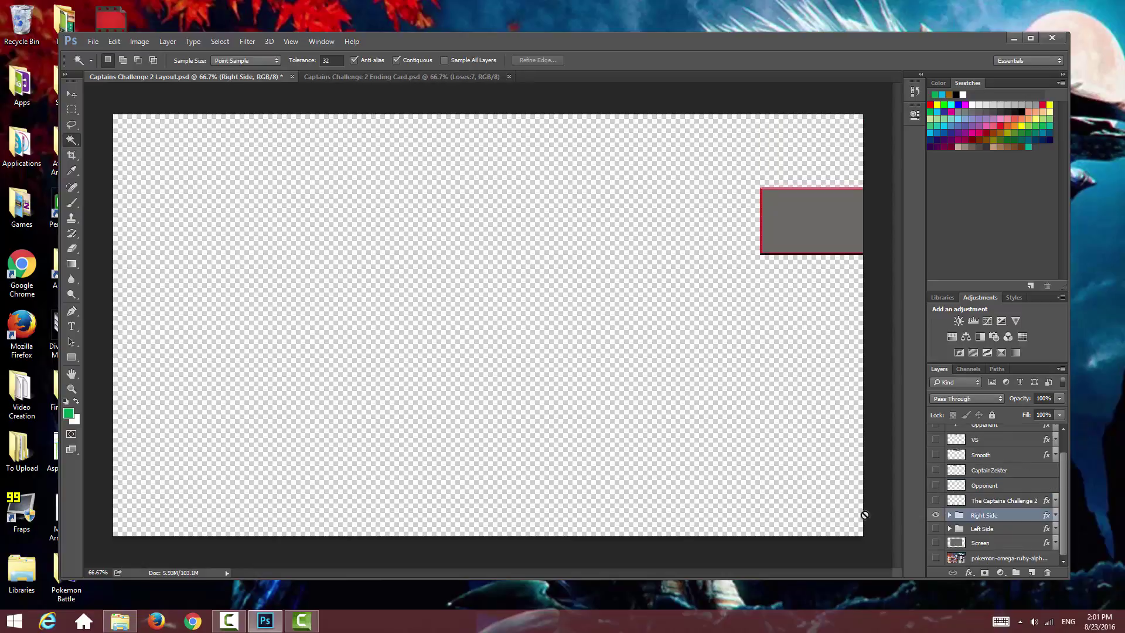
Step: Move the two Right Pokemon 1 pictures from the desktop into the Pokemon Battle folder
left_click(280, 622)
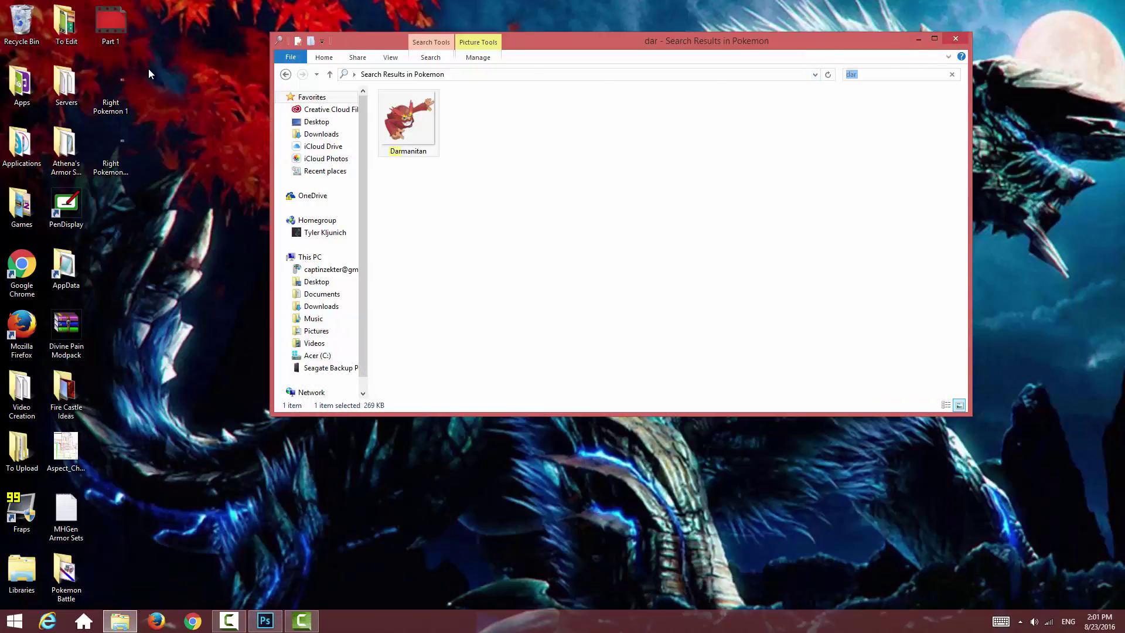
left_click_drag(149, 69, 126, 138)
left_click_drag(118, 83, 72, 568)
Step: Switch to Camtasia and import Right Pokemon 1 and Right Pokemon 1 Grey from the Pokemon Battle folder
left_click(301, 621)
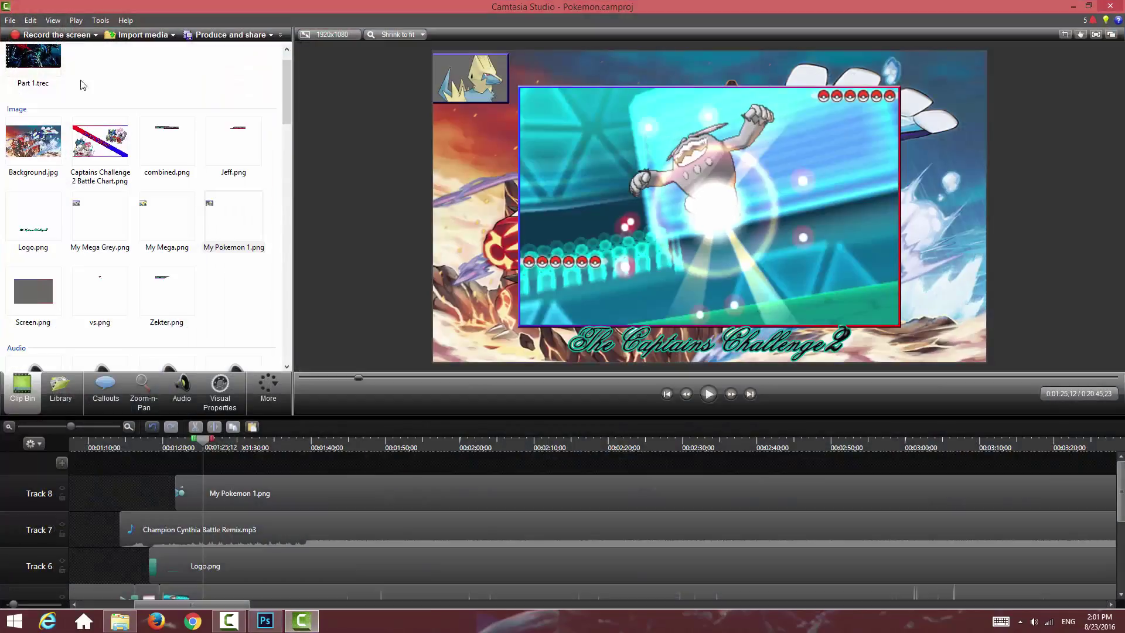
left_click(144, 36)
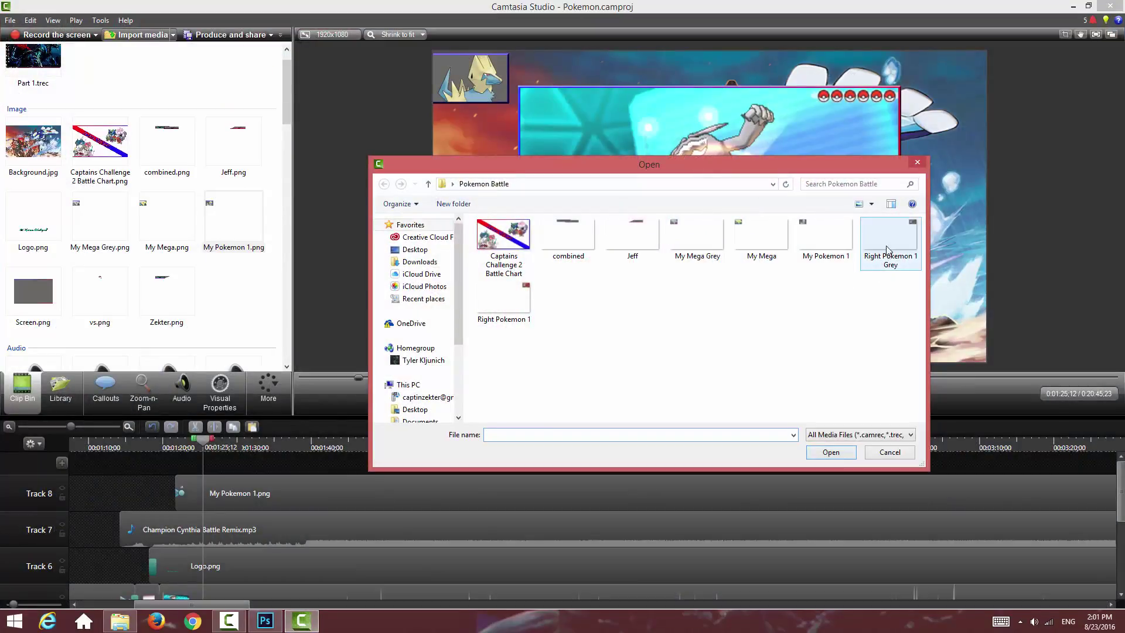
left_click(887, 250)
left_click(504, 302, "ctrl")
left_click(831, 452)
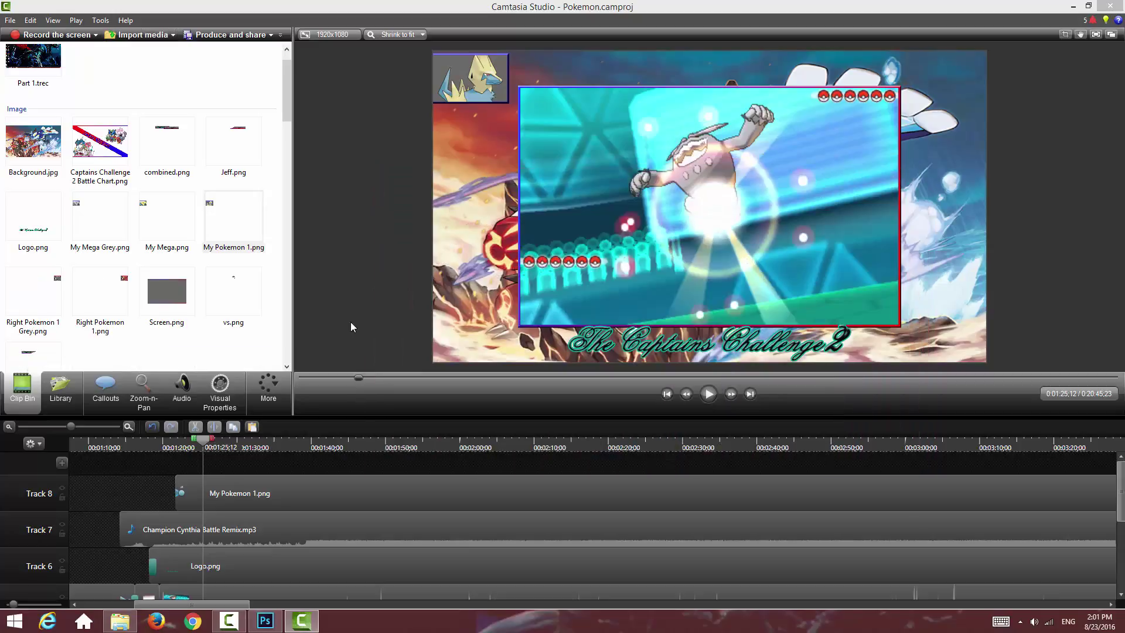
Step: Place Right Pokemon 1.png on a new Track 9 at 0:01:25;12 and add an animation from X 273, off the canvas, to X 0
left_click_drag(100, 296, 223, 468)
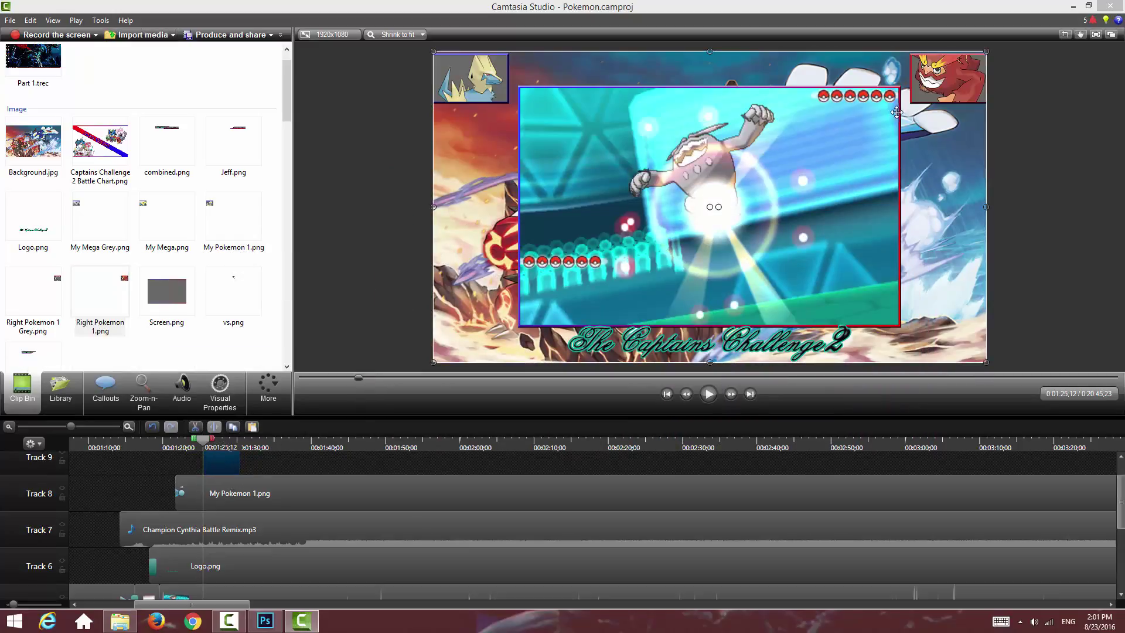
left_click_drag(955, 74, 1034, 72)
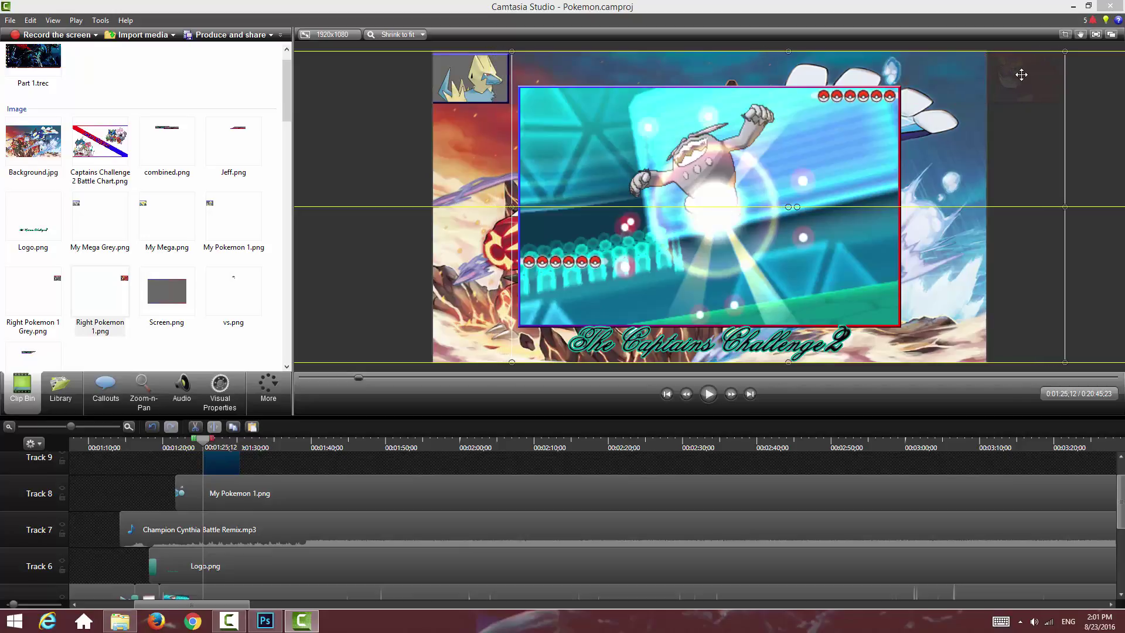
left_click(219, 391)
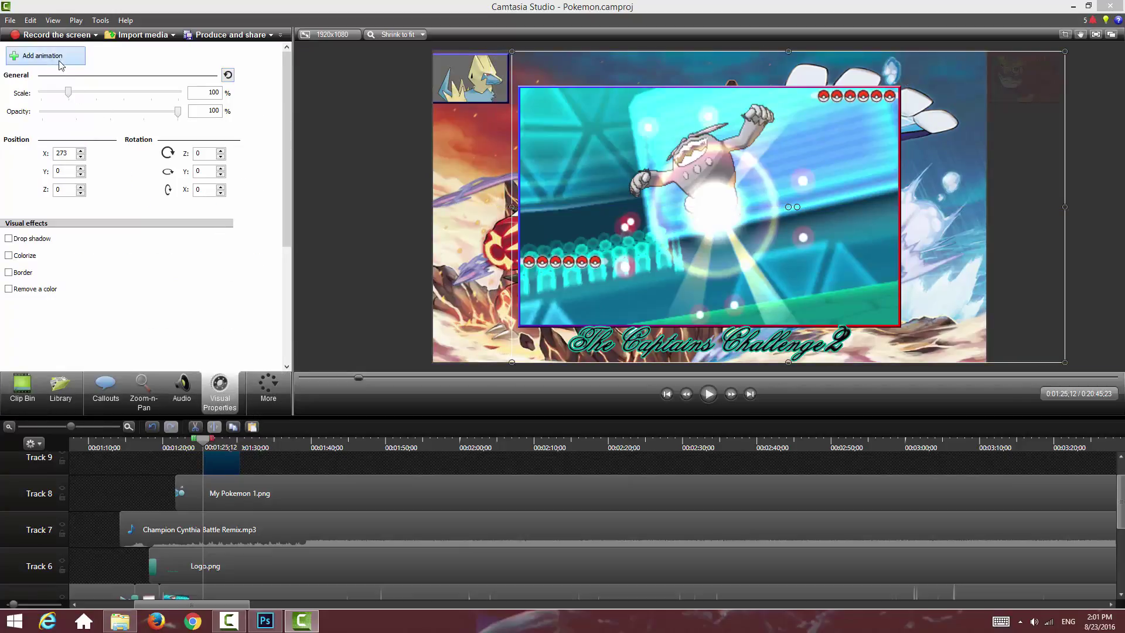
left_click_drag(1010, 72, 948, 75)
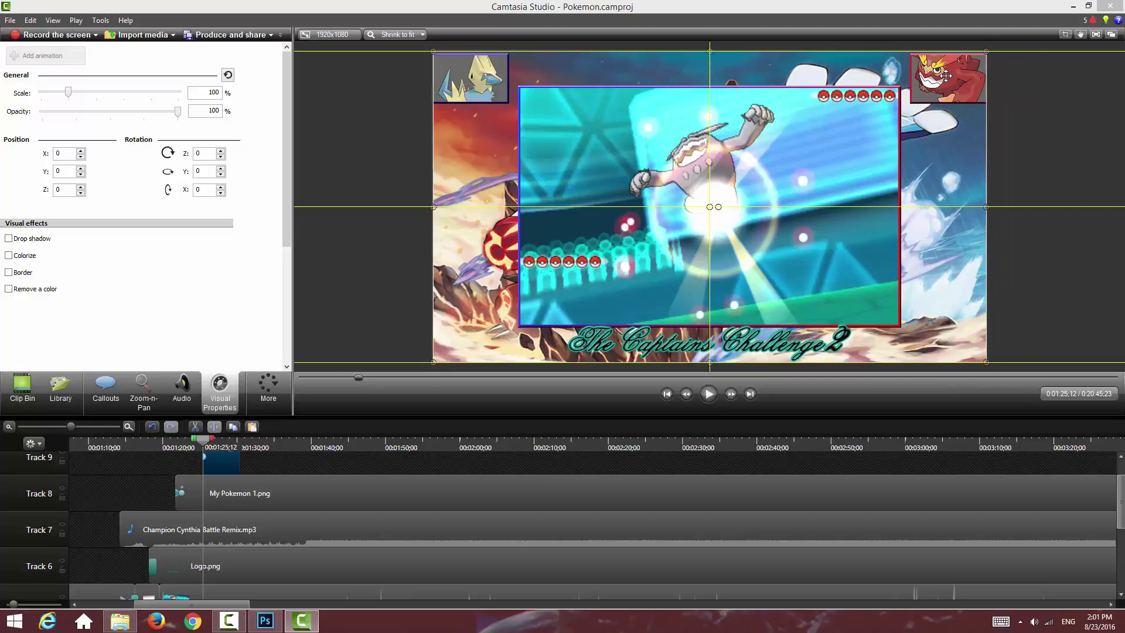
left_click_drag(946, 77, 949, 75)
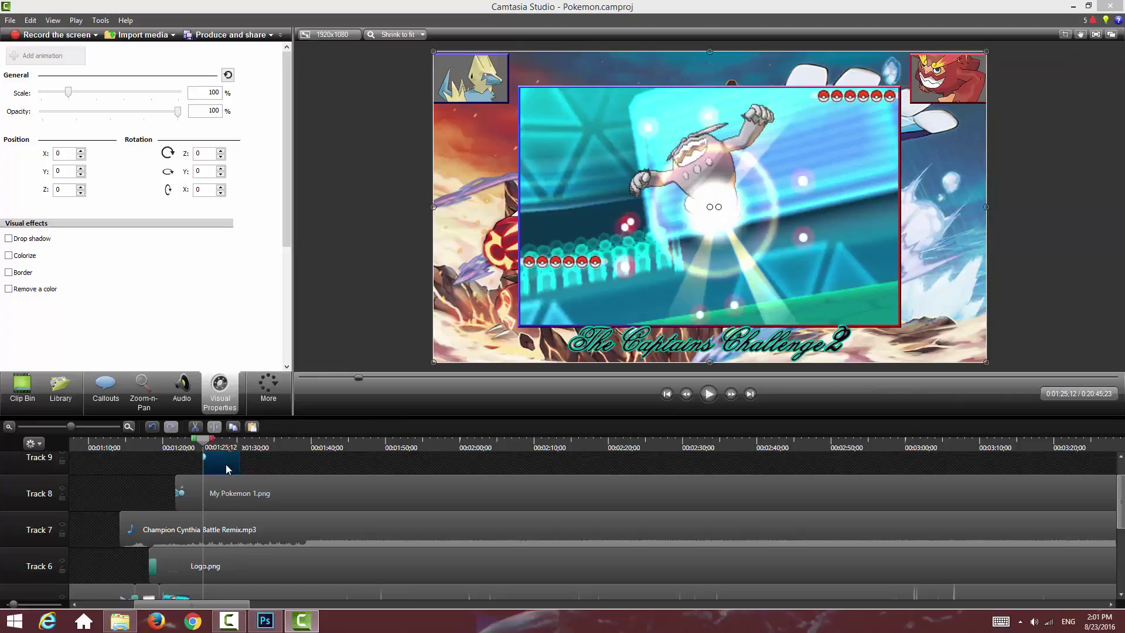
left_click_drag(72, 430, 91, 426)
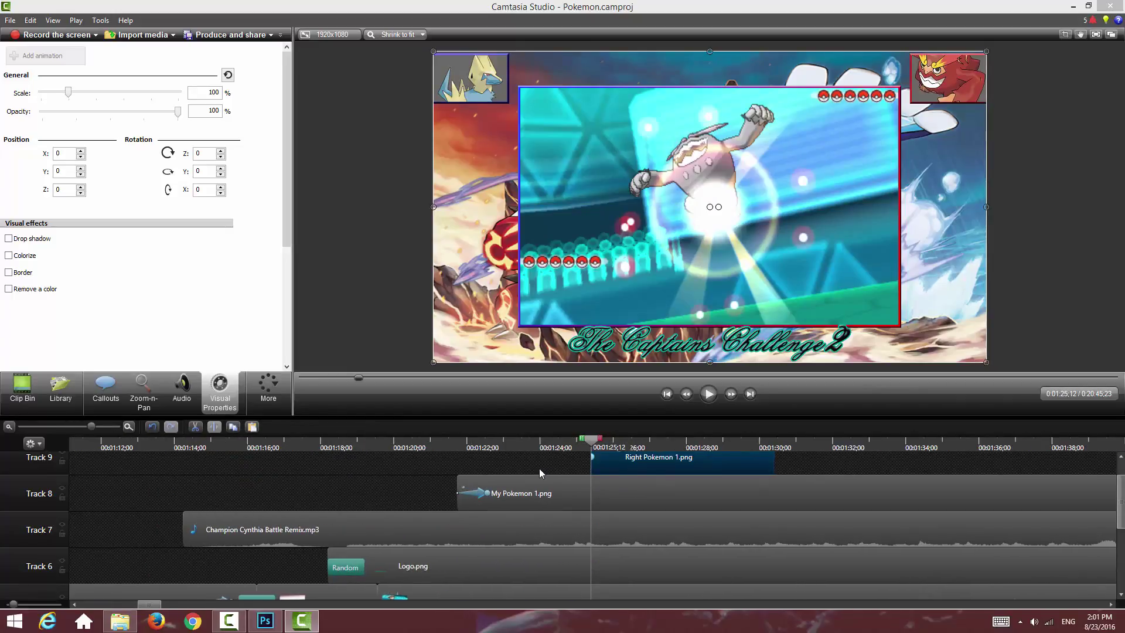
Step: Stretch the slide-in animation of Right Pokemon 1.png on Track 9 to end at about 0:01:26;10 and preview it up to 0:01:27;26
left_click_drag(593, 457, 636, 457)
left_click_drag(592, 443, 620, 446)
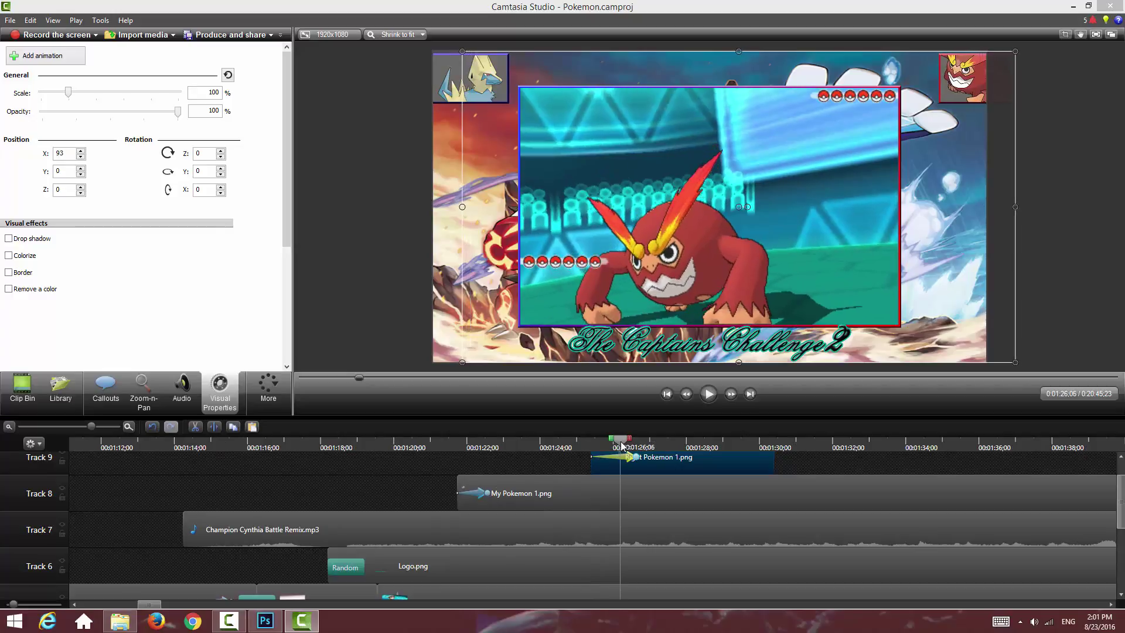
left_click(626, 444)
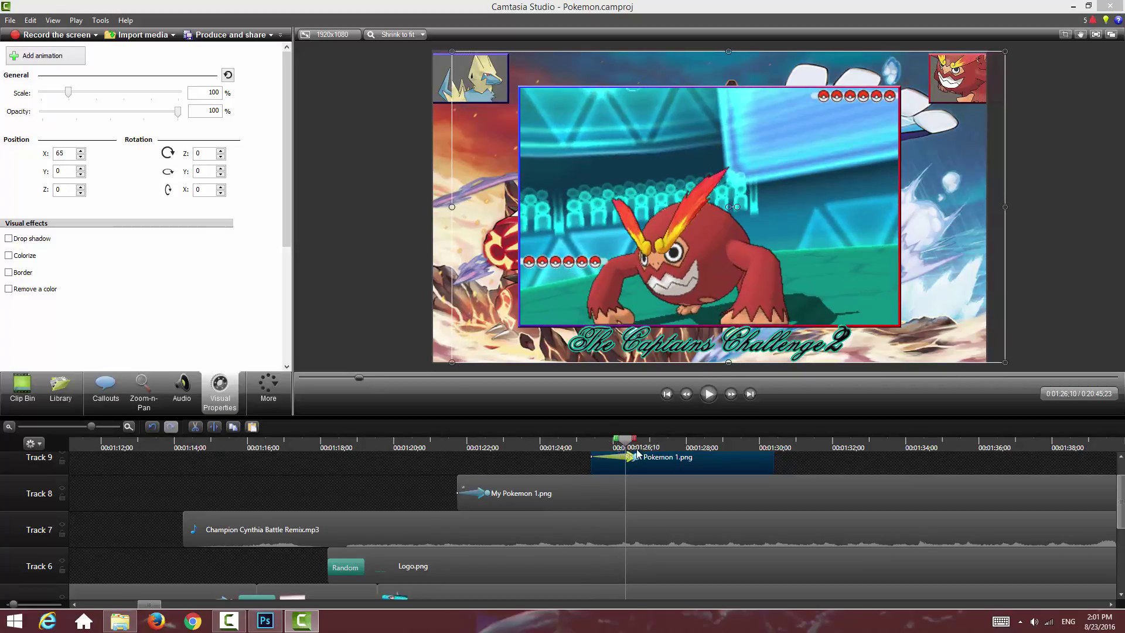
left_click(591, 443)
left_click(708, 394)
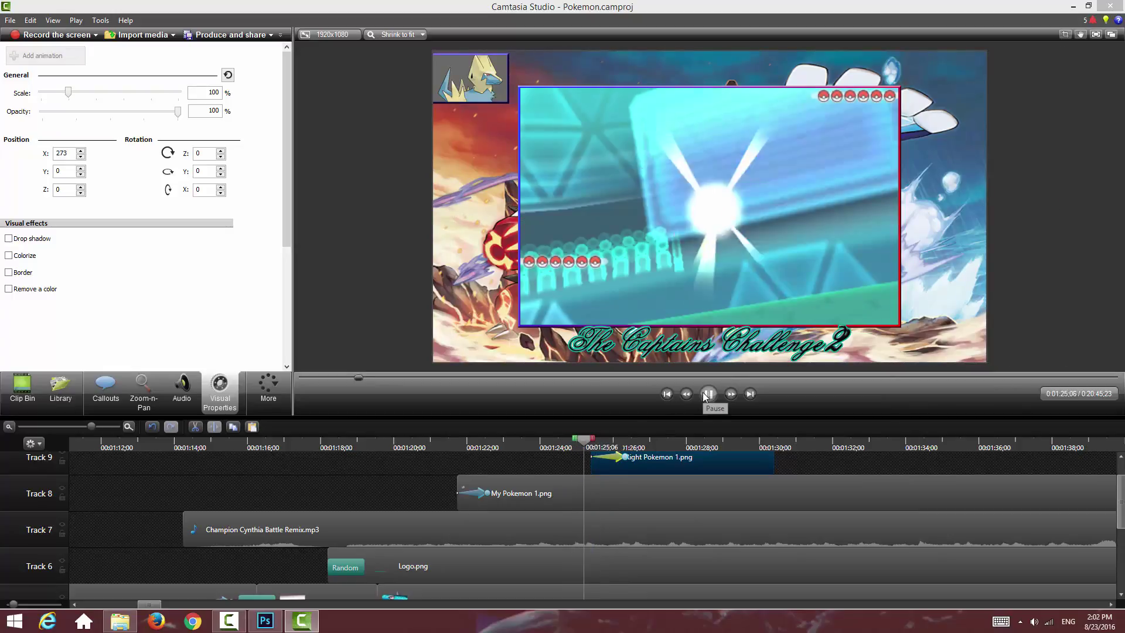
left_click(708, 394)
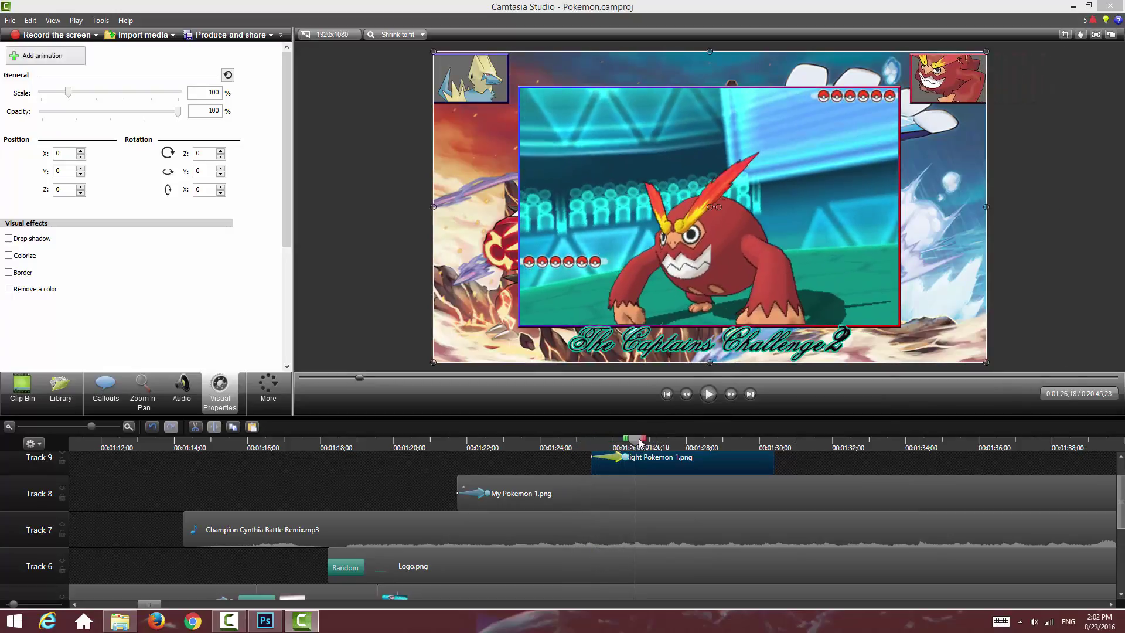
left_click(569, 460)
left_click_drag(561, 442, 681, 444)
left_click(533, 466)
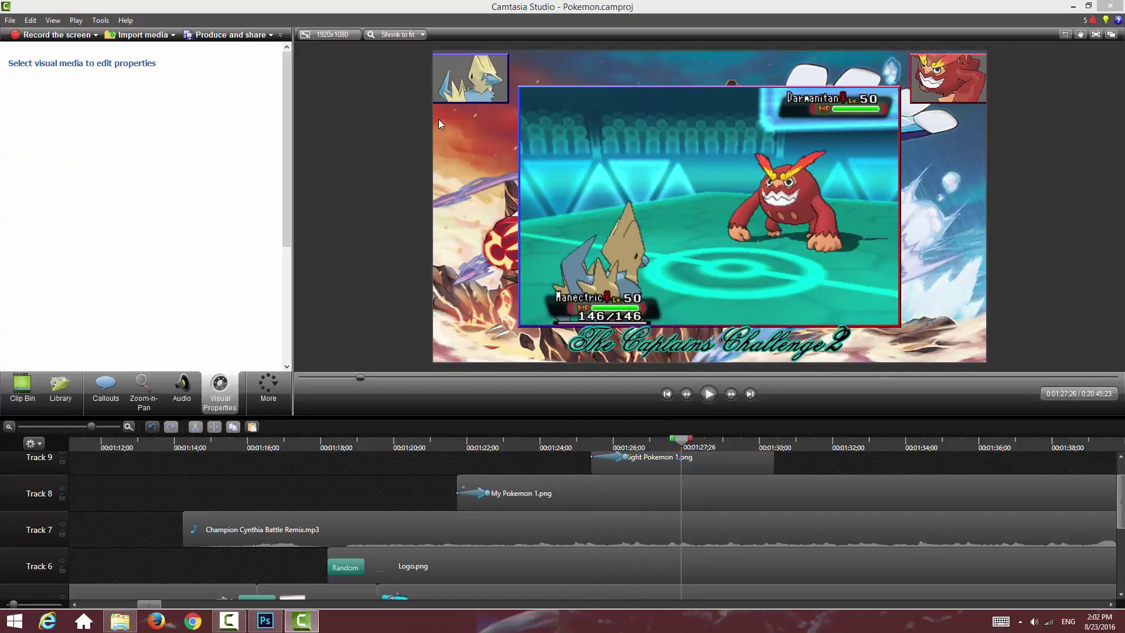
Step: Extend Right Pokemon 1.png on Track 9 to the end of the My Pokemon 1.png clip and scan the battle onward past 0:01:28;03
left_click(27, 392)
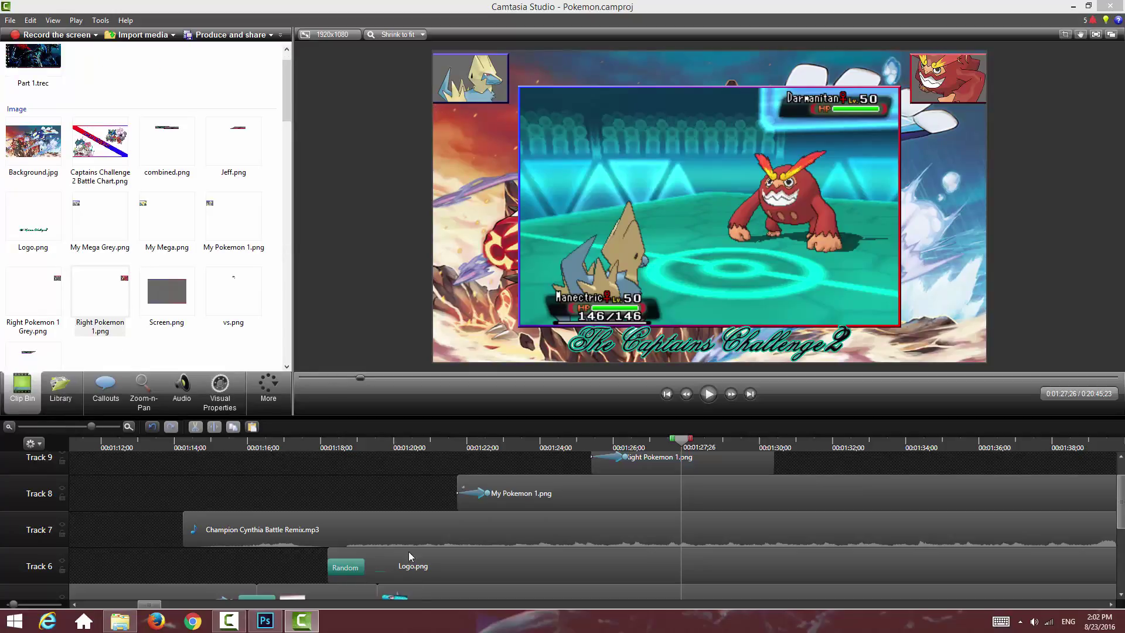
left_click_drag(92, 427, 34, 428)
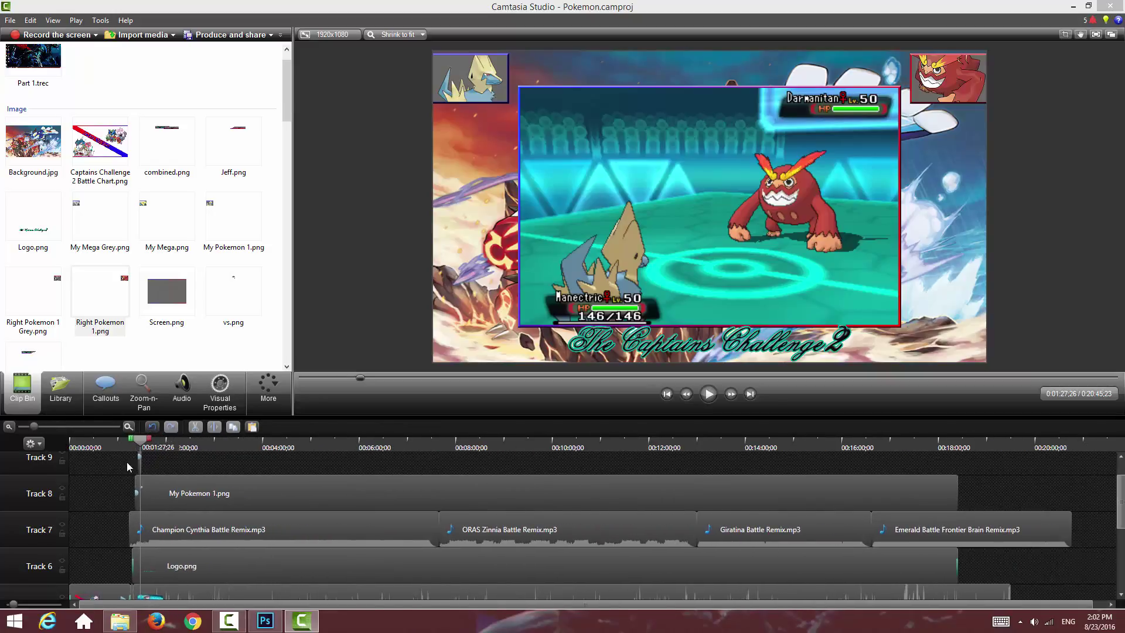
left_click_drag(140, 464, 957, 464)
left_click_drag(33, 427, 81, 428)
left_click_drag(172, 607, 208, 607)
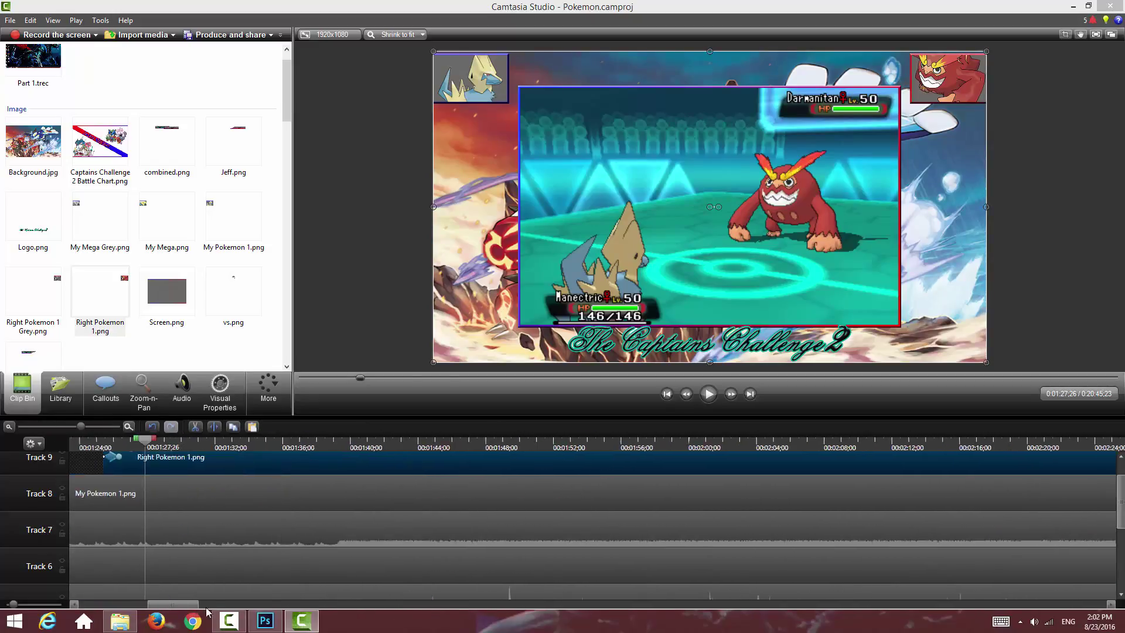
scroll(188, 522, "up", 1)
left_click(710, 400)
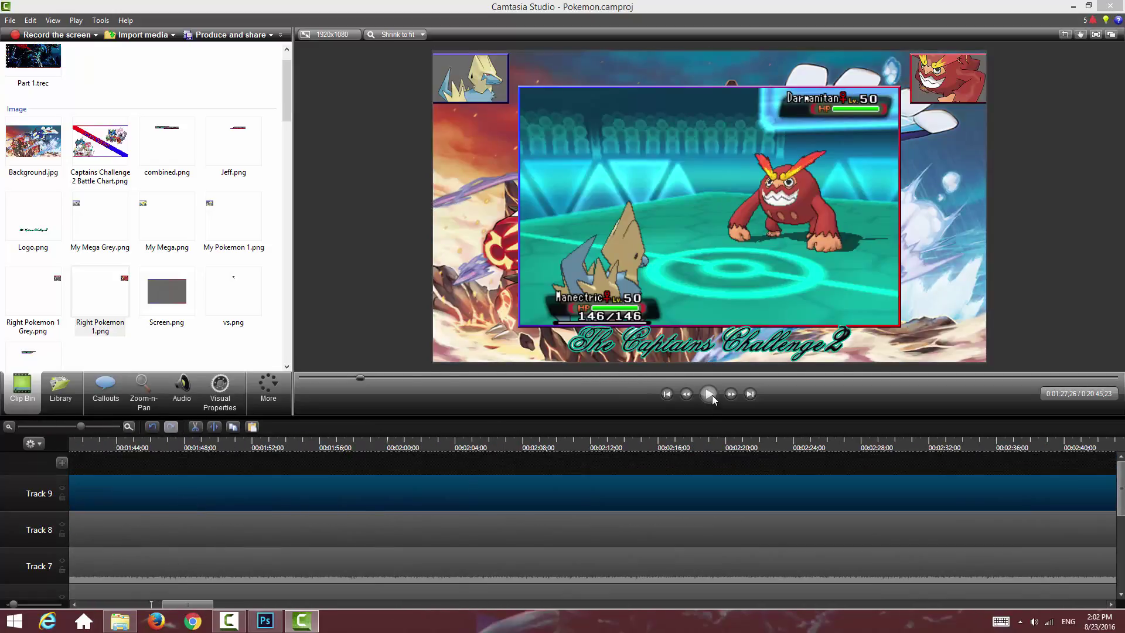
left_click(710, 400)
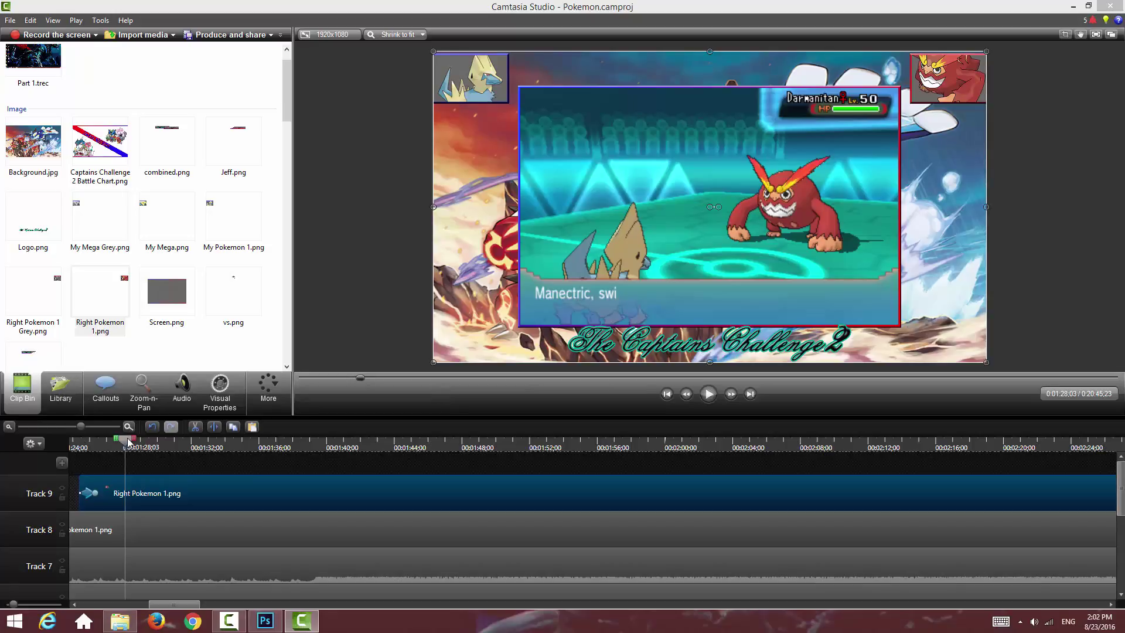
left_click_drag(130, 443, 238, 449)
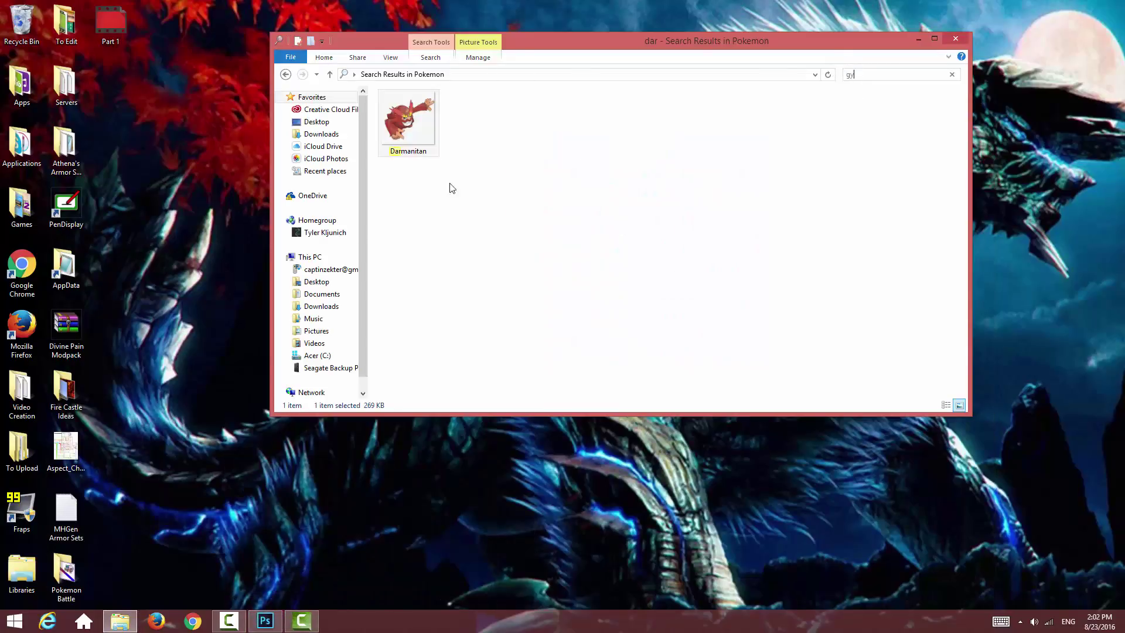
Step: Switch to Photoshop and show the Left Side group instead of the Right Side group
left_click(276, 623)
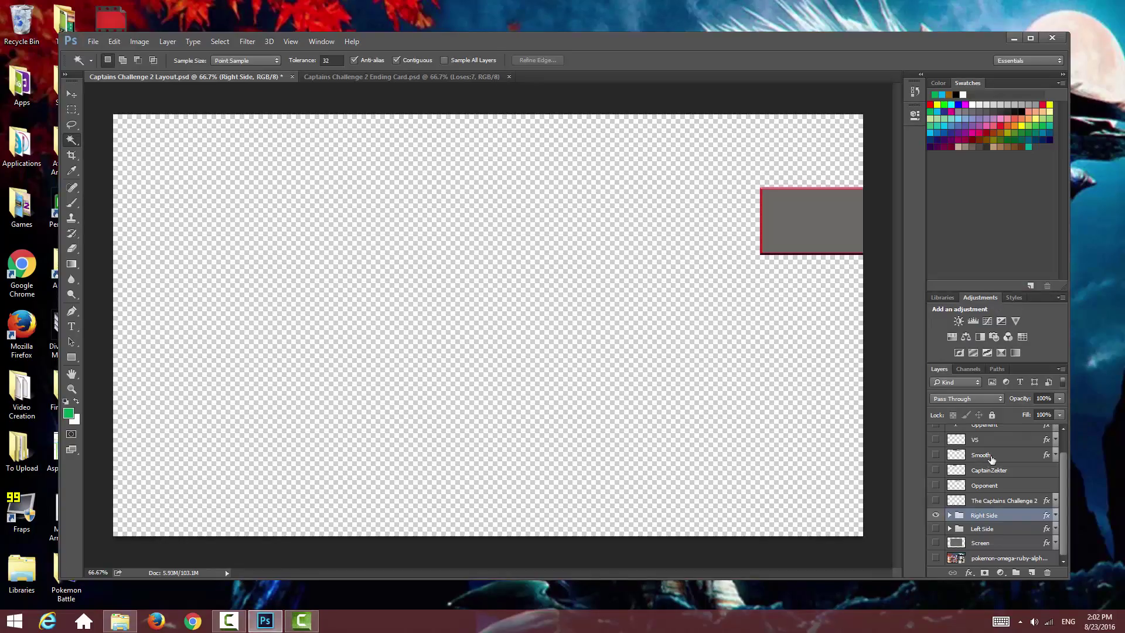
left_click(936, 528)
left_click(936, 516)
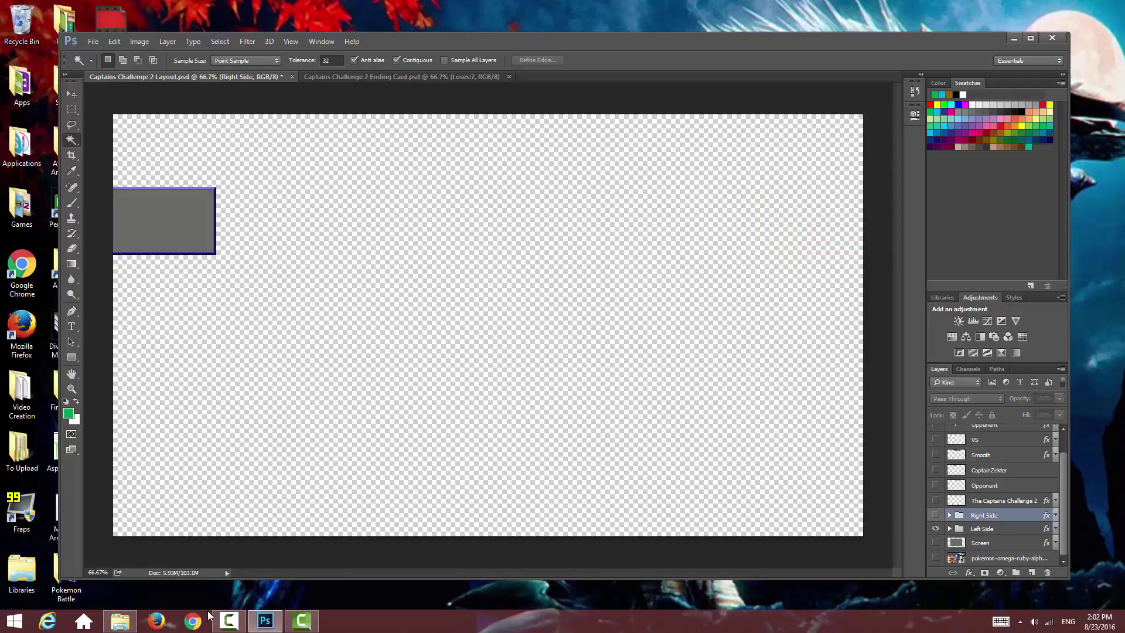
Step: Place the Gyarados picture from the Pokemon folder search into the layout and flip it horizontally
mouse_move(133, 625)
left_click(117, 554)
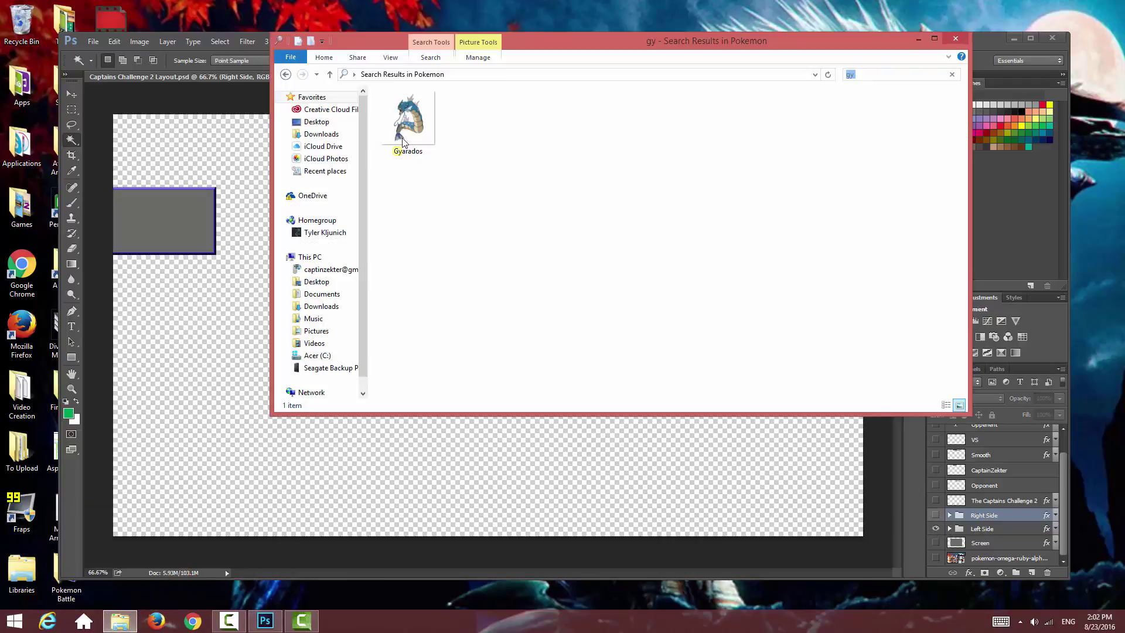
left_click_drag(216, 275, 660, 497)
right_click(563, 350)
left_click(605, 513)
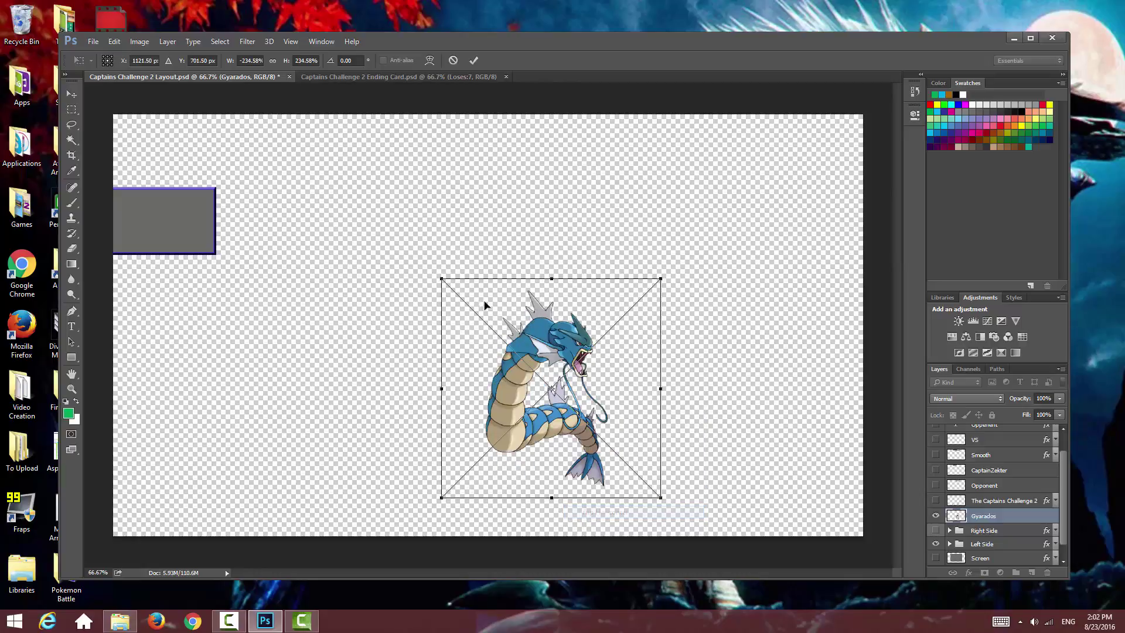
Step: Scale and move Gyarados so its head and upper body cover the blue-framed Left Side square, and commit the placement
left_click_drag(439, 279, 309, 151)
left_click_drag(507, 258, 180, 219)
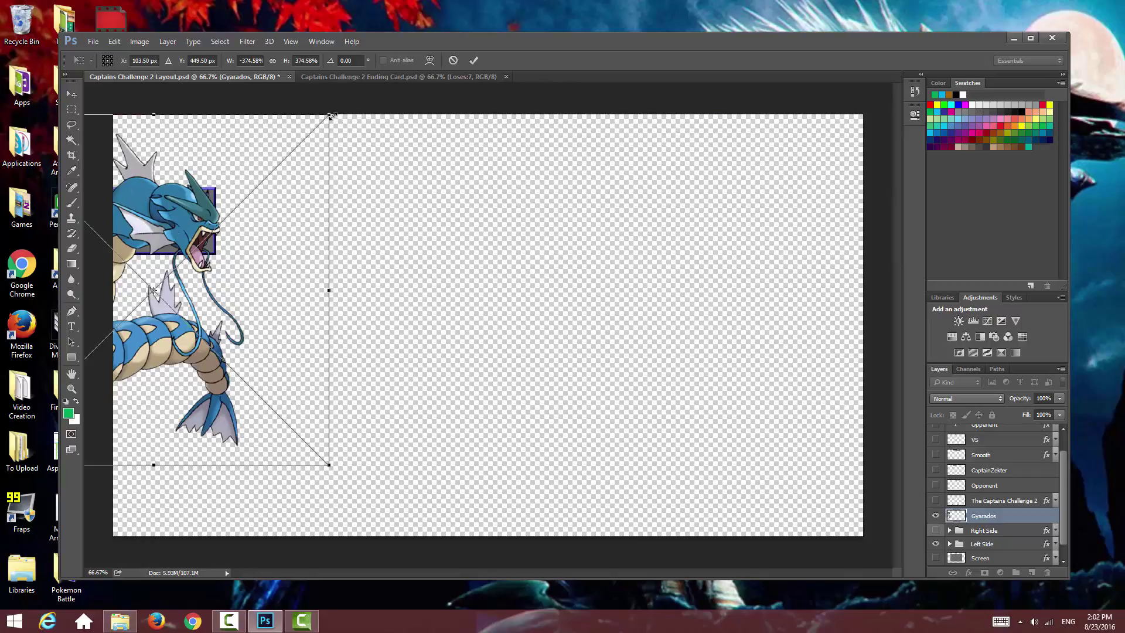
left_click_drag(330, 116, 279, 165)
left_click_drag(162, 272, 190, 230)
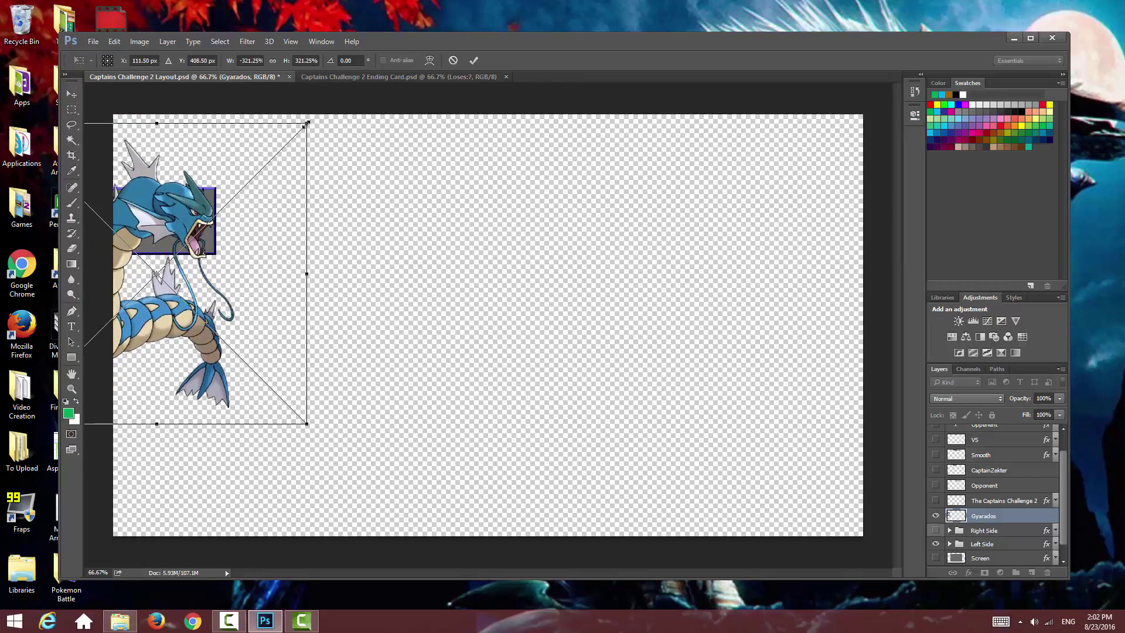
left_click_drag(307, 123, 278, 153)
left_click_drag(198, 240, 184, 221)
right_click(190, 208)
left_click(221, 218)
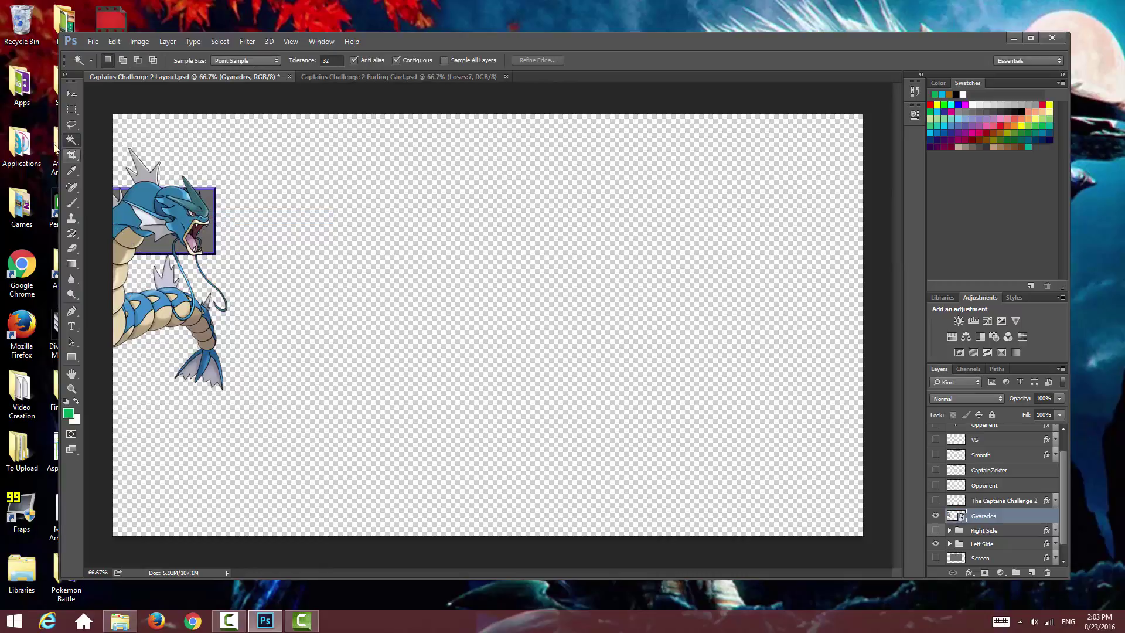
Step: Select the Sqaure 2 area in the Left Side group, copy that part of Gyarados to a new layer, and delete the original Gyarados layer
scroll(984, 531, "down", 1)
left_click(996, 530)
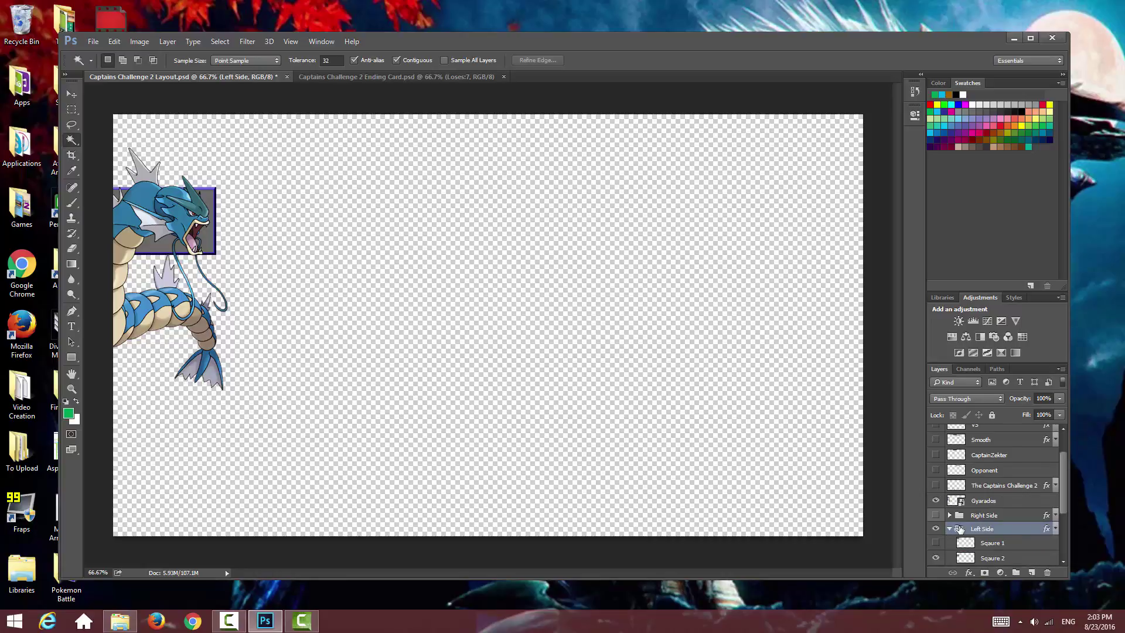
left_click(950, 530)
left_click(992, 512)
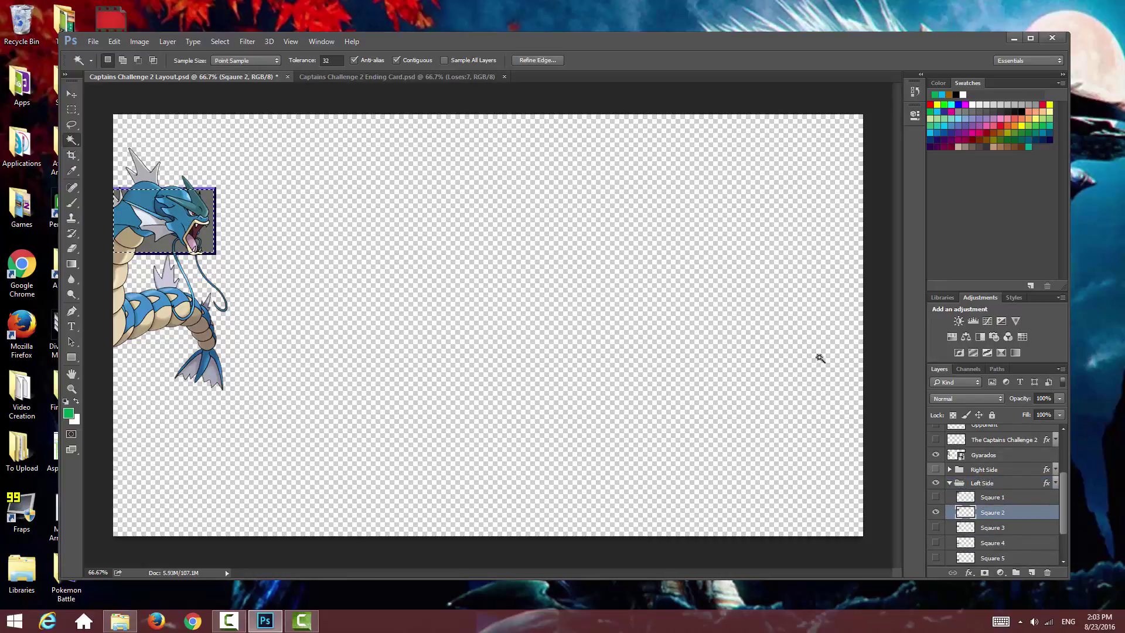
left_click(962, 454)
right_click(662, 344)
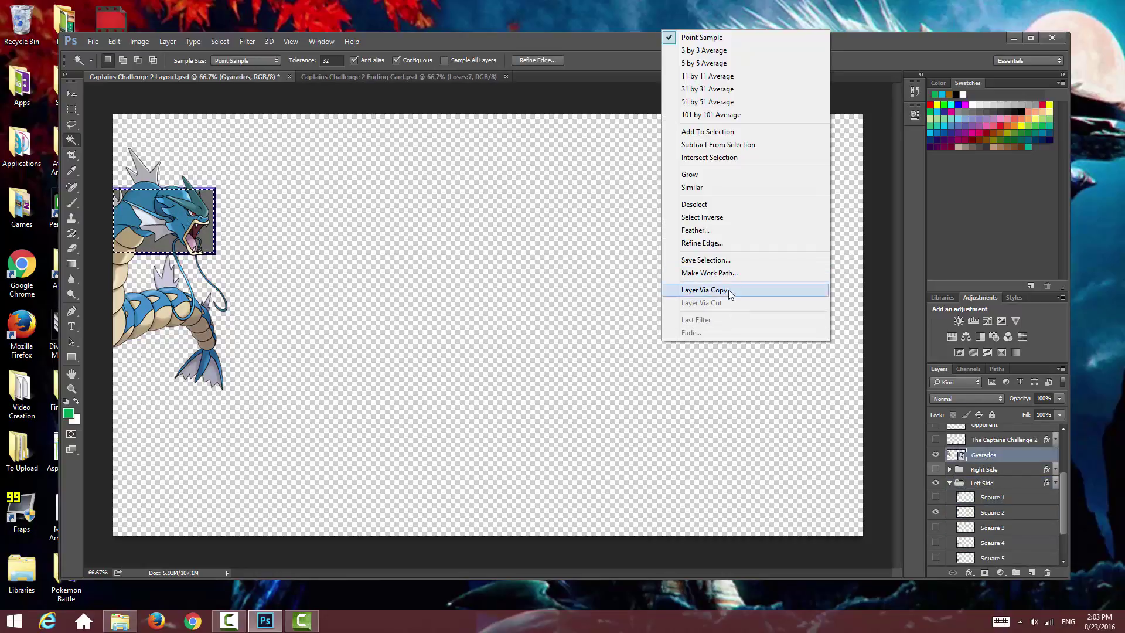
left_click(729, 290)
left_click(991, 473)
key("Delete")
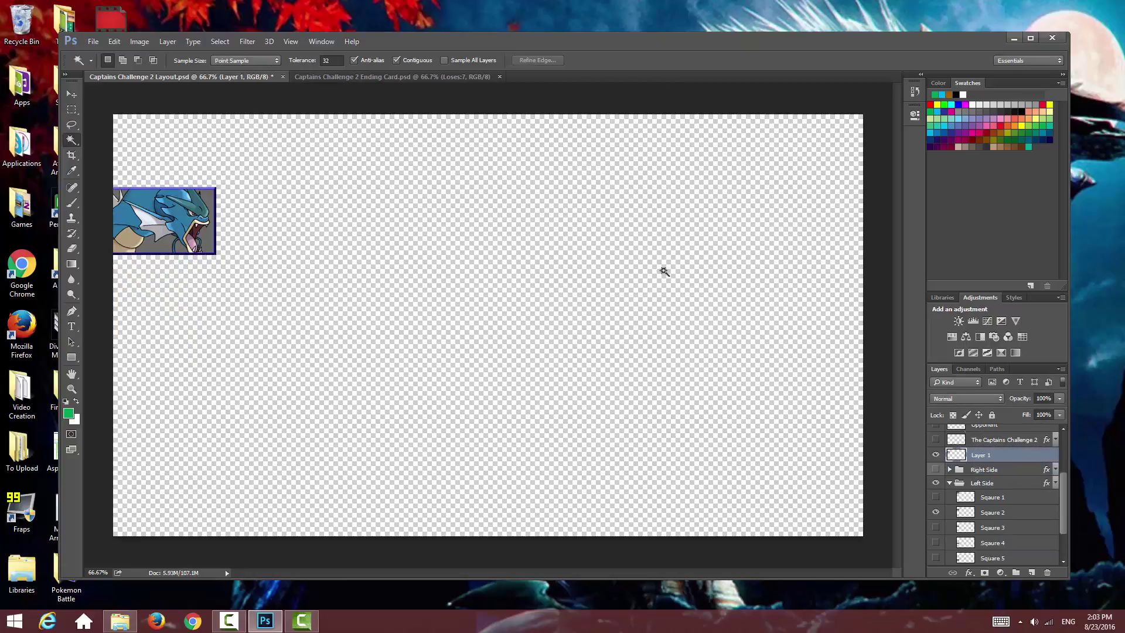
Step: Save the framed color Gyarados picture to the desktop as a PNG named My Pokemon 2
left_click(122, 171)
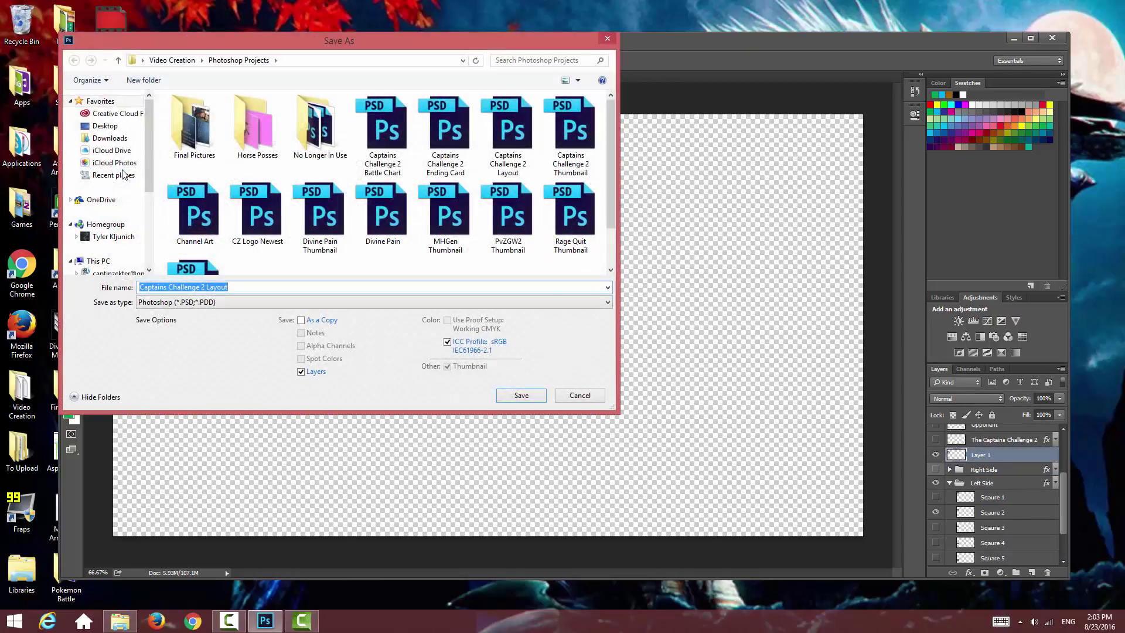
type("My Pokemon 2")
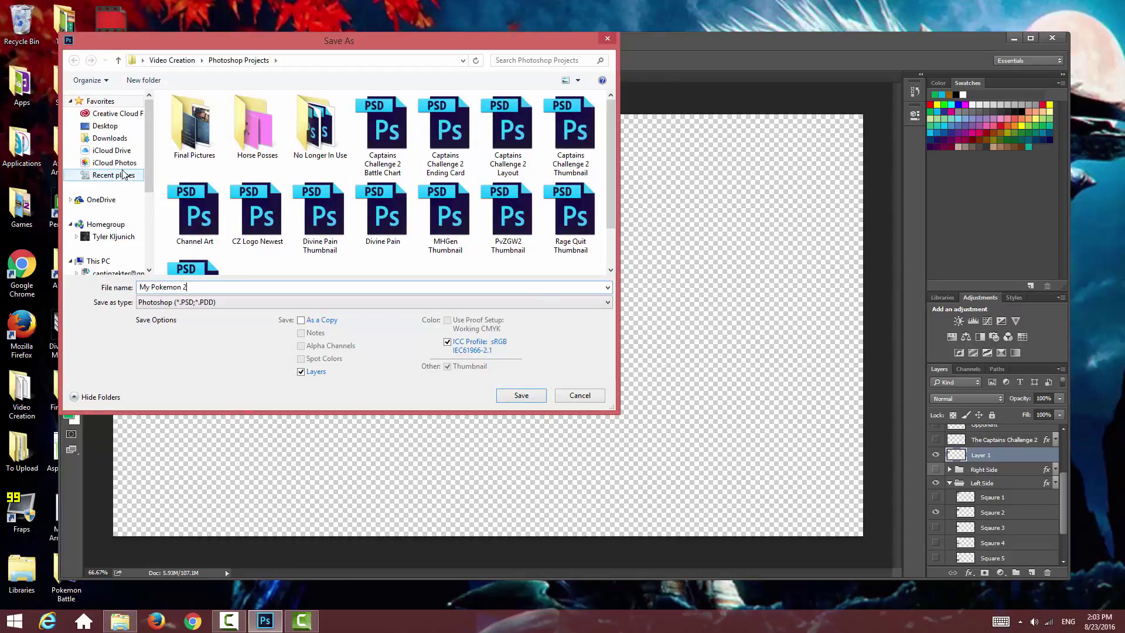
left_click(173, 302)
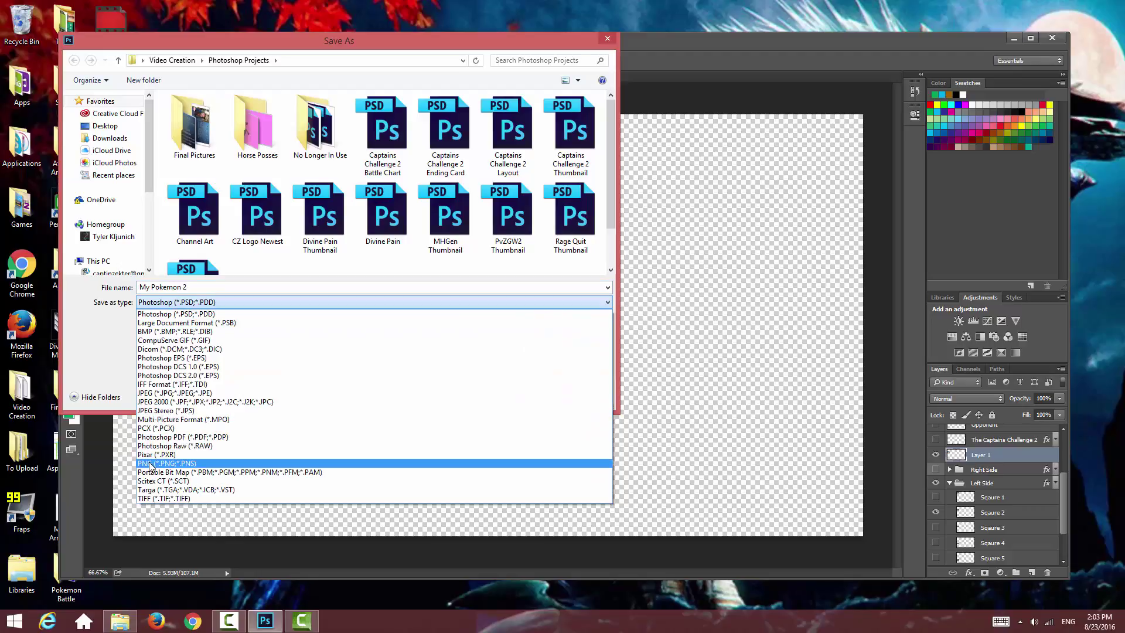
left_click(176, 428)
left_click(110, 126)
left_click(521, 395)
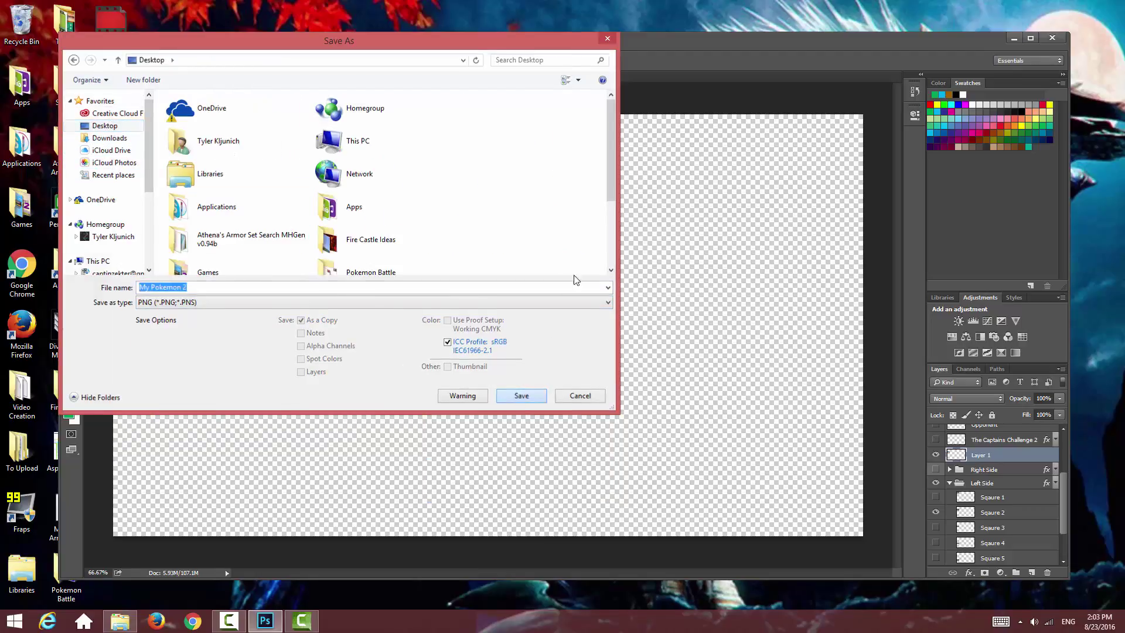
left_click(595, 187)
Step: Move the My Pokemon 2 picture from the desktop into the Pokemon Battle folder
left_click_drag(530, 42, 653, 27)
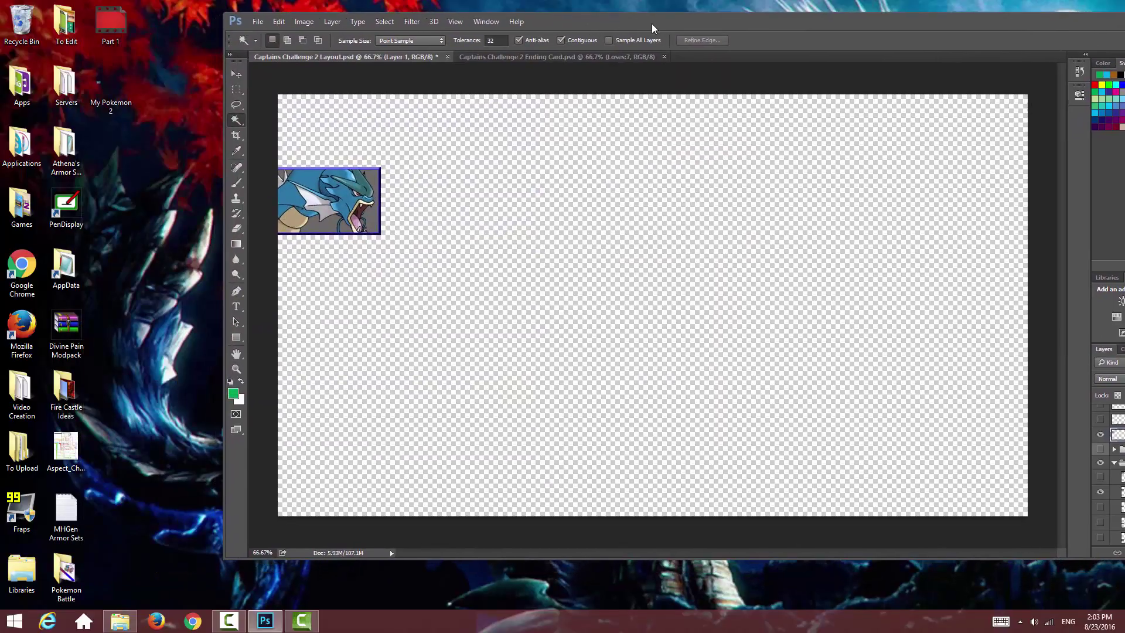
left_click_drag(129, 131, 65, 581)
left_click_drag(604, 22, 472, 39)
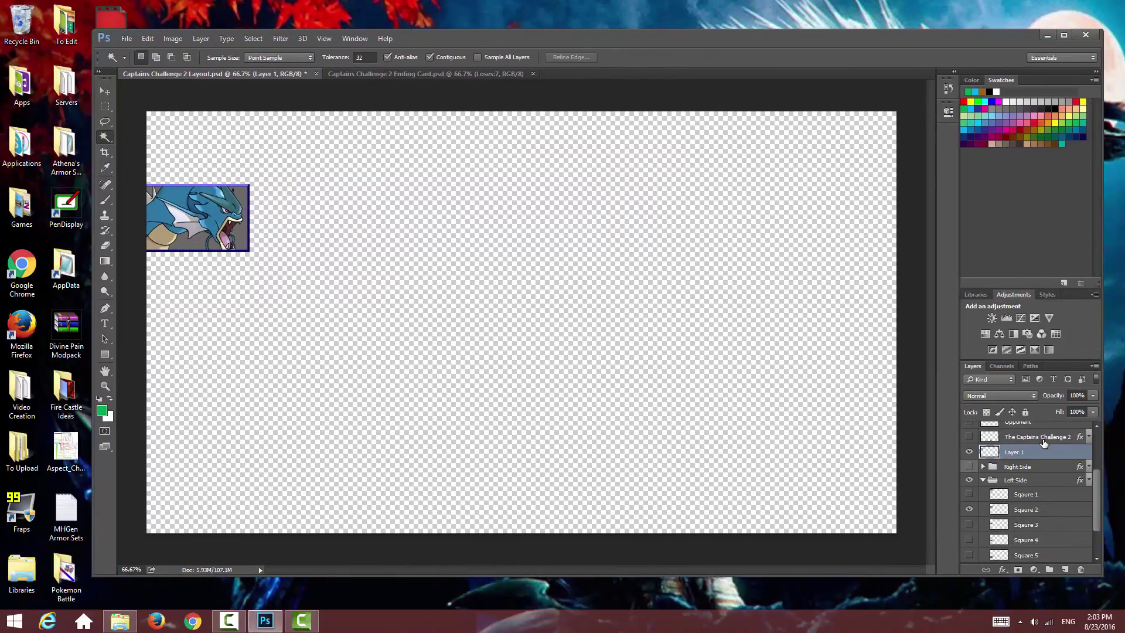
Step: Add a Black & White adjustment above the Gyarados layer and merge the two layers
left_click(1014, 334)
left_click(1023, 468, "shift")
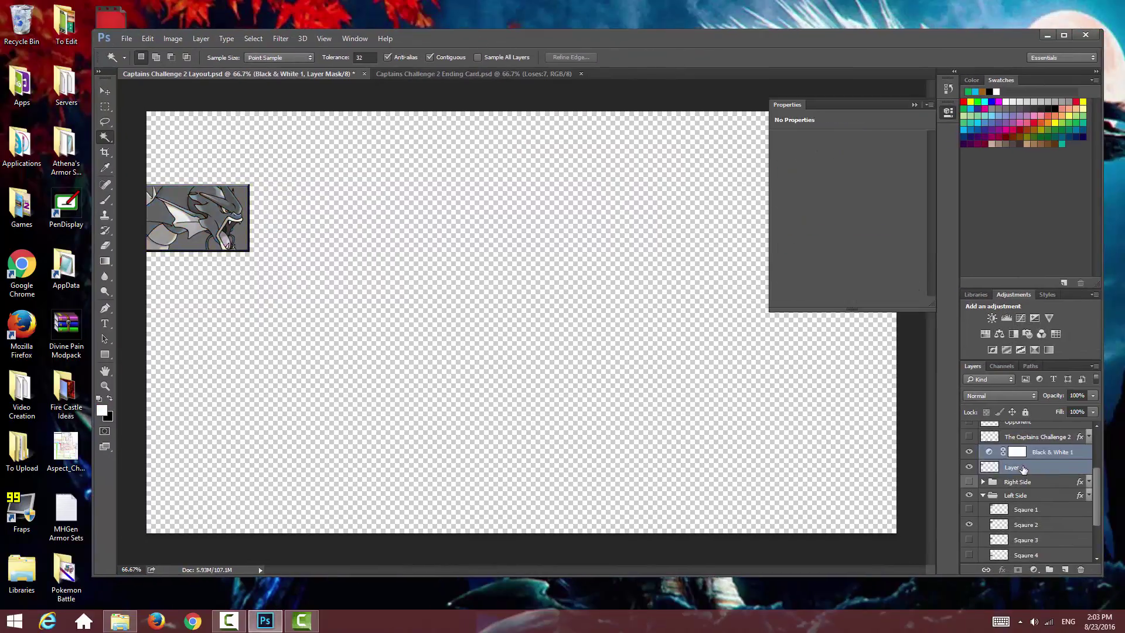
right_click(1029, 467)
left_click(897, 426)
left_click(915, 104)
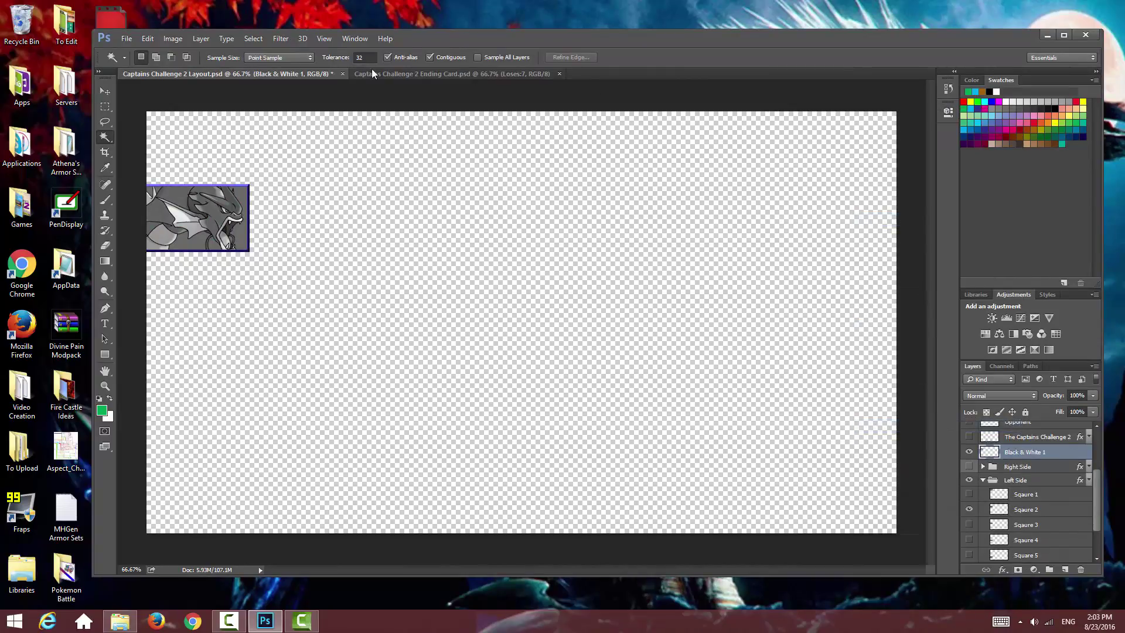
Step: Save the greyscale Gyarados picture to the desktop as the PNG My Pokemon 2 Grey and move it into the Pokemon Battle folder
left_click(128, 38)
left_click(156, 168)
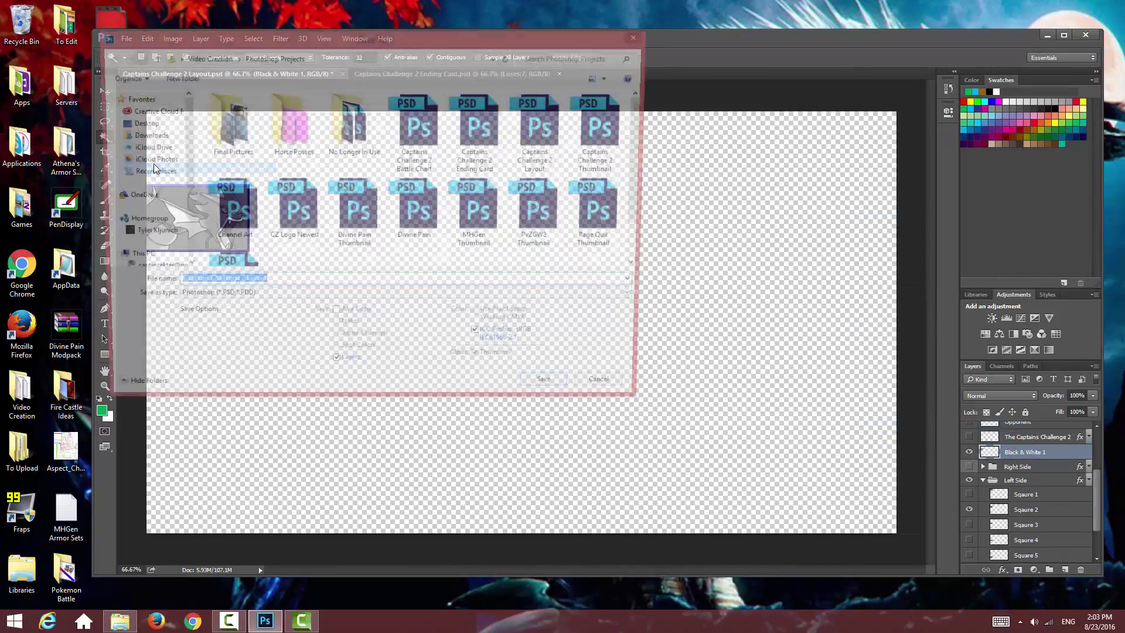
type("My Pokemon 2 Grey")
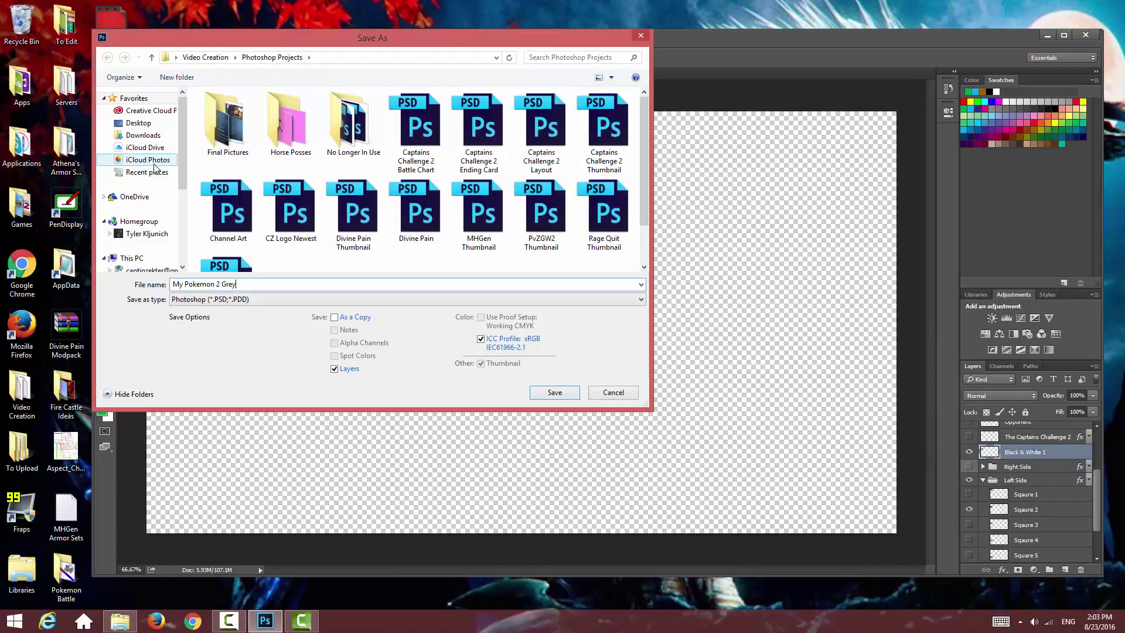
left_click(244, 300)
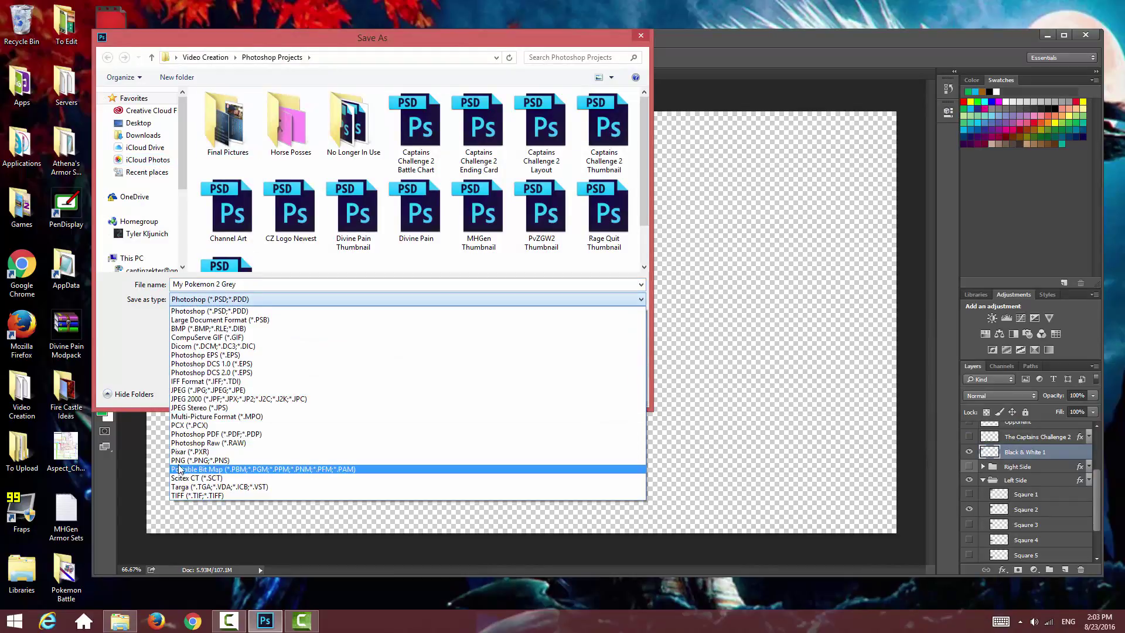
left_click(194, 460)
left_click(139, 123)
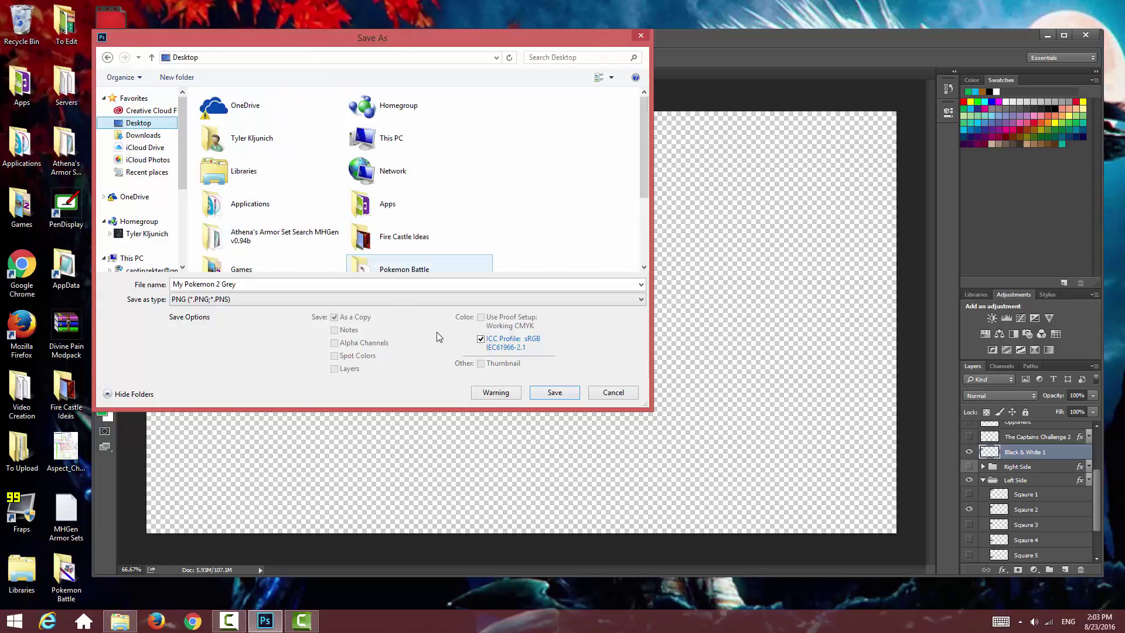
left_click(552, 393)
left_click(587, 191)
left_click_drag(621, 39, 763, 28)
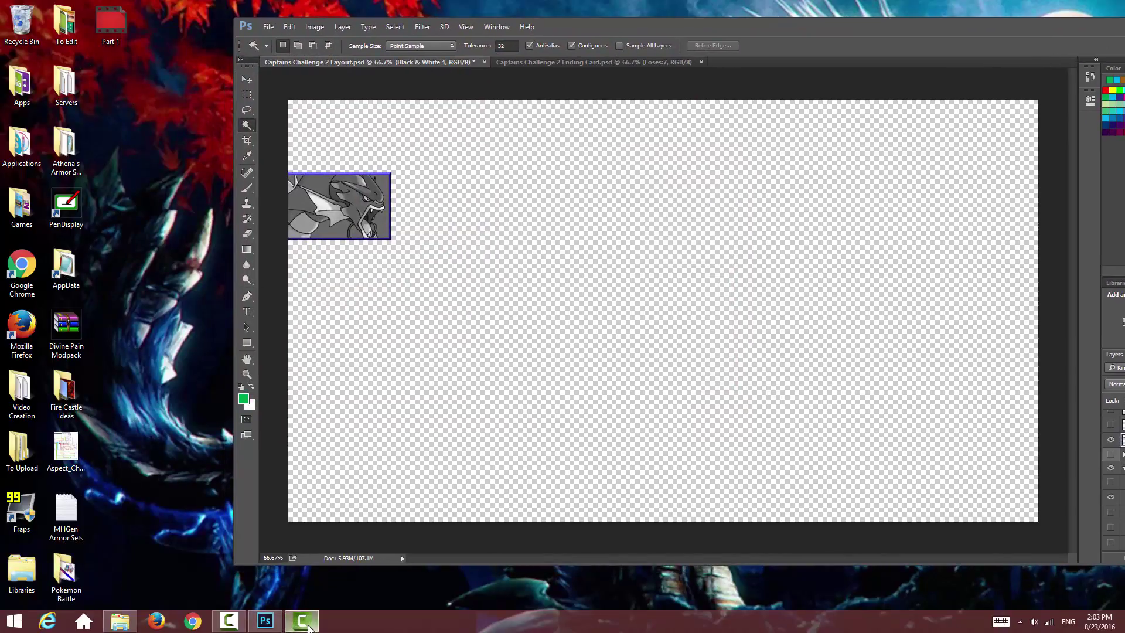
Step: Switch to Camtasia and import My Pokemon 2 and My Pokemon 2 Grey from the Pokemon Battle folder
left_click(302, 621)
left_click(142, 35)
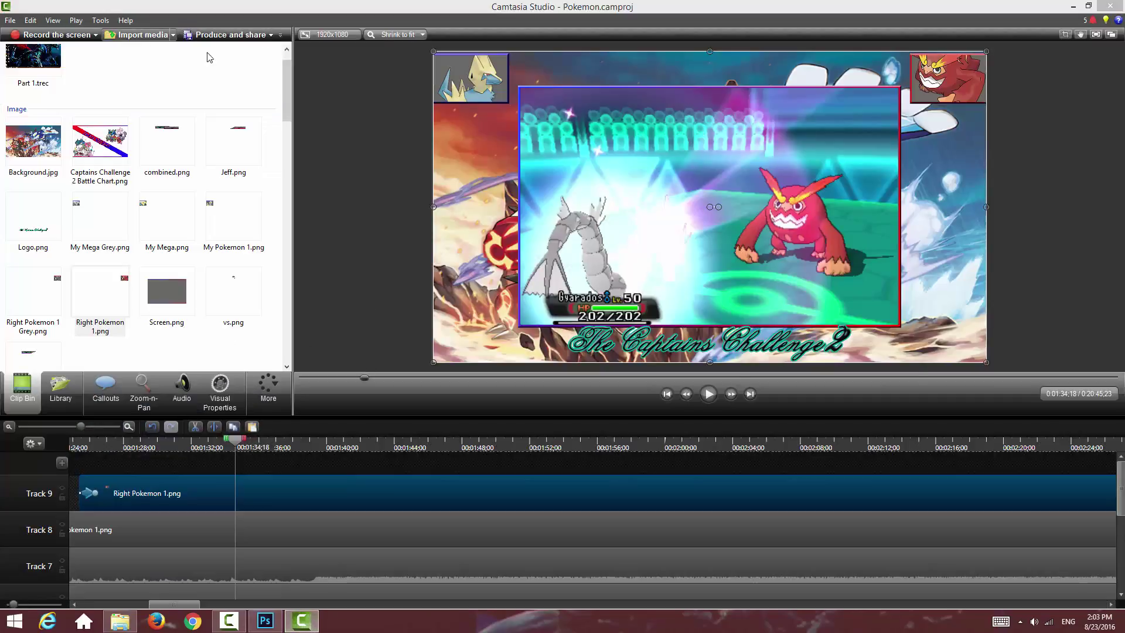
left_click(891, 246)
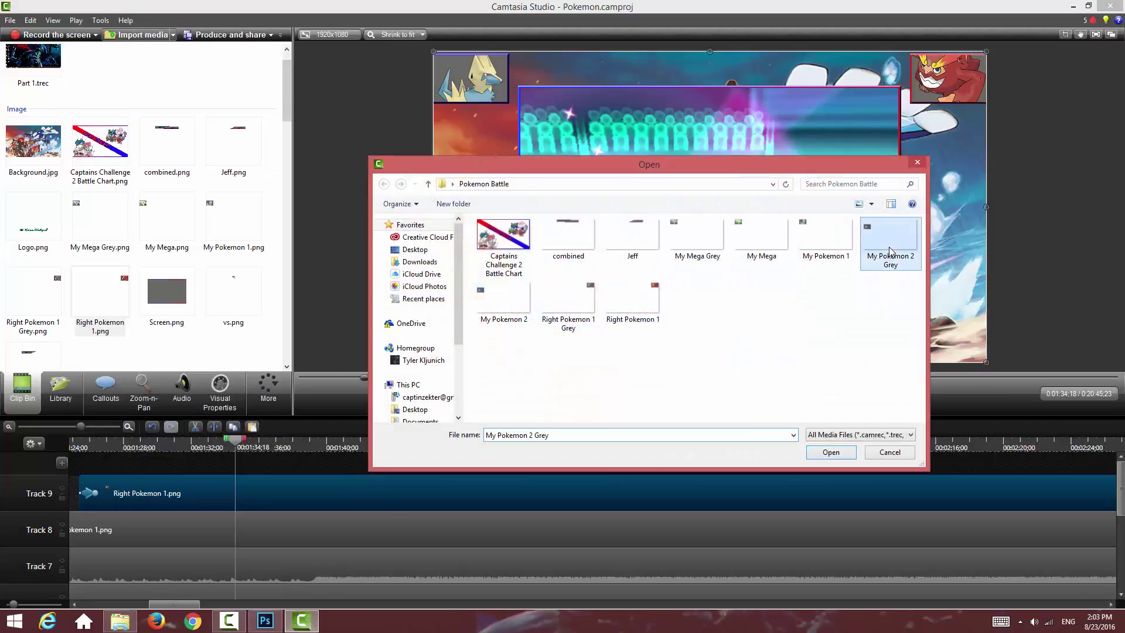
left_click(504, 301, "ctrl")
left_click(835, 454)
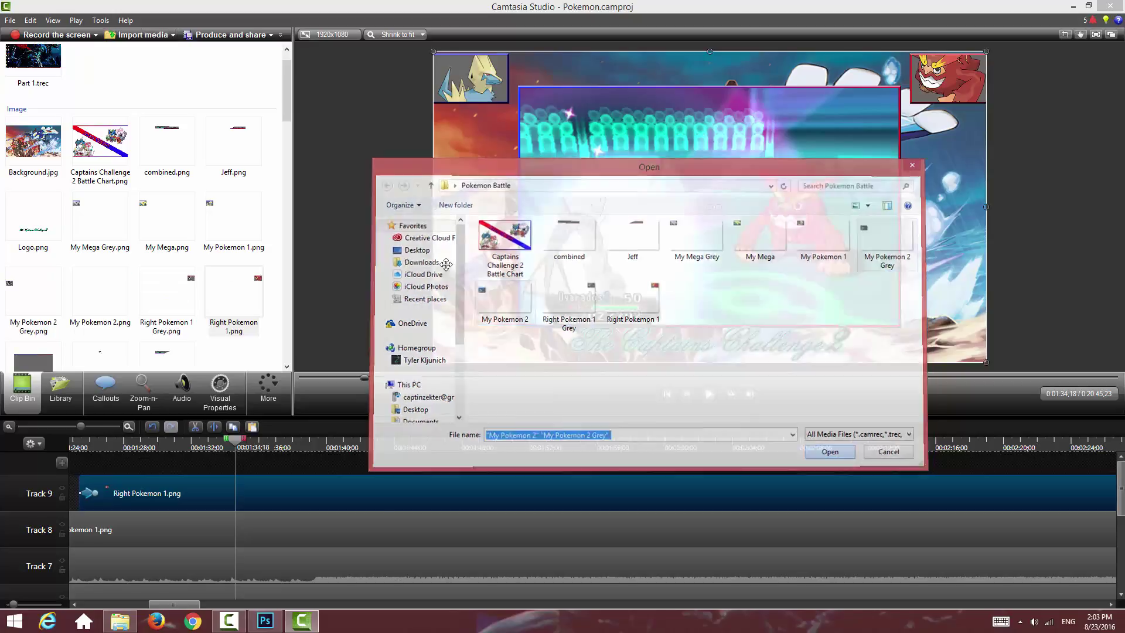
Step: Place My Pokemon 2.png on Track 10 at 0:01:34;18 and shift the picture past the canvas's left edge
left_click_drag(106, 306, 245, 461)
left_click_drag(489, 134, 398, 156)
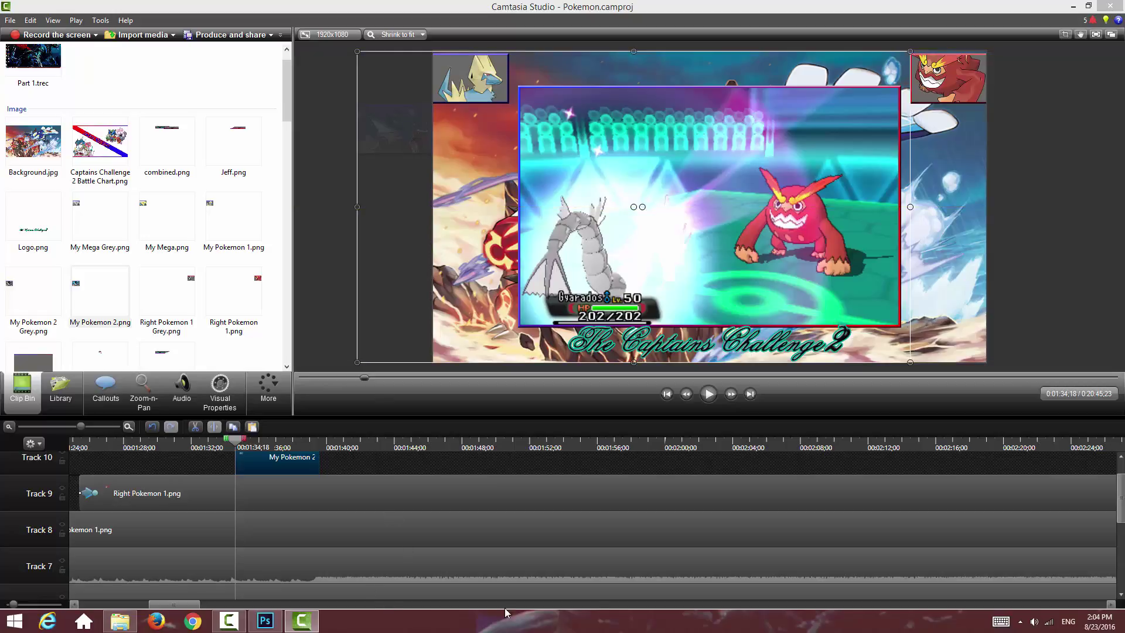
Step: Copy the slide-in animation from My Pokemon 1.png onto My Pokemon 2.png and play it back
left_click_drag(188, 605, 174, 605)
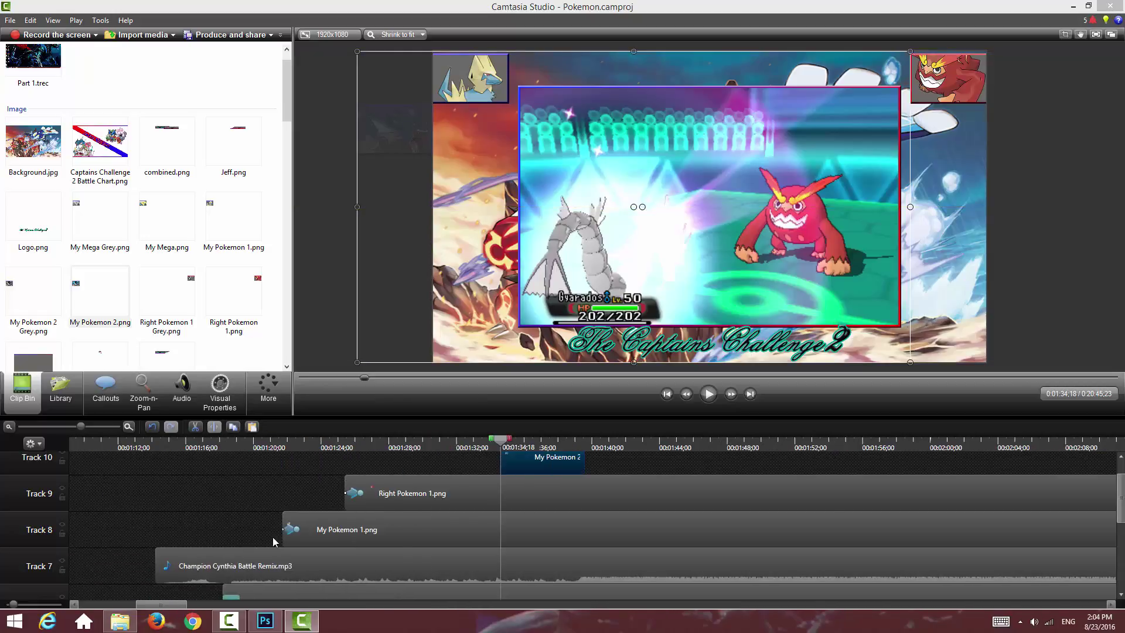
left_click(287, 531)
right_click(288, 528)
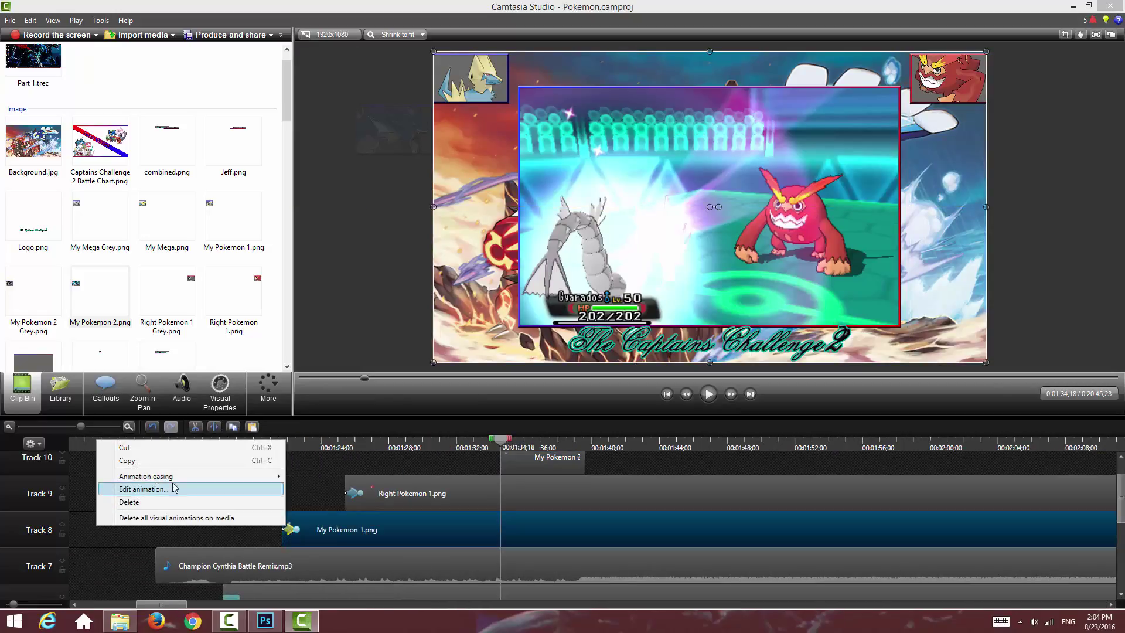
left_click(149, 459)
left_click(542, 459)
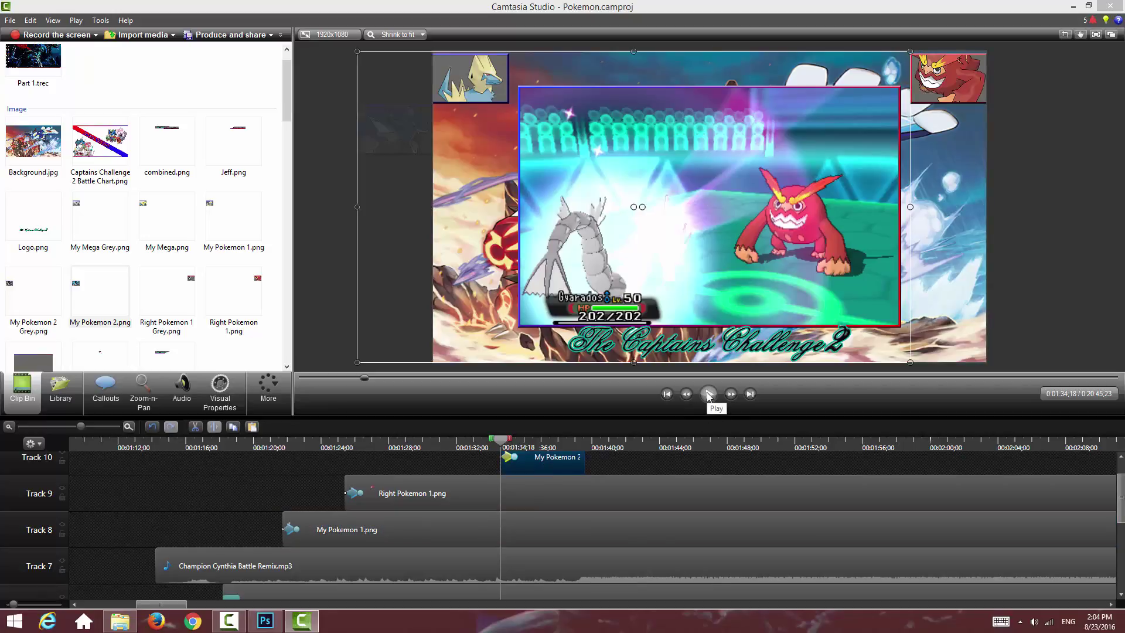
left_click(709, 394)
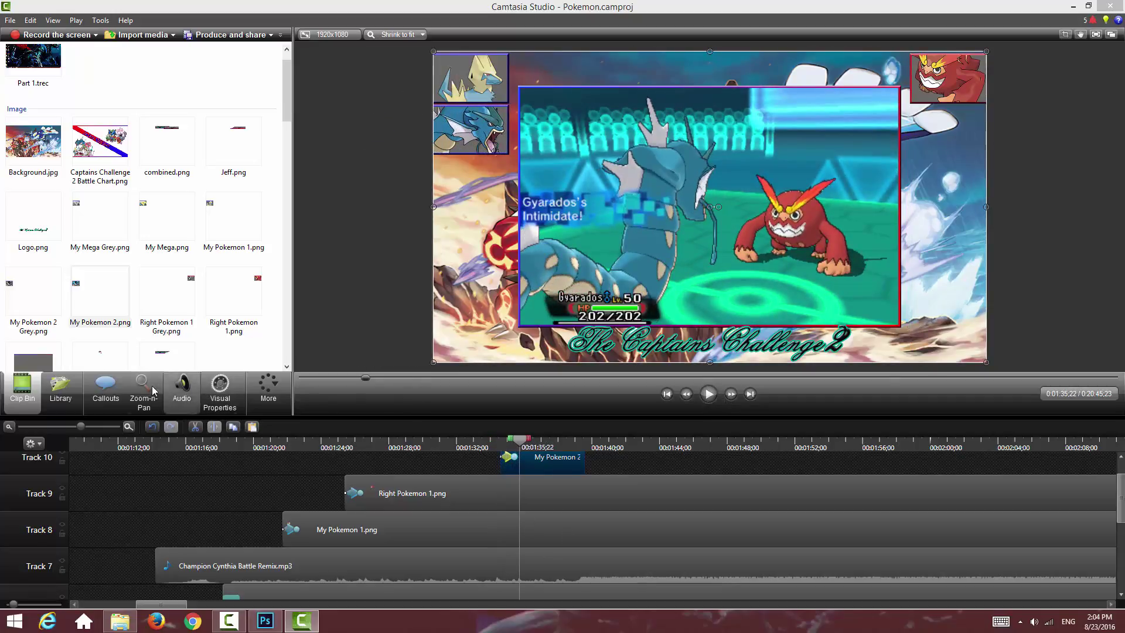
Step: Extend the My Pokemon 2.png clip until it ends together with the Pokemon picture clips on Tracks 8 and 9
left_click_drag(81, 427, 52, 428)
left_click_drag(203, 464, 527, 466)
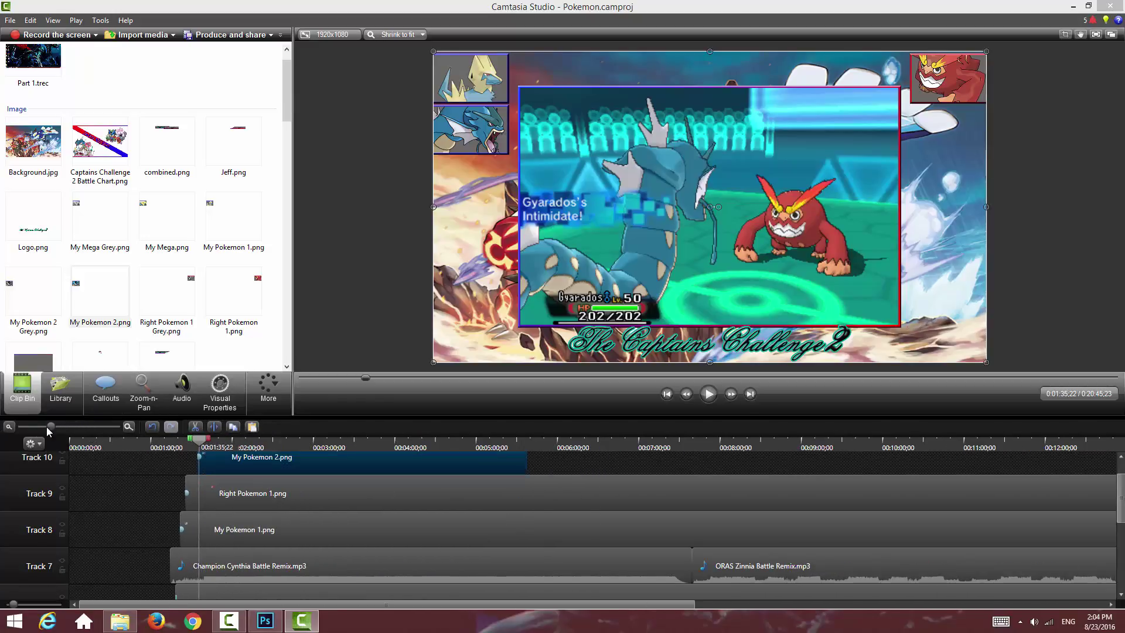
left_click_drag(49, 432, 37, 429)
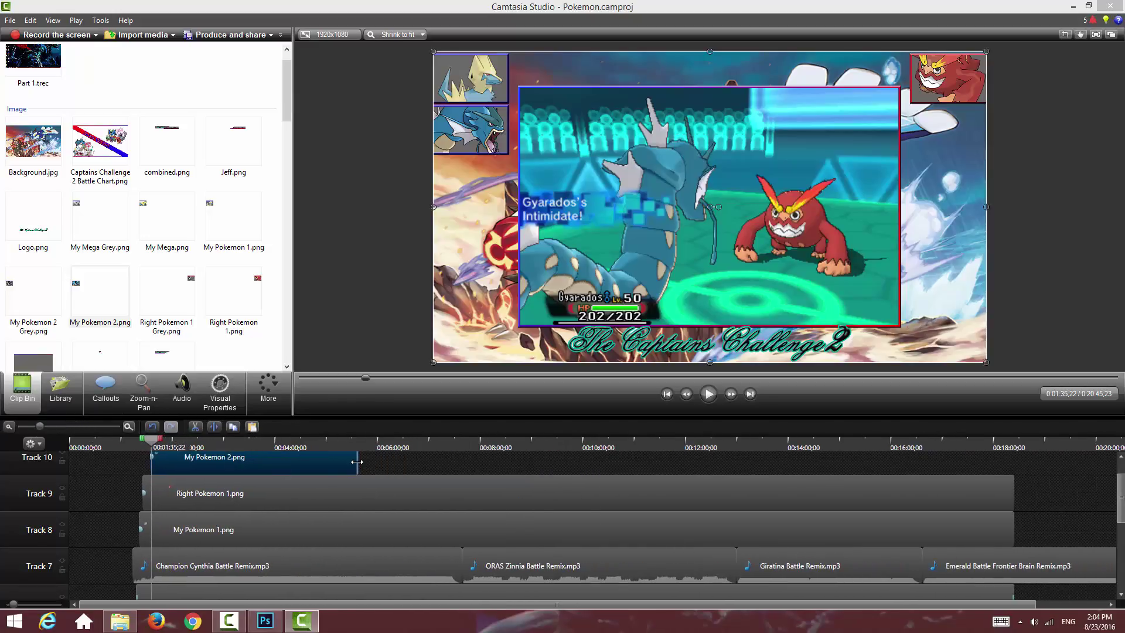
left_click_drag(357, 462, 1015, 457)
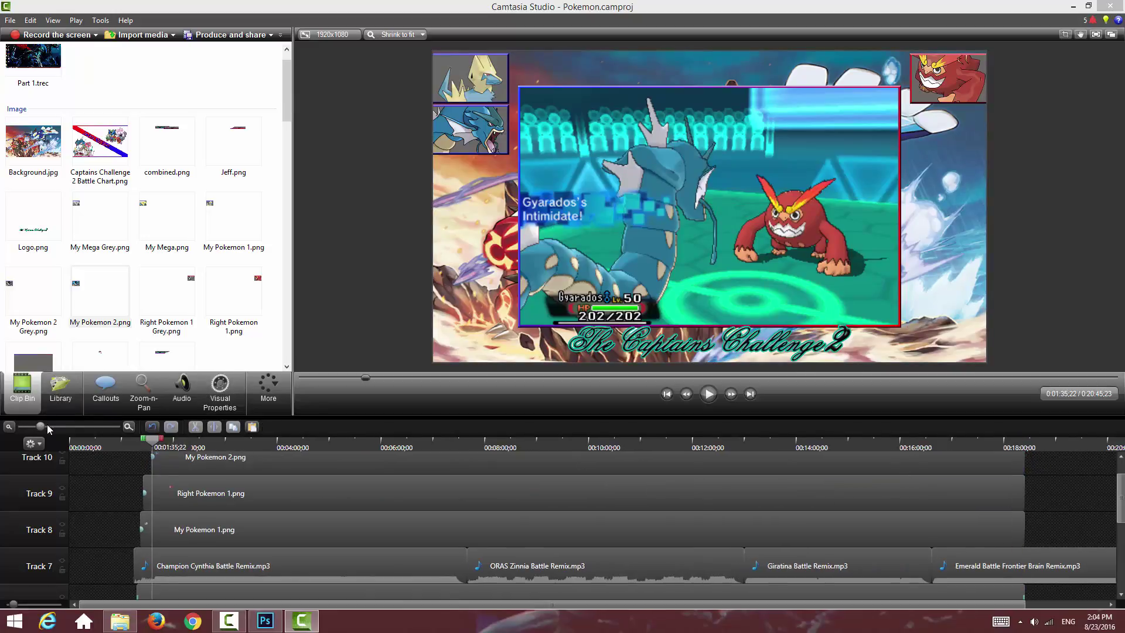
Step: Return to the start of the Pokemon picture clips on the timeline and save the project
left_click_drag(37, 428, 81, 428)
left_click_drag(167, 608, 175, 603)
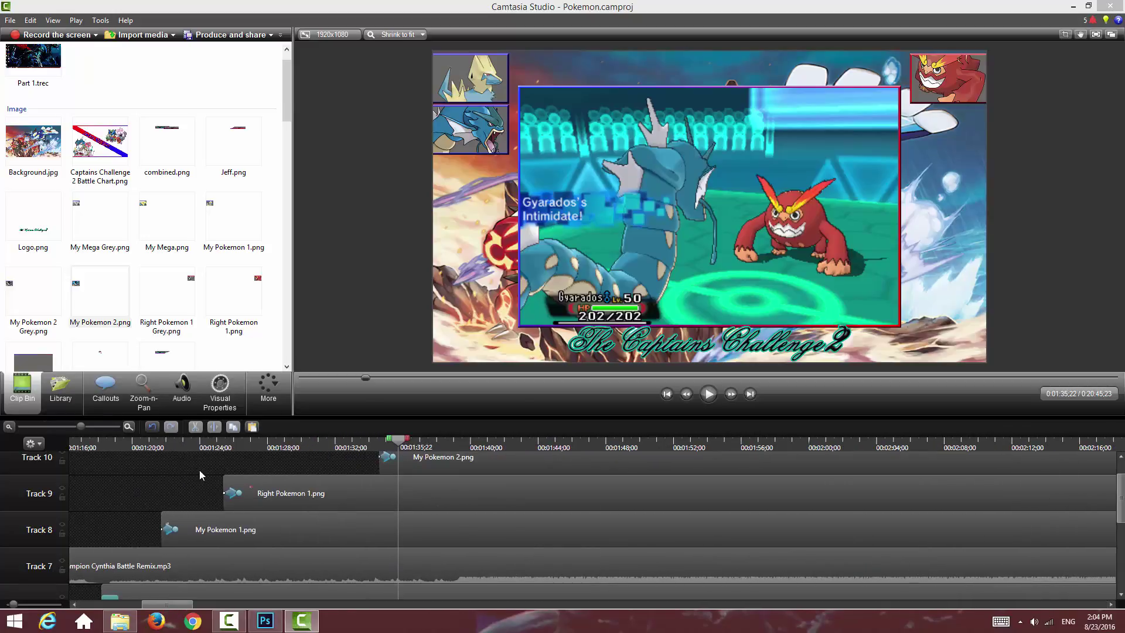
scroll(211, 486, "up", 2)
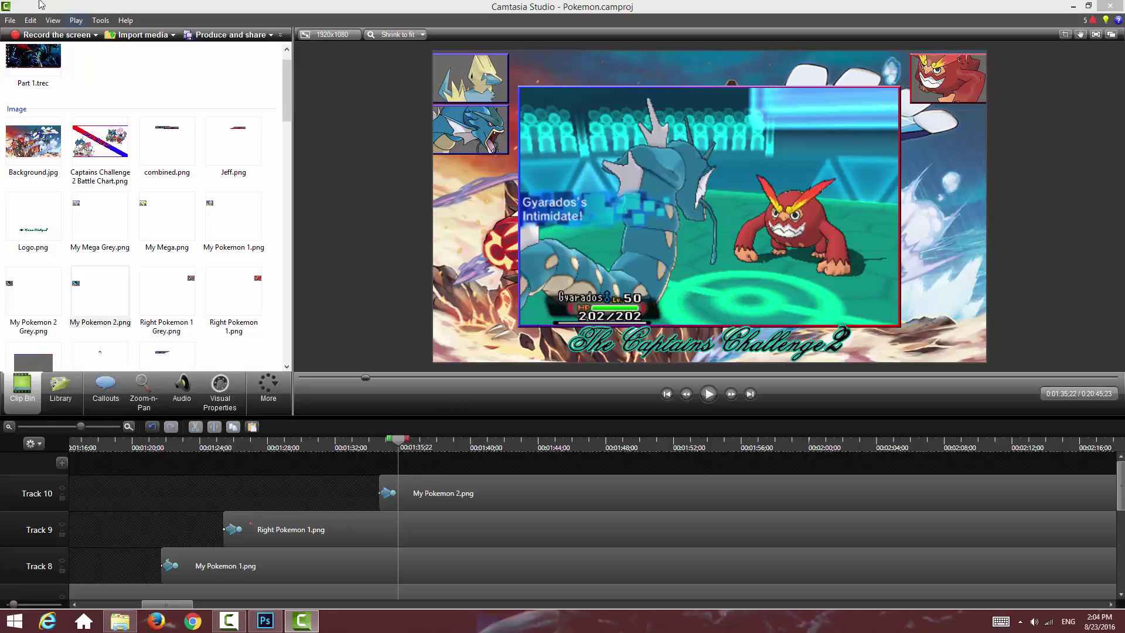
left_click(10, 20)
left_click(38, 77)
Step: Move the My Pokemon 2.png clip up to Track 12, leaving Tracks 10 and 11 free
left_click_drag(287, 85, 286, 76)
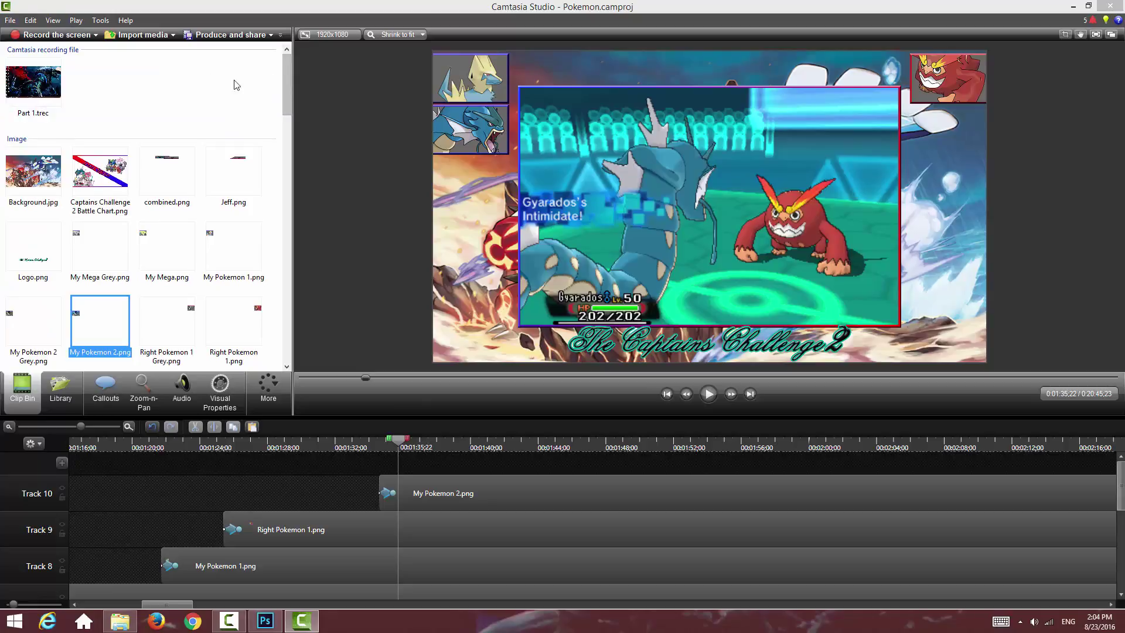
scroll(193, 135, "down", 3)
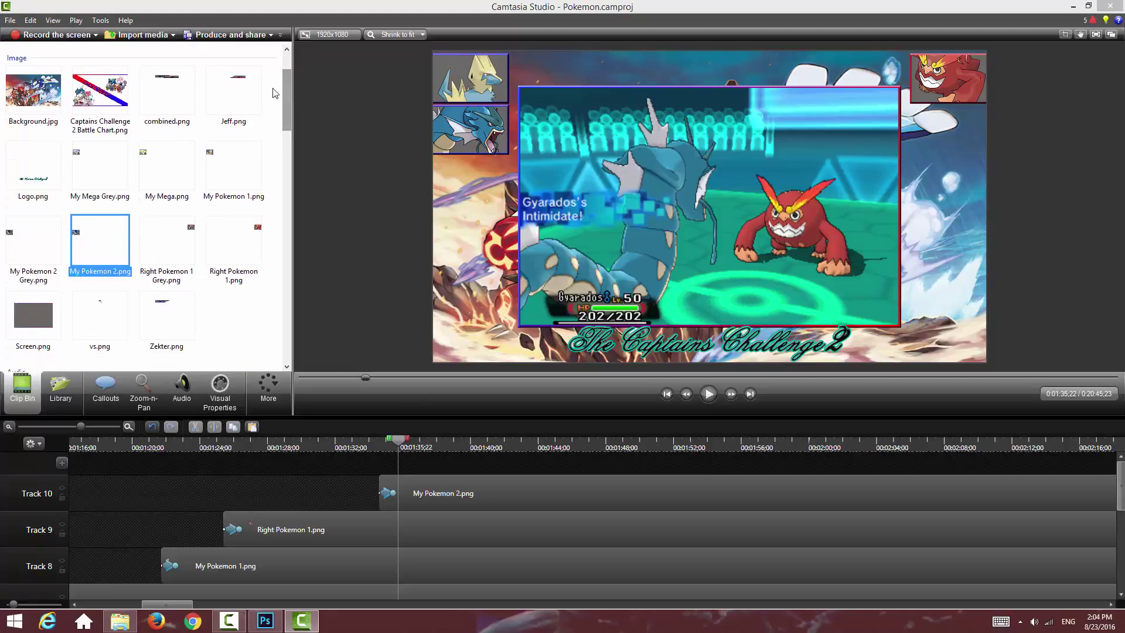
left_click_drag(403, 443, 434, 465)
Step: Place the red-framed name plate on Track 10 at 0:01:27;04 and animate it sliding in from the right to its original position
left_click_drag(318, 457, 244, 470)
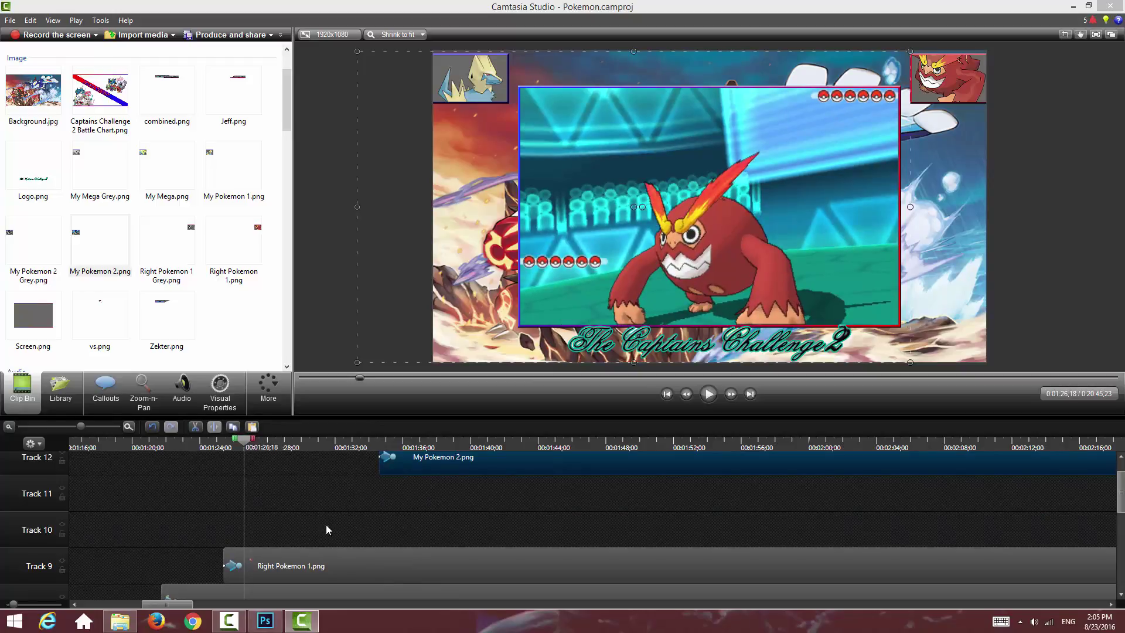
scroll(302, 492, "down", 1)
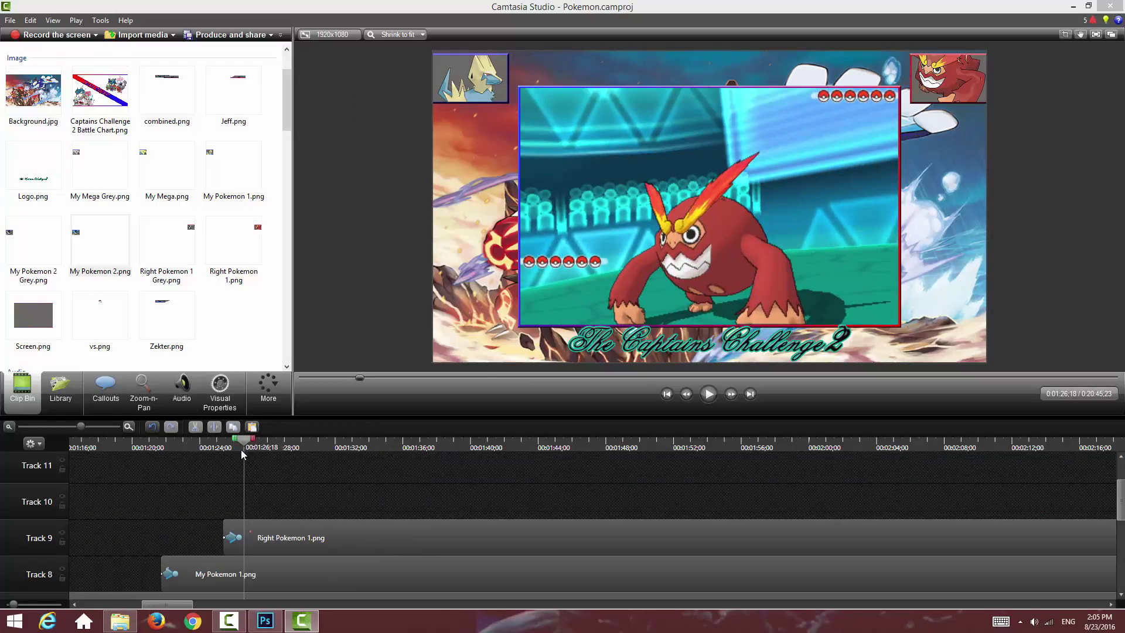
left_click_drag(247, 447, 254, 453)
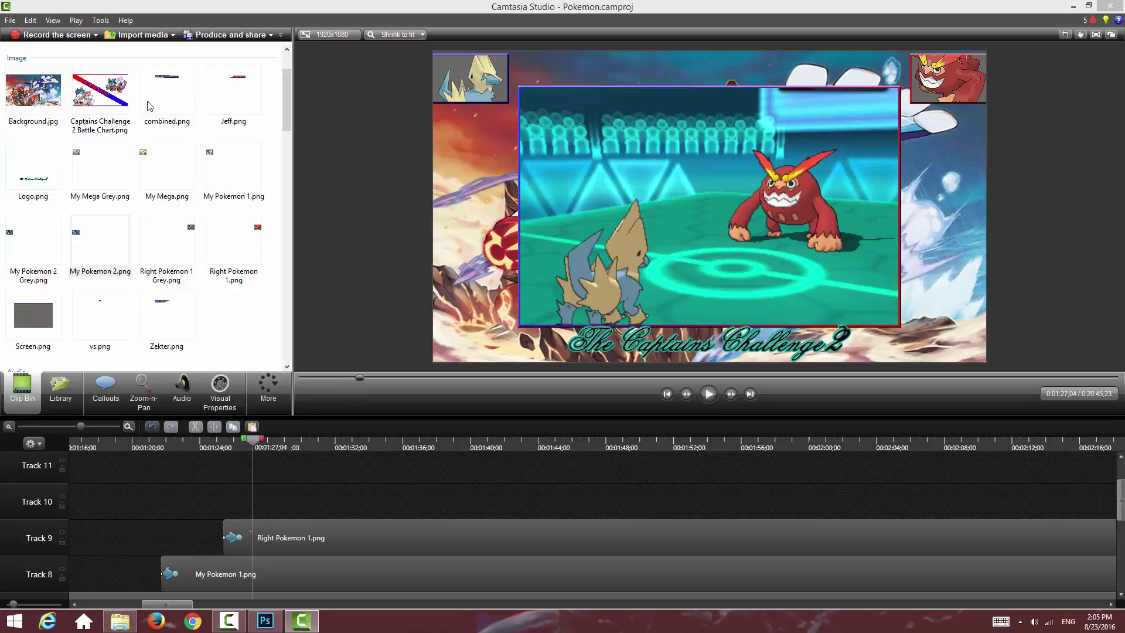
left_click_drag(233, 91, 246, 347)
left_click_drag(265, 482, 285, 500)
mouse_move(767, 75)
left_mouse_down()
mouse_move(842, 75)
mouse_move(770, 78)
left_mouse_up()
left_click(220, 390)
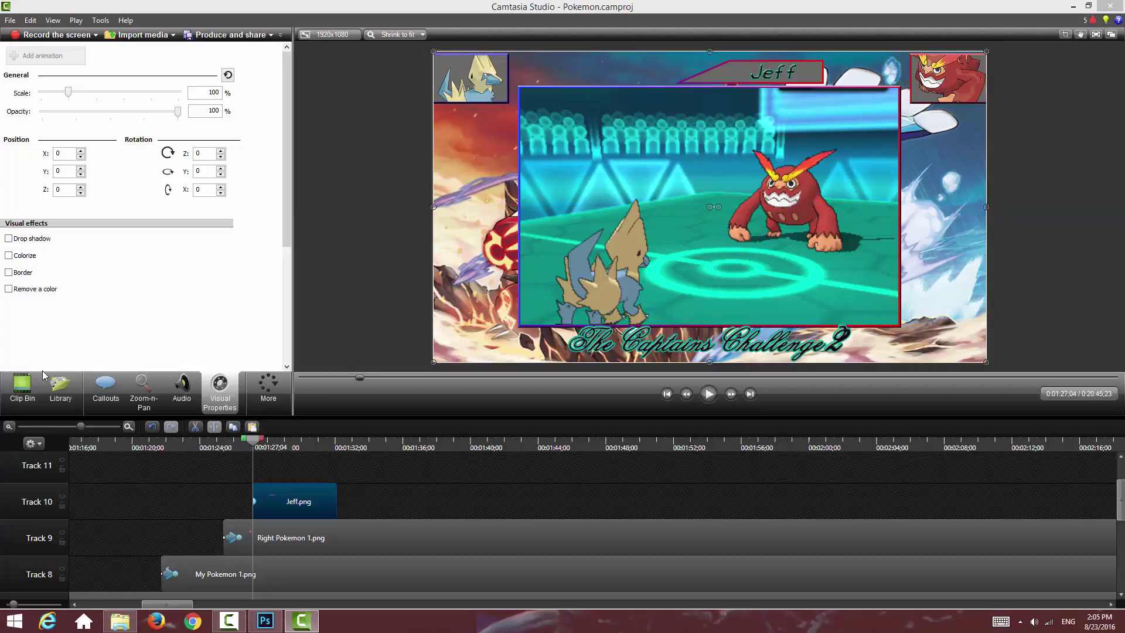
Step: Place the blue-framed name plate on Track 11 at 0:01:27;04 and animate it sliding in from the left to its original position
left_click(22, 388)
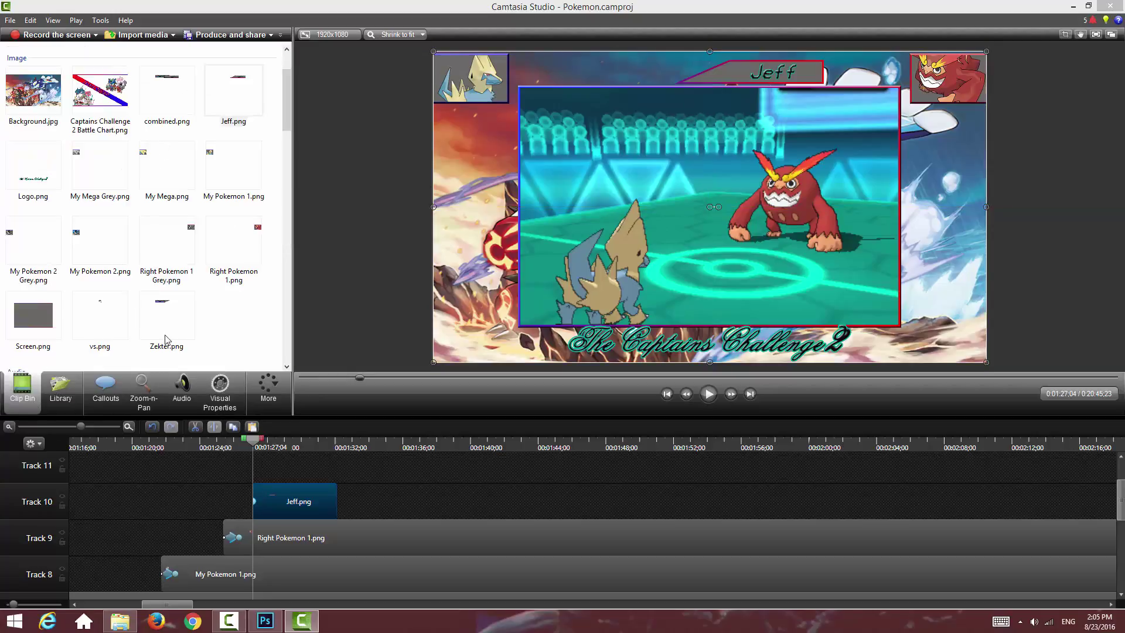
left_click_drag(167, 338, 290, 471)
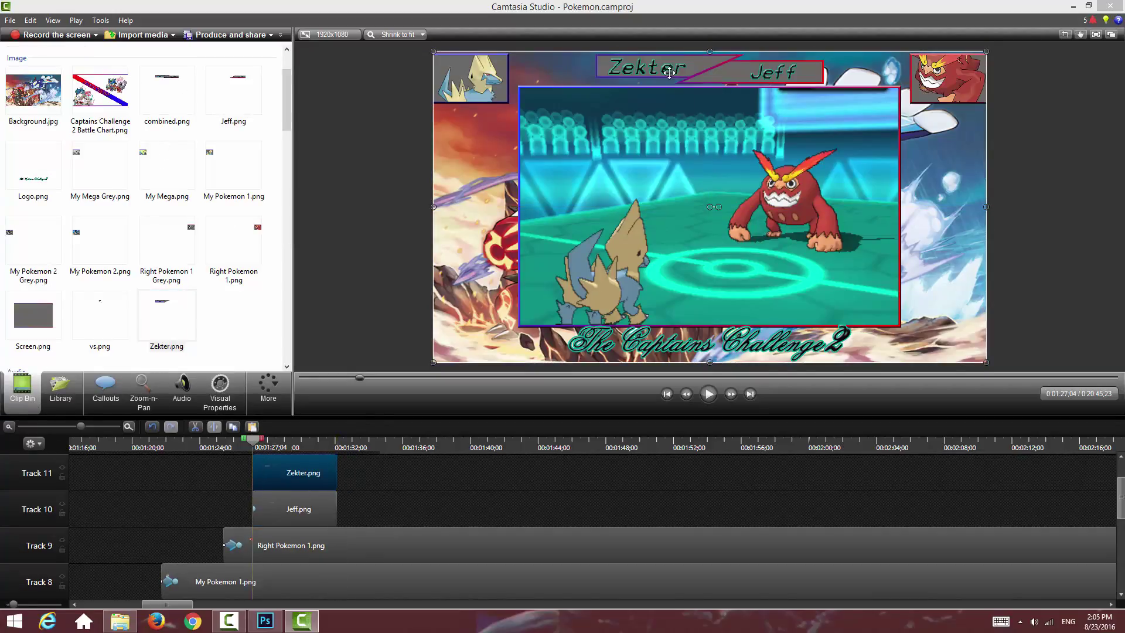
left_click_drag(670, 71, 577, 71)
left_click(219, 389)
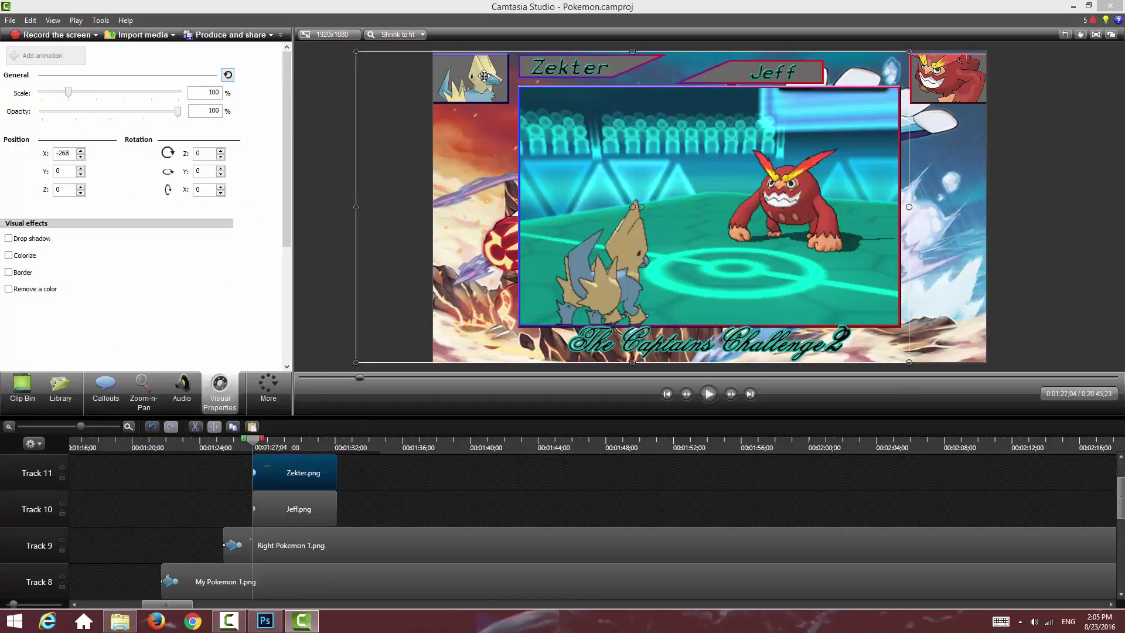
left_click_drag(484, 76, 629, 72)
Step: Stretch the slide-in animations of both name plates to the same length and play them back
left_click(110, 427)
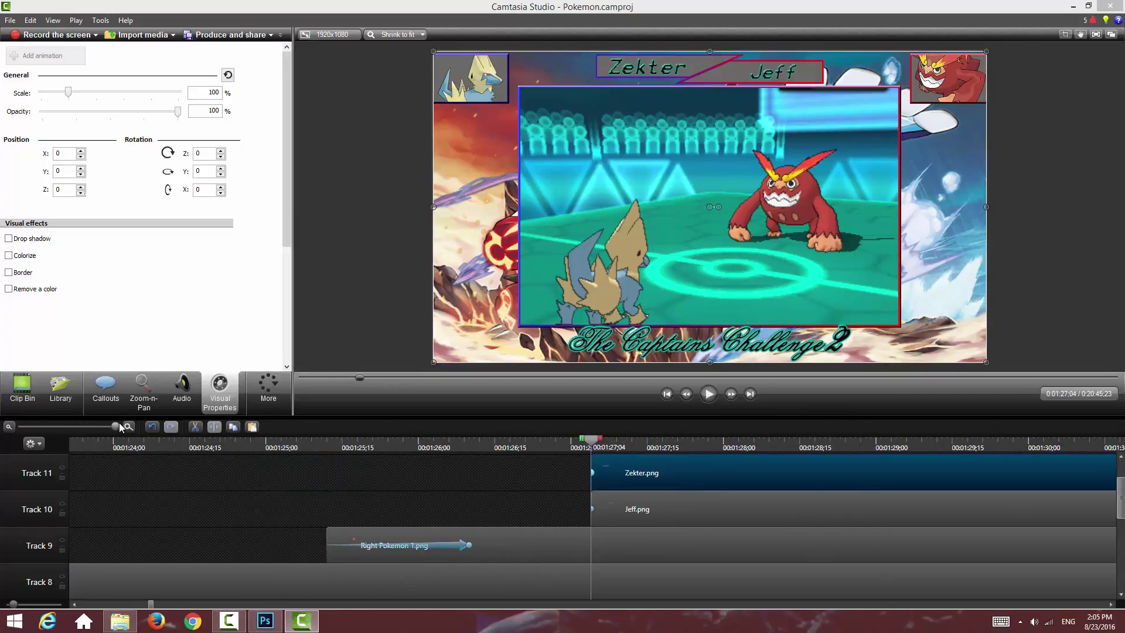
left_click_drag(593, 473, 693, 473)
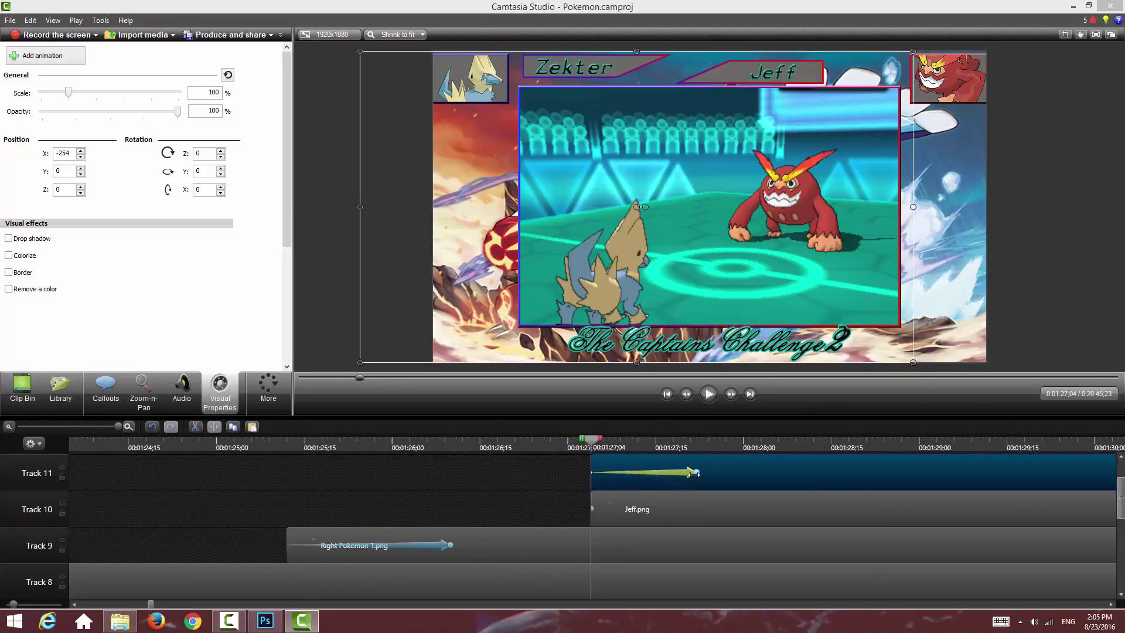
left_click_drag(589, 509, 698, 507)
left_click(701, 397)
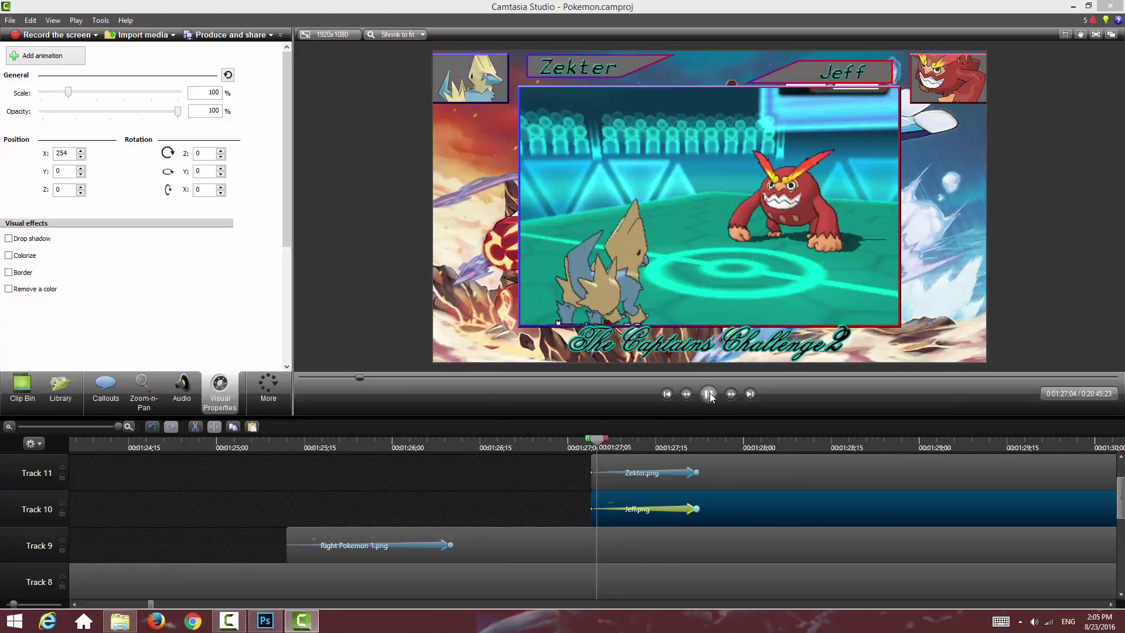
Step: Shorten the slide-in animations of both name plates by about four frames
left_click(730, 439)
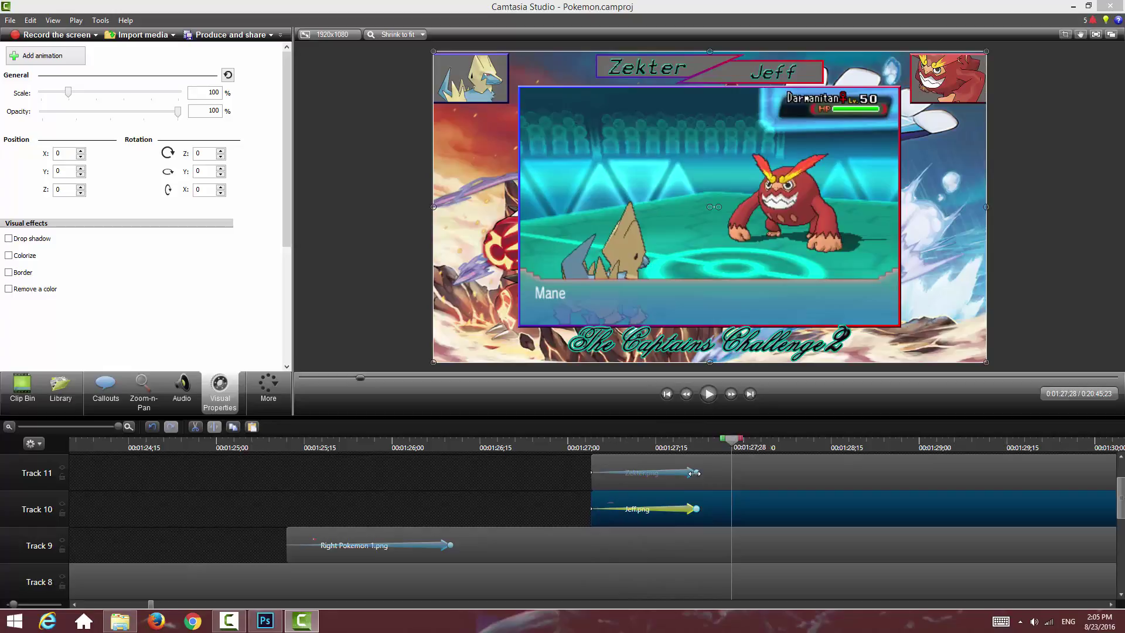
left_click_drag(694, 473, 673, 473)
left_click_drag(697, 510, 673, 508)
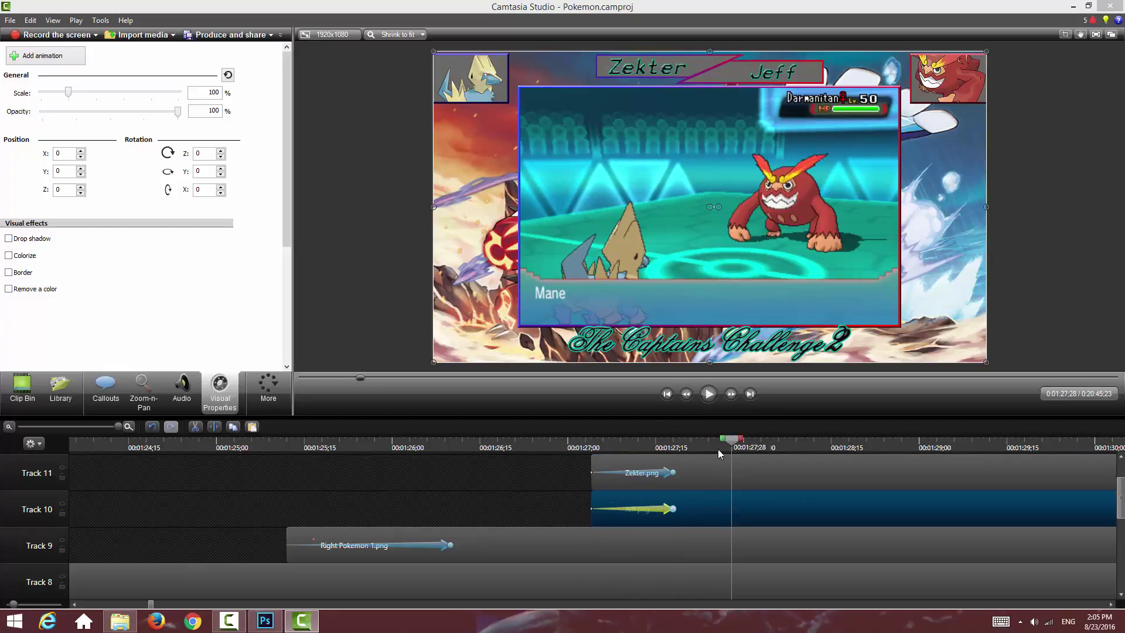
Step: Split both name plate clips at 0:01:27;20 and delete the parts after the split
left_click(684, 453)
left_click_drag(698, 458, 703, 554)
left_click(215, 428)
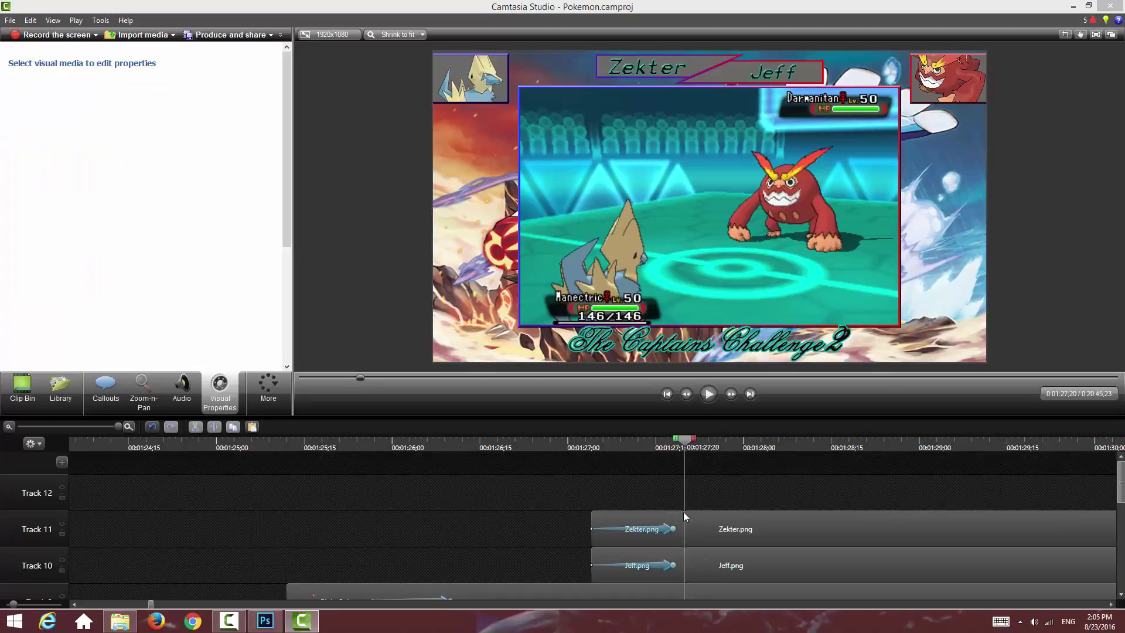
left_click(720, 523)
key("Delete")
left_click(717, 555)
key("Delete")
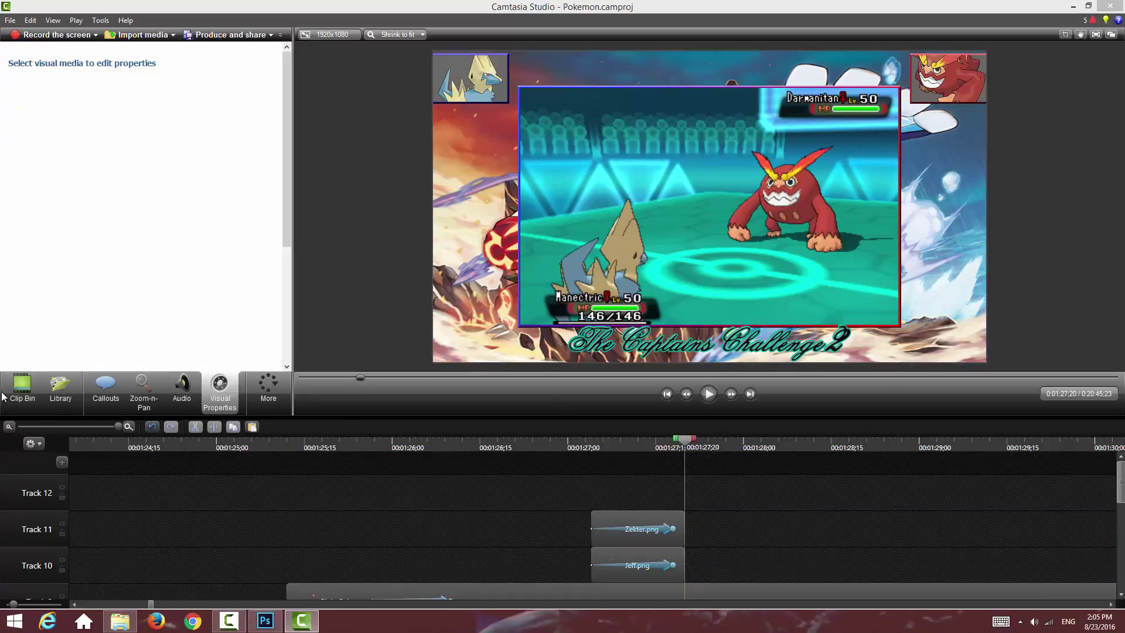
Step: Place combined.png on Track 10 and vs.png on Track 11 directly after the name plate clips at 0:01:27;20
left_click(22, 390)
left_click_drag(167, 92, 742, 588)
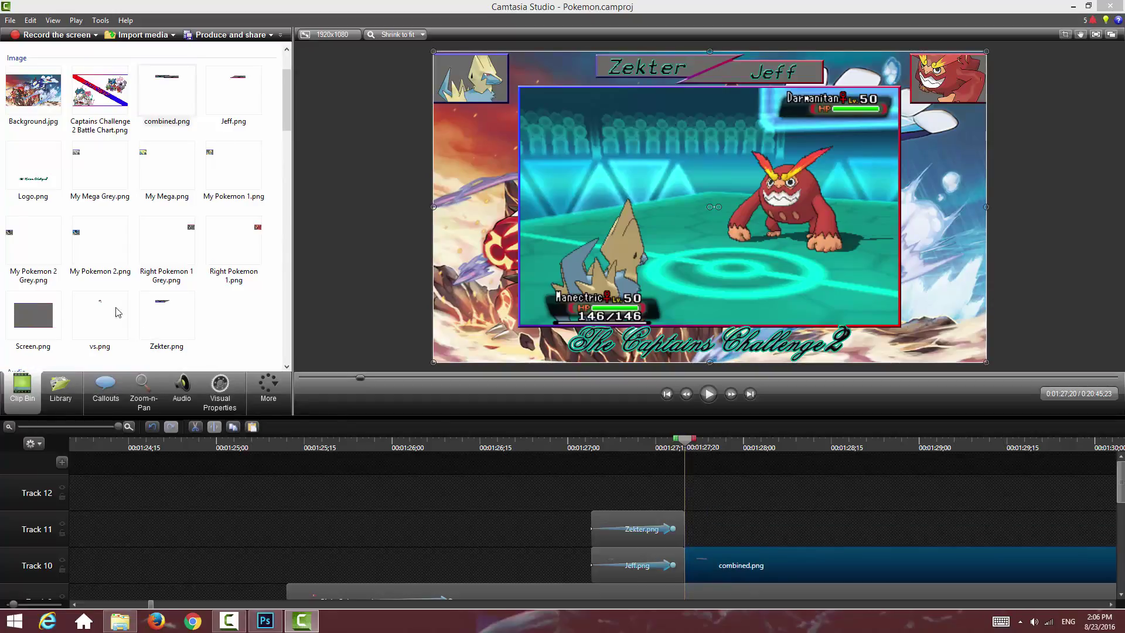
left_click_drag(105, 315, 722, 530)
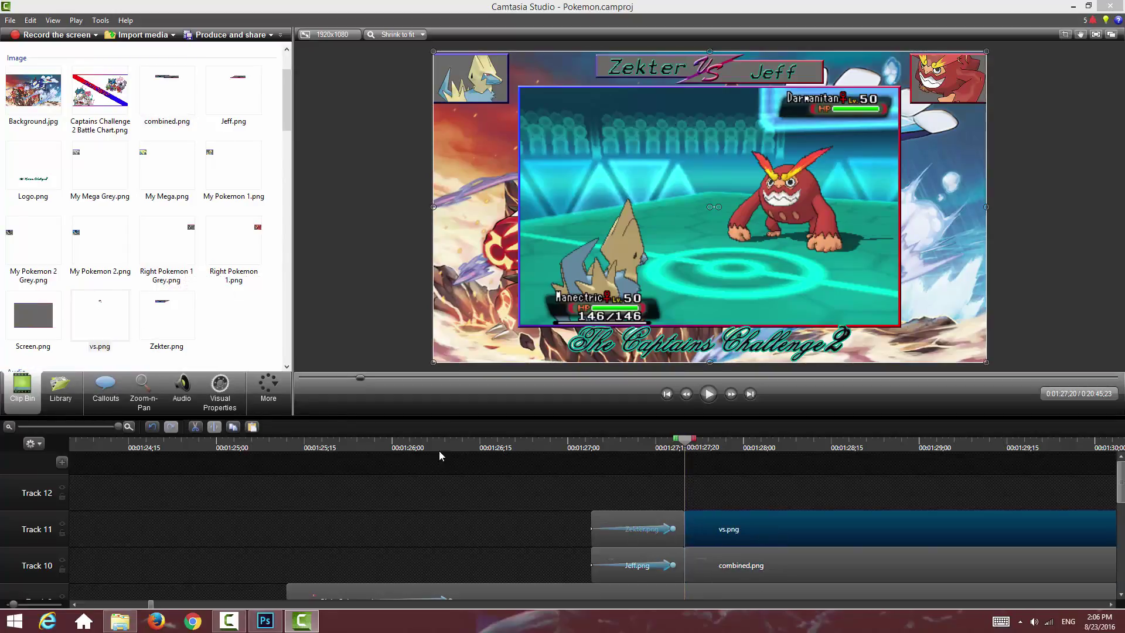
Step: Add Glow transitions from the name plates to combined.png and vs.png and shorten both to the same length
left_click(232, 392)
left_click(267, 388)
left_click(270, 407)
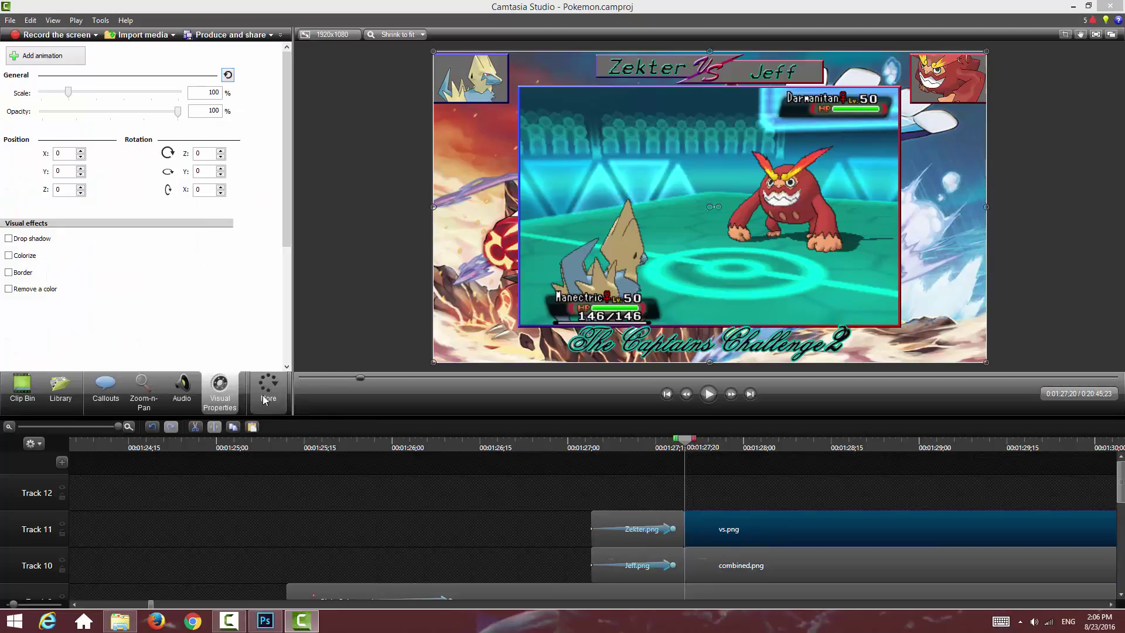
left_click_drag(206, 185, 685, 564)
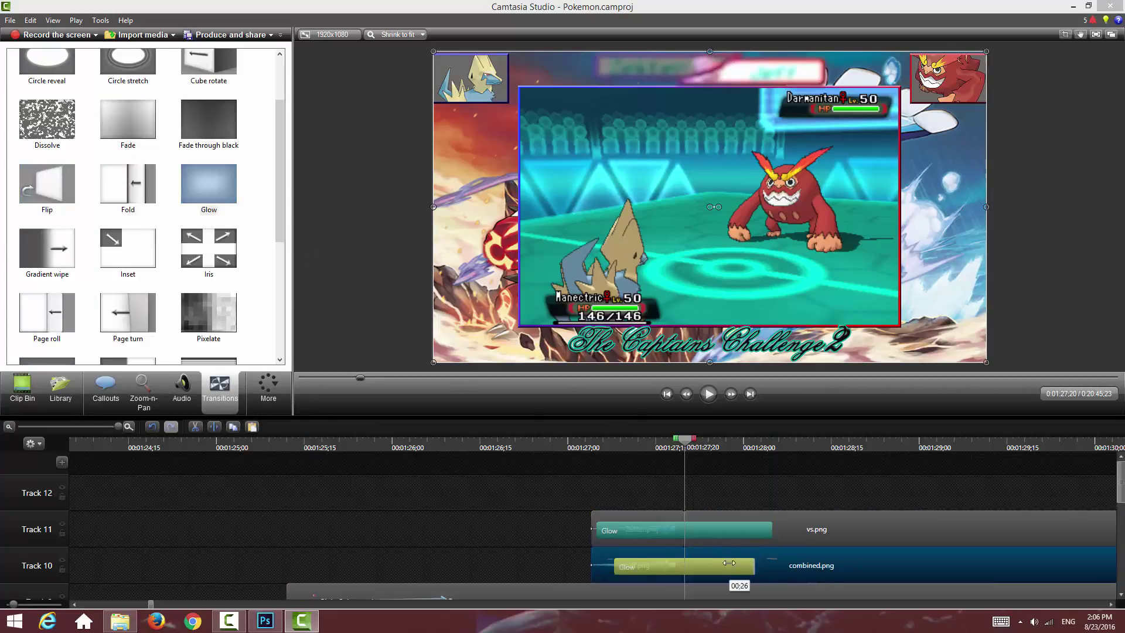
left_click_drag(756, 564, 713, 529)
left_click(735, 529)
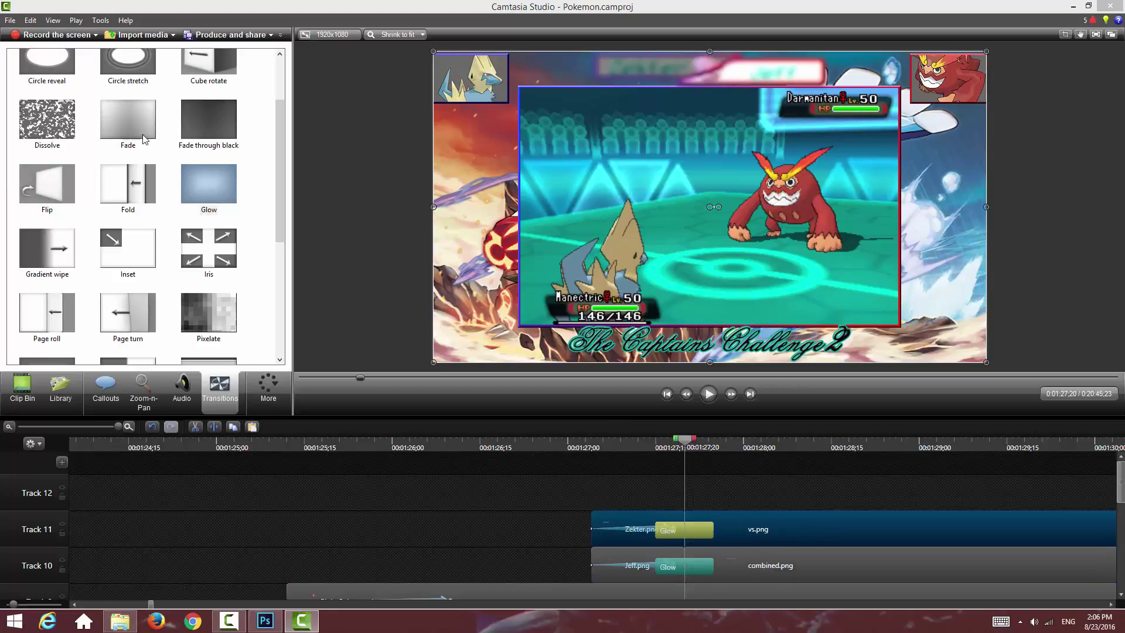
Step: Add Fade transitions to the start of both name plate clips, each about 8 frames long
left_click_drag(145, 139, 637, 534)
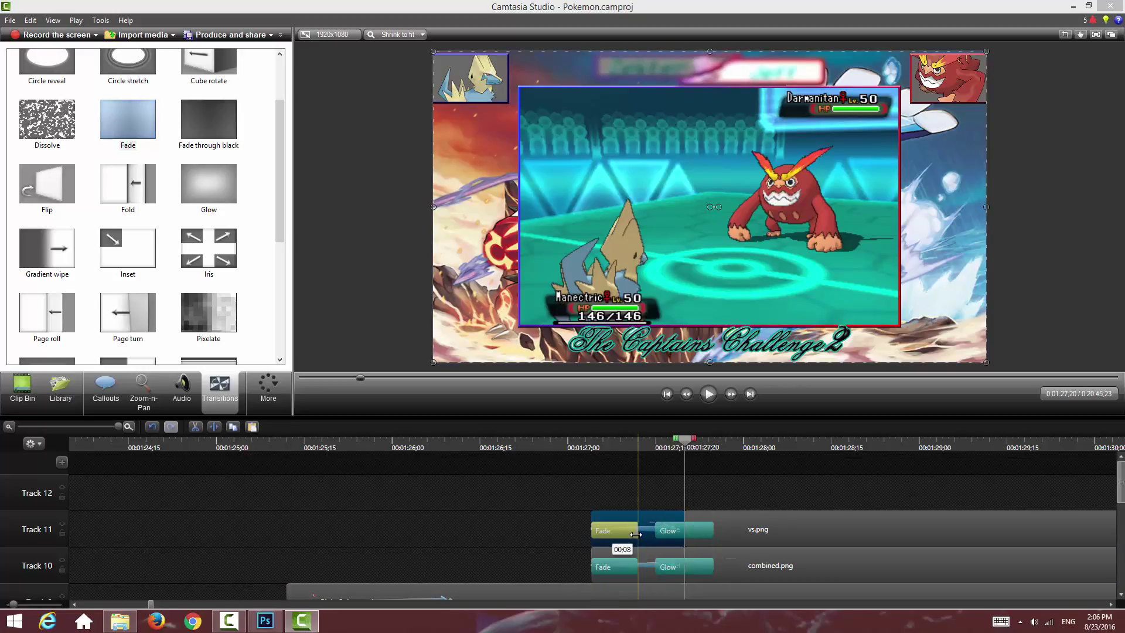
Step: Preview the name plate transitions from 0:01:27;03 to 0:01:28;00
left_click(585, 444)
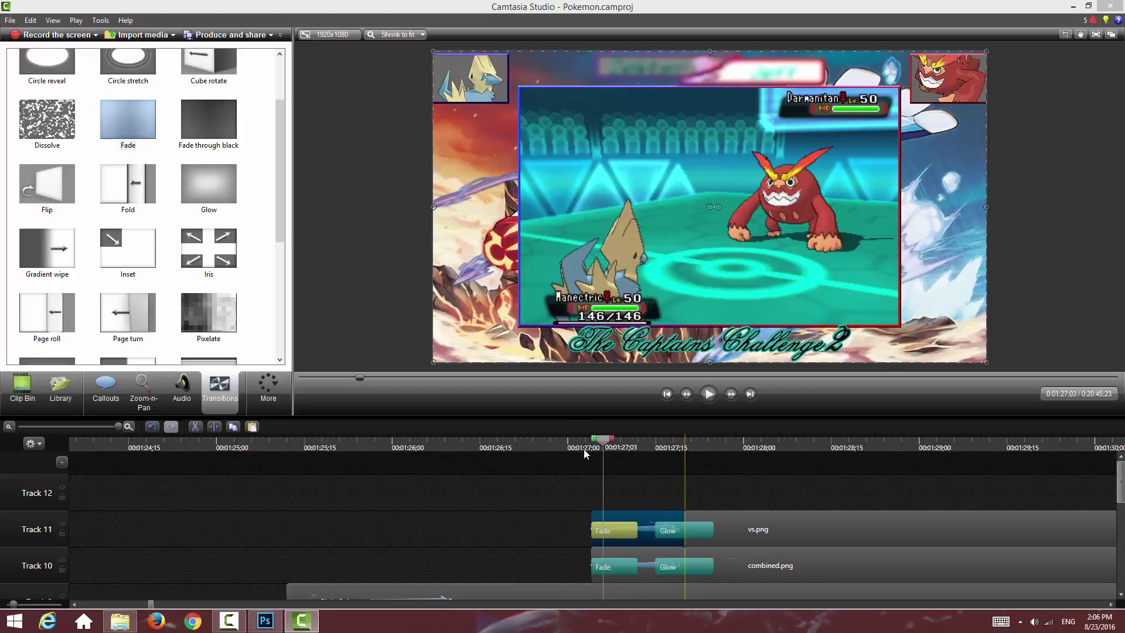
left_click(709, 393)
left_click(735, 491)
mouse_move(790, 440)
left_mouse_down()
mouse_move(589, 481)
mouse_move(743, 494)
left_mouse_up()
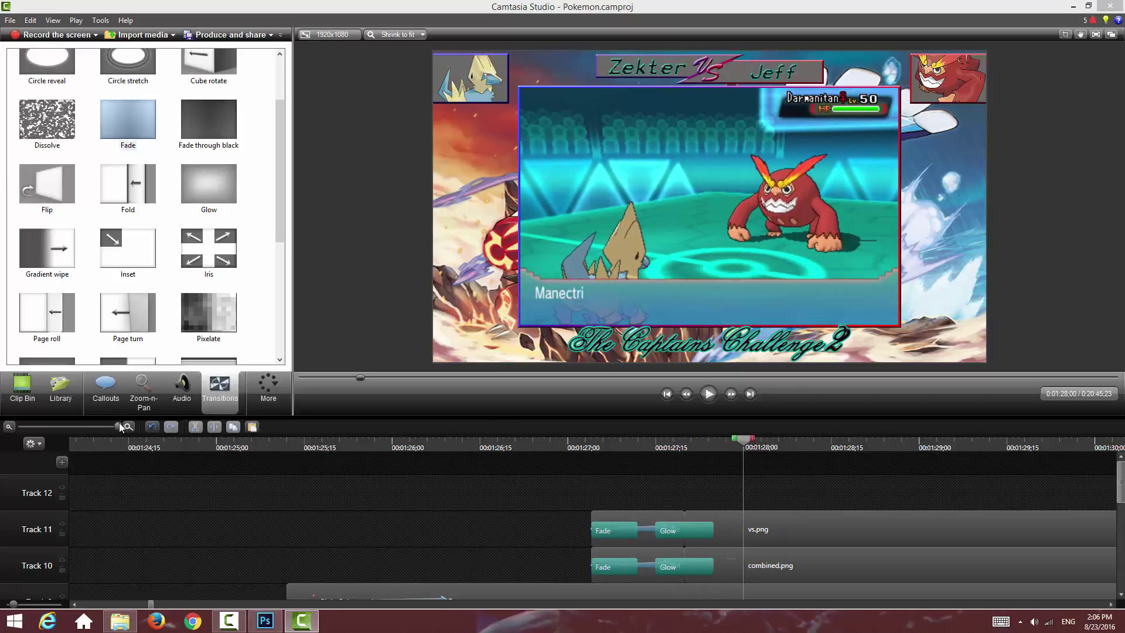
Step: Add Random dissolve transitions to the ends of the vs.png and combined.png clips
left_click_drag(115, 424, 104, 425)
left_click_drag(98, 425, 69, 430)
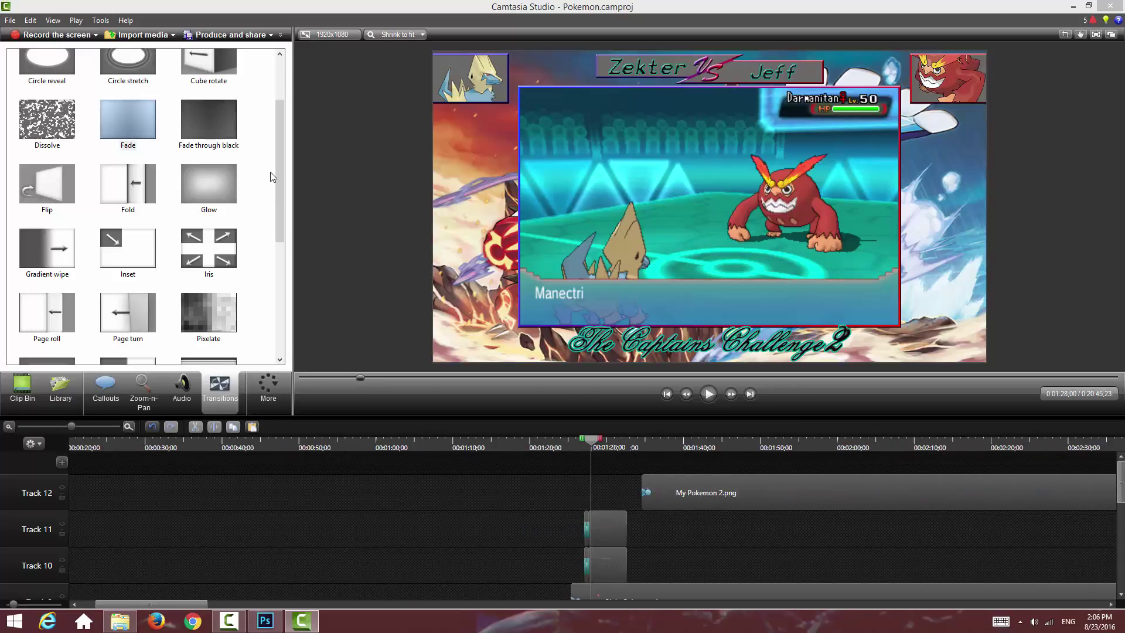
scroll(274, 181, "down", 3)
left_click_drag(47, 261, 530, 489)
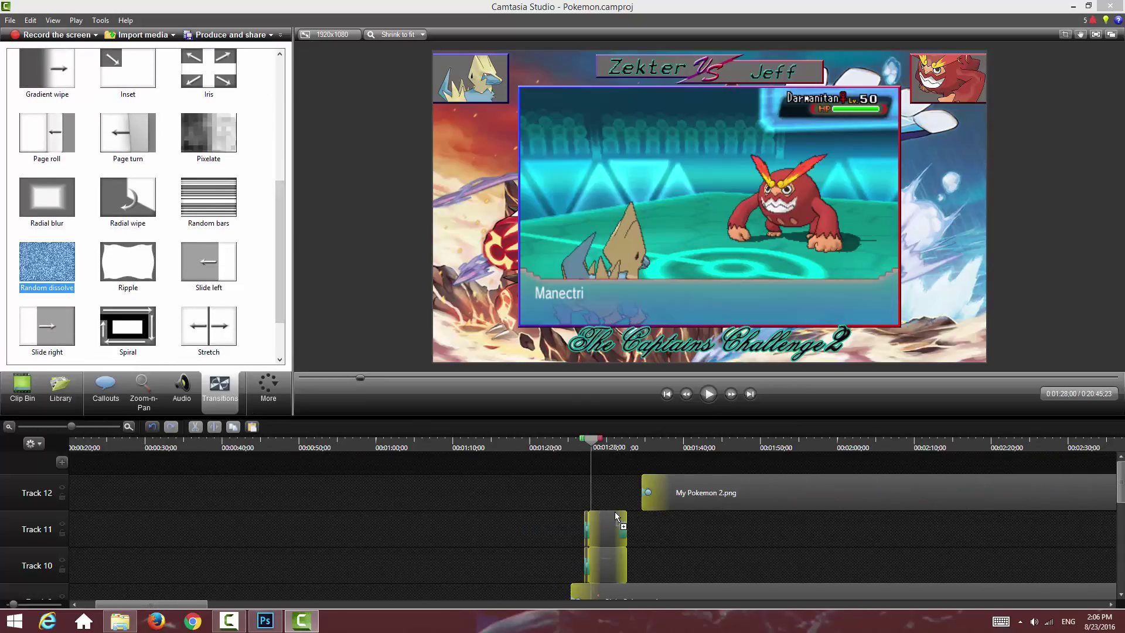
left_click_drag(617, 516, 618, 519)
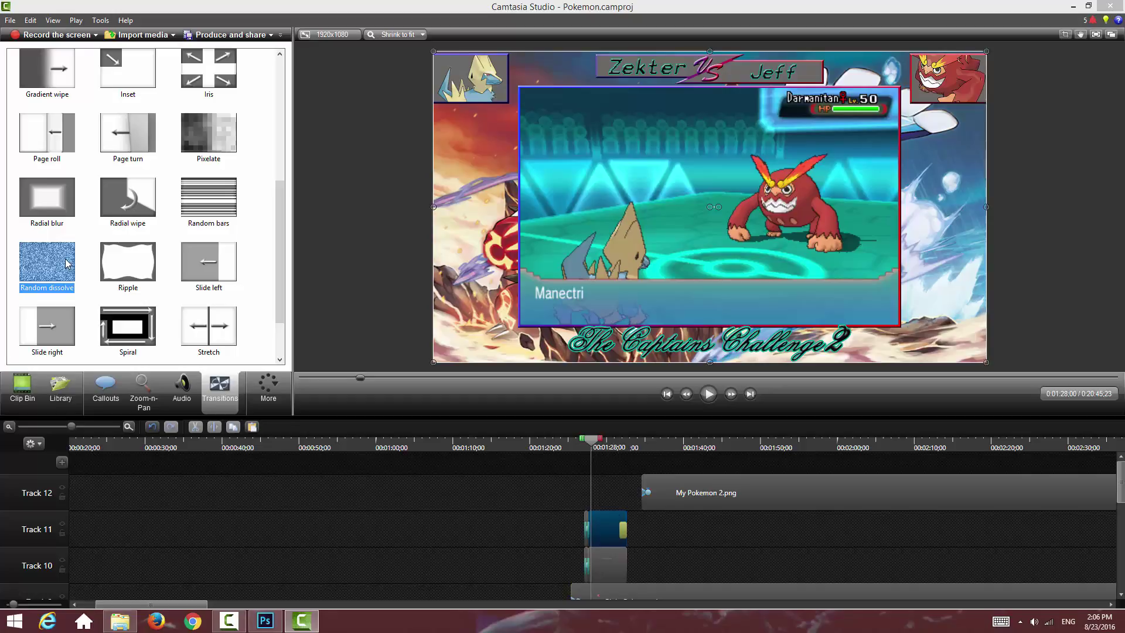
left_click_drag(68, 263, 620, 566)
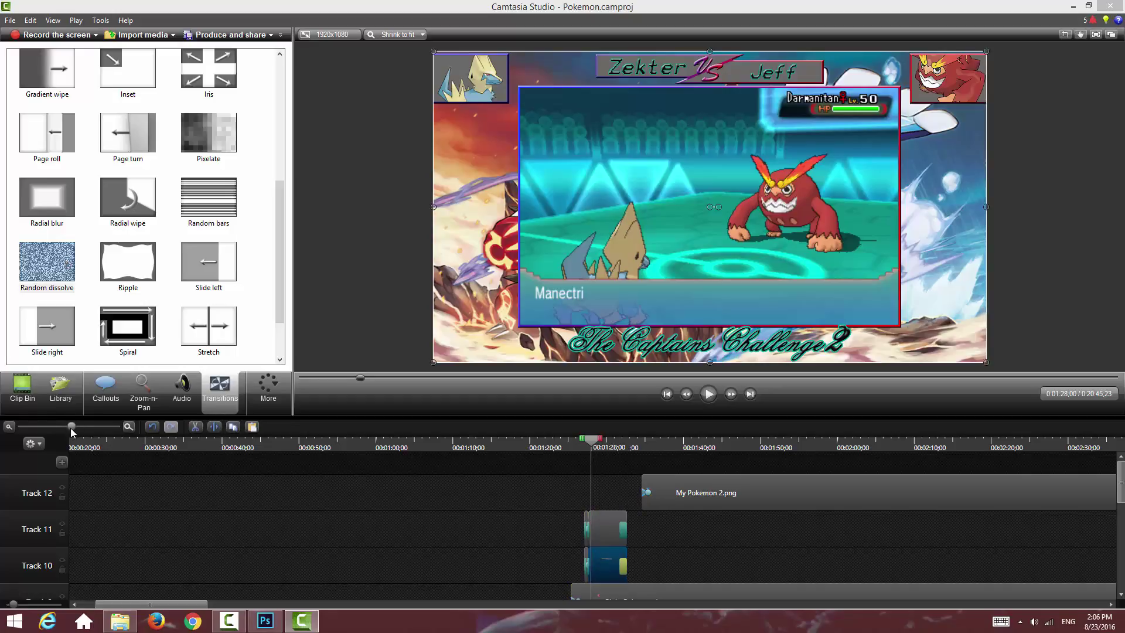
Step: Extend vs.png and combined.png on Tracks 11 and 10 so both end level with My Pokemon 2.png, just after 0:18:00
left_click_drag(70, 428, 53, 428)
left_click_drag(216, 514, 643, 515)
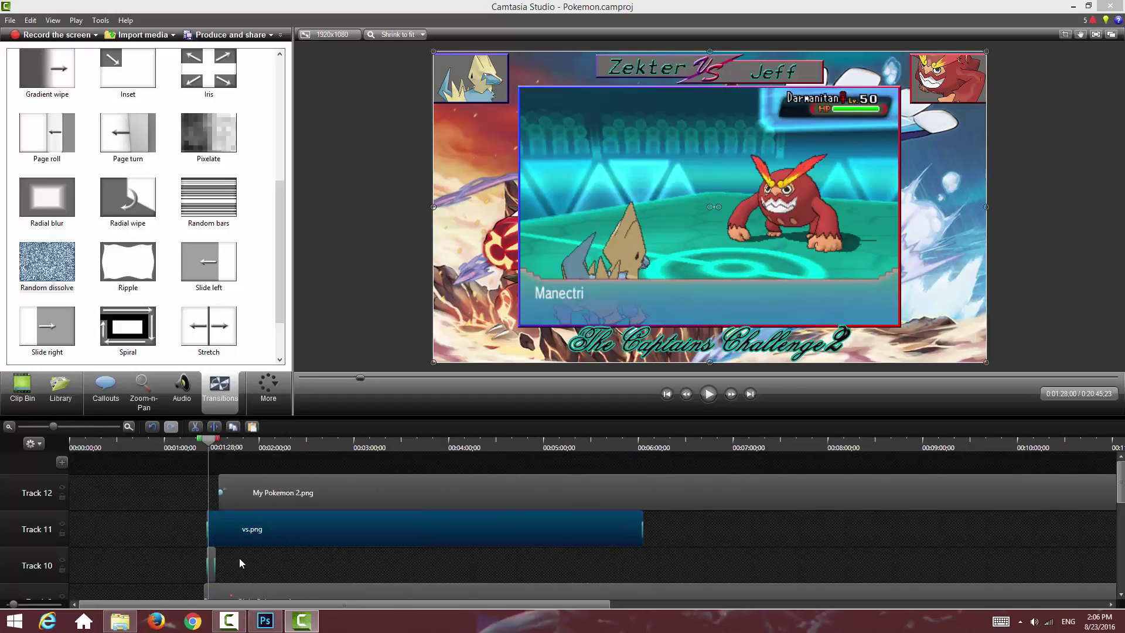
left_click_drag(215, 550, 648, 551)
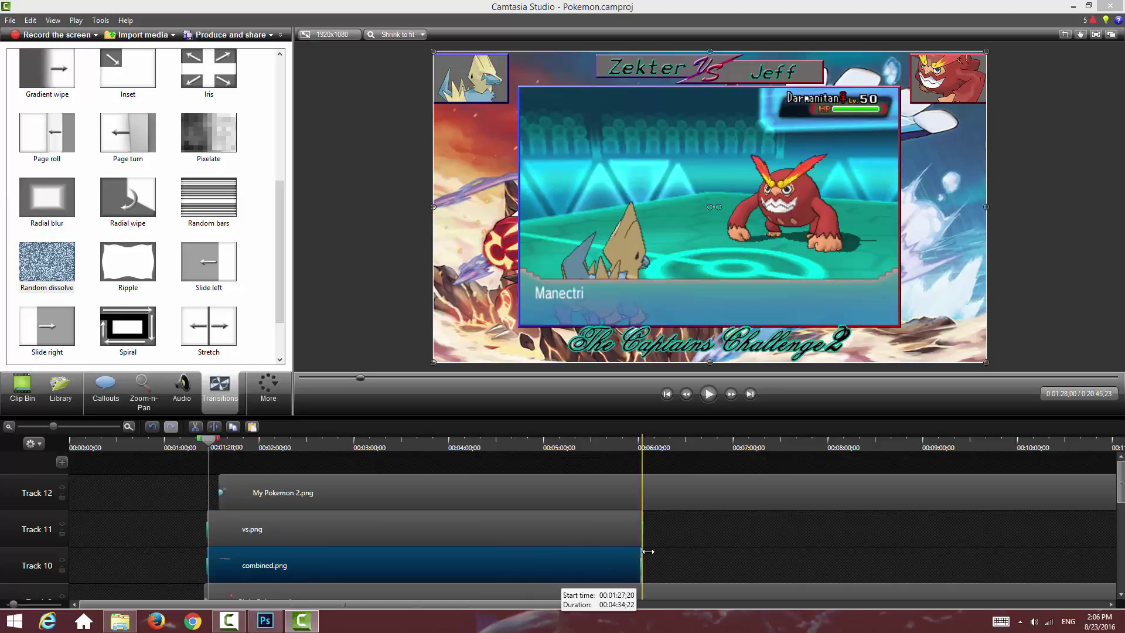
left_click_drag(54, 431, 49, 436)
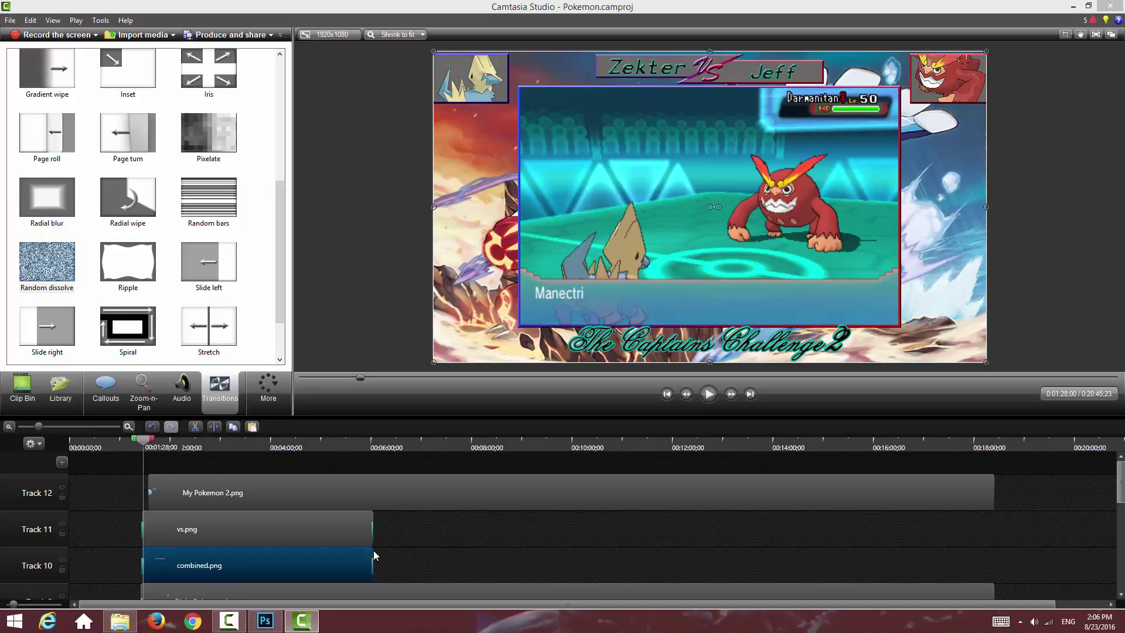
left_click_drag(372, 550, 995, 560)
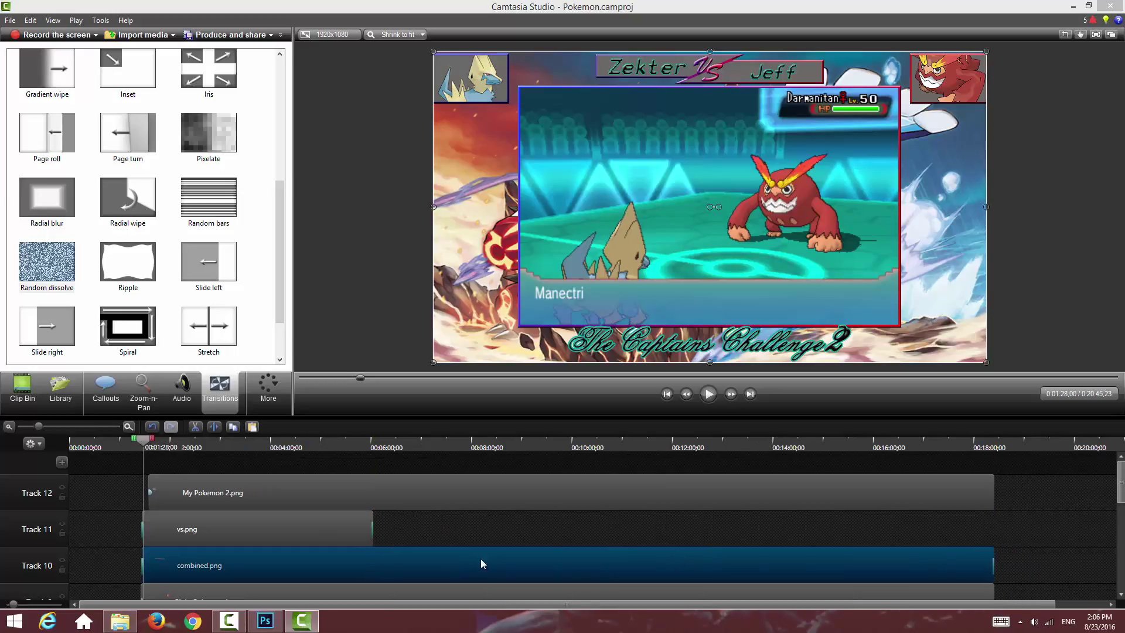
left_click_drag(372, 515, 1007, 523)
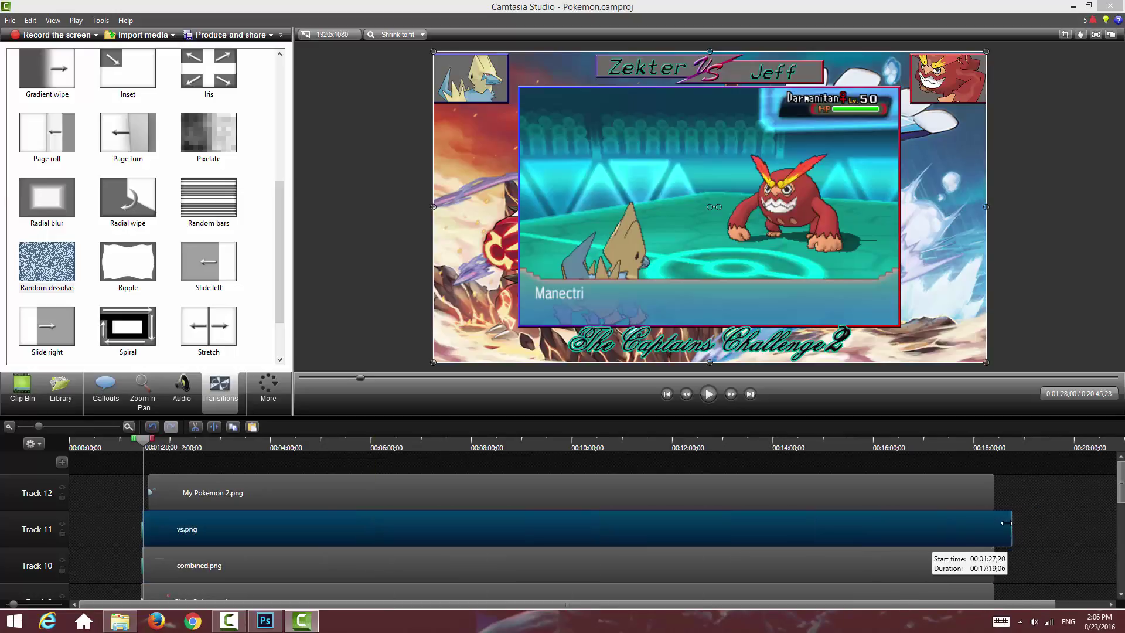
left_click(1053, 537)
scroll(1055, 536, "down", 3)
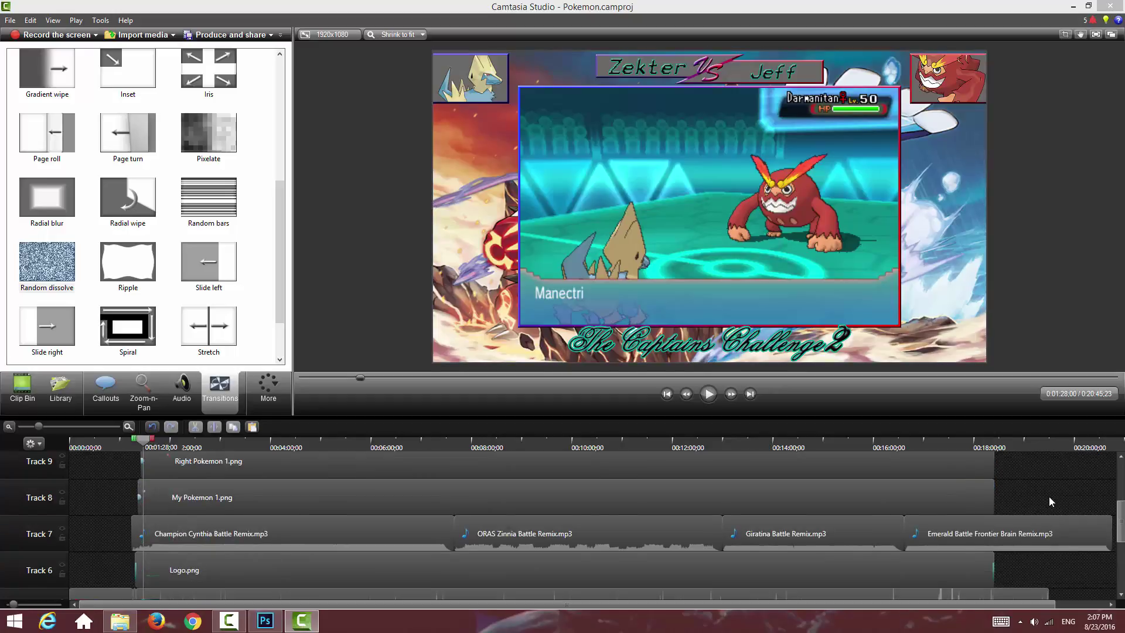
scroll(1038, 501, "up", 3)
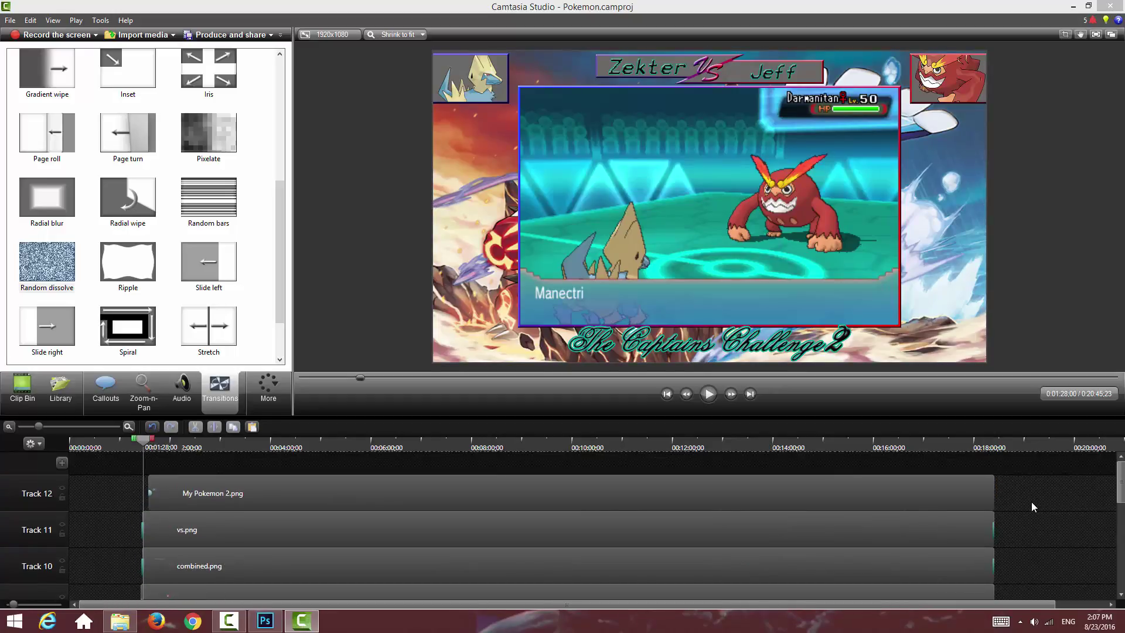
Step: Look through the battle footage up to 0:01:48;18 for the opponent's next Pokemon
left_click(24, 392)
left_click_drag(41, 431, 67, 428)
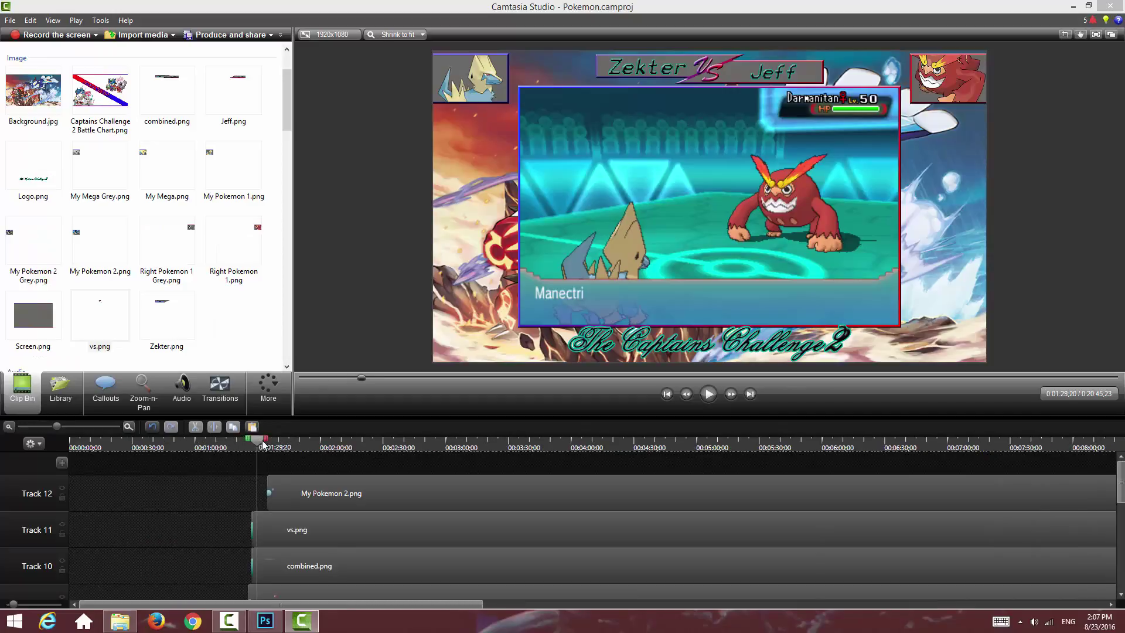
left_click_drag(262, 444, 268, 446)
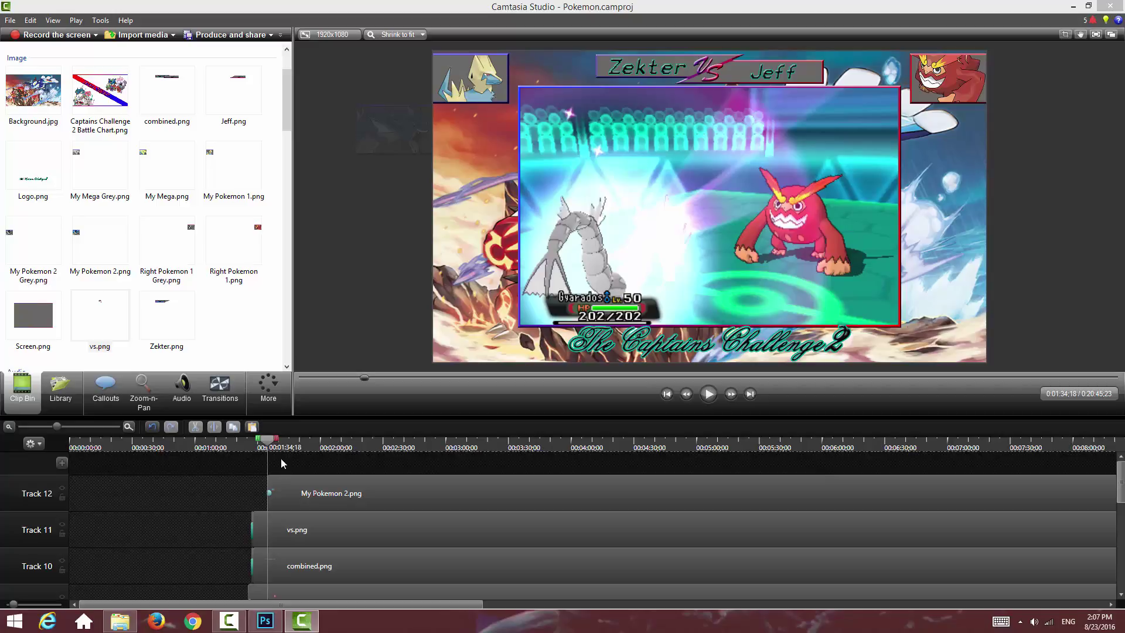
left_click_drag(270, 443, 304, 471)
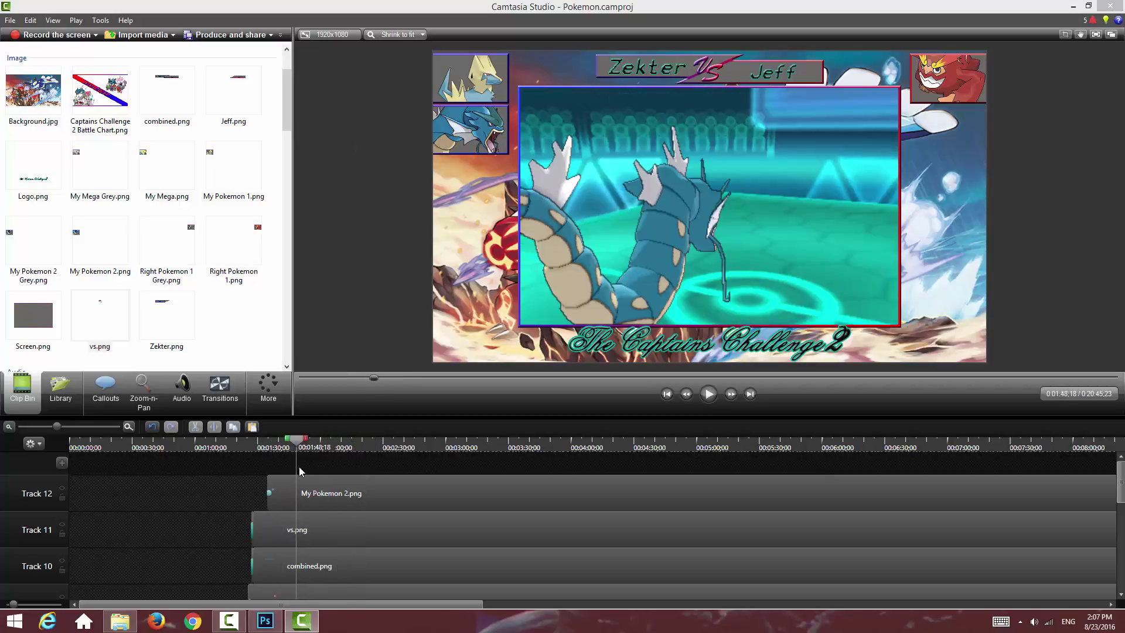
Step: Switch to Photoshop, delete the Black & White 1 layer and leave only the Right Side group's Sqaure 2 frame visible
left_click(265, 621)
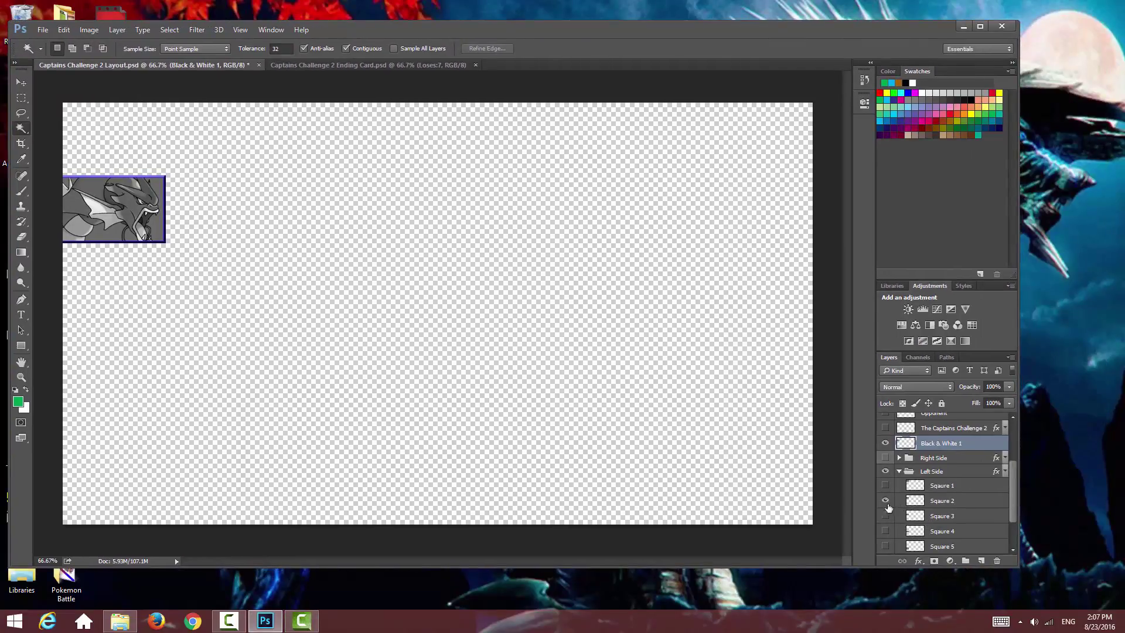
left_click(886, 459)
key("Delete")
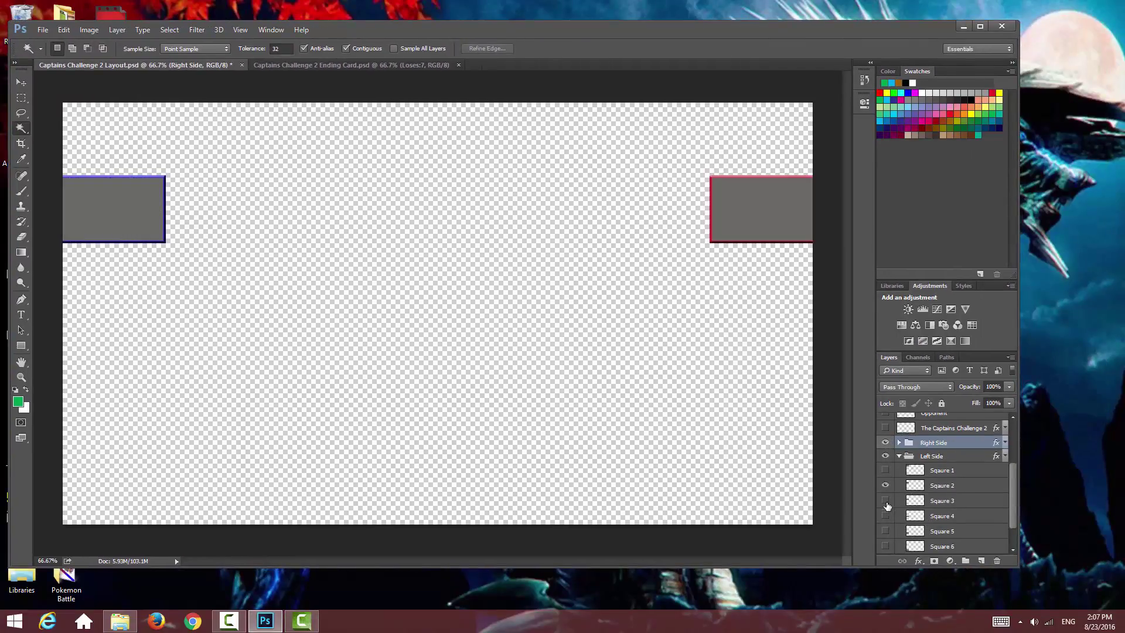
left_click(885, 500)
left_click(886, 486)
left_click(899, 457)
left_click(929, 517)
left_click(885, 516)
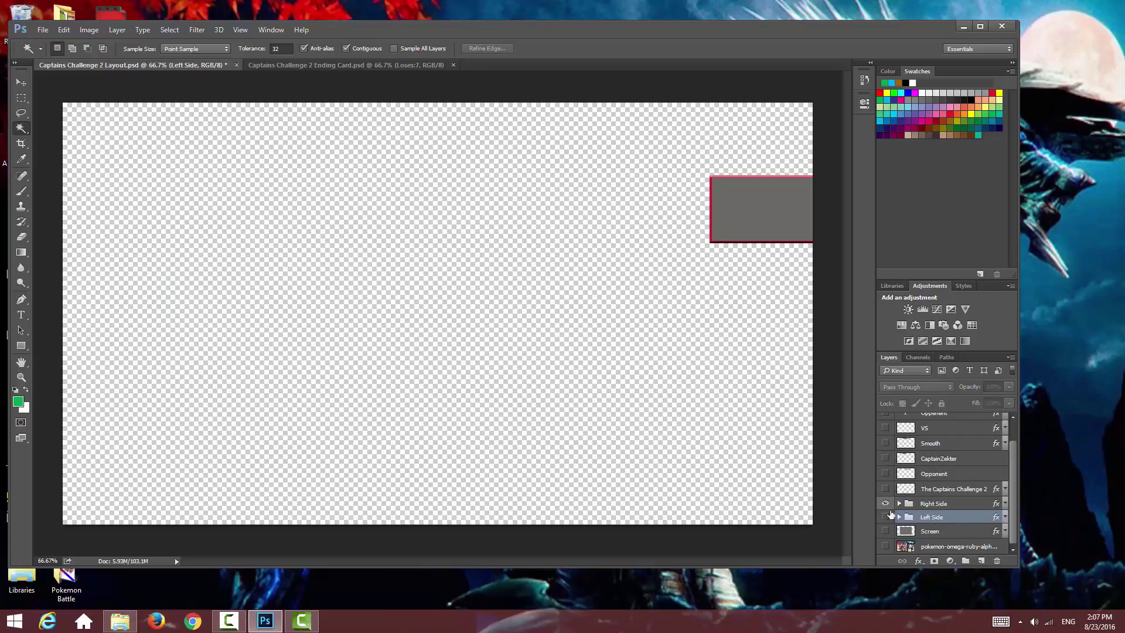
left_click(900, 503)
left_click_drag(722, 32, 808, 25)
left_click(1014, 481)
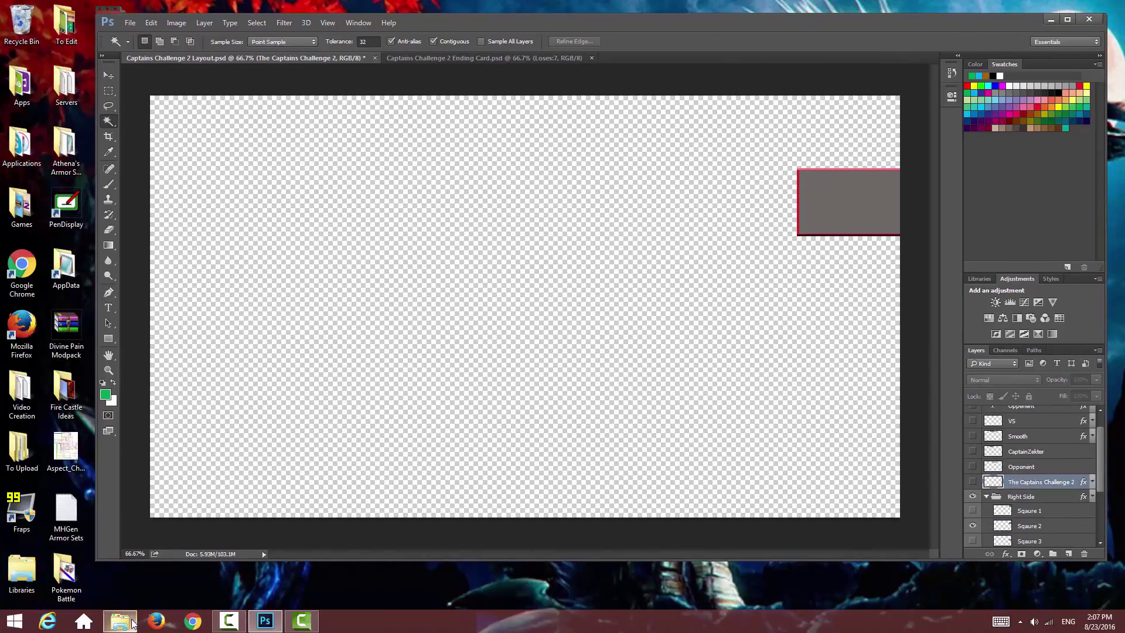
Step: Place the Jelicent Female image in the layout, enlarged and positioned over the red frame
left_click(120, 621)
left_click_drag(409, 124, 246, 170)
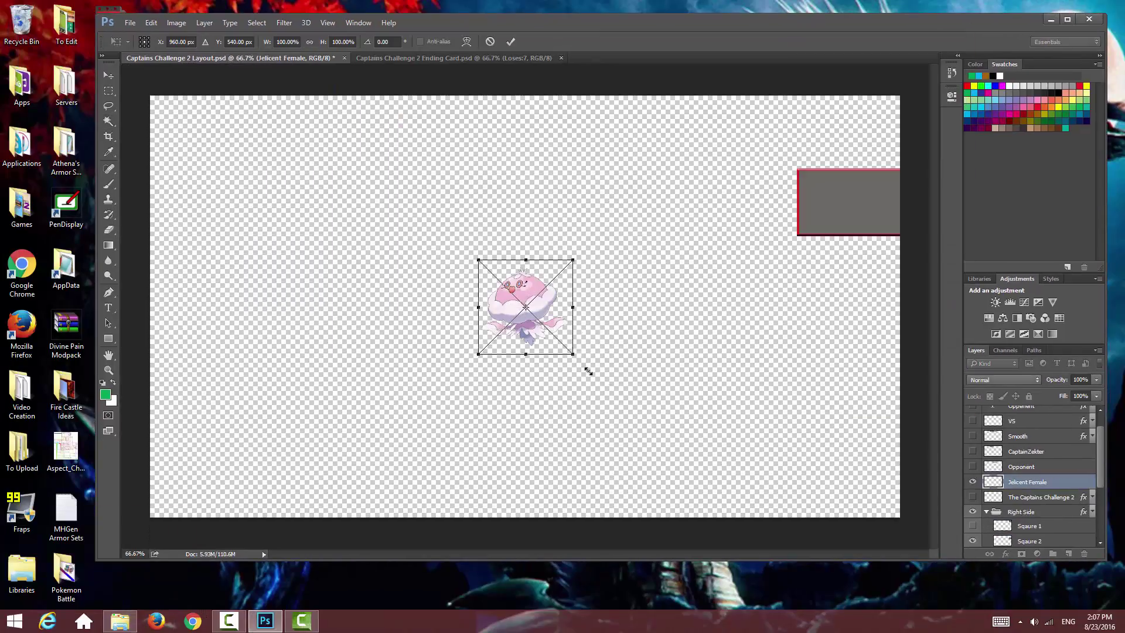
left_click_drag(572, 354, 627, 409)
left_click_drag(554, 346, 844, 227)
left_click_drag(784, 144, 803, 161)
left_click_drag(856, 244, 847, 216)
right_click(848, 216)
left_click(880, 225)
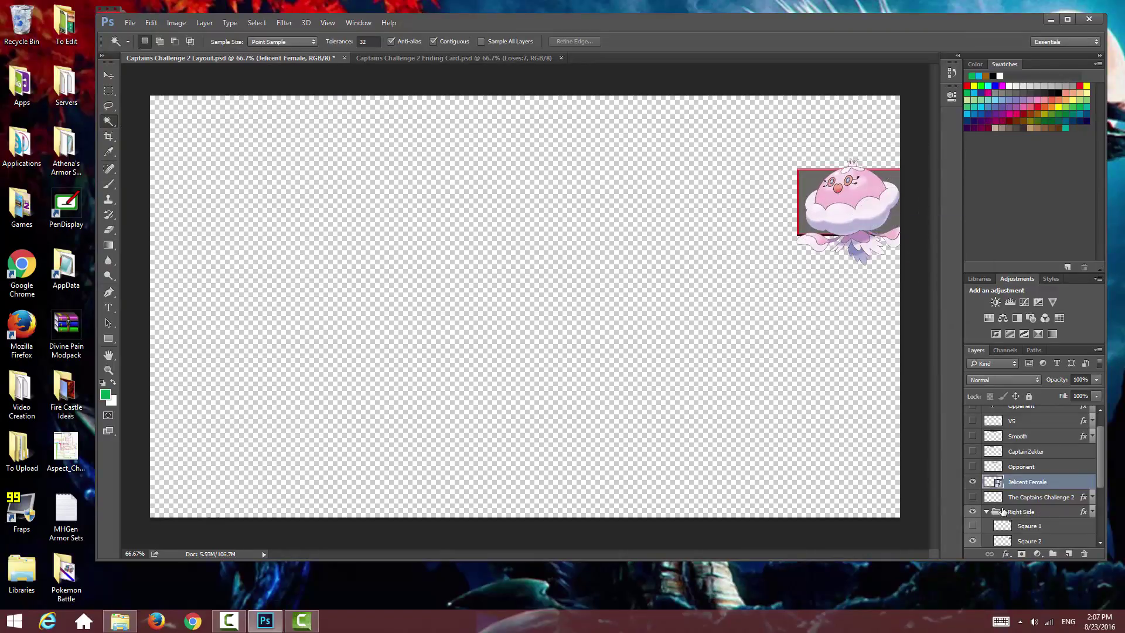
Step: Use the Sqaure 2 frame's interior to crop Jelicent Female onto a new layer, and remove the original image layer
left_click(1018, 538)
left_click(846, 201)
left_click(1027, 482)
right_click(735, 355)
left_click(778, 303)
left_click(1025, 496)
key("Delete")
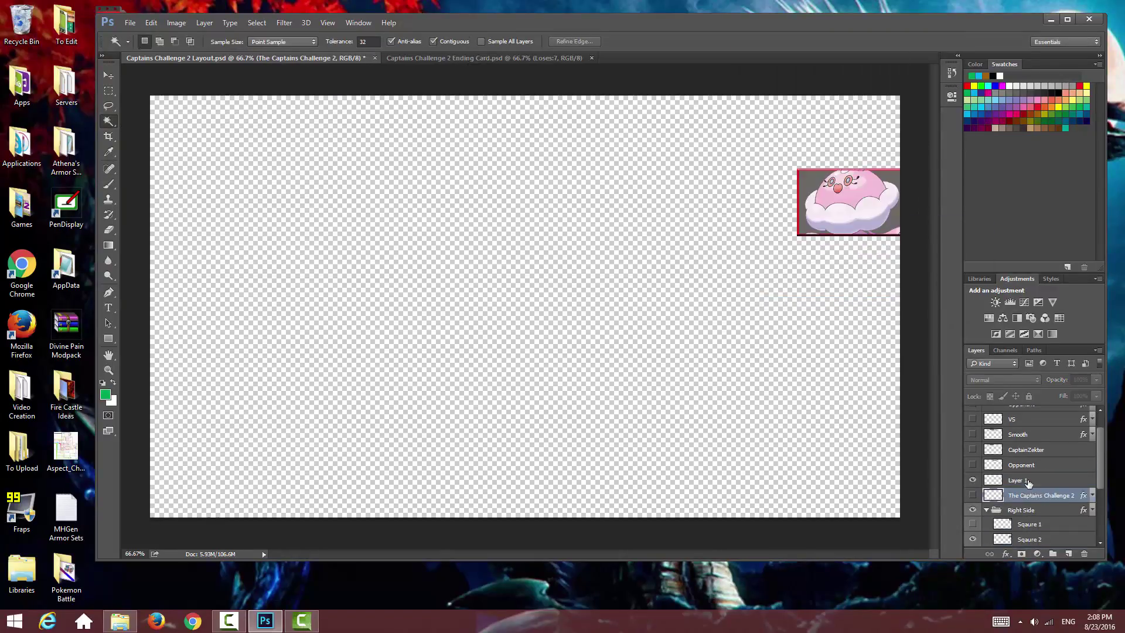
Step: Save the cropped Jelicent picture to the Desktop as the PNG file Right Pokemon 2
left_click(1029, 481)
left_click(130, 23)
left_click(159, 158)
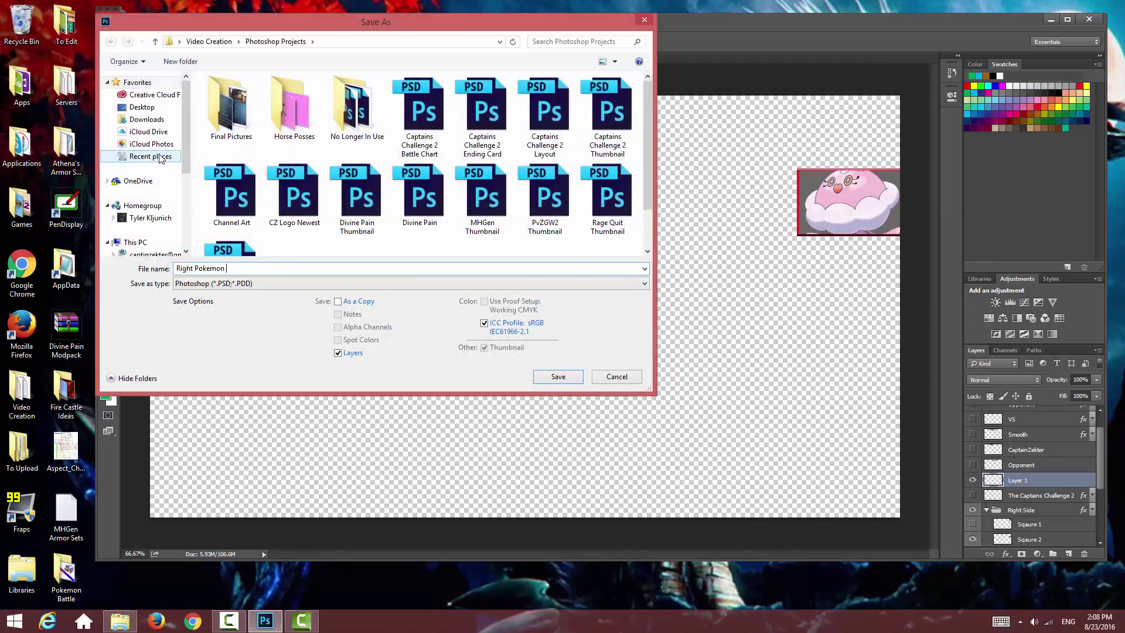
left_click(233, 283)
left_click(234, 402)
left_click(146, 107)
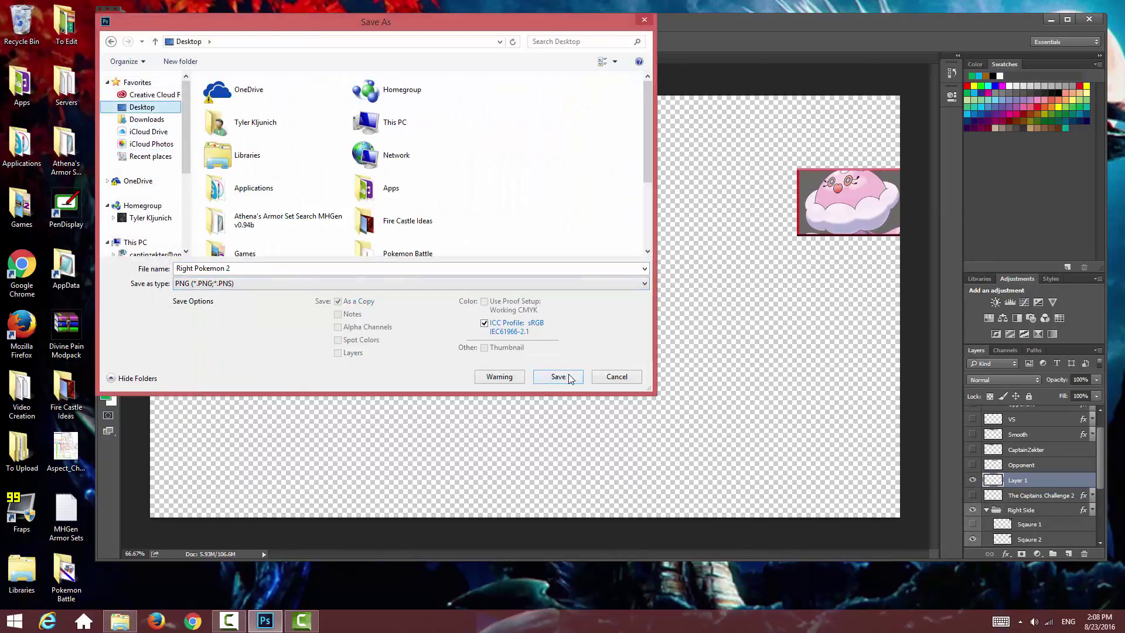
left_click(558, 376)
Step: Convert the Jelicent picture to black and white and save it to the Desktop as the PNG file Right Pokemon 2 Grey
left_click(1052, 334)
left_click(952, 96)
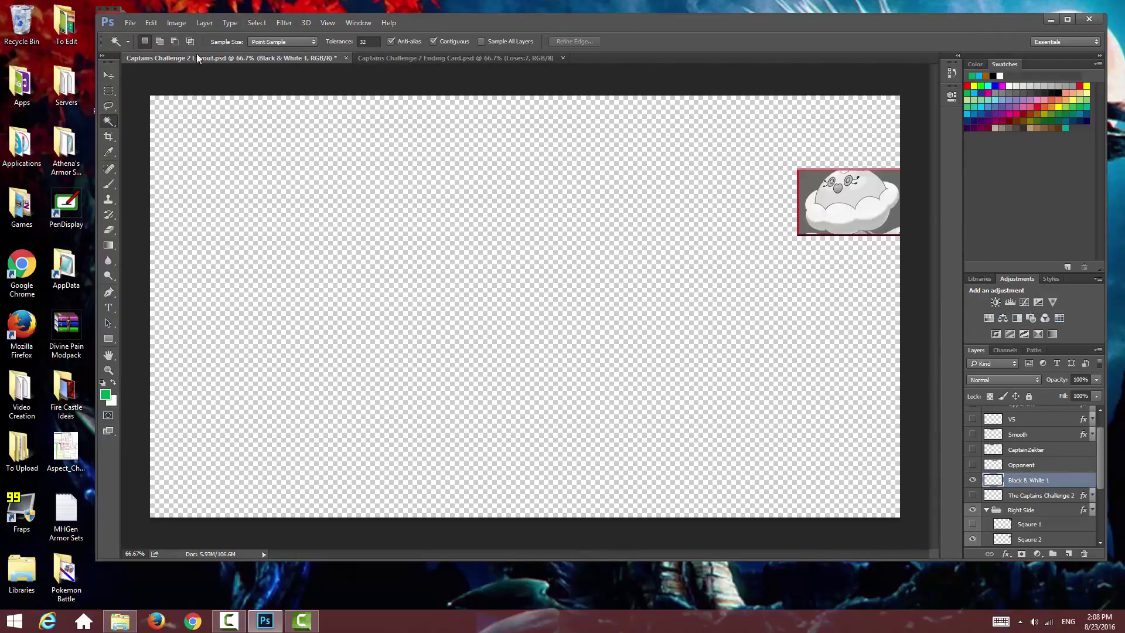
left_click(130, 22)
left_click(147, 153)
type("Right Pokemon 2 Grey")
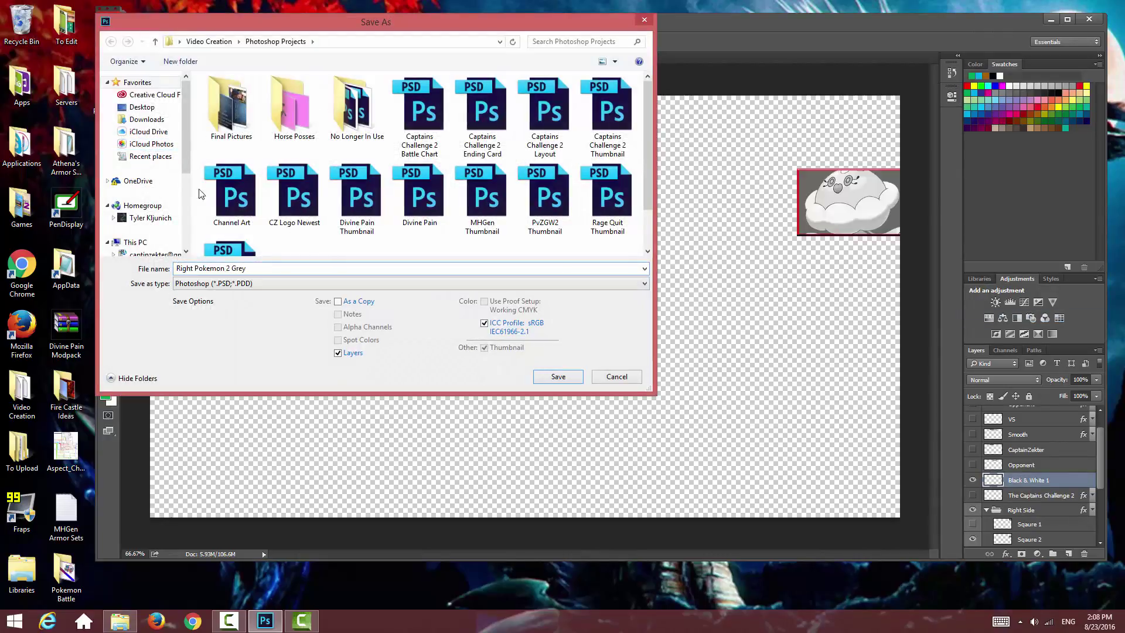
left_click(233, 283)
left_click(234, 402)
left_click(146, 108)
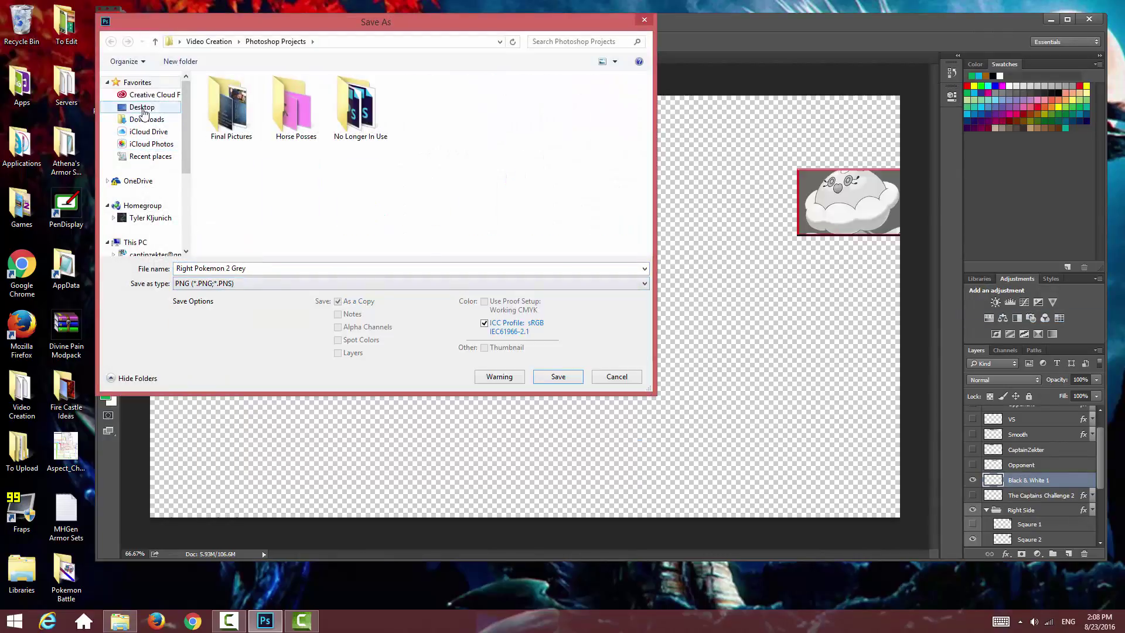
left_click(558, 376)
Step: Move both new PNGs into the desktop's Pokemon Battle folder, and import them into the Camtasia project
left_click(270, 625)
left_click_drag(176, 187, 106, 79)
left_click_drag(110, 94, 66, 571)
left_click(302, 621)
left_click(154, 35)
left_click_drag(767, 349, 698, 299)
left_click(831, 452)
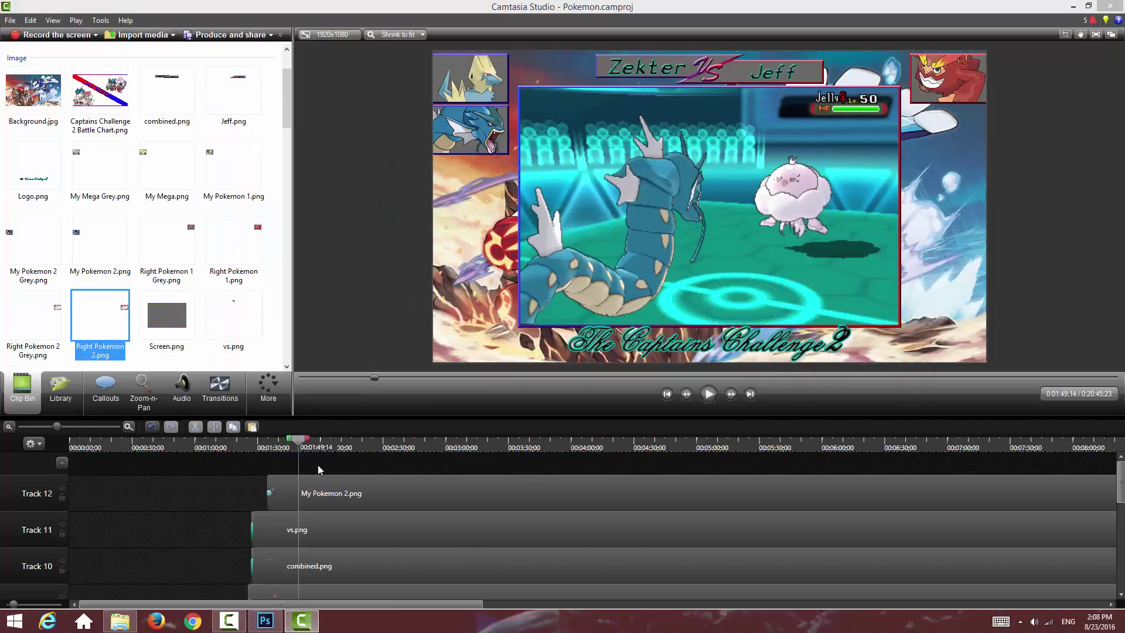
Step: Place Right Pokemon 2.png on Track 13 at 0:01:49;14 and position it just outside the canvas's right edge
left_click_drag(319, 471, 409, 467)
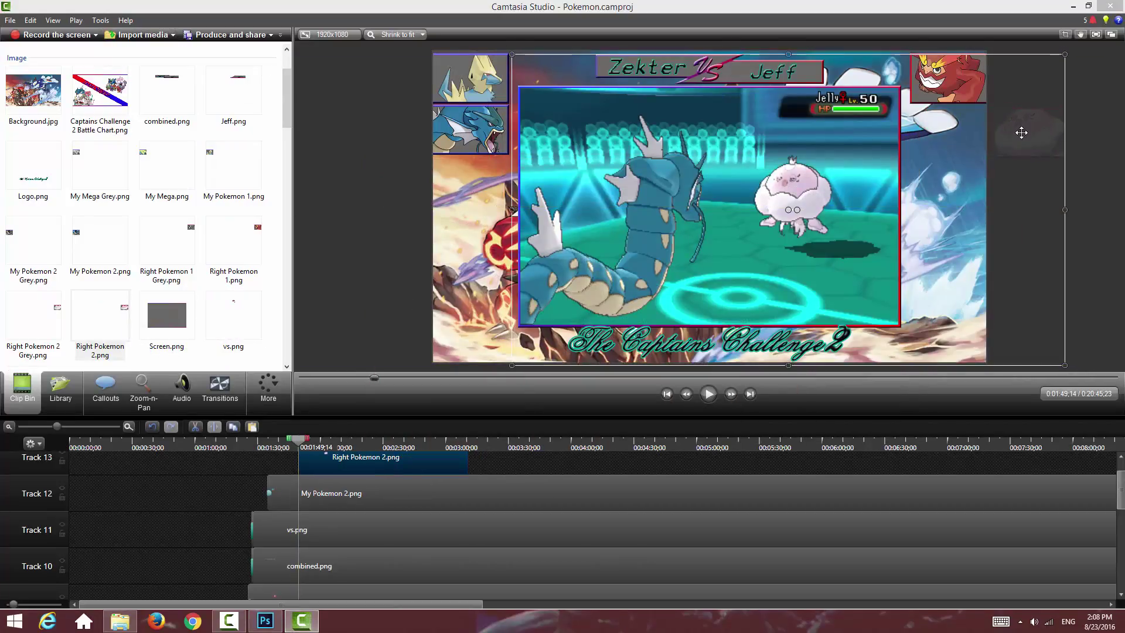
left_click_drag(1021, 133, 1023, 129)
Step: Copy the animation from Right Pokemon 1.png to Right Pokemon 2.png and extend that clip to end level with My Pokemon 2.png
left_click(250, 490)
scroll(250, 495, "down", 2)
right_click(247, 518)
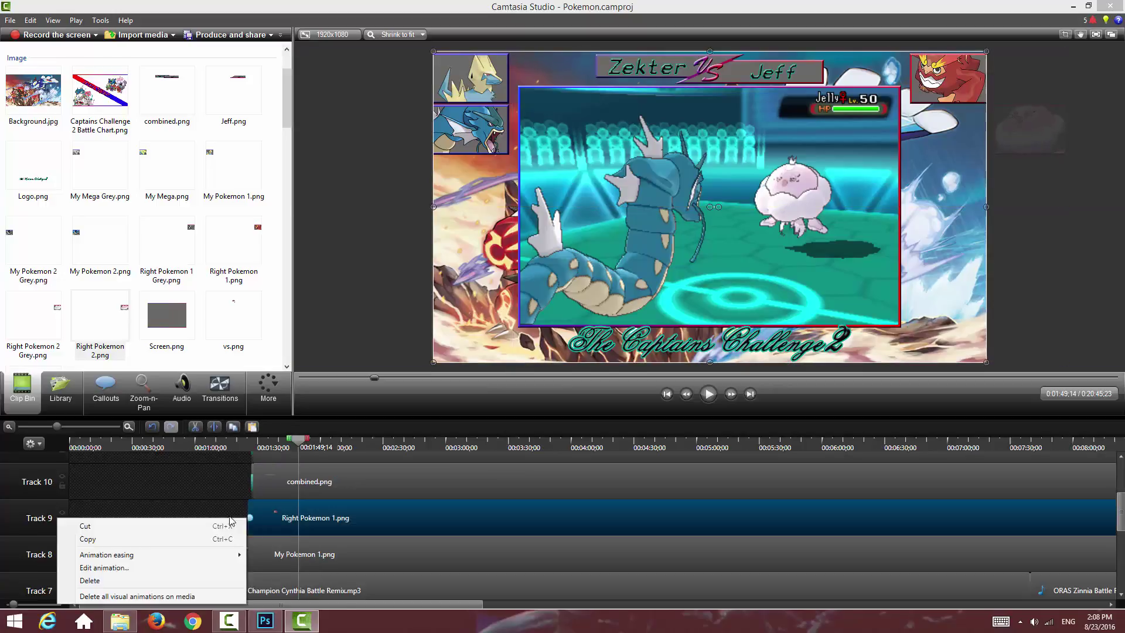
left_click(182, 540)
left_click(170, 499)
scroll(170, 498, "up", 2)
left_click(328, 465)
key("ctrl+v")
left_click_drag(466, 463, 949, 462)
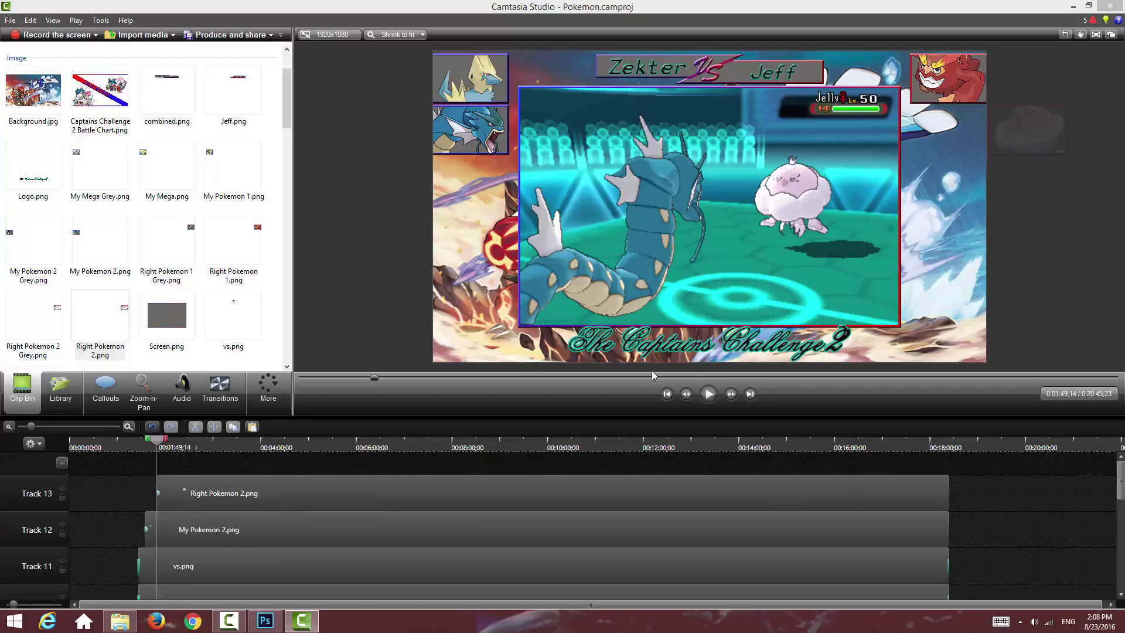
Step: Preview the Right Pokemon 2.png animation, and review the battle around 0:02:50 for the next Pokemon sent out
left_click(709, 394)
left_click(710, 393)
left_click_drag(157, 442, 204, 446)
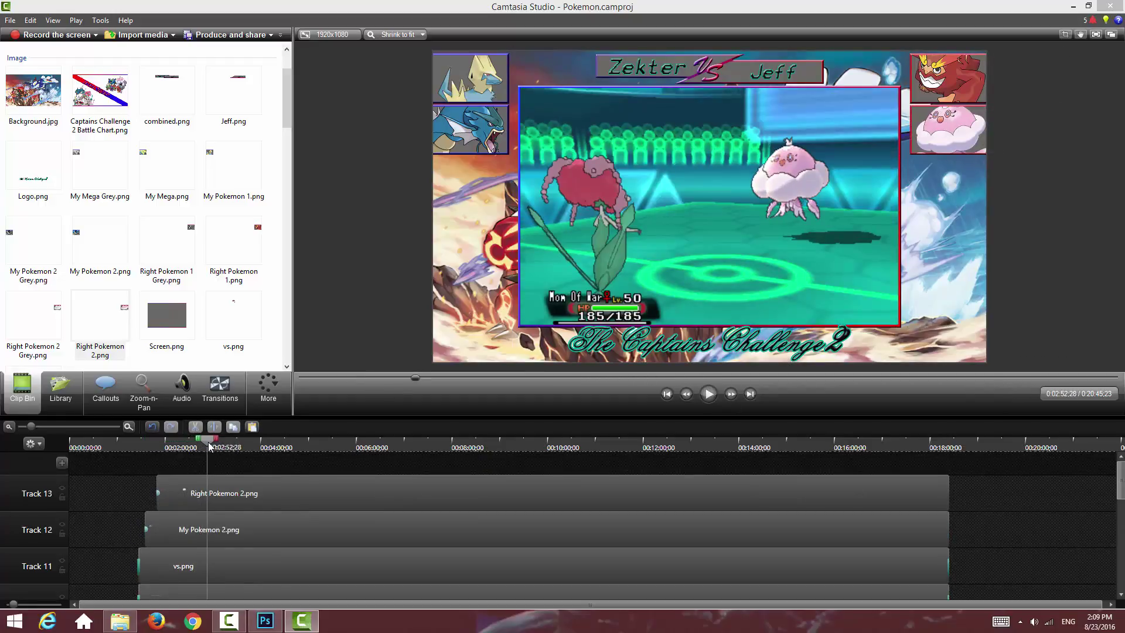
left_click(710, 394)
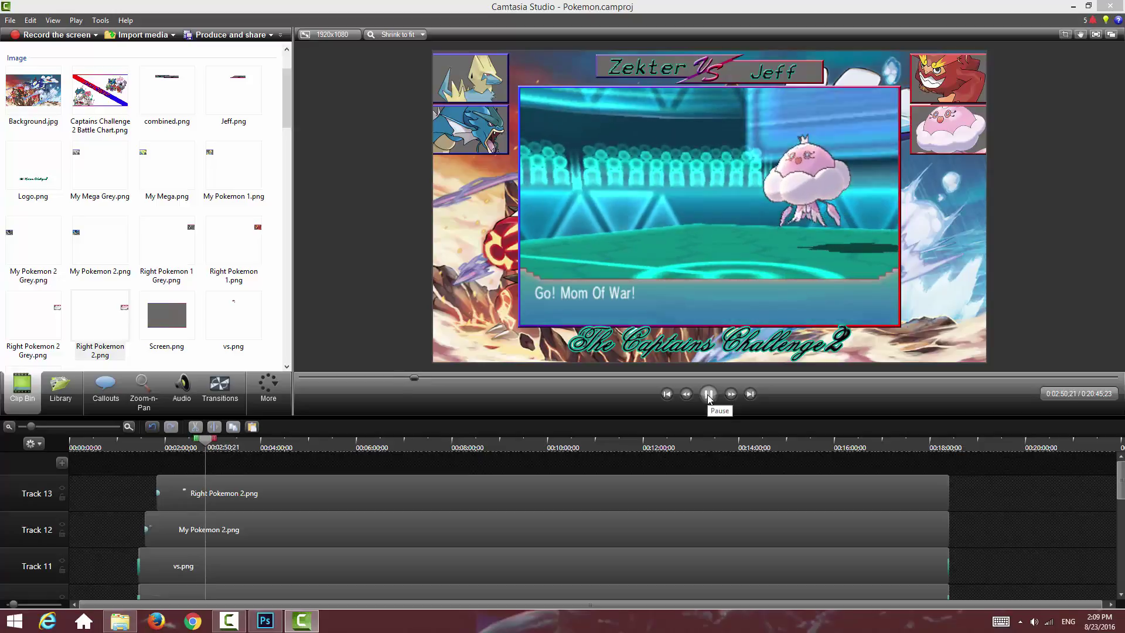
left_click(710, 394)
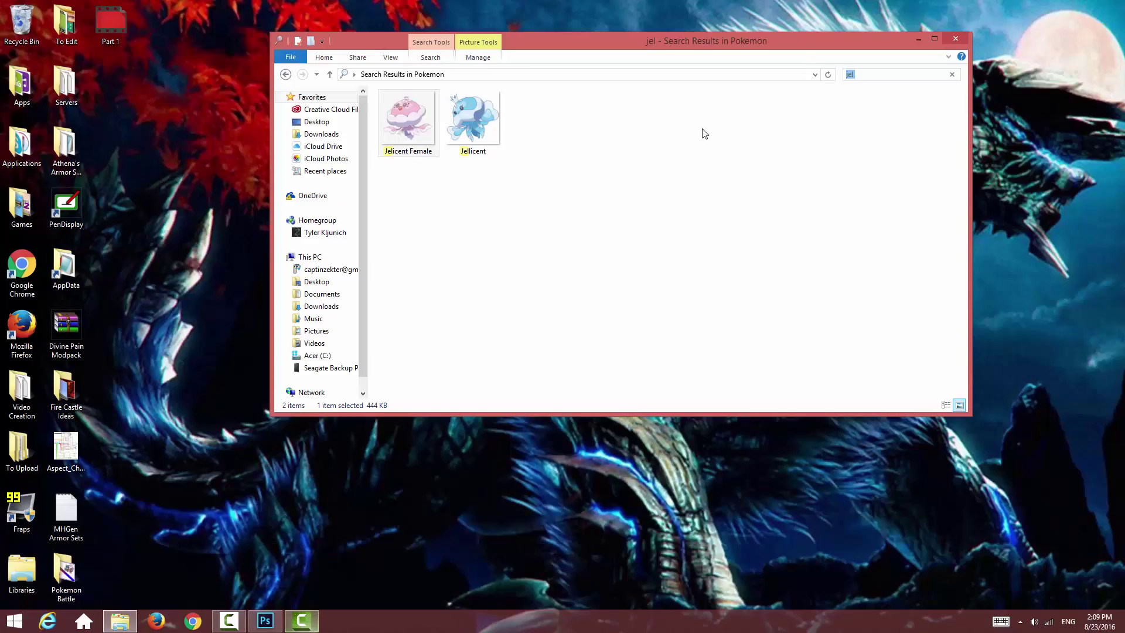
Step: Search the Pokemon pictures for "flo", and in the Photoshop layout delete the old picture layer and show only Sqaure 3 of the Right Side group
type("flo")
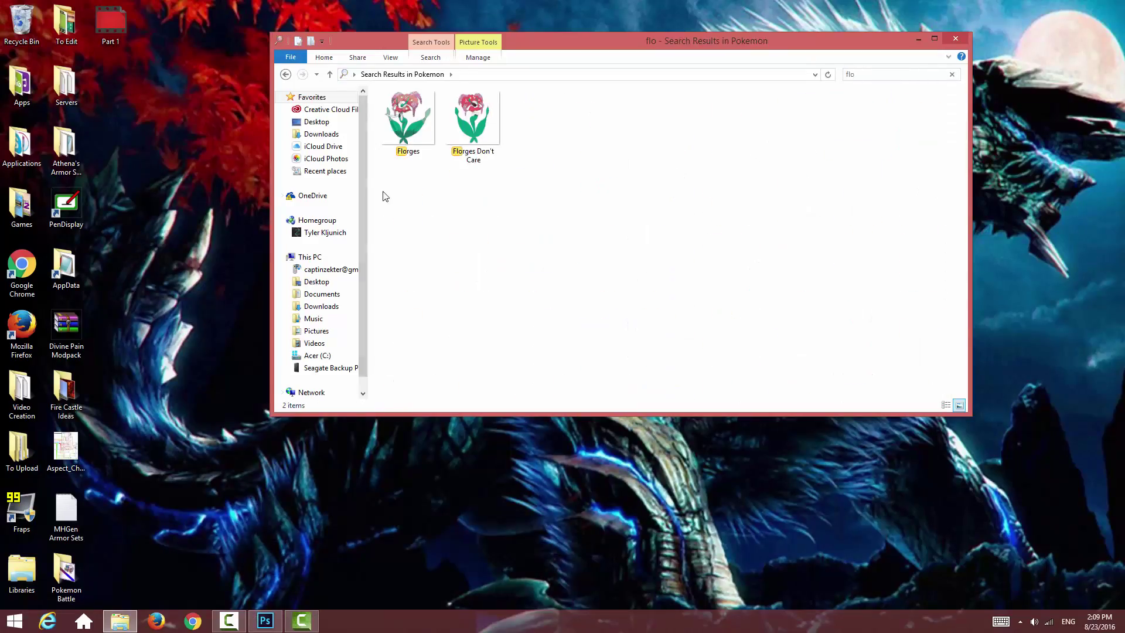
left_click(266, 622)
key("Delete")
left_click(972, 525)
left_click(972, 540)
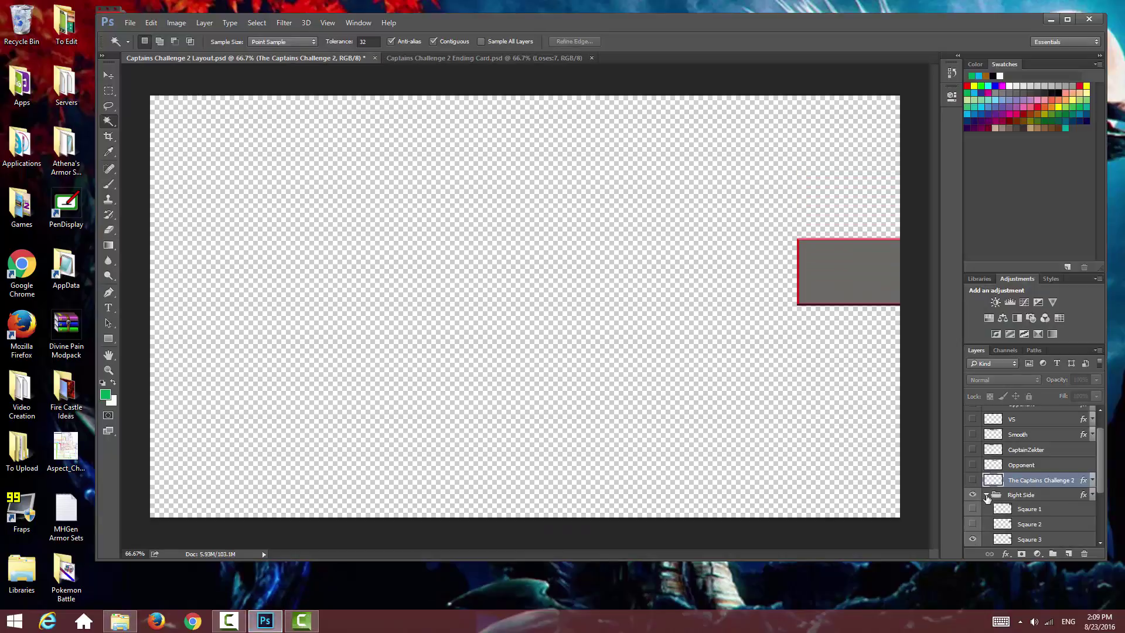
Step: Collapse and hide the Right Side group and show the Left Side group in the layout
left_click(986, 497)
left_click(973, 510)
left_click(973, 496)
left_click(973, 498)
Step: Place the Florges Don't Care picture in the layout, scaled to 37.50% and positioned with its head over the Left Side's third square
left_click(119, 621)
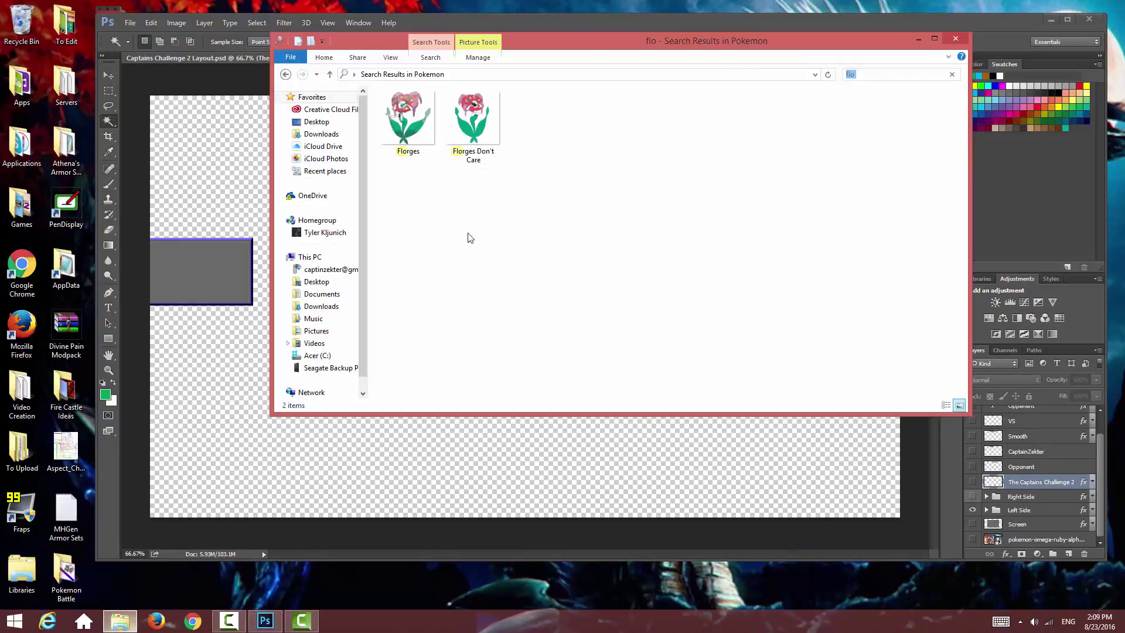
left_click_drag(473, 124, 247, 246)
left_click_drag(330, 111, 516, 275)
left_click_drag(580, 325, 188, 274)
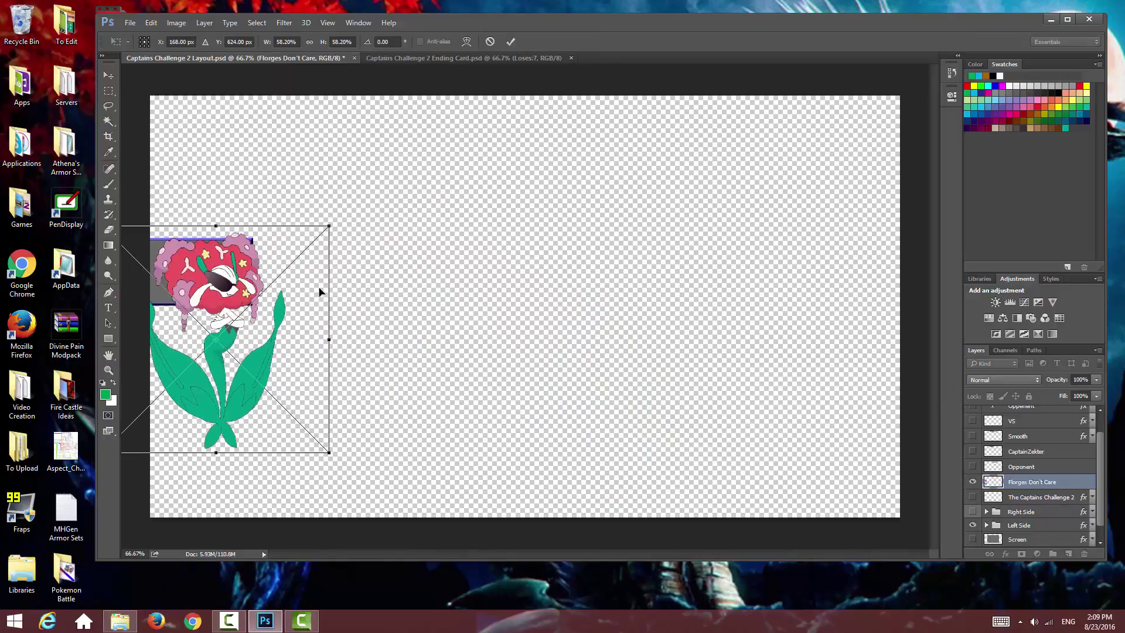
left_click_drag(328, 224, 269, 261)
left_click_drag(214, 304, 220, 248)
left_click_drag(284, 218, 252, 249)
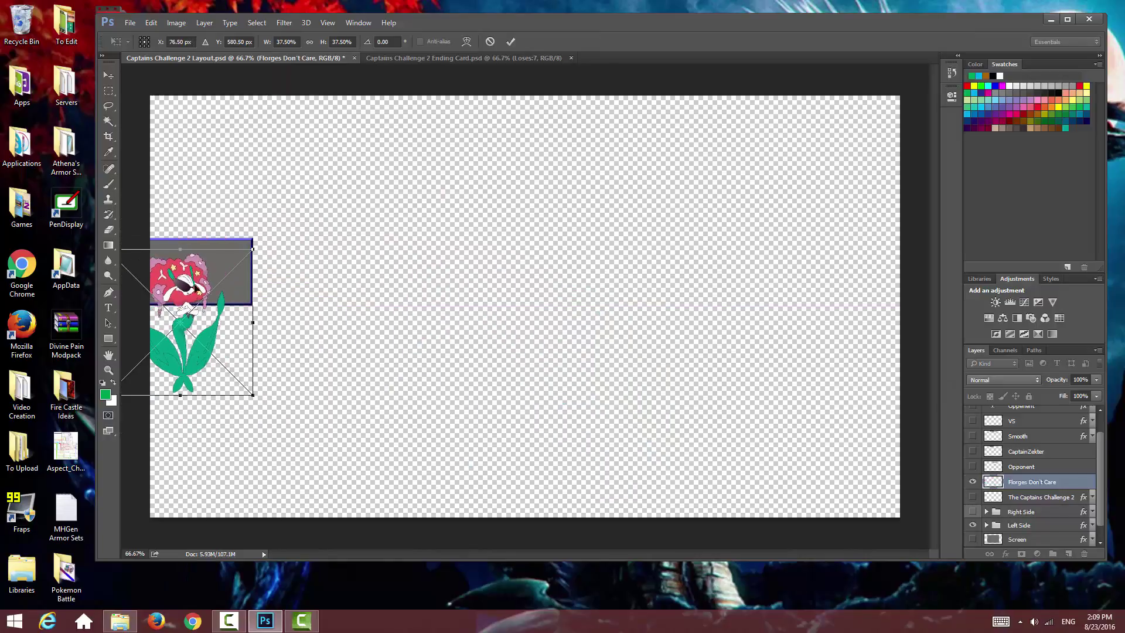
left_click_drag(195, 274, 214, 251)
right_click(213, 249)
left_click(219, 256)
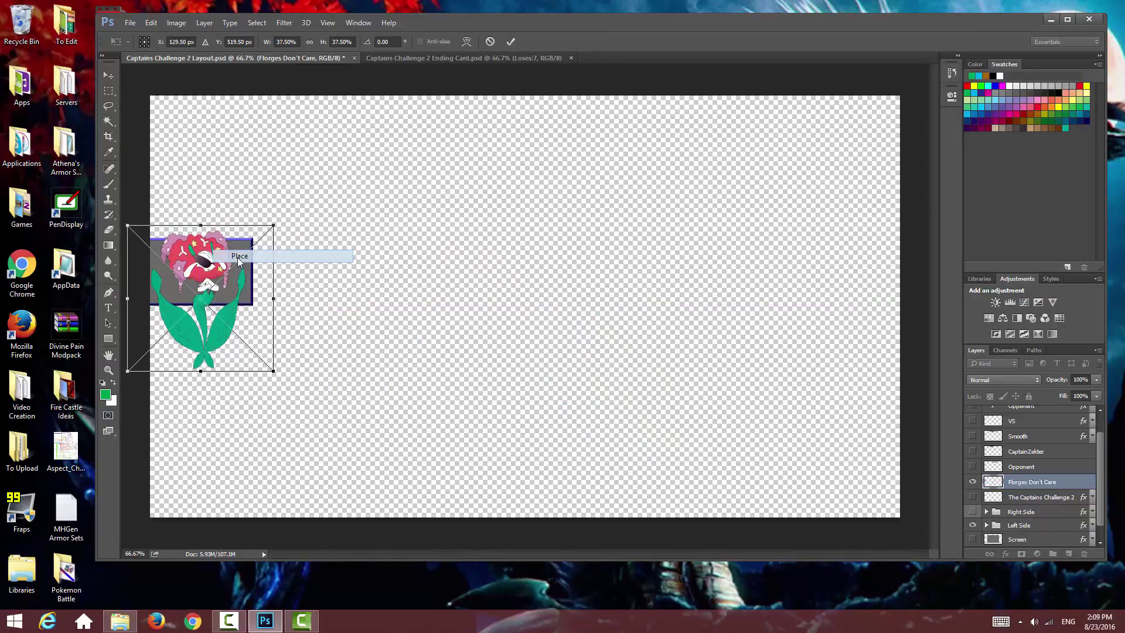
Step: Select the inside of the Left Side's Sqaure 3, copy that part of the Florges picture to its own layer, and delete the full picture layer
left_click(987, 525)
scroll(1014, 525, "down", 3)
left_click(1026, 524)
left_click(770, 335)
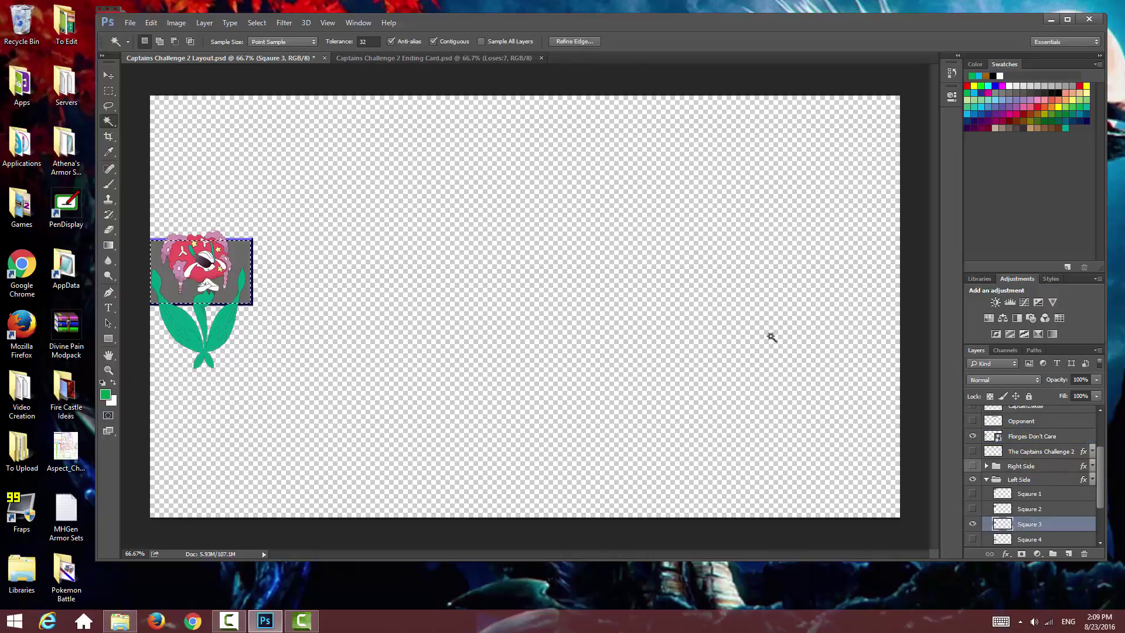
left_click(1025, 436)
right_click(839, 338)
left_click(738, 286)
left_click(1040, 450)
key("Delete")
left_click(1018, 437)
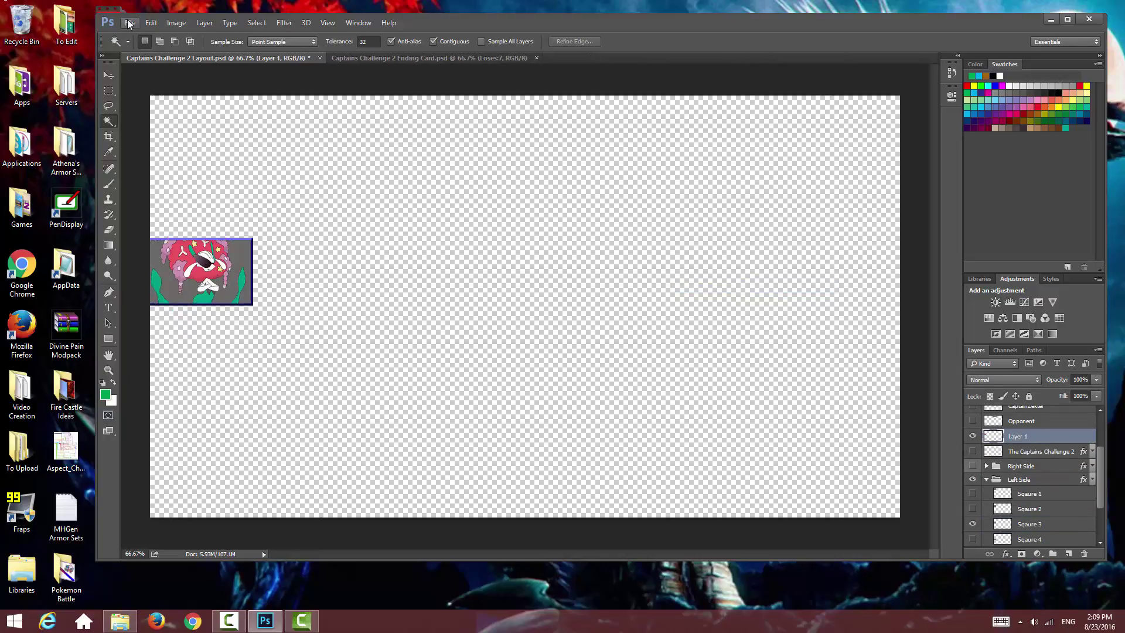
Step: Save the framed Florges picture to the desktop as a PNG named My Pokemon 3
left_click(128, 23)
left_click(187, 150)
key("BackSpace")
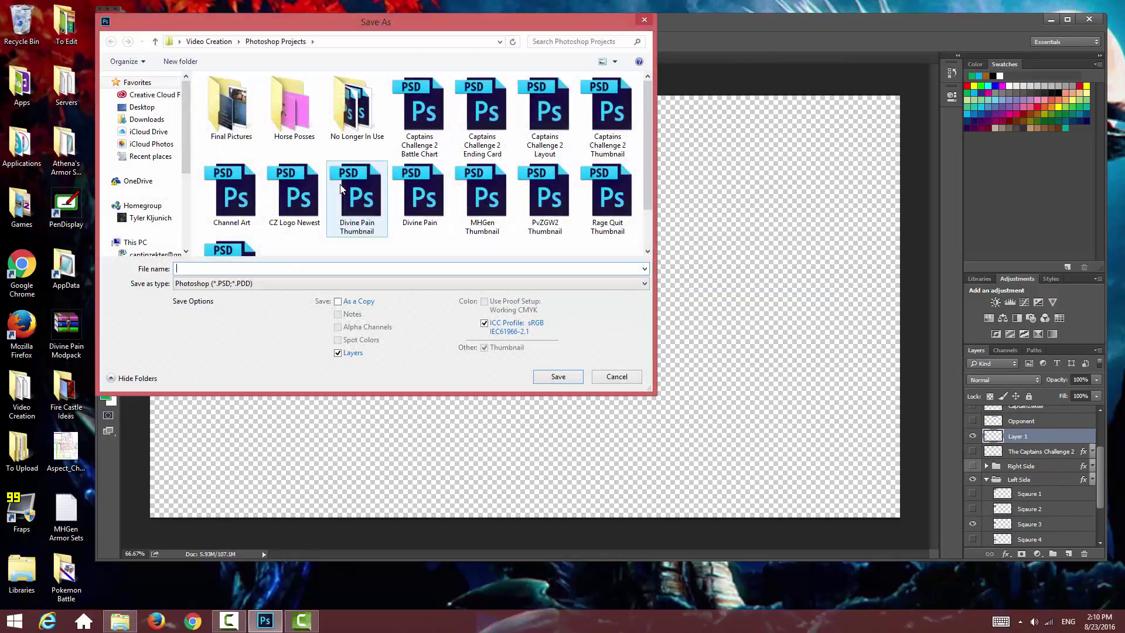
type("My Pokemon 3")
left_click(329, 283)
left_click(264, 448)
left_click(142, 107)
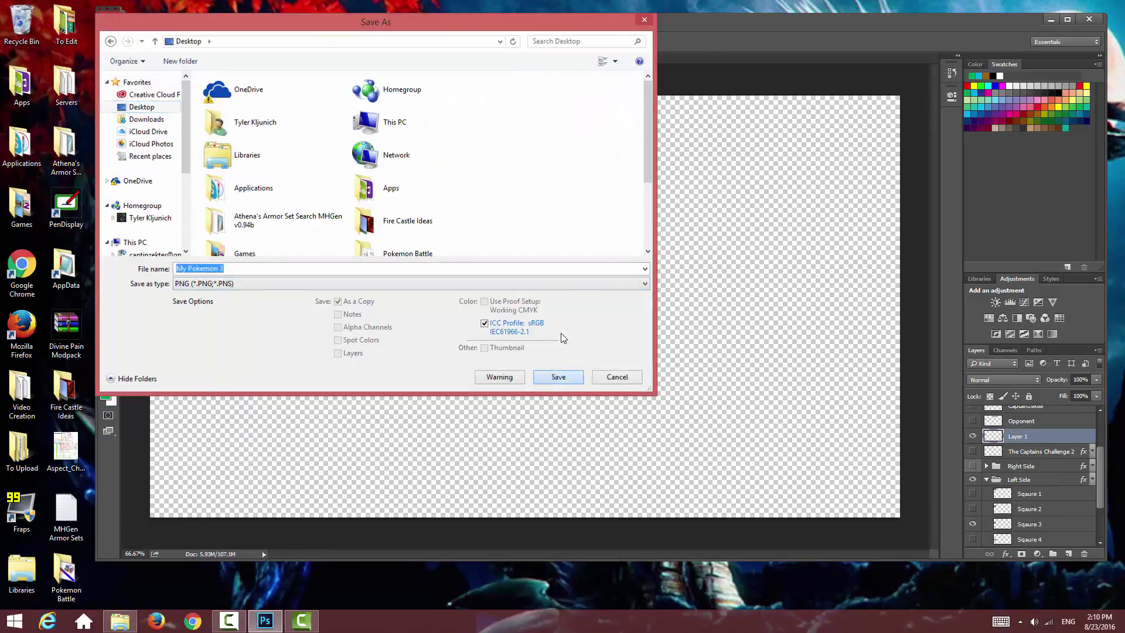
left_click(558, 376)
Step: Move the My Pokemon 3 file into the desktop's Pokemon Battle folder
left_click_drag(507, 31, 613, 37)
left_click_drag(112, 89, 68, 572)
left_click_drag(616, 37, 509, 32)
Step: Delete the cropped Florges layer, switch the Left Side group from its third to its fourth square, and show the Right Side group
key("Delete")
left_click(975, 525)
left_click(975, 509)
left_click(987, 466)
left_click(974, 497)
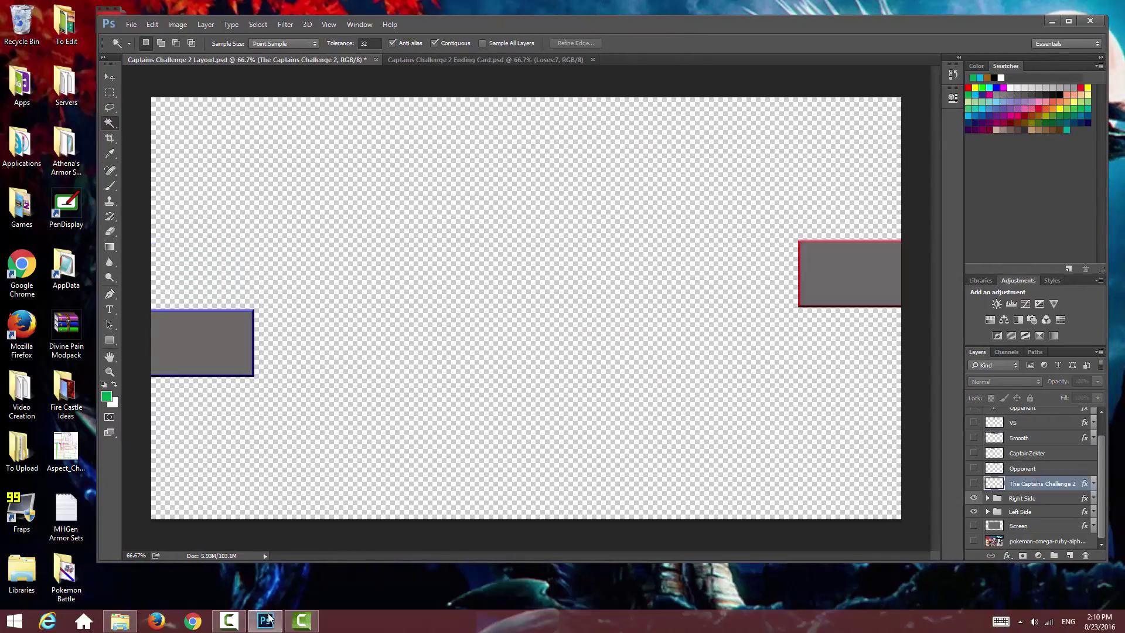
Step: Switch to Camtasia and import My Pokemon 3 from the Pokemon Battle folder
left_click(266, 616)
left_click(301, 621)
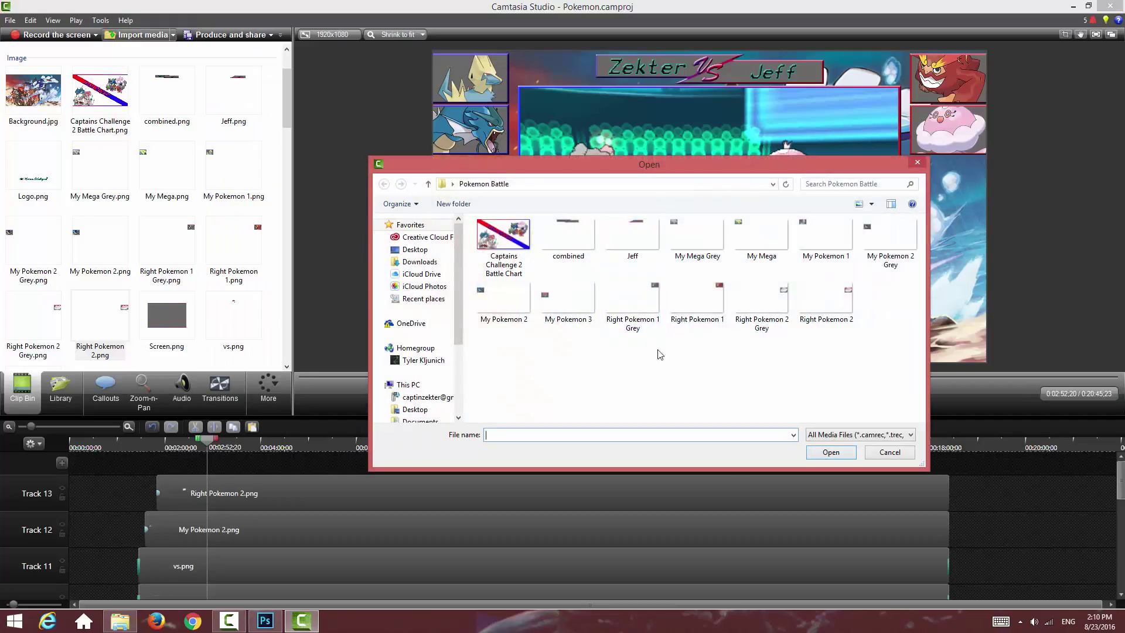
double_click(568, 296)
Step: Place My Pokemon 3.png on Track 14 at 0:02:52;20 and position it just outside the canvas's left edge
left_click_drag(167, 243, 226, 461)
left_click_drag(305, 469, 291, 468)
left_click_drag(473, 193, 373, 203)
Step: Copy the animation from My Pokemon 2.png to My Pokemon 3.png and extend that clip to end level with the overlay clips below
right_click(146, 529)
left_click(227, 461)
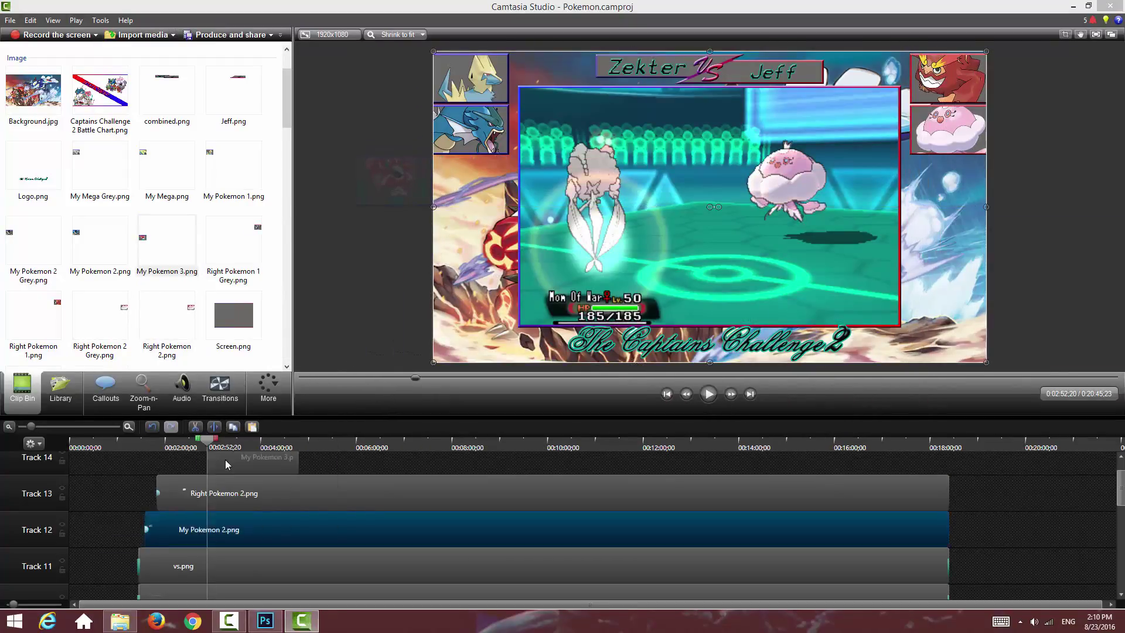
left_click(227, 461)
key("ctrl+v")
left_click_drag(296, 467, 956, 460)
Step: Preview the My Pokemon 3.png animation from 0:02:52;20
left_click(708, 394)
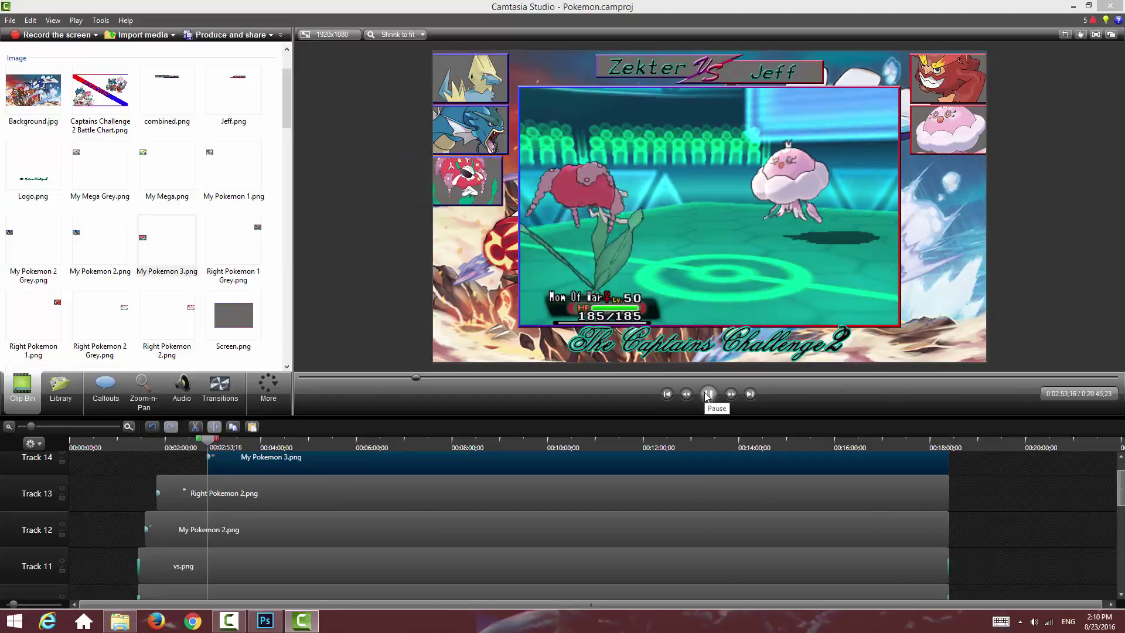
left_click(708, 395)
left_click(126, 501)
Step: Raise the audio volume of the battle recording on Track 5 slightly and play it back
scroll(126, 500, "down", 2)
scroll(127, 501, "down", 8)
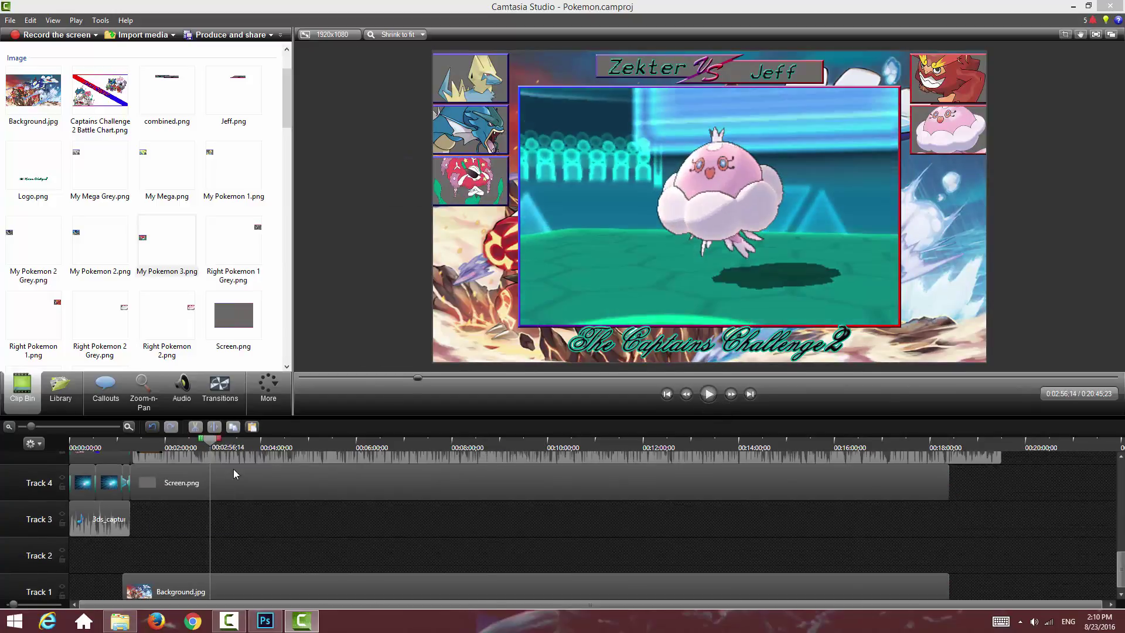
scroll(235, 472, "up", 1)
left_click(251, 469)
left_click_drag(251, 464, 251, 461)
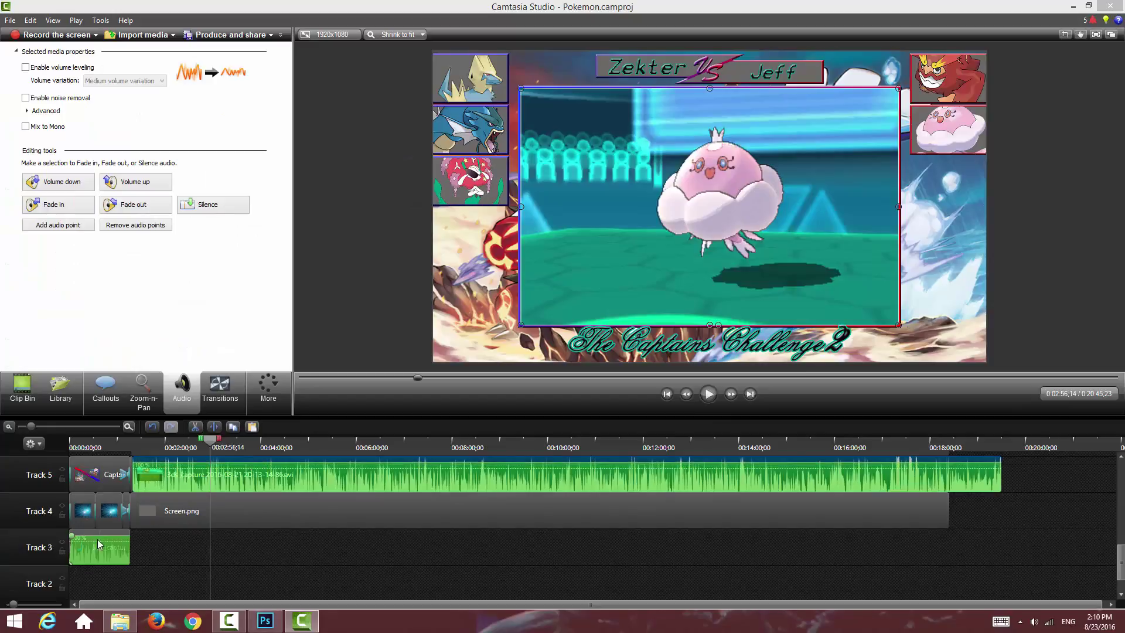
left_click(708, 395)
left_click(461, 536)
Step: Review the battle from around 0:03:15 to 0:03:20 for the opponent's next Pokemon
scroll(445, 527, "up", 9)
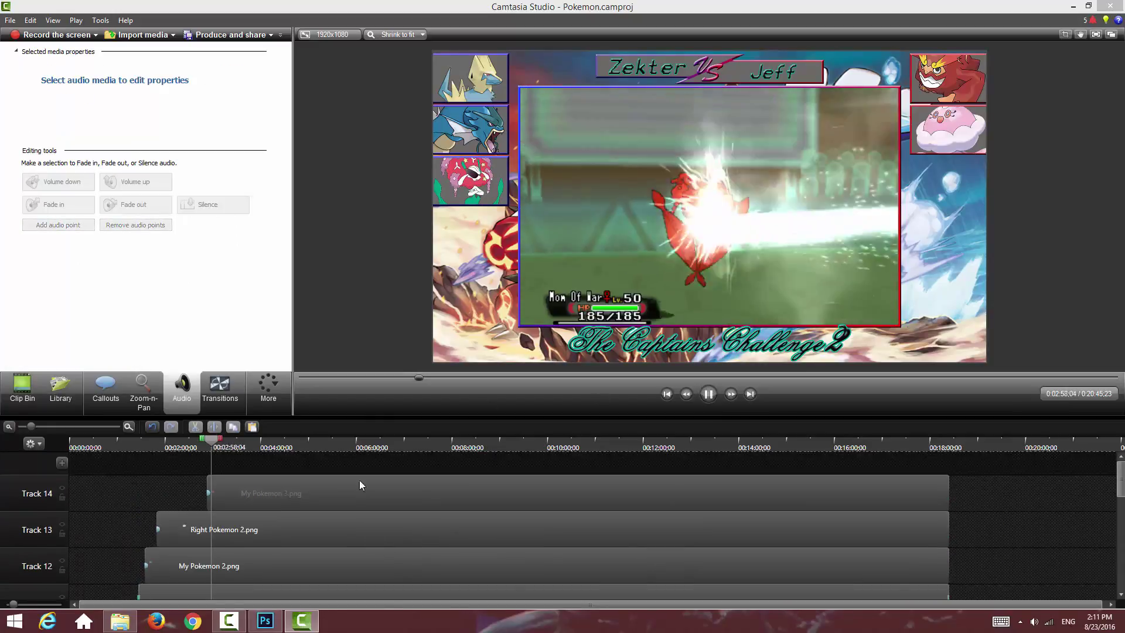
left_click_drag(218, 440, 227, 444)
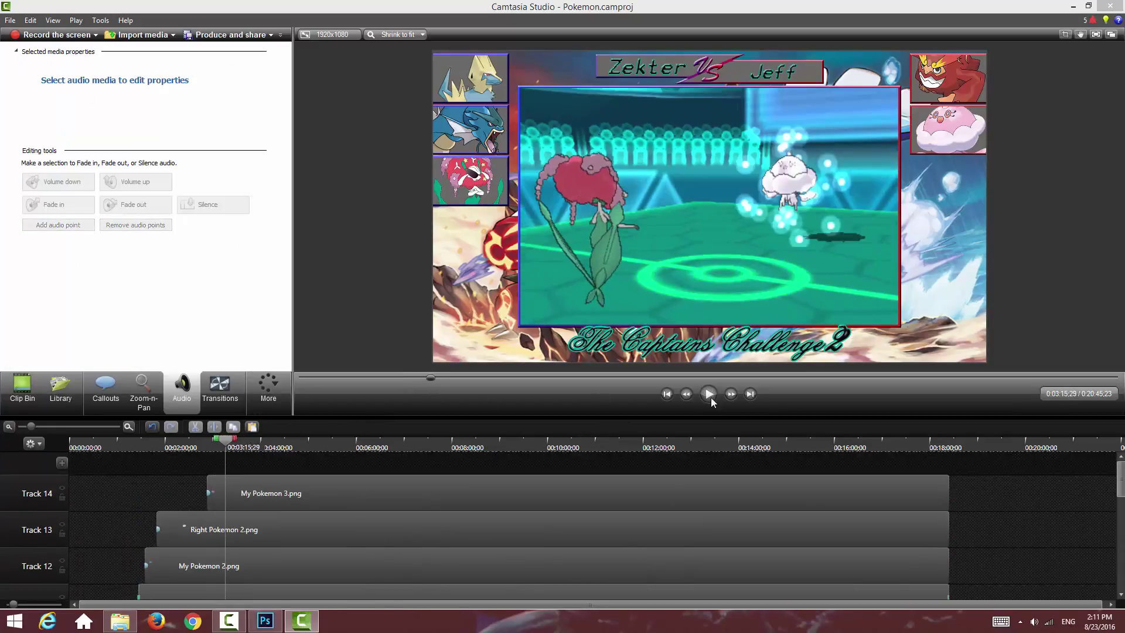
left_click(708, 394)
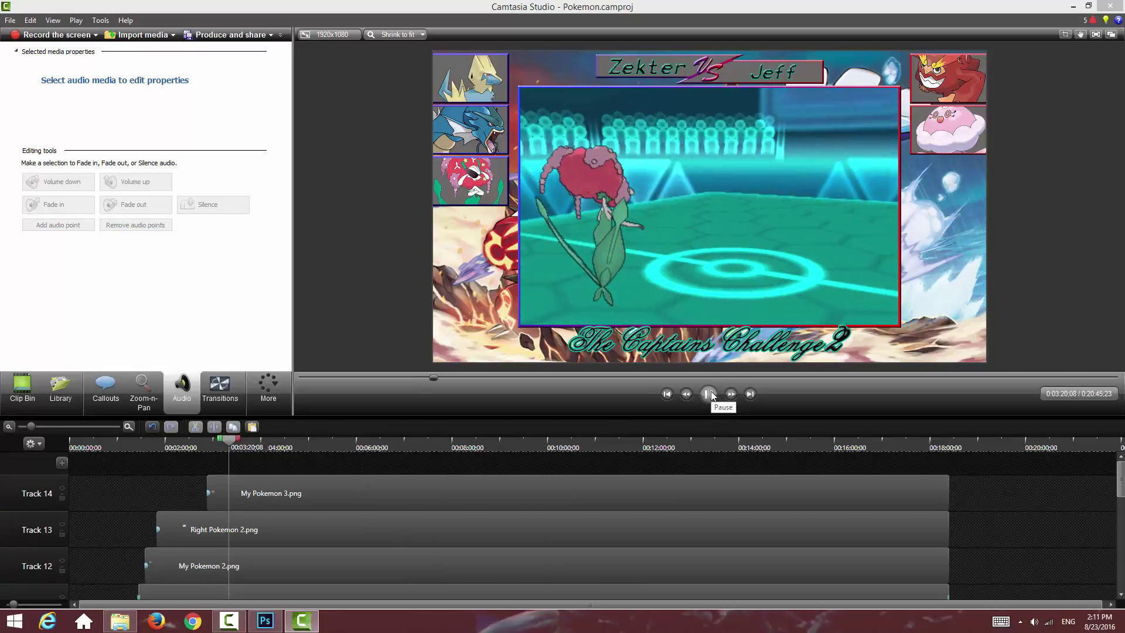
left_click(709, 394)
Step: Search the Pokemon pictures for "tor", and hide the Left Side group in the Photoshop layout
left_click(29, 390)
left_click(295, 626)
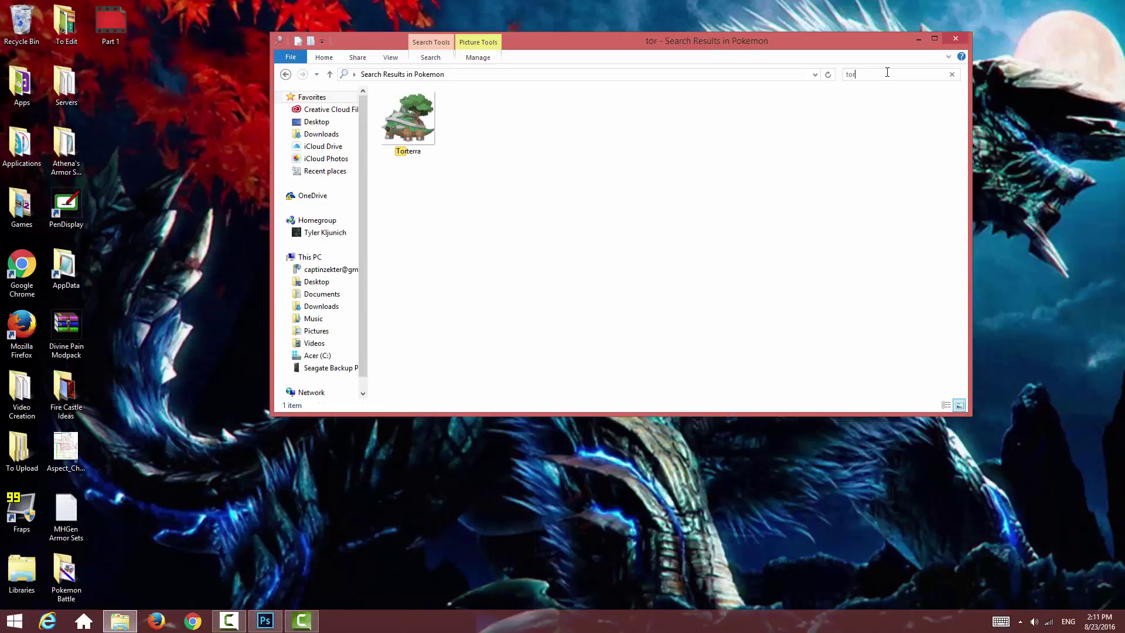
left_click(265, 621)
left_click(975, 512)
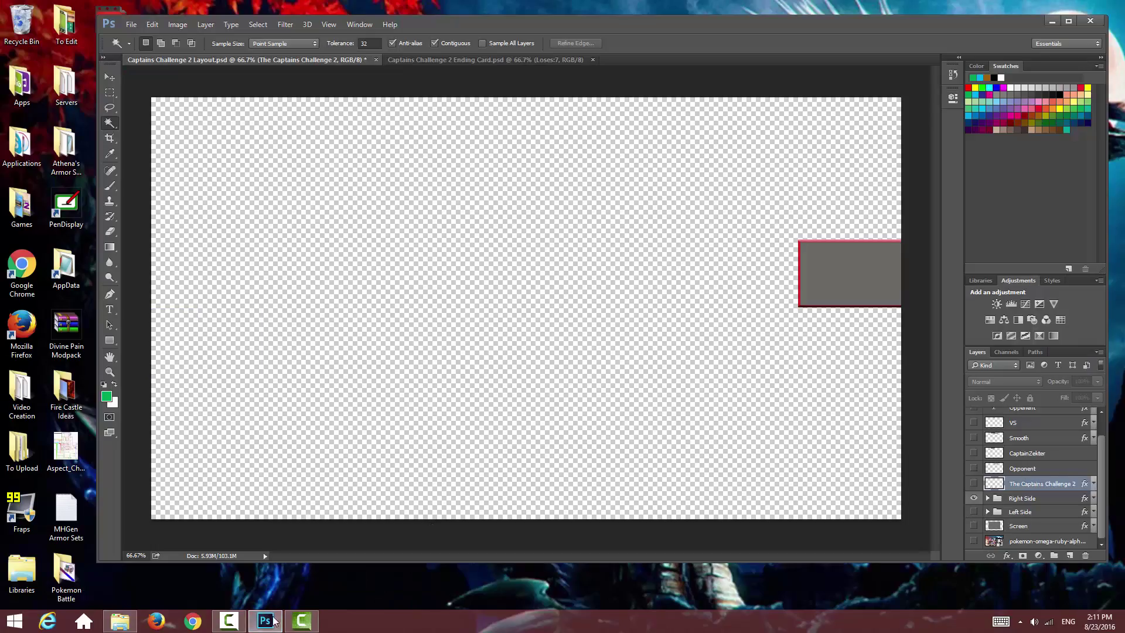
Step: Place the Torterra picture in the layout, scaled to 143.20% and positioned over the Right Side's third square
left_click(121, 621)
left_click_drag(409, 125, 228, 293)
left_click_drag(575, 356, 637, 419)
left_click_drag(519, 358, 840, 270)
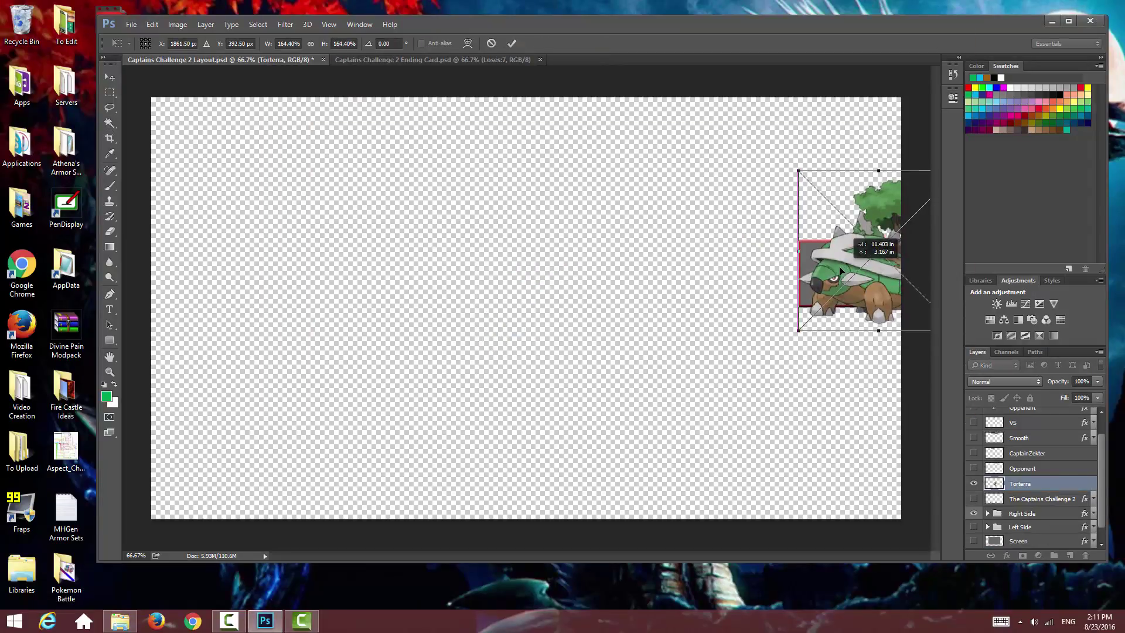
left_click_drag(798, 171, 819, 191)
left_click_drag(878, 307, 849, 300)
right_click(826, 242)
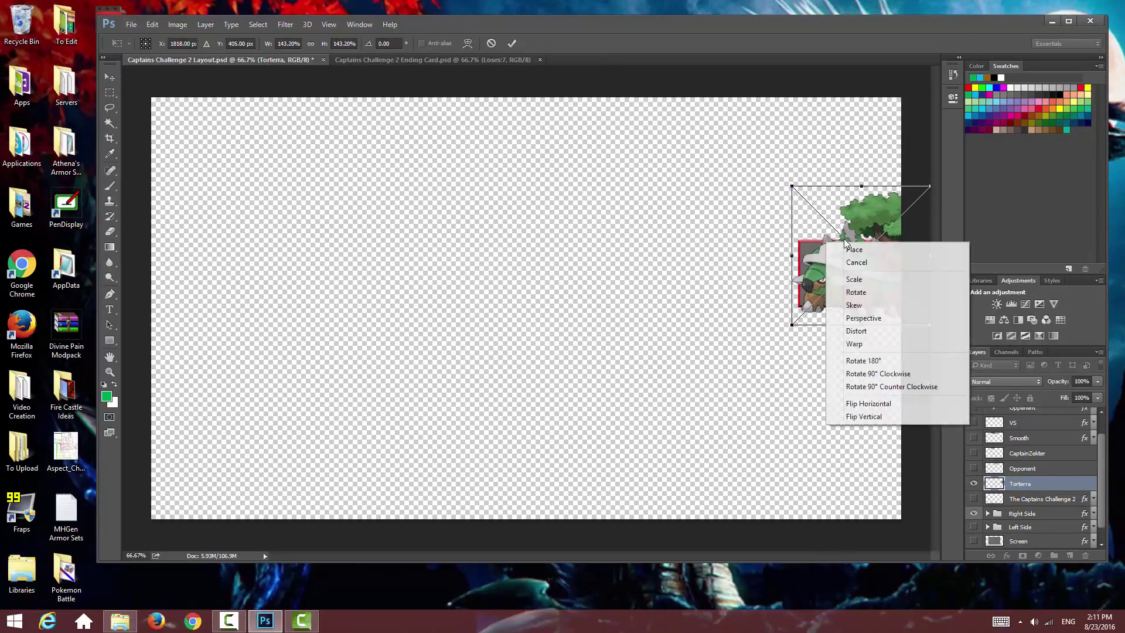
left_click(853, 249)
Step: Select the inside of the Right Side's Sqaure 3, copy that part of the Torterra picture to its own layer, and delete the full picture layer
left_click(1027, 514)
left_click(988, 514)
left_click(1032, 482)
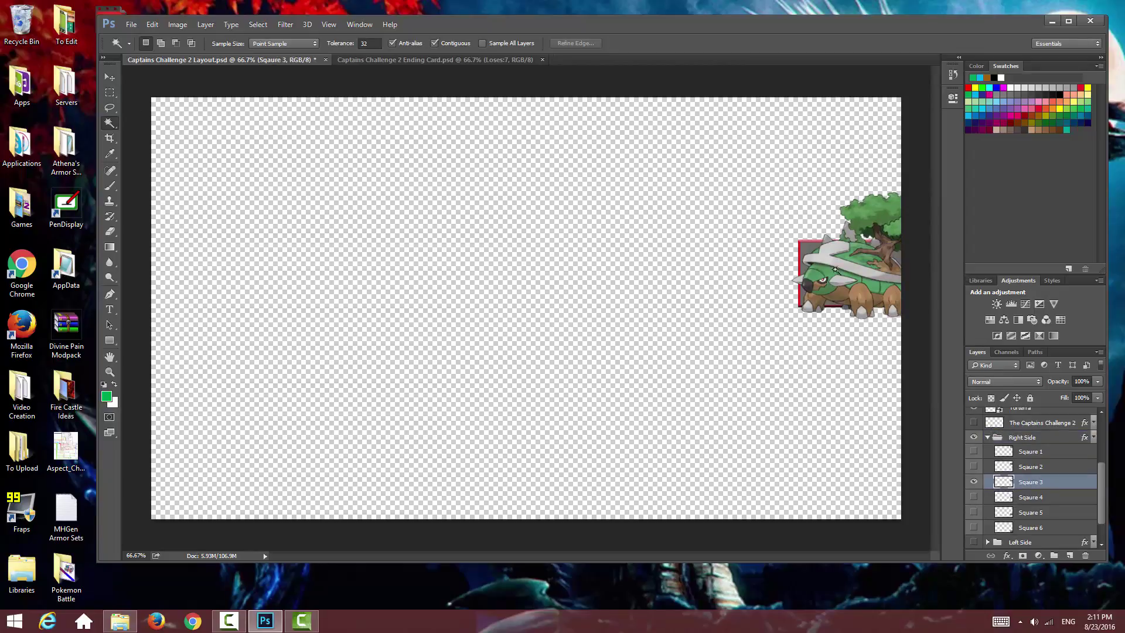
left_click(835, 269)
scroll(1022, 437, "up", 2)
left_click(1022, 437)
right_click(657, 352)
left_click(701, 300)
left_click(1017, 453)
key("Delete")
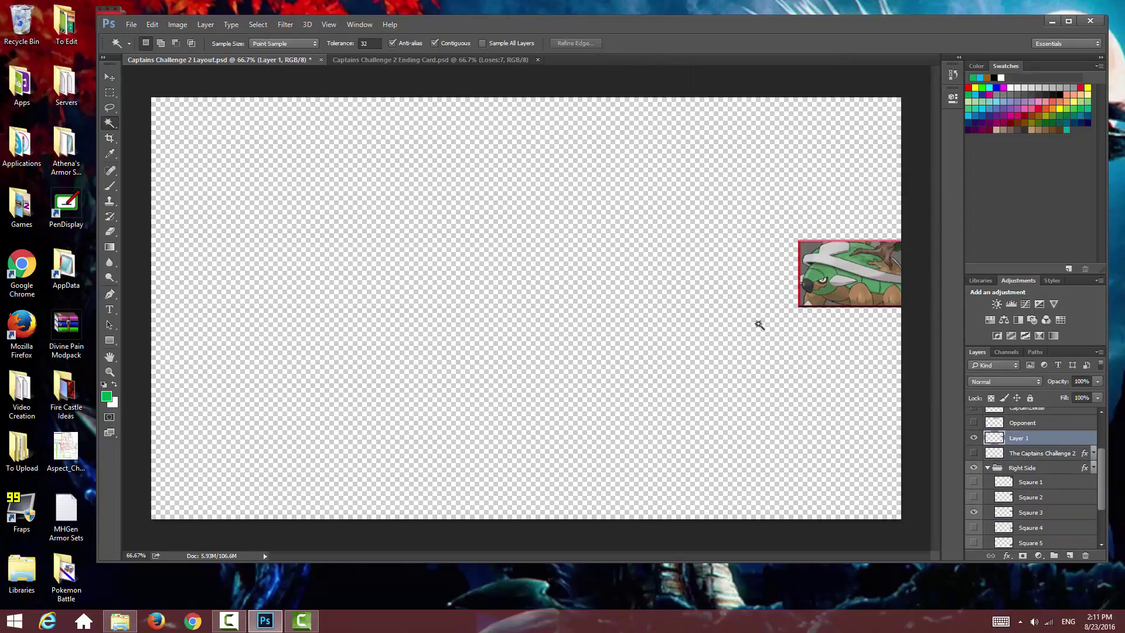
Step: Save the framed color Torterra picture to the desktop as a PNG named Right Pokemon 3
left_click(132, 24)
left_click(158, 144)
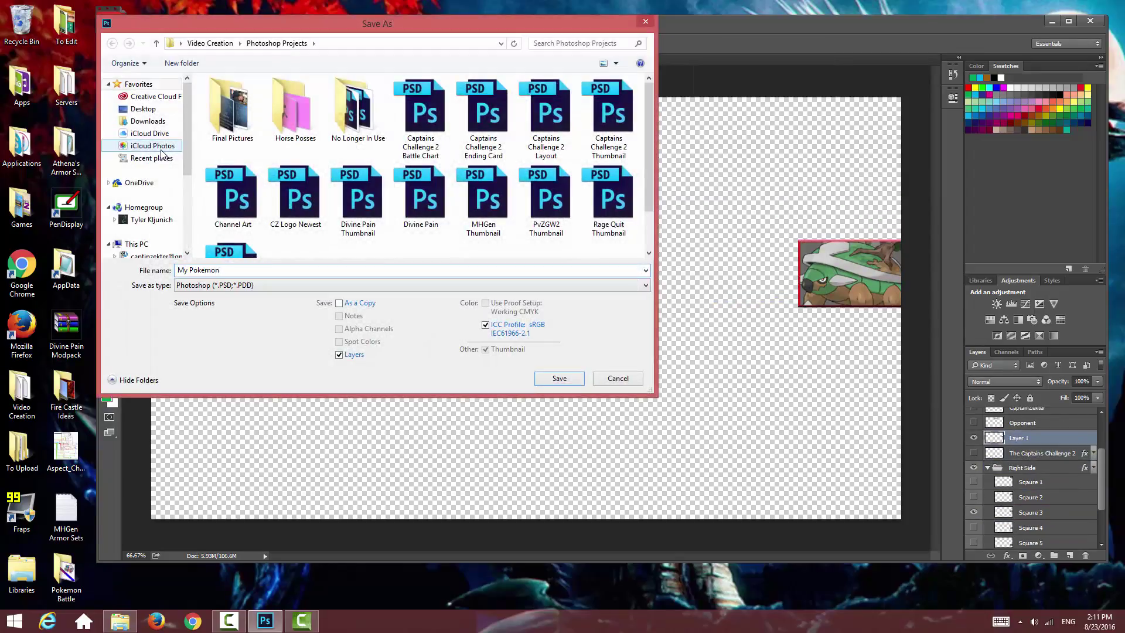
key("ctrl+a")
type("Right Poke")
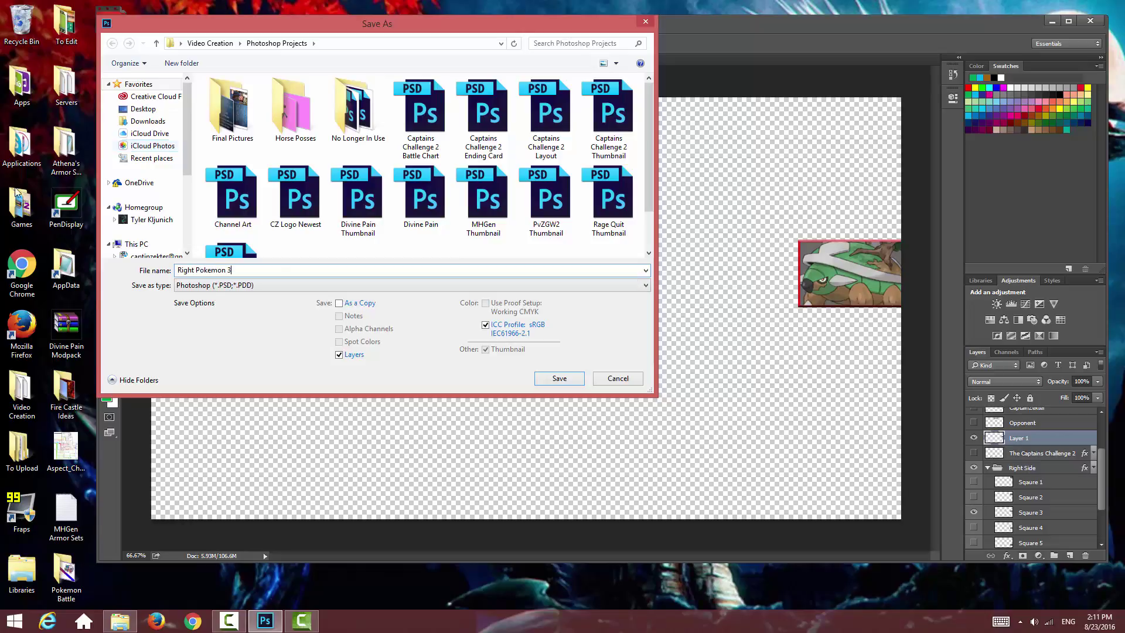
left_click(211, 286)
left_click(222, 430)
left_click(143, 109)
left_click(567, 381)
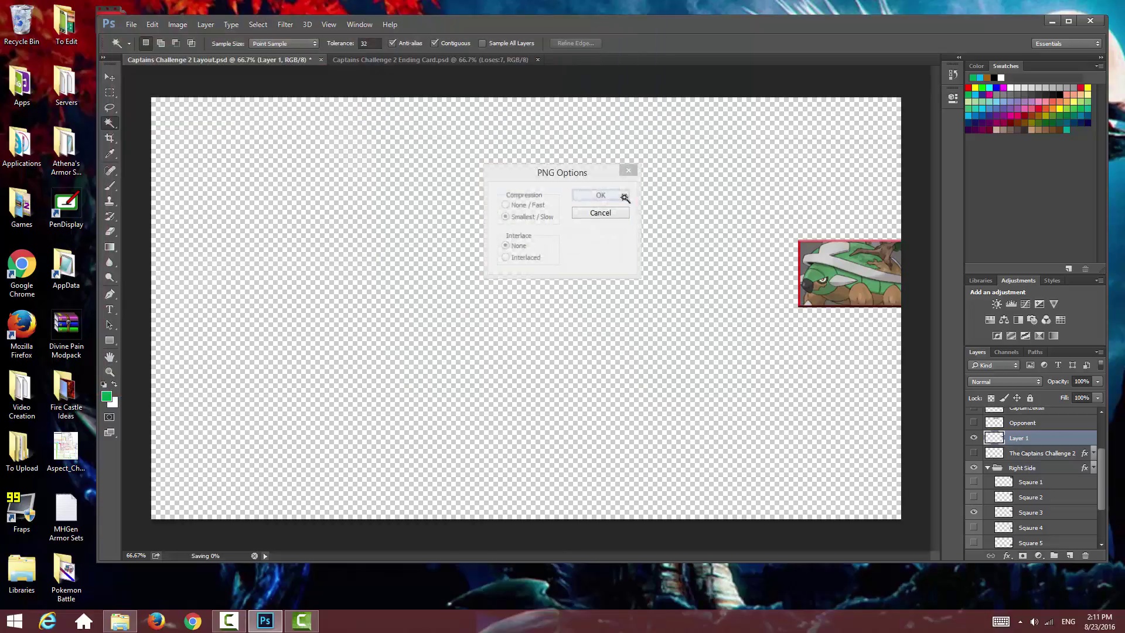
left_click(624, 196)
Step: Apply a Black & White adjustment to the cropped Torterra layer and merge the two layers
left_click(1018, 320)
left_click(1019, 453, "shift")
right_click(1018, 446)
left_click(908, 426)
left_click(920, 90)
Step: Save the greyscale Torterra picture to the desktop as a PNG named Right Pokemon 3 Grey
left_click(131, 24)
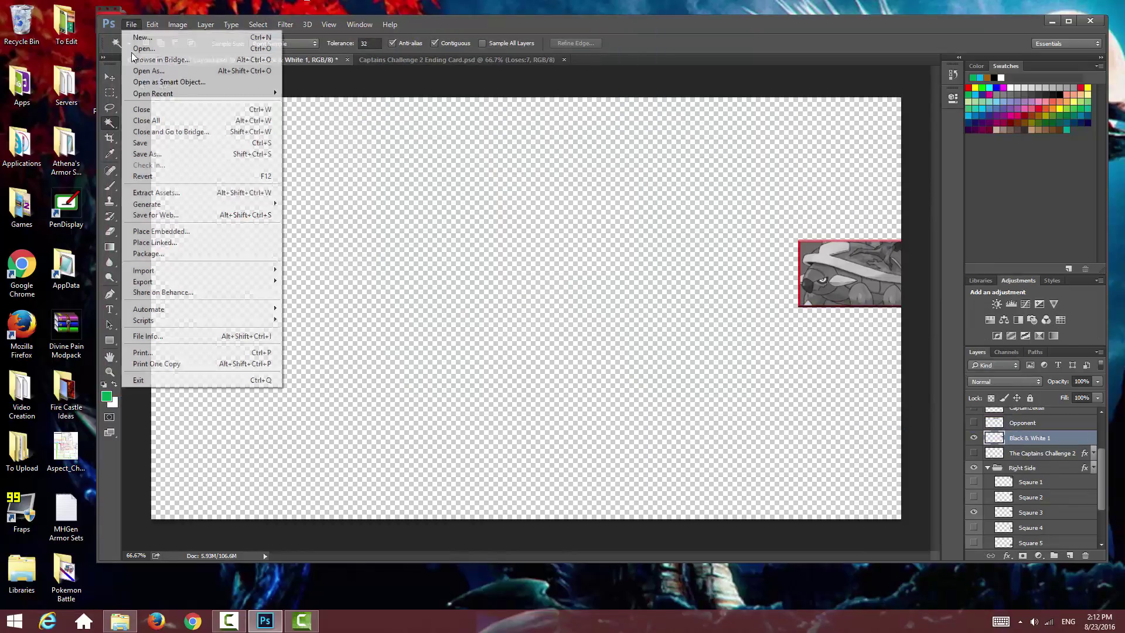
left_click(157, 157)
type("Right Pokemon 3 Grey")
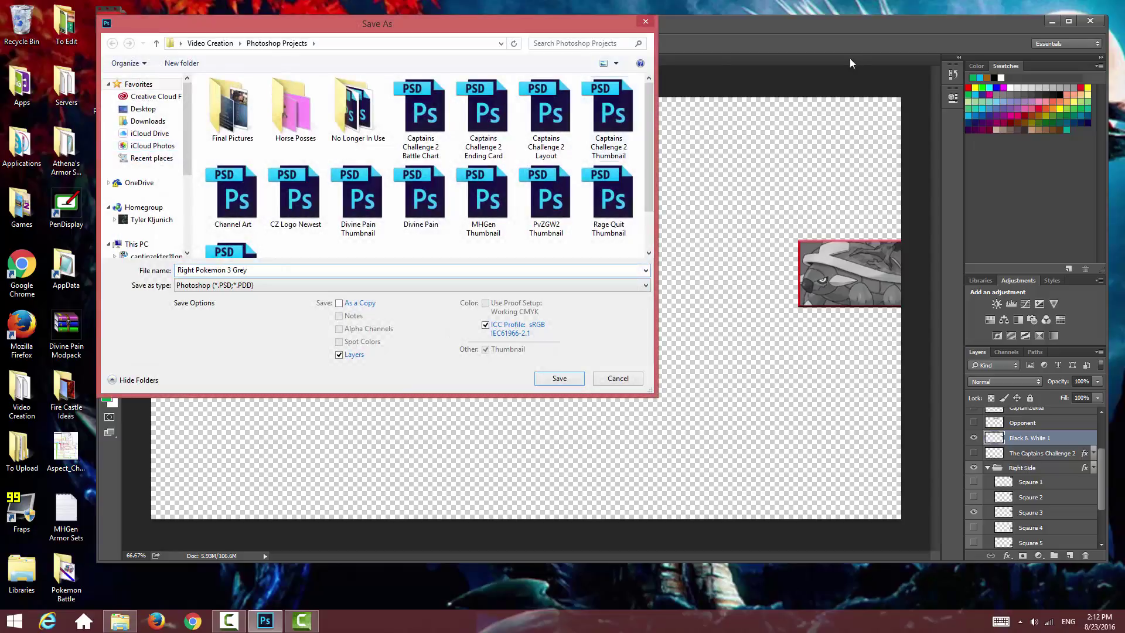
left_click(230, 285)
left_click(223, 430)
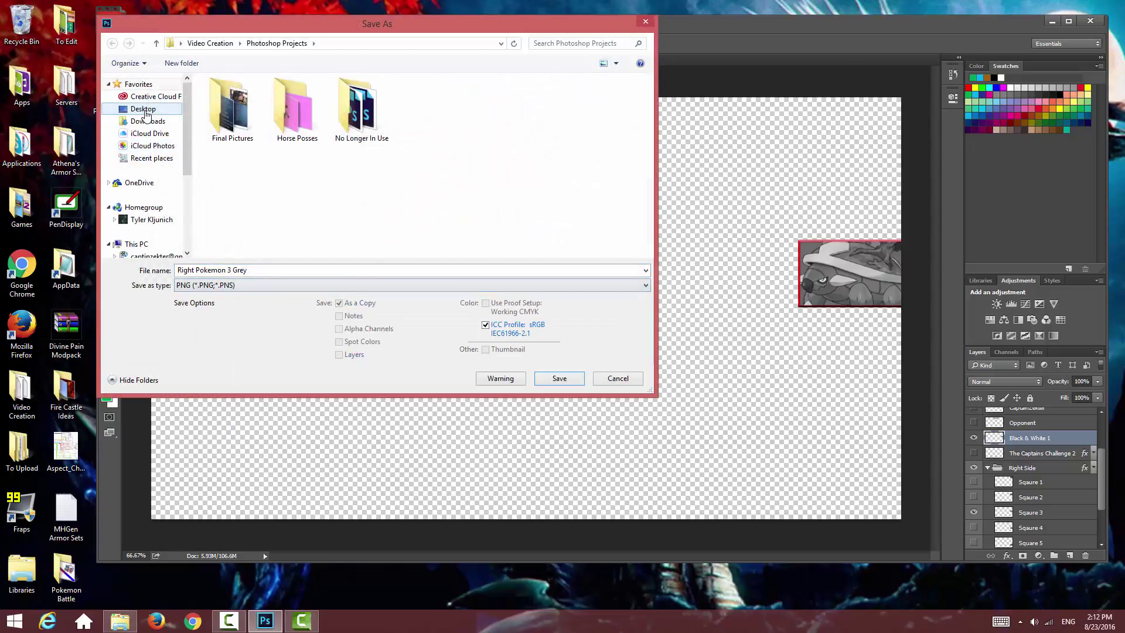
left_click(143, 109)
left_click(560, 379)
Step: Move both Right Pokemon 3 PNGs into the desktop's Pokemon Battle folder, and import them into the Camtasia project
left_click_drag(555, 9, 646, 7)
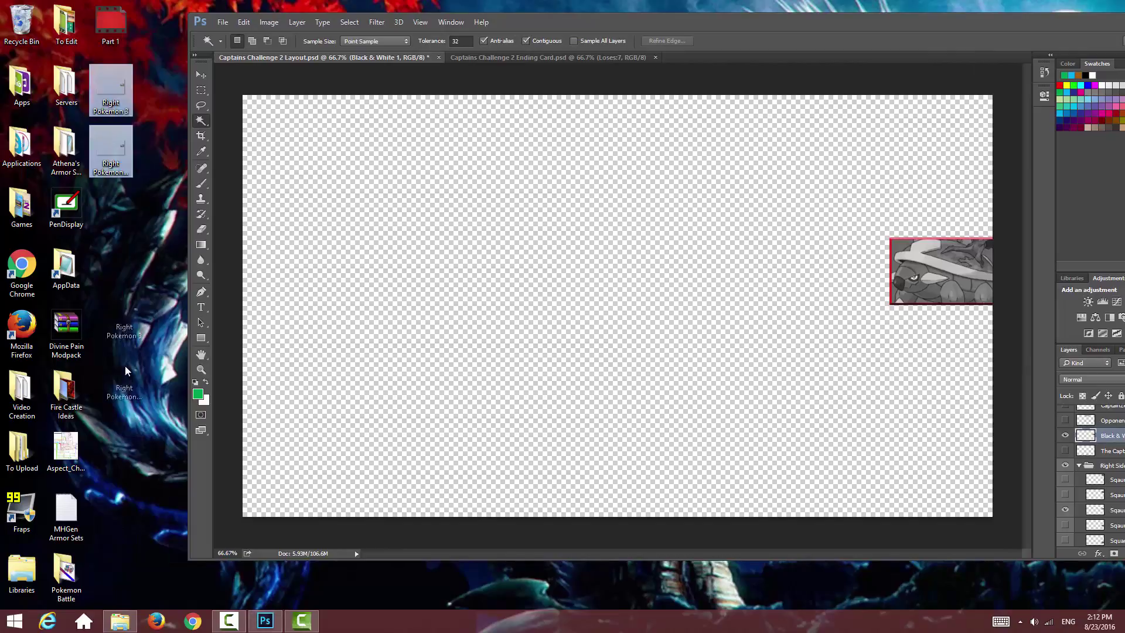
left_click(302, 620)
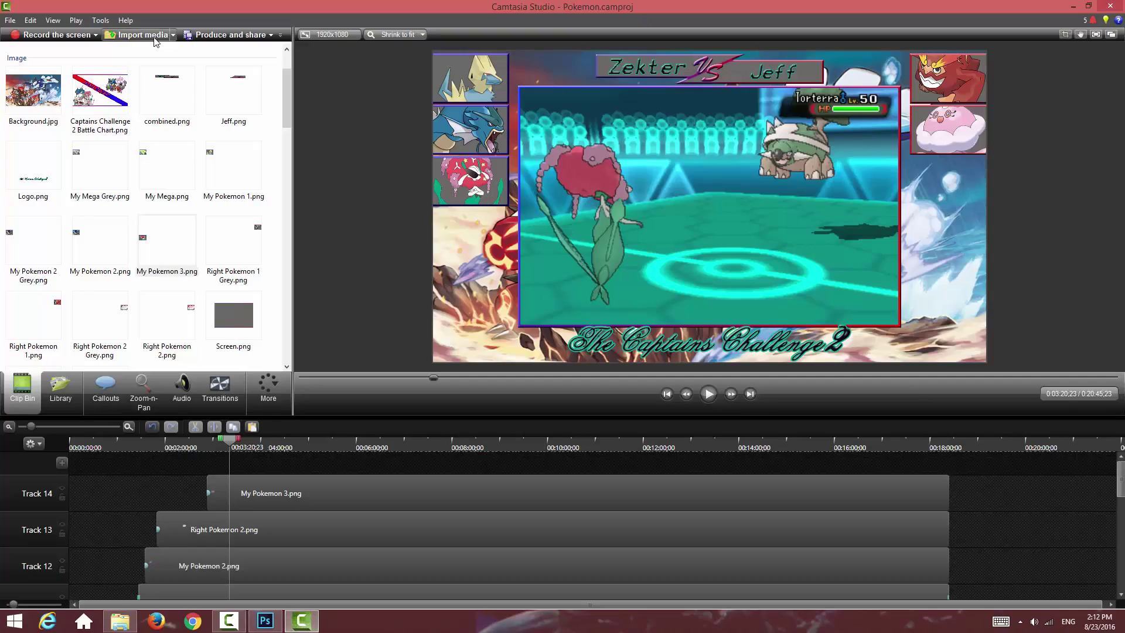
left_click(144, 35)
left_click(503, 369)
left_click(890, 307, "ctrl")
left_click(830, 452)
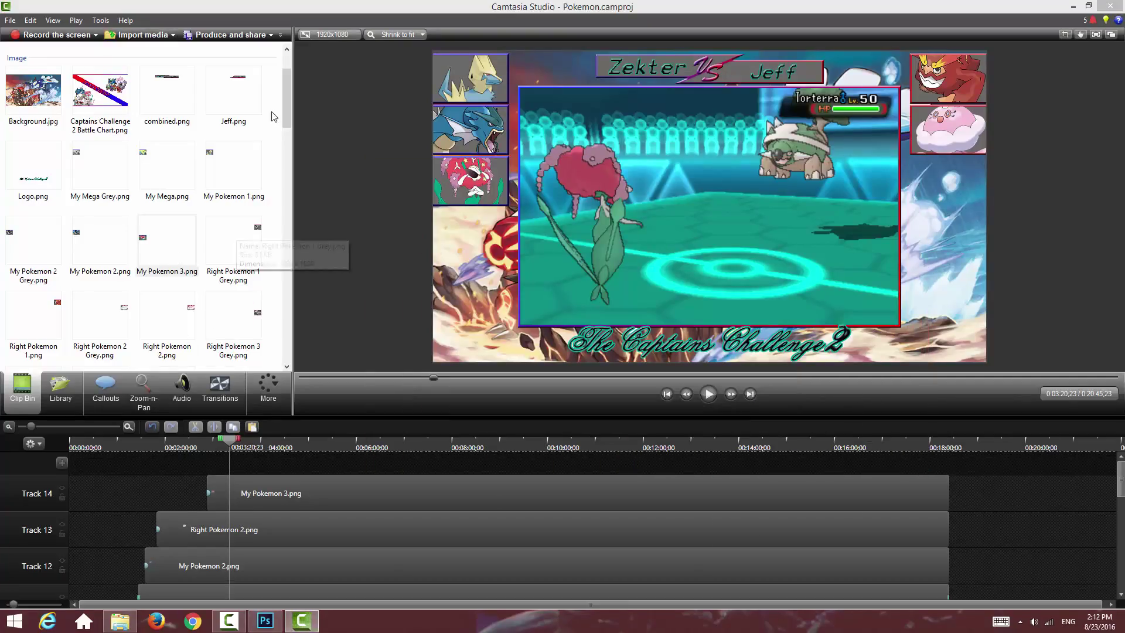
Step: Place Right Pokemon 3.png on a new Track 15 at 0:03:20;23 and apply the animation copied from the Right Pokemon 2 clip
scroll(274, 117, "down", 3)
left_click_drag(34, 252, 265, 462)
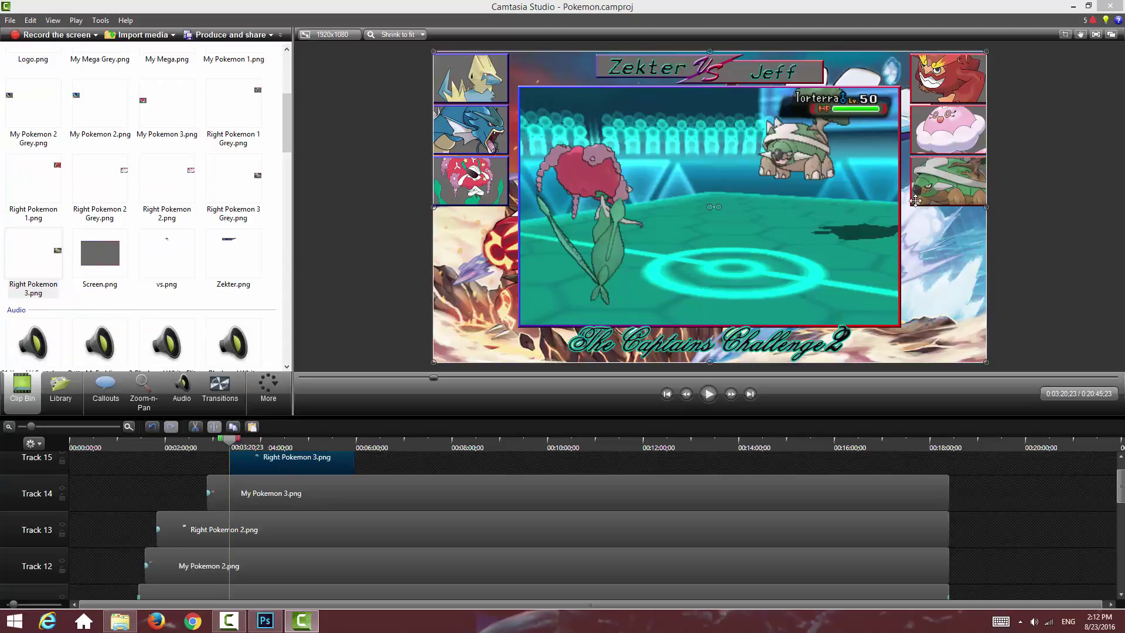
right_click(156, 529)
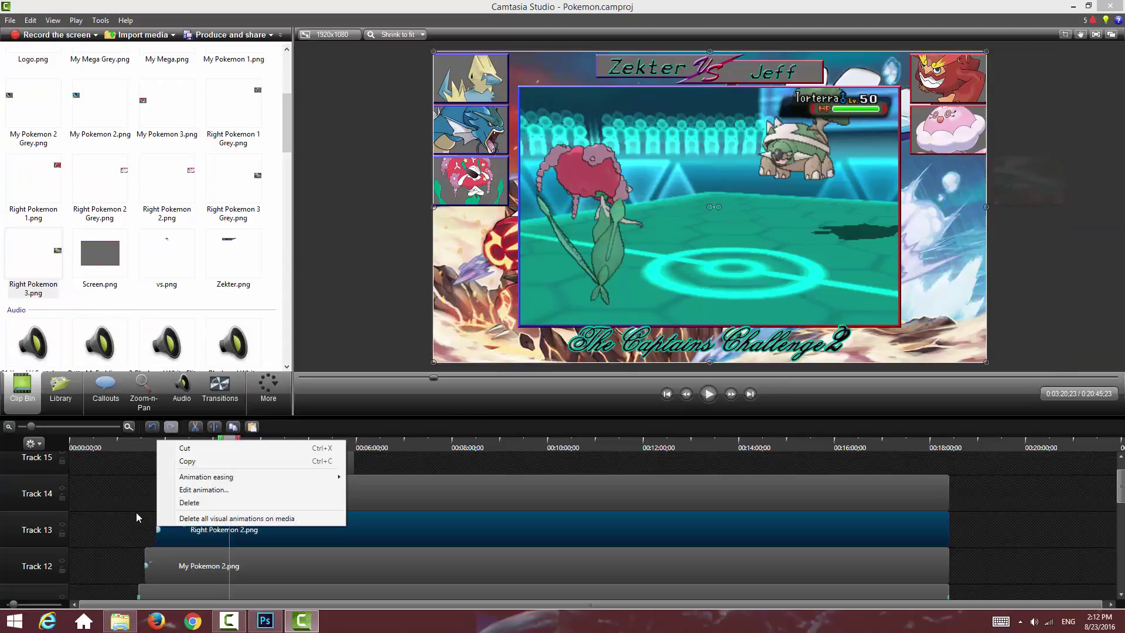
left_click(186, 460)
left_click(286, 462)
Step: Extend the Right Pokemon 3 clip to end level with the other Pokemon pictures, and preview its entrance animation
left_click_drag(352, 460, 959, 469)
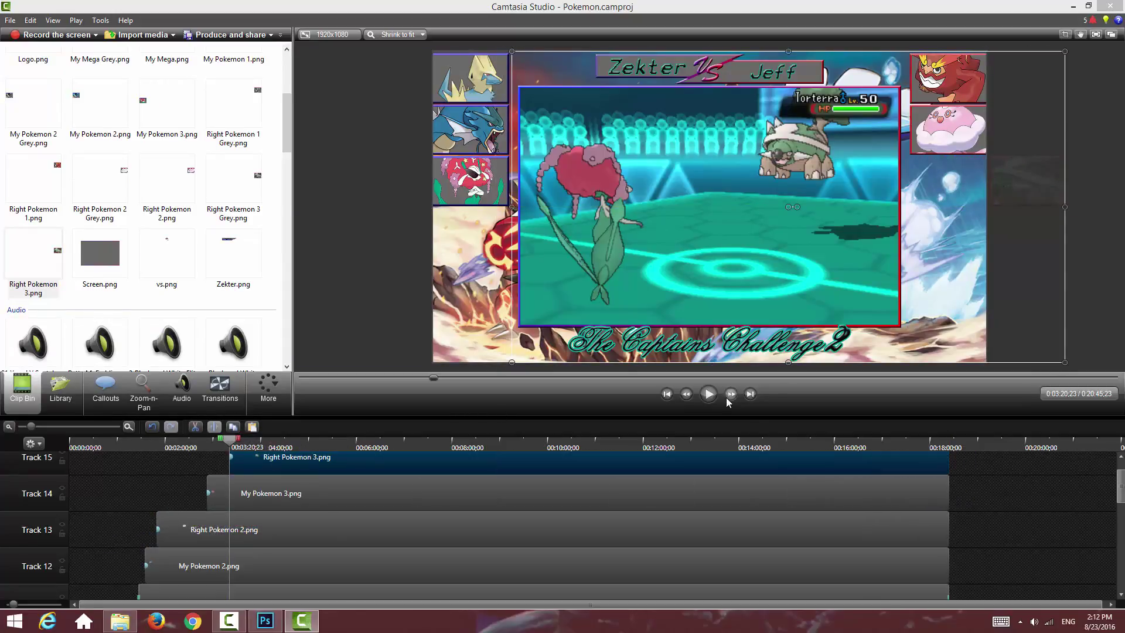
left_click(709, 393)
left_click(1027, 495)
scroll(1013, 490, "up", 1)
Step: Review Torterra's battle scenes between about 0:04:19 and 0:04:31, and stop the playhead at 0:04:29;15
left_click_drag(231, 441, 279, 451)
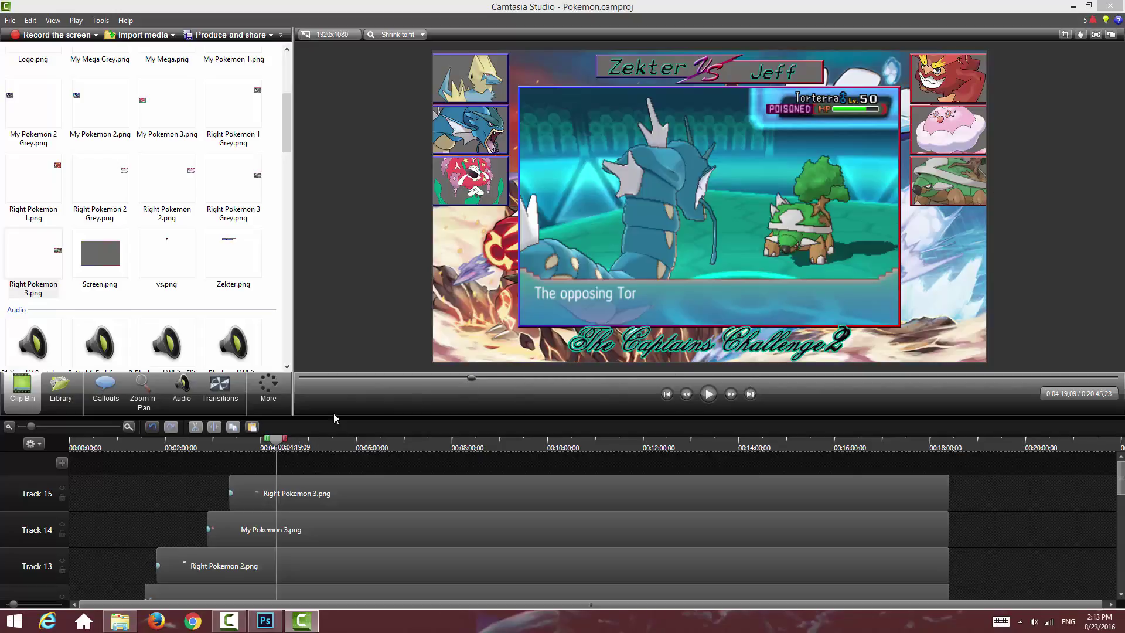
left_click(279, 452)
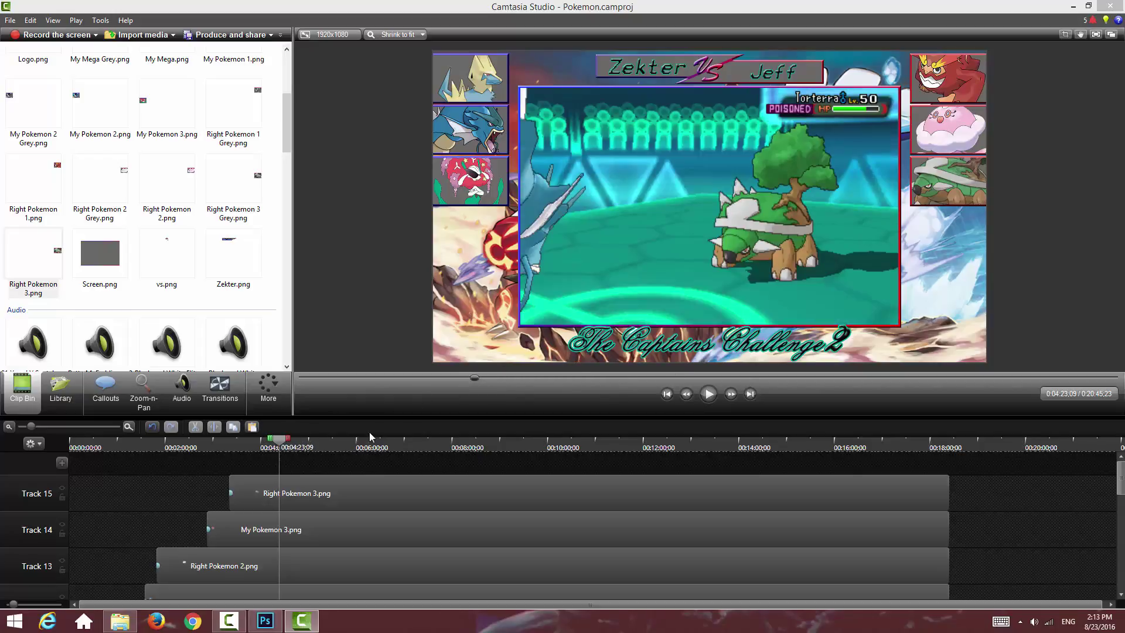
left_click(286, 450)
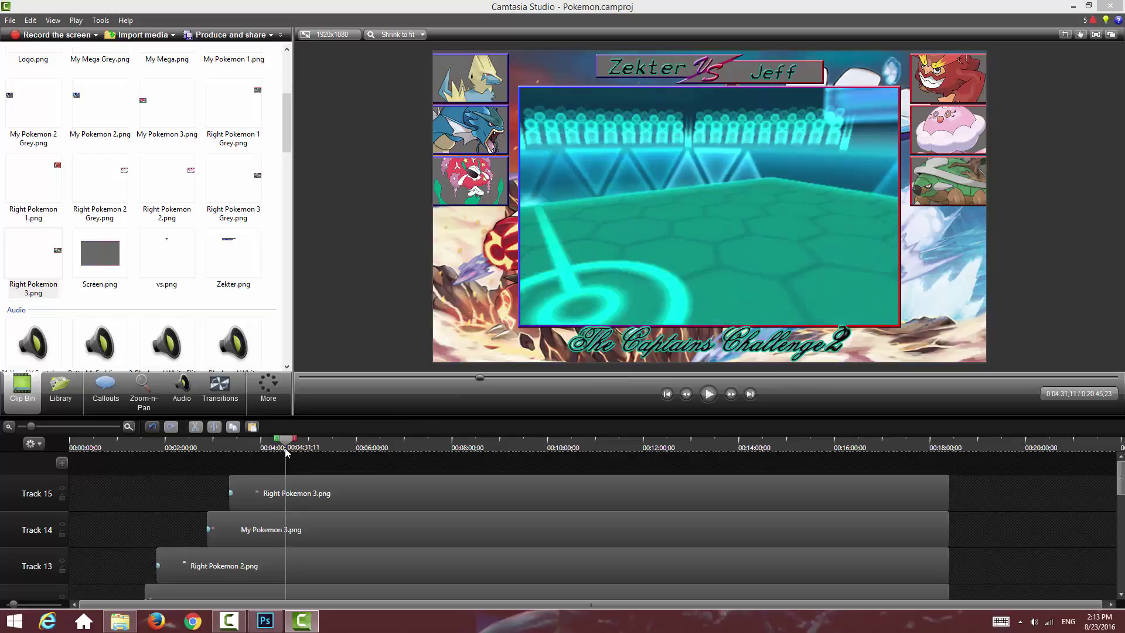
left_click(283, 451)
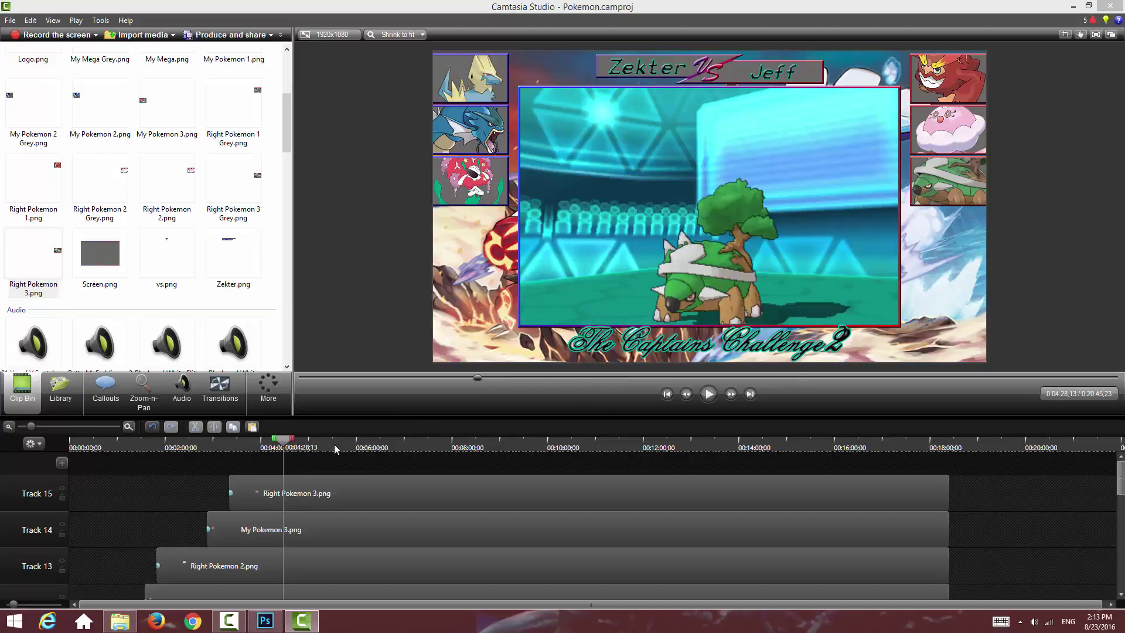
left_click(709, 394)
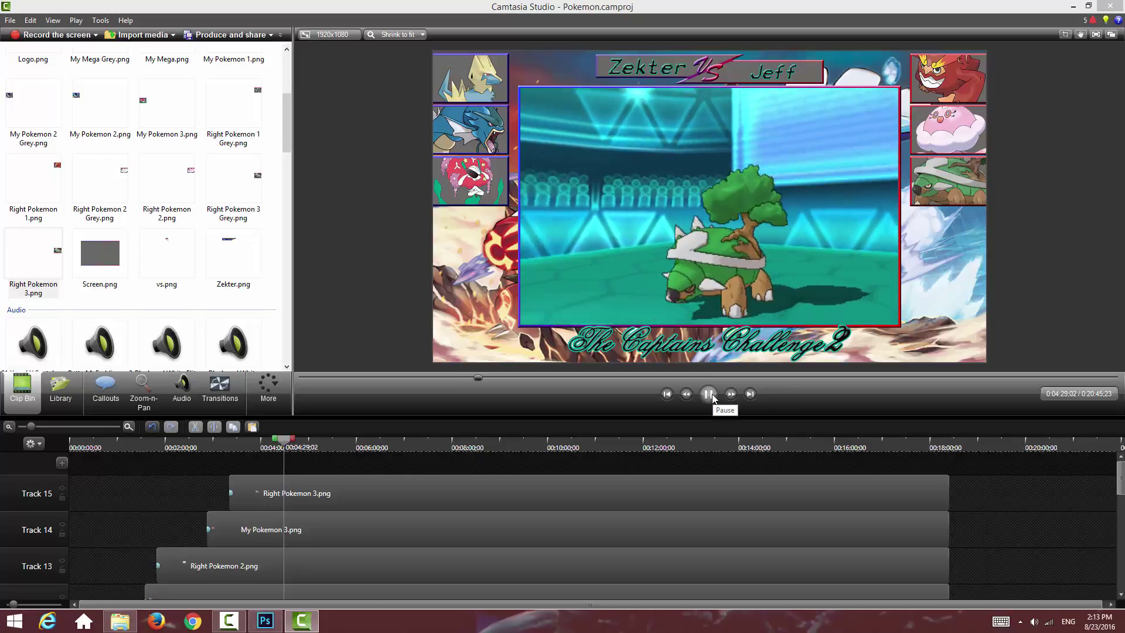
left_click(710, 394)
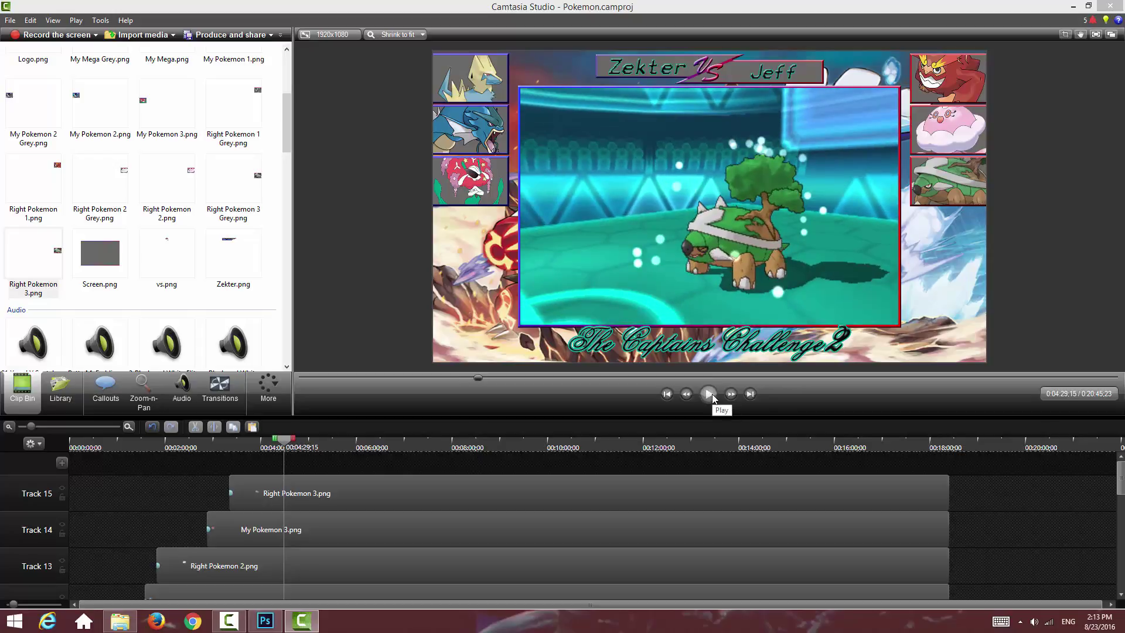
Step: Split the Right Pokemon 3.png clip on Track 15 at 0:04:29;16 and replace the part after the cut with Right Pokemon 3 Grey.png
left_click(711, 396)
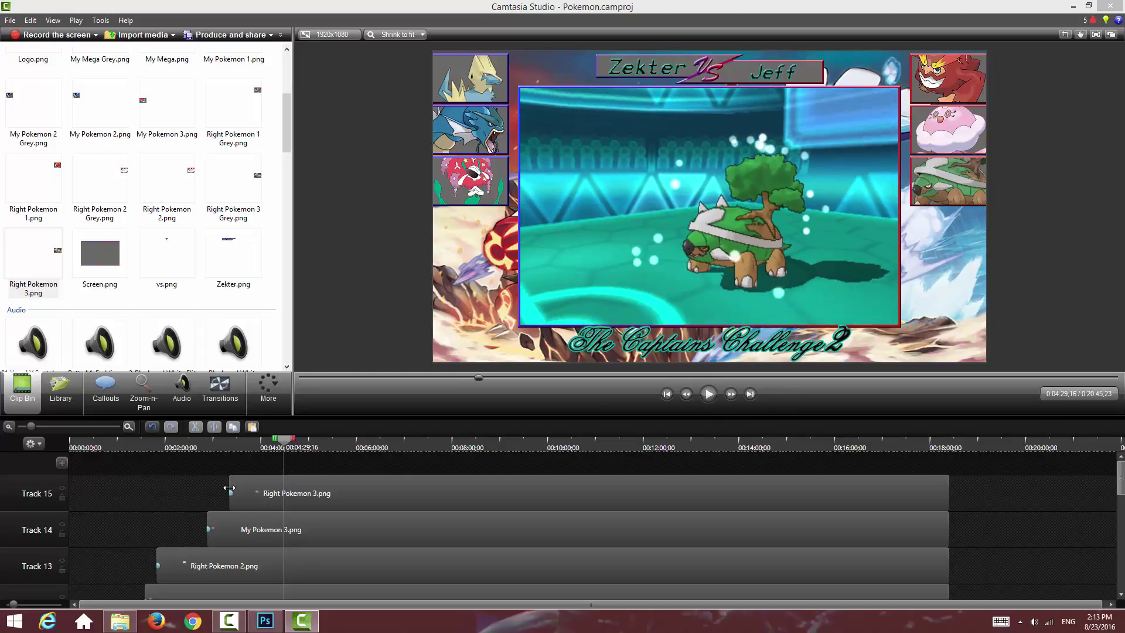
left_click(230, 489)
left_click(214, 426)
left_click(354, 486)
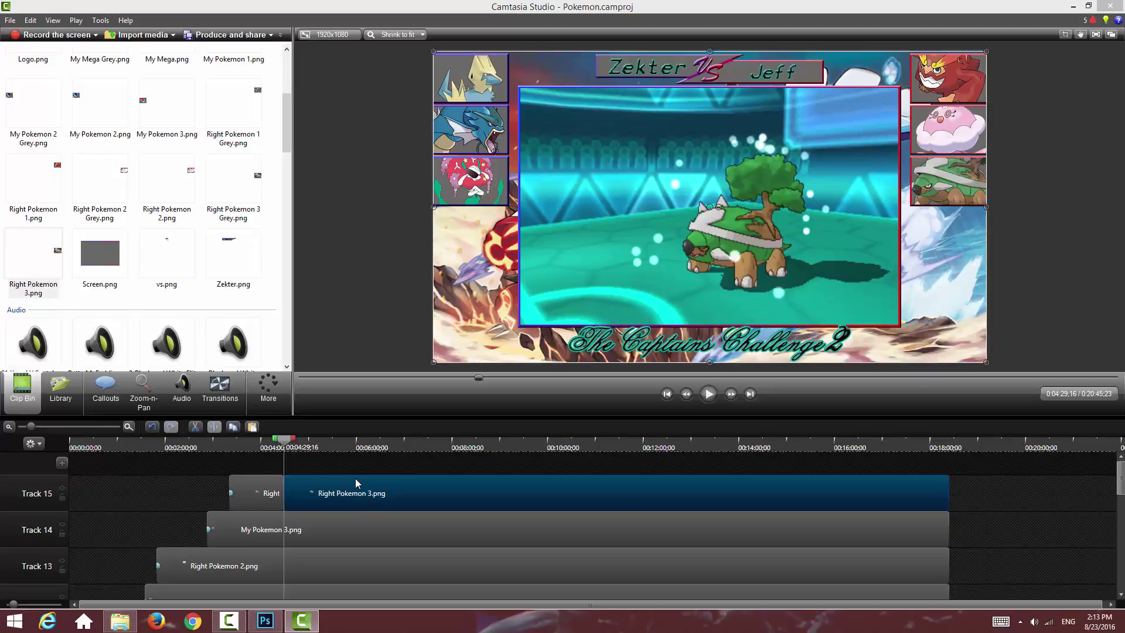
key("Delete")
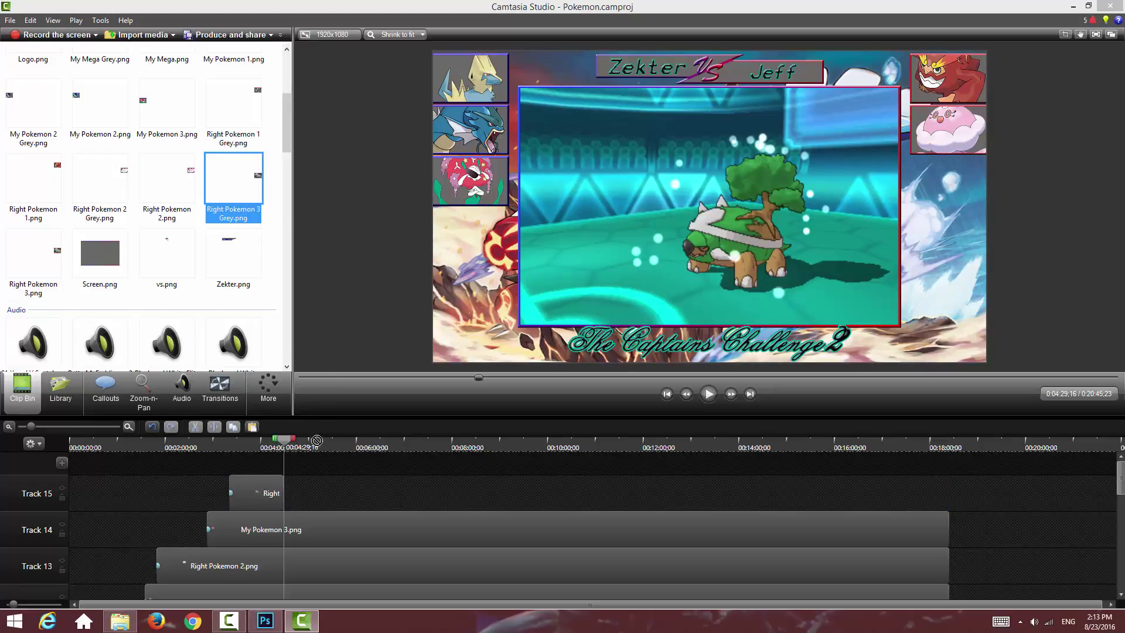
left_click_drag(354, 491, 376, 495)
Step: Add a Fade transition between the Right Pokemon 3 and Right Pokemon 3 Grey clips on Track 15 and preview it
left_click(220, 390)
scroll(193, 201, "up", 5)
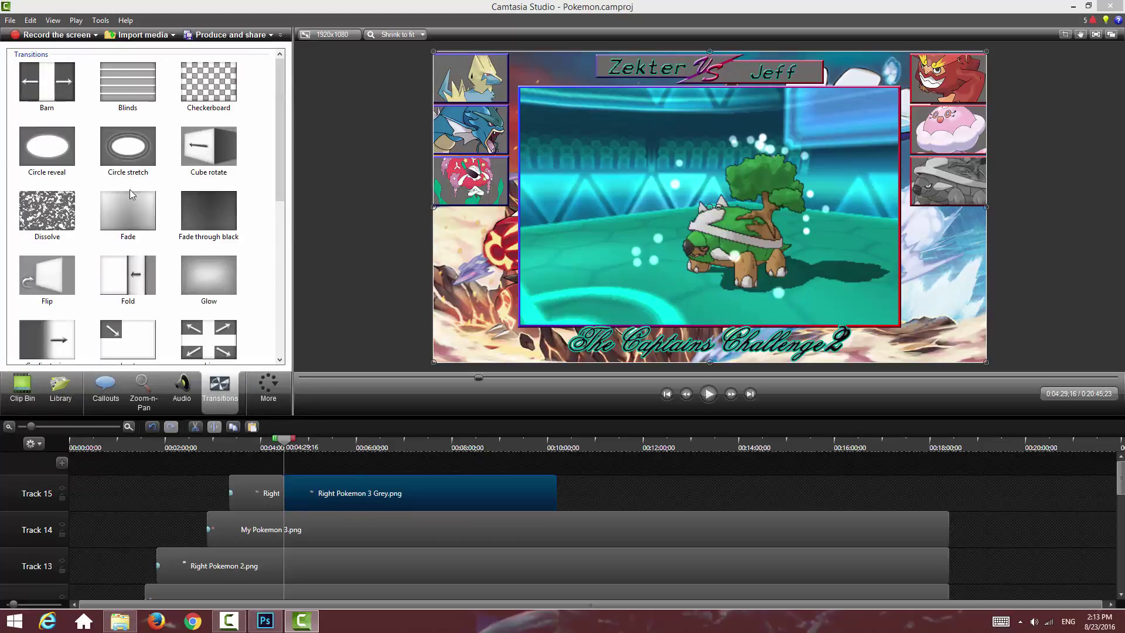
left_click_drag(125, 208, 314, 495)
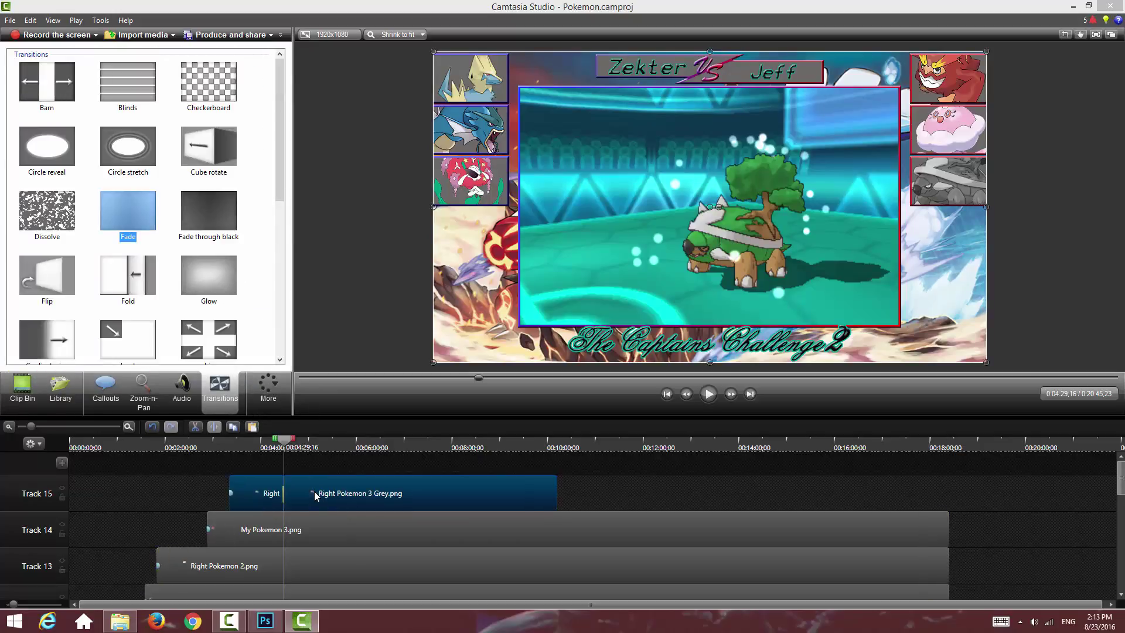
left_click(281, 450)
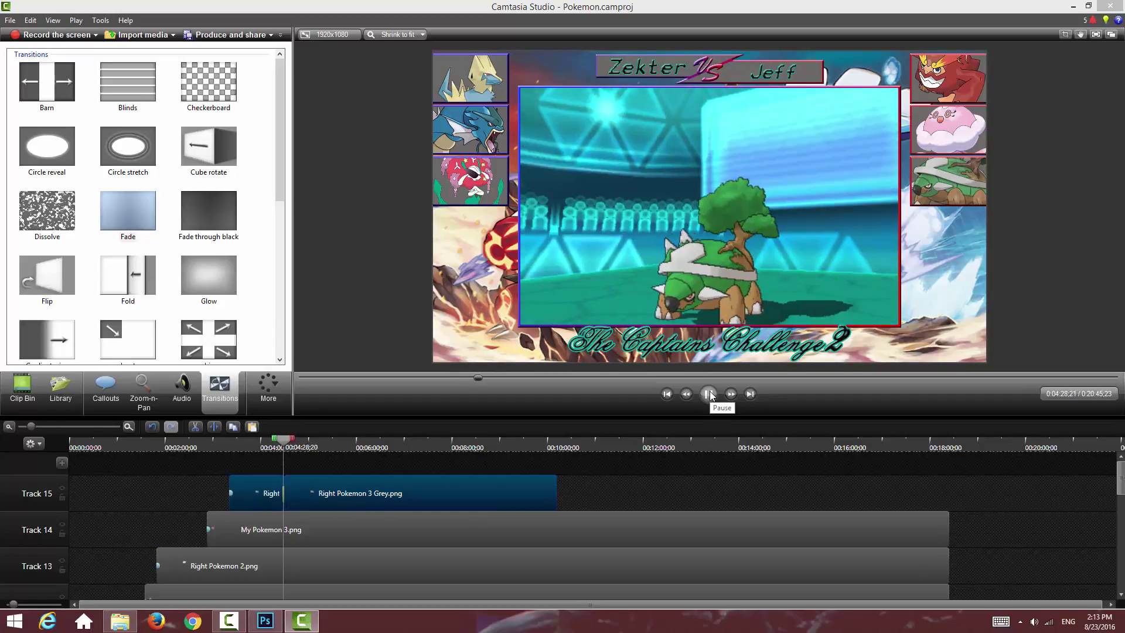
left_click(709, 394)
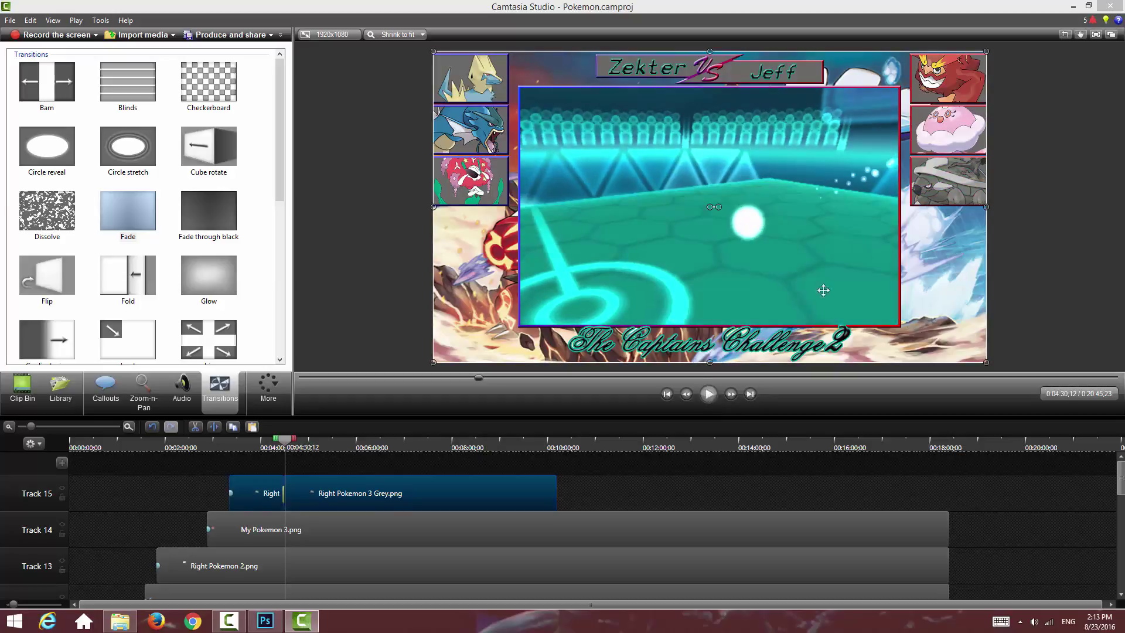
Step: Extend the Right Pokemon 3 Grey.png clip on Track 15 to match the end of the clips on the tracks below
left_click_drag(556, 485, 952, 476)
left_click(1016, 505)
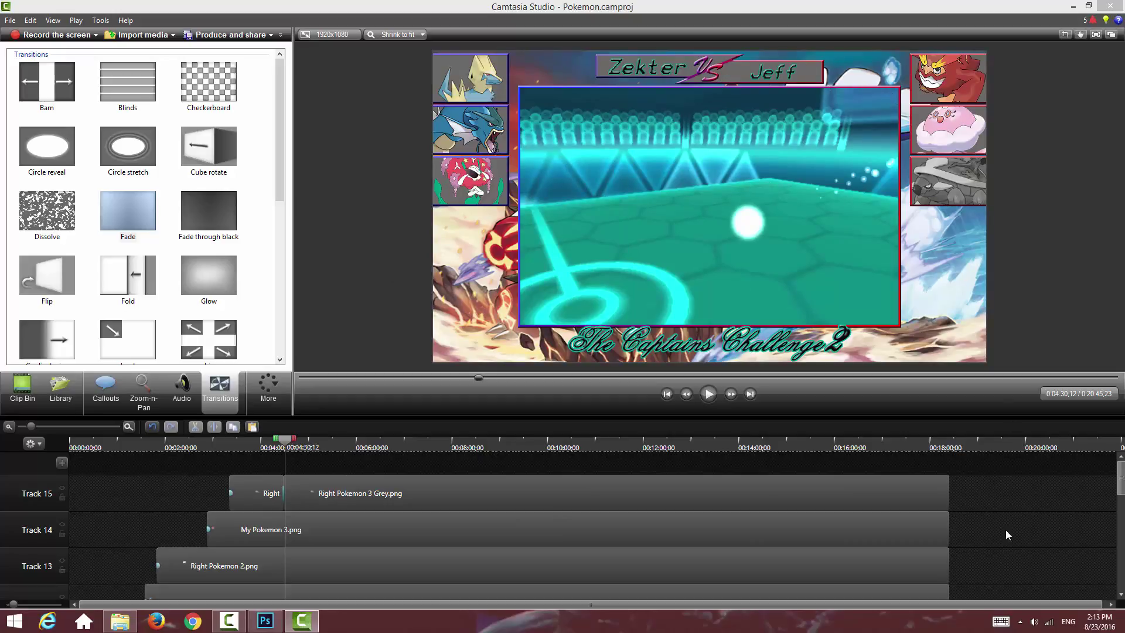
Step: Advance the playhead to 0:04:40;17, where the opponent's fourth Pokemon is sent out
left_click(22, 389)
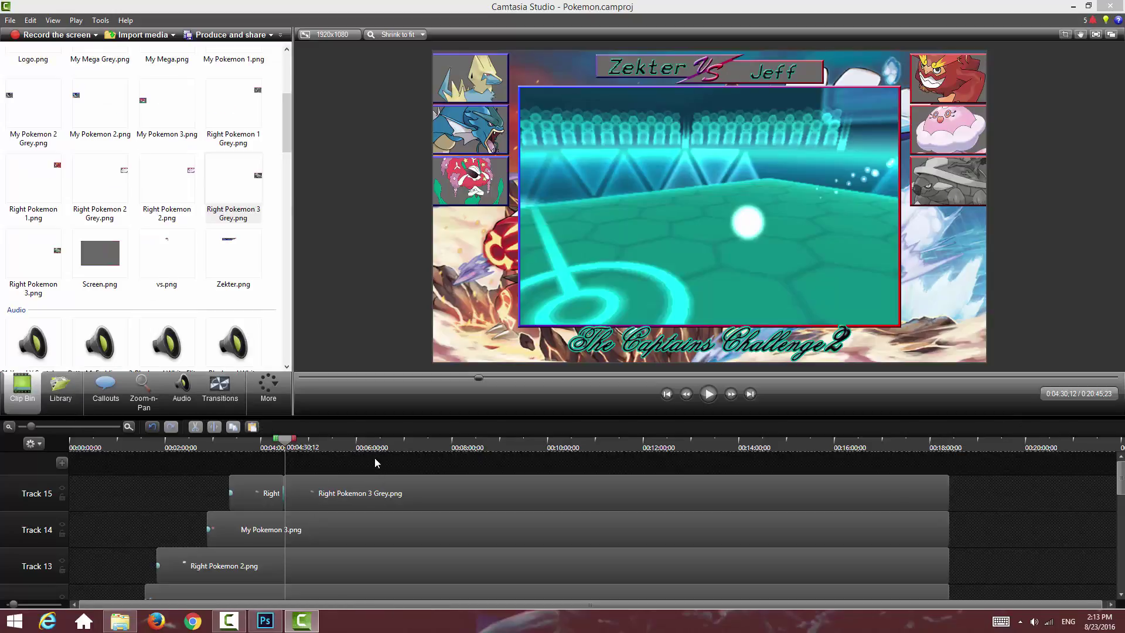
left_click_drag(285, 444, 293, 454)
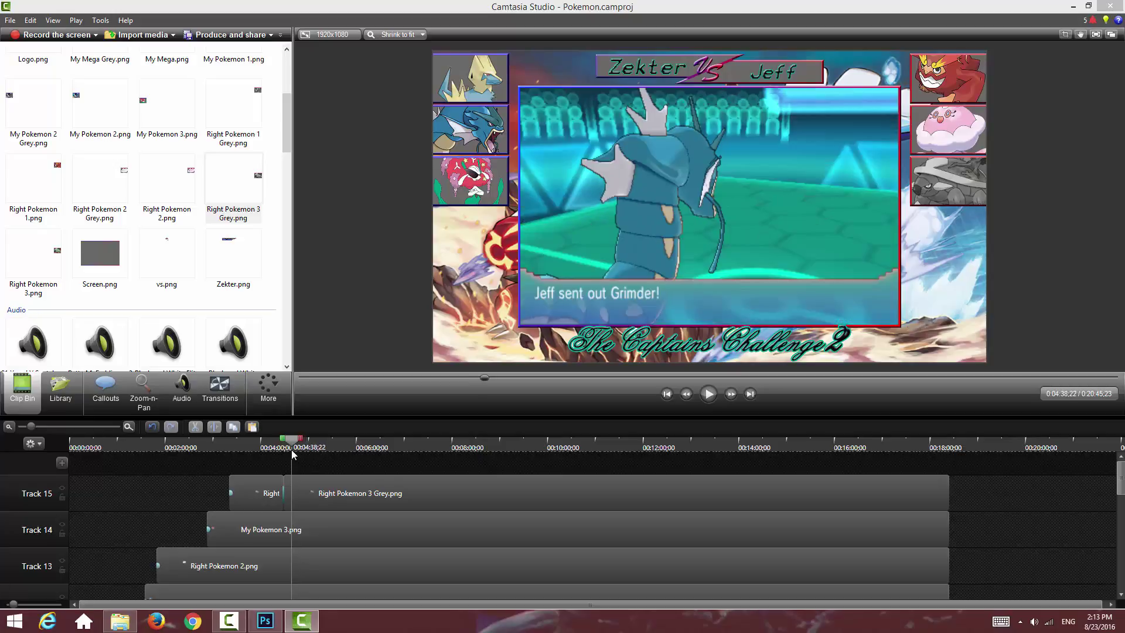
left_click(707, 396)
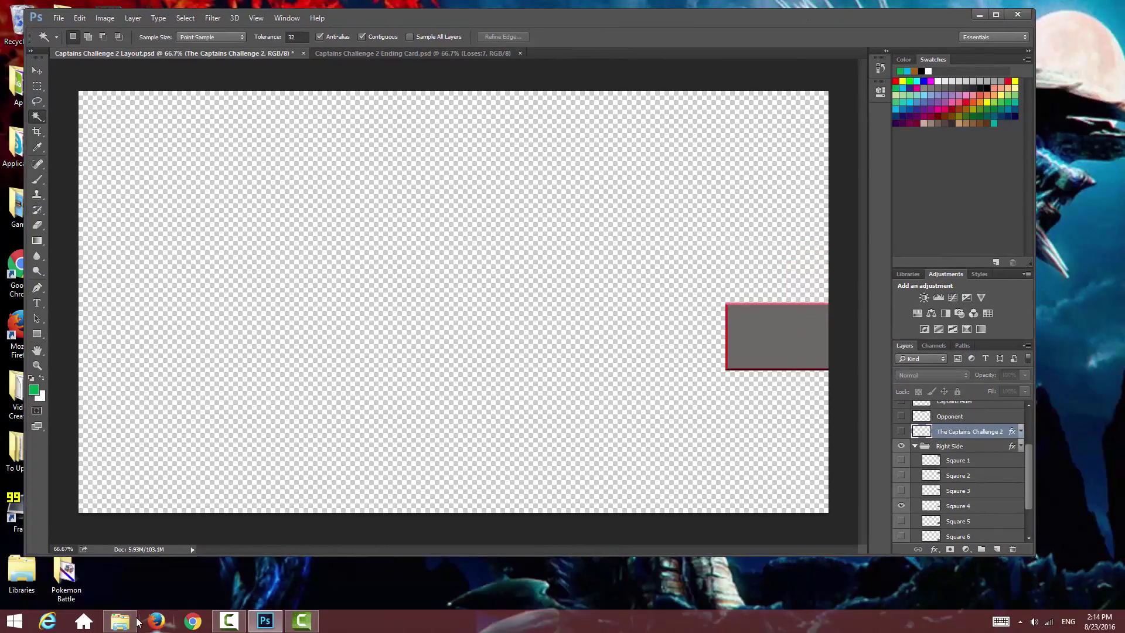
Step: Place the Muk image from its folder into the Photoshop layout, flip it horizontally, and enlarge it over the grey Right Side square
key("alt+Tab")
left_click_drag(405, 128, 229, 272)
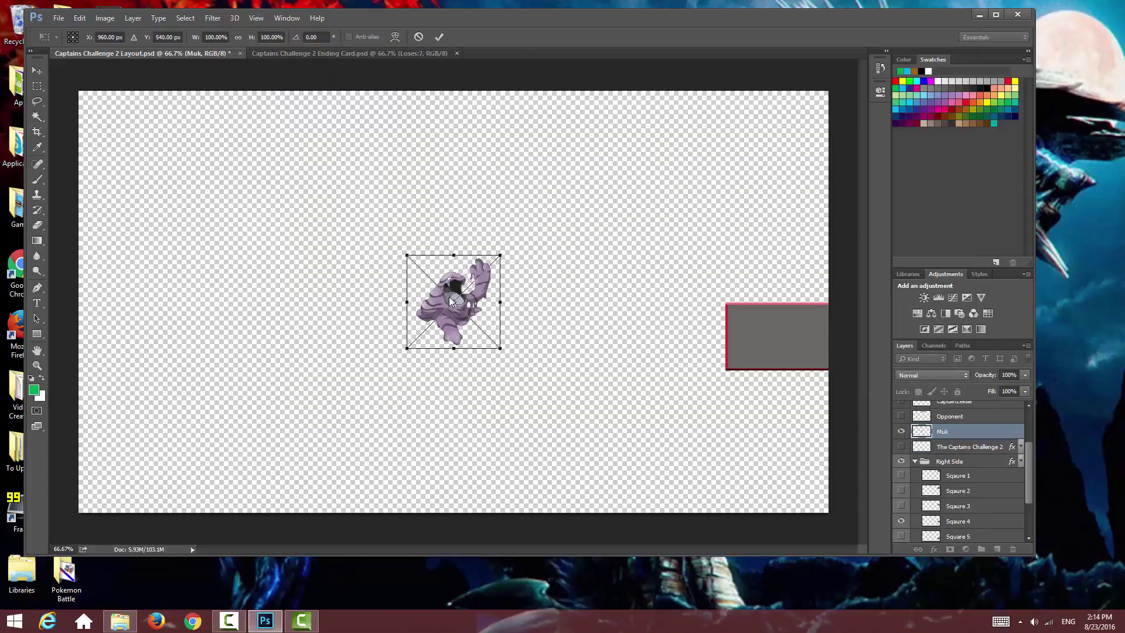
right_click(447, 297)
left_click(481, 463)
left_click_drag(500, 254, 576, 179)
left_click_drag(467, 243, 820, 322)
right_click(820, 323)
left_click(831, 342)
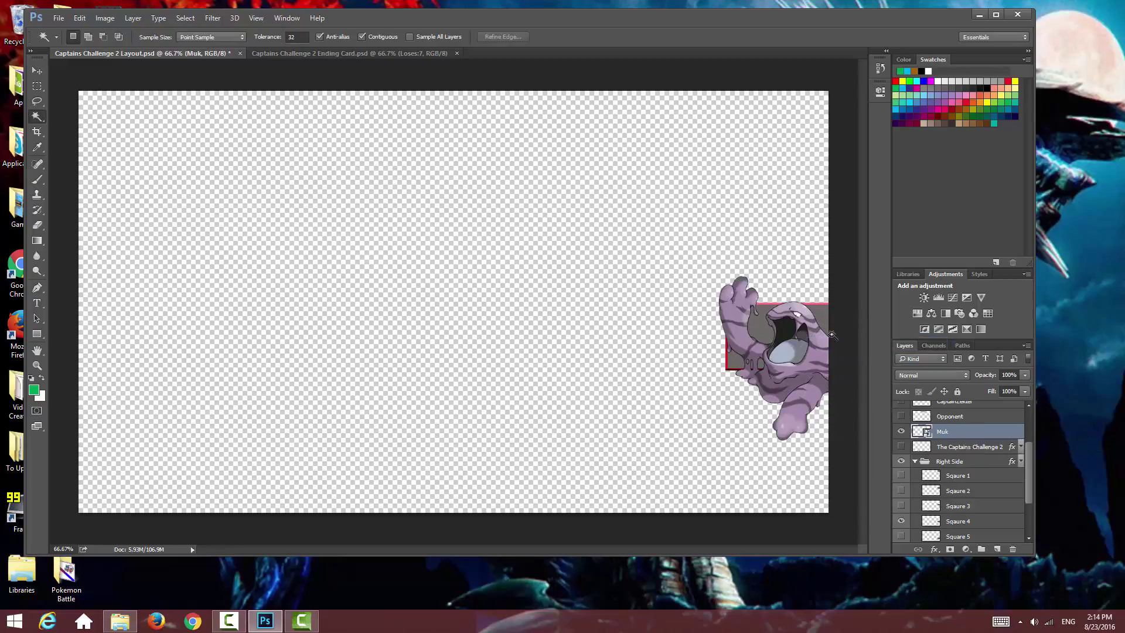
Step: Copy the part of Muk inside the square's selection to a new layer and delete the original Muk layer
left_click(948, 429)
right_click(511, 308)
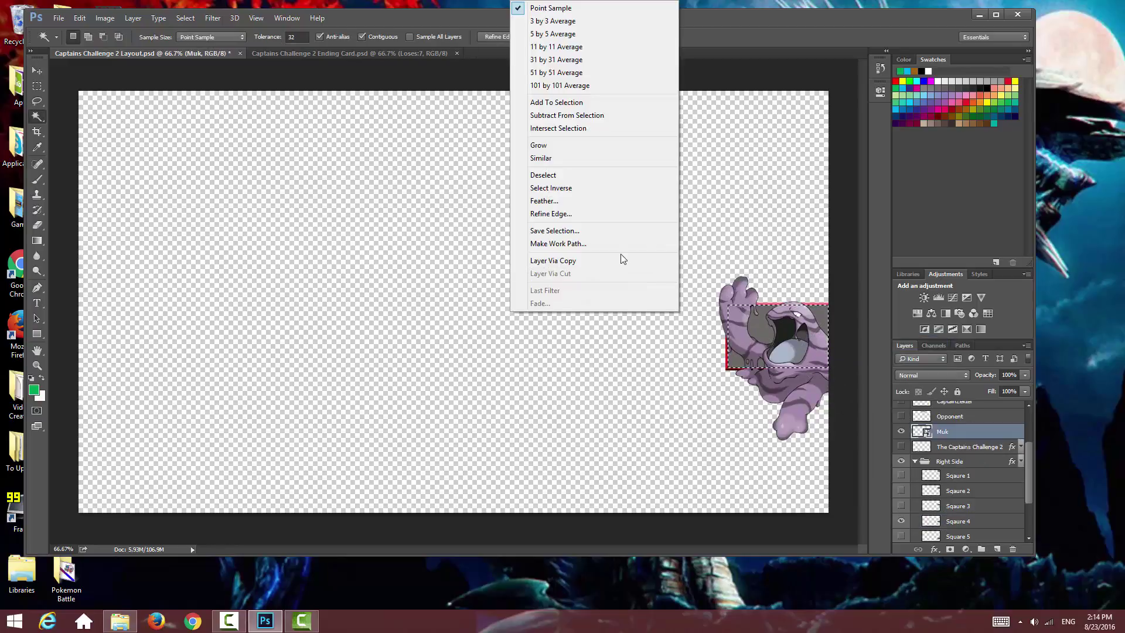
left_click(623, 260)
left_click(950, 448)
key("Delete")
left_click(948, 433)
Step: Save the cropped Muk square to the Desktop as a PNG named Right Pokemon 4
left_click(58, 18)
left_click(89, 146)
type("Right Pokemon 4")
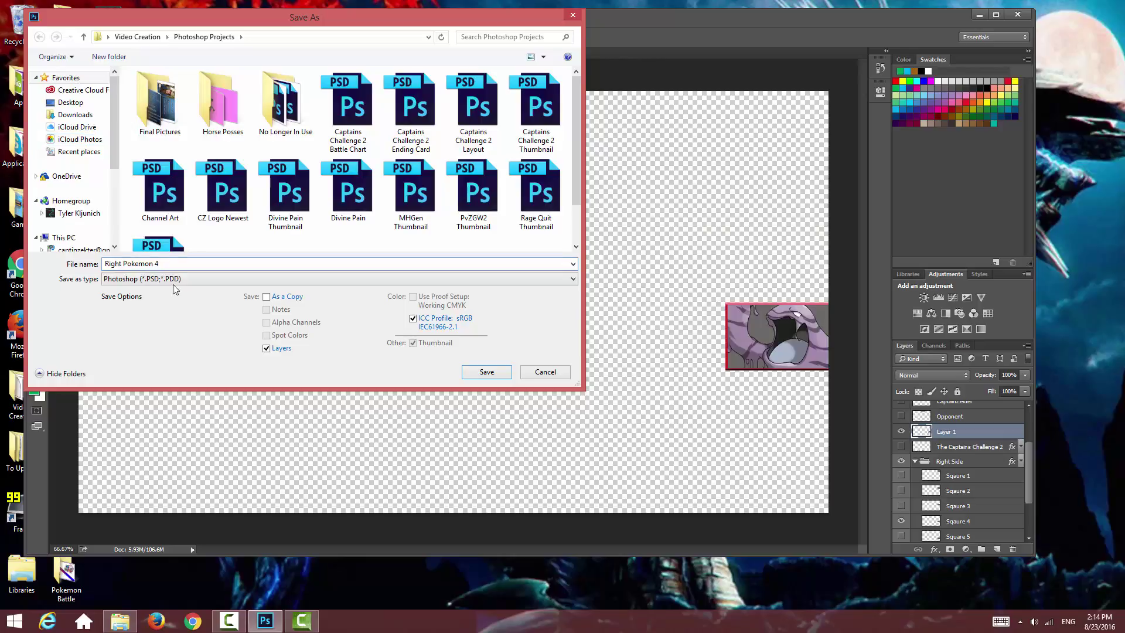
left_click(174, 279)
left_click(158, 439)
left_click(70, 102)
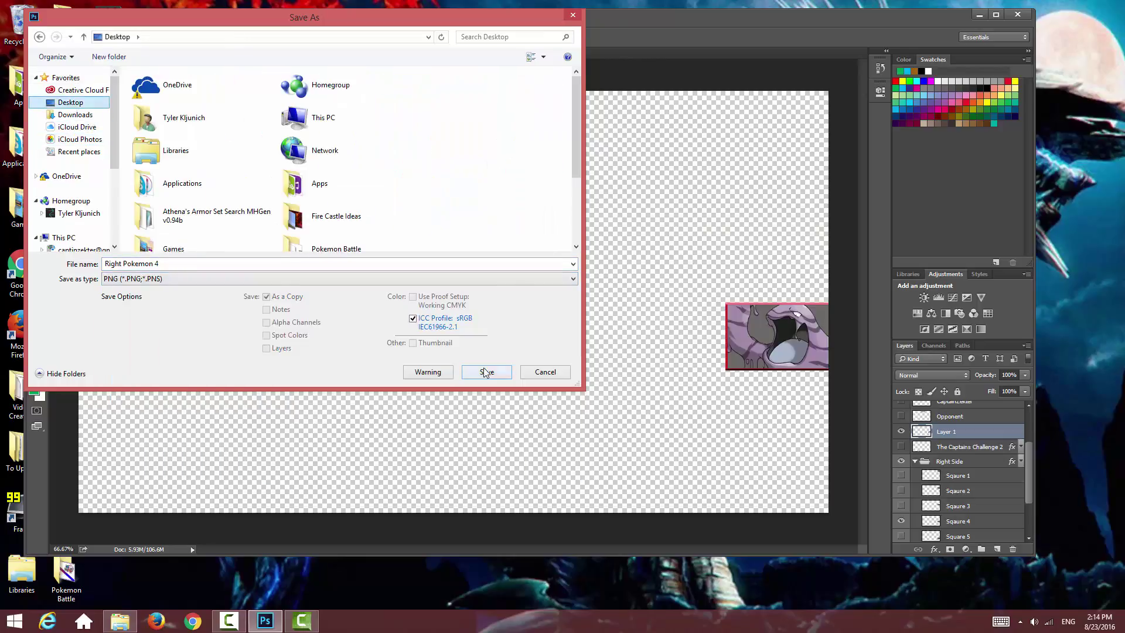
left_click(486, 371)
left_click(613, 192)
Step: Add a Black & White adjustment and merge it with the cropped Muk layer
left_click(946, 313)
right_click(964, 431)
left_click(844, 427)
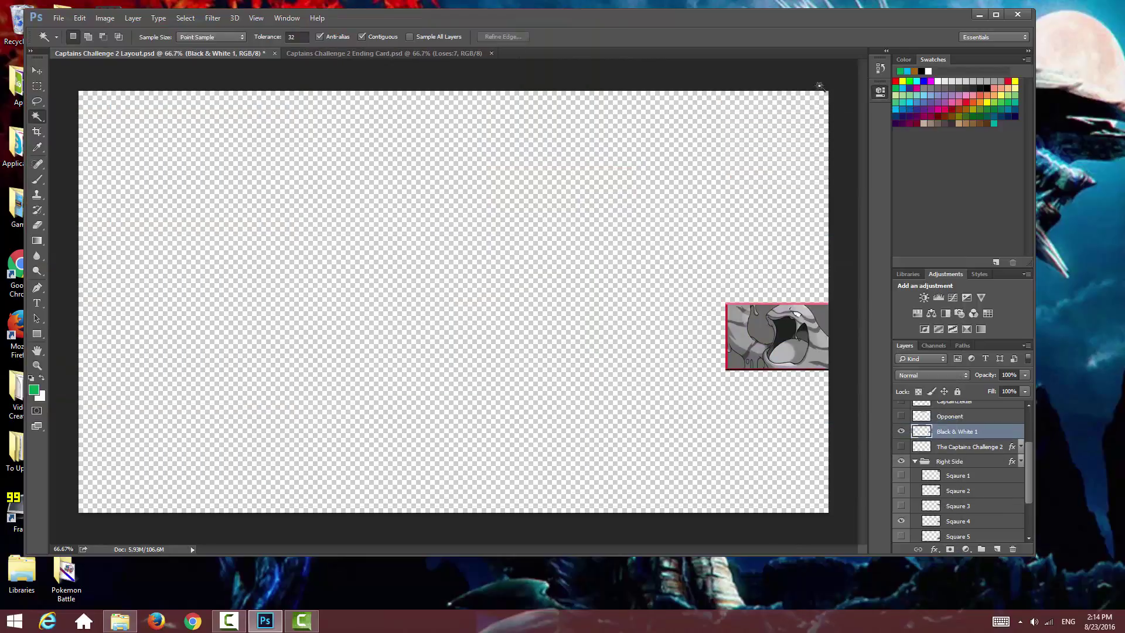
Step: Save the greyed Muk square to the Desktop as a PNG named Right Pokemon 4 Grey
left_click(58, 18)
left_click(91, 146)
type("Right Pokemon 4 Grey")
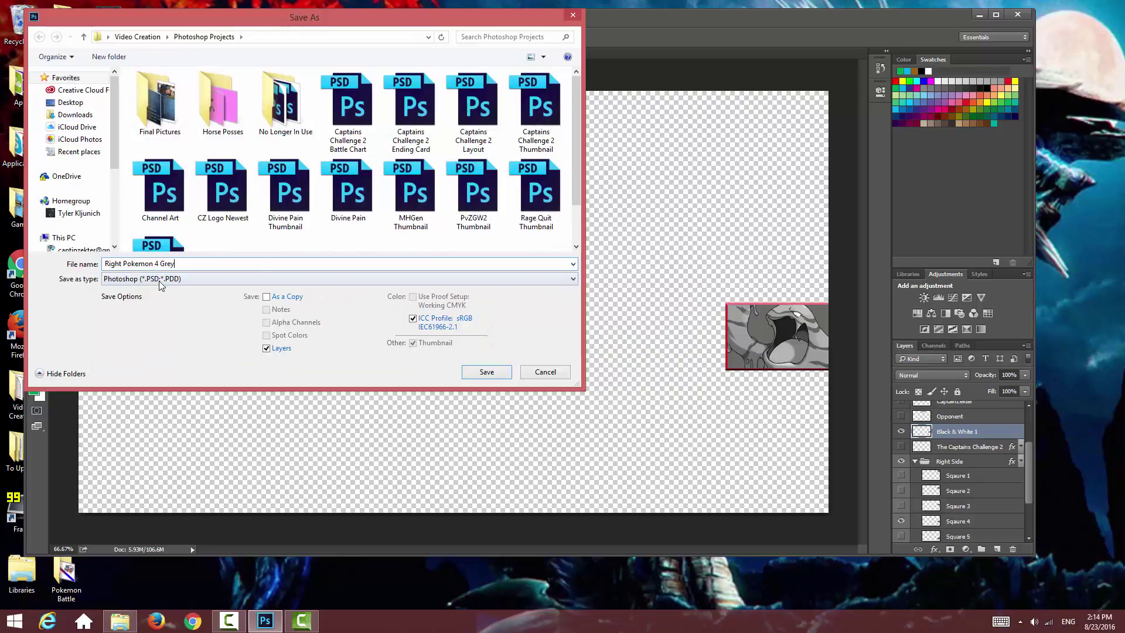
left_click(161, 279)
left_click(176, 424)
left_click(71, 102)
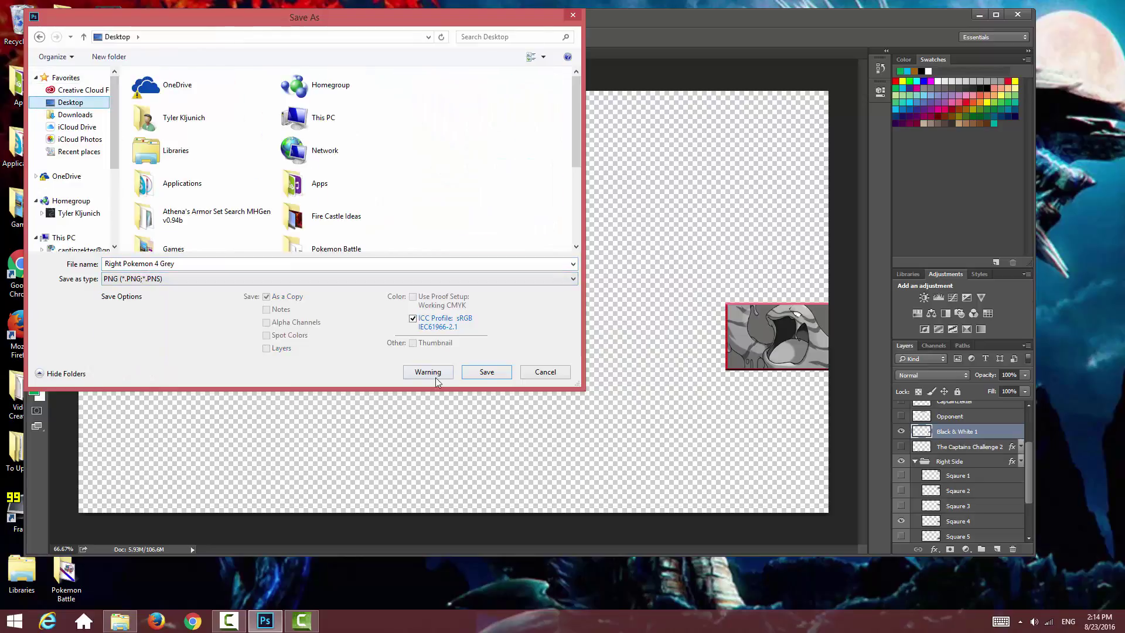
left_click(487, 372)
left_click(597, 193)
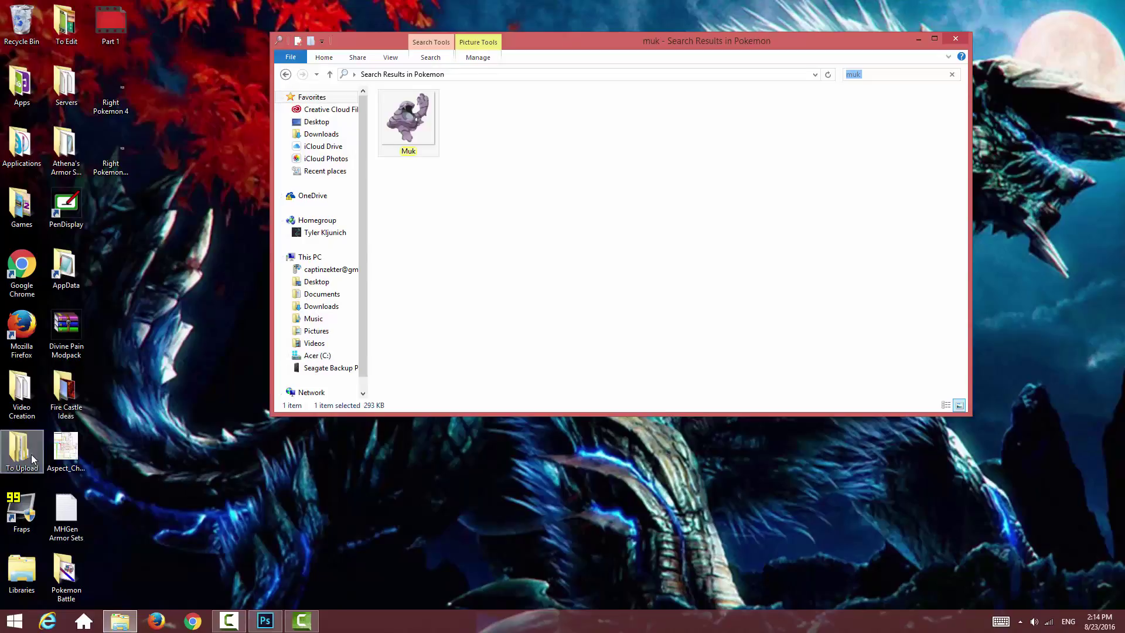
Step: Move both Right Pokemon 4 images from the desktop into the Pokemon Battle folder and return to Camtasia Studio
left_click_drag(169, 158, 108, 85)
left_click_drag(105, 93, 66, 574)
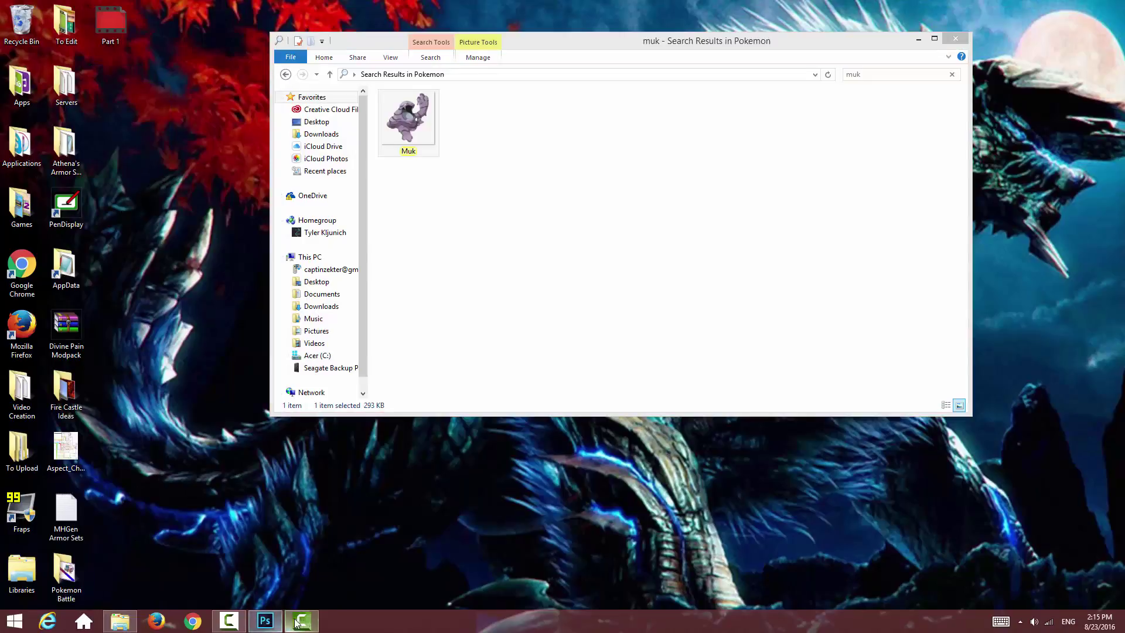
left_click(301, 621)
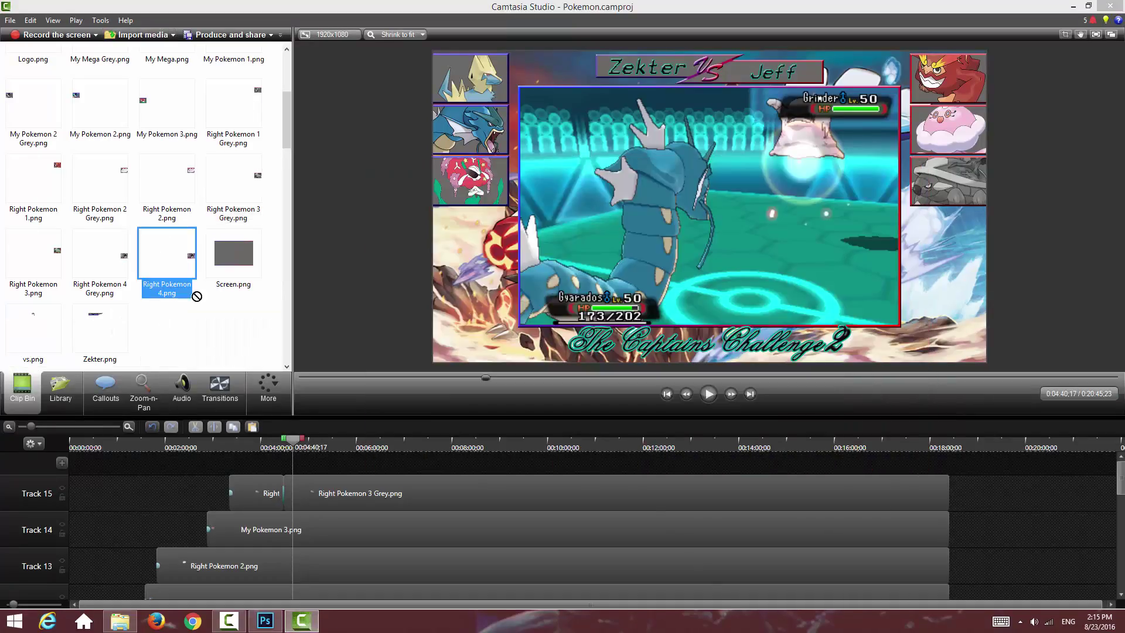
Step: Add Right Pokemon 4.png on Track 16 at 0:04:40;17 and shift it sideways so its picture sits just outside the canvas's right edge
left_click_drag(196, 296, 351, 463)
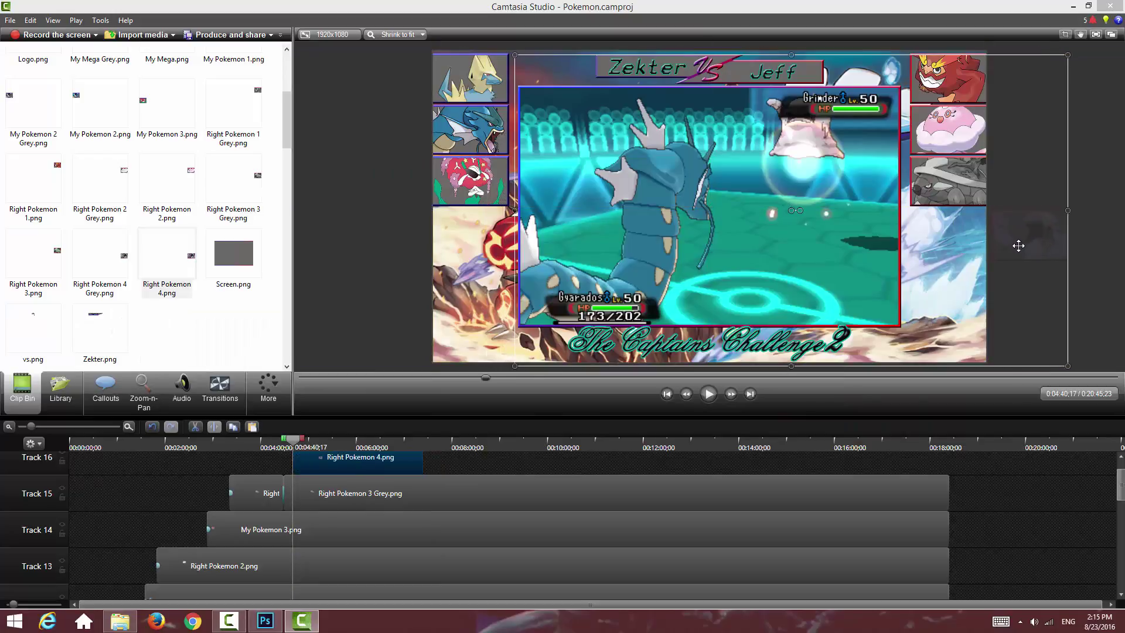
left_click_drag(1017, 242, 1016, 241)
Step: Animate Right Pokemon 4.png sliding into place, extend its clip to the end of the tracks below, and preview it
left_click(268, 389)
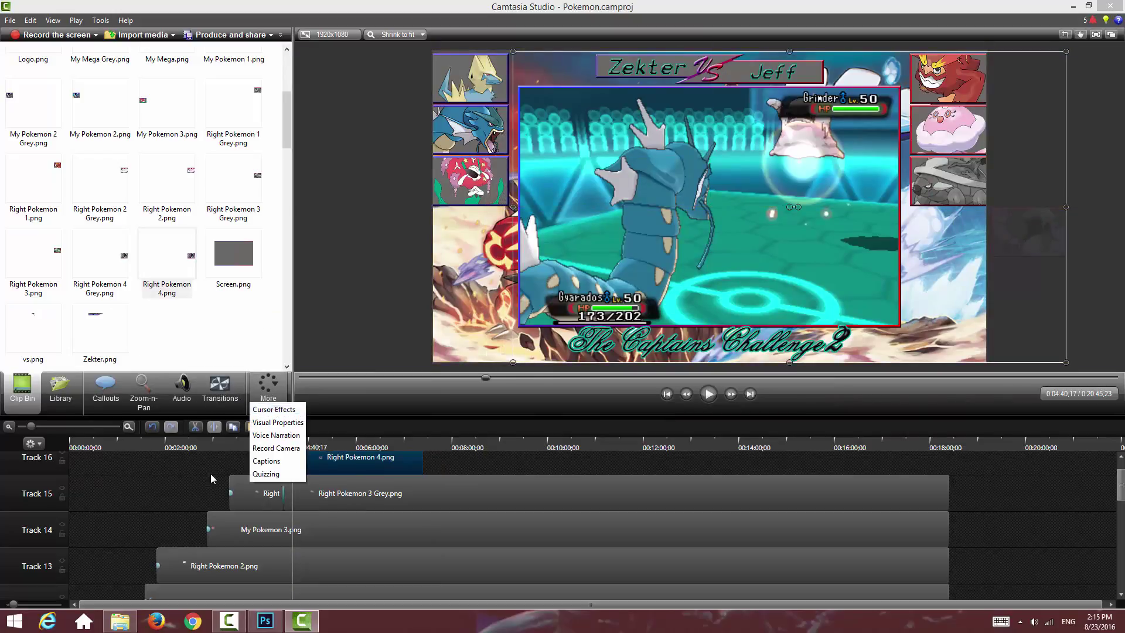
left_click_drag(423, 463, 949, 463)
left_click(709, 394)
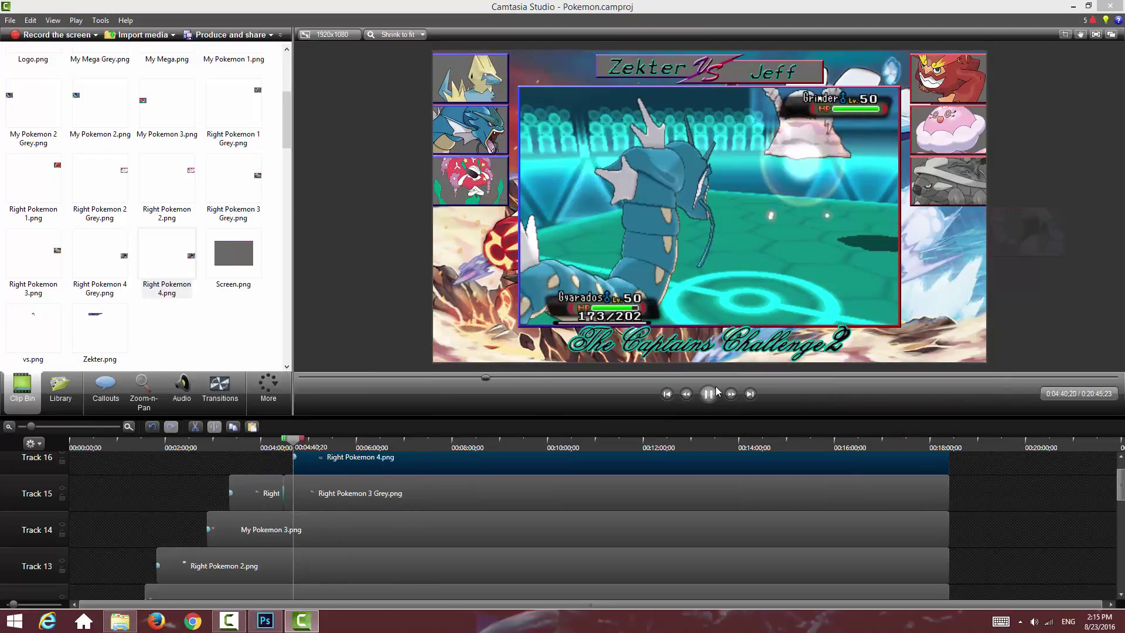
left_click(708, 394)
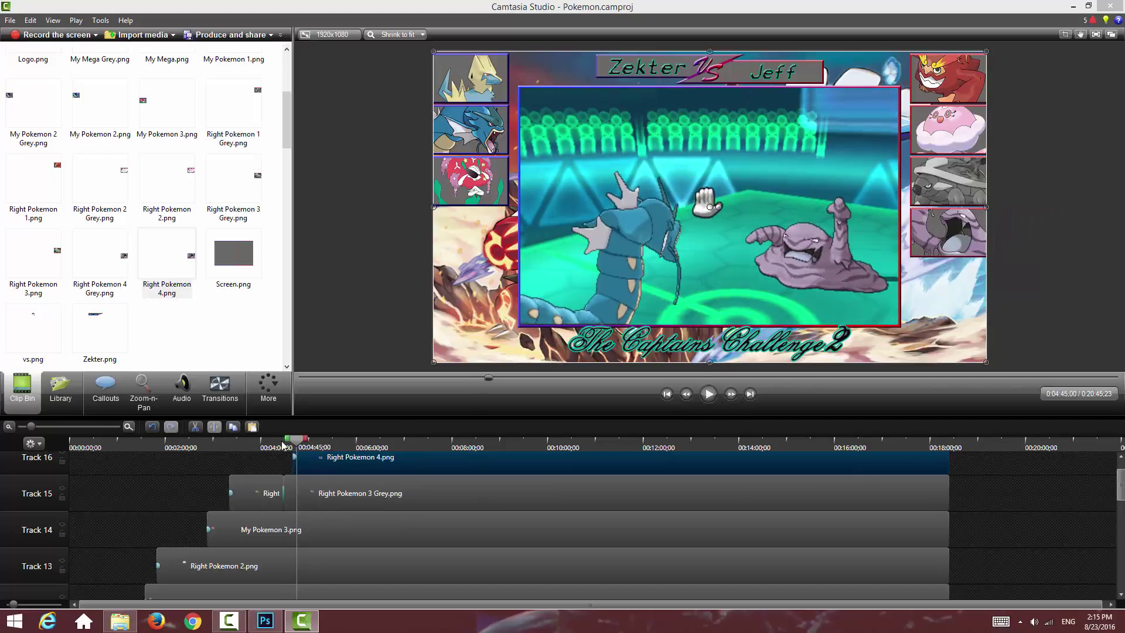
Step: Advance the playhead to 0:07:24;15, where Forretress enters the battle
left_click(315, 441)
left_click_drag(315, 441, 421, 418)
left_click(705, 395)
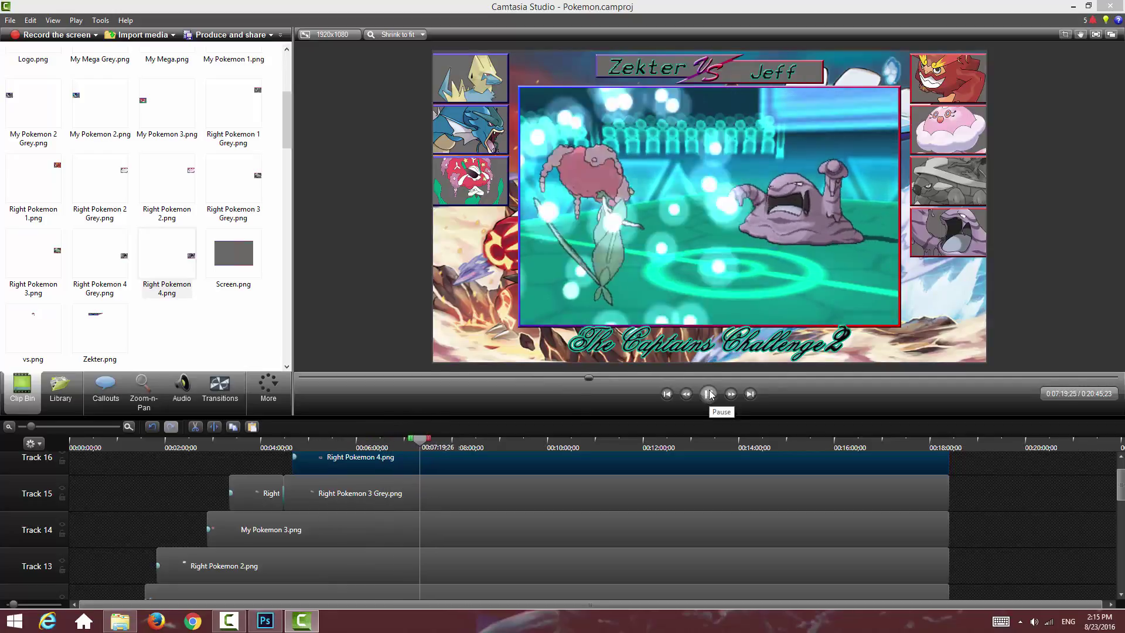
left_click(708, 394)
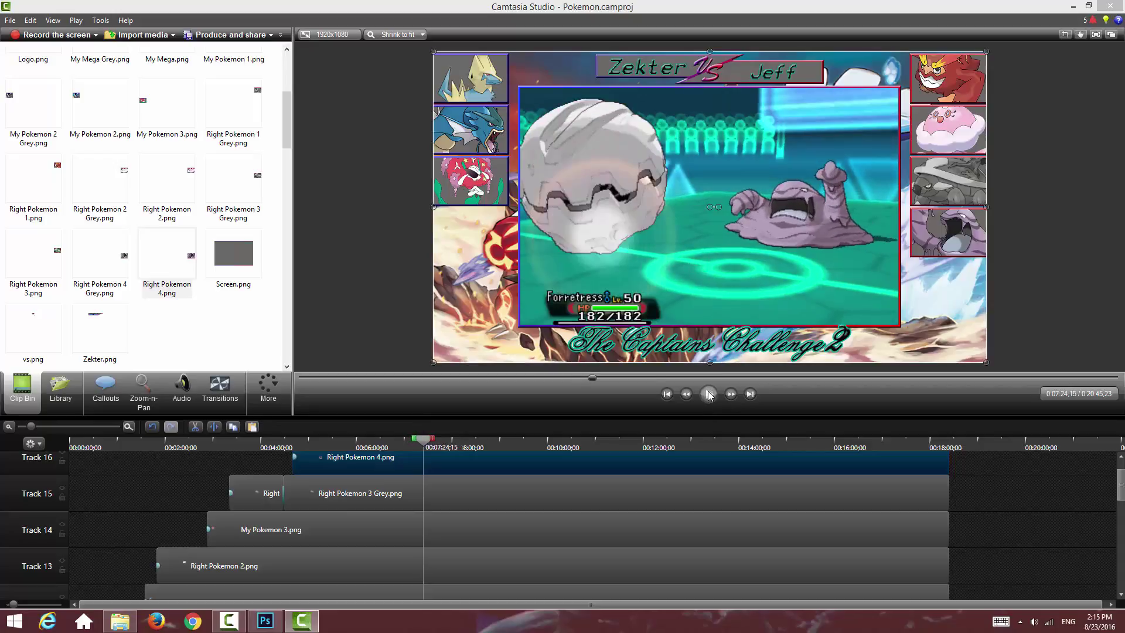
Step: Switch to Photoshop, then show the Left Side group and hide the Right Side group in the layout
left_click(305, 622)
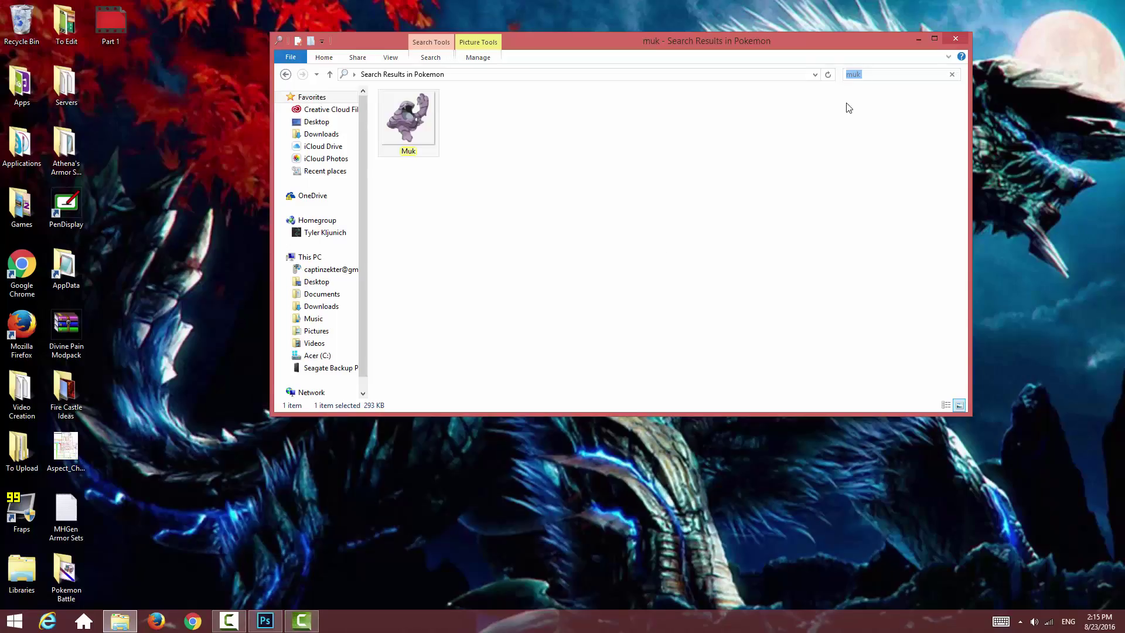
left_click(267, 622)
left_click(915, 446)
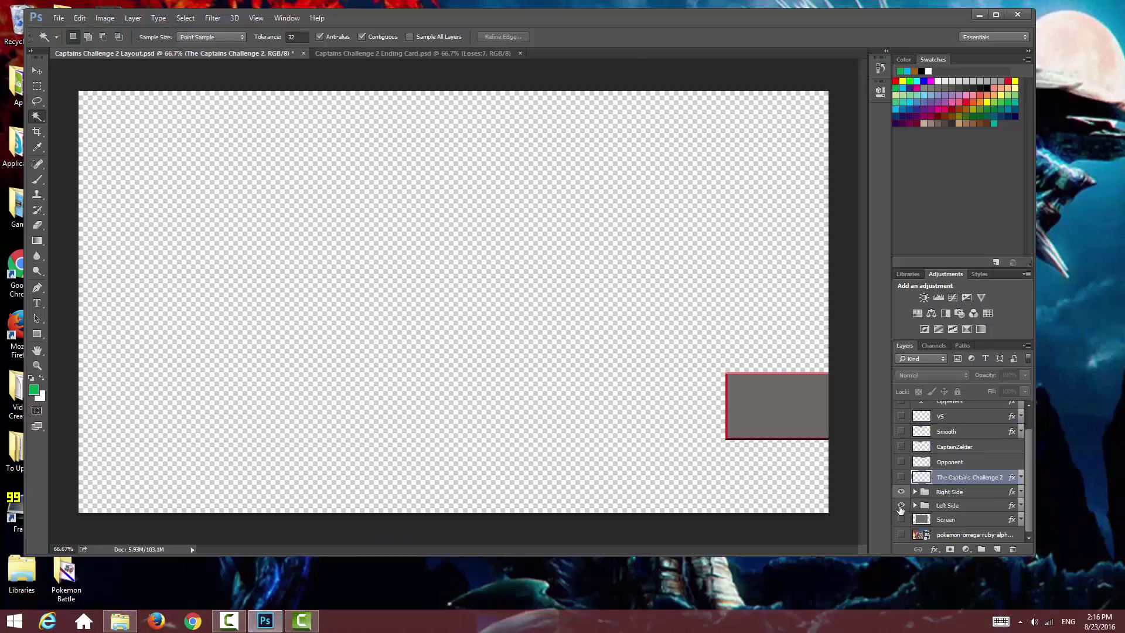
left_click(902, 505)
left_click(901, 492)
Step: Place the Forretress image in the layout, flip it horizontally, enlarge it to about 129%, and position it over the Left Side square
left_click(120, 621)
left_click_drag(408, 124, 223, 252)
right_click(473, 317)
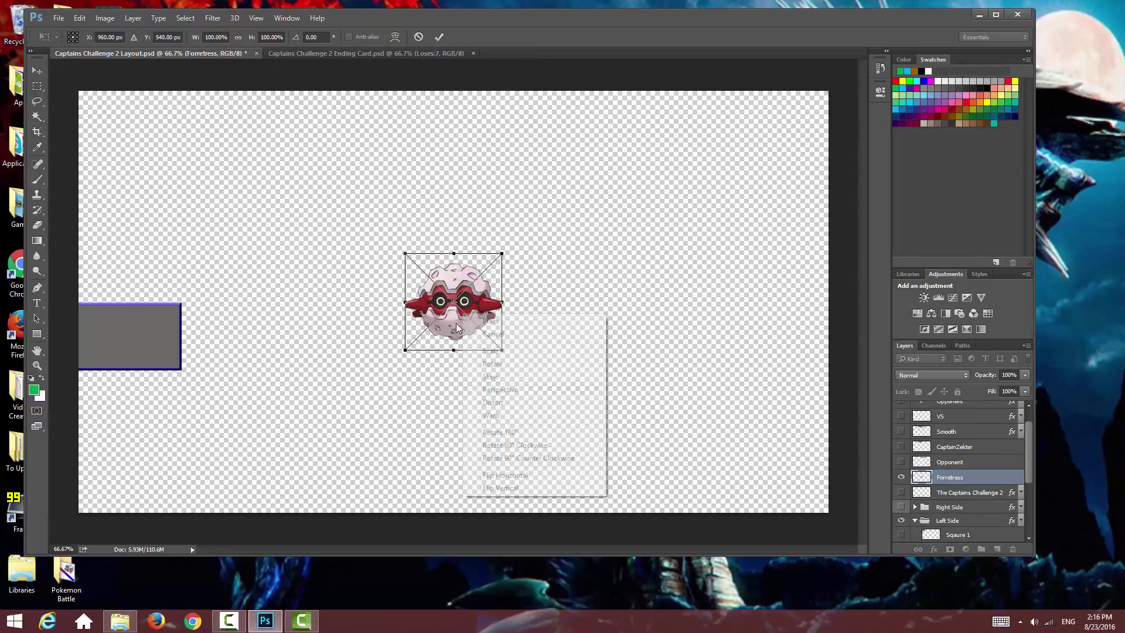
left_click(509, 476)
left_click_drag(502, 350, 529, 378)
left_click_drag(469, 344, 136, 363)
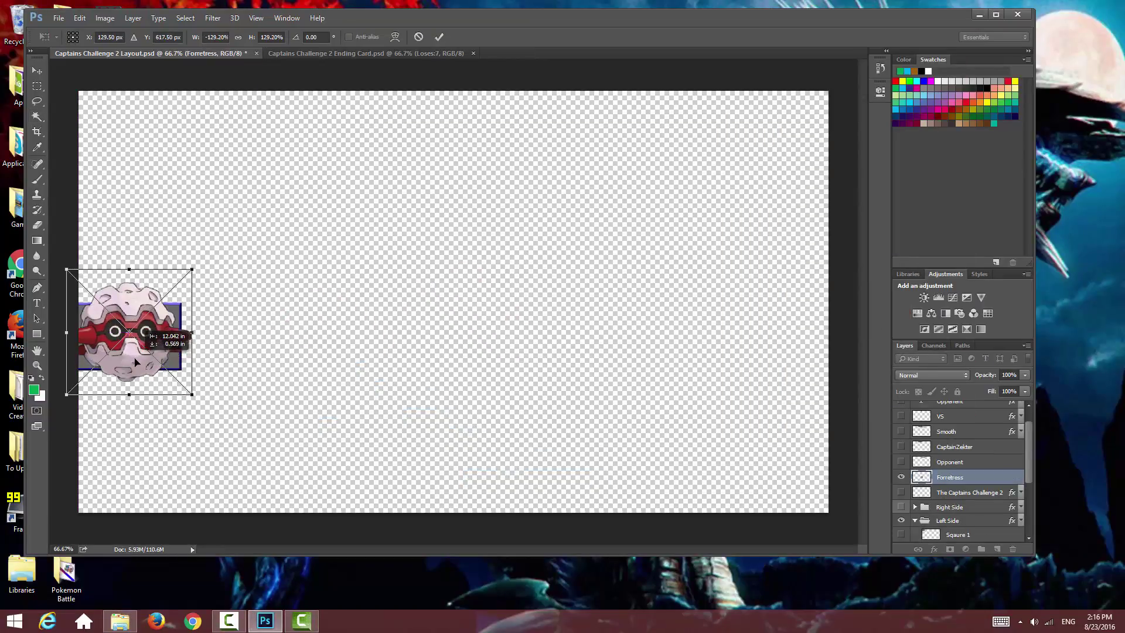
left_click(164, 336)
Step: Copy the part of Forretress inside the Left Side group's Square 4 to a new layer and delete the original Forretress layer
scroll(951, 513, "down", 3)
left_click(137, 327)
scroll(941, 422, "up", 1)
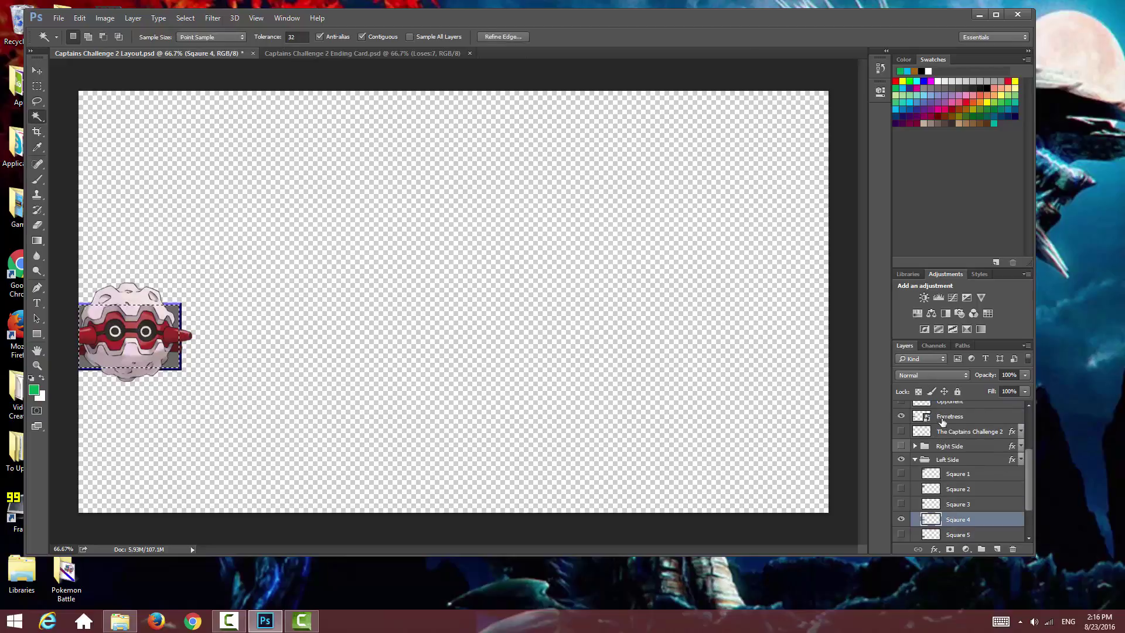
left_click(944, 417)
right_click(582, 367)
left_click(623, 314)
left_click(964, 430)
key("Delete")
Step: Save the coloured Forretress square to the Desktop as a PNG named My Pokemon 4
left_click(59, 18)
left_click(105, 150)
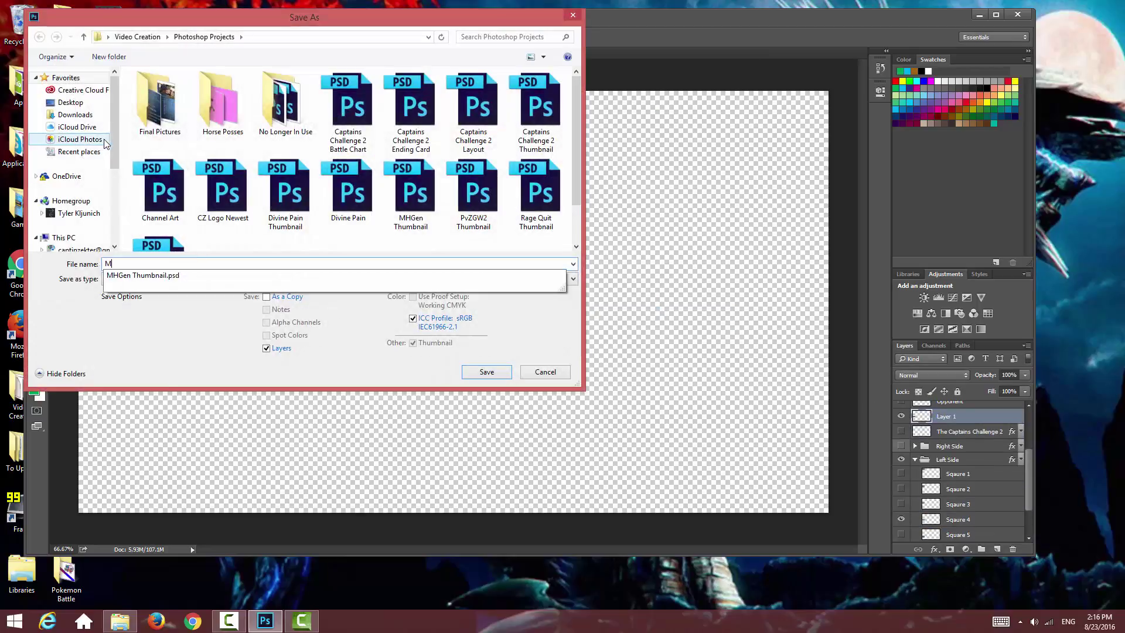
type("My Pokemon 4")
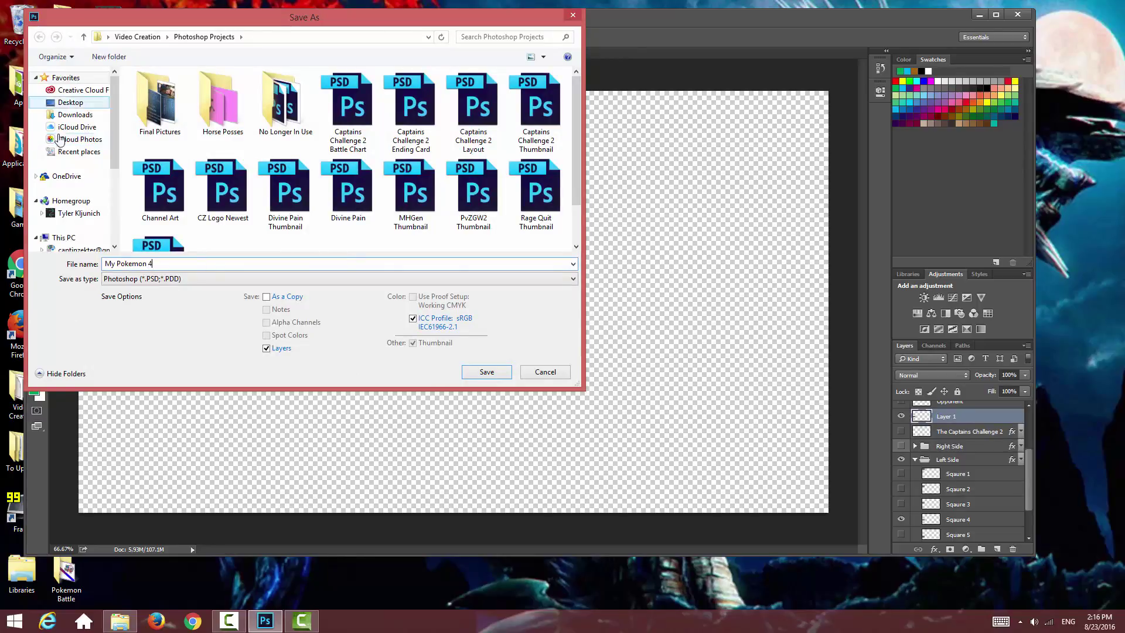
left_click(338, 279)
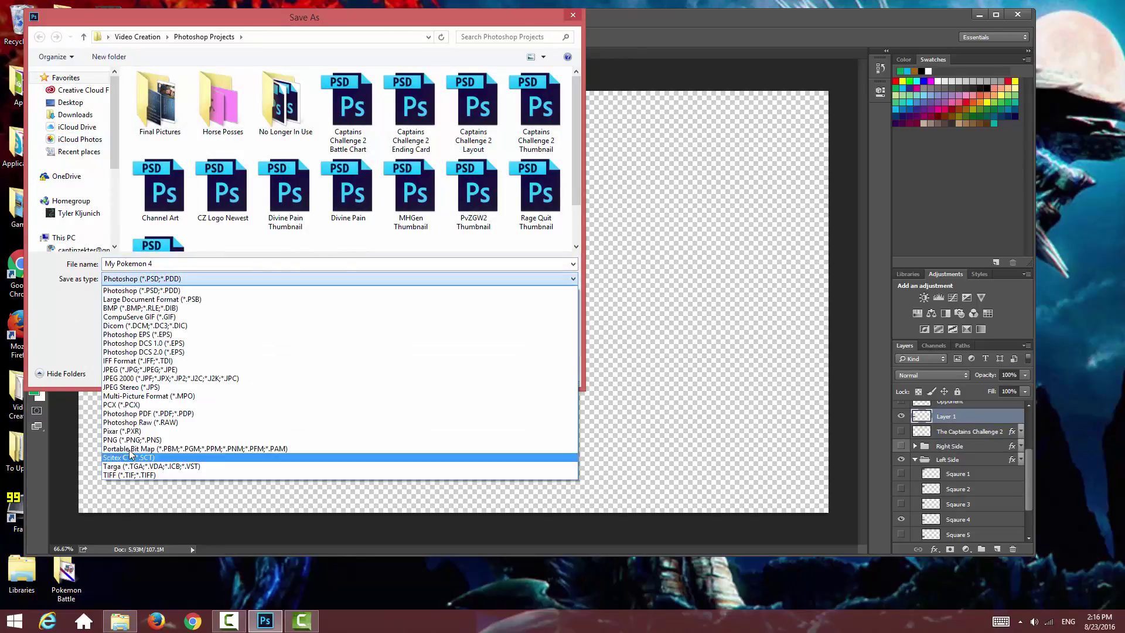
left_click(338, 456)
left_click(71, 102)
left_click(486, 371)
Step: Add a Black & White adjustment above the cropped Forretress layer and merge the two into one layer
left_click(945, 313)
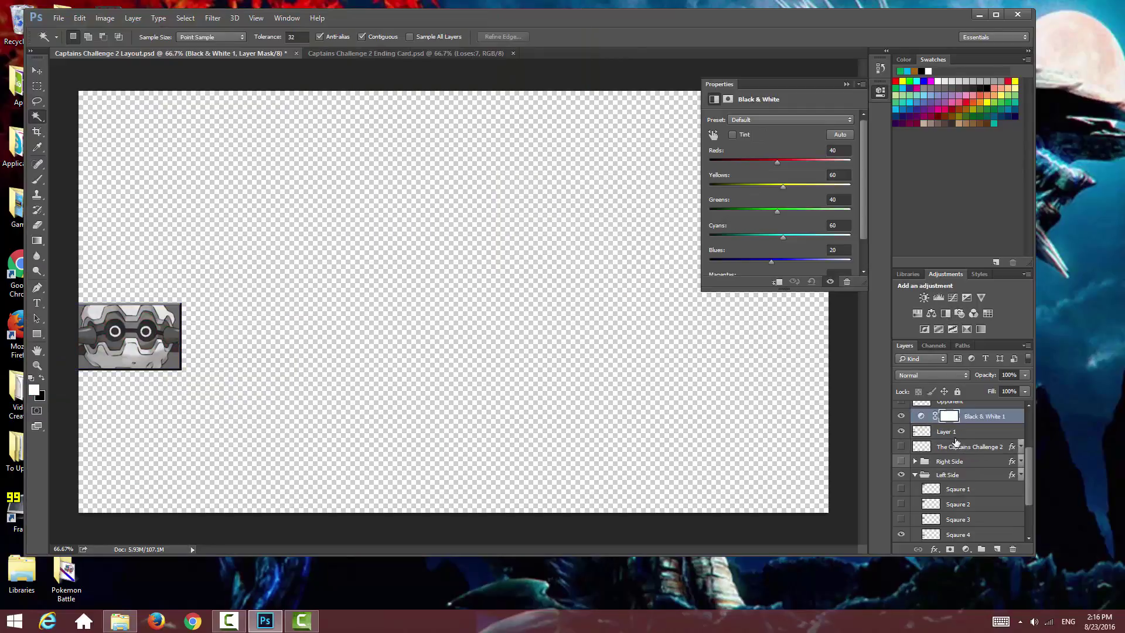
right_click(961, 416)
left_click(821, 446)
Step: Save the greyed Forretress square to the Desktop as a PNG named My Pokemon 4 Grey
left_click(59, 17)
left_click(74, 147)
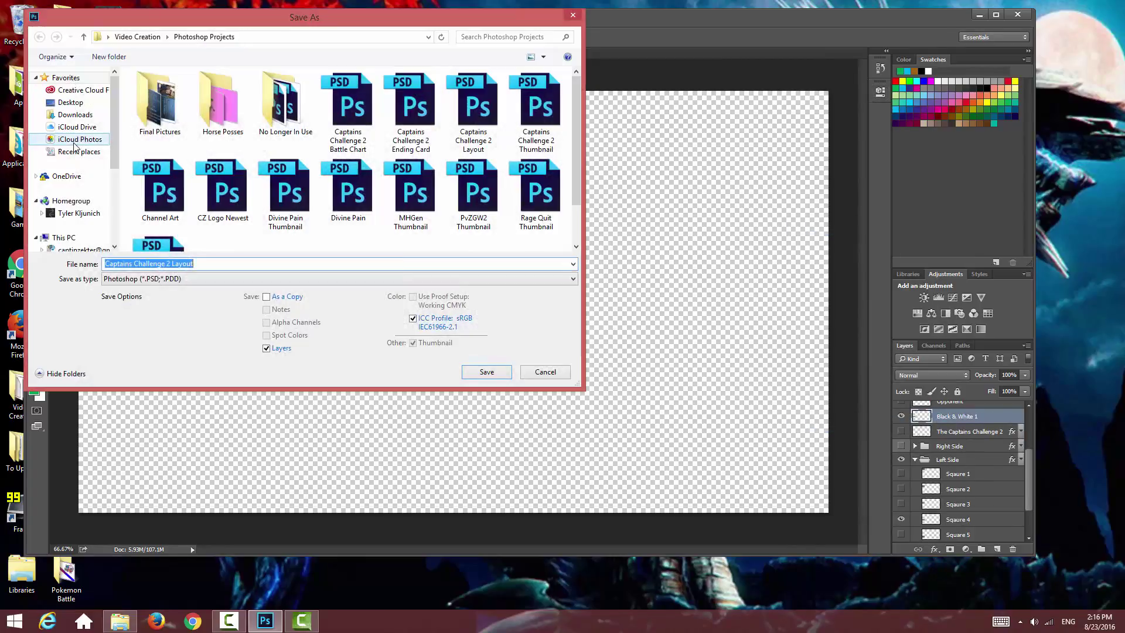
type("My Pokemon 4 Grey")
left_click(339, 279)
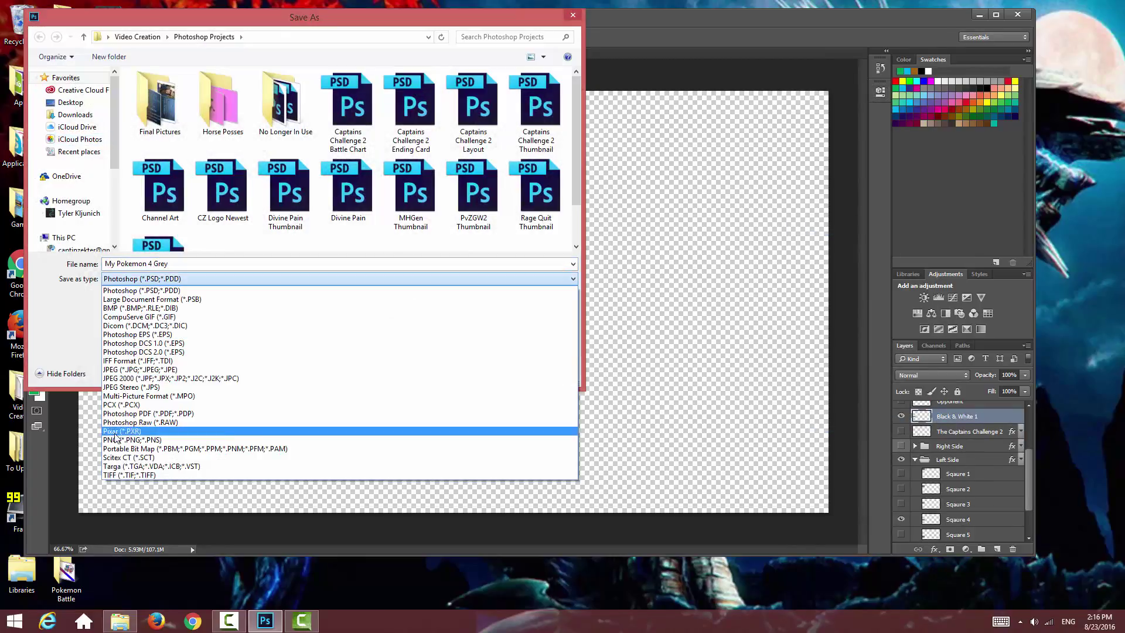
left_click(328, 432)
left_click(71, 102)
left_click(487, 371)
Step: Switch to Camtasia and import My Pokemon 4 and My Pokemon 4 Grey from the Pokemon Battle folder
left_click(276, 630)
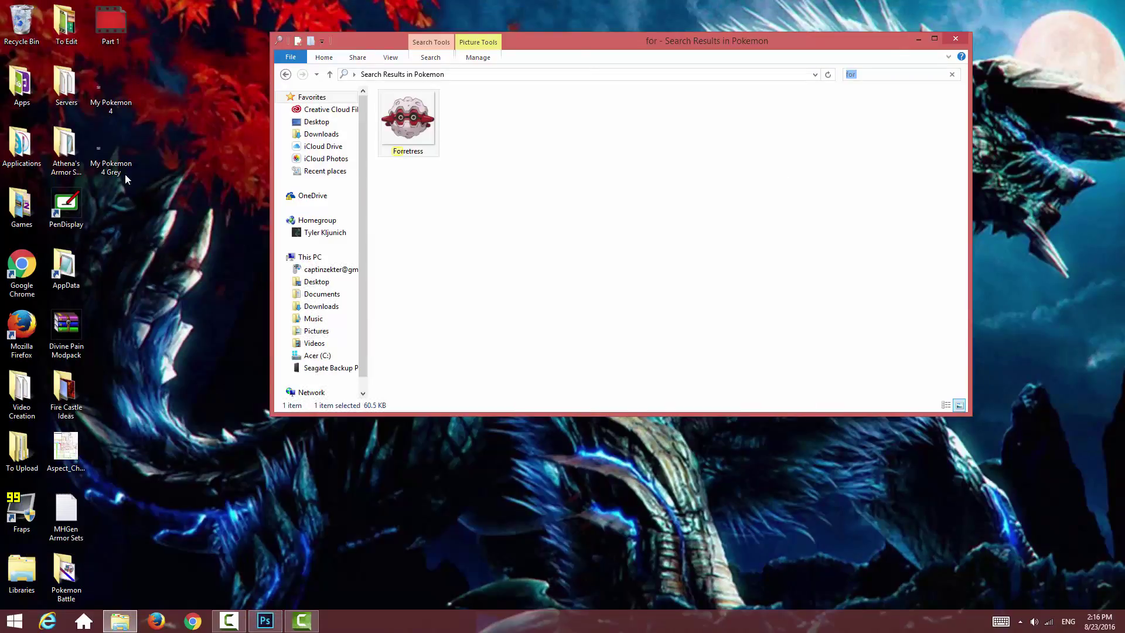
left_click(302, 621)
left_click(137, 40)
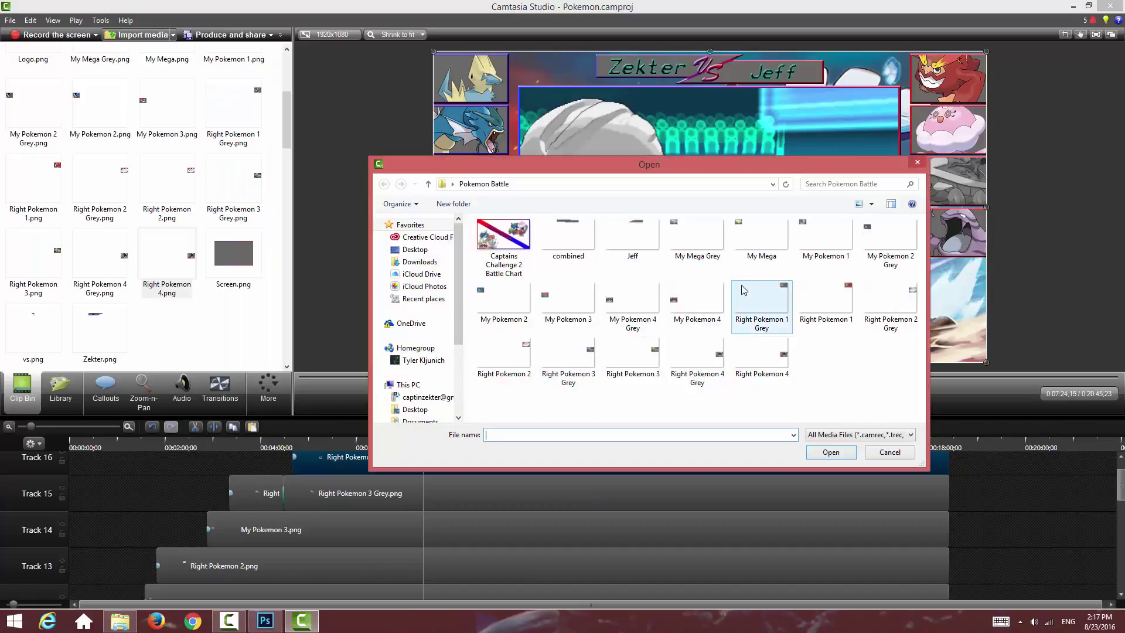
left_click(685, 310)
left_click(636, 308, "ctrl")
left_click(831, 452)
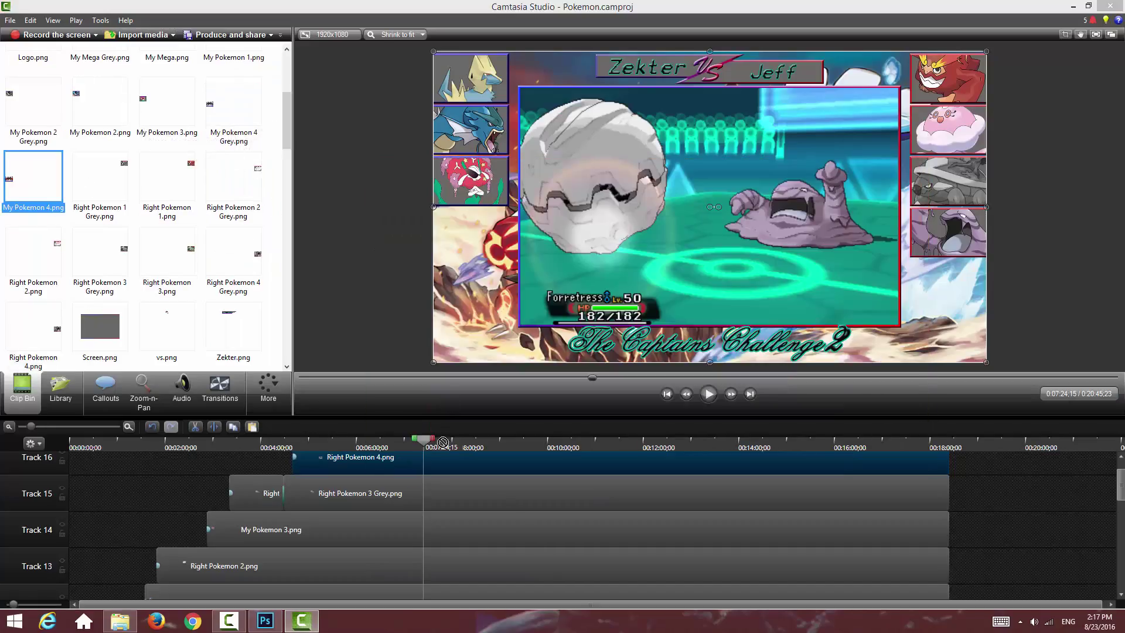
Step: Place My Pokemon 4.png on a new Track 17 starting at the playhead and extend it to the end of the clips below
scroll(477, 481, "up", 3)
left_click(505, 462)
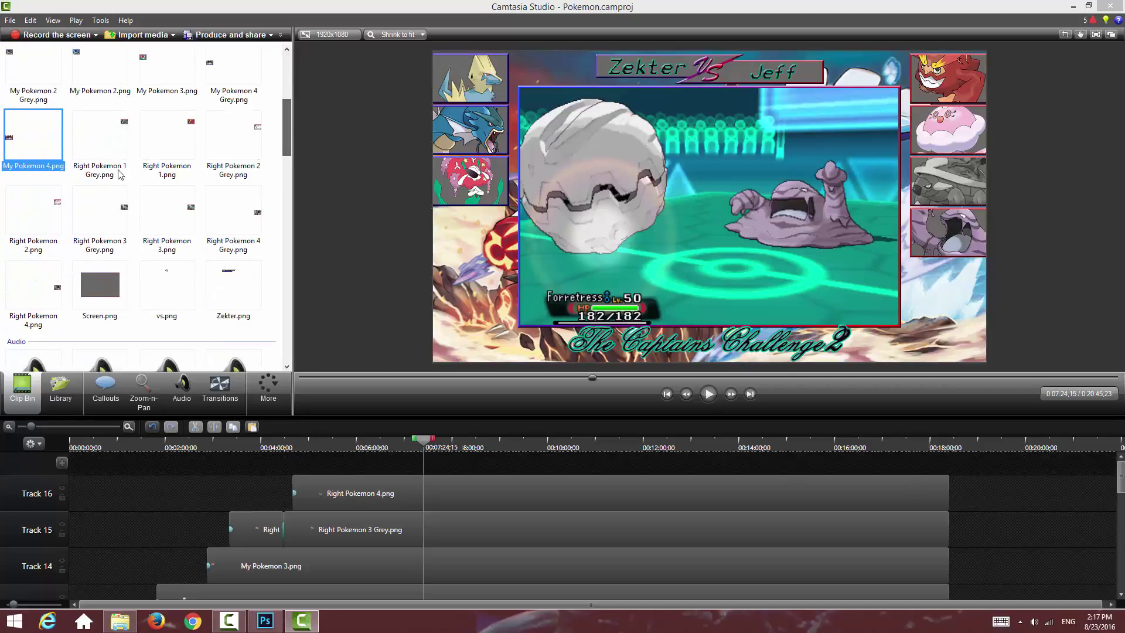
left_click_drag(304, 402, 468, 465)
left_click_drag(625, 463, 950, 465)
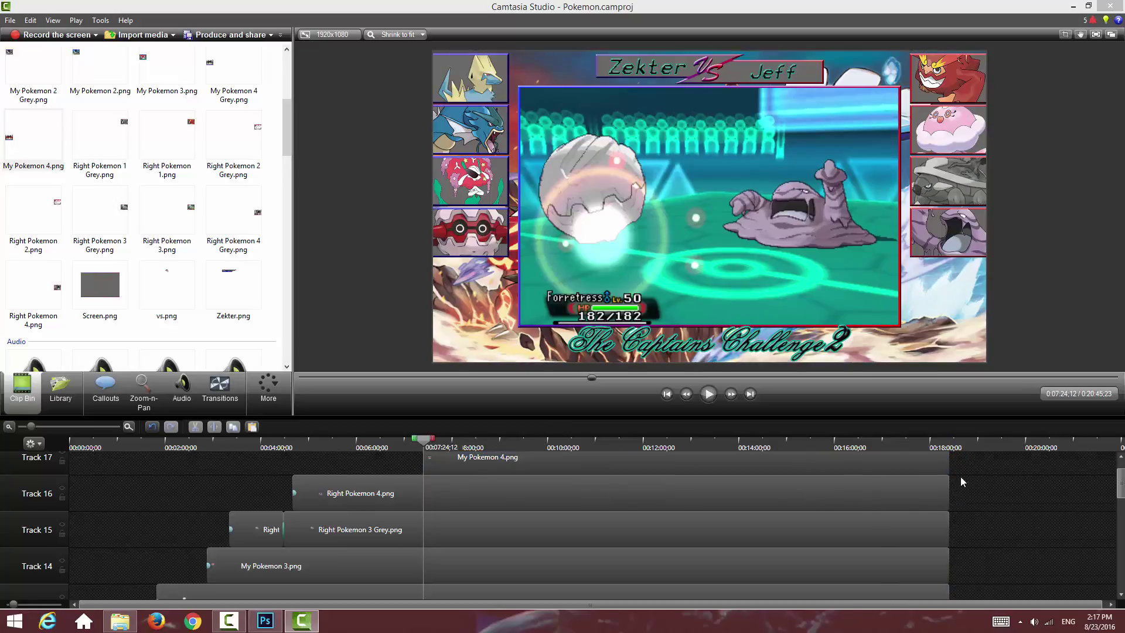
Step: Copy the animation from My Pokemon 3.png onto My Pokemon 4.png and move the image's starting position off the canvas's left edge
scroll(249, 551, "down", 2)
right_click(208, 537)
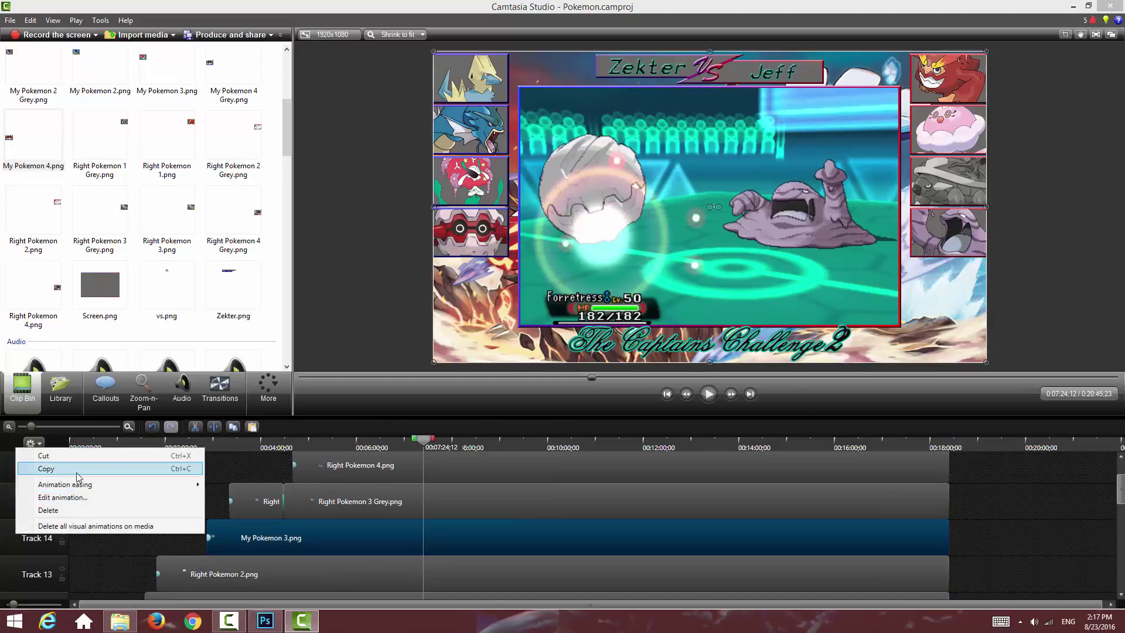
left_click(78, 471)
scroll(351, 478, "up", 2)
left_click(457, 478)
key("ctrl+v")
left_click_drag(483, 227, 404, 228)
Step: Split My Pokemon 4.png at 0:08:28;14, where Forretress faints, and delete the part after the split
left_click(705, 391)
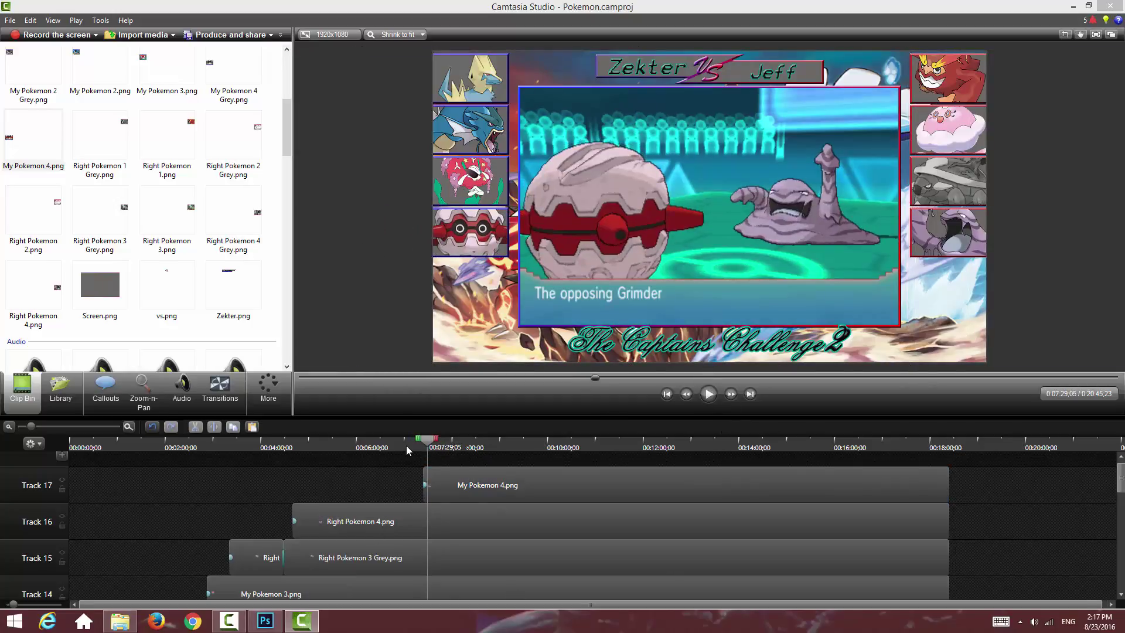
left_click(475, 447)
left_click(709, 393)
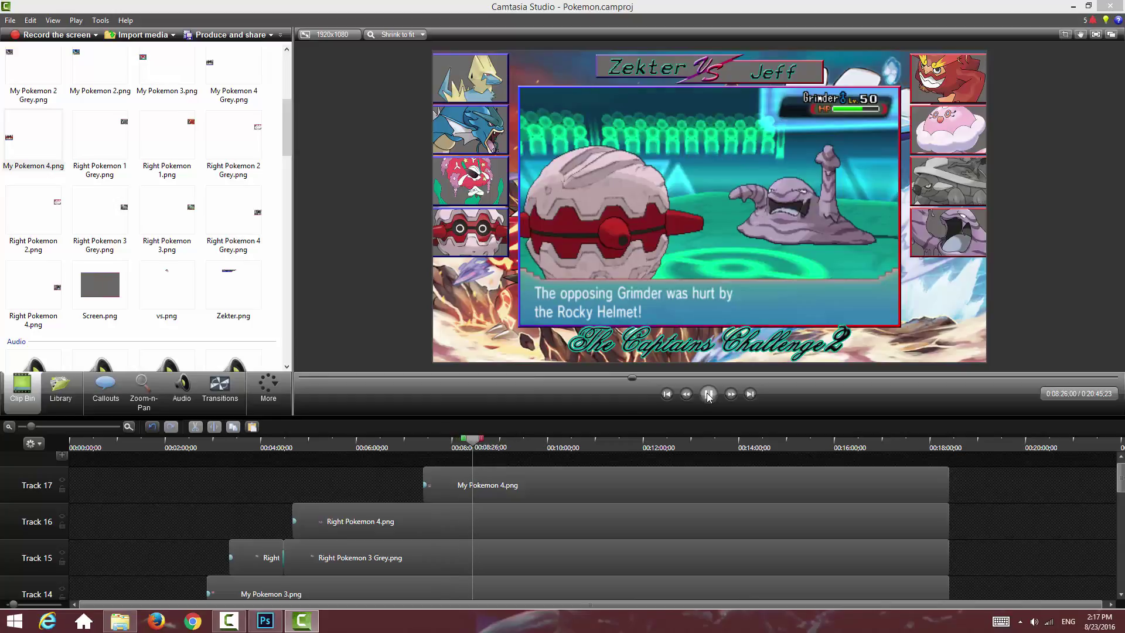
left_click(709, 394)
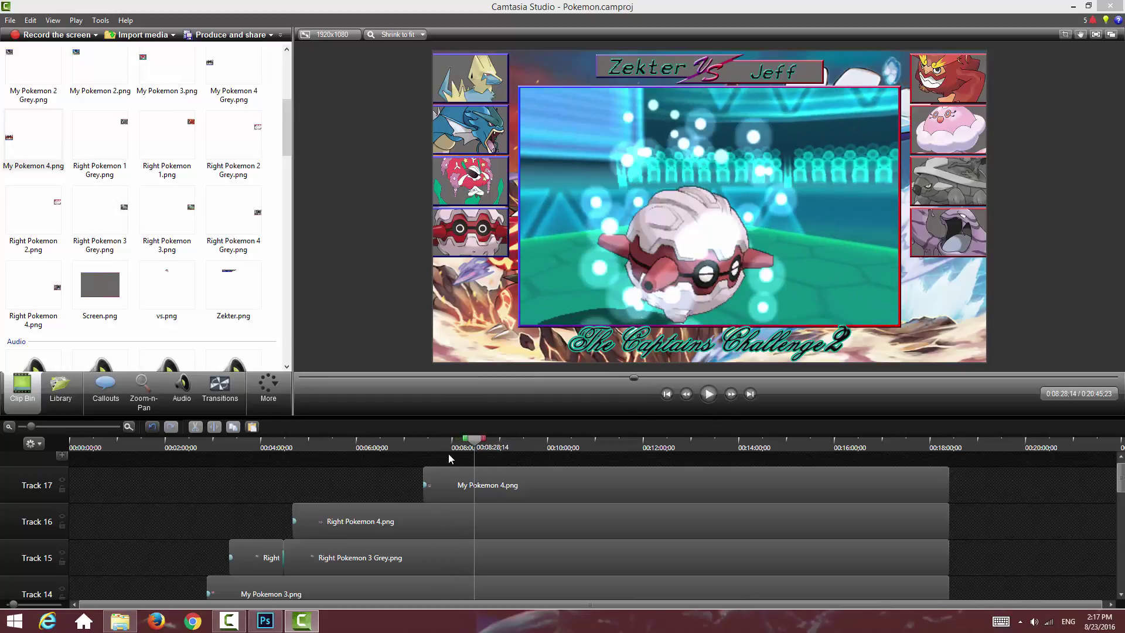
left_click(467, 469)
key("s")
left_click(487, 476)
key("Delete")
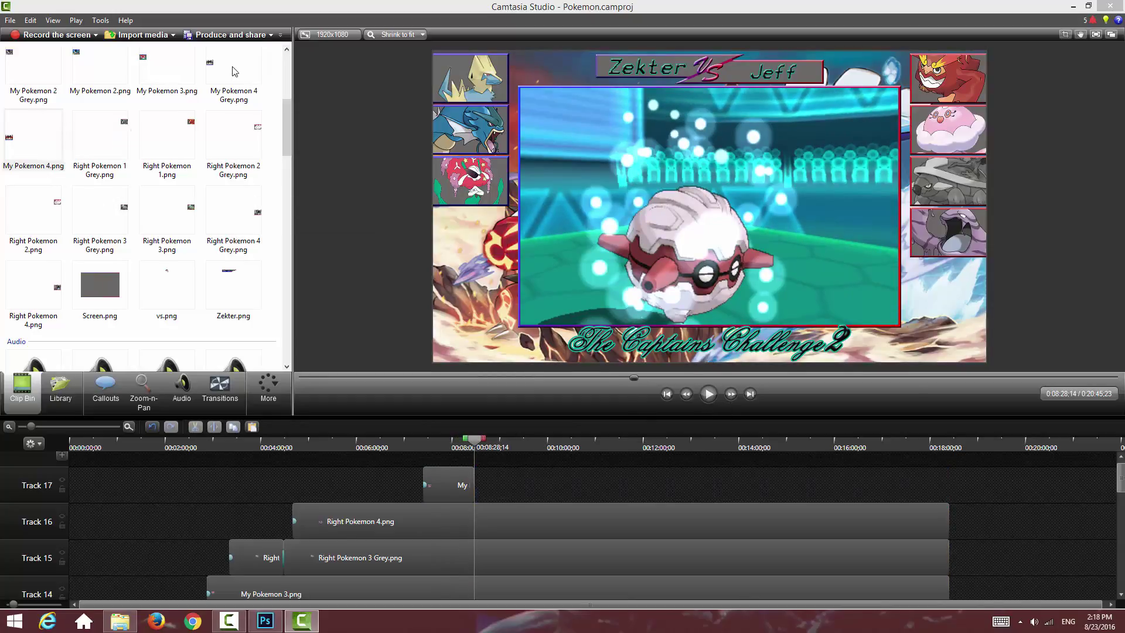
Step: Place My Pokemon 4 Grey.png directly after My Pokemon 4.png with a Fade transition between them, extending it to the end of the clips below
left_click_drag(234, 72, 437, 420)
left_click_drag(486, 485, 486, 485)
left_click(219, 390)
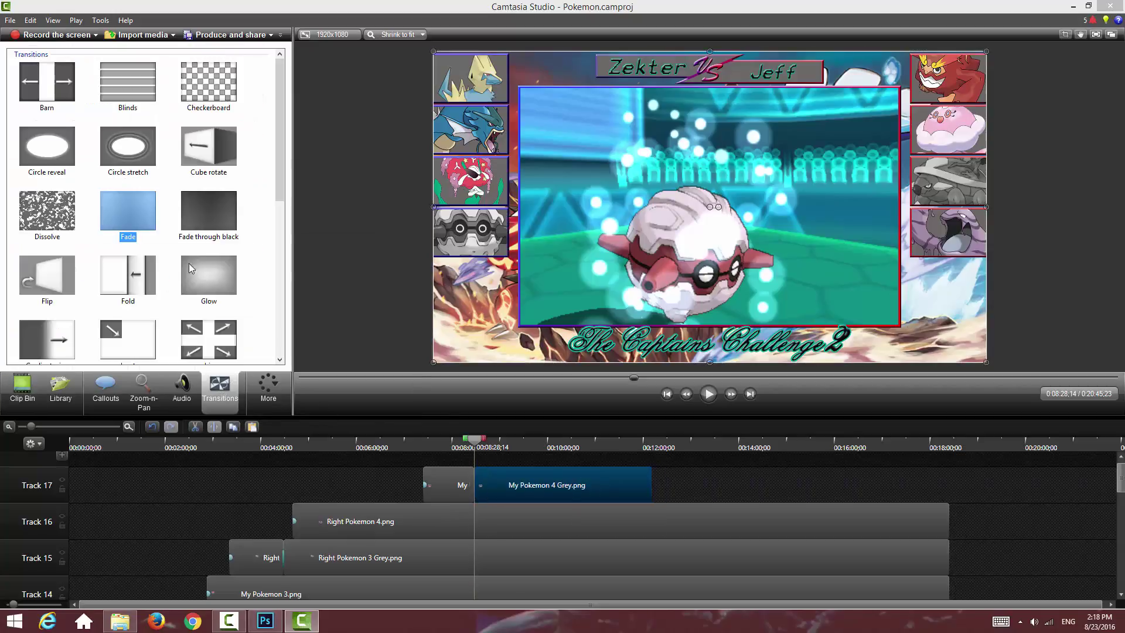
left_click_drag(651, 486, 949, 478)
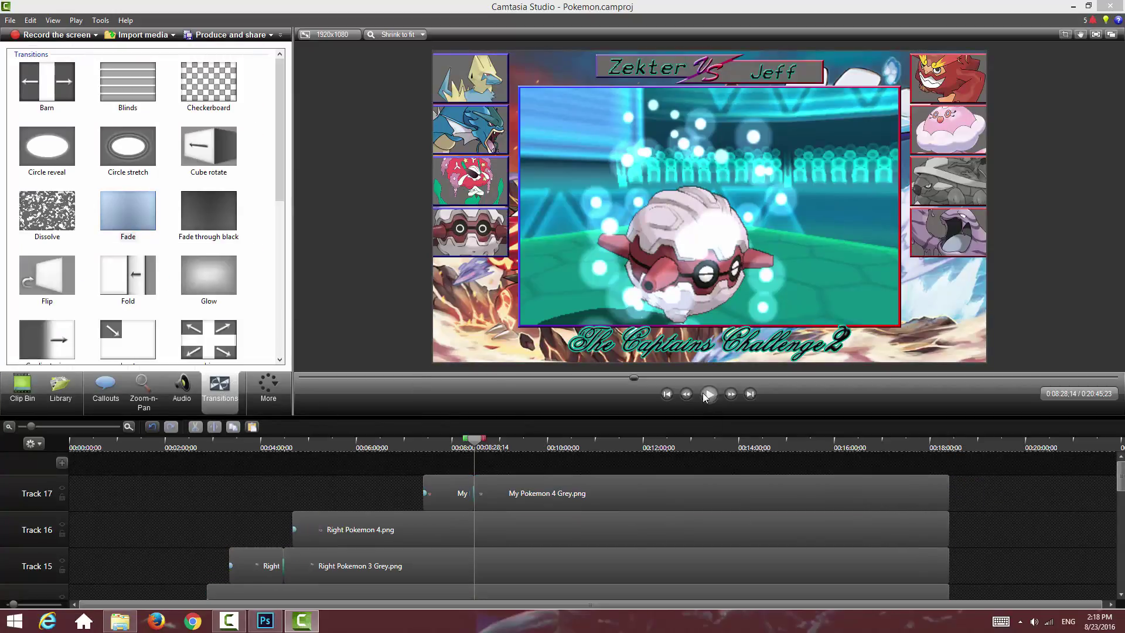
Step: Advance the playhead to 0:08:38;03, where Slaking enters the battle, and search the Pokemon images for "sla"
key("space")
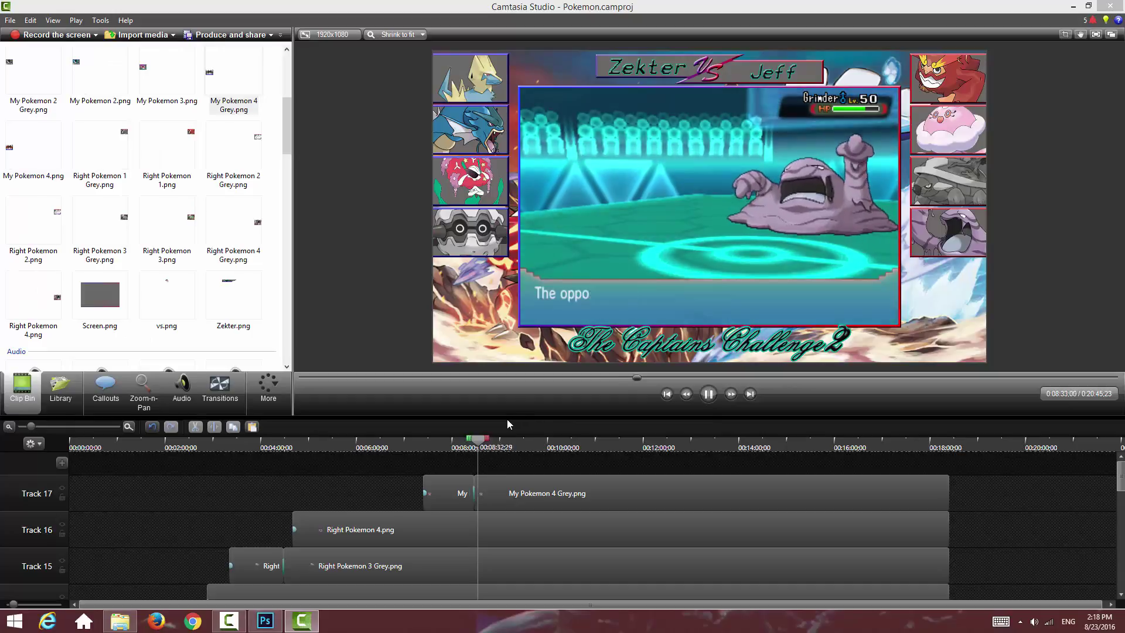
left_click(709, 394)
left_click(293, 620)
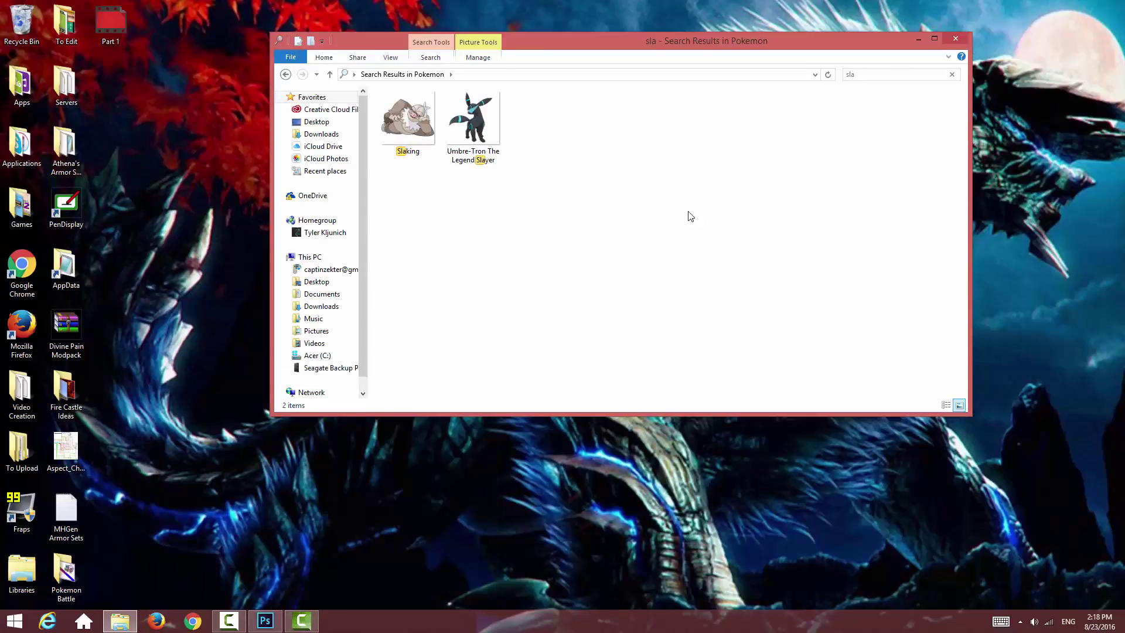
Step: Switch to Photoshop, show only Square 5 in the Left Side group, and delete the greyed Forretress layer
left_click(265, 621)
left_click(902, 504, "alt")
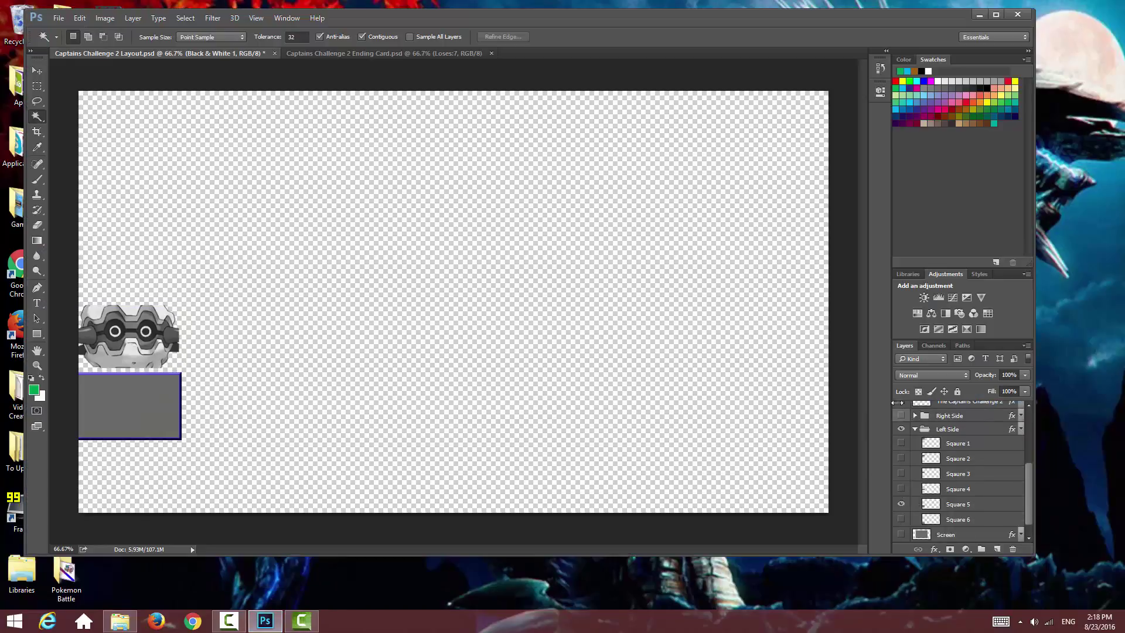
key("Delete")
Step: Place the Slaking image in the layout, resize it, and position it over the Left Side group's Square 5
left_click(120, 622)
left_click_drag(410, 117, 226, 246)
left_click_drag(503, 351, 580, 426)
left_click_drag(528, 355, 157, 422)
left_click_drag(208, 320, 171, 356)
left_click_drag(128, 444, 147, 434)
right_click(114, 423)
left_click(143, 430)
Step: Copy the part of Slaking inside the Left Side group's Square 5 to a new layer and delete the original Slaking layer
scroll(962, 482, "down", 1)
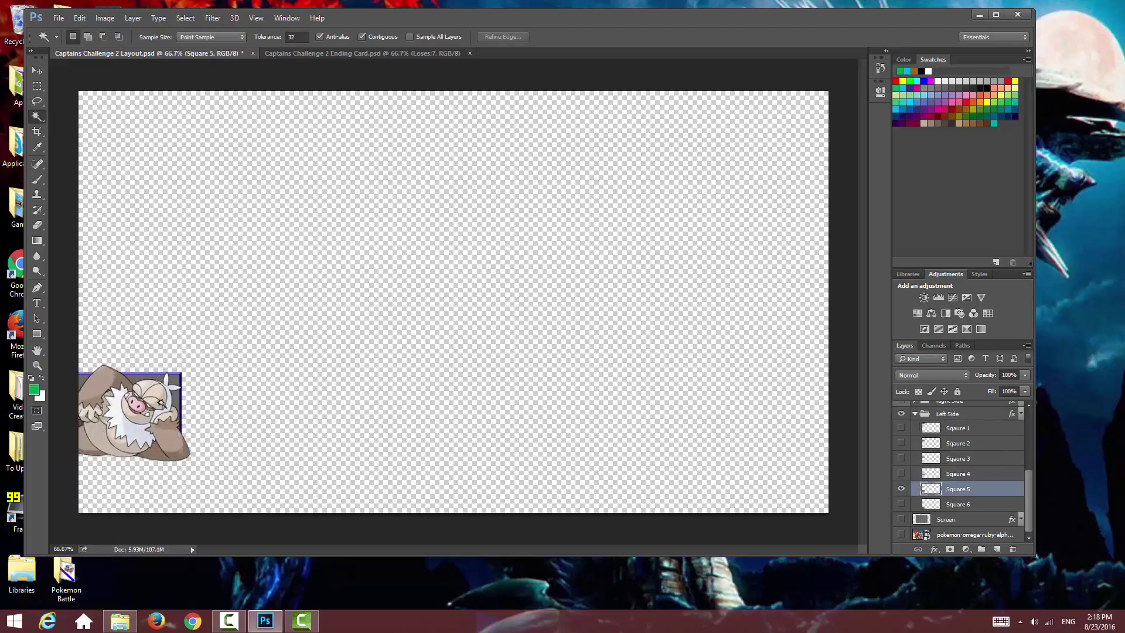
left_click(161, 402)
scroll(967, 446, "up", 3)
left_click(967, 415)
right_click(671, 382)
left_click(714, 328)
left_click(970, 432)
key("Delete")
left_click(969, 416)
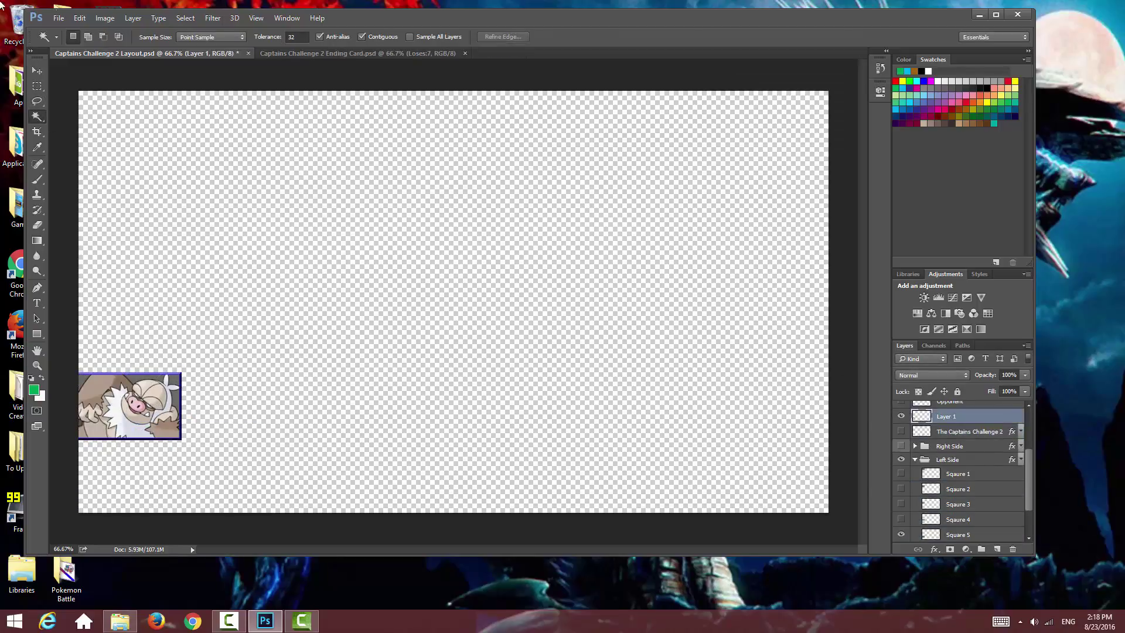
Step: Save the coloured Slaking square to the Desktop as a PNG named My Pokemon 5 with the Smallest / Slow compression
left_click(58, 19)
left_click(104, 143)
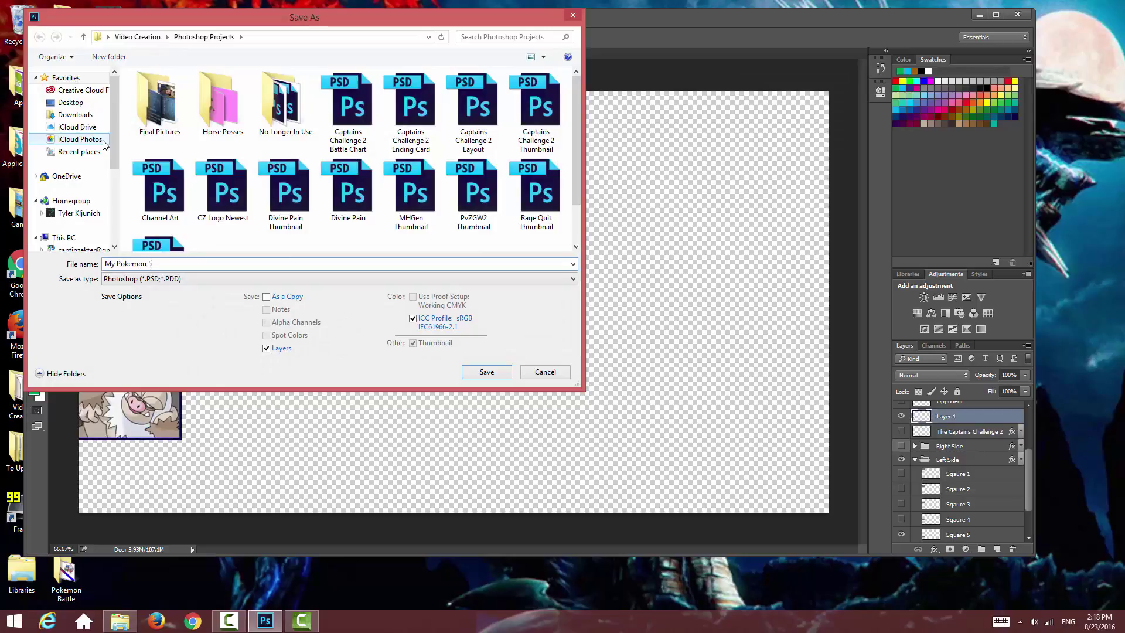
left_click(205, 279)
left_click(140, 428)
left_click(70, 102)
left_click(486, 372)
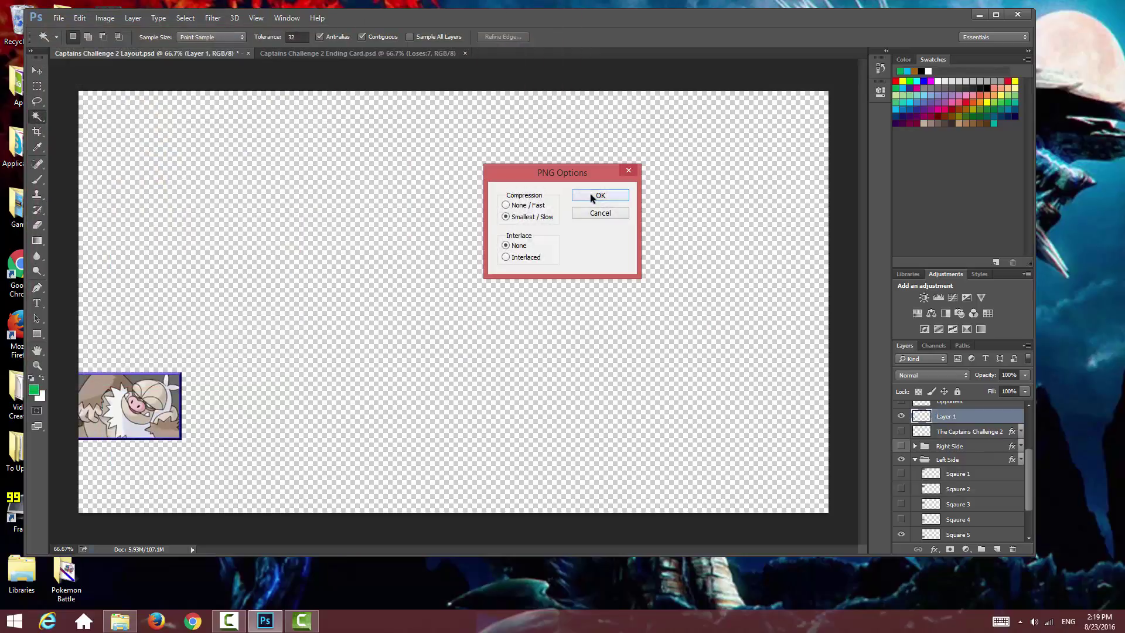
left_click(591, 198)
Step: Add a Black & White adjustment above the cropped Slaking layer and merge the two into one layer
left_click(946, 313)
left_click(963, 430, "shift")
right_click(965, 429)
left_click(838, 426)
Step: Save the greyed Slaking square to the Desktop as a PNG named My Pokemon 5 Grey
left_click(62, 18)
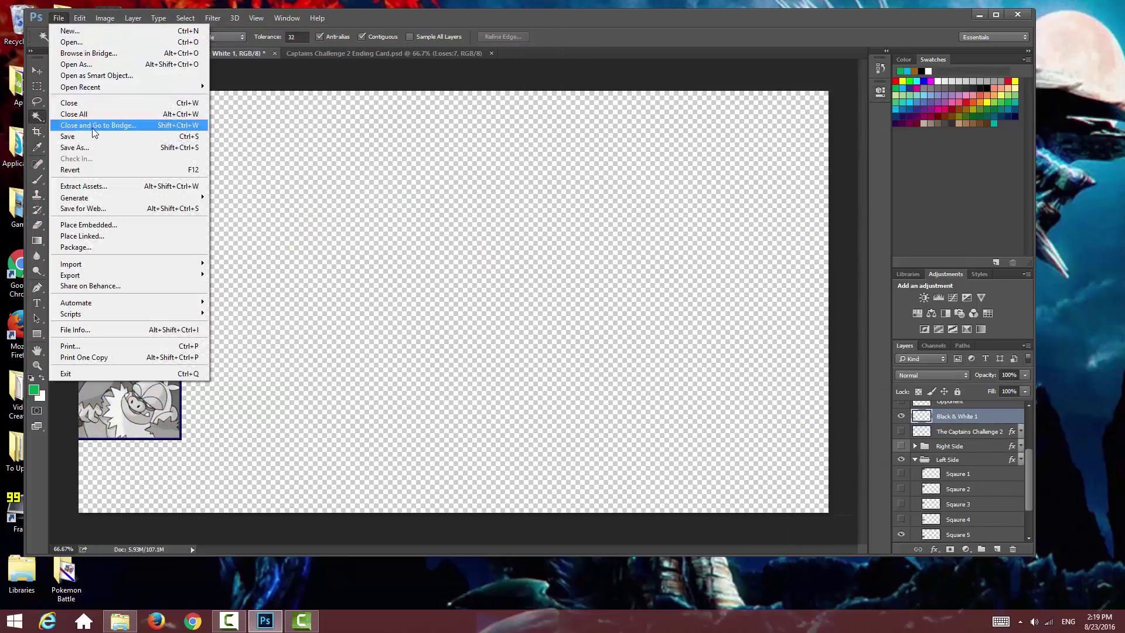
left_click(88, 147)
type("My Pokemon 5 Grey")
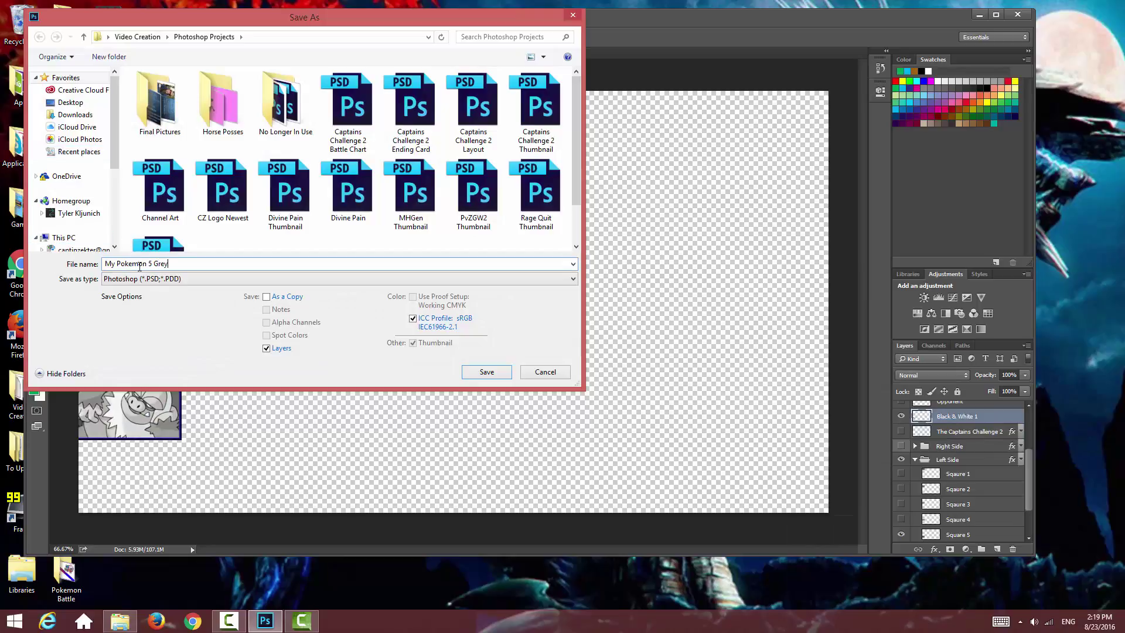
left_click(205, 279)
left_click(140, 428)
left_click(71, 102)
left_click(487, 371)
left_click(592, 198)
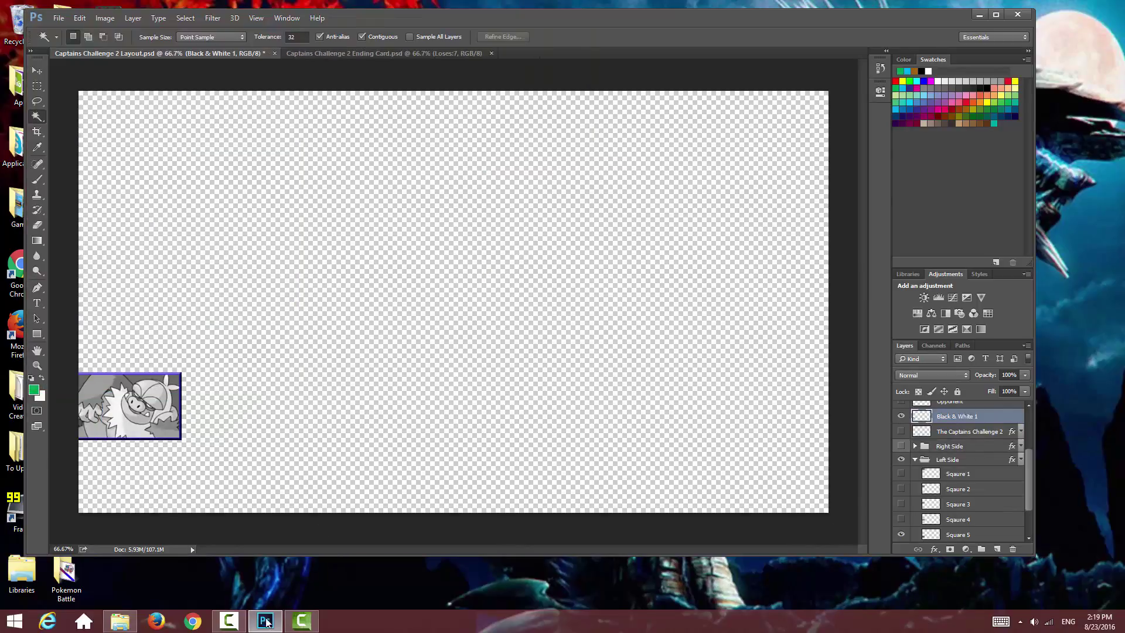
Step: Switch to Camtasia and import My Pokemon 5 and My Pokemon 5 Grey from the Pokemon Battle folder
left_click(266, 622)
left_click(302, 621)
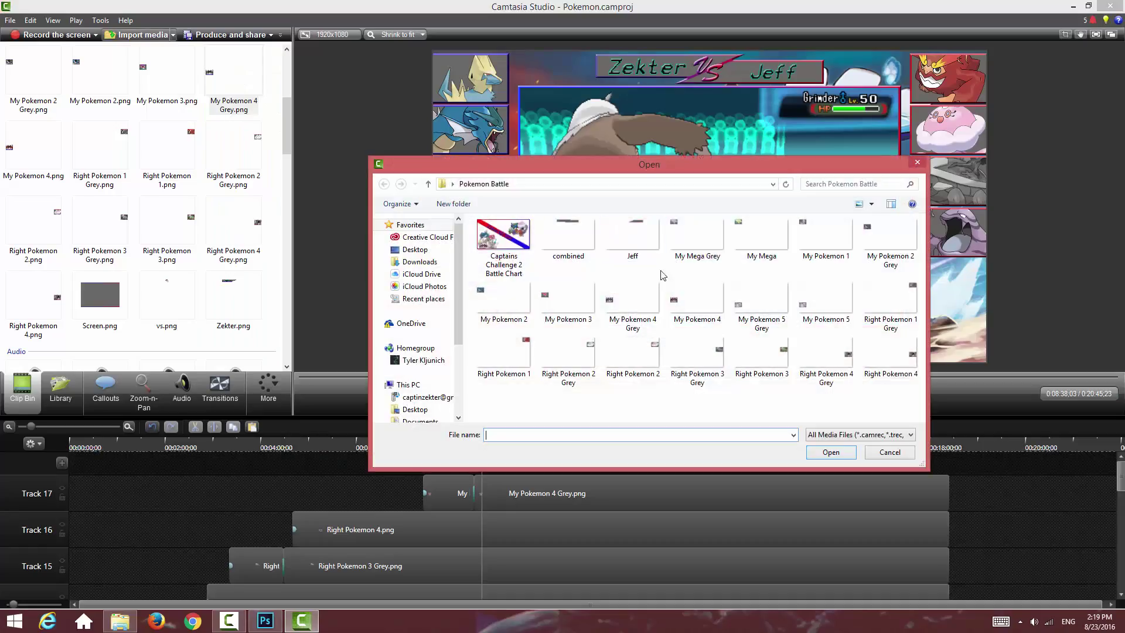
left_click(768, 310, "ctrl")
key("Return")
Step: Place My Pokemon 5.png on a new Track 18 at 0:08:38;03 and move its starting position off the canvas's left edge
left_click_drag(495, 471, 497, 466)
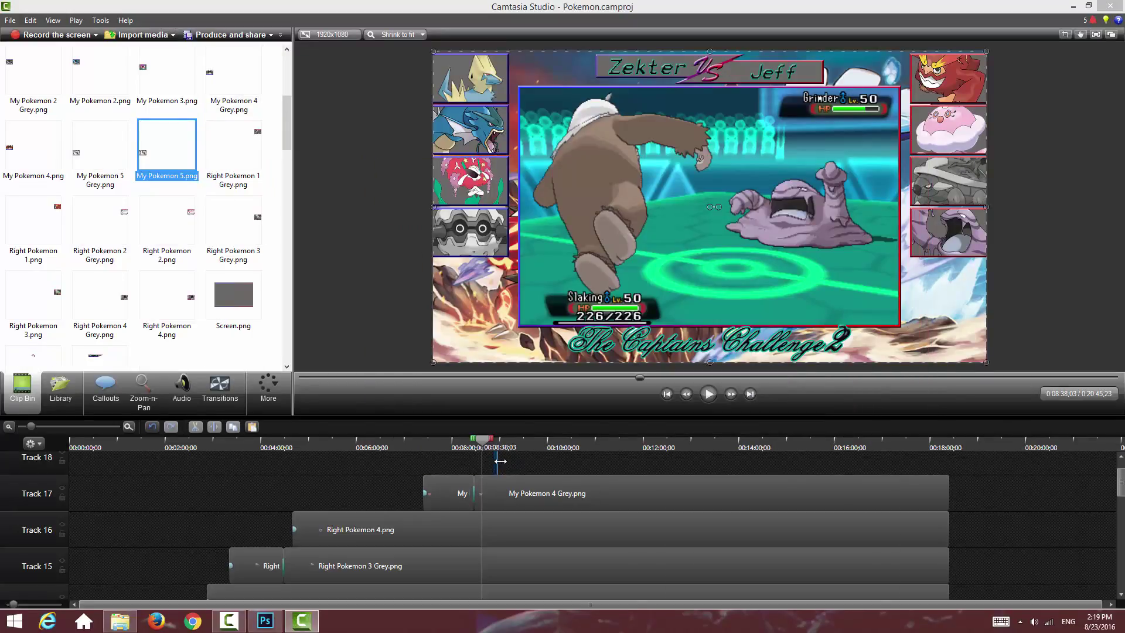
left_click_drag(476, 302, 436, 280)
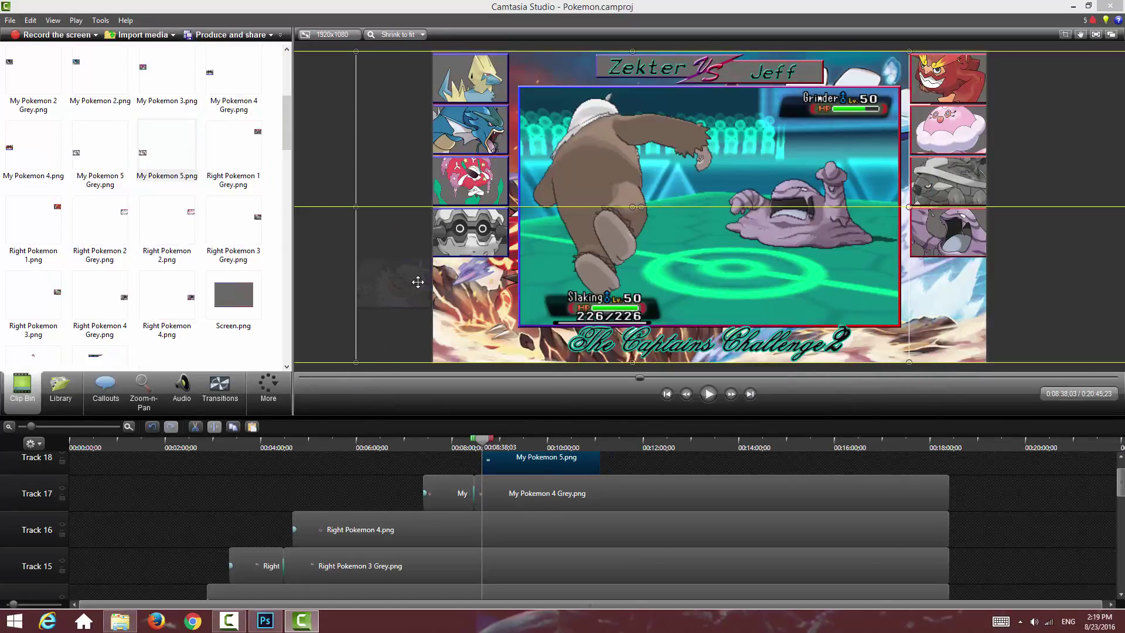
Step: Split Right Pokemon 4.png on Track 16 at 0:10:00;02 and delete the part after the cut
left_click(710, 395)
scroll(511, 461, "up", 1)
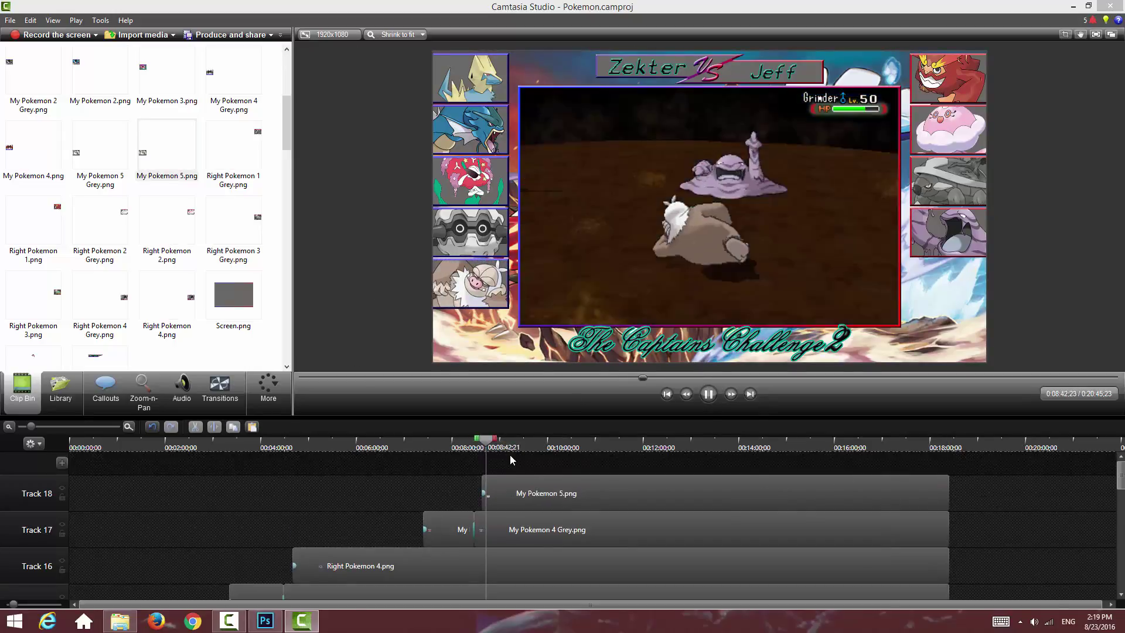
left_click(507, 447)
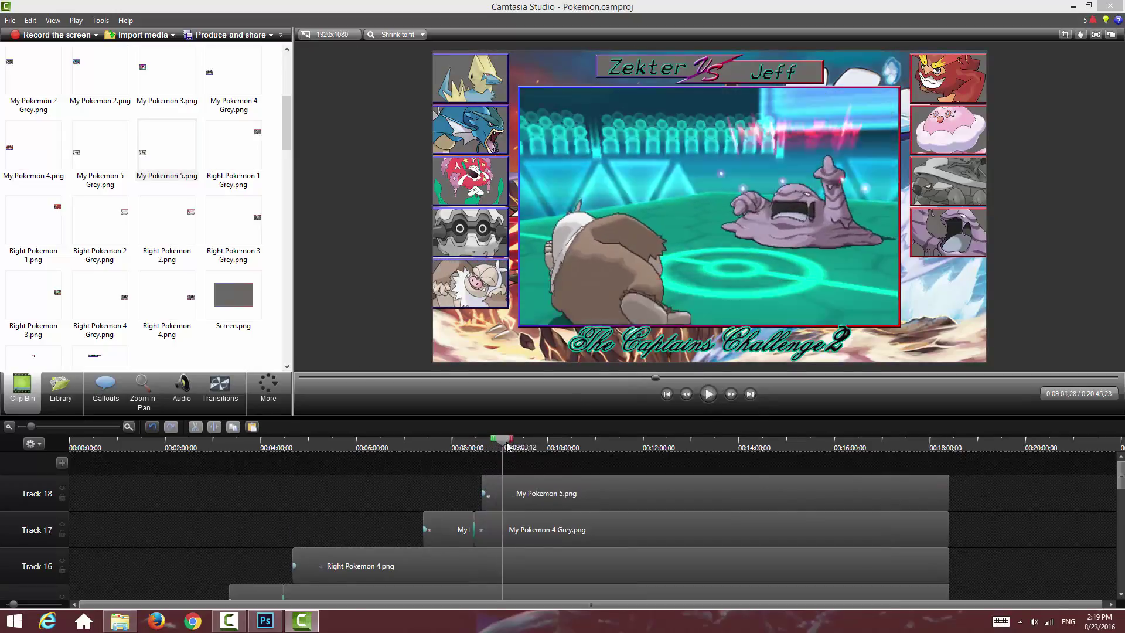
left_click_drag(507, 447, 550, 453)
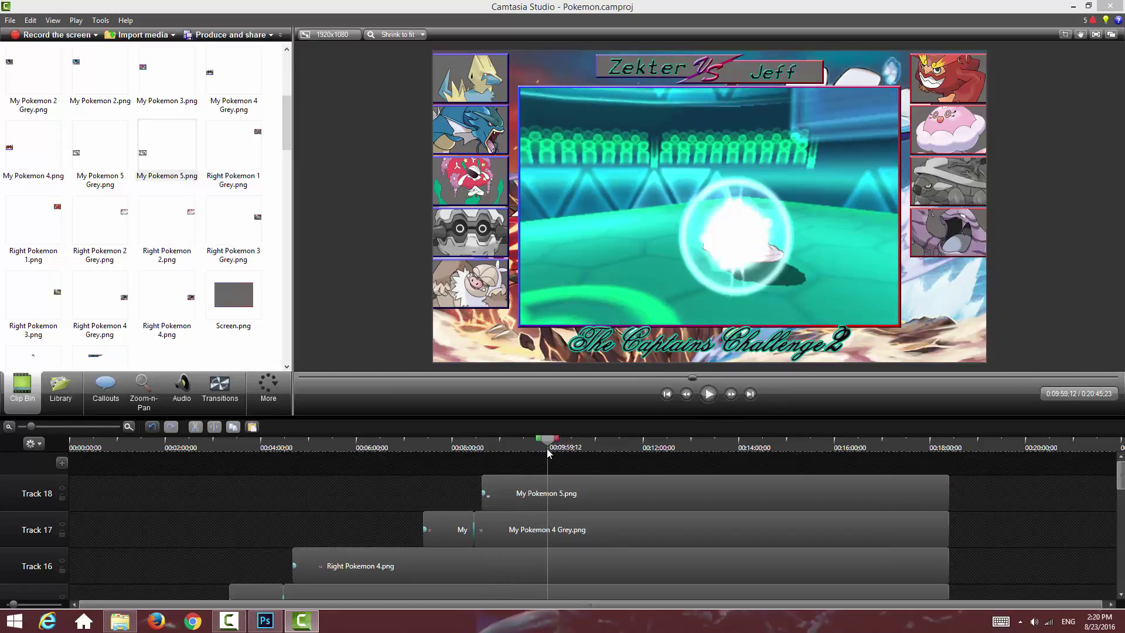
scroll(552, 469, "down", 1)
left_click(546, 565)
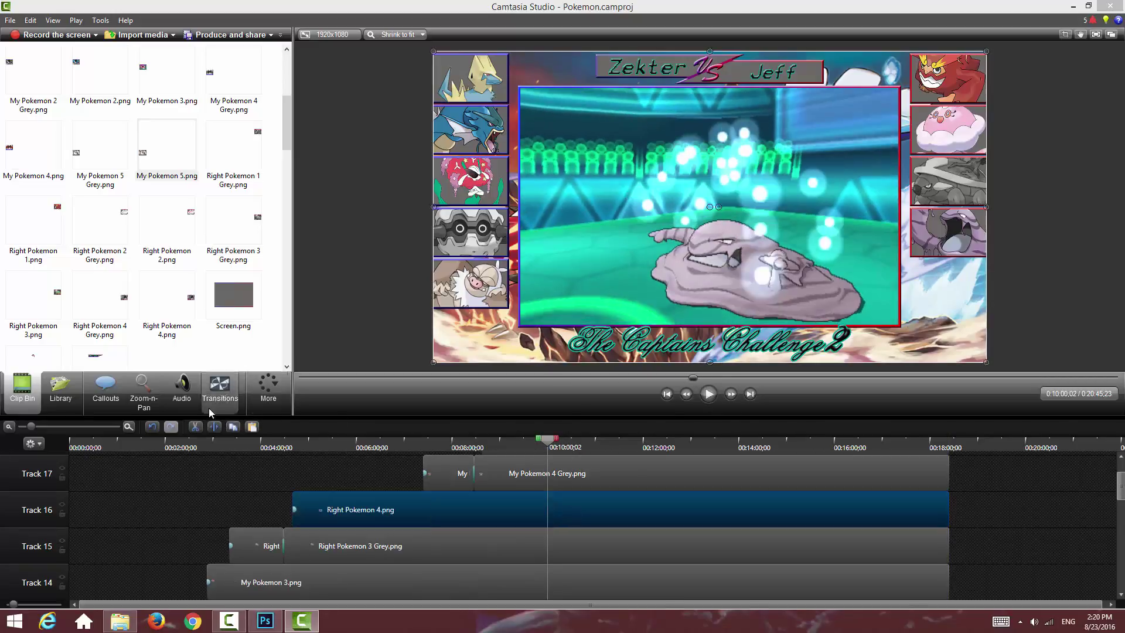
left_click(214, 427)
left_click(600, 566)
key("Delete")
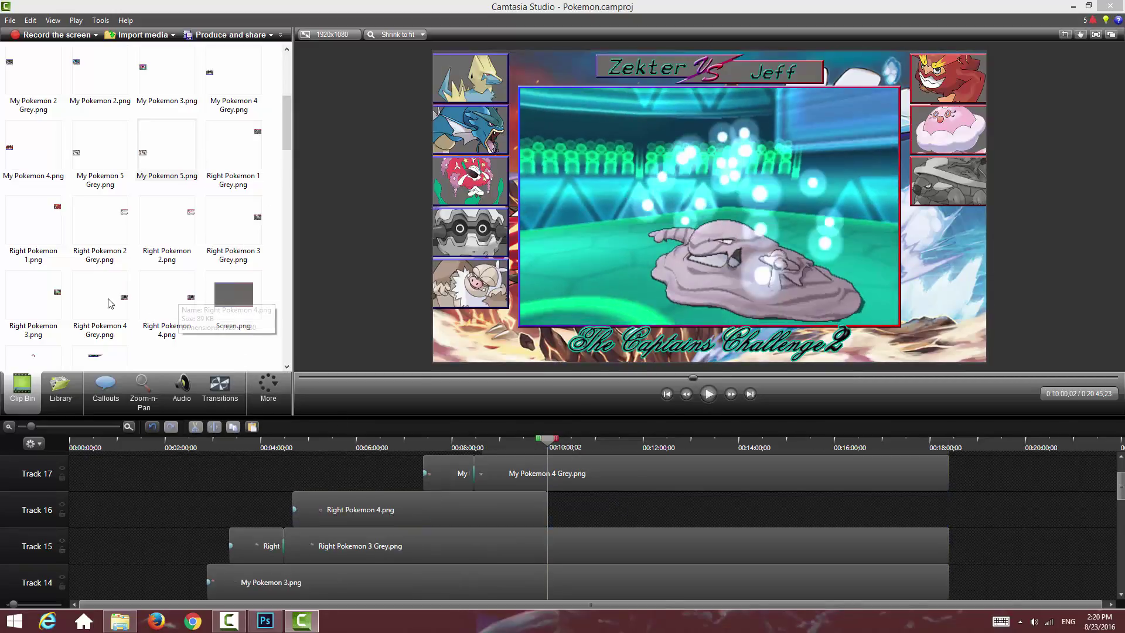
Step: Continue Track 16 with Right Pokemon 4 Grey.png up to the other clips' end, joined to the previous image by a Fade transition
left_click_drag(561, 513, 557, 511)
left_click(220, 387)
left_click_drag(128, 211, 551, 503)
left_click_drag(696, 510, 952, 504)
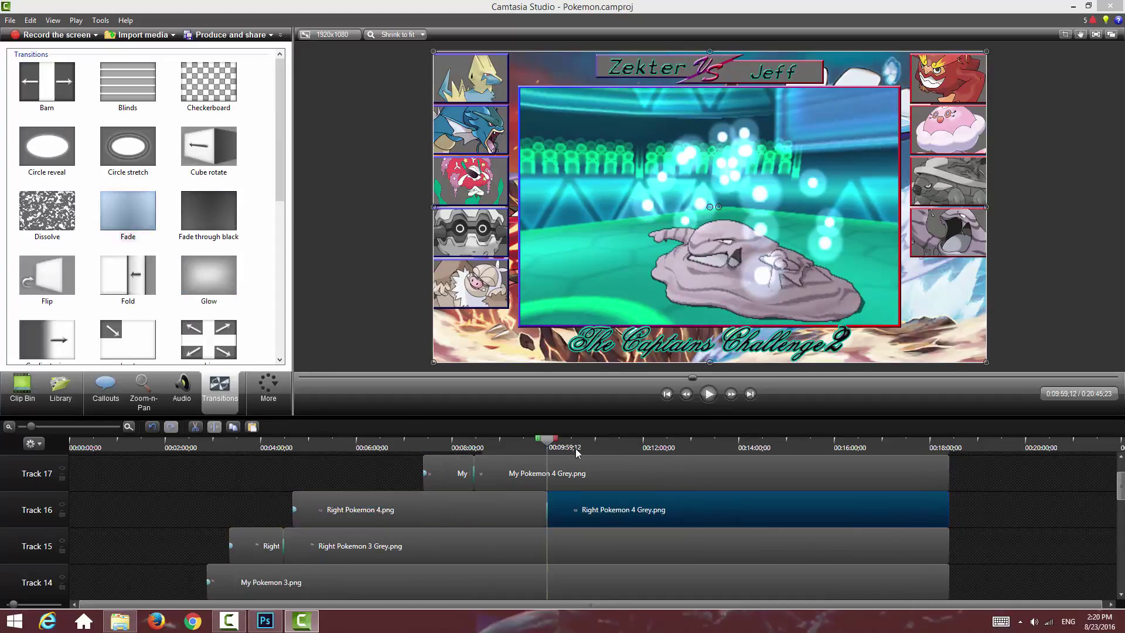
Step: Play the battle onward and move the playhead to 0:11:27;12, where Vivillon enters
key("space")
left_click(1042, 489)
scroll(1029, 454, "up", 1)
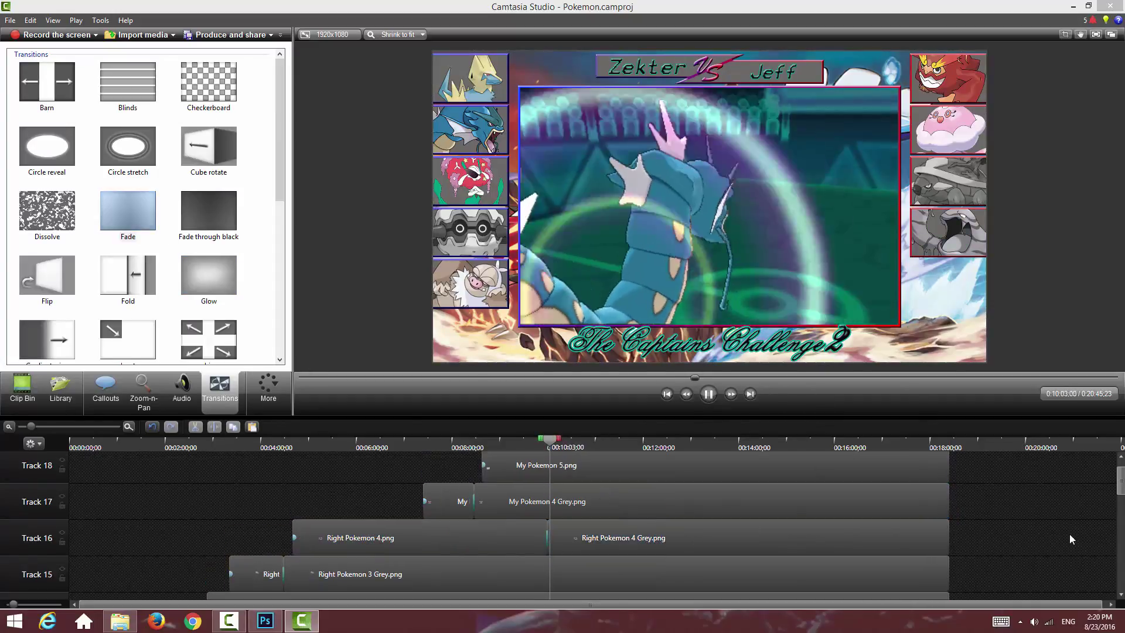
scroll(1070, 534, "up", 1)
left_click_drag(551, 441, 623, 438)
left_click(708, 394)
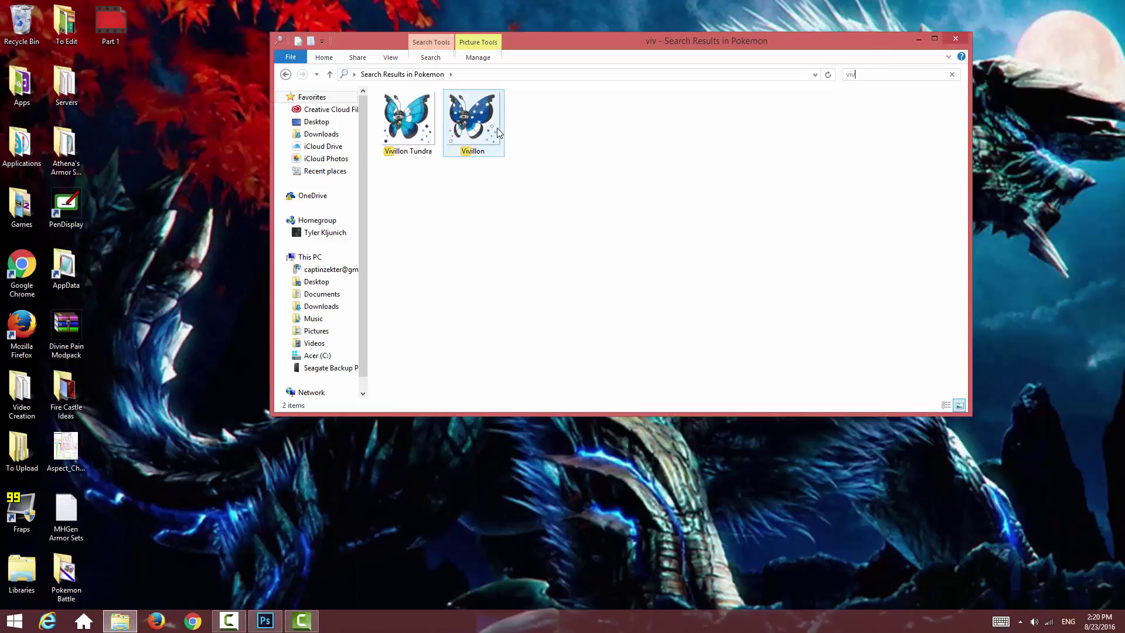
Step: Rename the Vivillon image file to Vivillon Snow in the Pokemon folder's search results
right_click(474, 156)
key("m")
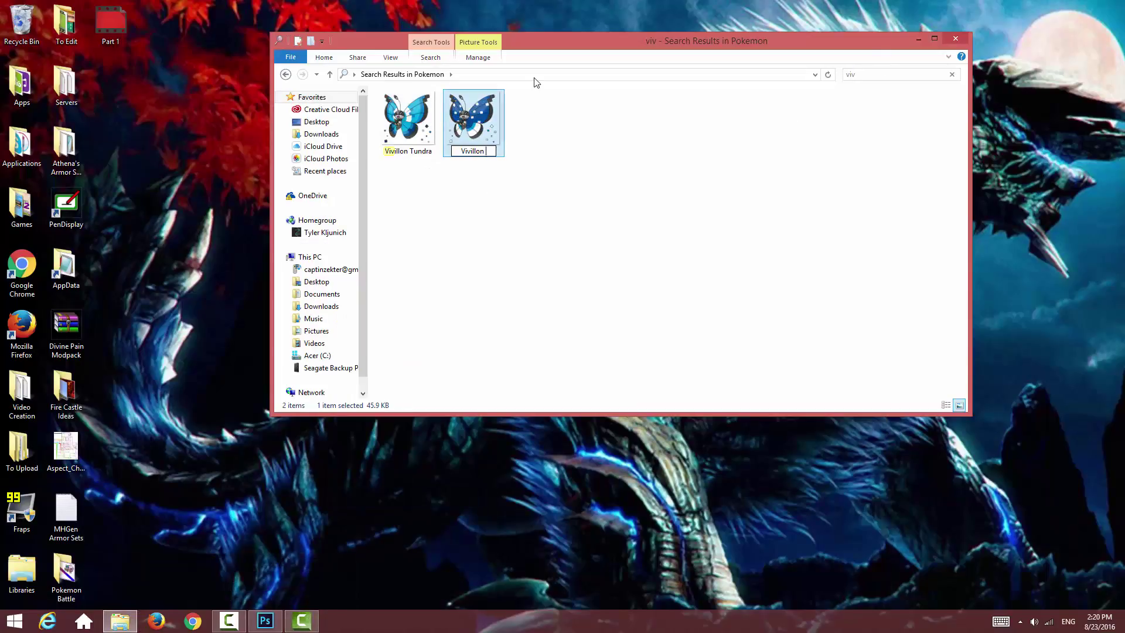
Step: Switch to Photoshop, delete the greyed Slaking layer and show only Square 5 of the Right Side group
left_click(263, 623)
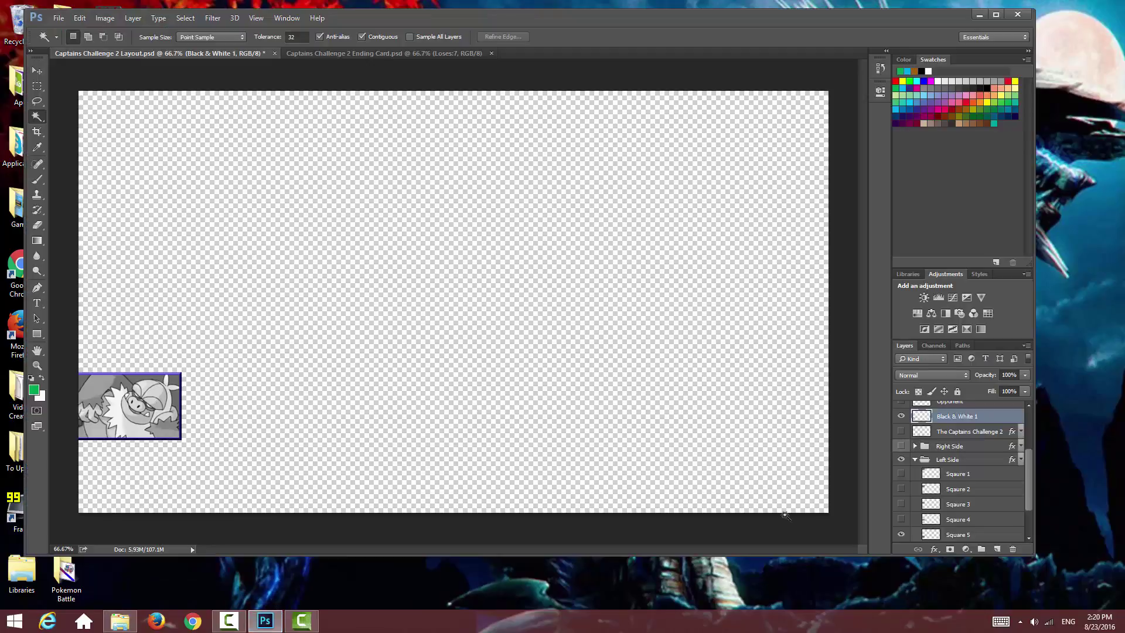
key("Delete")
left_click(902, 534)
left_click(901, 520)
left_click(915, 446)
left_click(901, 492)
left_click(901, 505)
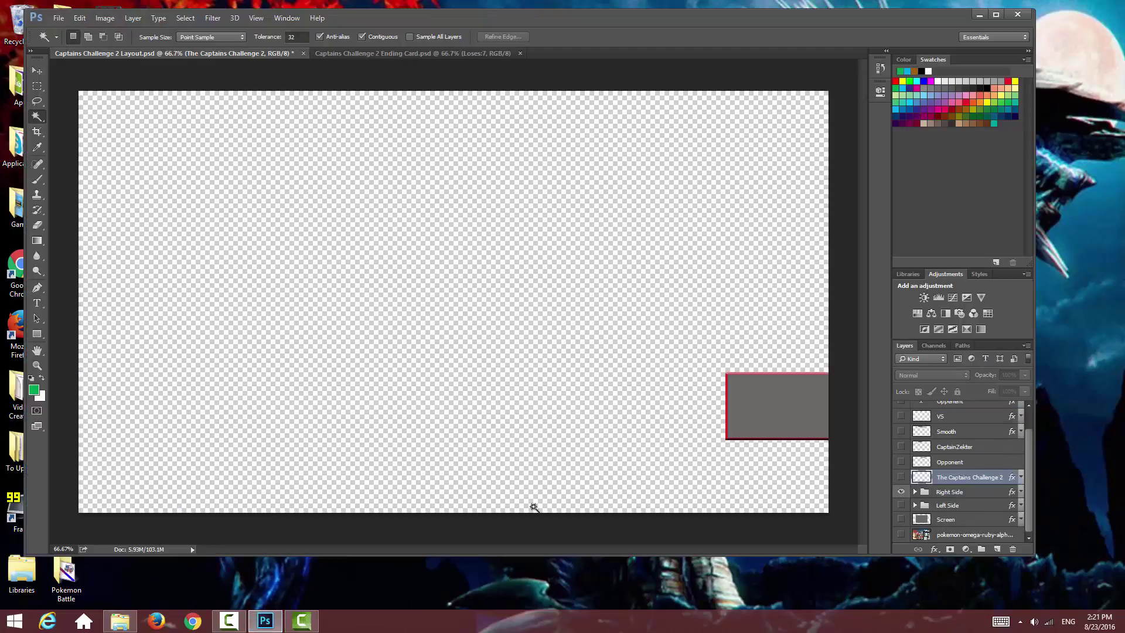
Step: Place the Vivillon Snow image from the Pokemon folder over the right-side Square 5
left_click(120, 621)
left_click_drag(465, 113, 783, 412)
right_click(768, 384)
left_click(777, 395)
Step: Copy the Square 5 area of the Vivillon image to a new layer and delete the original Vivillon Snow layer
scroll(942, 502, "down", 1)
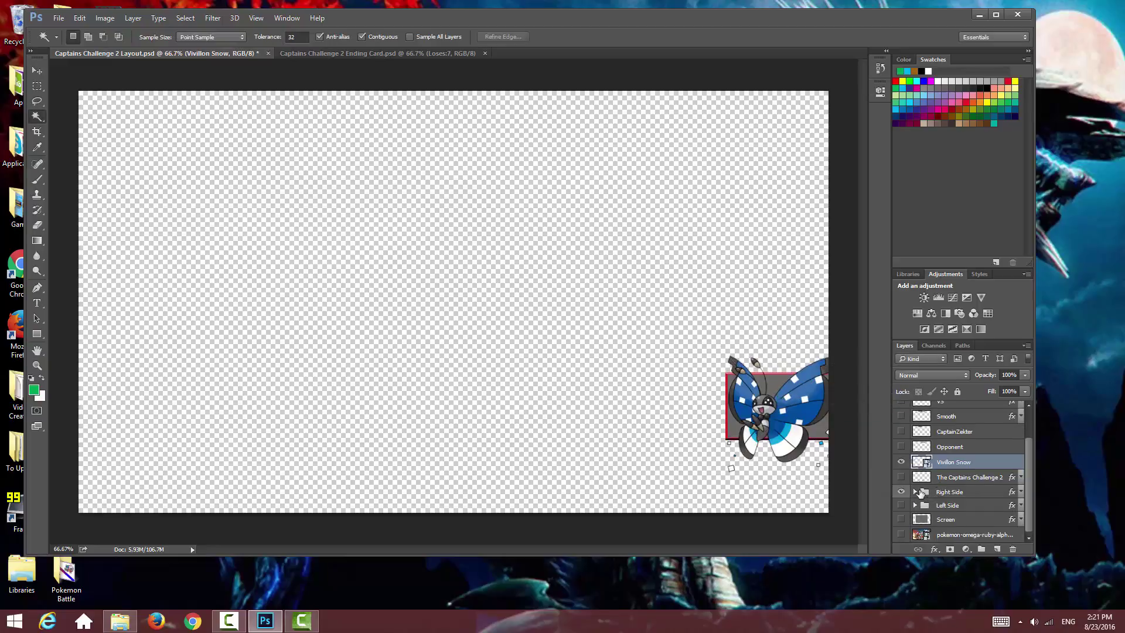
left_click(915, 491)
scroll(937, 501, "down", 4)
left_click(952, 508)
left_click(930, 505, "ctrl")
scroll(967, 452, "up", 2)
left_click(961, 432)
right_click(630, 354)
left_click(672, 300)
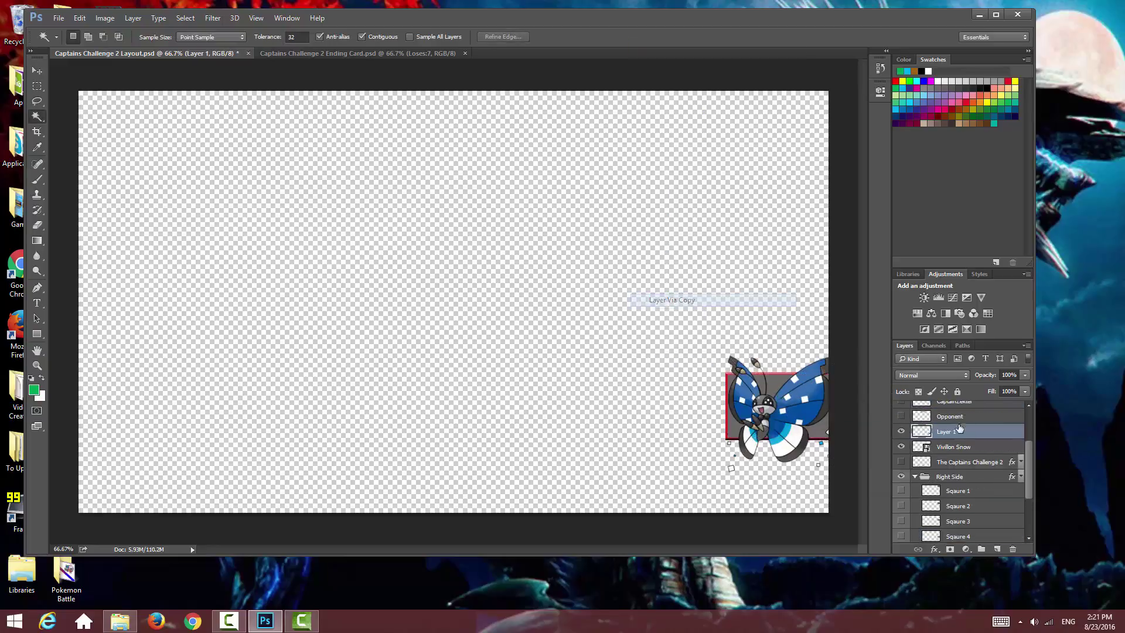
left_click(954, 445)
key("Delete")
left_click(952, 436)
Step: Save the cropped Vivillon square to the Desktop as a PNG named Right Pokemon 5
left_click(59, 18)
left_click(115, 149)
type("Ri")
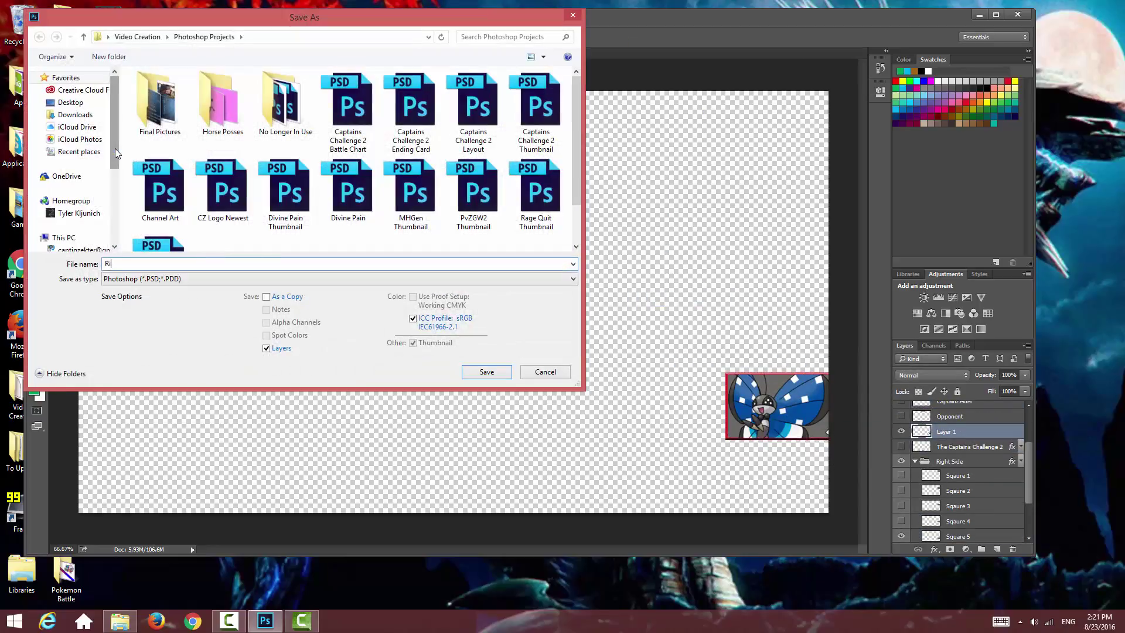
type("ght Pokemon 5")
left_click(113, 278)
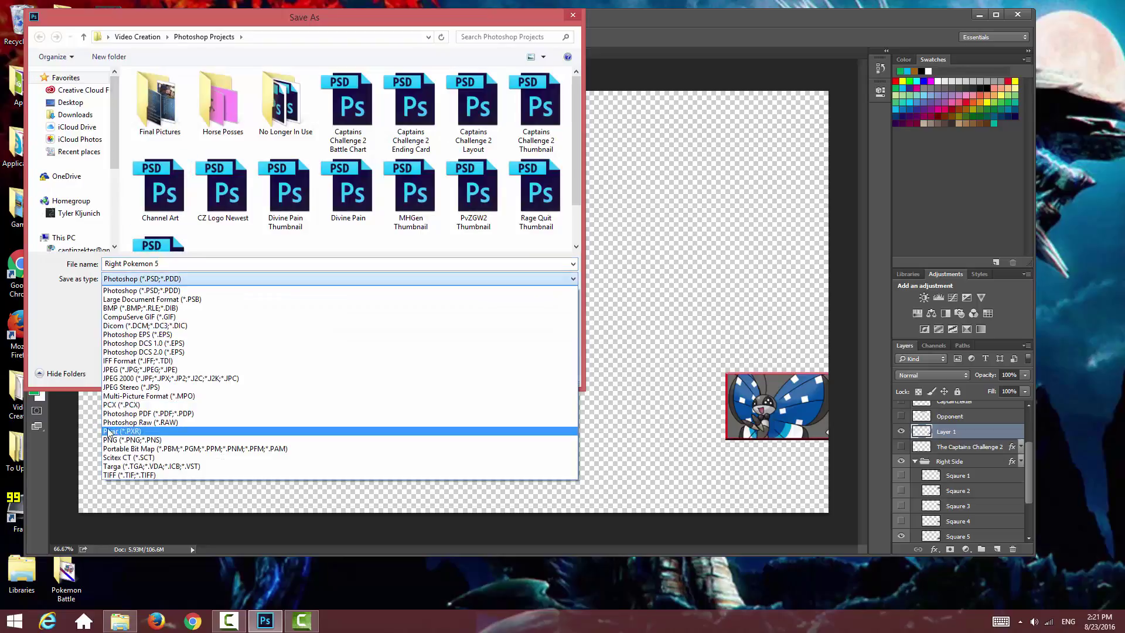
left_click(112, 440)
left_click(70, 103)
left_click(487, 372)
key("Return")
Step: Add a Black & White adjustment above the cropped Vivillon layer and merge the two into one layer
left_click(945, 313)
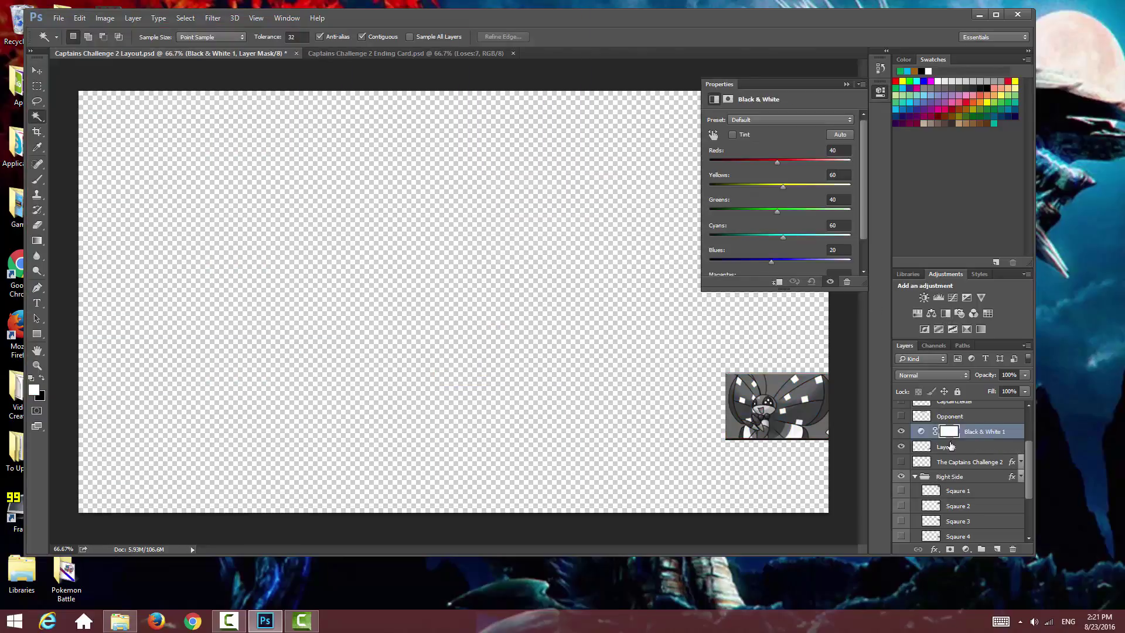
left_click(950, 447, "ctrl")
right_click(951, 447)
key("Escape")
Step: Save the greyed Vivillon square to the Desktop as a PNG named Right Pokemon 5 Grey
left_click(58, 18)
left_click(111, 149)
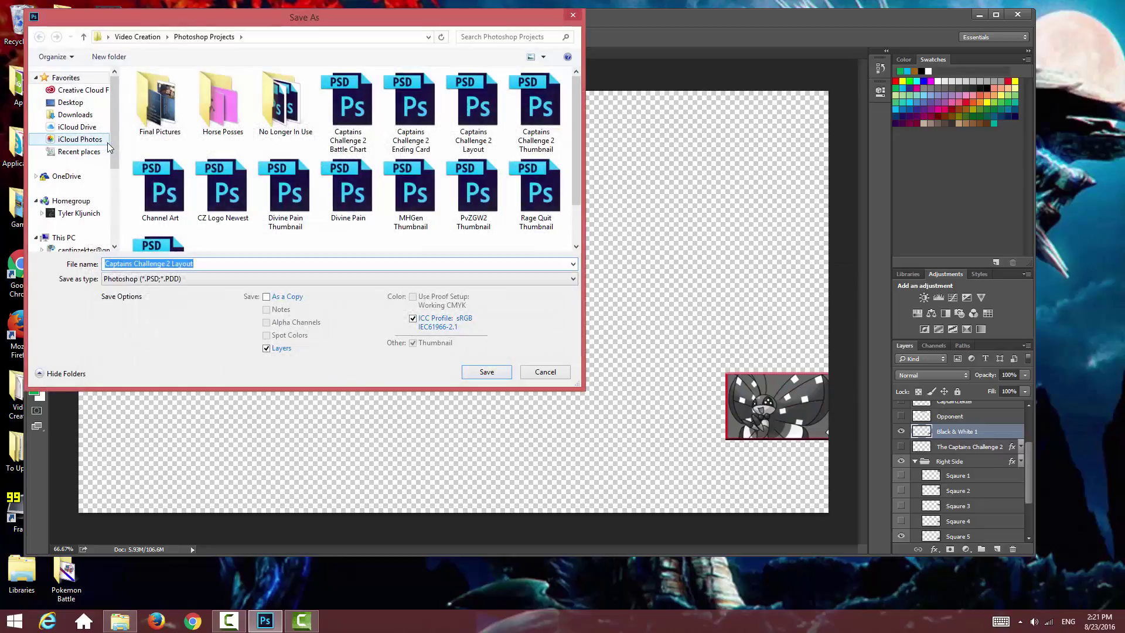
left_click(136, 280)
left_click(113, 441)
left_click(70, 103)
left_click(491, 371)
key("Return")
Step: Delete the greyed Vivillon layer and show only Square 6 of the Right Side group
key("Delete")
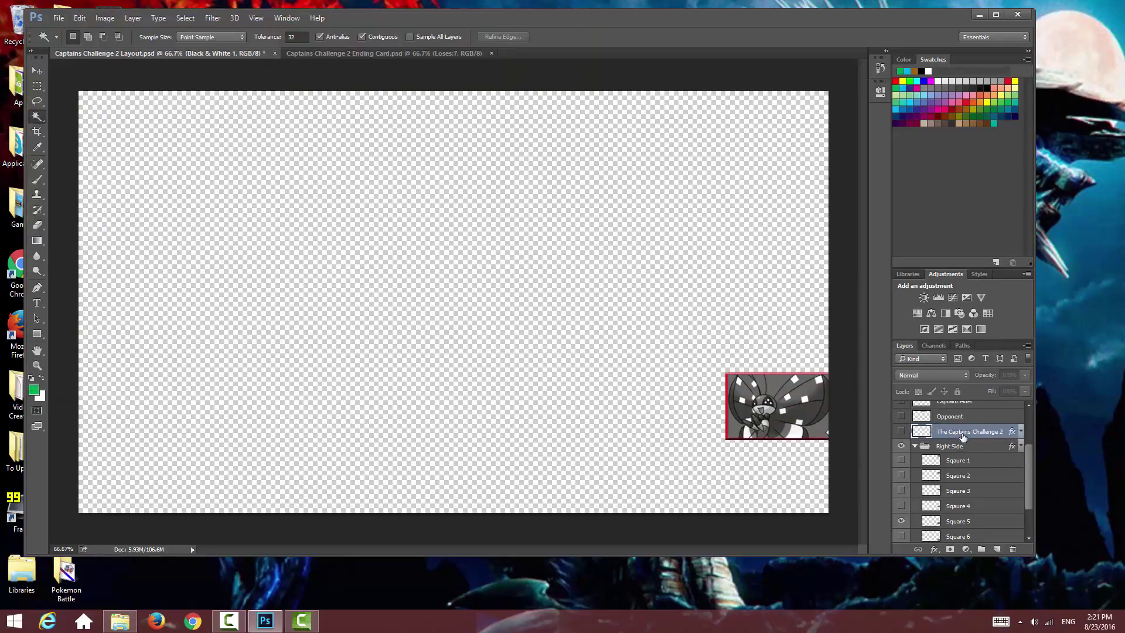
left_click(903, 536, "alt")
Step: Move the Right Pokemon 5 and Right Pokemon 5 Grey files from the Desktop into the Pokemon Battle folder
left_click(265, 621)
left_click_drag(168, 164, 110, 94)
left_click_drag(100, 96, 68, 572)
Step: Switch to Camtasia and import Right Pokemon 5 and Right Pokemon 5 Grey from the Pokemon Battle folder
left_click(301, 620)
left_click(18, 390)
left_click(153, 35)
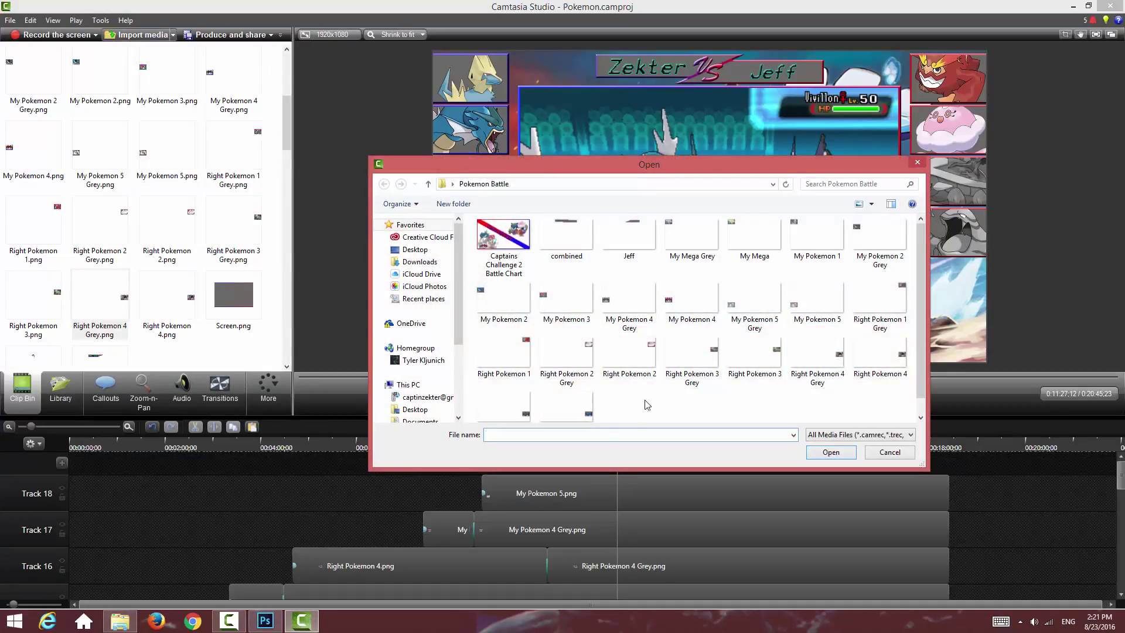
left_click_drag(633, 410, 494, 421)
left_click(826, 452)
Step: Place Right Pokemon 5.png on a new Track 19 at 0:11:27;12, sliding in from the canvas's right edge, and extend it to the other clips' end
left_click_drag(286, 125, 286, 147)
left_click_drag(33, 234, 628, 463)
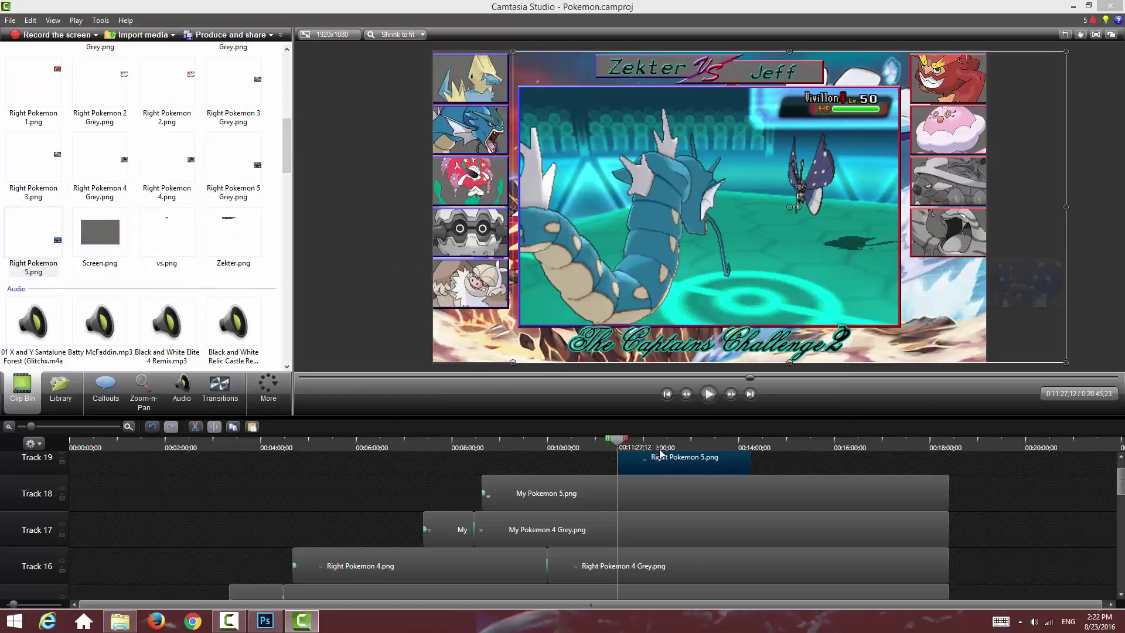
right_click(296, 564)
left_click(175, 499)
left_click(678, 466)
key("ctrl+v")
left_click_drag(751, 462, 950, 462)
Step: Preview Vivillon's entrance and shift the Right Pokemon 5.png clip on Track 19 to start at about 0:11:26
left_click(708, 394)
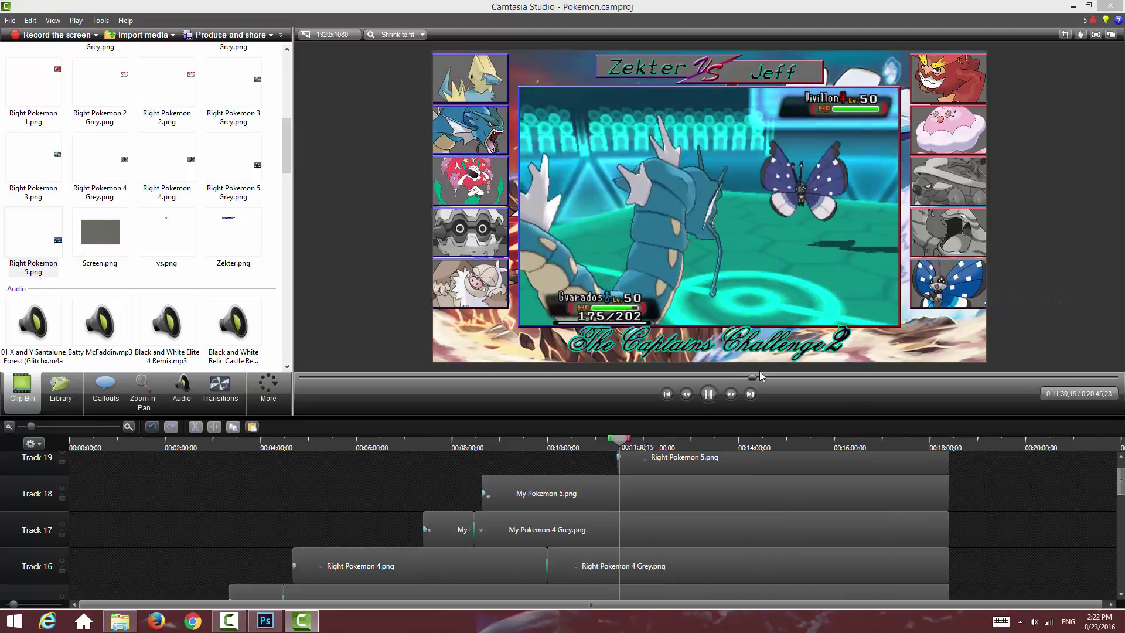
left_click(613, 444)
left_click(710, 393)
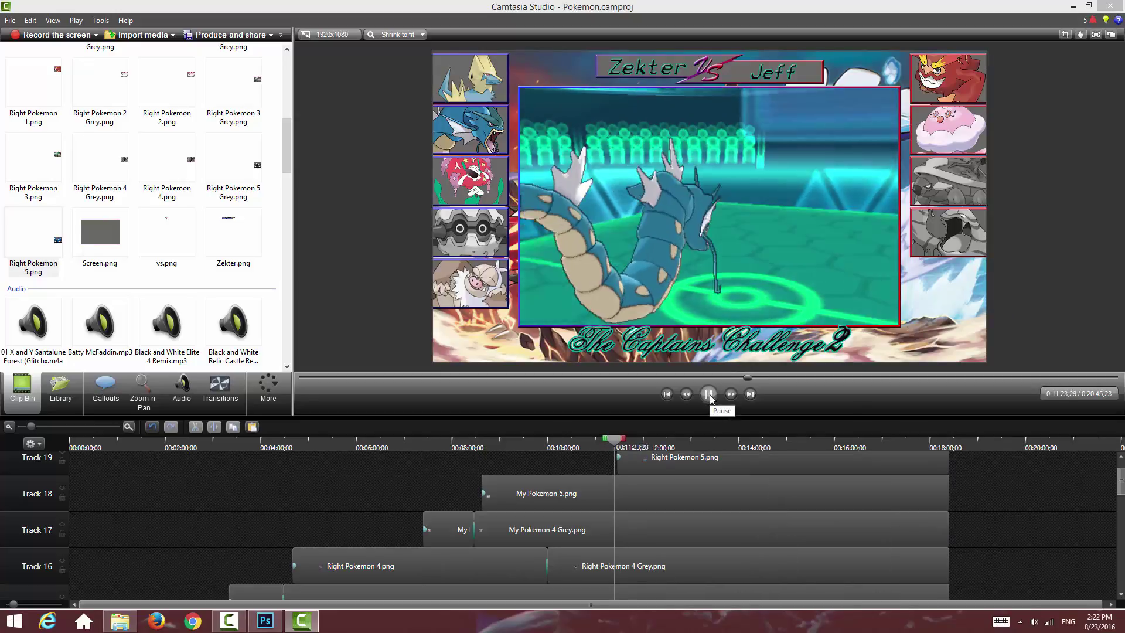
left_click(710, 394)
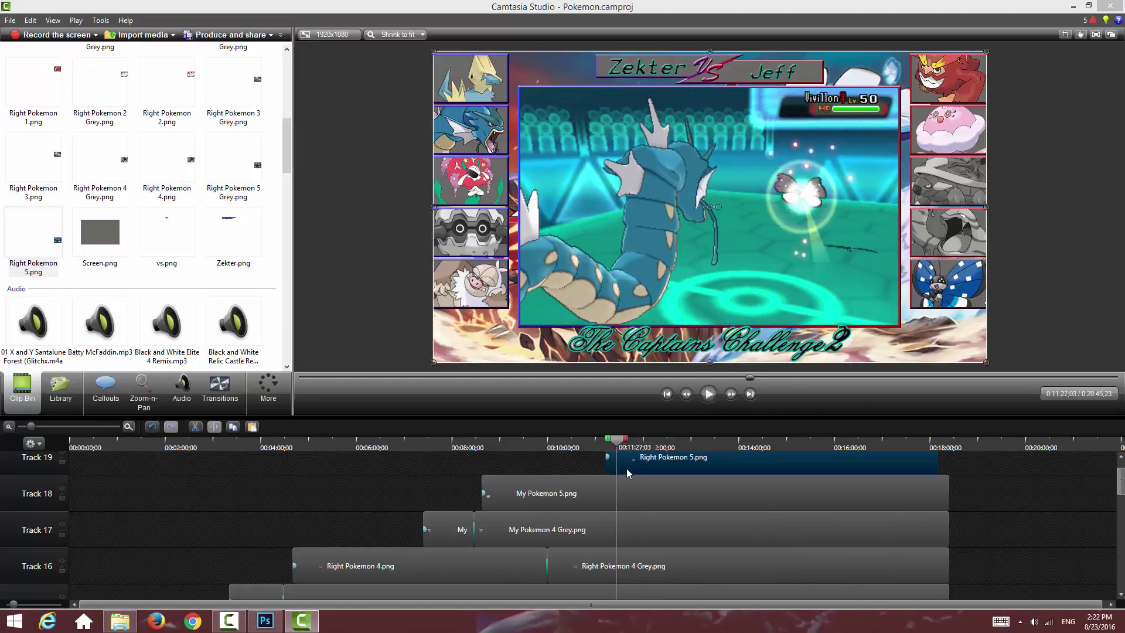
left_click_drag(34, 427, 86, 427)
left_click_drag(599, 465, 609, 465)
left_click(710, 394)
Step: Play the battle onward to about 0:11:43, where Espeon is sent out
left_click(547, 463)
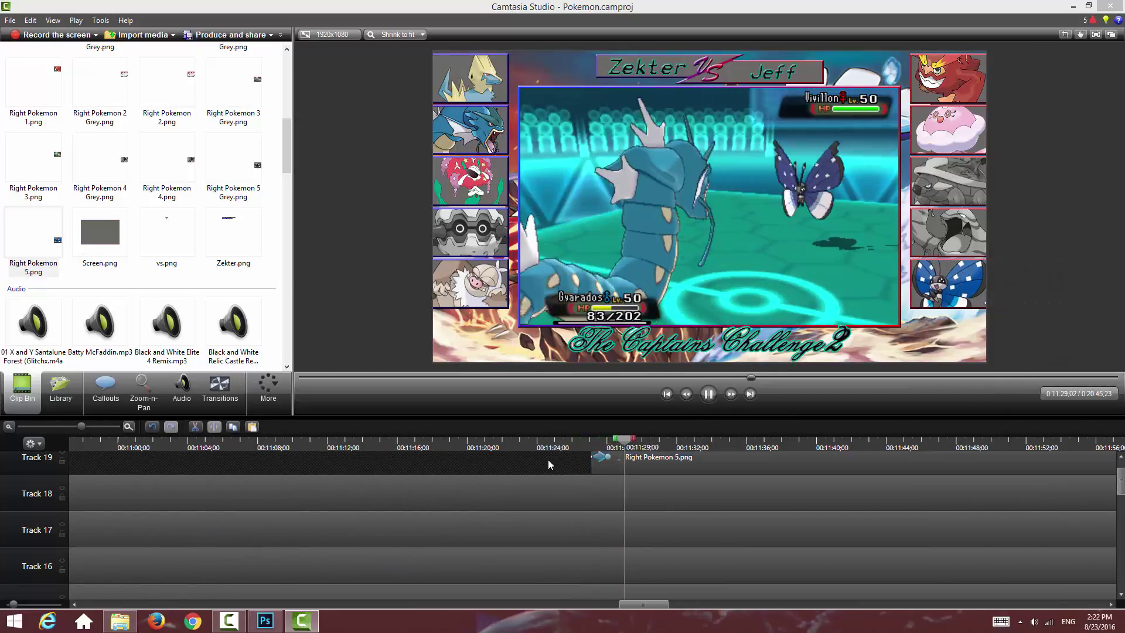
left_click_drag(81, 427, 52, 427)
scroll(351, 522, "up", 1)
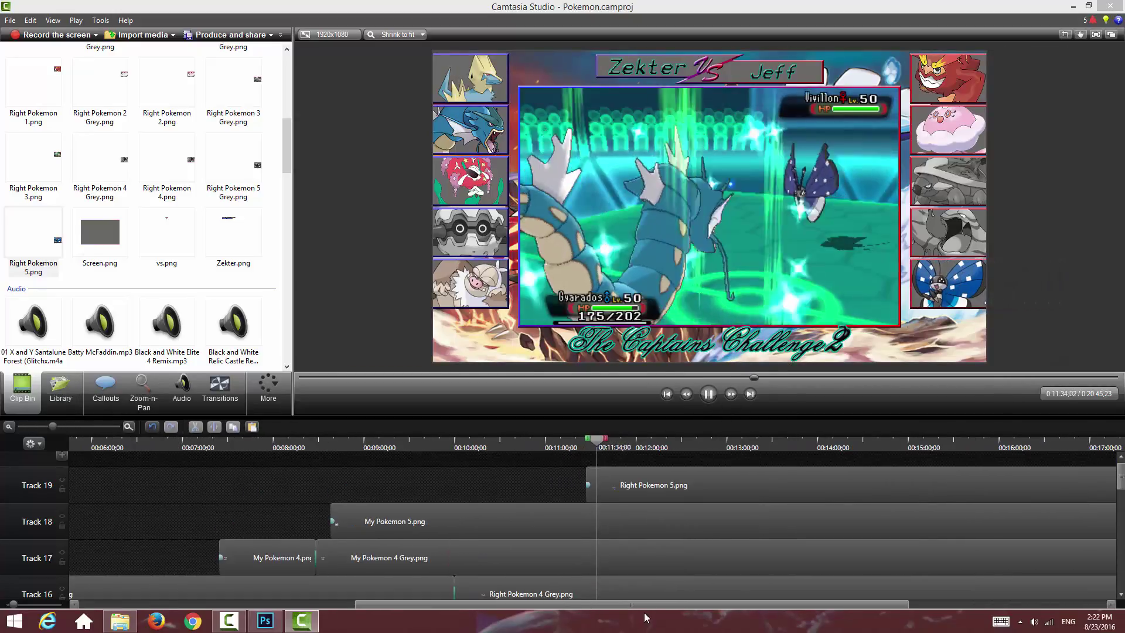
left_click_drag(652, 605, 797, 606)
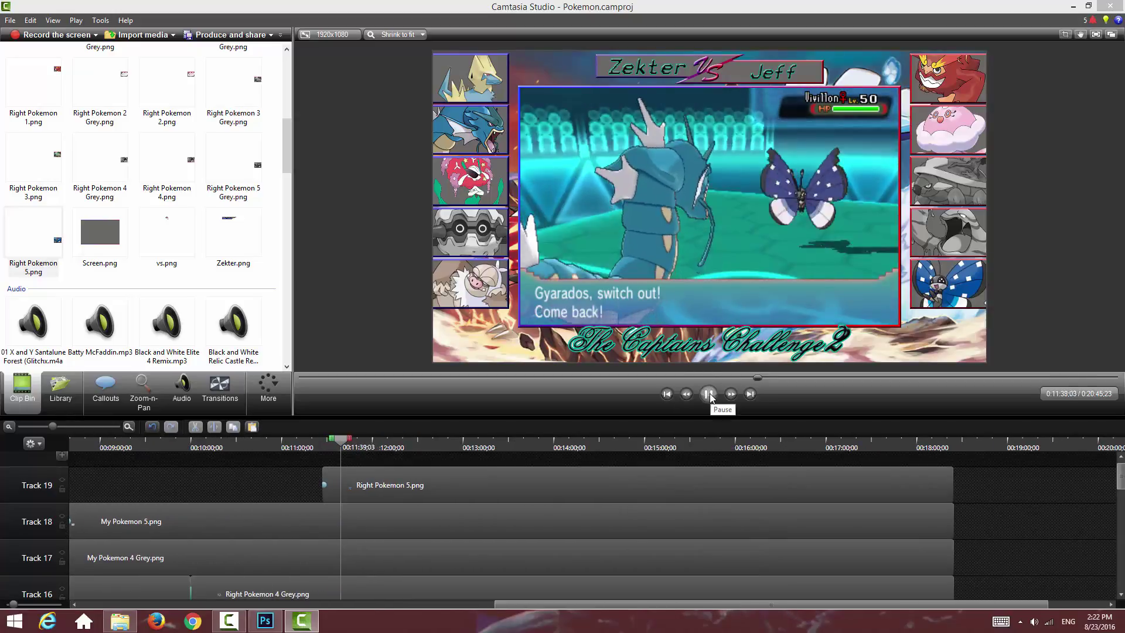
mouse_move(347, 442)
left_mouse_down()
mouse_move(358, 442)
mouse_move(349, 454)
left_mouse_up()
left_click(346, 450)
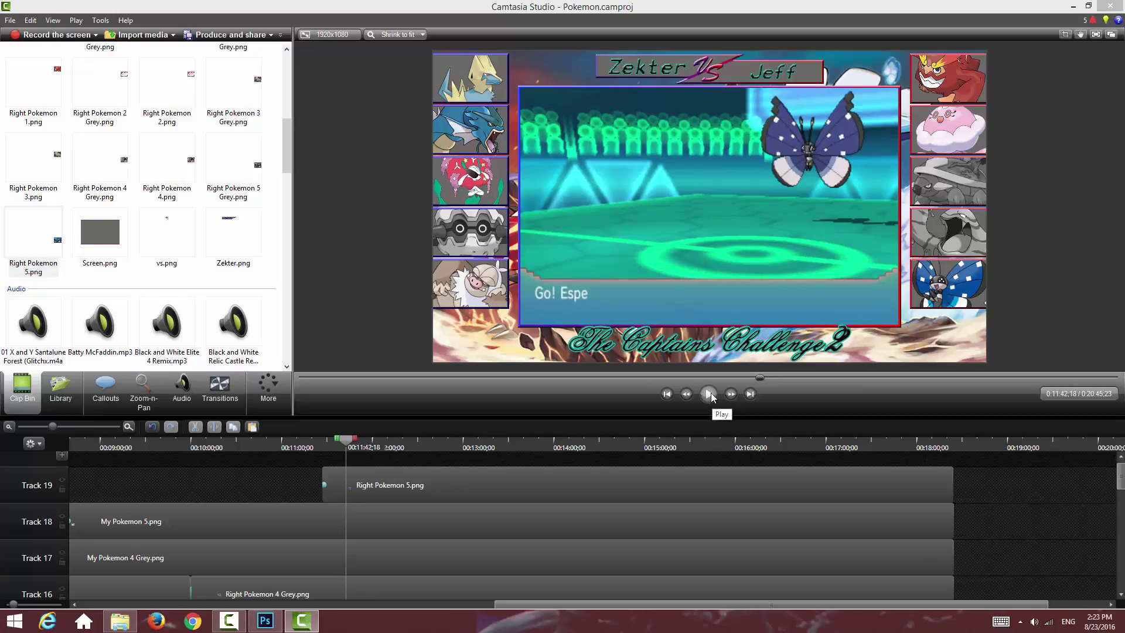
left_click(705, 397)
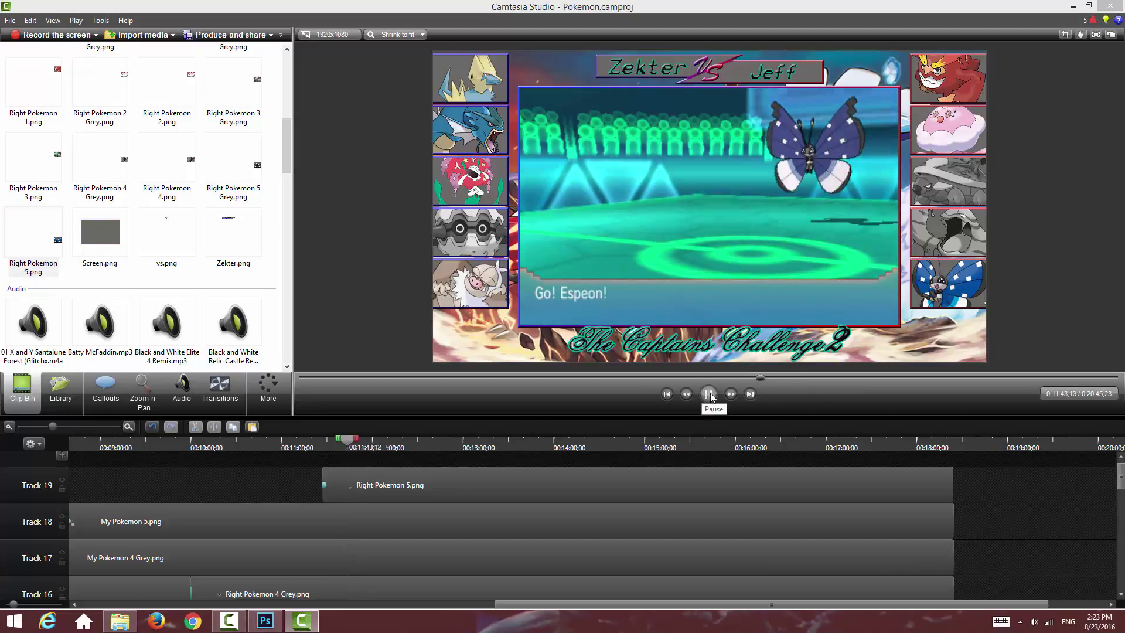
key("space")
Step: Switch to Photoshop, hide the Right Side group and show the Left Side group with its Square 6
left_click(311, 625)
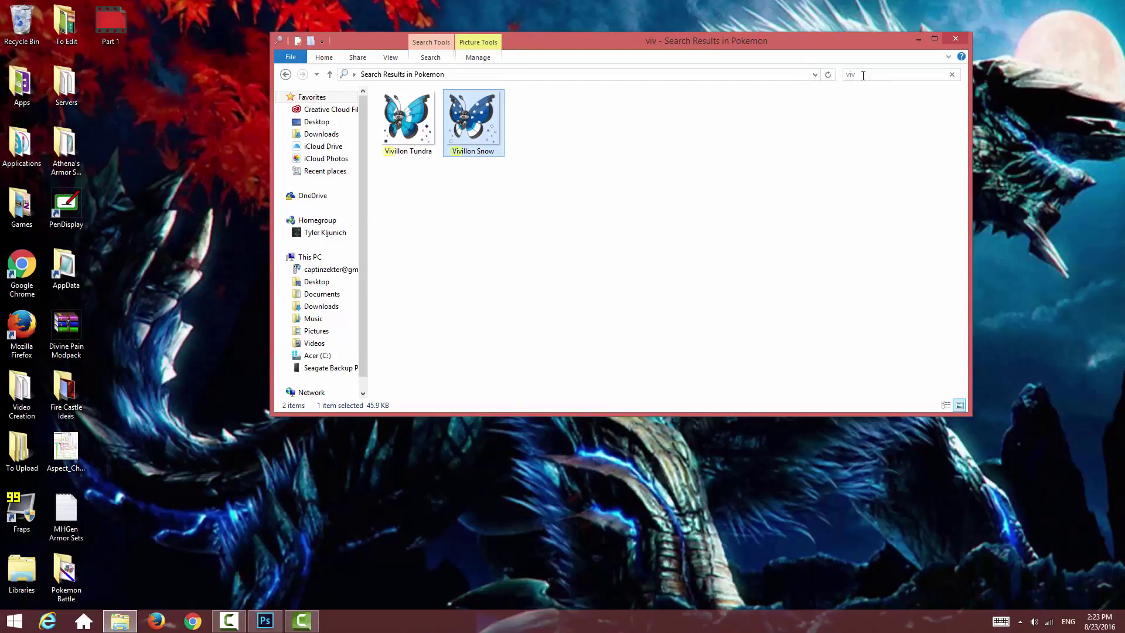
left_click(265, 621)
left_click(915, 446)
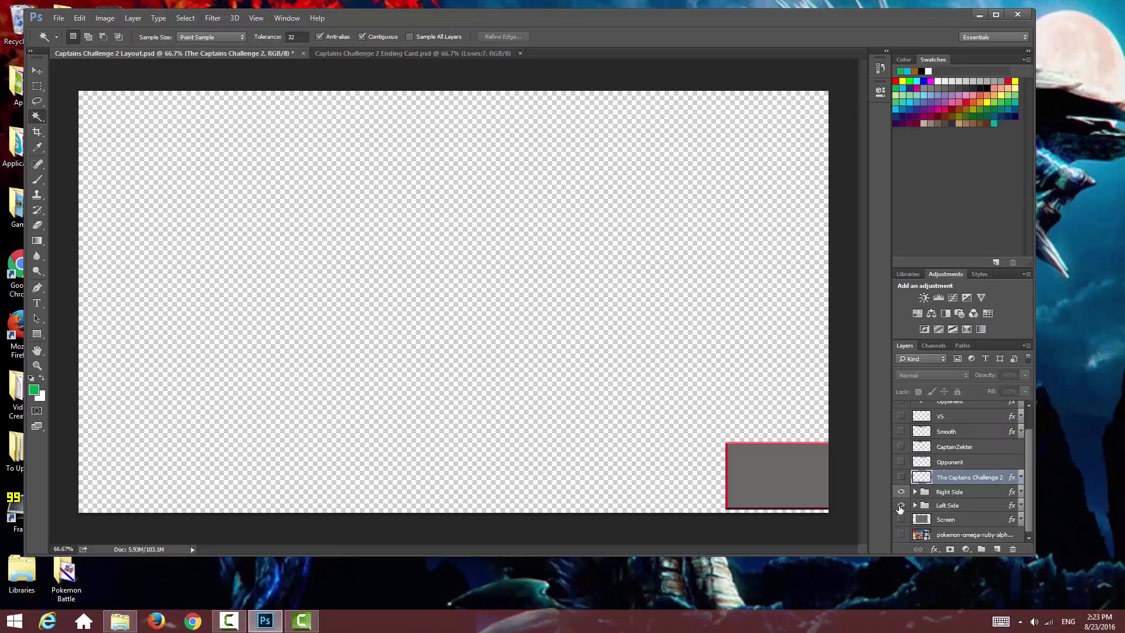
left_click(902, 506)
left_click(901, 492)
Step: Place the Espeon image over the left-side Square 6, scaled to 576% and flipped horizontally
left_click(119, 622)
left_click_drag(473, 116, 252, 231)
left_click_drag(466, 312, 578, 424)
left_click_drag(497, 388, 132, 519)
left_click_drag(210, 426, 190, 446)
mouse_move(124, 495)
left_mouse_down()
mouse_move(126, 474)
mouse_move(146, 496)
left_mouse_up()
right_click(120, 476)
left_click(162, 454)
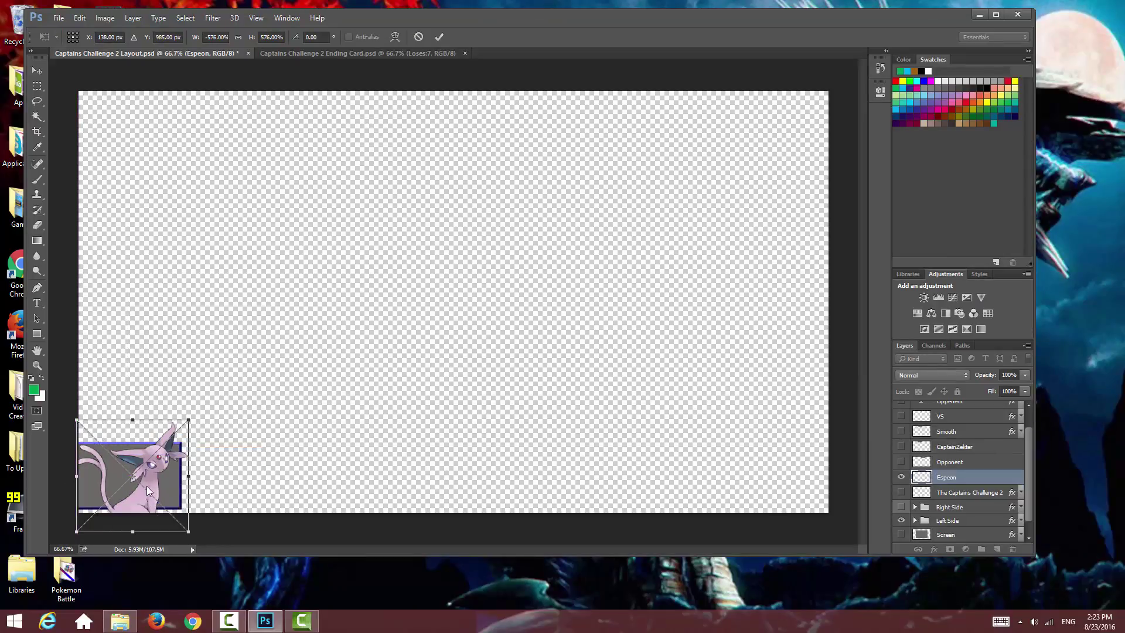
key("Return")
Step: Copy the Square 6 area of the Espeon image to a new layer and delete the original Espeon layer
left_click(914, 521)
scroll(938, 522, "down", 3)
left_click(959, 534)
left_click(691, 414)
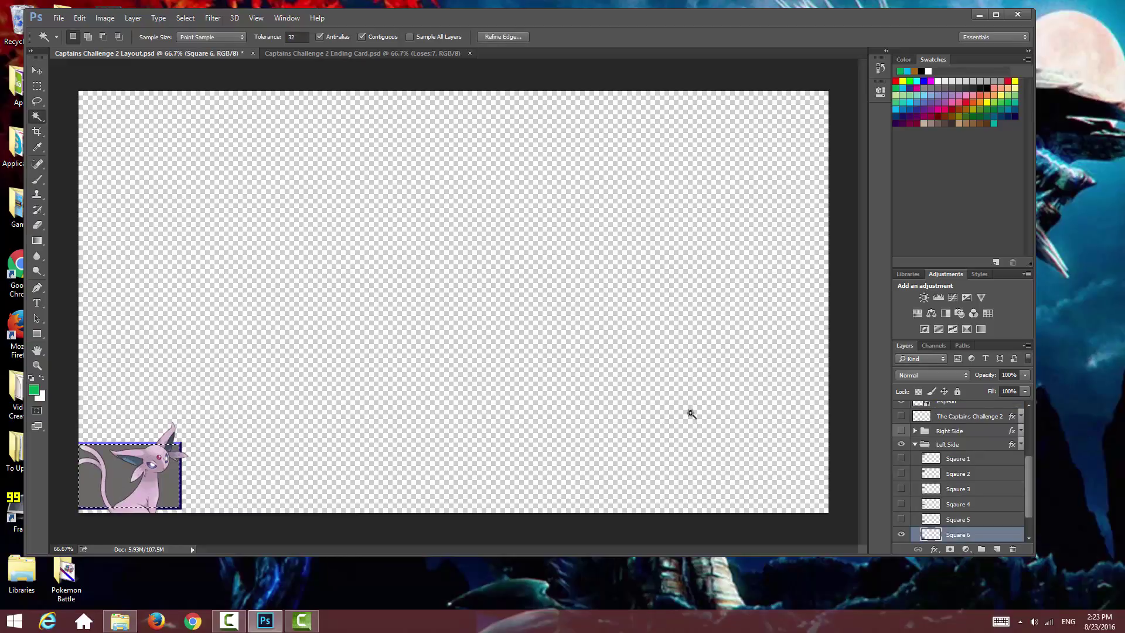
scroll(950, 446, "up", 2)
left_click(938, 432)
right_click(795, 412)
left_click(838, 358)
left_click(1004, 446)
key("Delete")
left_click(952, 434)
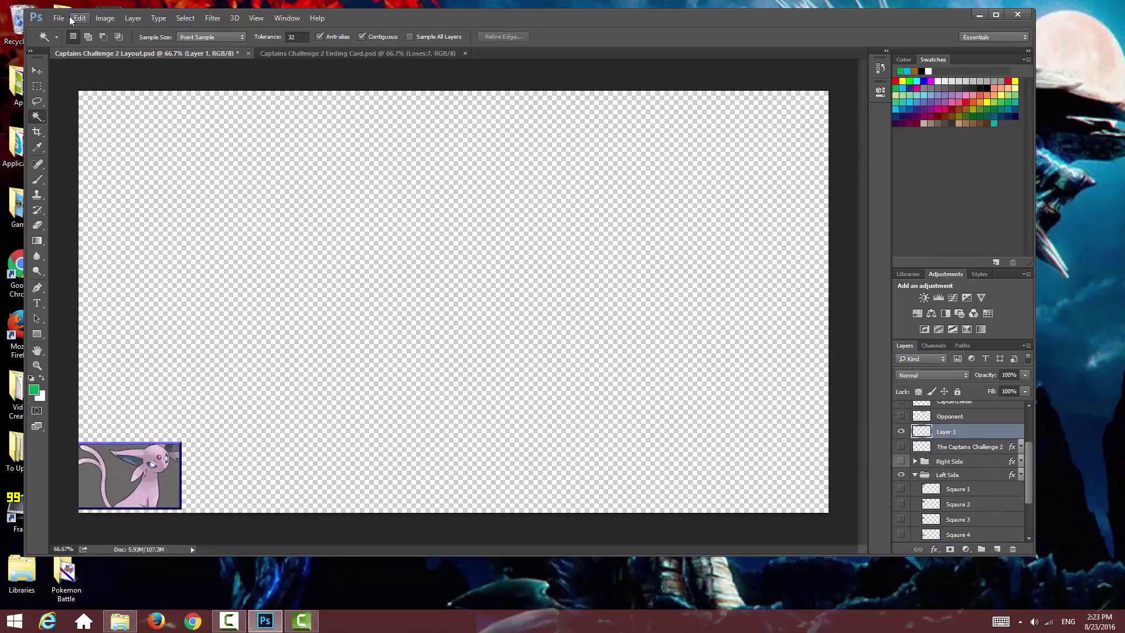
Step: Save the colour Espeon image to the Desktop as a PNG named Right Pokemon 6
left_click(60, 17)
left_click(86, 153)
type("Right Pokemon 6")
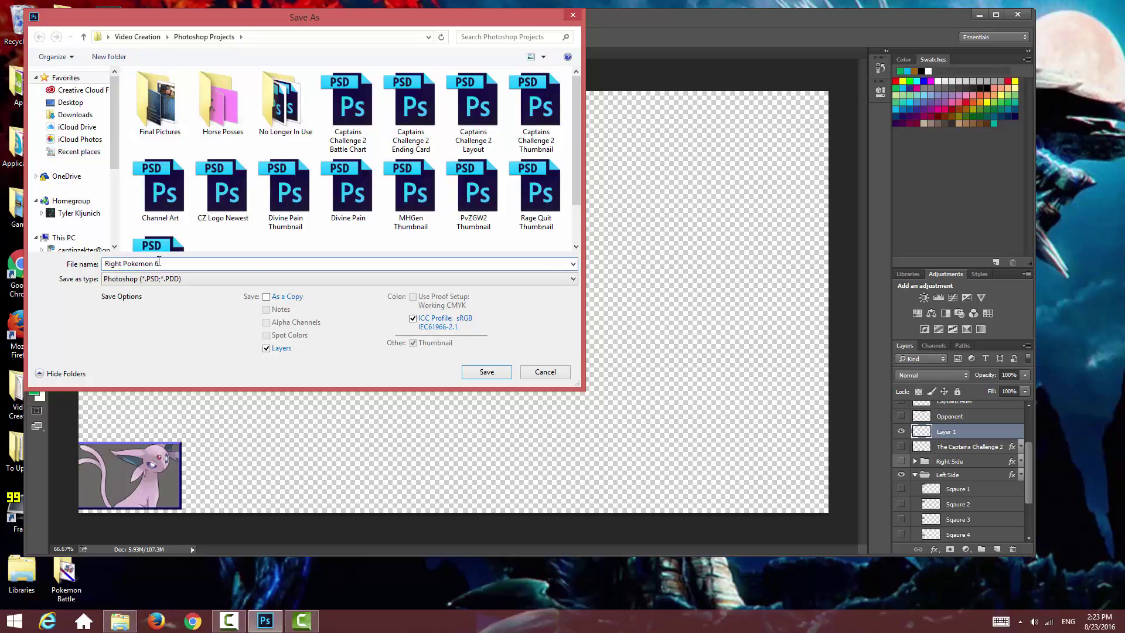
left_click(339, 278)
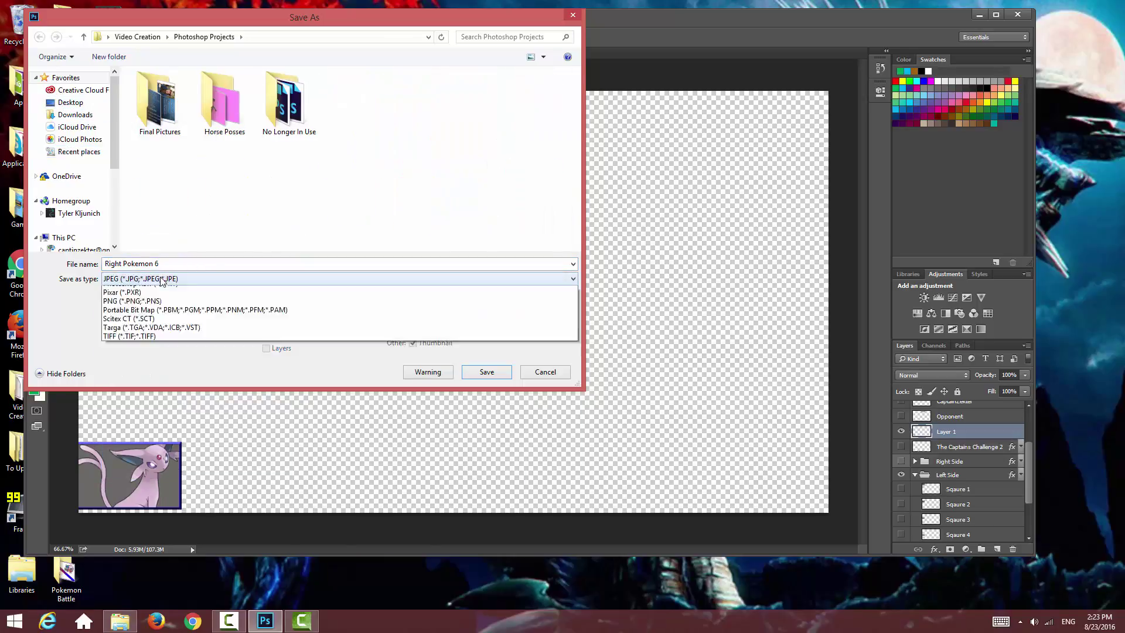
left_click(141, 288)
left_click(70, 102)
left_click(487, 373)
left_click(597, 195)
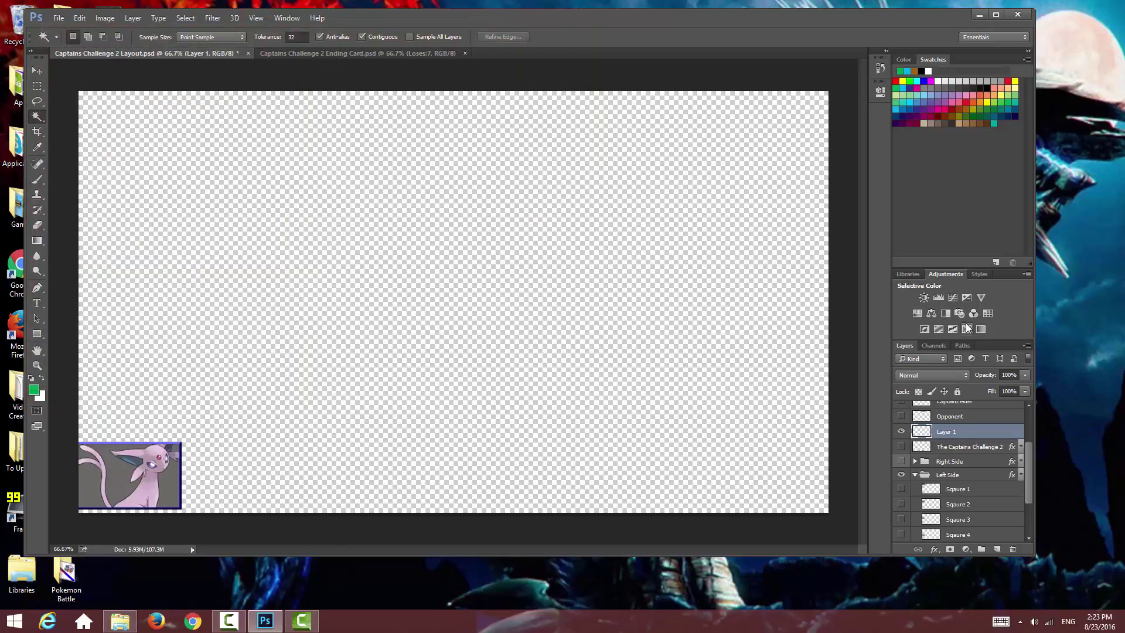
Step: Apply a Black & White adjustment to the Espeon image and save it to the Desktop as a PNG named My Pokemon 6 Grey
left_click(946, 313)
key("ctrl+shift+s")
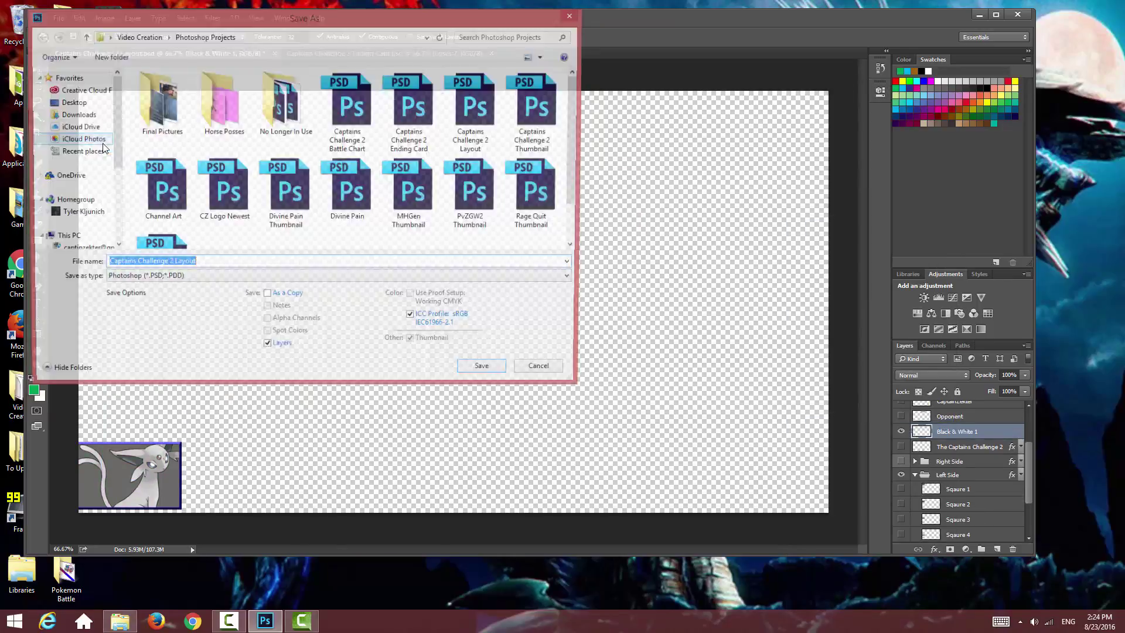
type("My Pokemon 6 Grey")
left_click(339, 279)
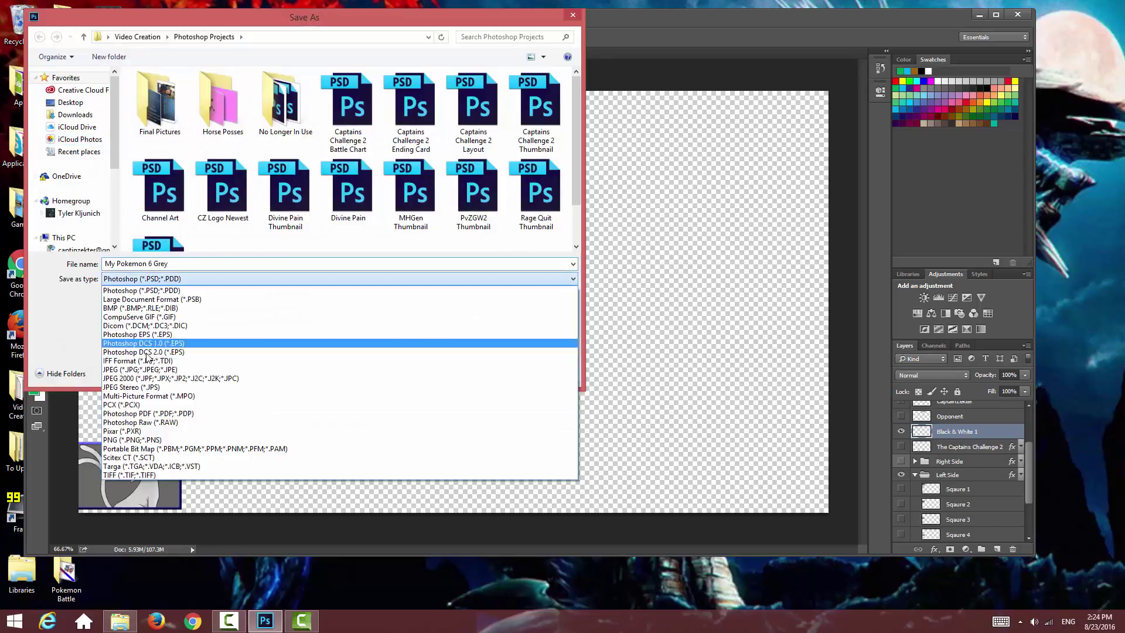
left_click(140, 437)
left_click(70, 102)
left_click(487, 372)
Step: Rename the desktop image Right Pokemon 6 as My Pokemon 6 and move both Espeon images into the Pokemon Battle folder
left_click(980, 14)
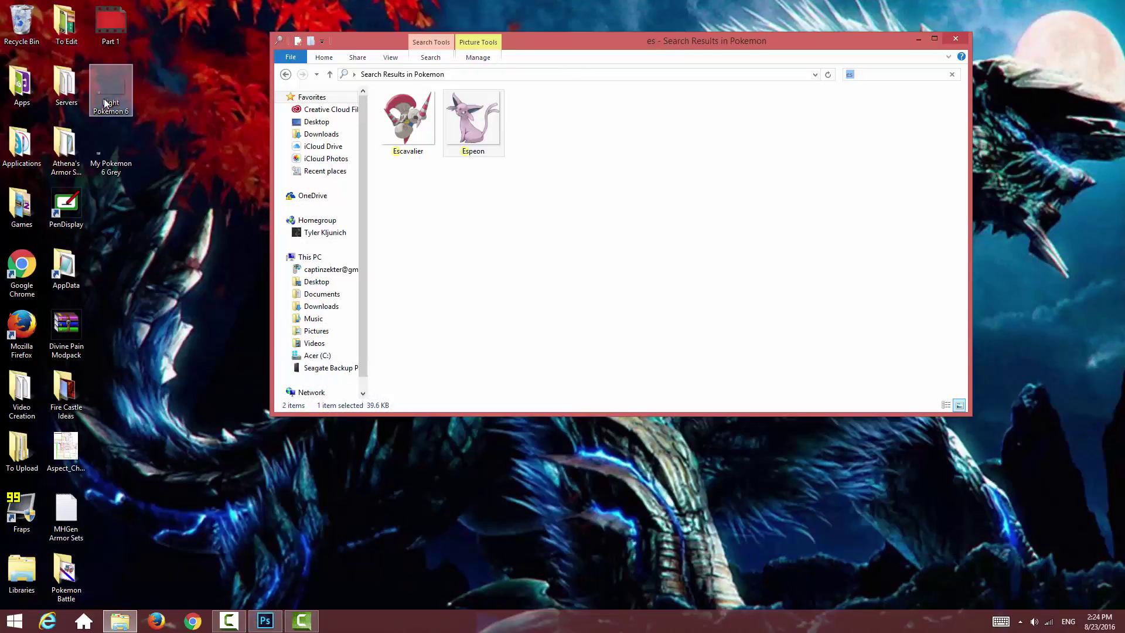
right_click(105, 97)
left_click(63, 467)
double_click(110, 103)
type("My Pokemon 6")
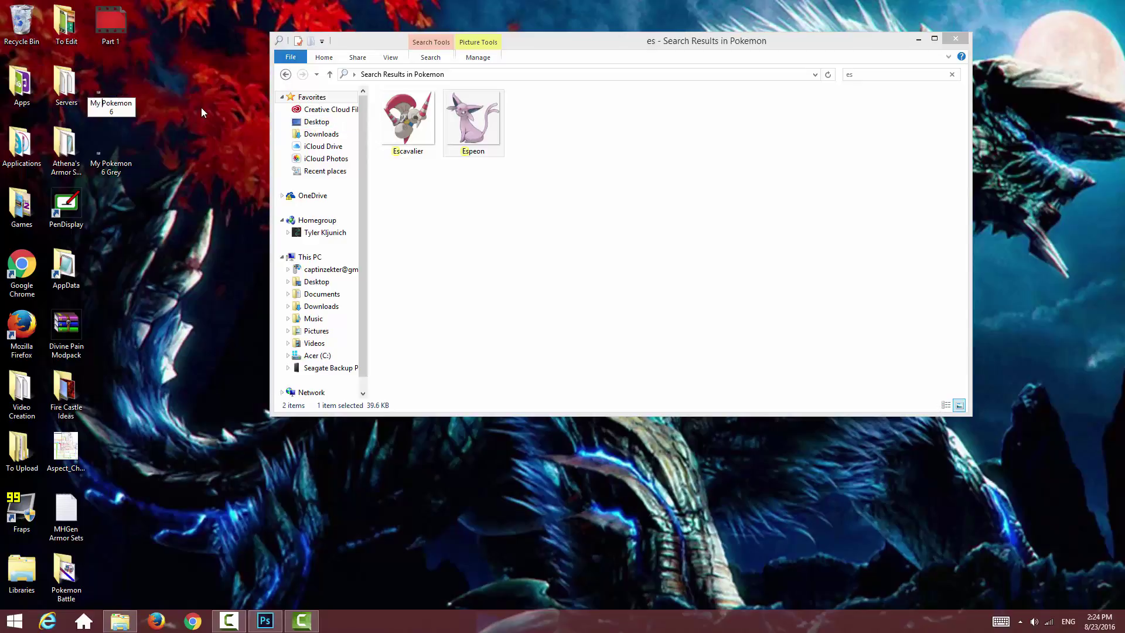
left_click_drag(179, 182, 122, 98)
left_click_drag(117, 96, 201, 216)
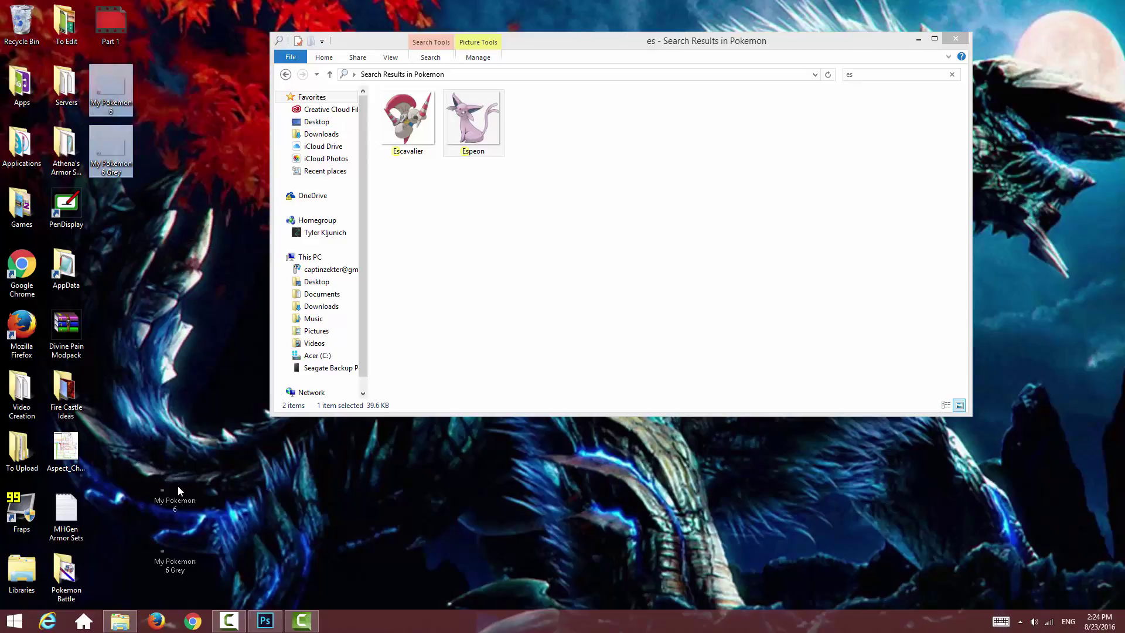
left_click_drag(167, 500, 67, 571)
Step: Switch to Camtasia Studio and import My Pokemon 6 and My Pokemon 6 Grey from the Pokemon Battle folder
left_click(301, 621)
left_click(140, 35)
left_click(879, 306)
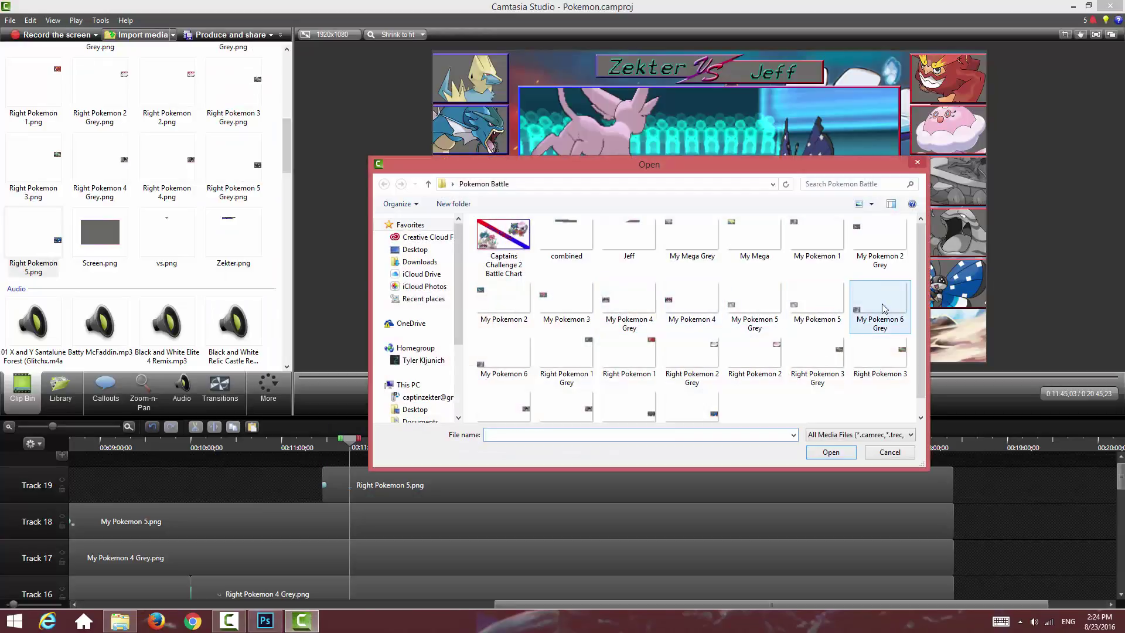
left_click(503, 356, "ctrl")
left_click(830, 452)
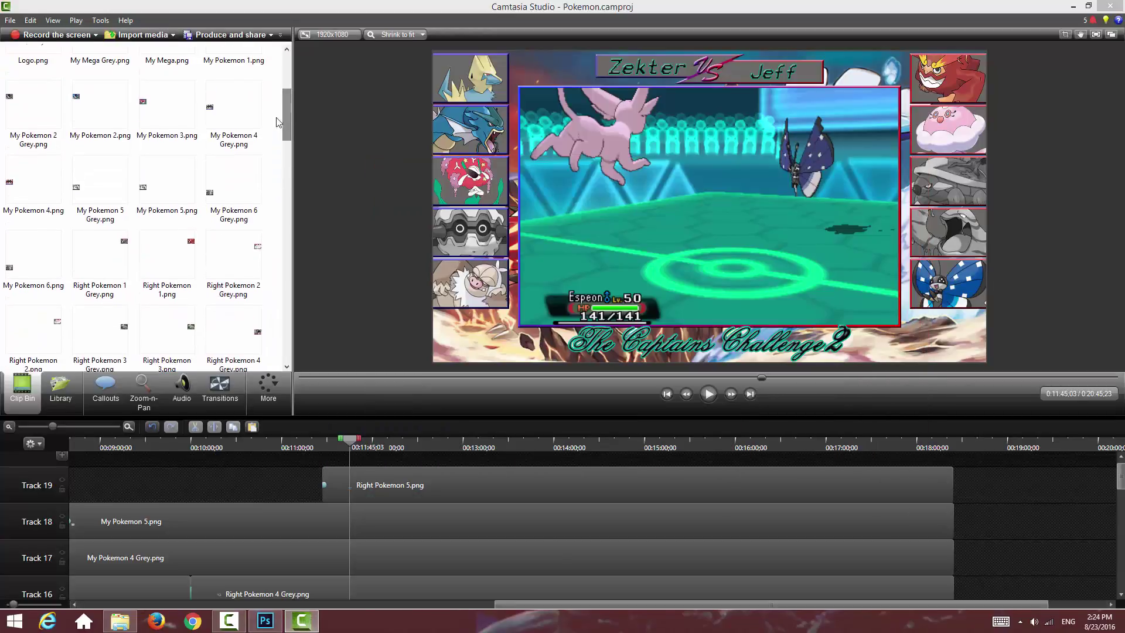
Step: Place My Pokemon 6.png on a new track above Track 19, starting at about 0:11:45 when Espeon appears
left_click_drag(228, 344, 370, 463)
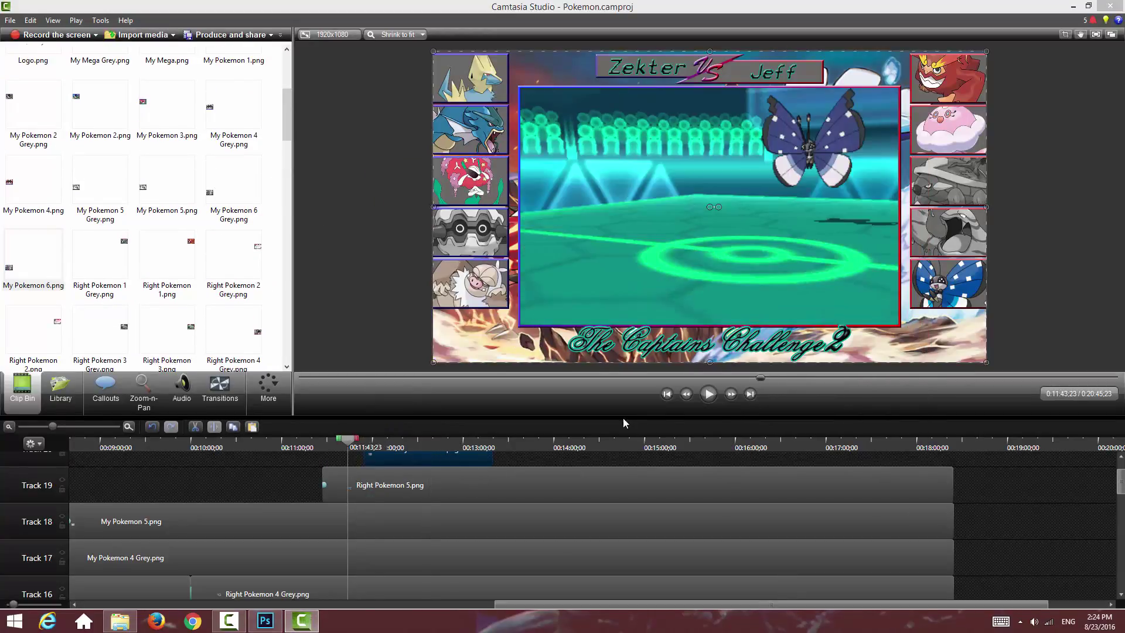
left_click(708, 394)
left_click(707, 395)
left_click_drag(384, 461, 370, 462)
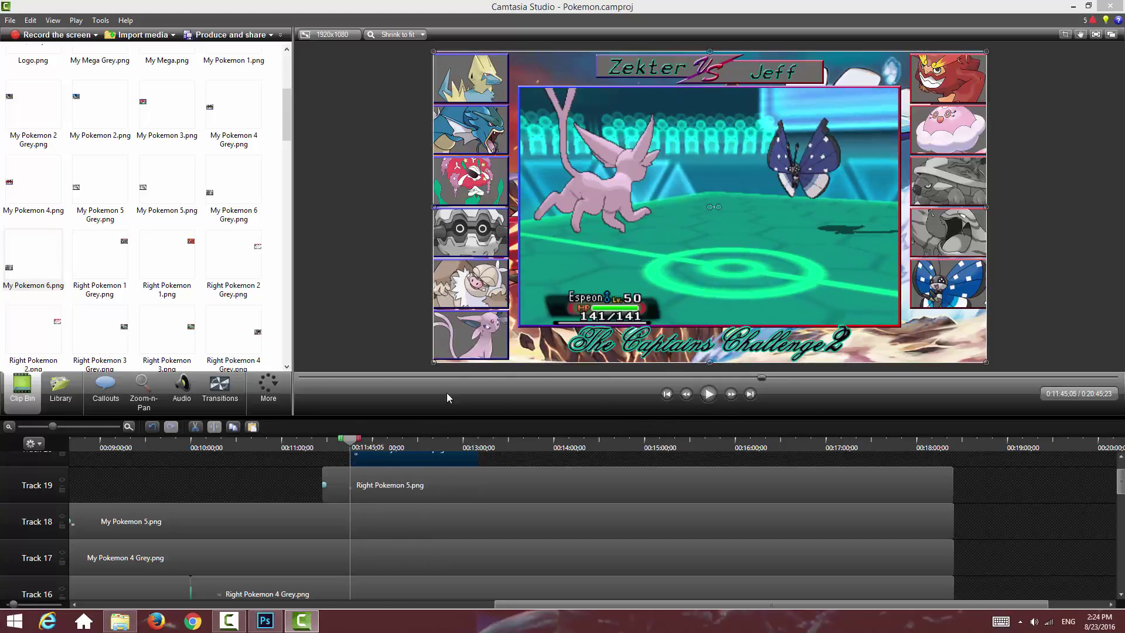
Step: Shift the Espeon image off the left edge at its start for a slide-in and extend its clip to where the other images end
left_click_drag(489, 340, 412, 341)
left_click_drag(503, 604, 495, 604)
left_click(273, 510)
left_click(474, 460)
scroll(475, 459, "up", 1)
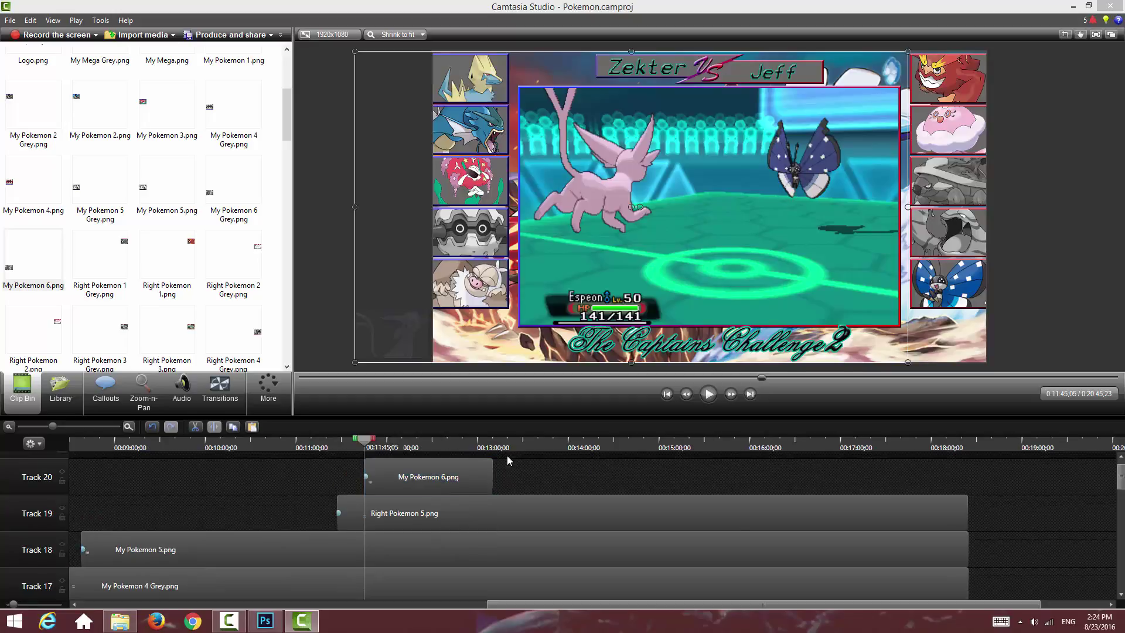
left_click_drag(510, 465, 968, 467)
left_click(710, 395)
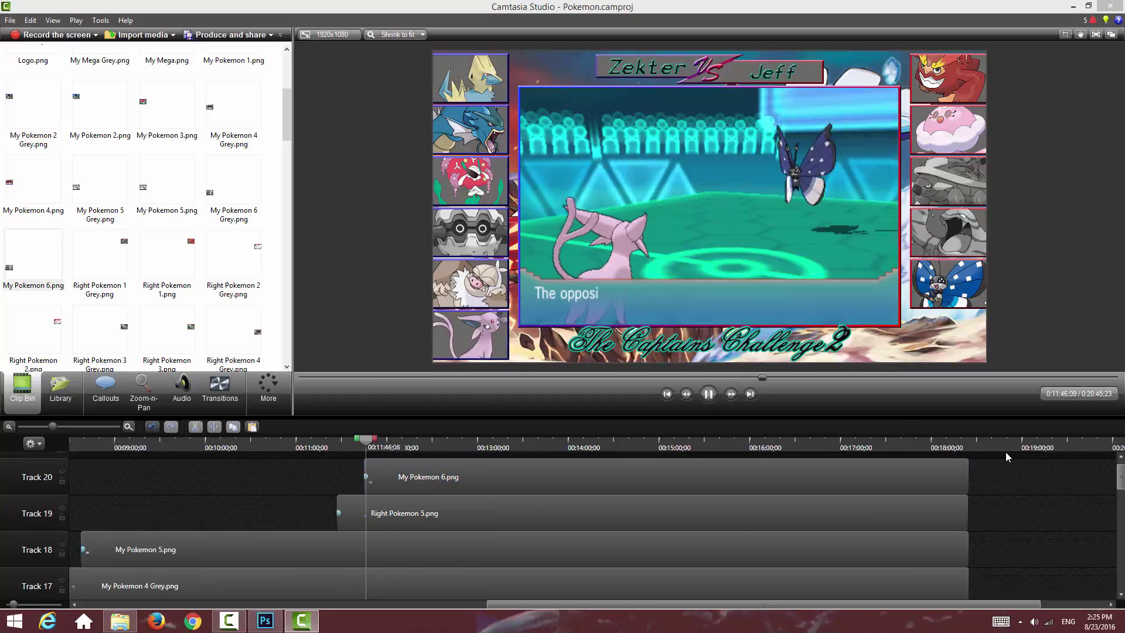
Step: Split the My Pokemon 6.png clip at about 0:12:20, when Espeon faints, and delete the part after the cut
left_click_drag(370, 442, 416, 445)
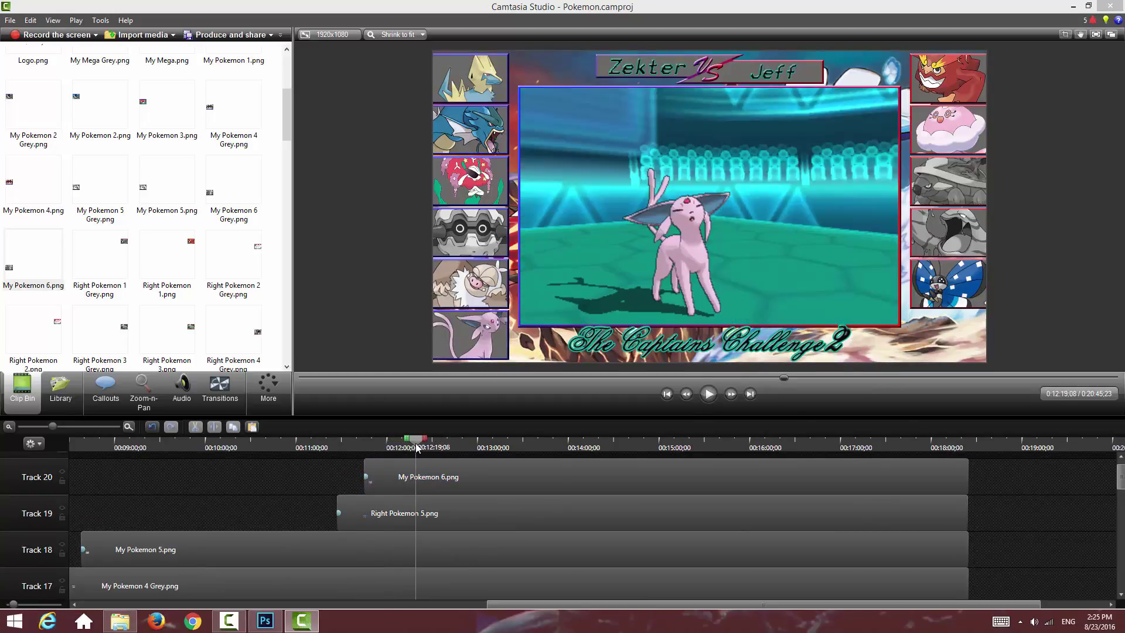
left_click(709, 395)
left_click(709, 395)
left_click(442, 471)
left_click(215, 427)
left_click(446, 472)
key("Delete")
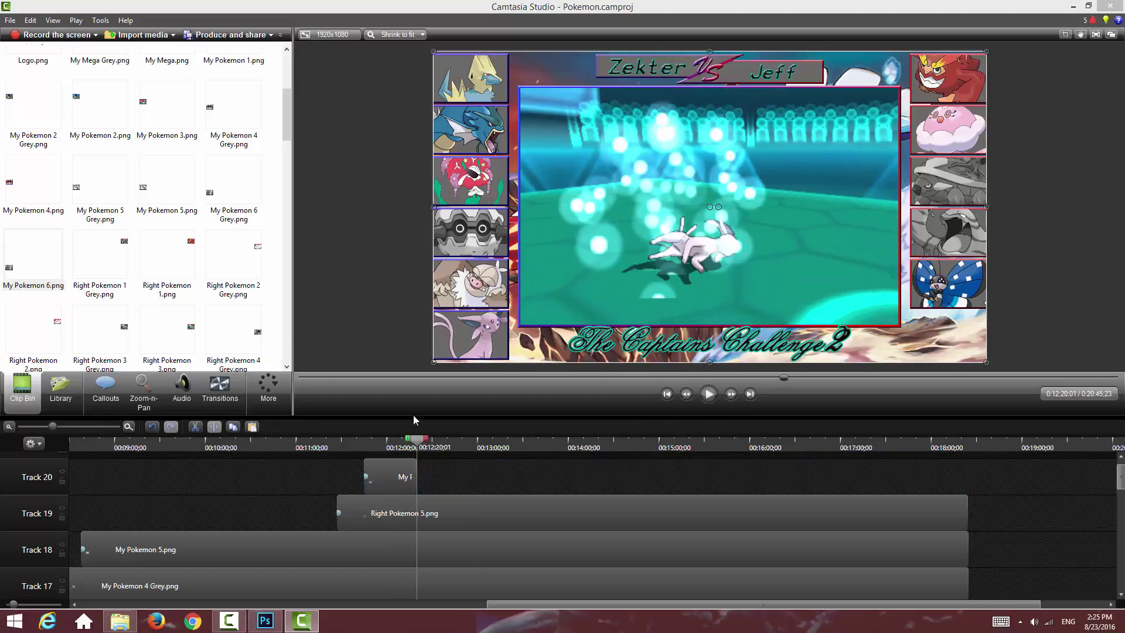
Step: Add My Pokemon 6 Grey.png after the cut on Track 20 with a Fade transition, extended to where the other images end
left_click_drag(233, 187, 484, 475)
left_click(213, 394)
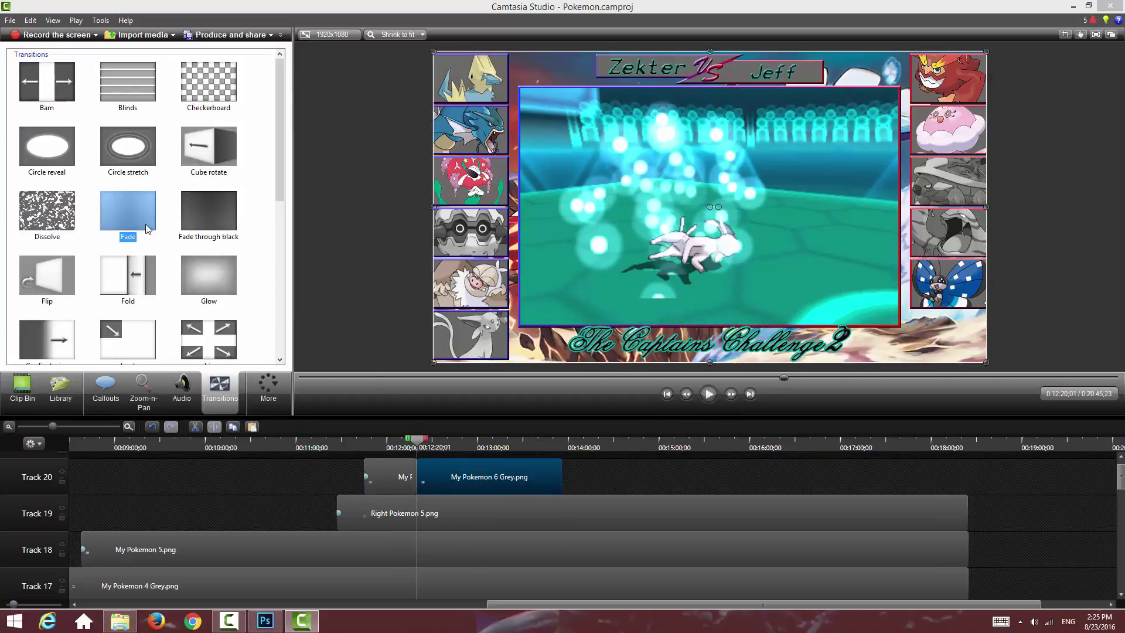
left_click_drag(561, 477, 969, 476)
Step: Play the battle onward to about 0:12:27, where Manectric's Manectite reacts
left_click(708, 397)
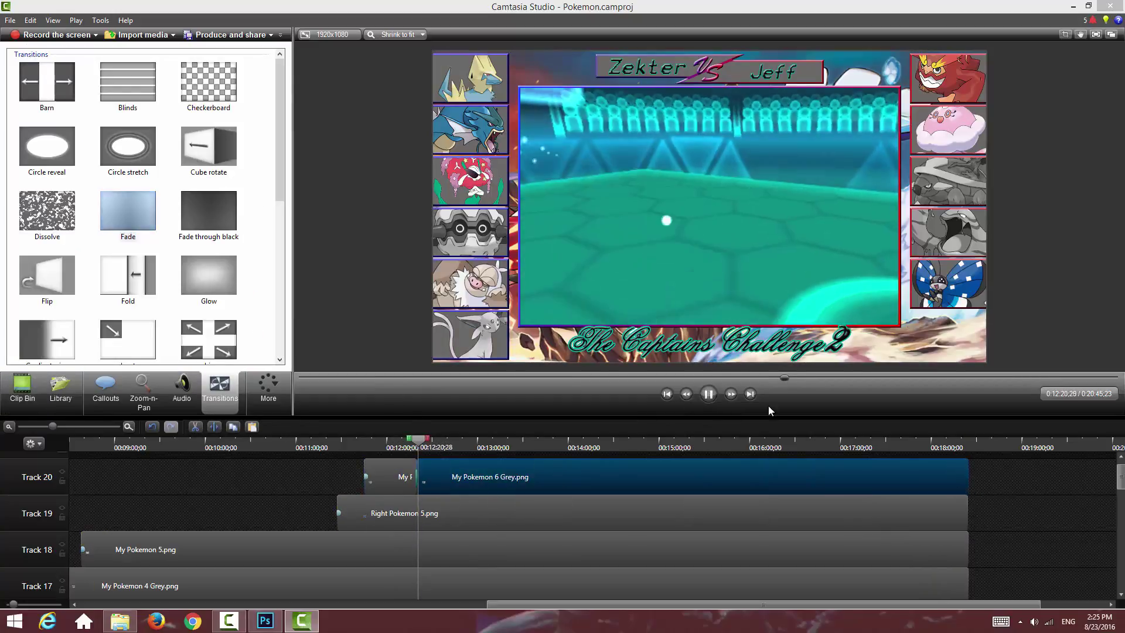
left_click(17, 388)
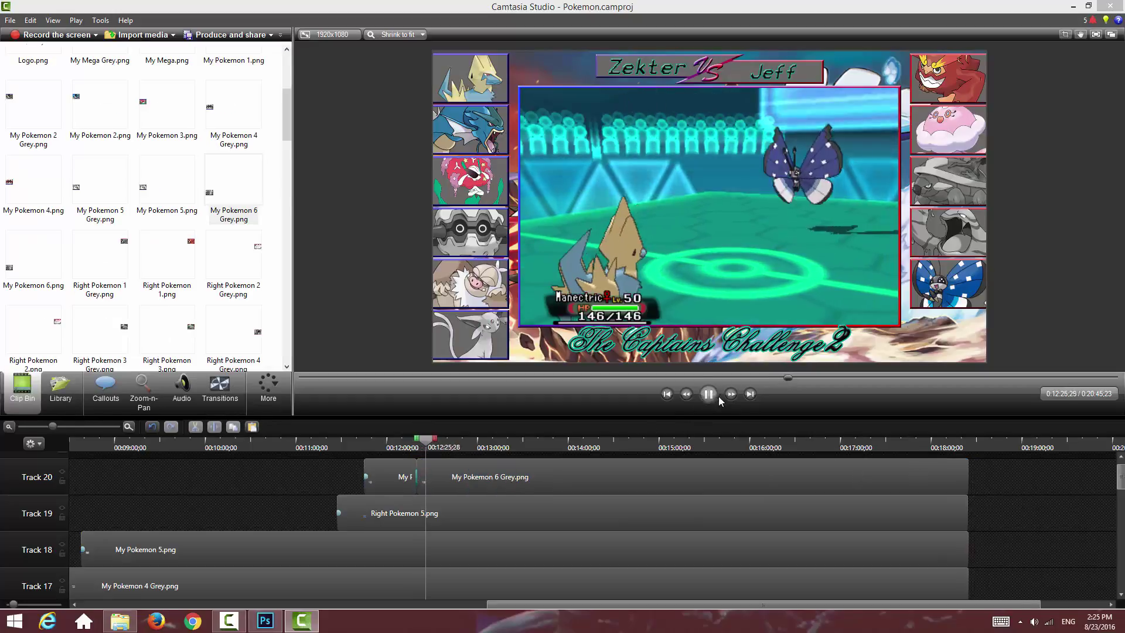
key("space")
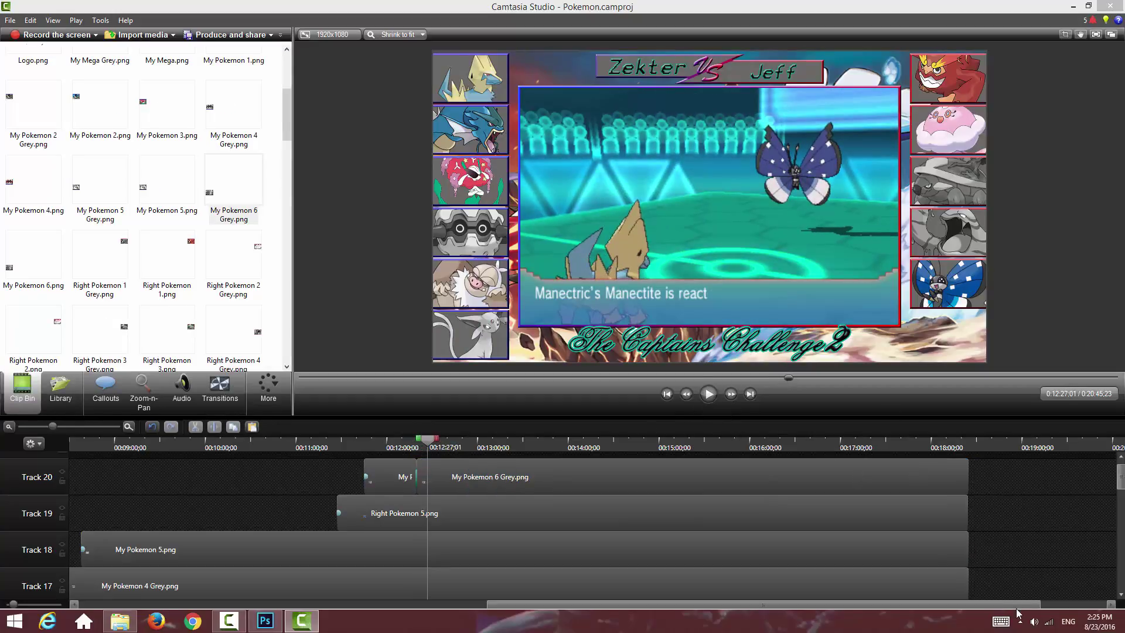
Step: Split the My Pokemon 1.png clip on Track 8 at about 0:12:31, during Manectric's mega evolution, and delete the part after the cut
scroll(603, 463, "left", 3)
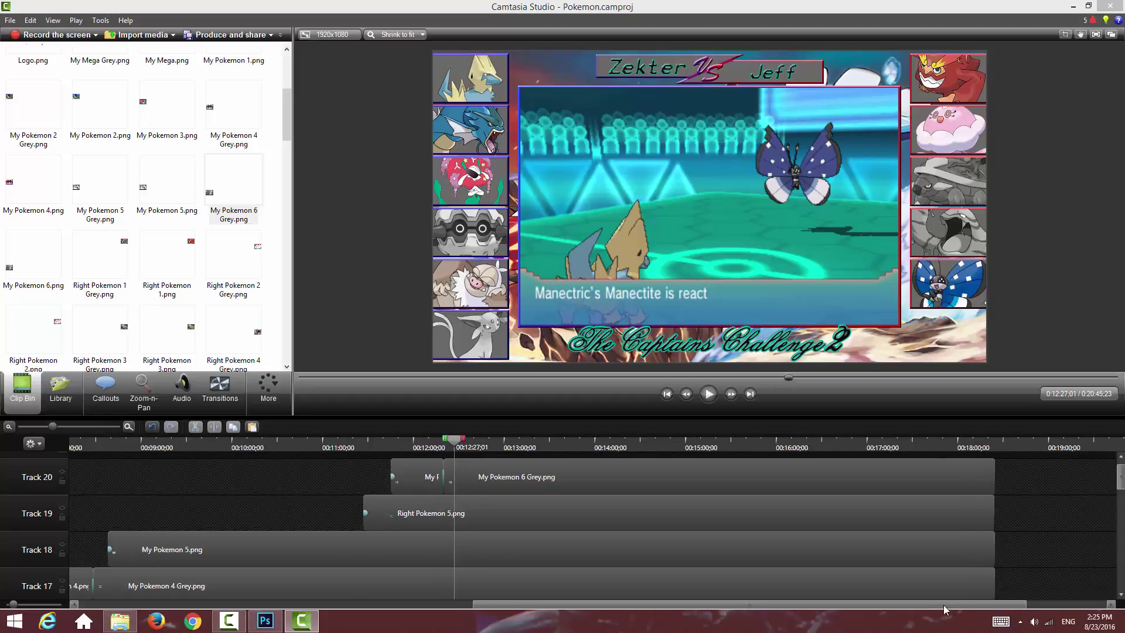
scroll(527, 495, "down", 5)
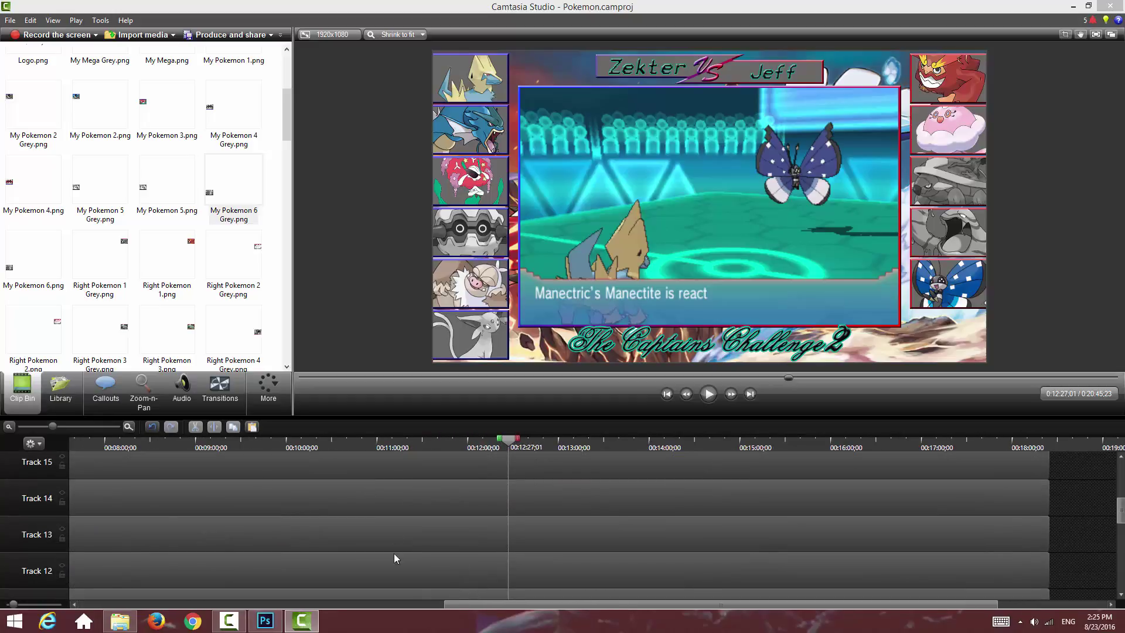
left_click_drag(53, 427, 46, 427)
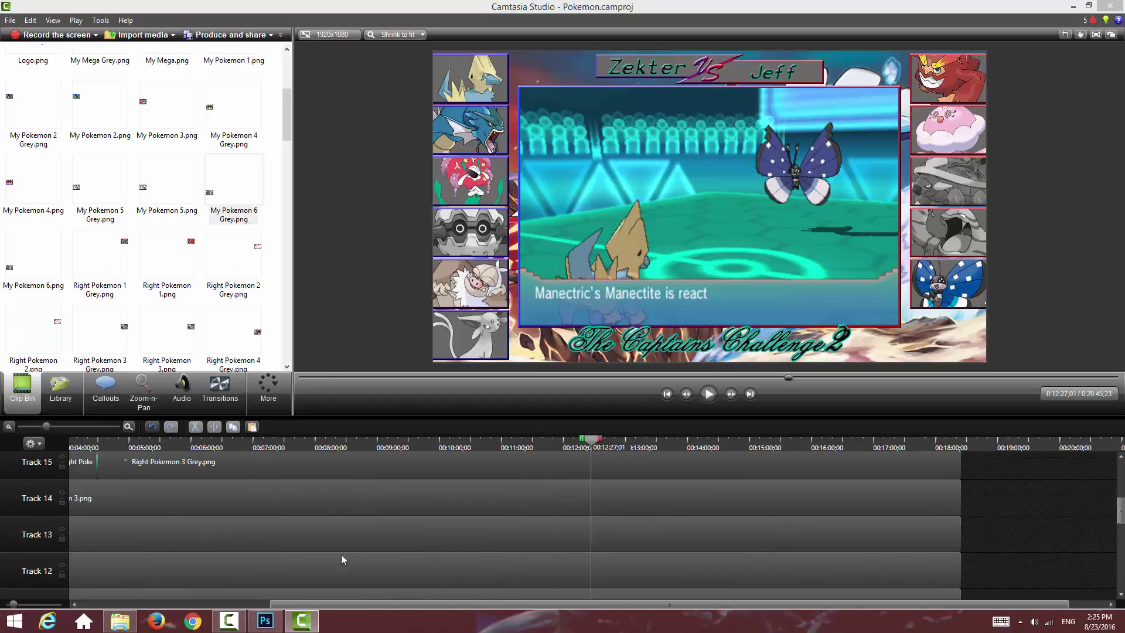
left_click_drag(348, 610, 213, 609)
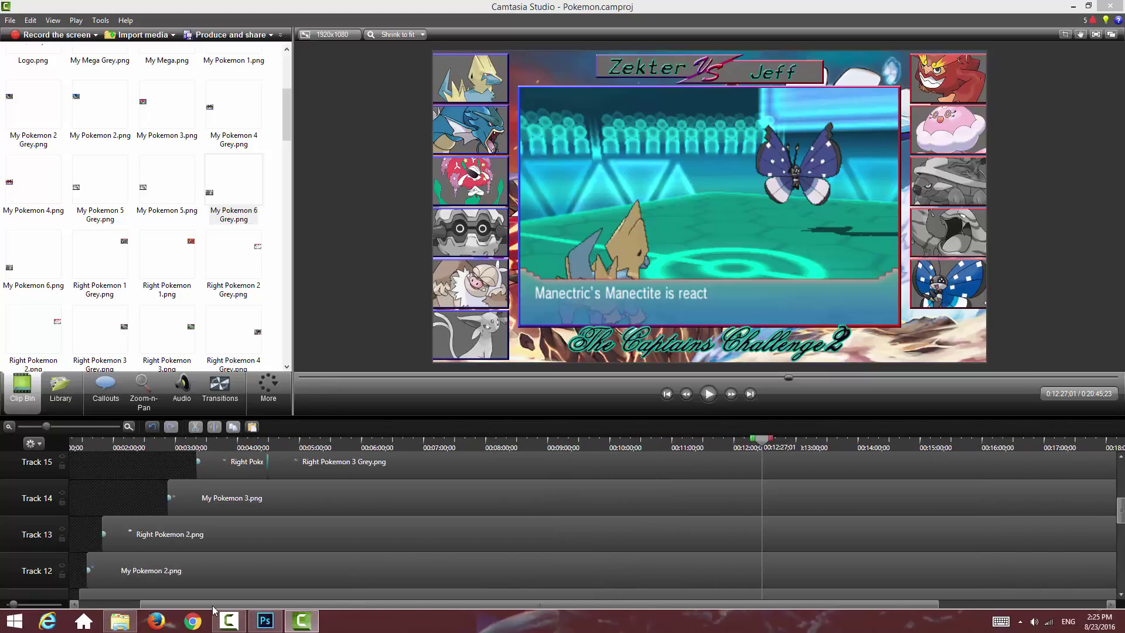
scroll(297, 517, "down", 4)
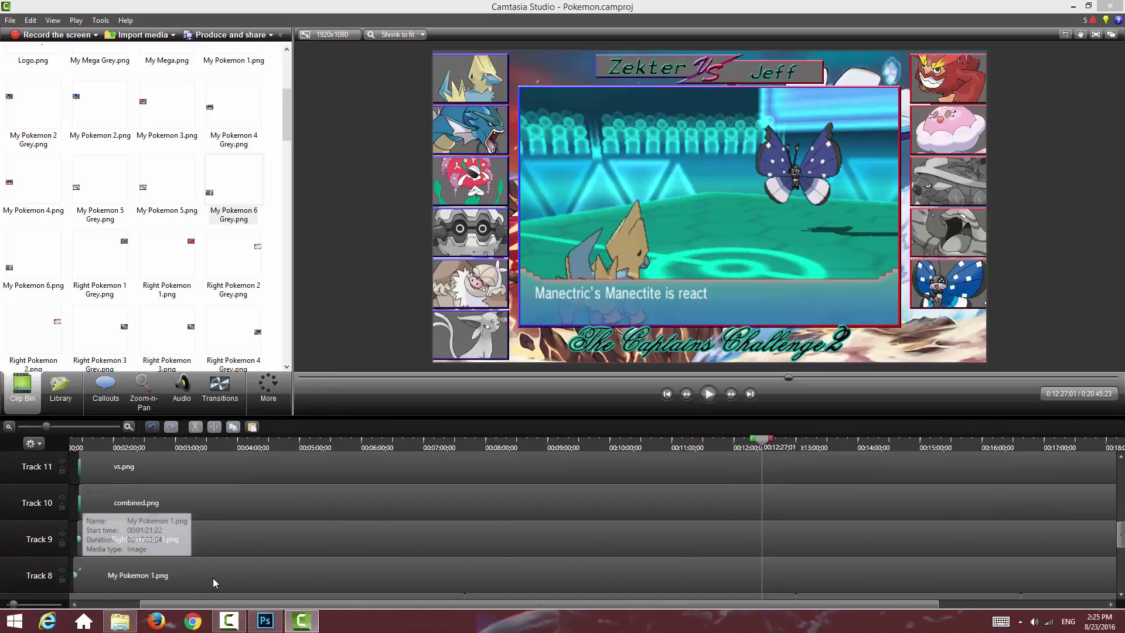
left_click(213, 579)
left_click_drag(450, 610, 683, 596)
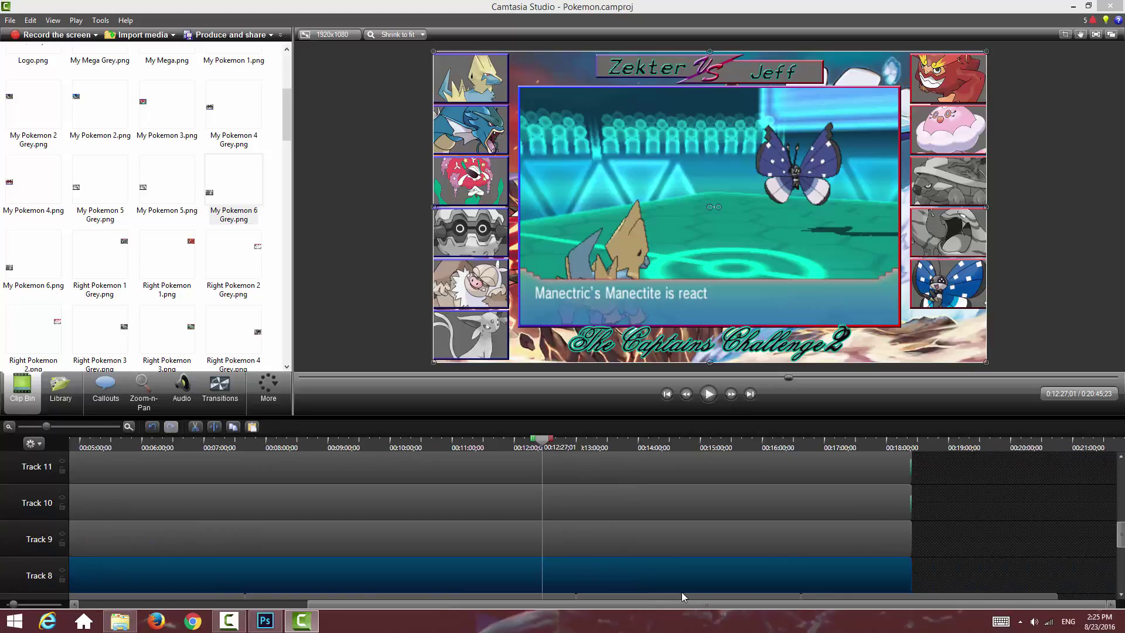
left_click(546, 449)
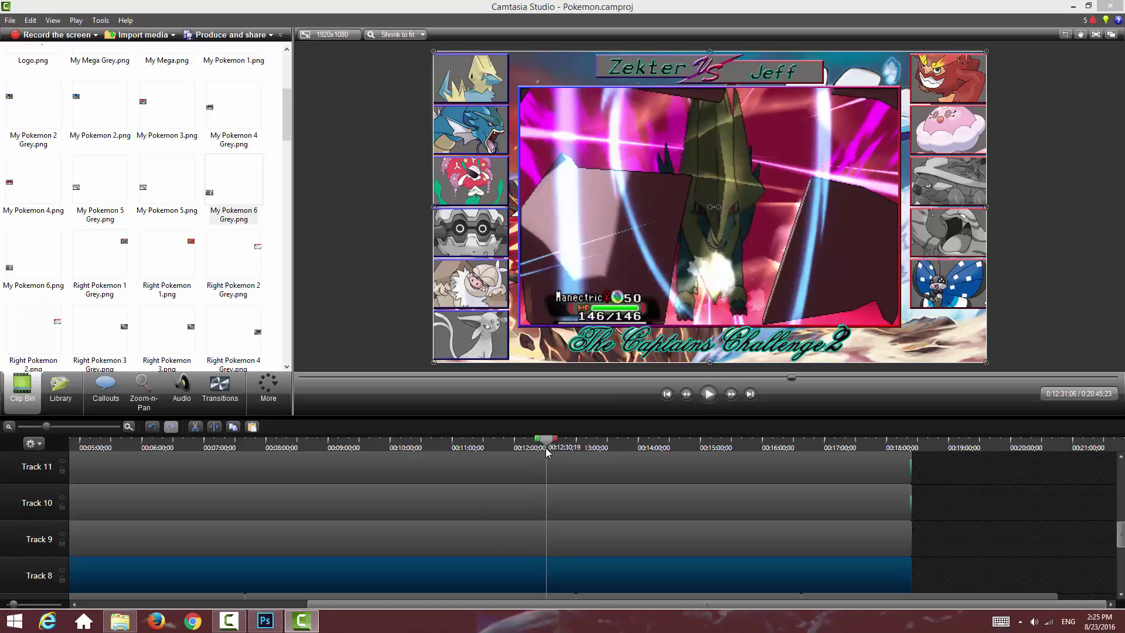
left_click(709, 394)
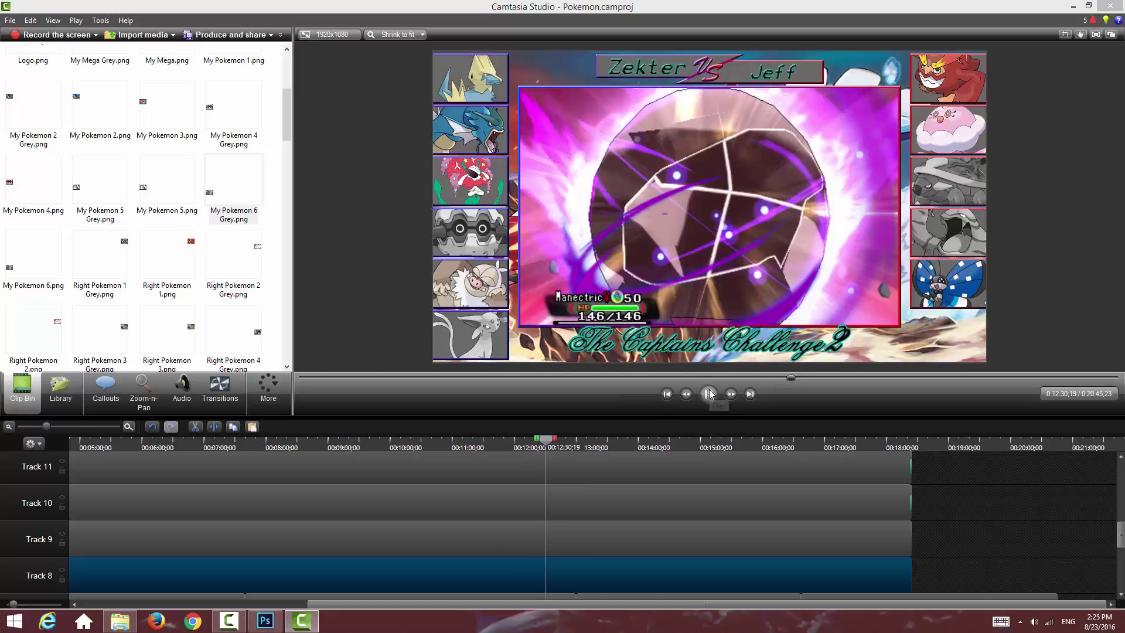
left_click(709, 394)
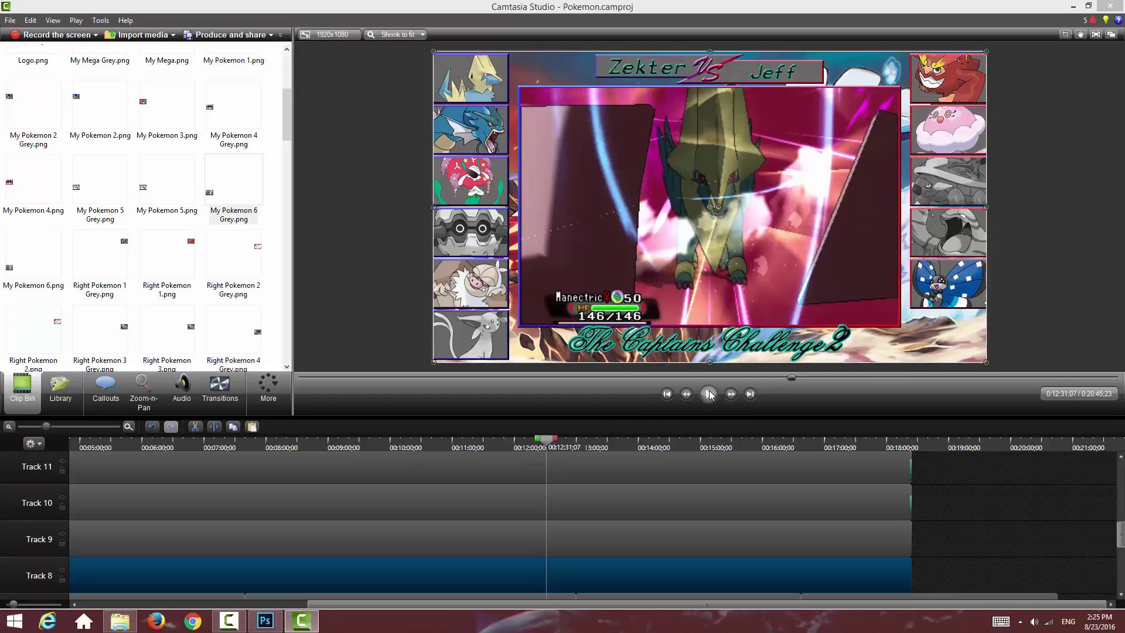
left_click(214, 427)
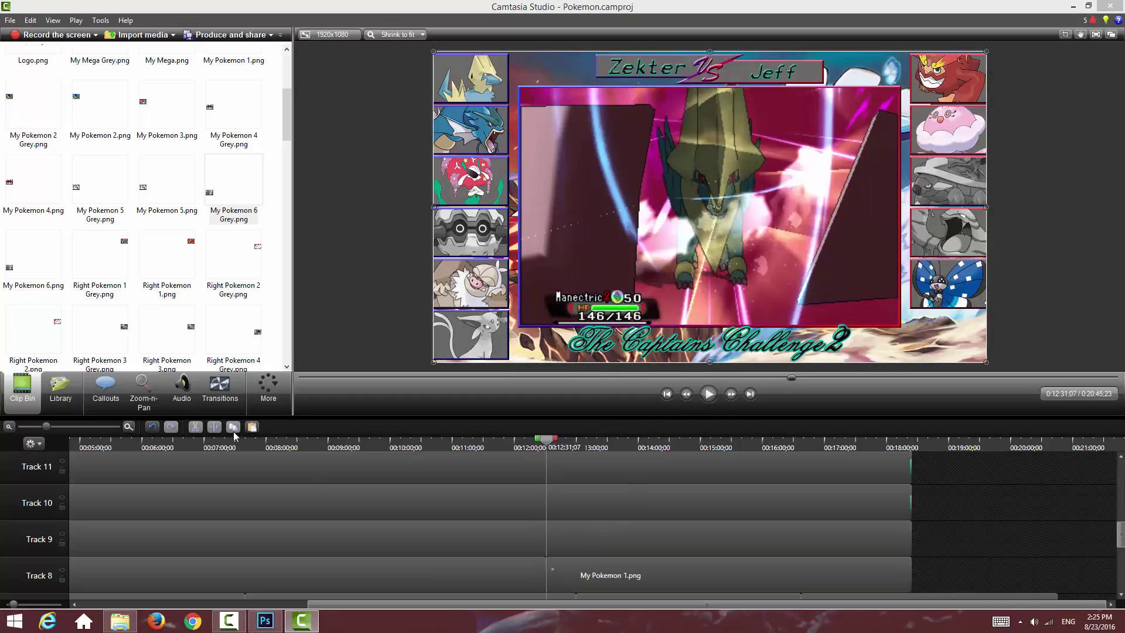
left_click(601, 577)
key("Delete")
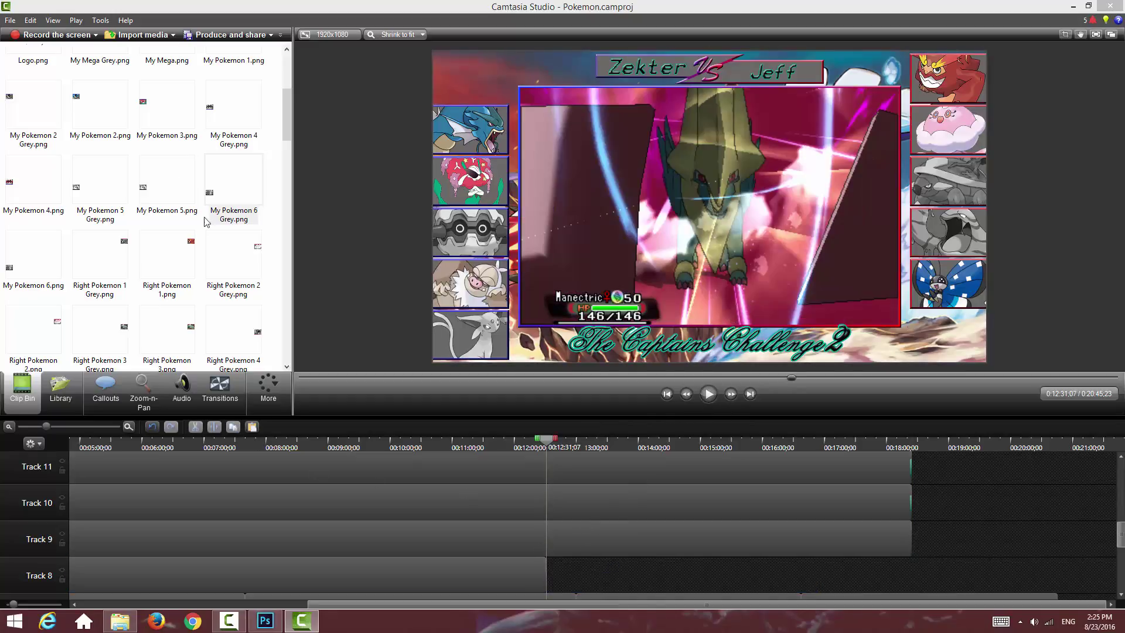
Step: Add My Mega.png after the cut on Track 8 with a Glow transition, extend it to where the other images end, and preview it
scroll(289, 113, "up", 3)
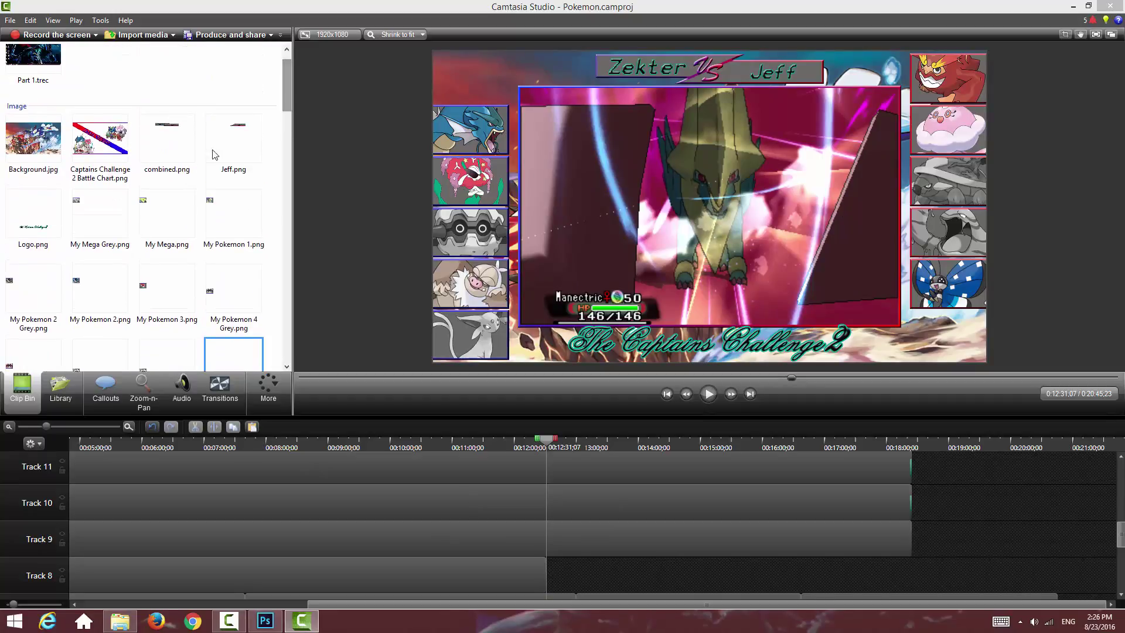
left_click_drag(165, 232, 253, 295)
left_click_drag(562, 573, 718, 577)
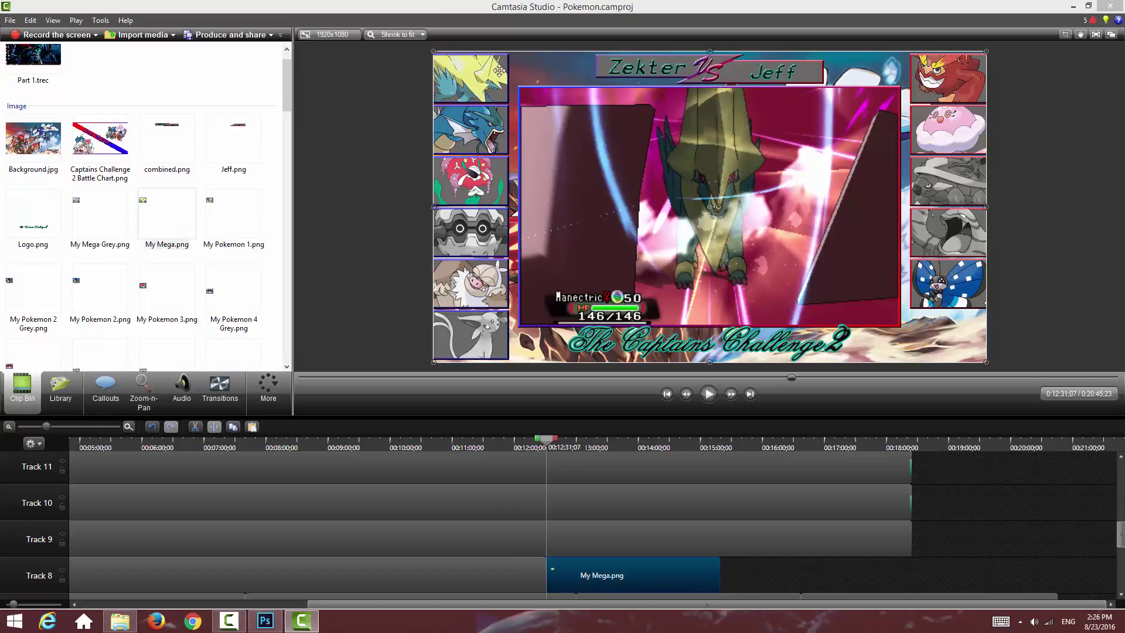
left_click(220, 390)
left_click_drag(209, 276, 911, 578)
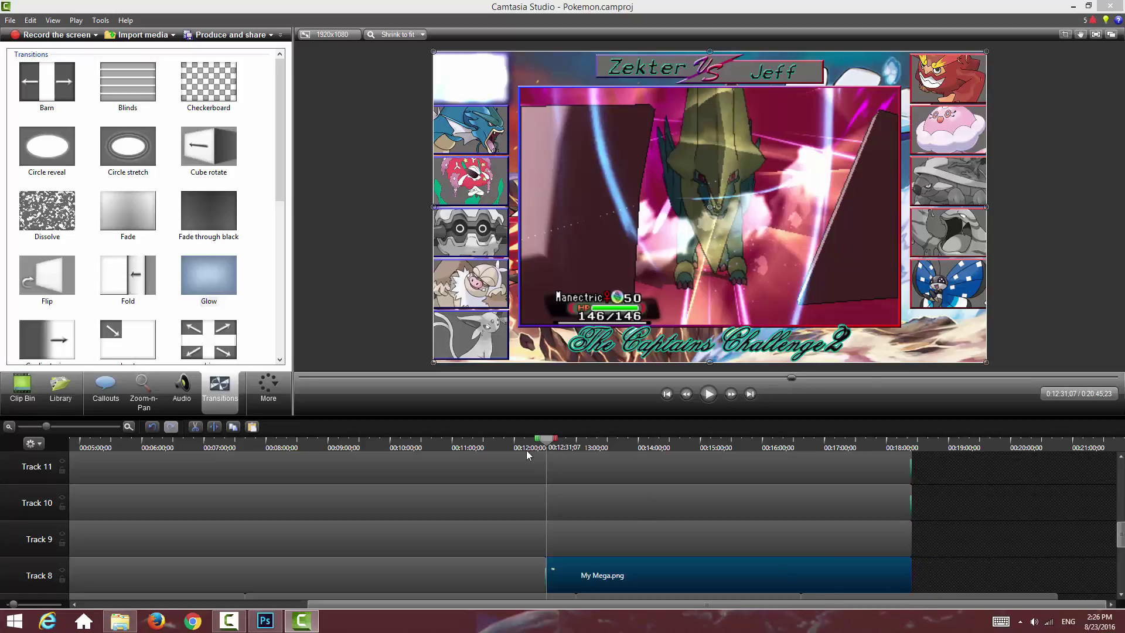
left_click(543, 449)
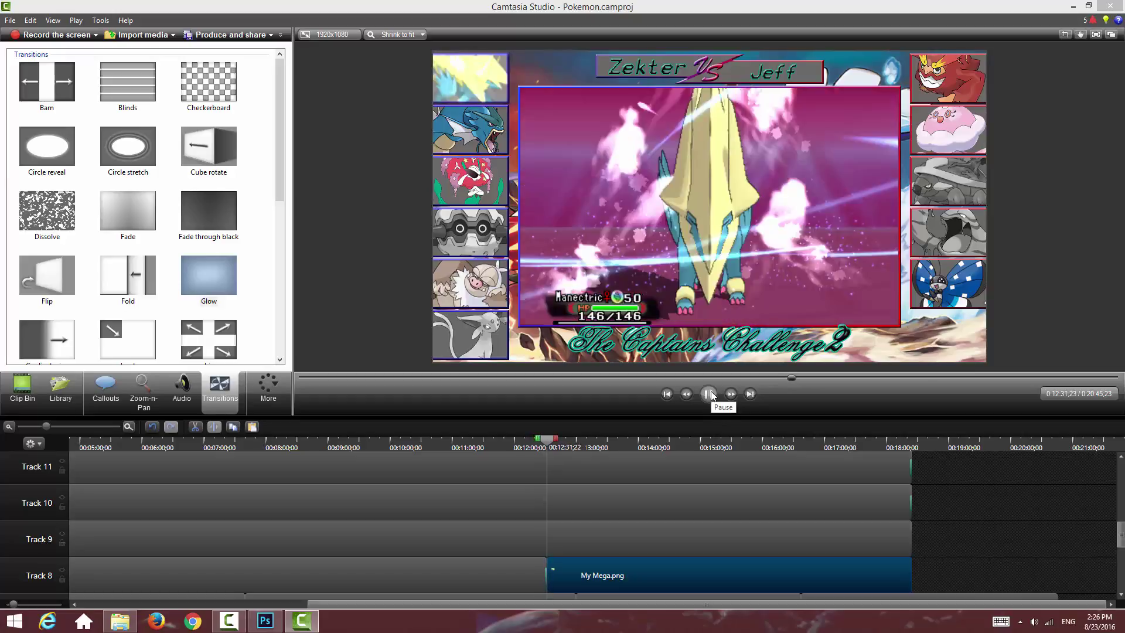
Step: Advance the battle to about 0:12:49, where the opponent's butterfly Pokemon faints
left_click(712, 396)
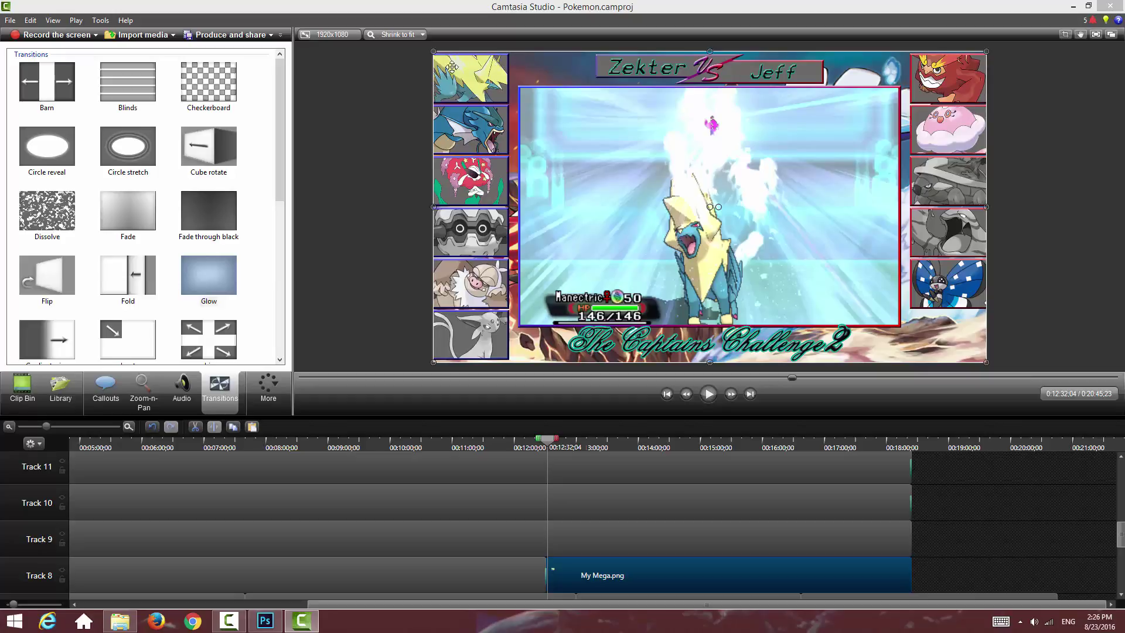
left_click(23, 390)
left_click(915, 536)
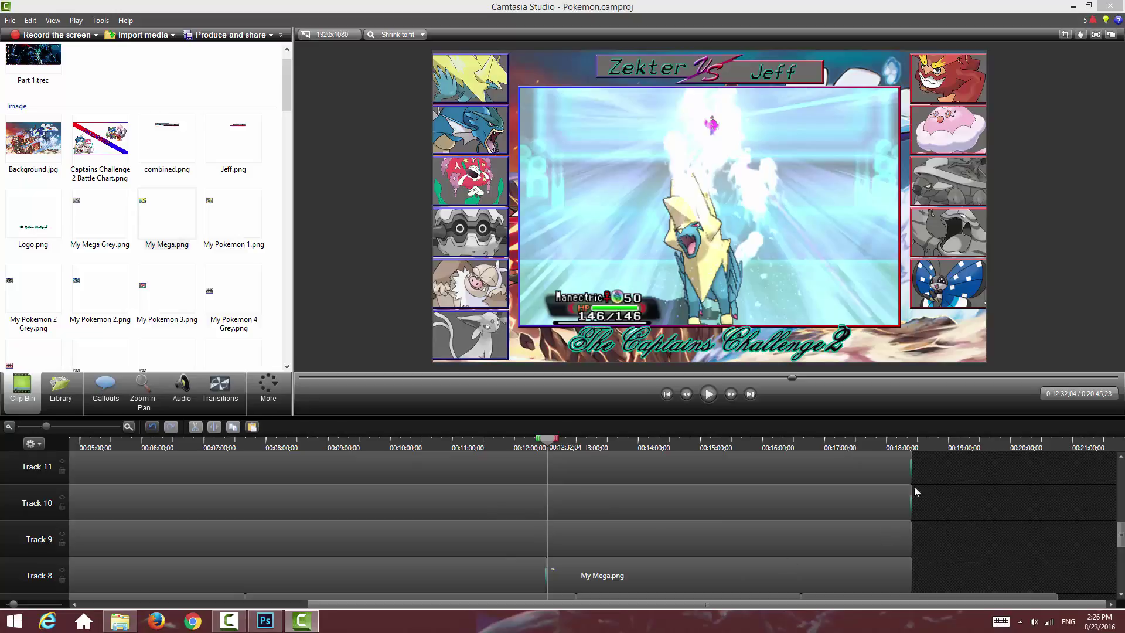
scroll(949, 494, "down", 2)
left_click_drag(548, 439, 568, 445)
left_click(708, 394)
left_click(708, 393)
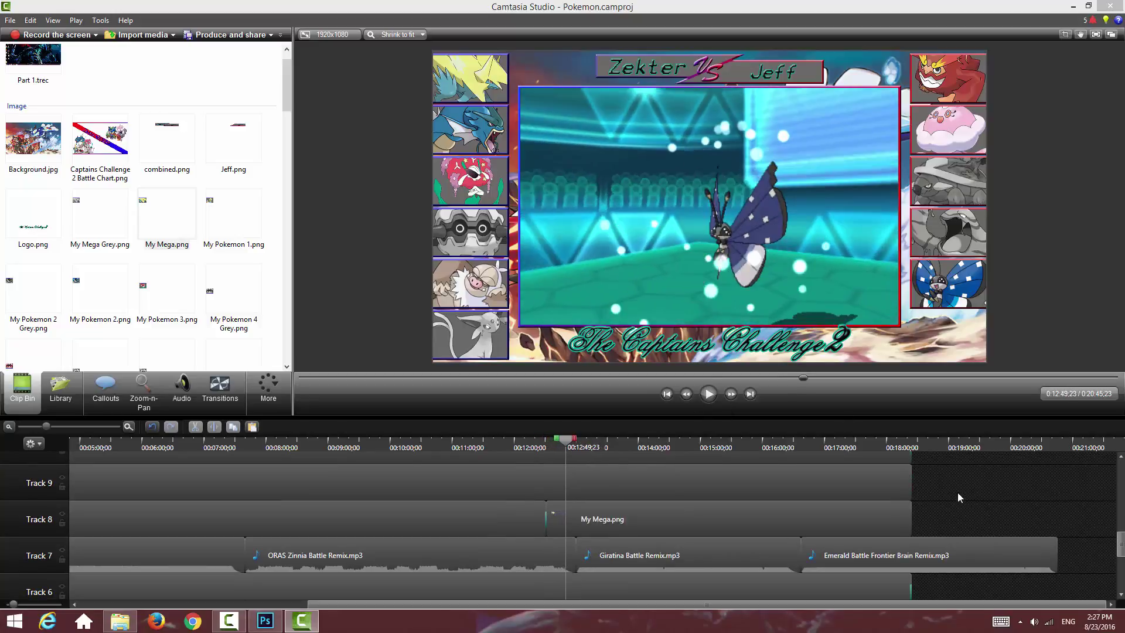
Step: Split the Right Pokemon 5.png clip on Track 19 at about 0:12:49 and delete the part after the cut
scroll(630, 496, "up", 11)
left_click(628, 487)
left_click(625, 508)
key("s")
left_click(621, 503)
key("Delete")
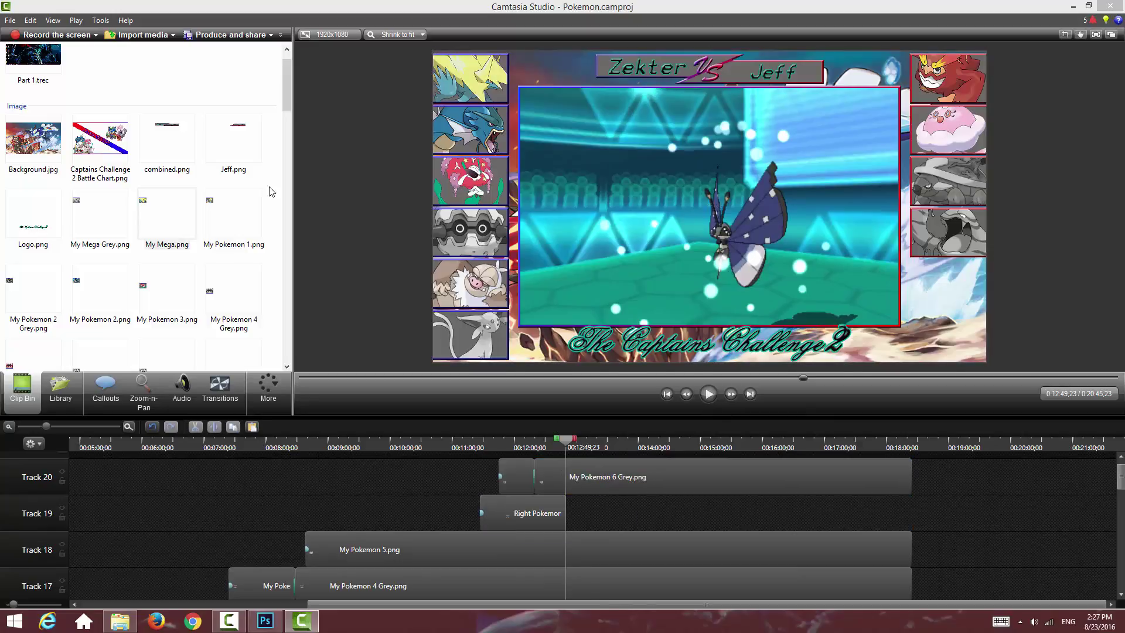
Step: Add Right Pokemon 5 Grey.png after the cut on Track 19 with a Fade transition, extended to where the other images end
left_click_drag(284, 100, 280, 123)
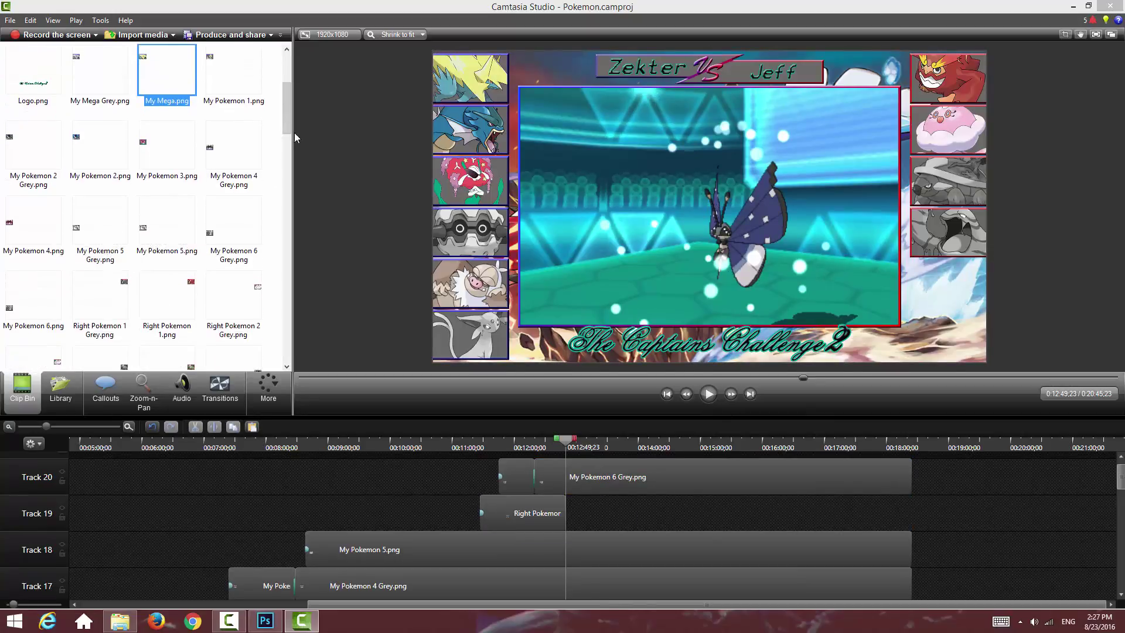
scroll(296, 138, "down", 3)
left_click_drag(100, 252, 517, 508)
left_click_drag(613, 507, 713, 507)
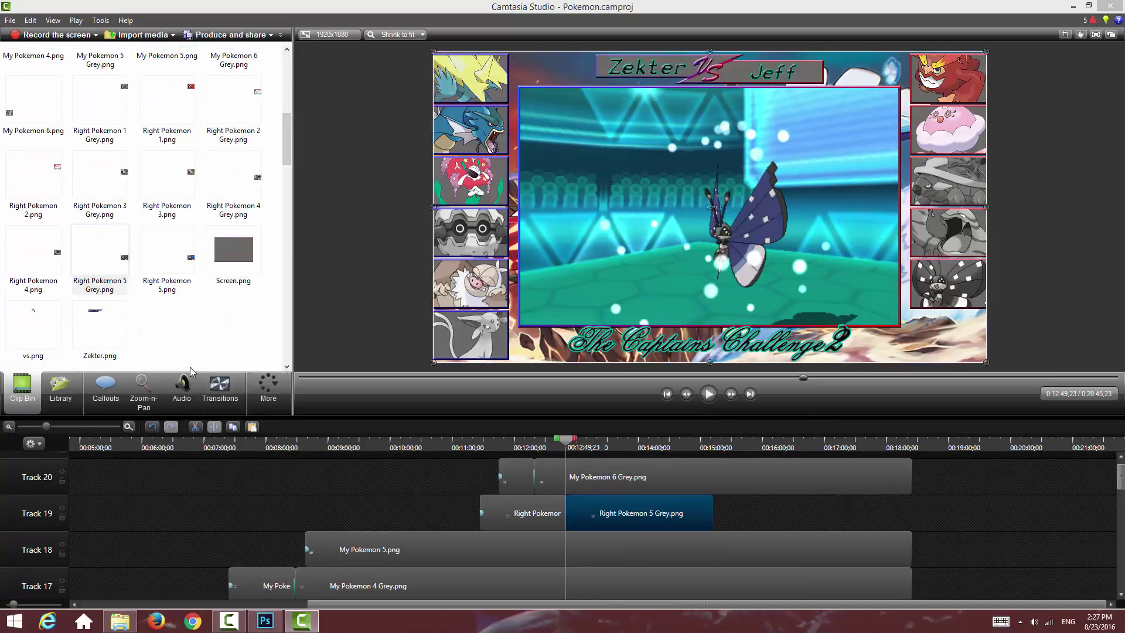
left_click(219, 390)
left_click_drag(131, 218, 565, 513)
left_click_drag(711, 508, 913, 509)
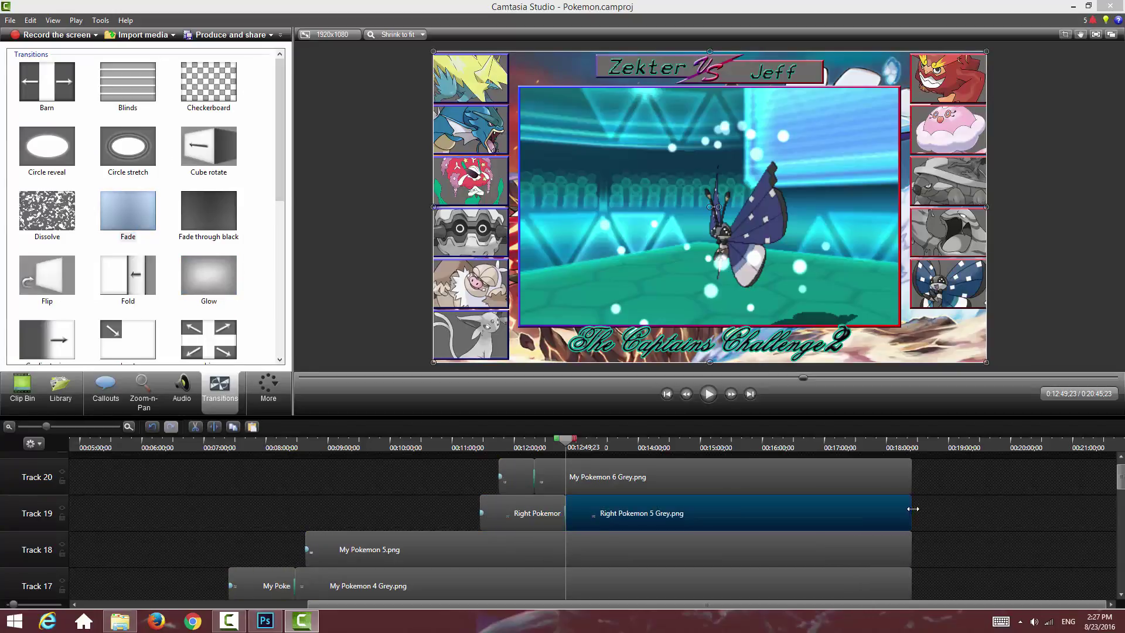
Step: Preview the Track 19 transition and advance the battle to about 0:16:37, where the opponent's first team Pokemon faints
left_click(710, 395)
left_click(965, 505)
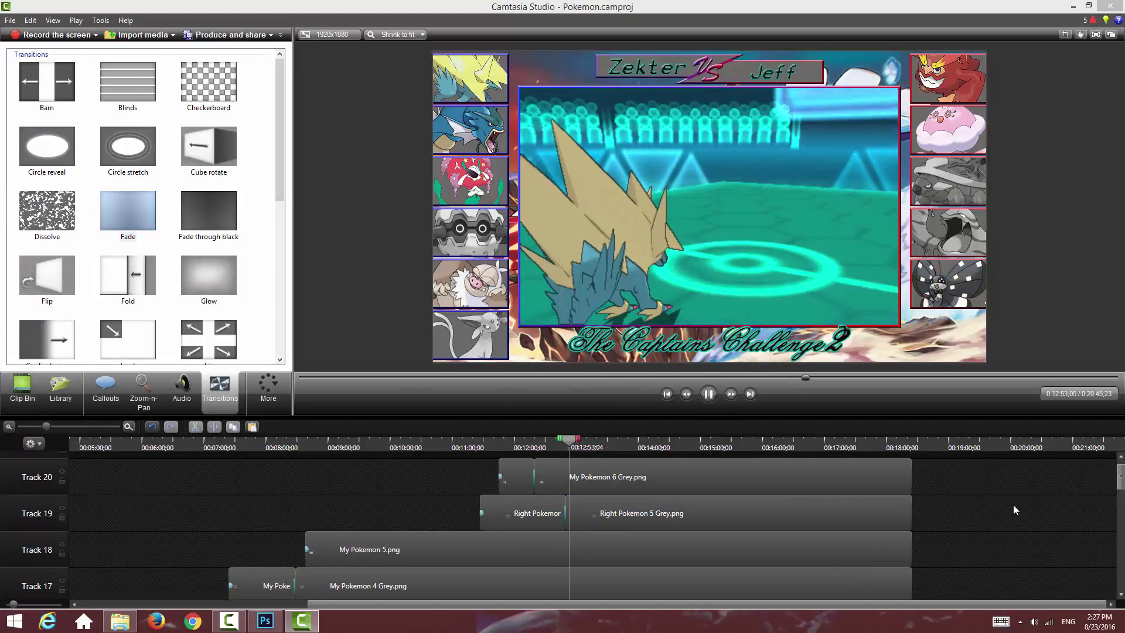
scroll(616, 468, "up", 1)
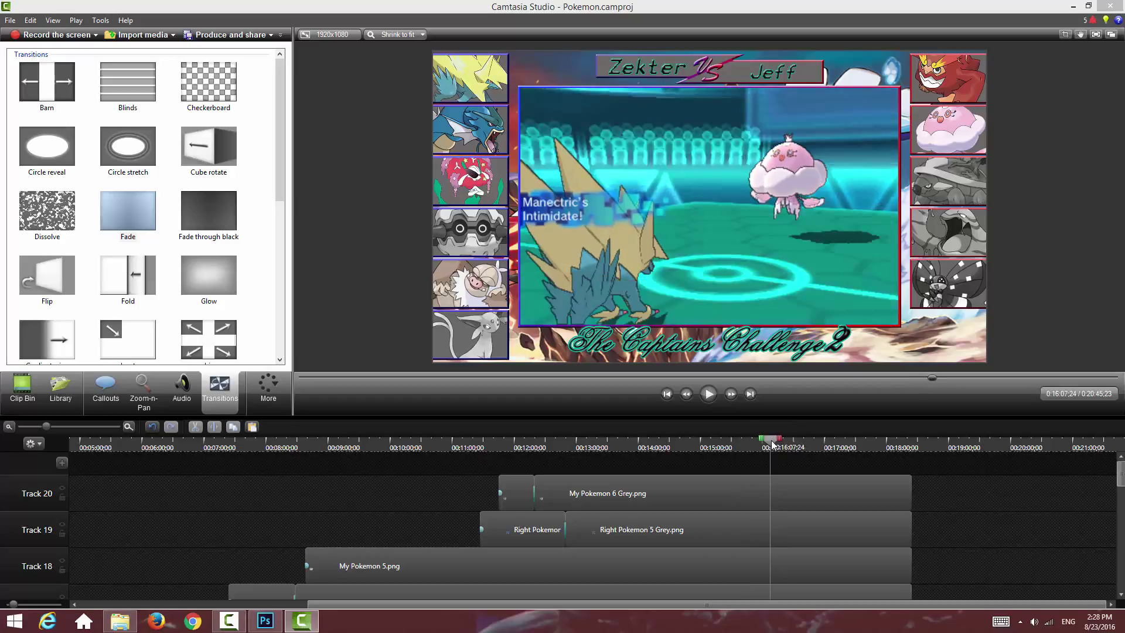
left_click_drag(783, 444, 800, 443)
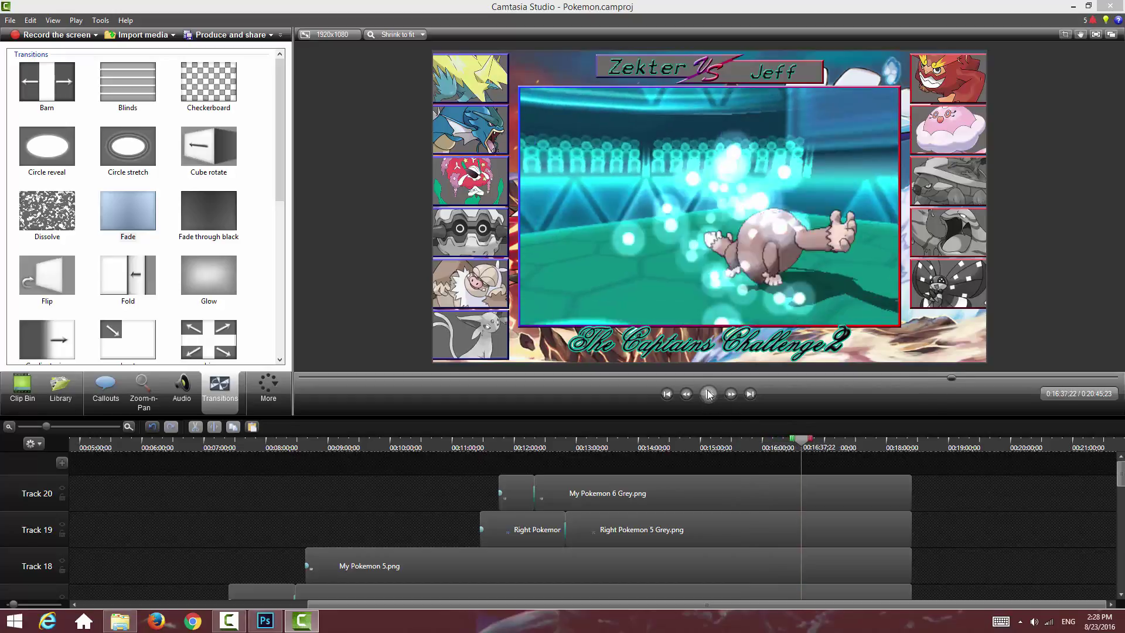
left_click(706, 393)
Step: Split the Right Pokemon 1.png clip on Track 9 at about 0:16:37 and delete the part after the cut
left_click(877, 490)
left_click(216, 427)
scroll(828, 497, "down", 10)
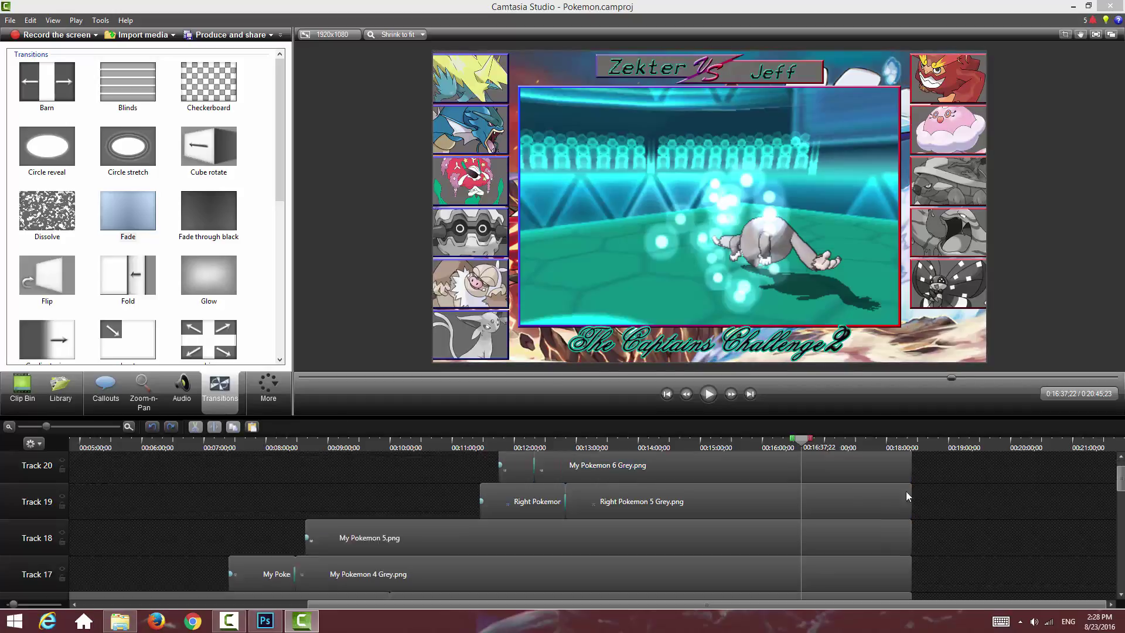
left_click(849, 515)
key("Delete")
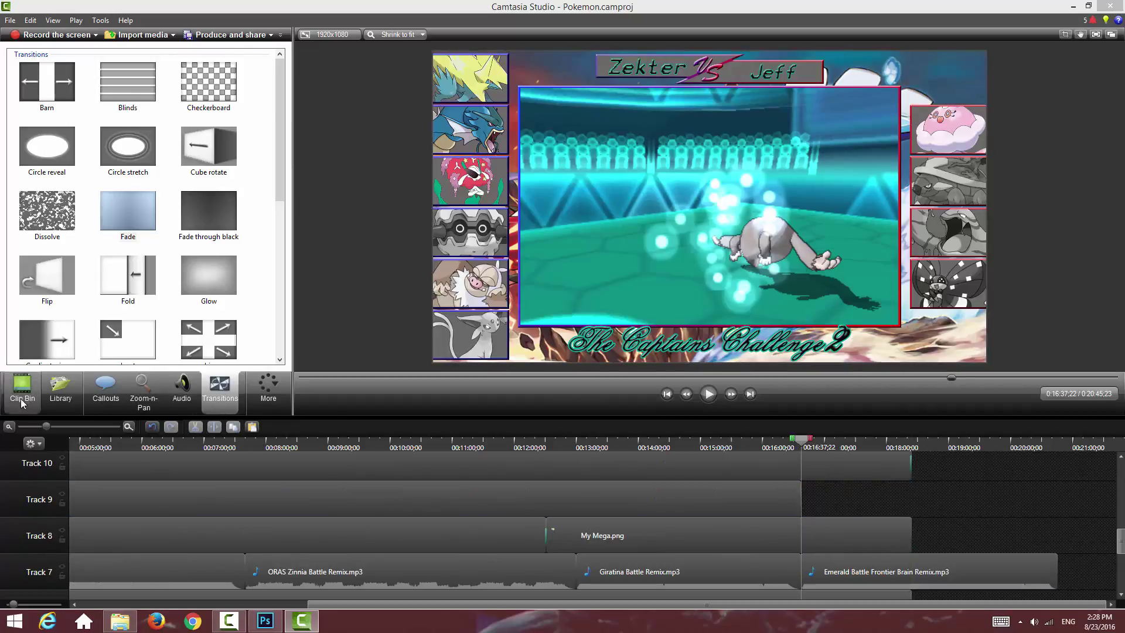
Step: Add Right Pokemon 1 Grey.png after the cut on Track 9, trimmed to where the other images end, with a Fade transition
left_click(23, 390)
left_click_drag(823, 502, 837, 509)
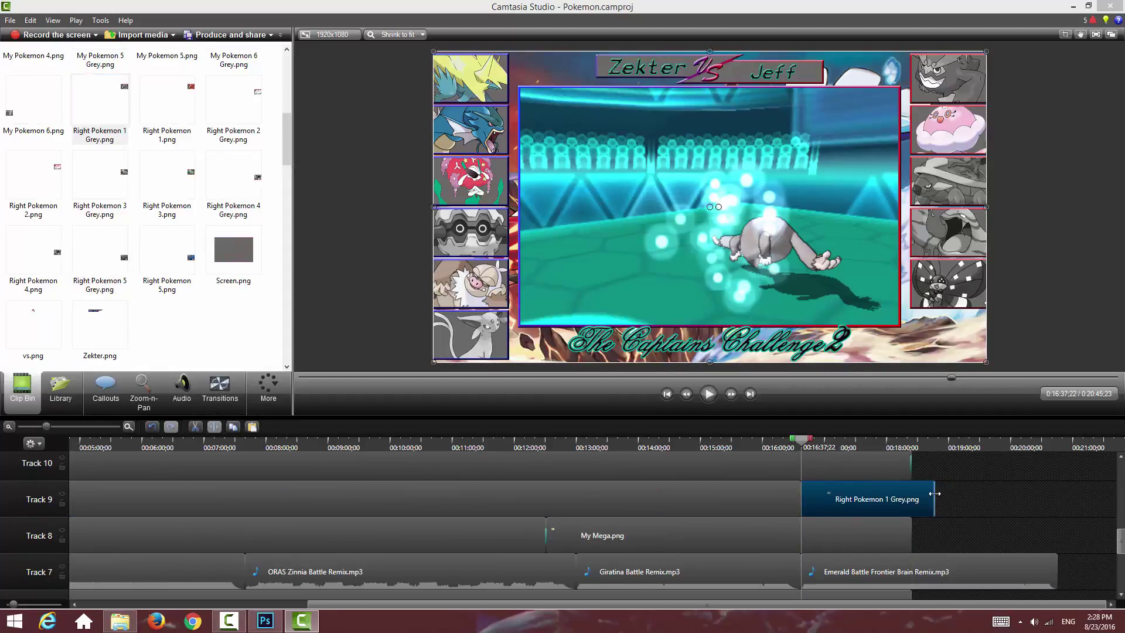
left_click_drag(935, 493, 911, 493)
left_click(219, 388)
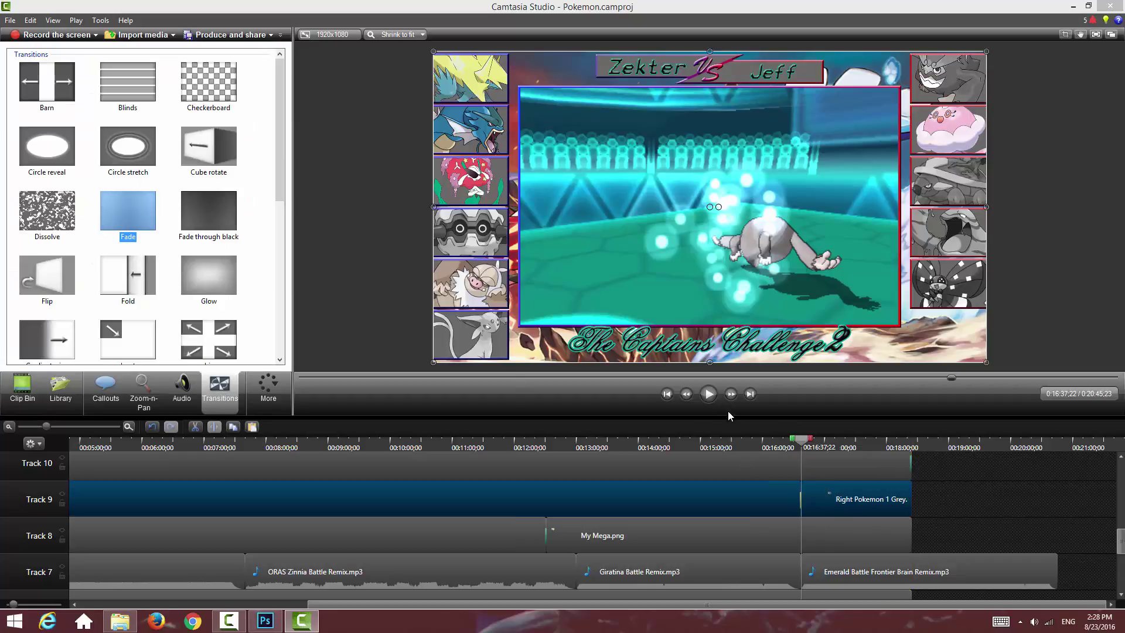
Step: Play the battle onward to about 0:16:42, where the opponent's last Pokemon enters
left_click(709, 394)
scroll(968, 505, "up", 10)
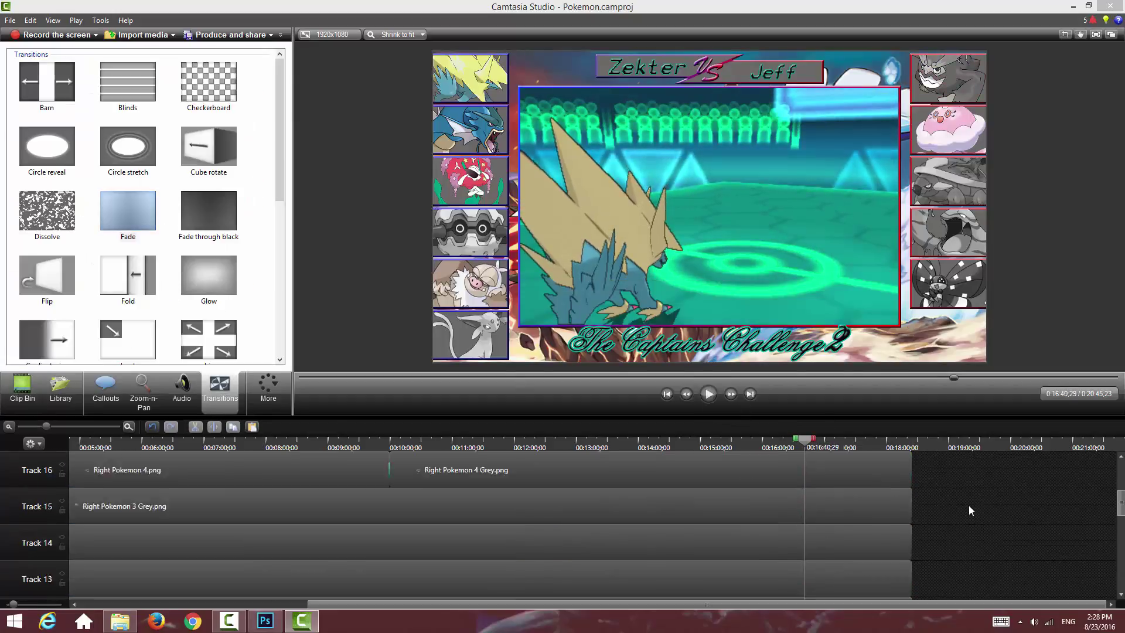
left_click(710, 394)
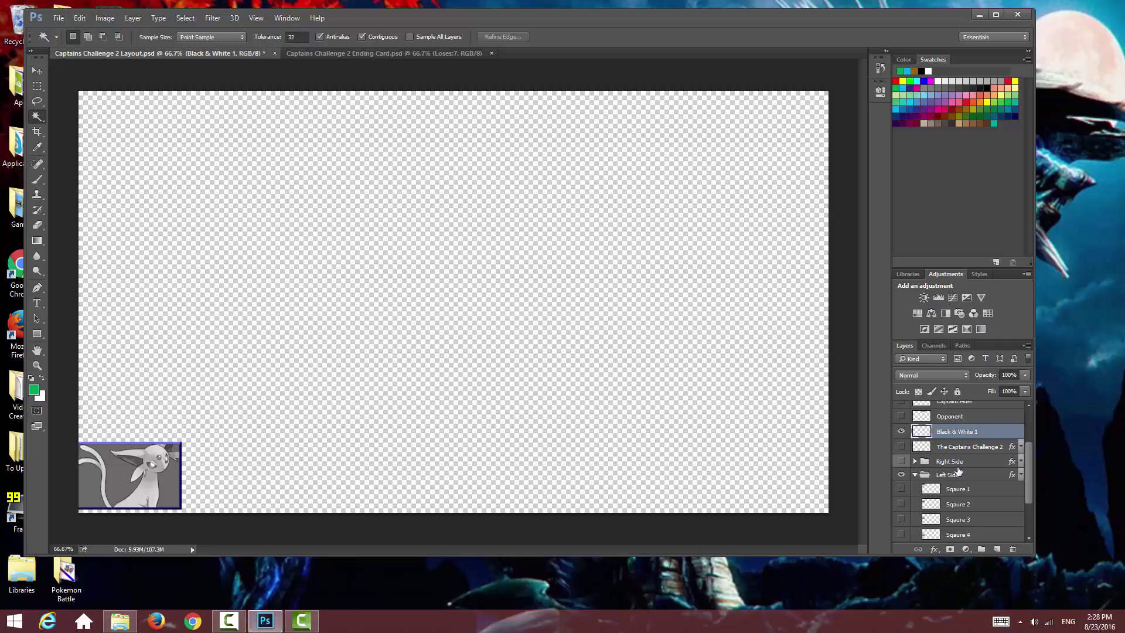
Step: In the Photoshop layout, delete the Black & White 1 layer, hide the Left Side group and show the Right Side group
key("Delete")
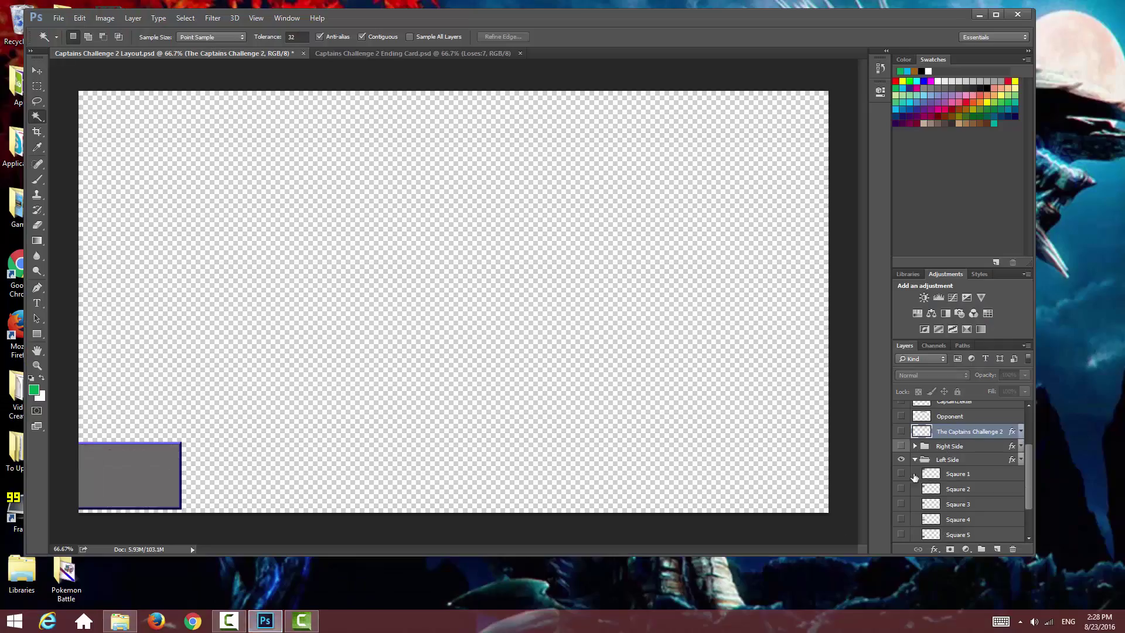
left_click_drag(902, 475, 902, 534)
left_click(915, 459)
left_click(902, 505)
left_click(901, 492)
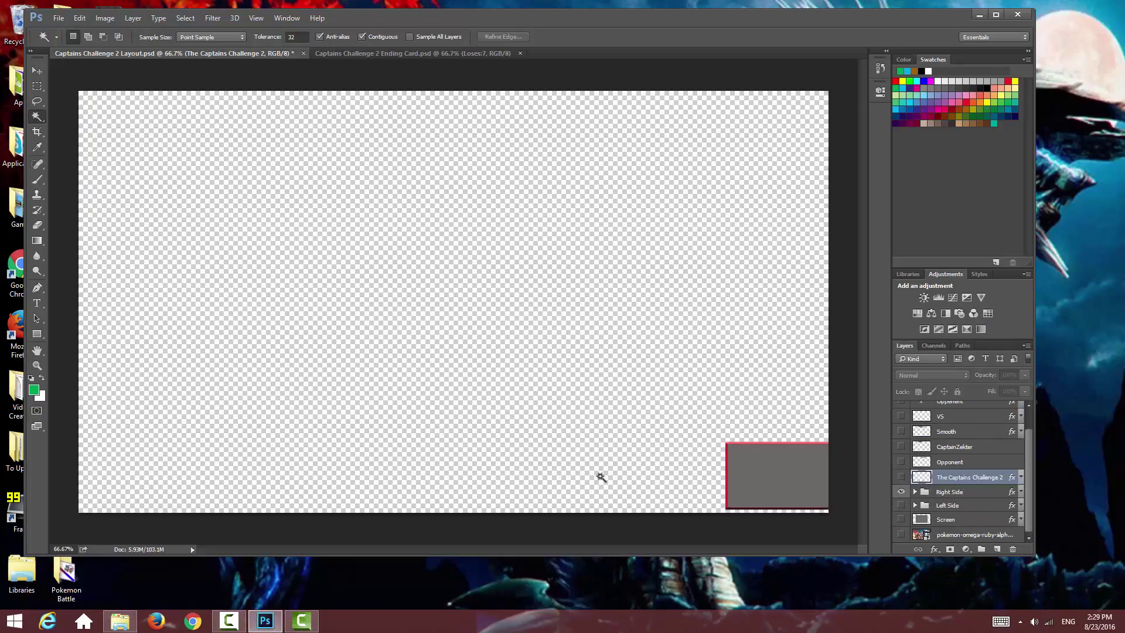
Step: Place the Sableye picture from the Pokemon image folder over the empty grey box of the right team column
left_click(120, 621)
left_click_drag(469, 128, 772, 482)
key("Return")
key("w")
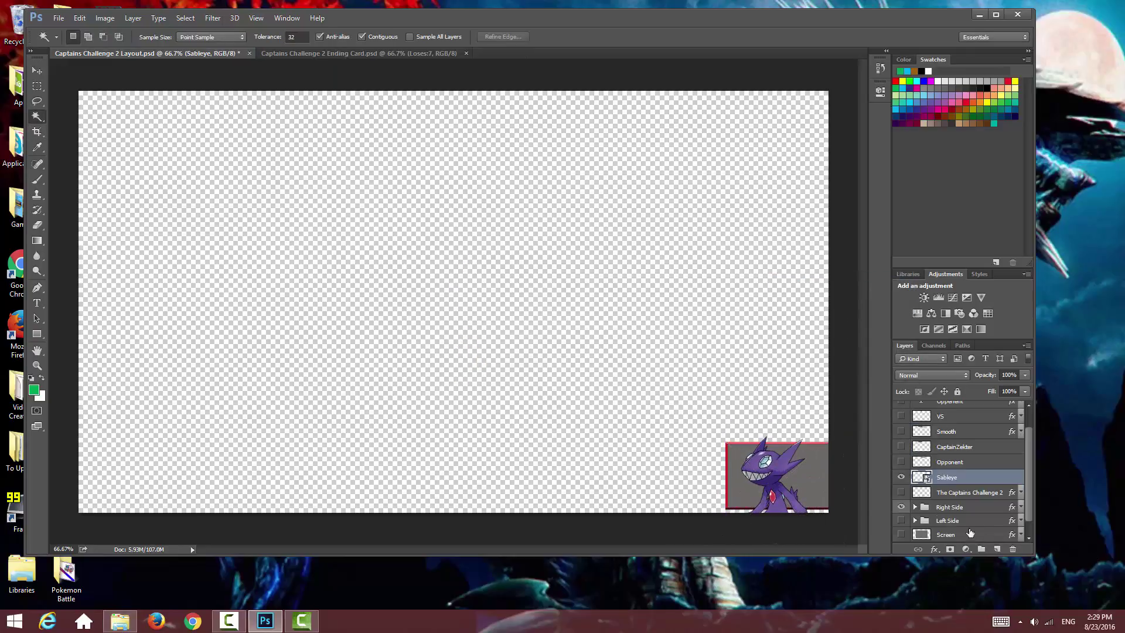
Step: Select the interior of Sqaure 6 in the Right Side group and copy that part of Sableye to a new layer
left_click(914, 507)
scroll(938, 507, "down", 7)
left_click(957, 490)
left_click(930, 490, "ctrl")
scroll(950, 469, "up", 3)
left_click(956, 417)
right_click(698, 354)
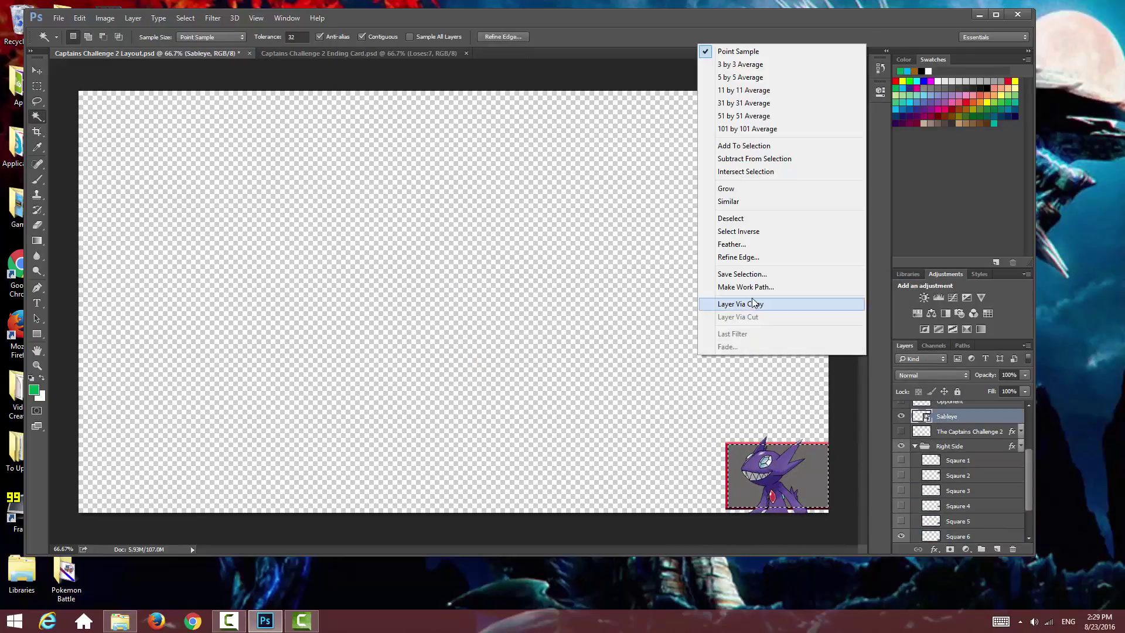
left_click(754, 303)
Step: Save the cropped Sableye image to the Desktop as the PNG Right Pokemon 6, and delete its layer
left_click(58, 18)
left_click(96, 152)
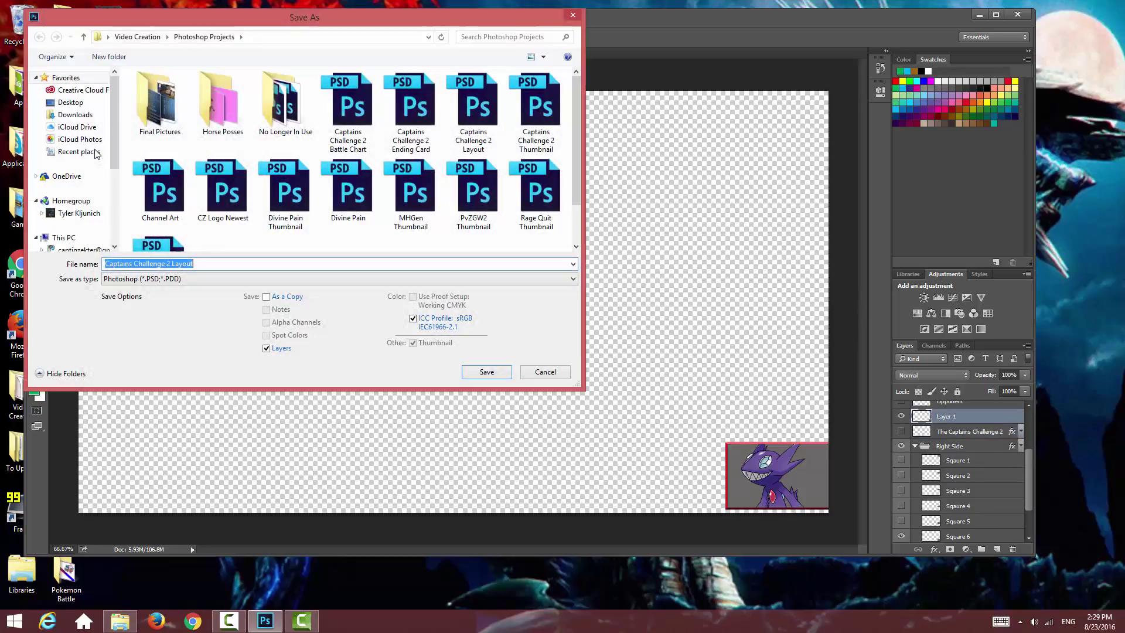
type("Right Pokemon 6")
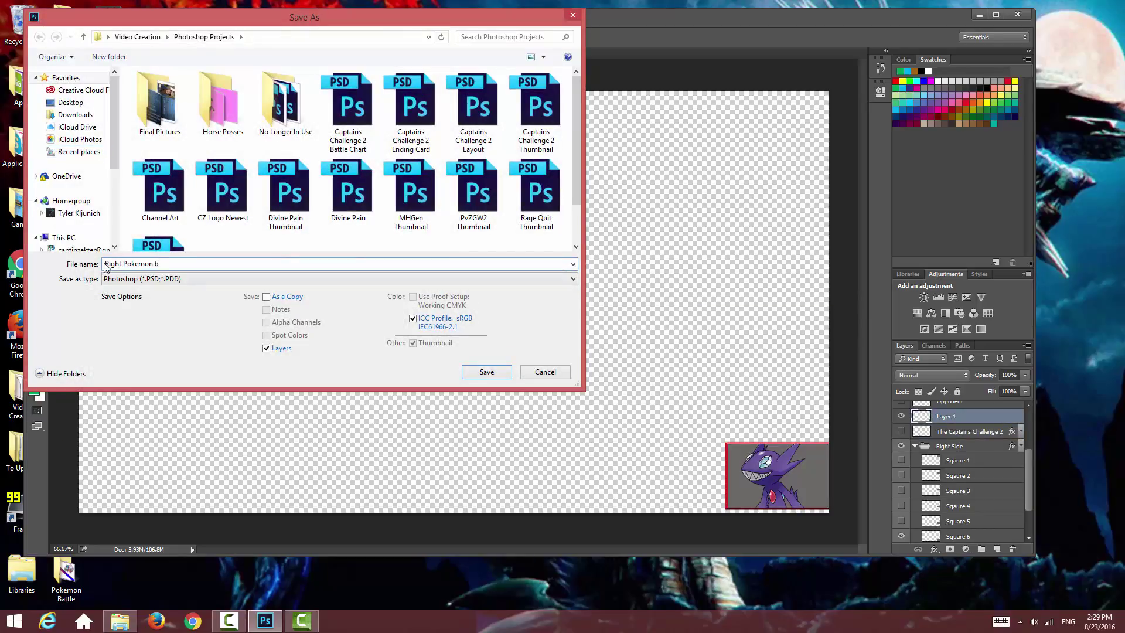
left_click(117, 279)
left_click(121, 439)
left_click(79, 91)
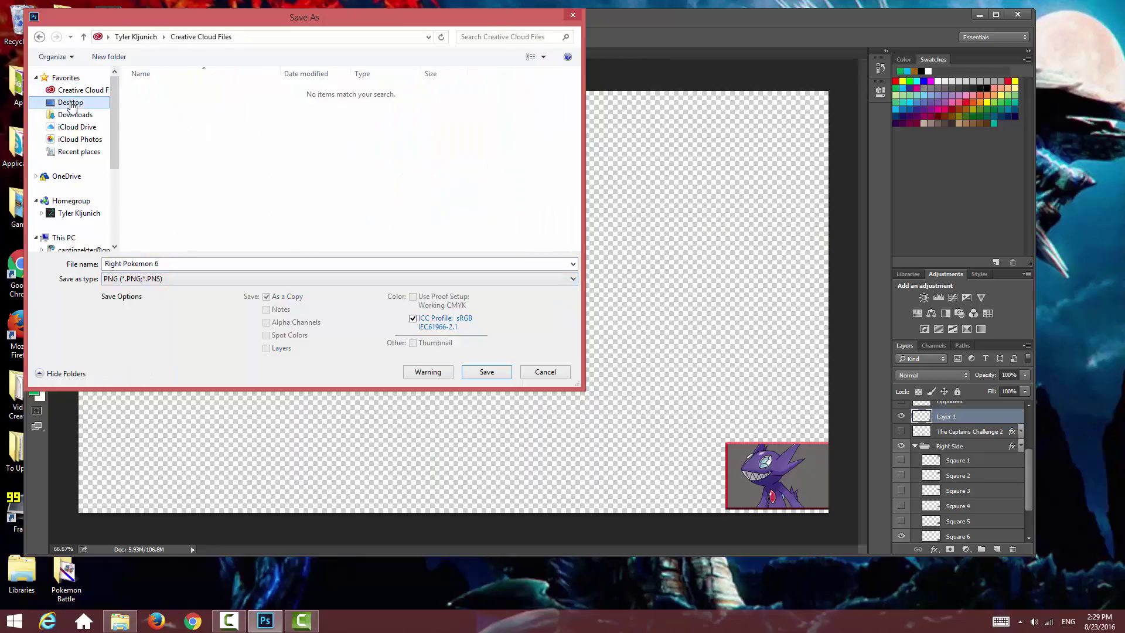
left_click(70, 103)
left_click(486, 371)
left_click(611, 191)
key("Delete")
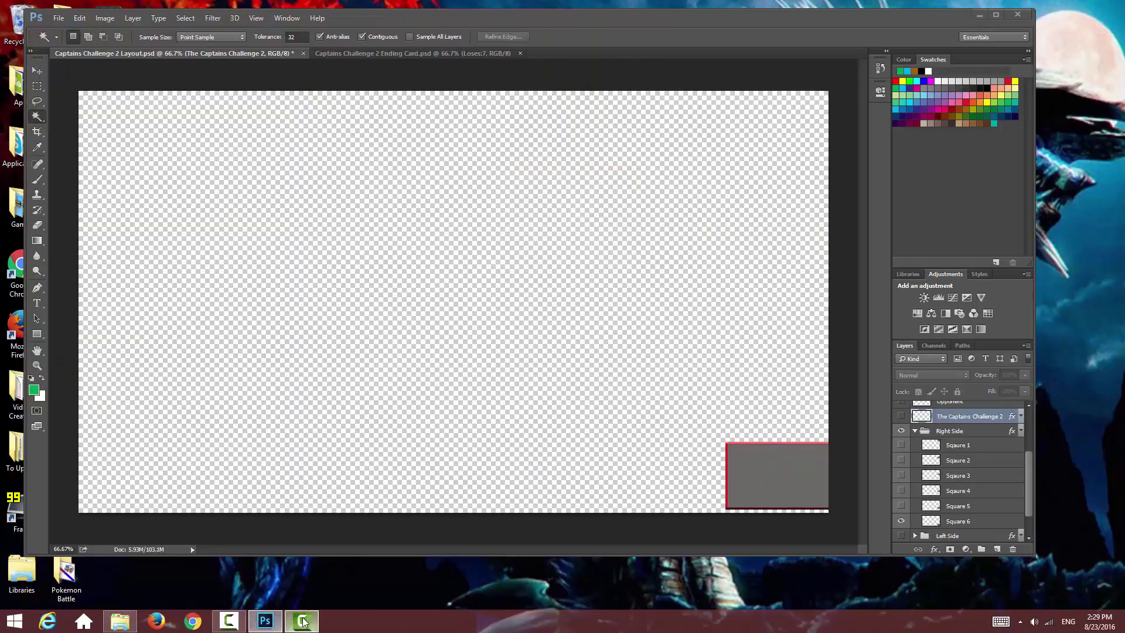
Step: Place the Mega Sableye picture from the Pokemon image folder, resized to cover the Sqaure 6 box
left_click(120, 622)
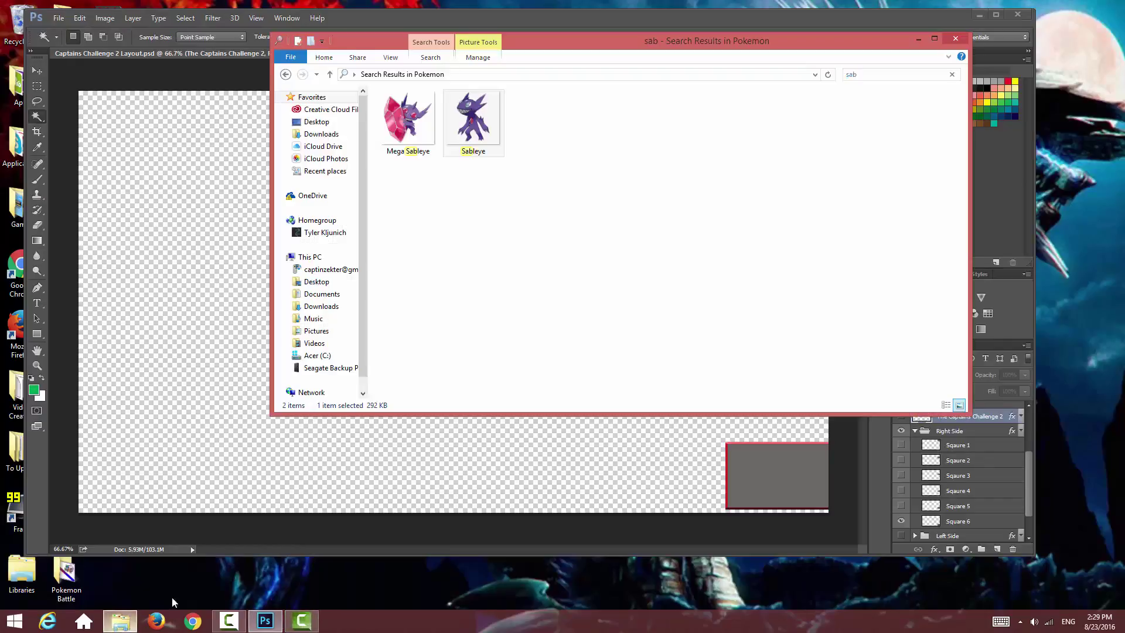
left_click_drag(404, 121, 246, 274)
left_click_drag(507, 347, 551, 383)
left_click_drag(484, 322, 761, 475)
right_click(790, 474)
key("Return")
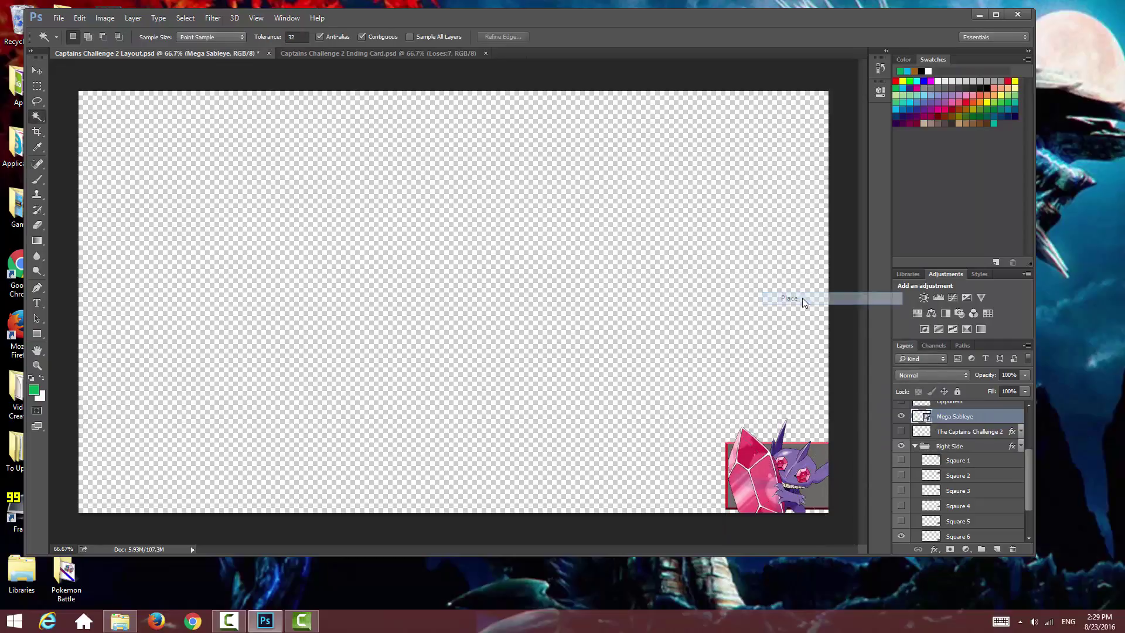
Step: Copy the part of Mega Sableye inside Sqaure 6 to a new layer and delete the original Mega Sableye layer
left_click(955, 537)
left_click(812, 493)
left_click(951, 415)
right_click(725, 342)
left_click(762, 288)
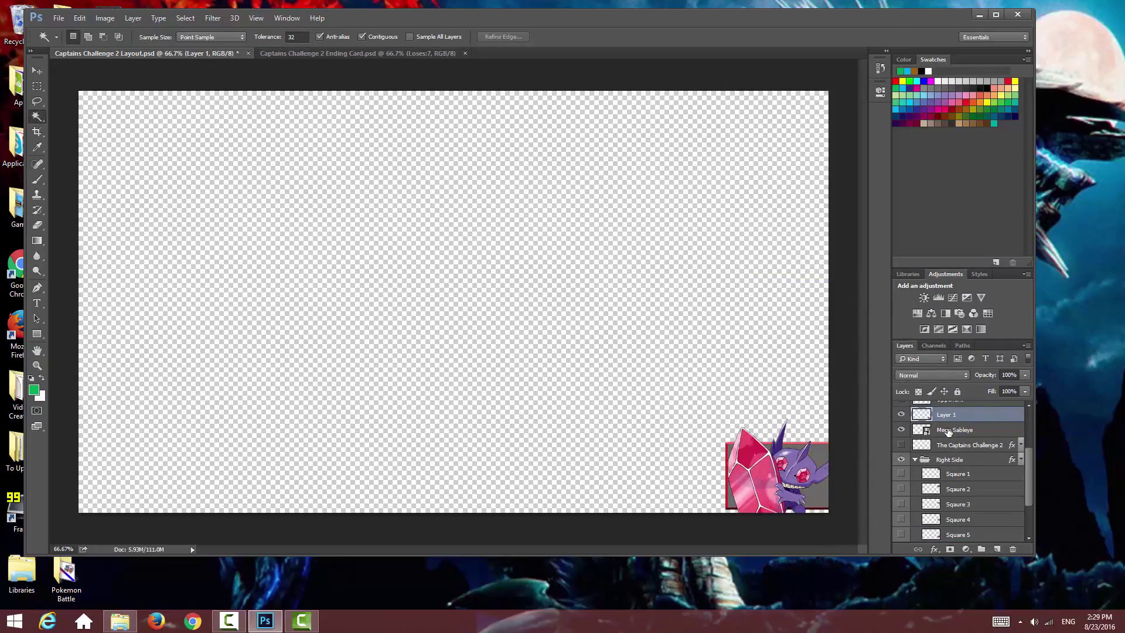
left_click(949, 431)
key("Delete")
Step: Save the cropped Mega Sableye image to the Desktop as the PNG Right Mega
left_click(59, 18)
left_click(88, 143)
type("Right Mega")
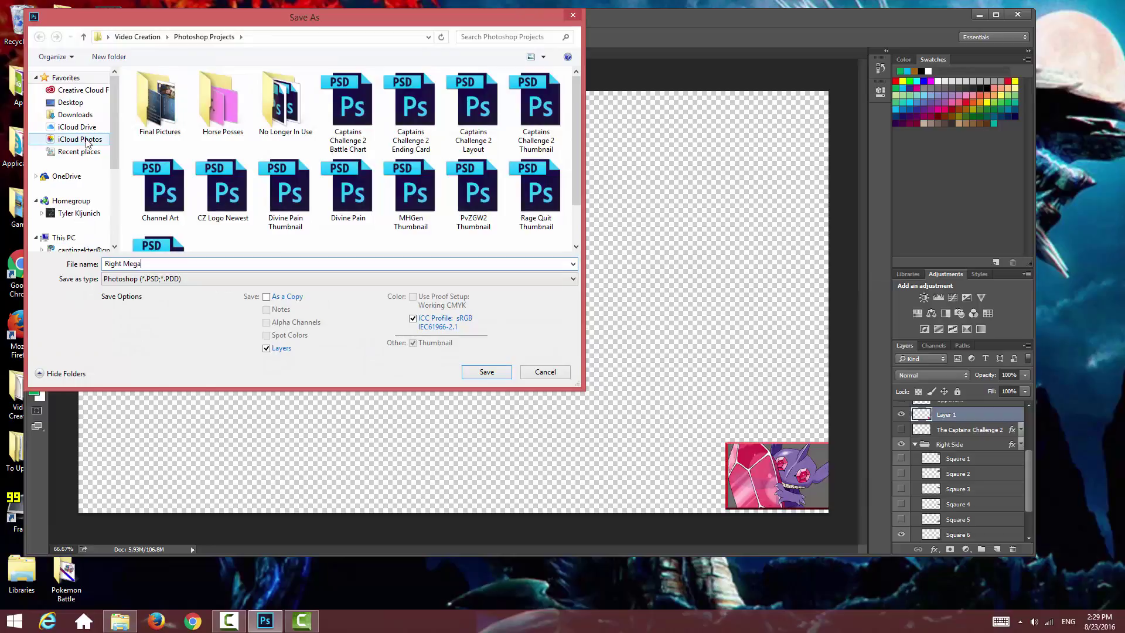
left_click(159, 279)
left_click(176, 428)
left_click(70, 102)
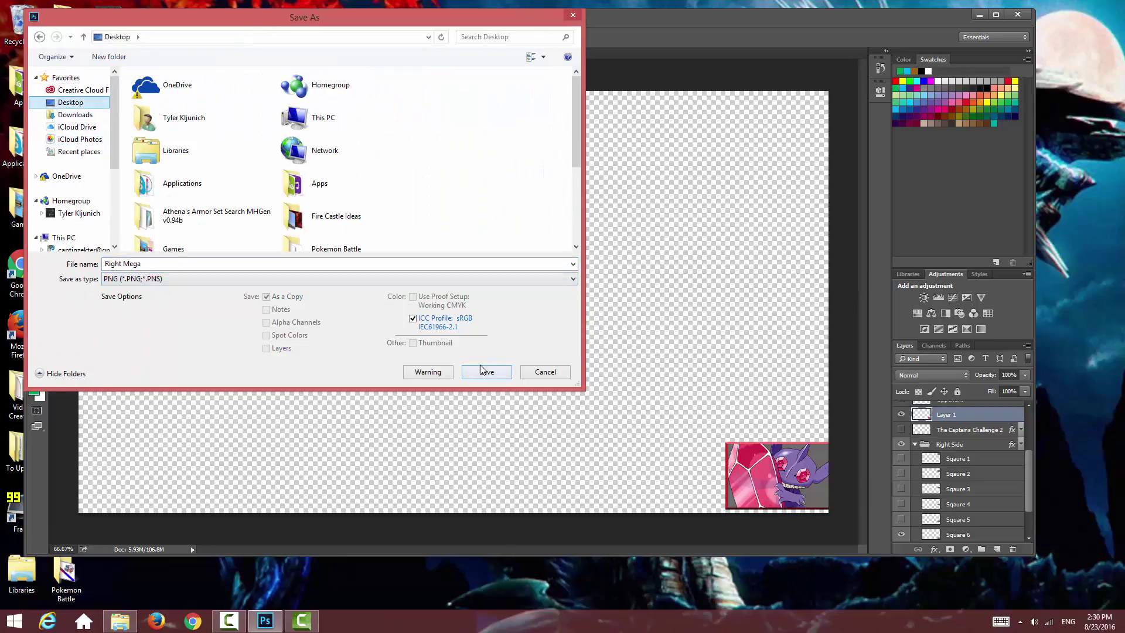
left_click(486, 373)
Step: Add a Black & White adjustment above the Mega Sableye layer and merge the two layers
left_click(945, 313)
left_click(952, 430, "shift")
right_click(958, 430)
left_click(990, 424)
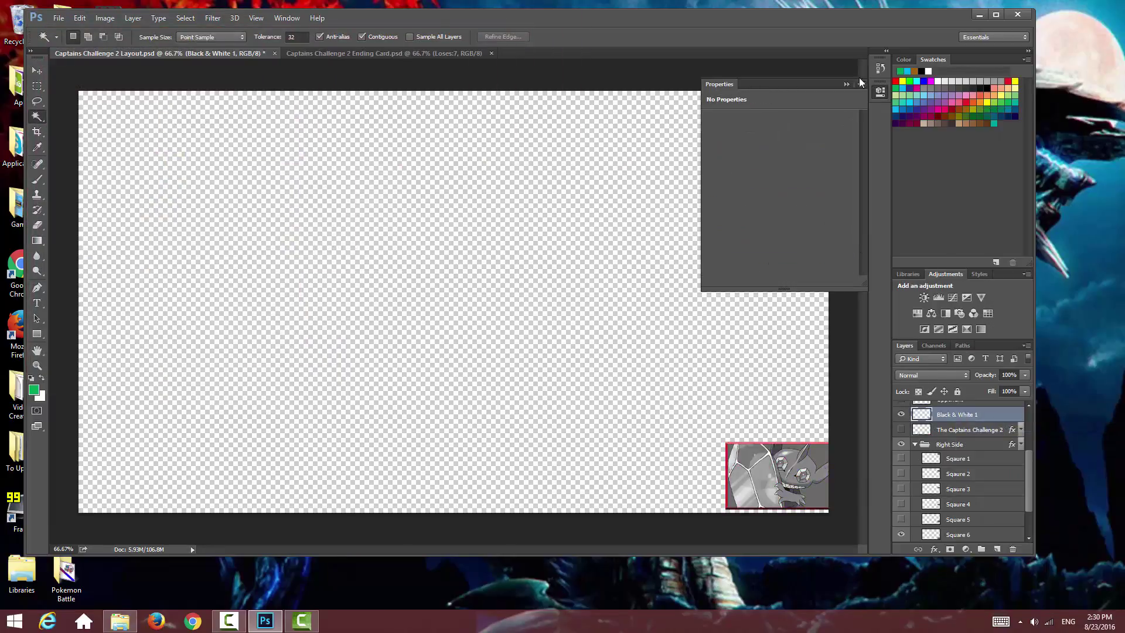
left_click(850, 84)
Step: Save the greyed Mega Sableye image to the Desktop as the PNG Right Mega Grey
left_click(59, 22)
left_click(85, 143)
type("Right Mega G")
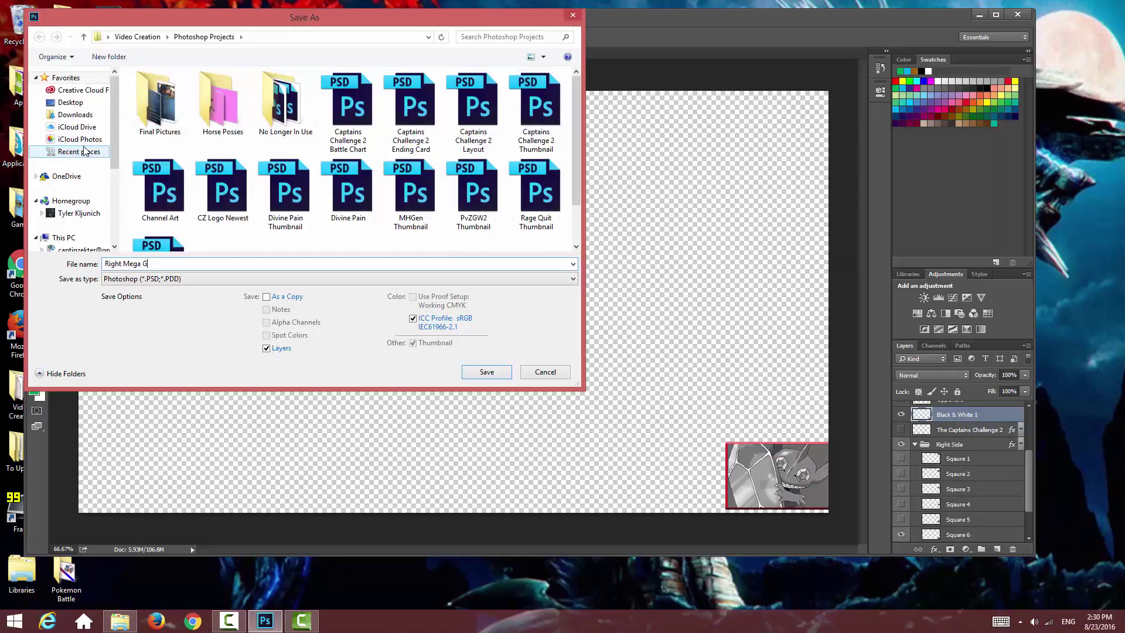
type("rey")
left_click(340, 279)
left_click(176, 432)
left_click(70, 102)
left_click(486, 372)
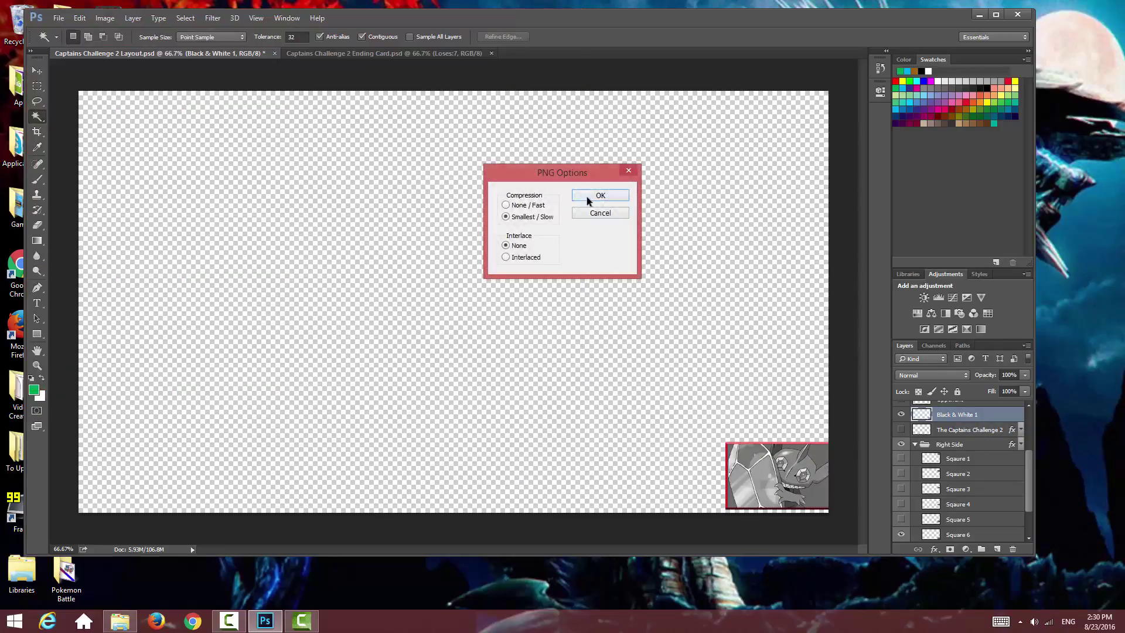
left_click(601, 198)
Step: Delete the greyed Mega Sableye layer and turn the hidden layers of the layout back on
key("Delete")
left_click_drag(902, 505, 902, 444)
left_click(914, 430)
left_click_drag(902, 506, 901, 534)
left_click_drag(903, 476, 892, 429)
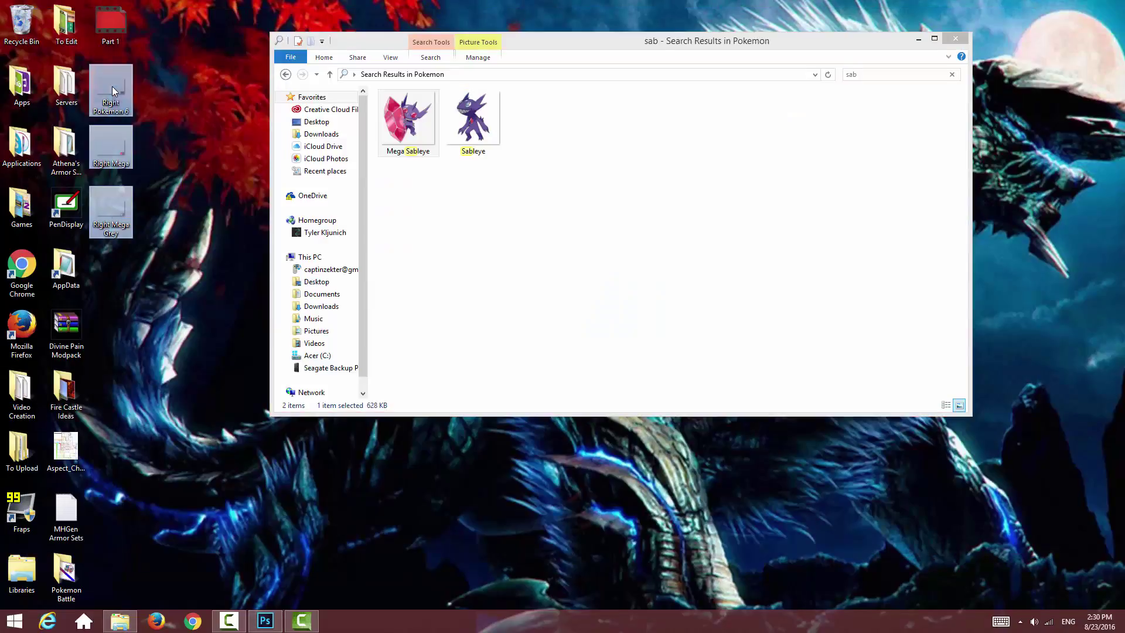
Step: Move the three new right-side PNGs into the Pokemon Battle folder, then import Right Pokemon 6, Right Mega Grey and Right Mega into Camtasia
left_click_drag(112, 86, 65, 572)
left_click(301, 621)
left_click(141, 34)
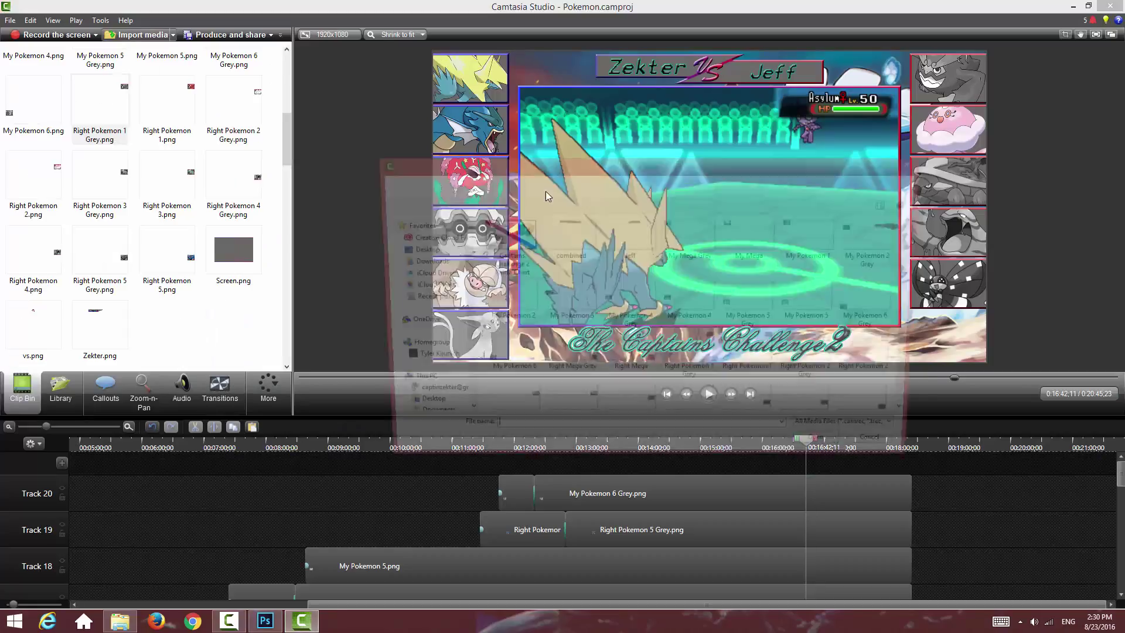
left_click(894, 404)
left_click(565, 337, "ctrl")
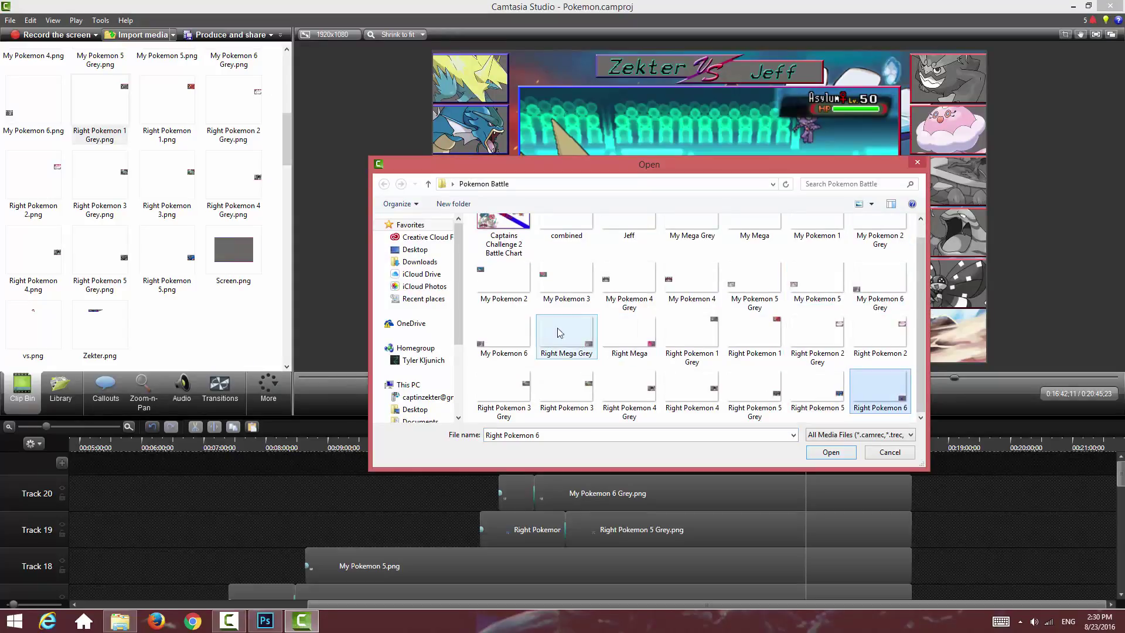
left_click(629, 337, "ctrl")
key("Return")
Step: Place Right Pokemon 6.png on Track 21 at 0:16:42;11 and copy the Track 19 clip's opening transition onto it
left_click_drag(100, 264, 855, 465)
mouse_move(941, 332)
left_mouse_down()
mouse_move(1020, 331)
mouse_move(961, 348)
left_mouse_up()
right_click(482, 528)
left_click(445, 460)
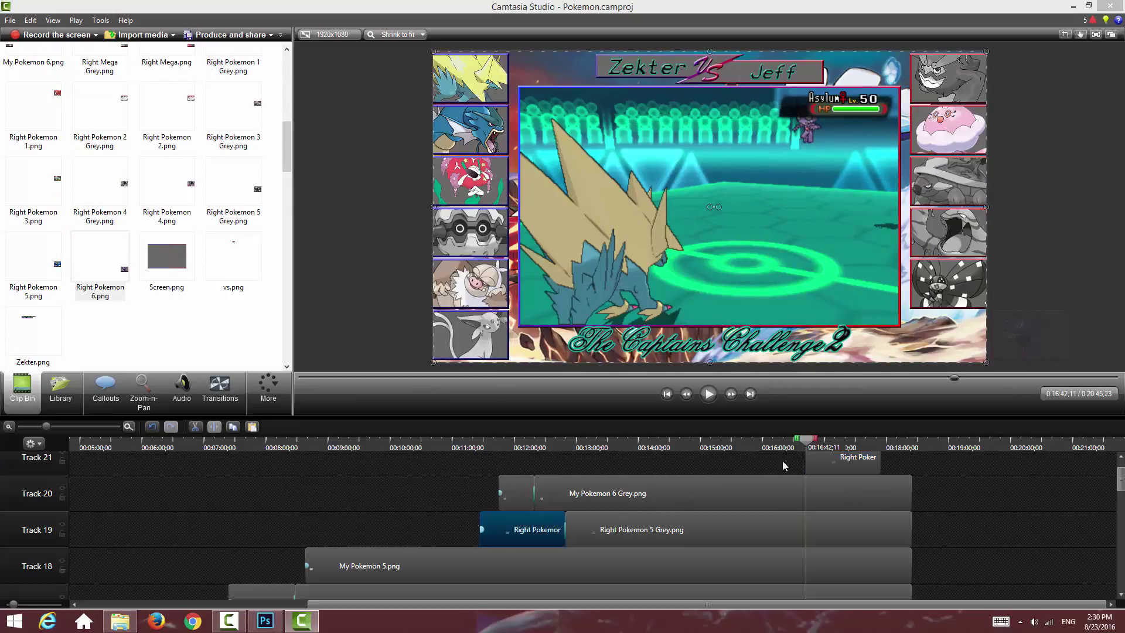
left_click(843, 457)
key("ctrl+v")
Step: Cut the Right Pokemon 6 clip at the mega evolution, 0:16:51;18, and delete the part after it
left_click(709, 395)
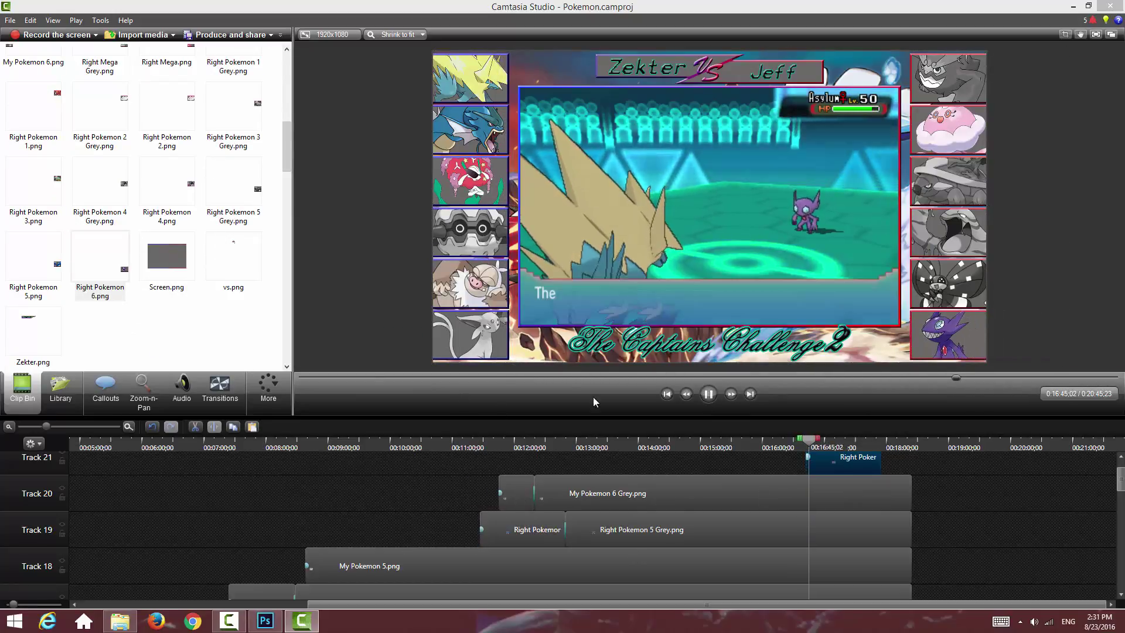
left_click(709, 394)
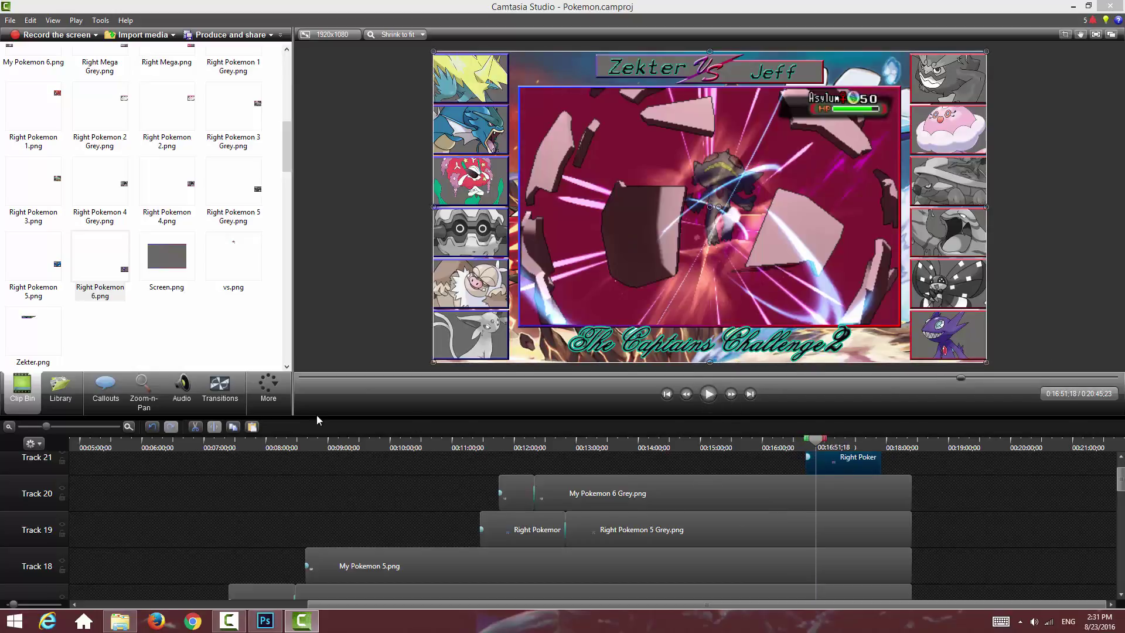
key("Delete")
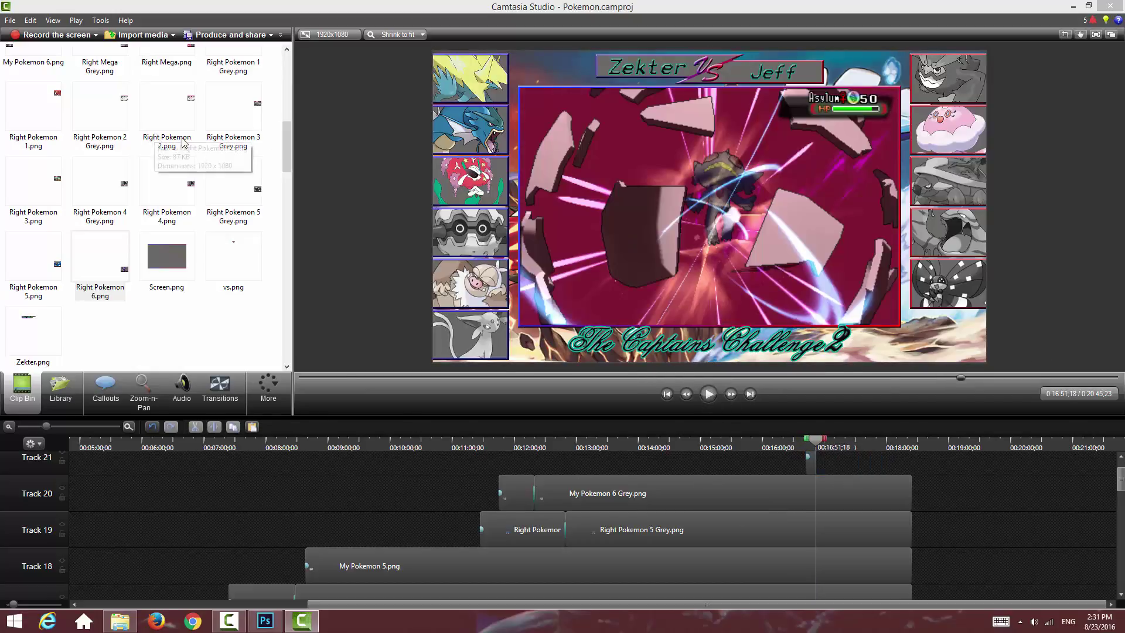
Step: Add Right Mega.png after Right Pokemon 6 on Track 21 with a Glow transition, extending it to the end of the other image clips
left_click_drag(287, 141, 287, 126)
left_click_drag(166, 126, 877, 468)
left_click(219, 395)
left_click_drag(218, 281, 824, 475)
left_click(706, 399)
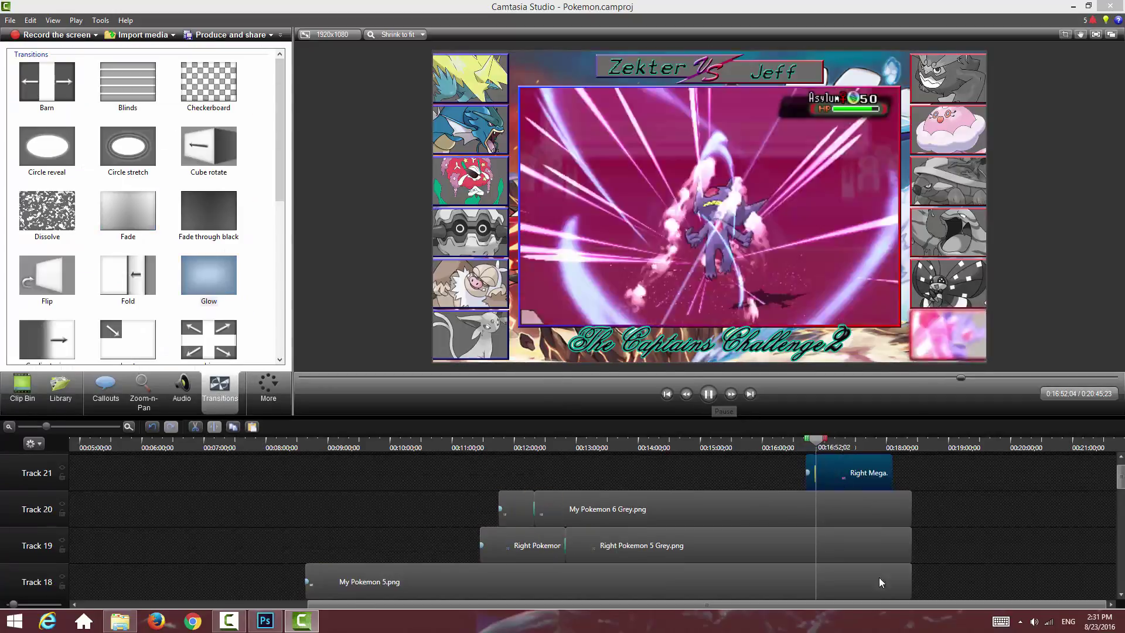
left_click_drag(892, 472, 911, 473)
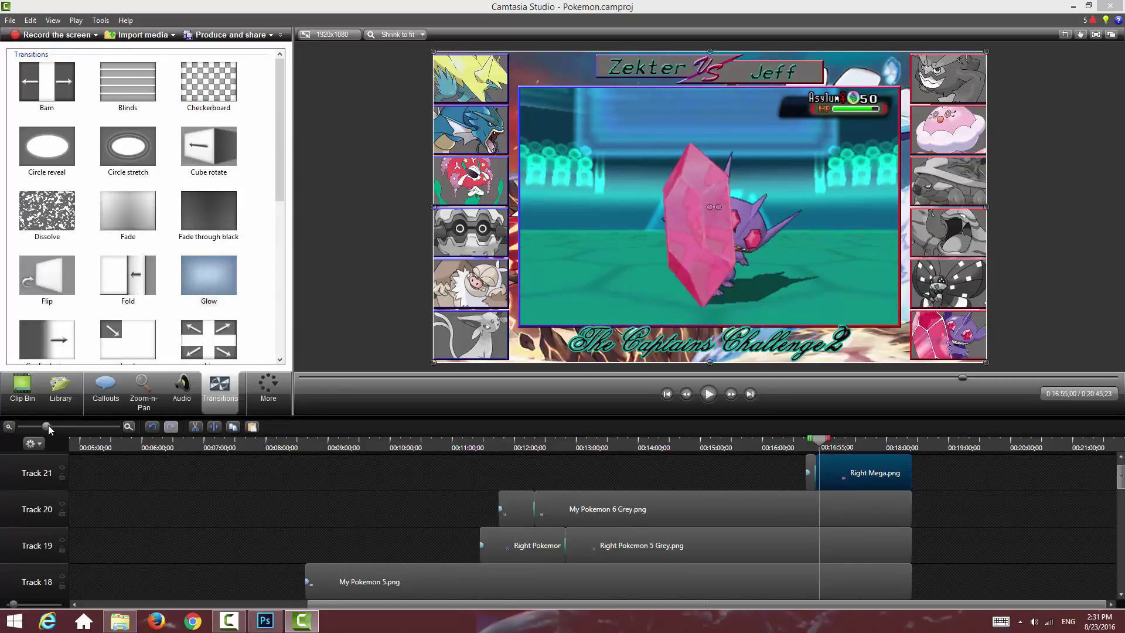
Step: Find where Mega Sableye faints, split the Right Mega clip at 0:17:59;23 and delete the remainder
left_click_drag(49, 429, 54, 428)
left_click_drag(740, 442, 760, 442)
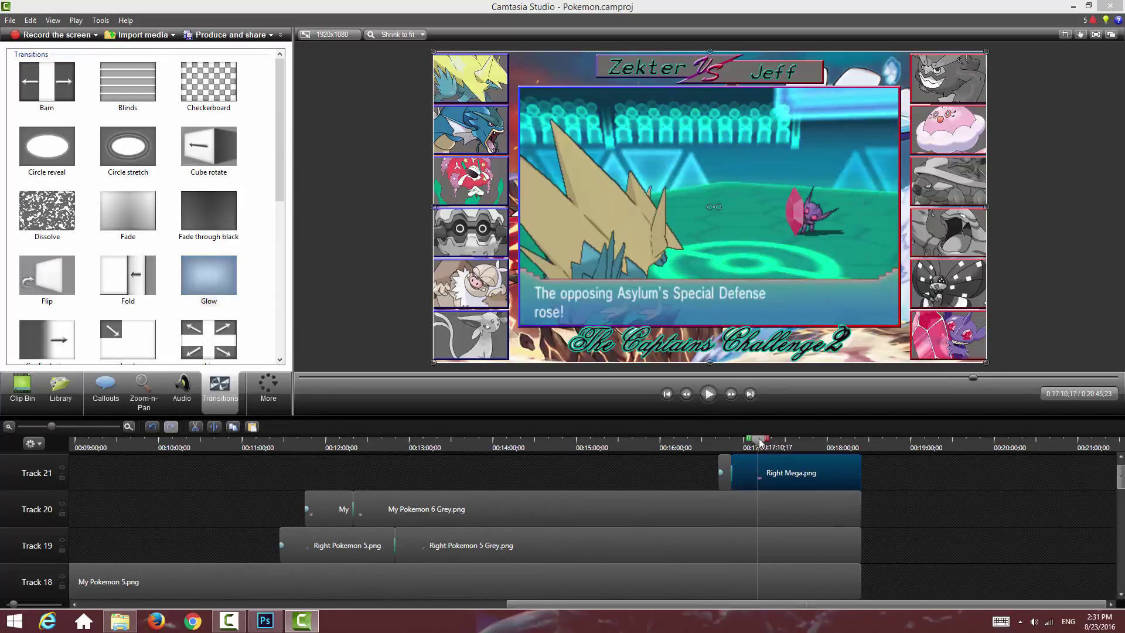
left_click(712, 395)
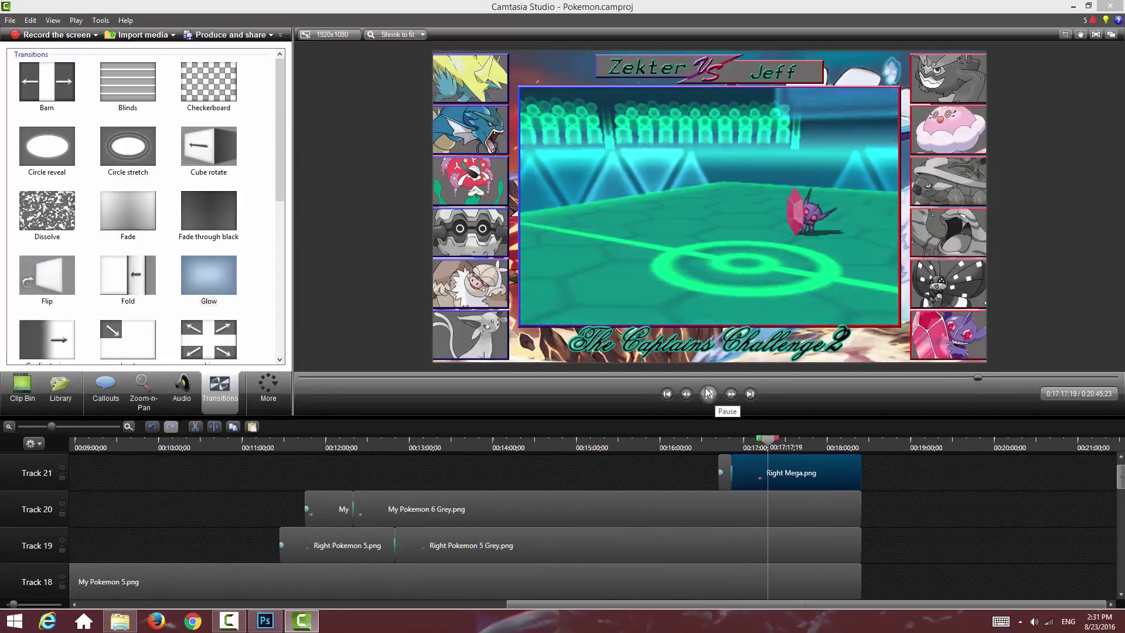
left_click(901, 481)
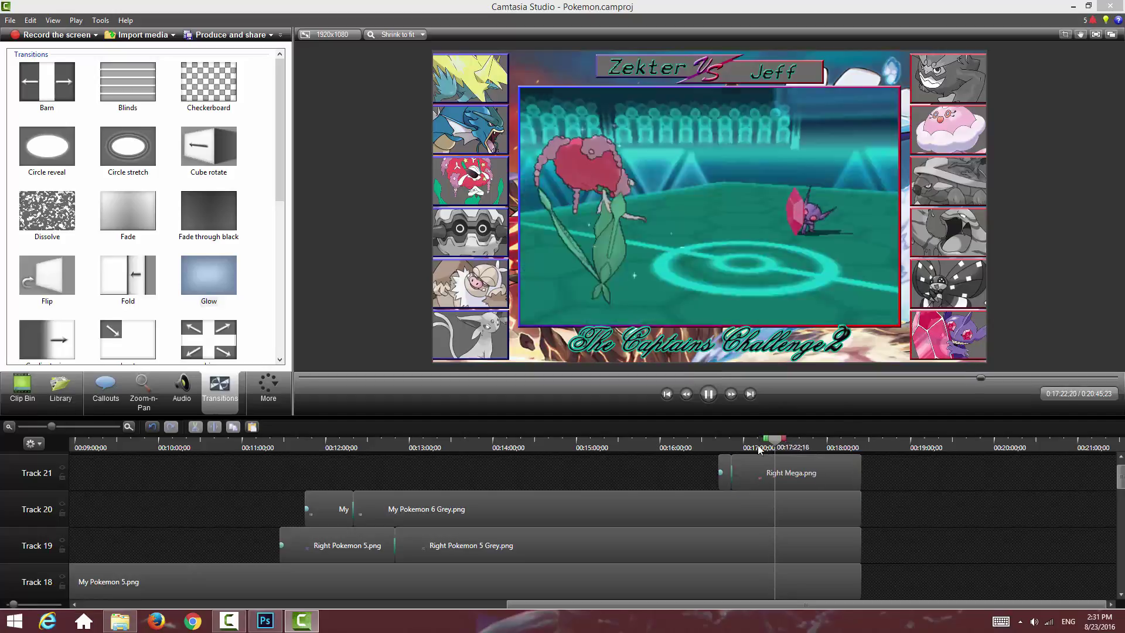
left_click_drag(759, 448, 825, 444)
left_click(709, 397)
left_click(708, 397)
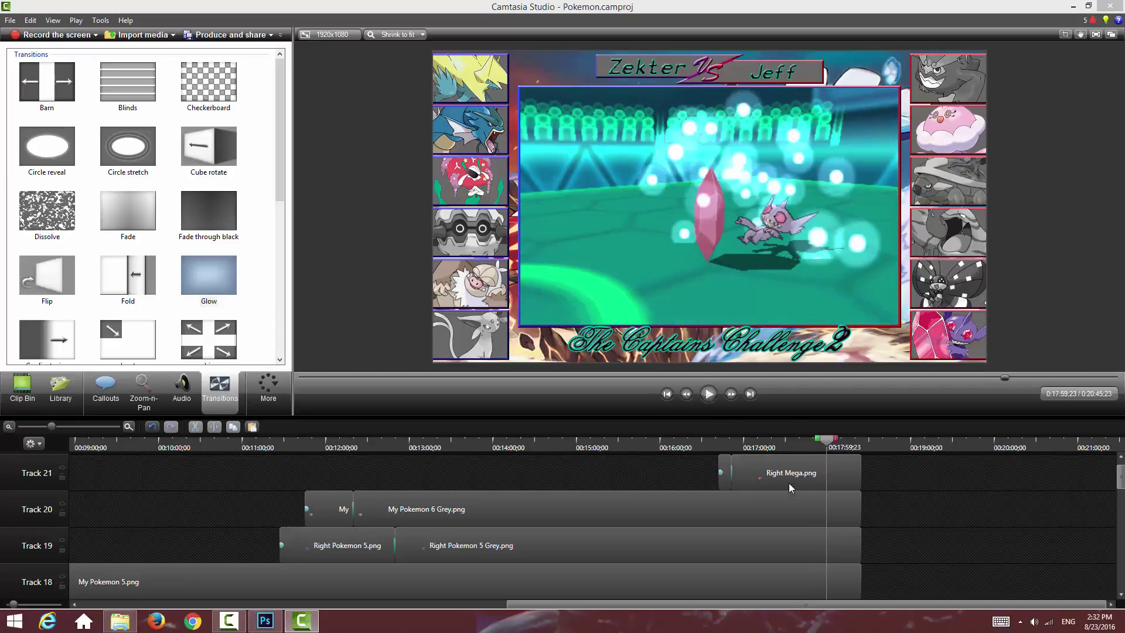
left_click(789, 486)
key("s")
left_click(843, 472)
key("Delete")
Step: Add Right Mega Grey.png after Right Mega on Track 21, ending with the other image clips, with a Fade transition between them
left_click(20, 388)
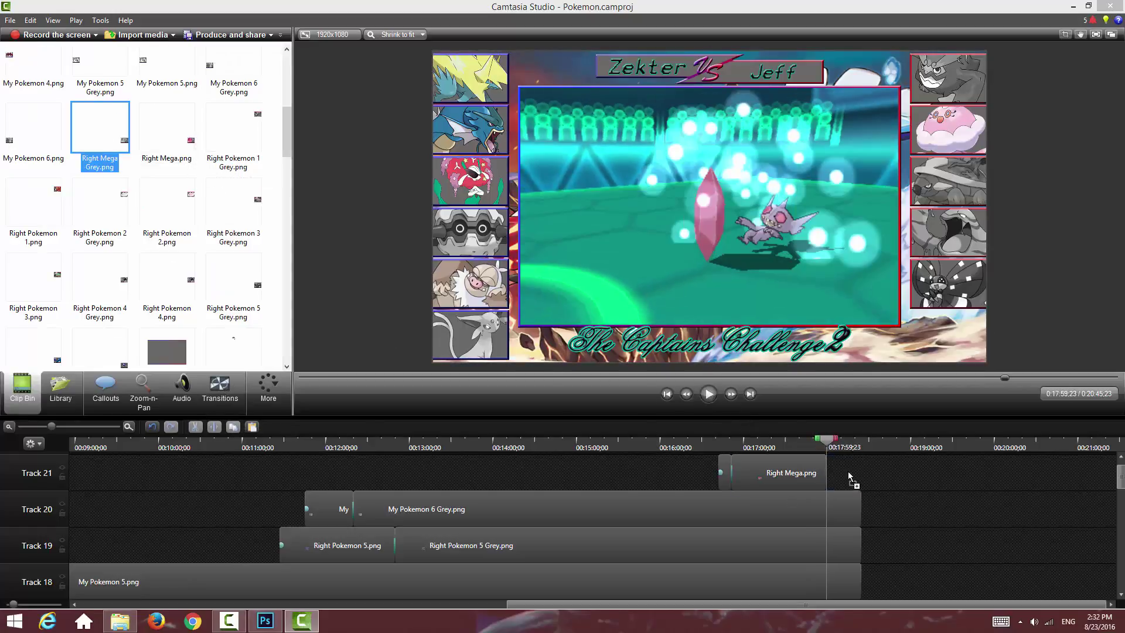
left_click_drag(849, 472, 836, 477)
left_click_drag(870, 473, 862, 472)
left_click(222, 394)
left_click_drag(105, 196, 807, 482)
Step: Find where Jelly faints and cut off the Track 13 image clip from 0:18:23;02 onward
left_click_drag(827, 444, 858, 443)
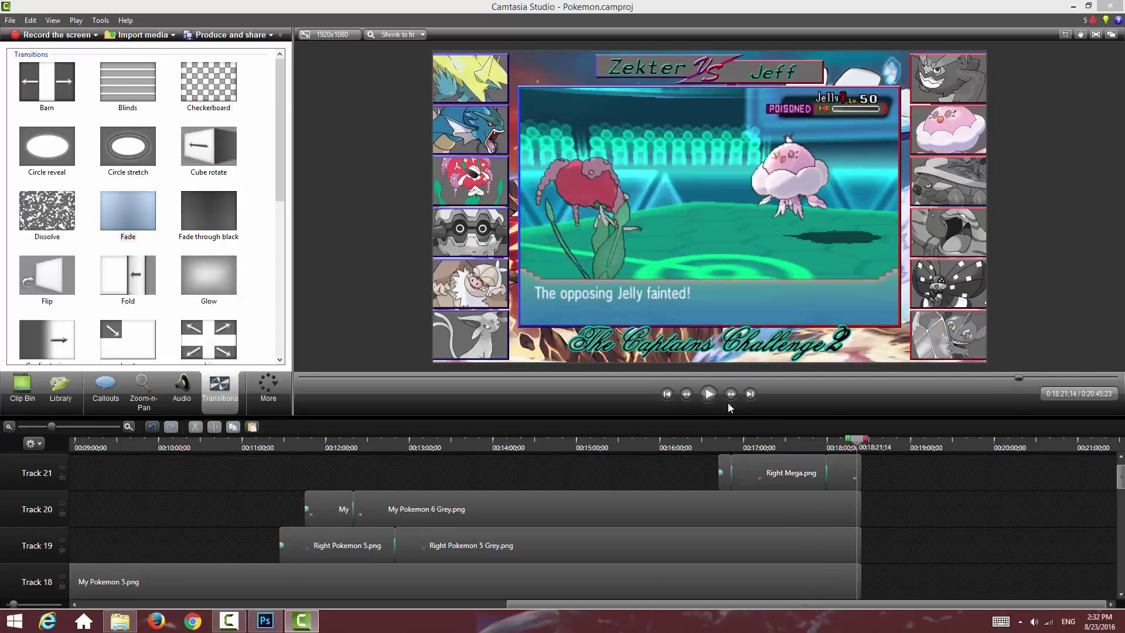
left_click(709, 394)
left_click(709, 394)
scroll(927, 523, "down", 5)
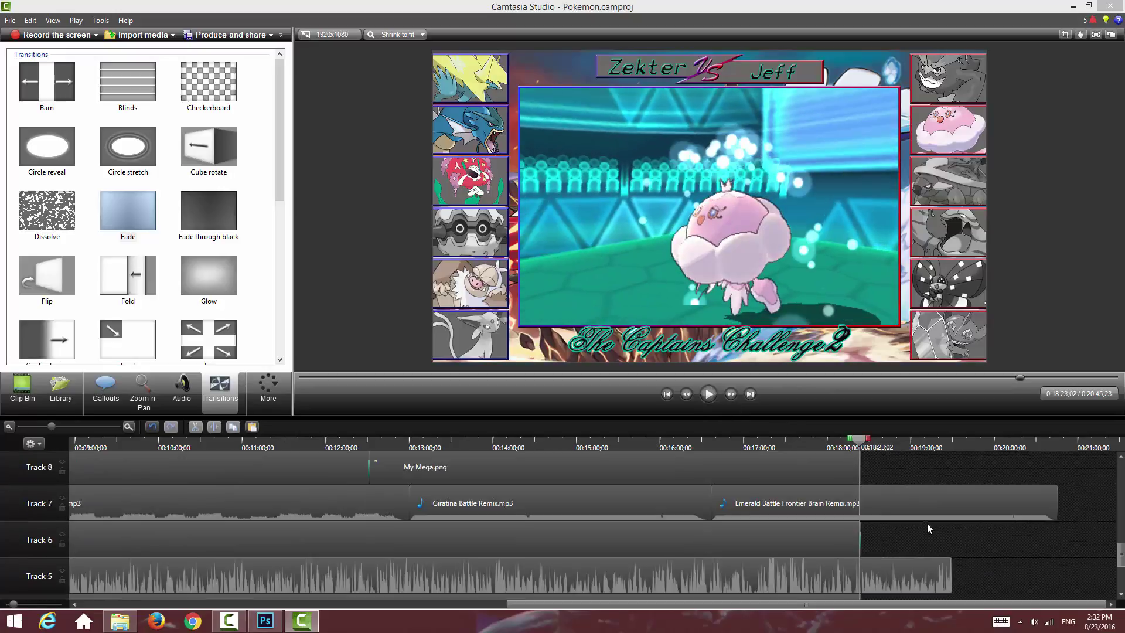
scroll(928, 523, "up", 3)
left_click(840, 478)
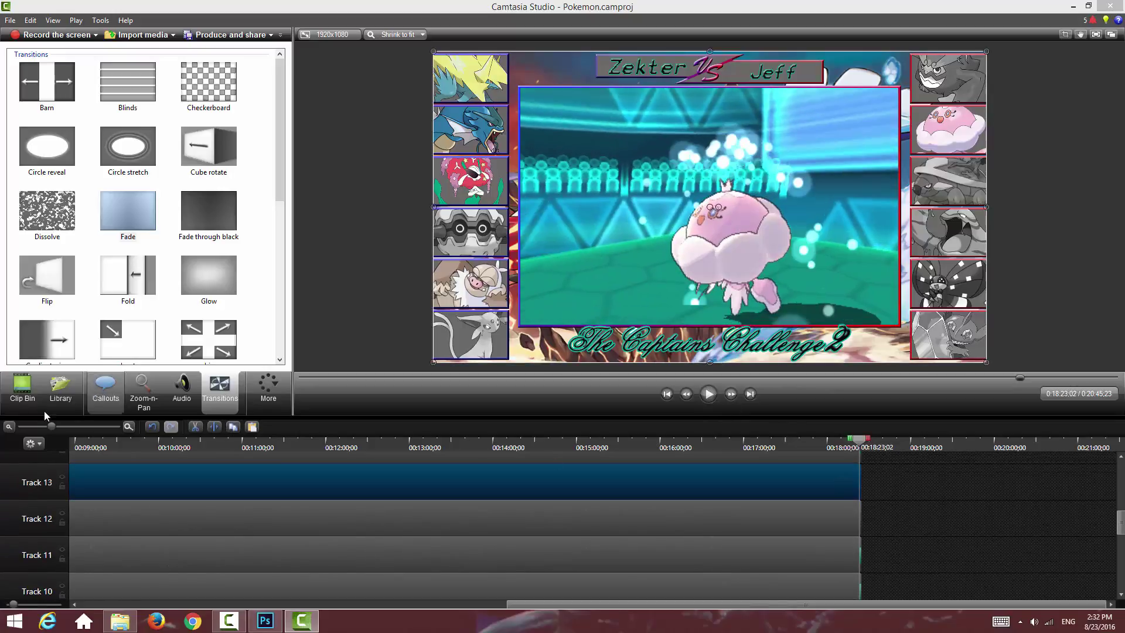
left_click_drag(50, 427, 86, 426)
Step: Fill the end of Track 13 with Right Pokemon 2 Grey.png from 0:18:23;02 and join it with a Fade transition
left_click(21, 387)
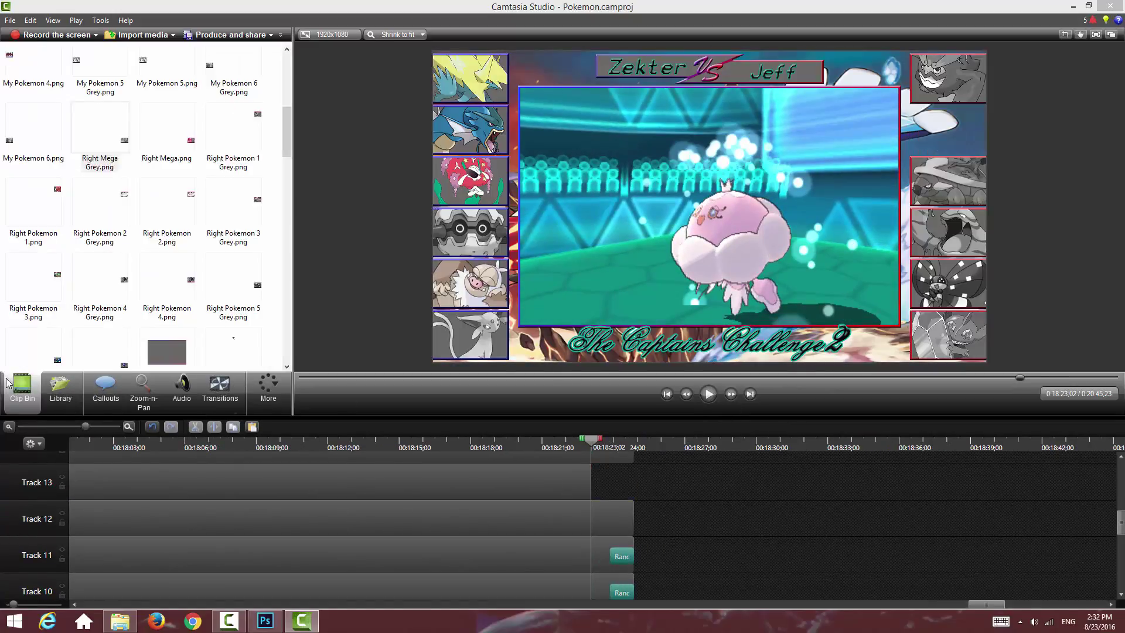
scroll(286, 130, "up", 1)
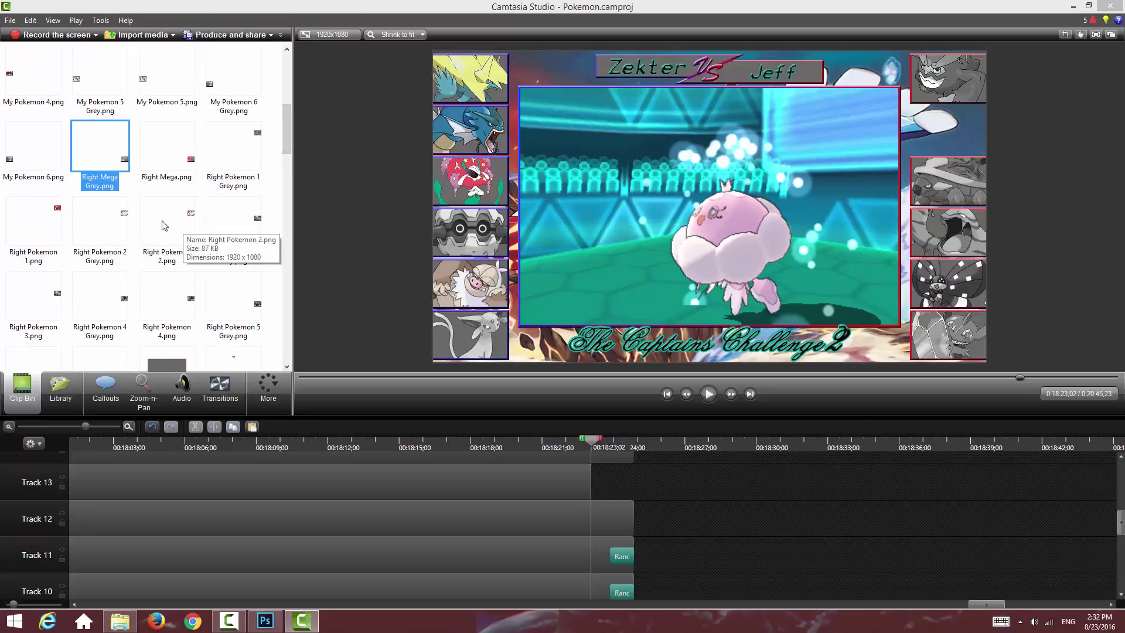
left_click_drag(100, 229, 692, 477)
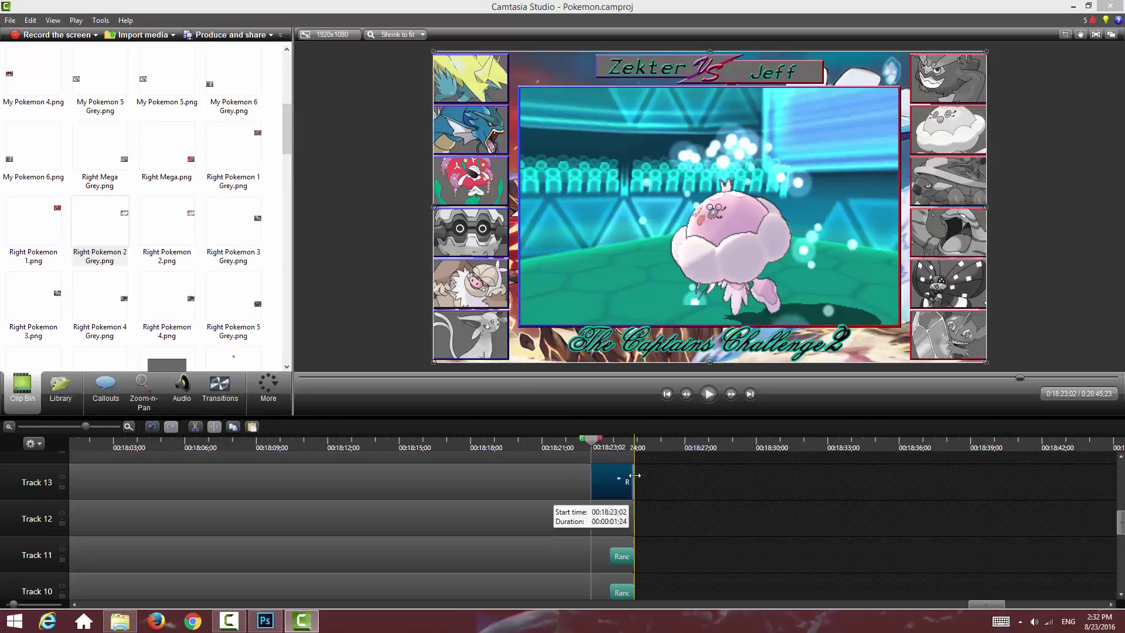
left_click(220, 390)
left_click_drag(140, 212, 607, 489)
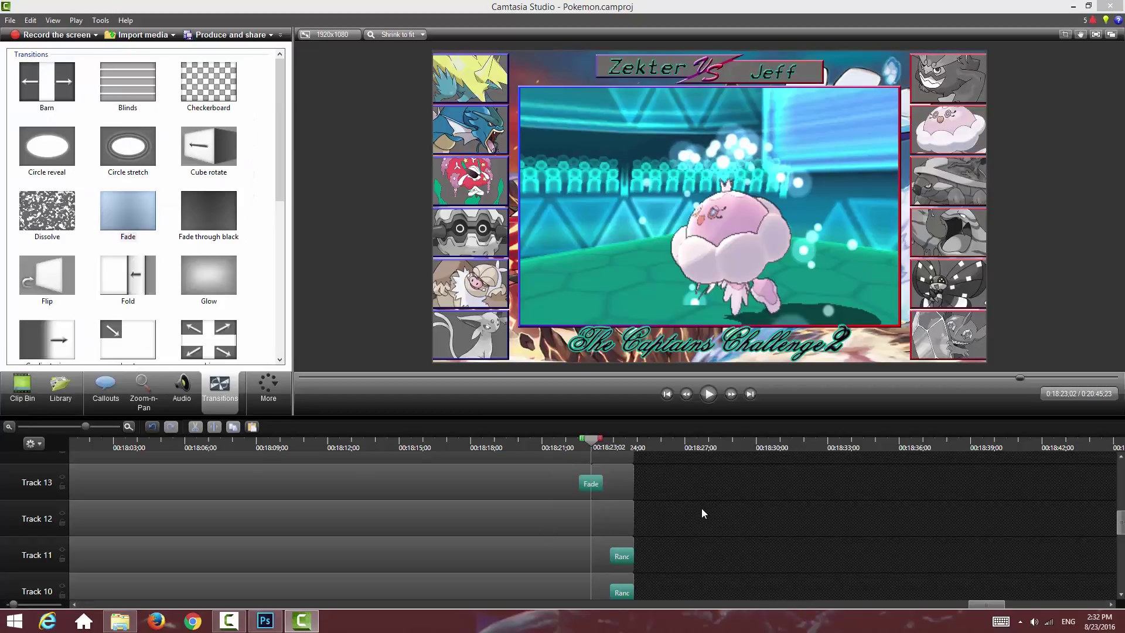
Step: Save the video project
scroll(702, 510, "up", 6)
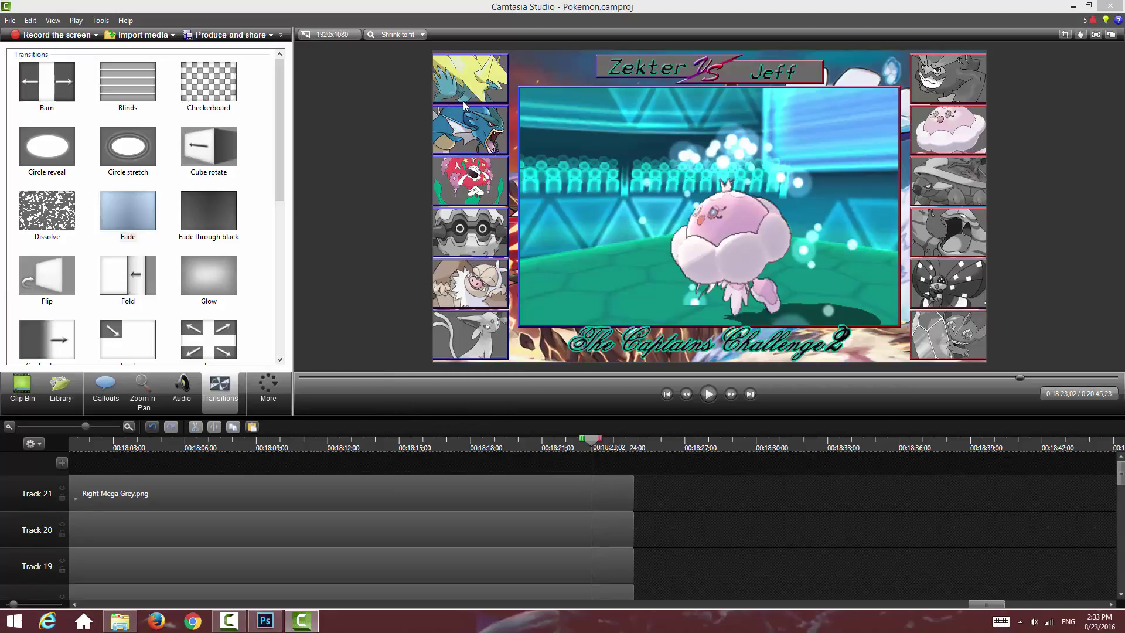
left_click(21, 388)
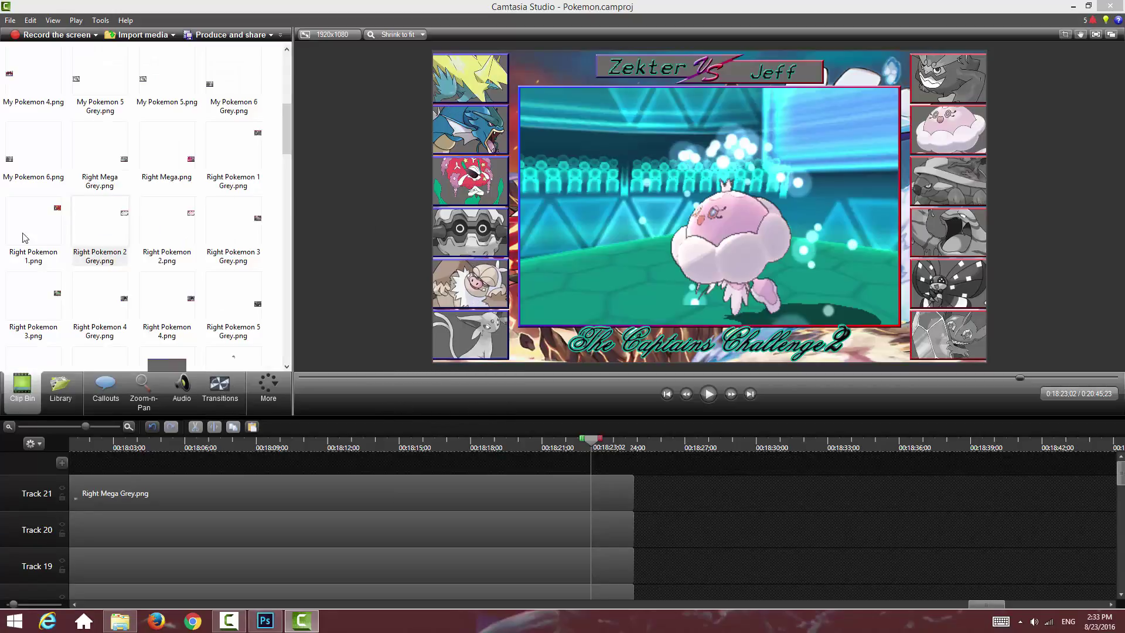
left_click(11, 24)
left_click(59, 78)
Step: Find the last frame of the battle footage and extend the image clips on Tracks 8 and 9 to 0:18:26;04
scroll(703, 523, "down", 3)
scroll(707, 526, "down", 2)
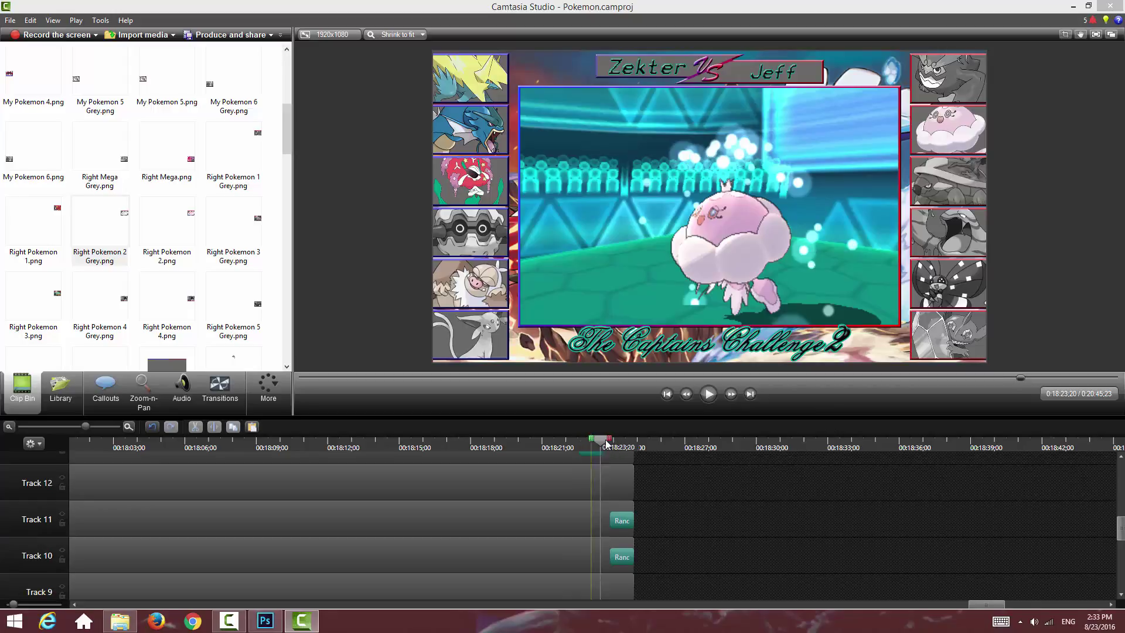
left_click_drag(607, 444, 639, 444)
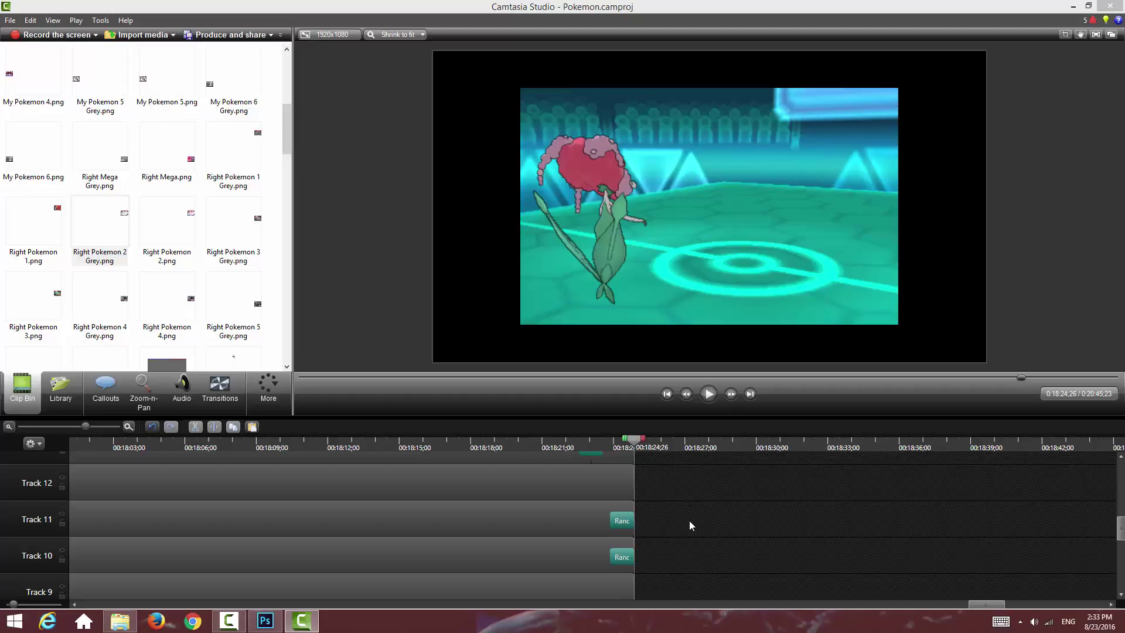
scroll(660, 515, "down", 4)
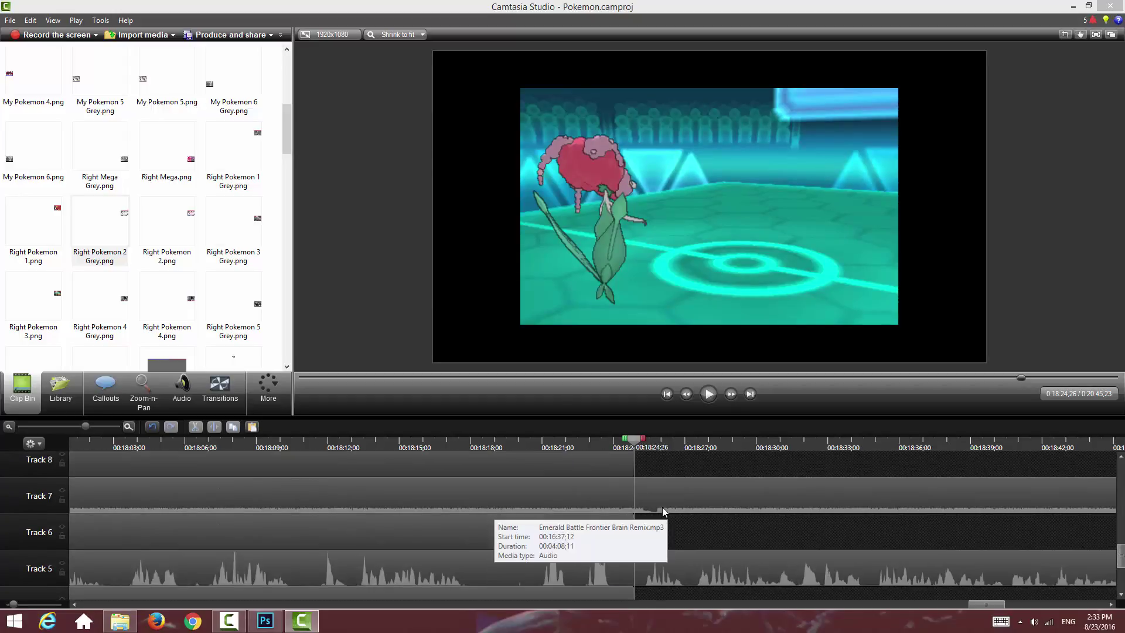
scroll(656, 466, "up", 2)
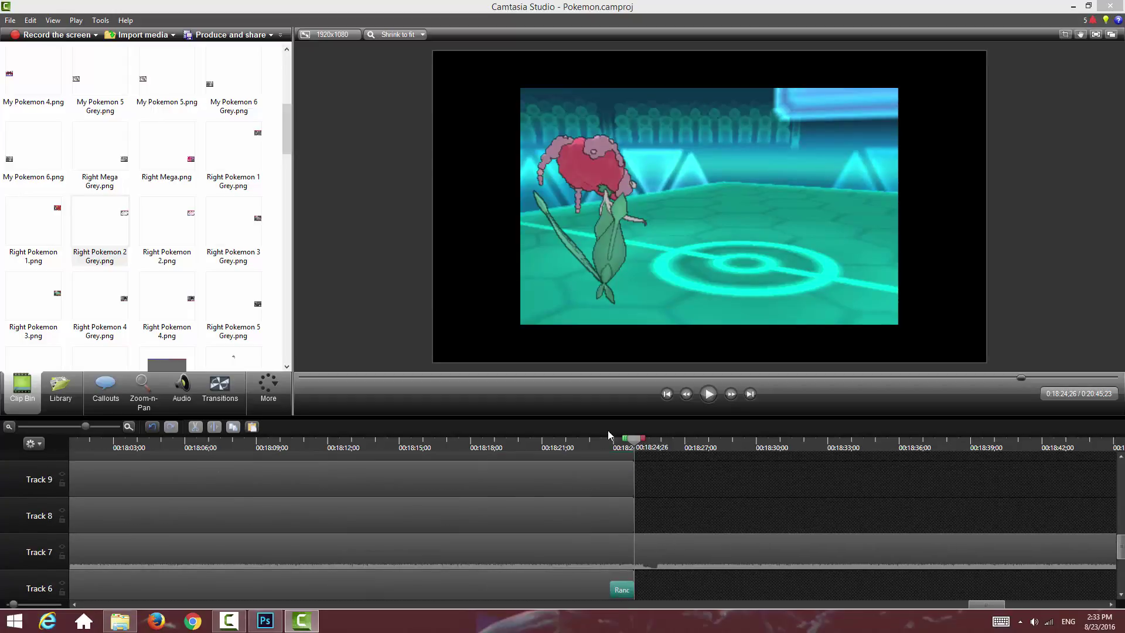
left_click(709, 395)
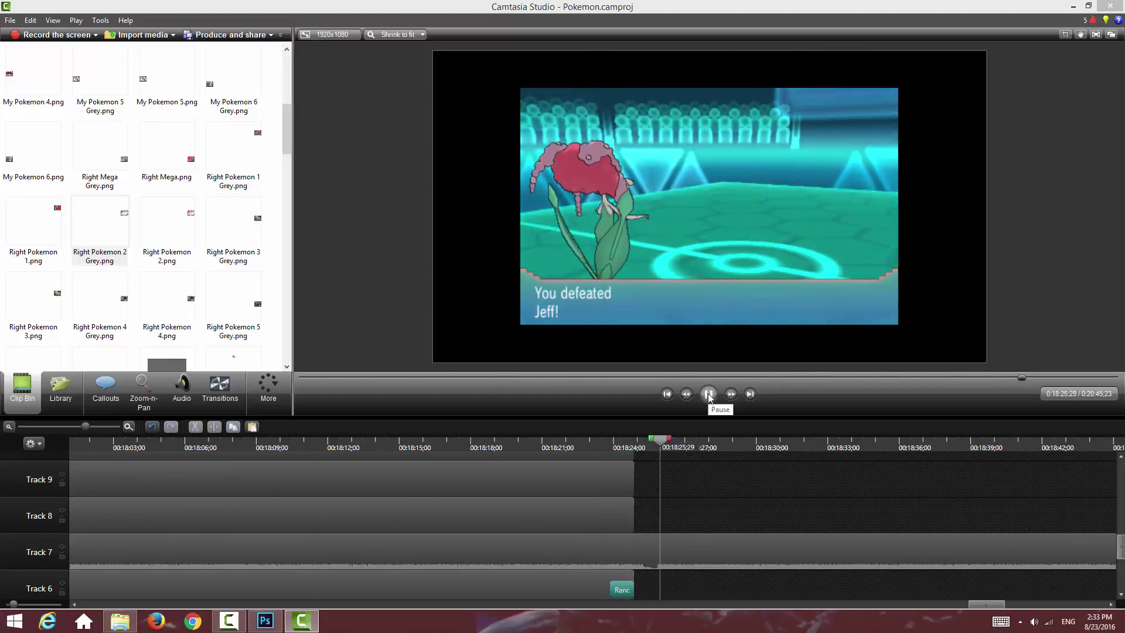
left_click(709, 395)
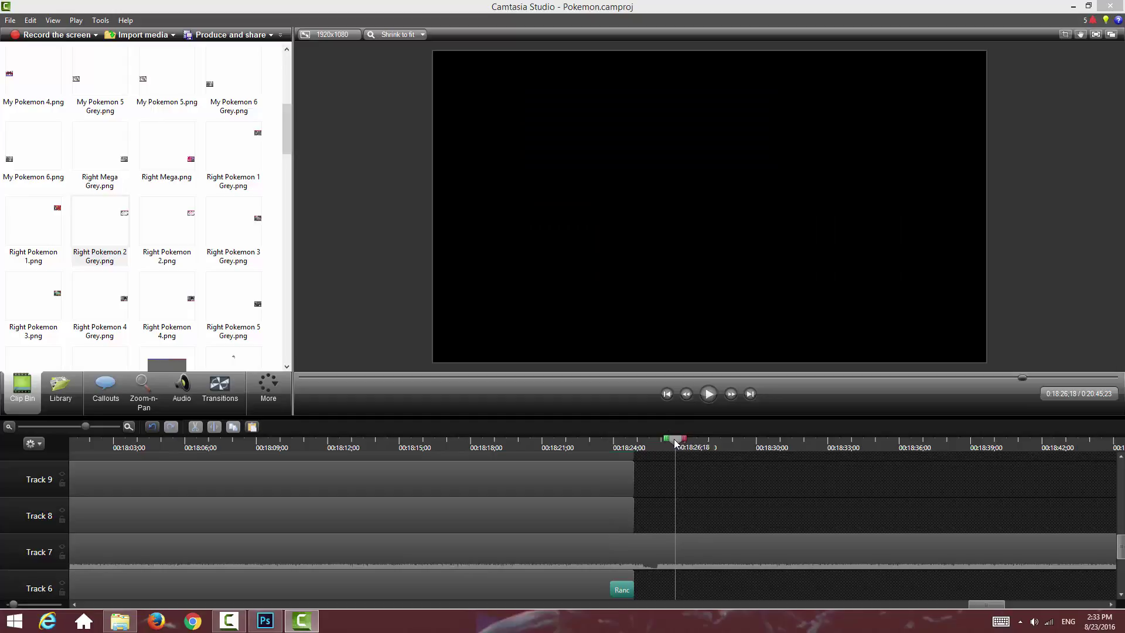
left_click_drag(676, 444, 665, 442)
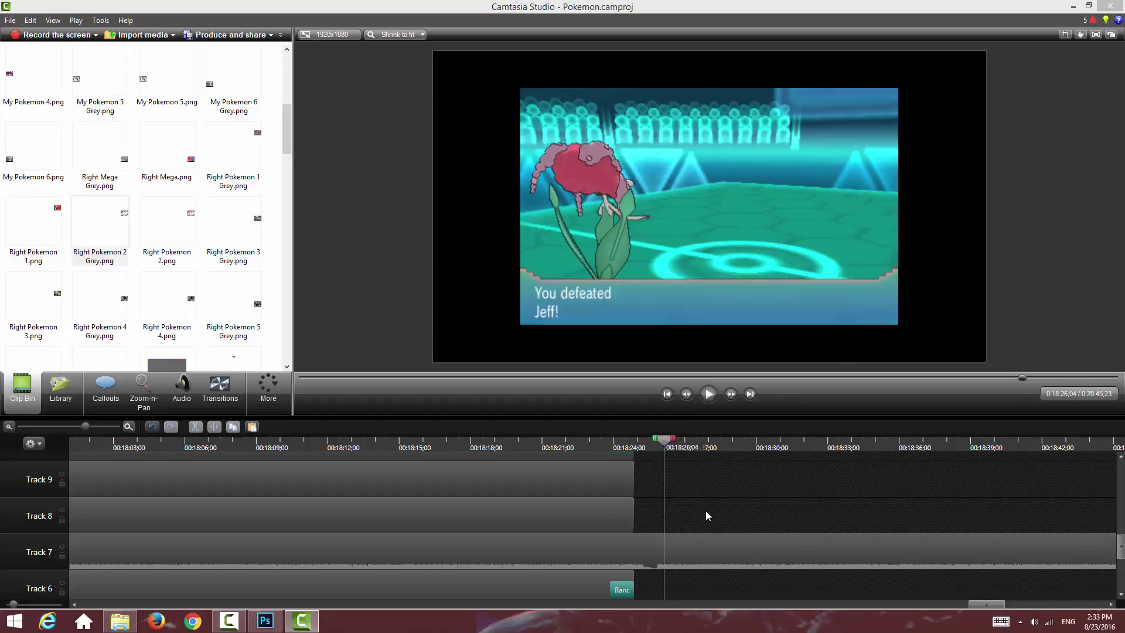
left_click_drag(637, 510, 664, 511)
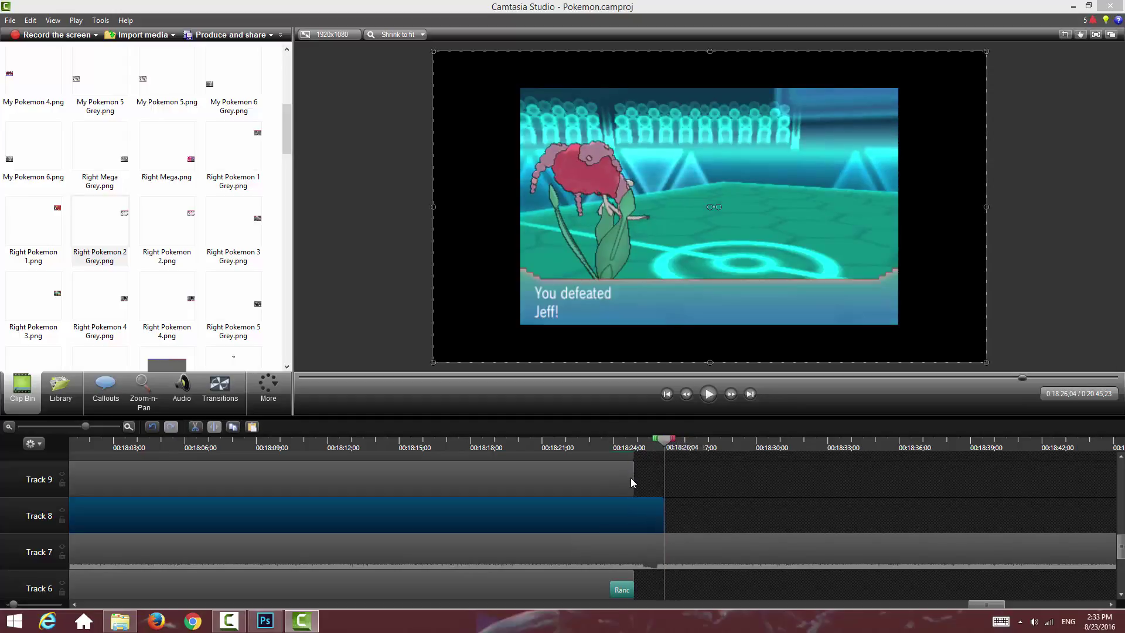
left_click_drag(631, 476, 664, 476)
Step: Extend the overlay clips on Tracks 10 through 12 so they end at 0:18:26;04
scroll(640, 518, "up", 3)
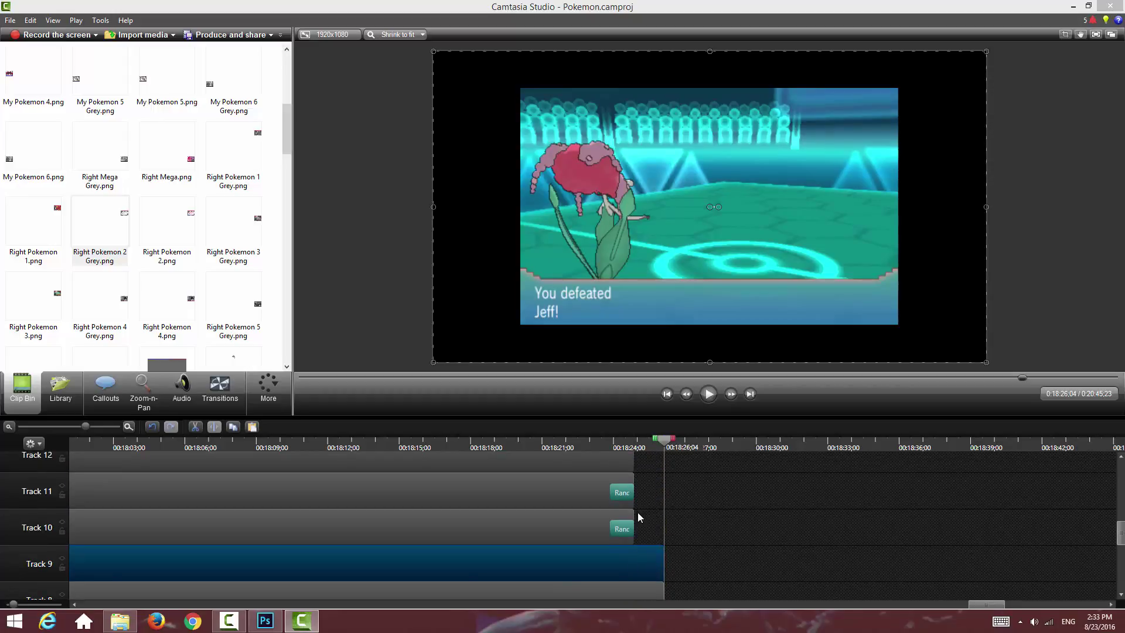
left_click_drag(632, 512, 663, 513)
left_click_drag(632, 478, 656, 470)
scroll(657, 492, "up", 2)
scroll(640, 502, "up", 2)
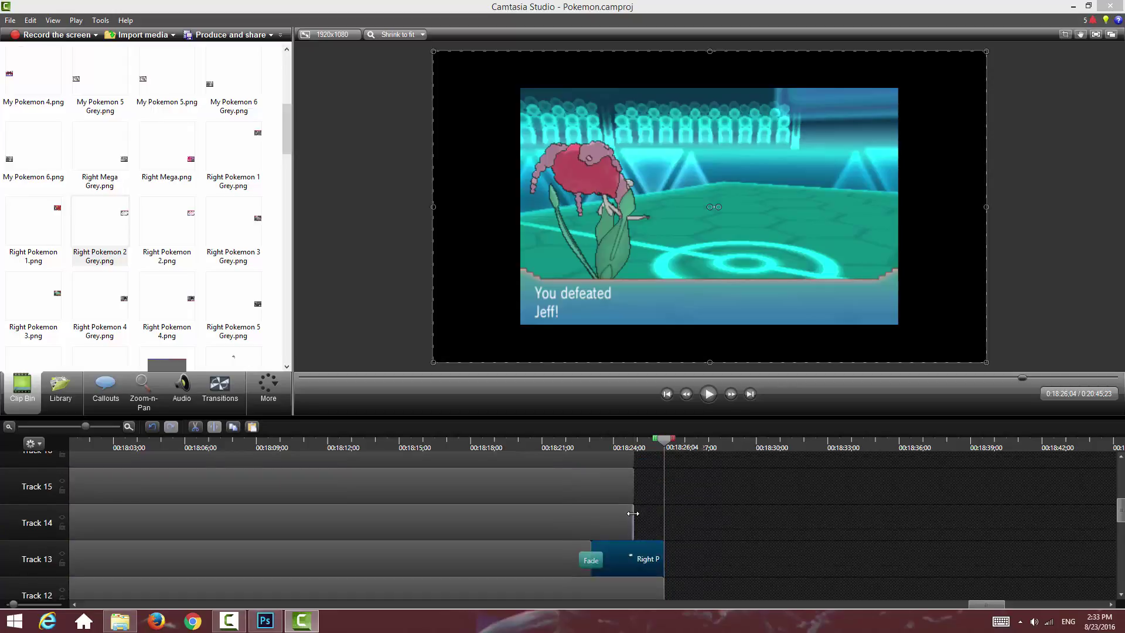
Step: Extend the overlay clips on Tracks 14 through 16 so they end at 0:18:26;04
left_click_drag(633, 513, 657, 514)
left_click(626, 484)
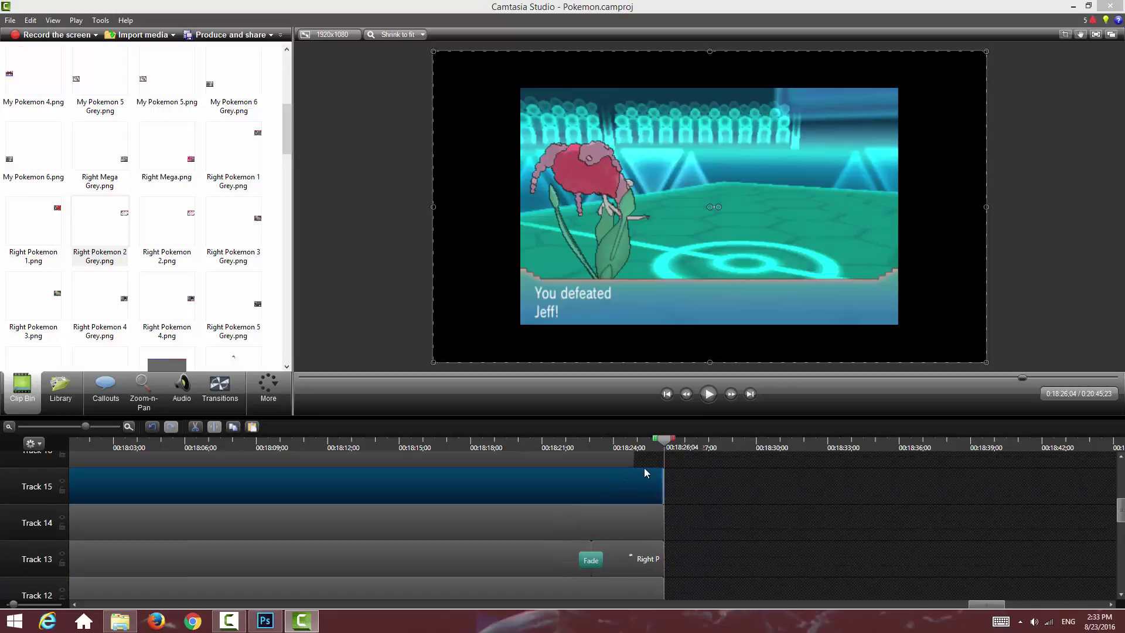
left_click_drag(634, 459, 664, 460)
Step: Extend the overlay clips on Tracks 17 through 21 so they end at 0:18:26;04
scroll(647, 495, "up", 3)
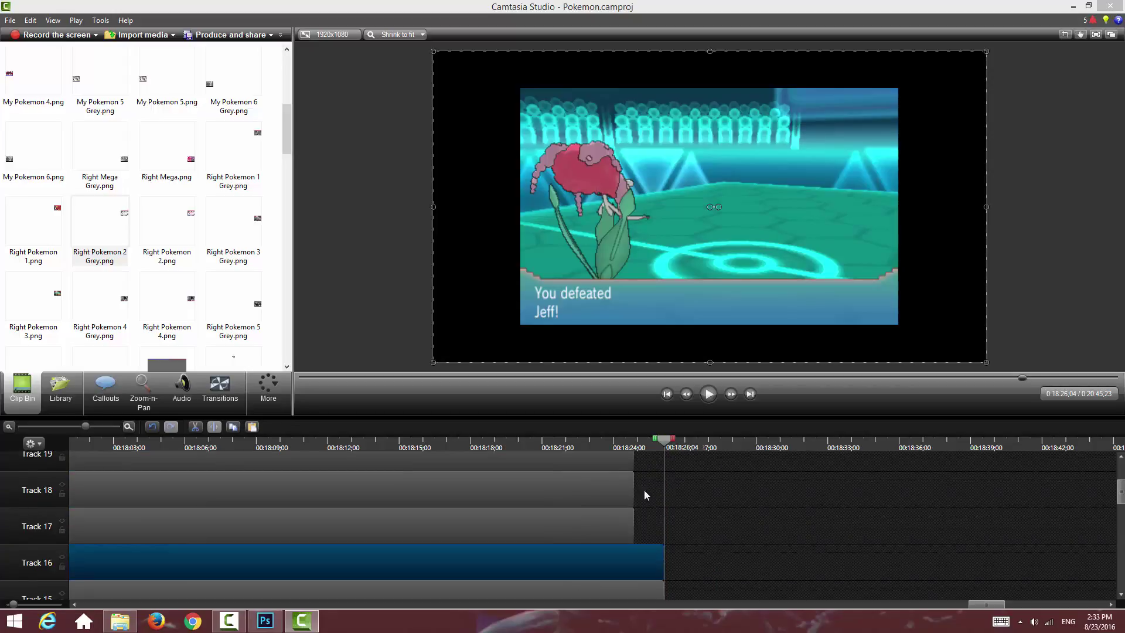
left_click_drag(633, 516, 656, 467)
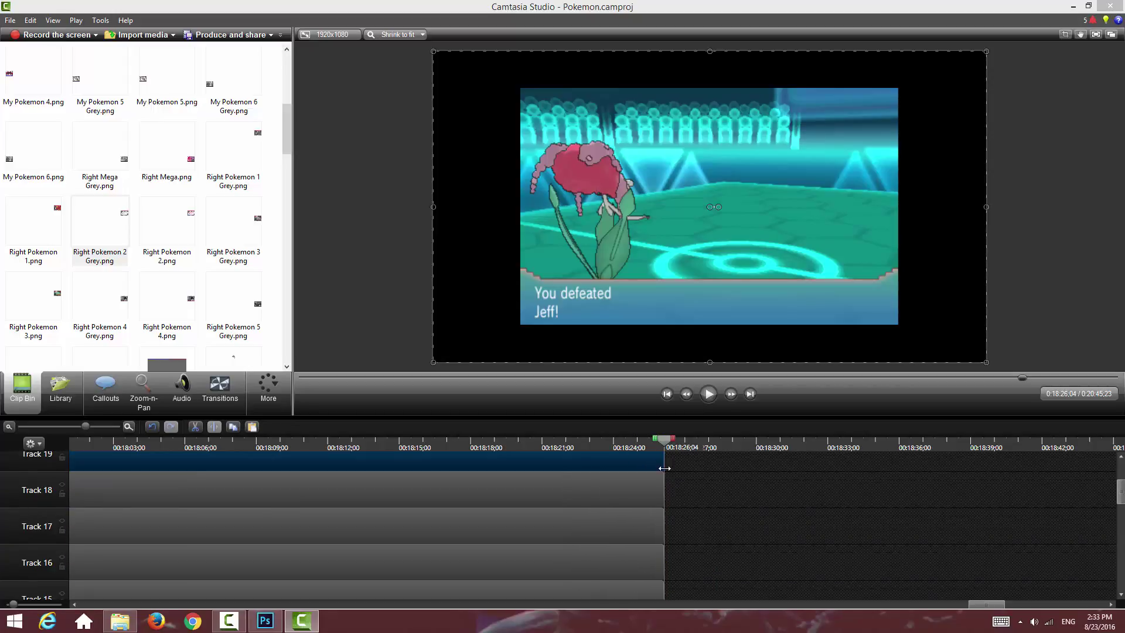
scroll(640, 507, "up", 3)
left_click_drag(634, 522, 664, 491)
left_click(679, 477)
Step: Extend the Track 6 clip to 0:18:26;04 and check the ends of the upper tracks
scroll(693, 493, "down", 10)
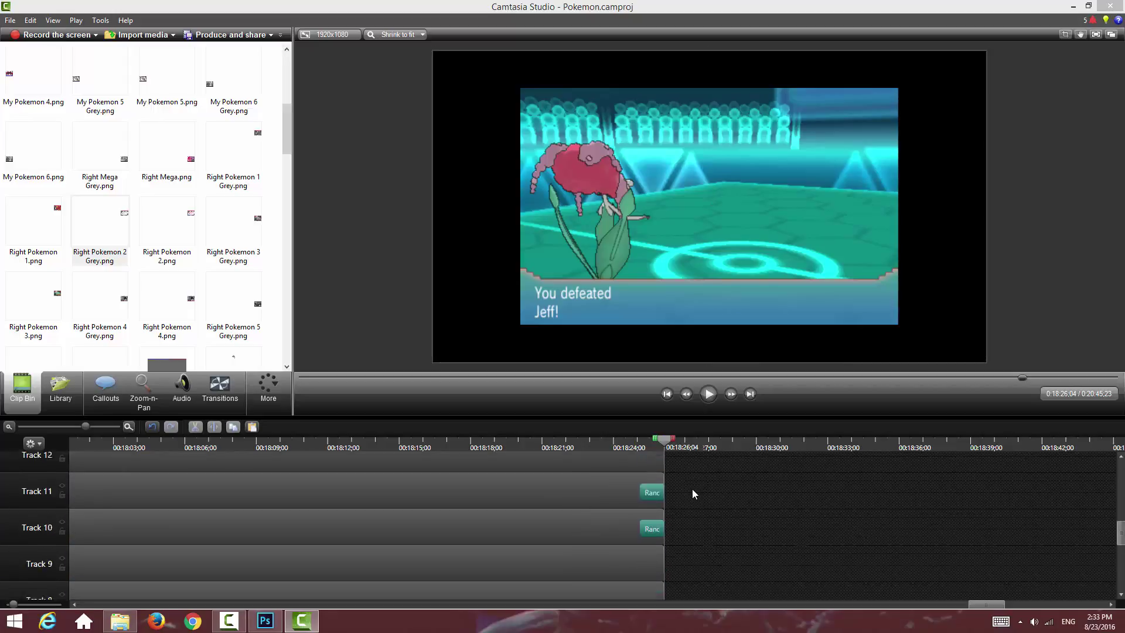
scroll(652, 472, "up", 2)
left_click(635, 522)
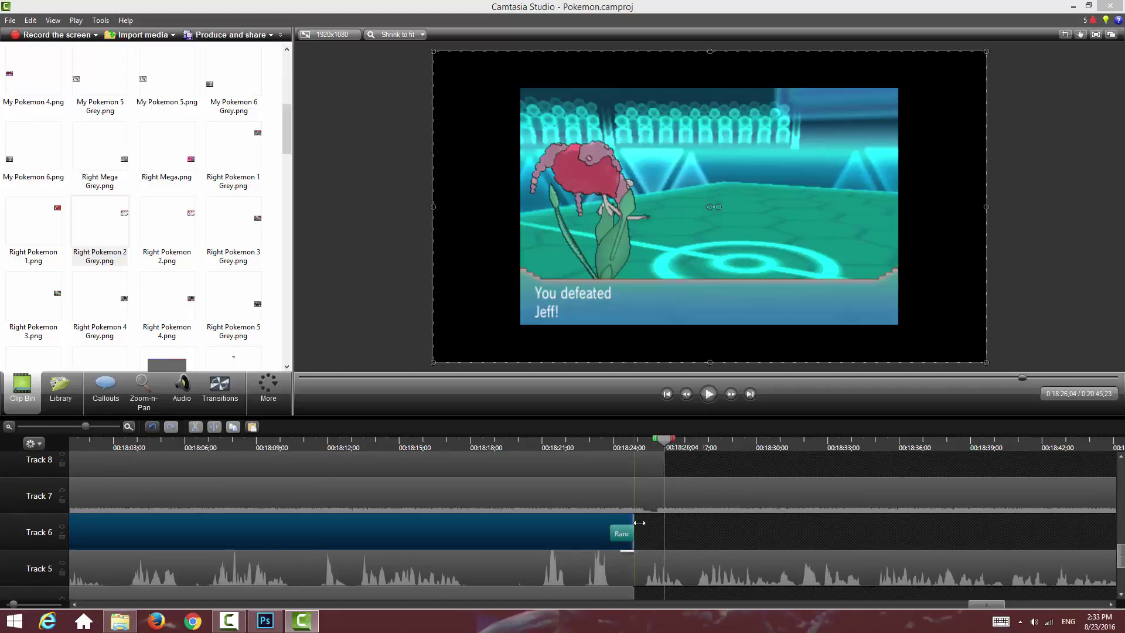
scroll(703, 530, "up", 10)
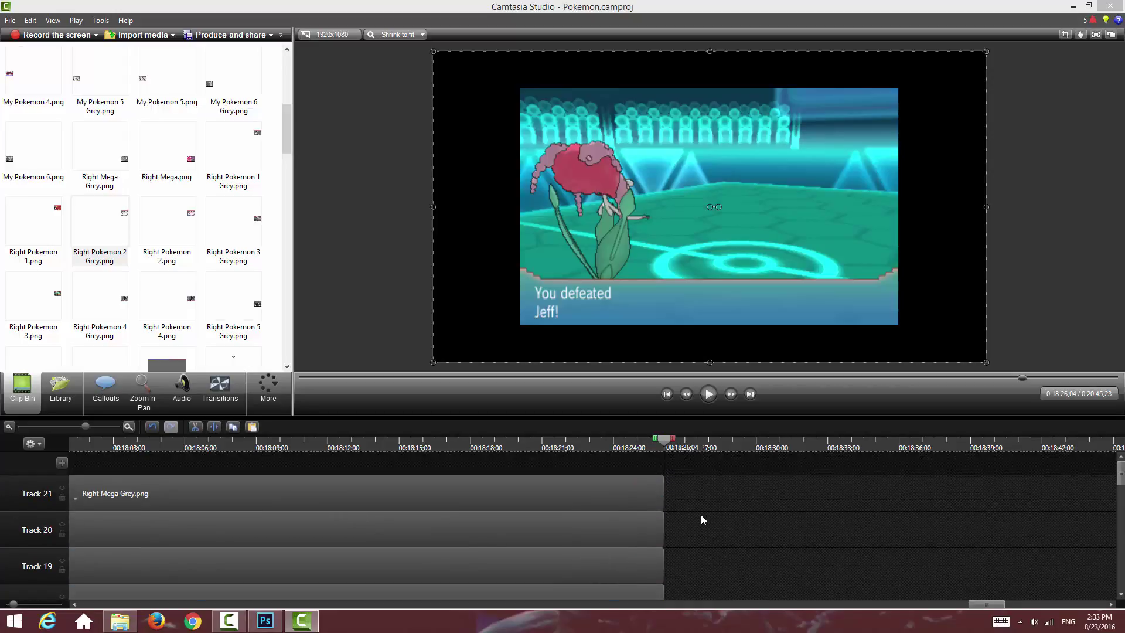
Step: Split the Track 7 music at 0:18:25;24 and delete the part after the cut
scroll(698, 531, "down", 9)
left_click(662, 514)
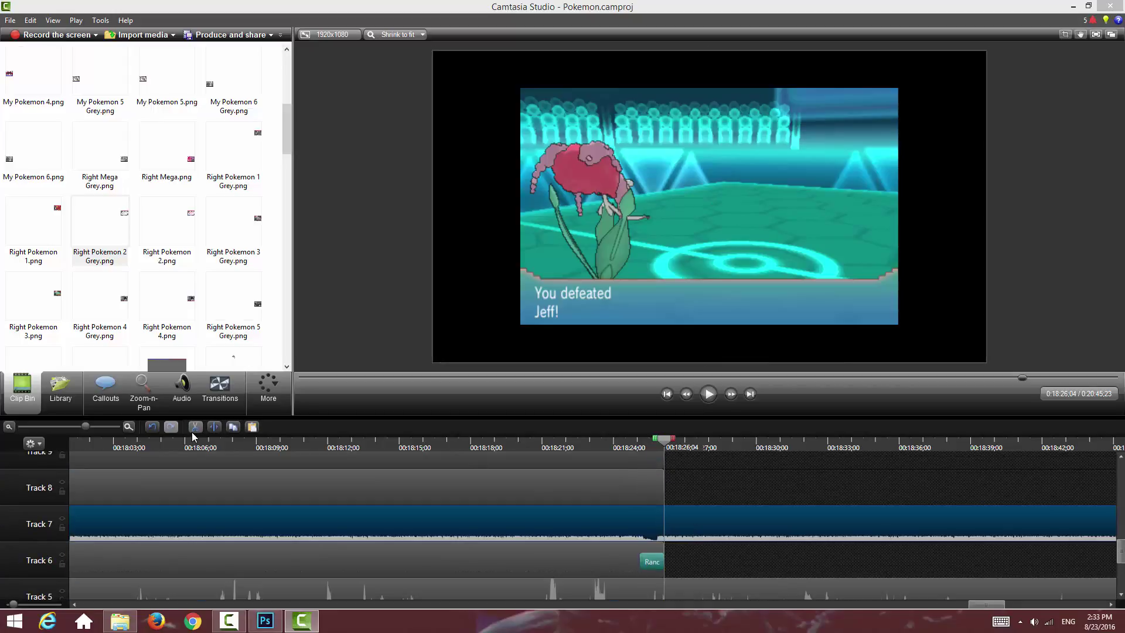
left_click_drag(669, 446, 658, 446)
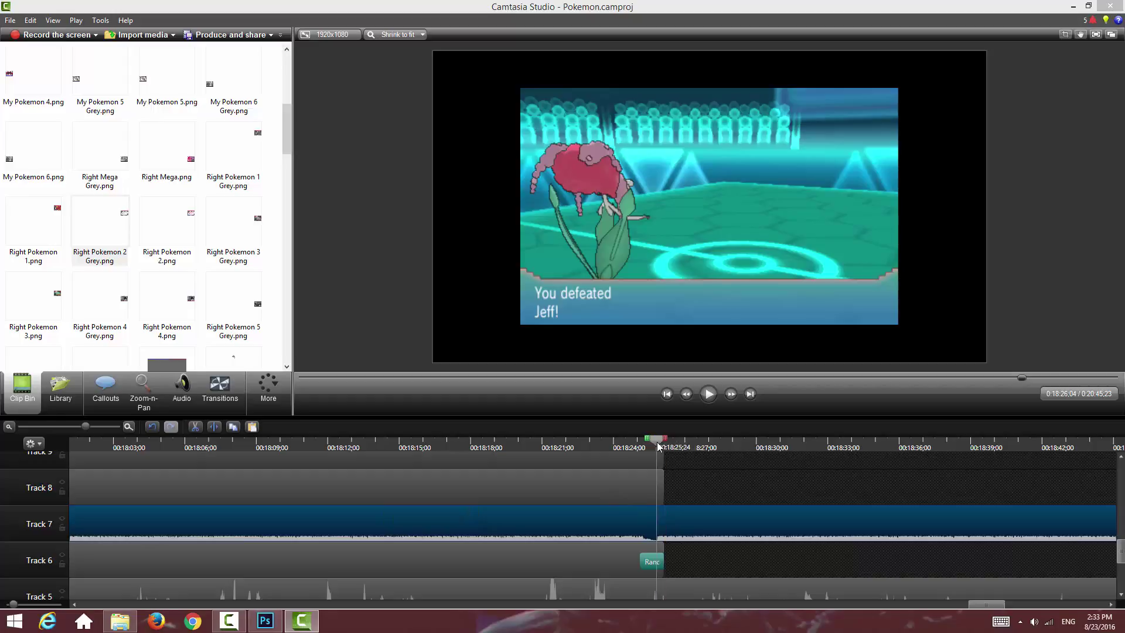
left_click(214, 429)
key("Delete")
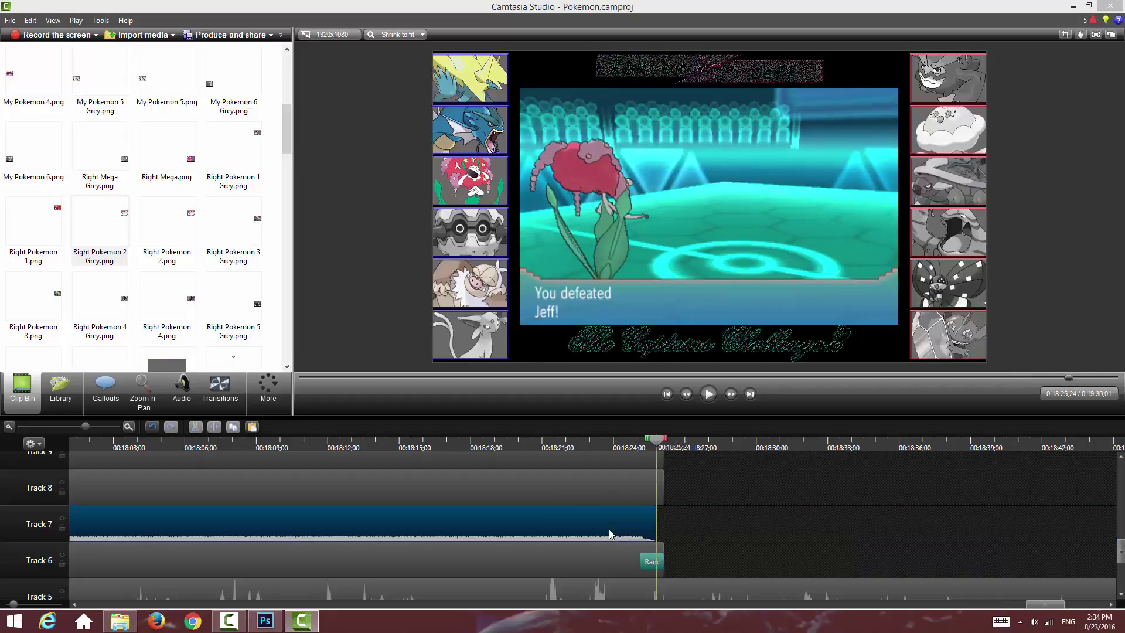
Step: Fade out the end of the Track 7 music and play back the result
left_click(183, 386)
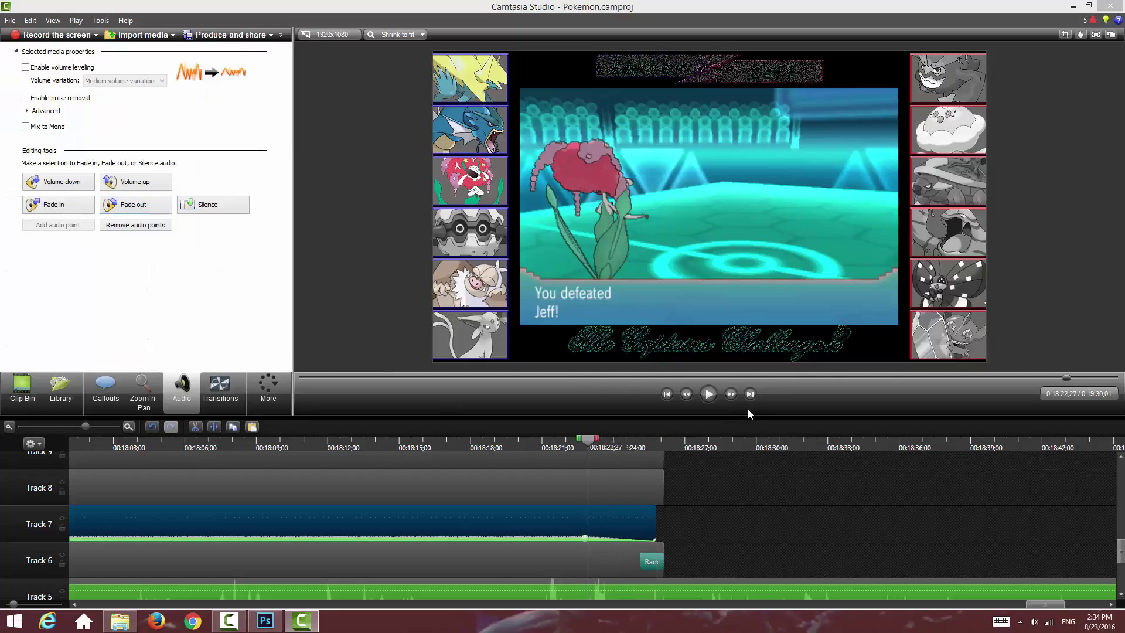
left_click(708, 393)
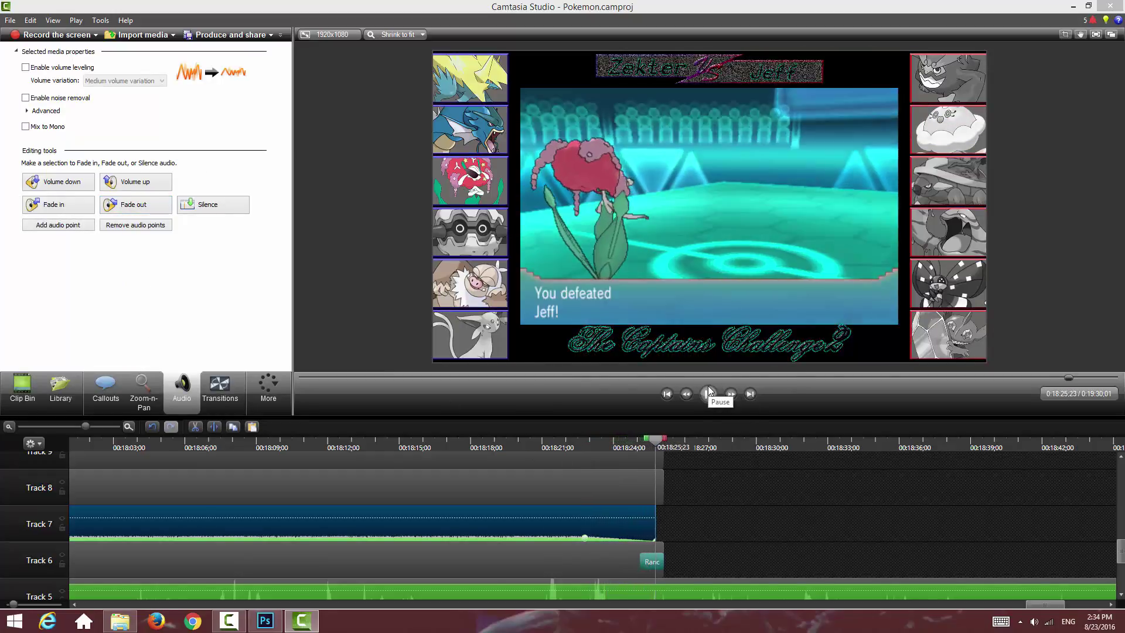
left_click(708, 391)
Step: Extend the background image on Track 1 past 0:18:26;18
left_click(714, 530)
scroll(713, 534, "down", 5)
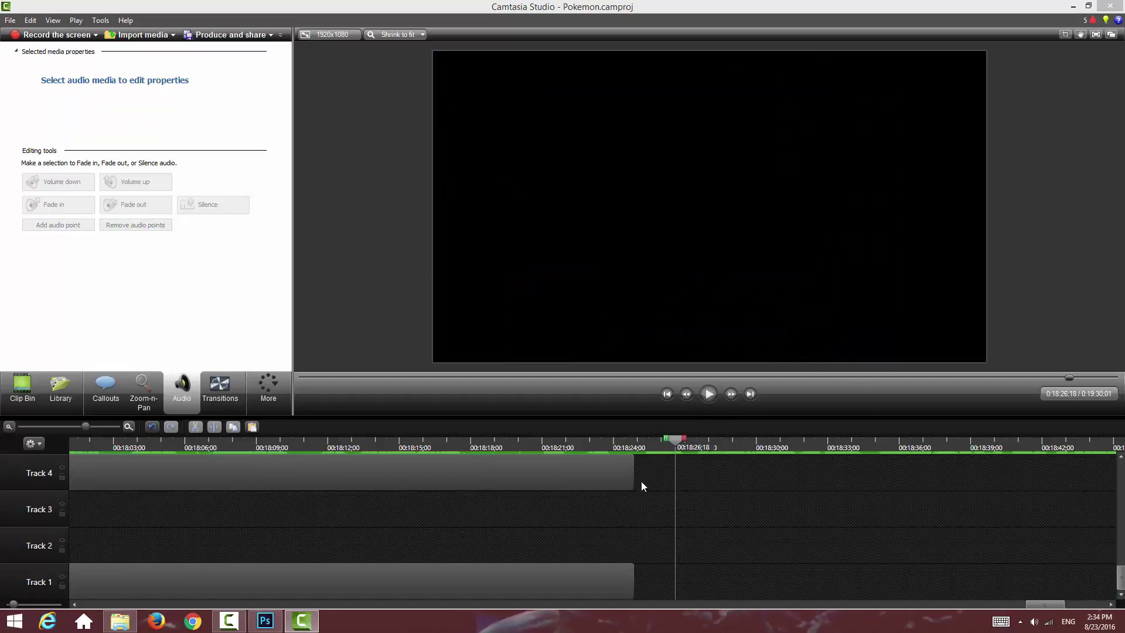
scroll(639, 498, "up", 2)
scroll(639, 567, "down", 1)
left_click(628, 567)
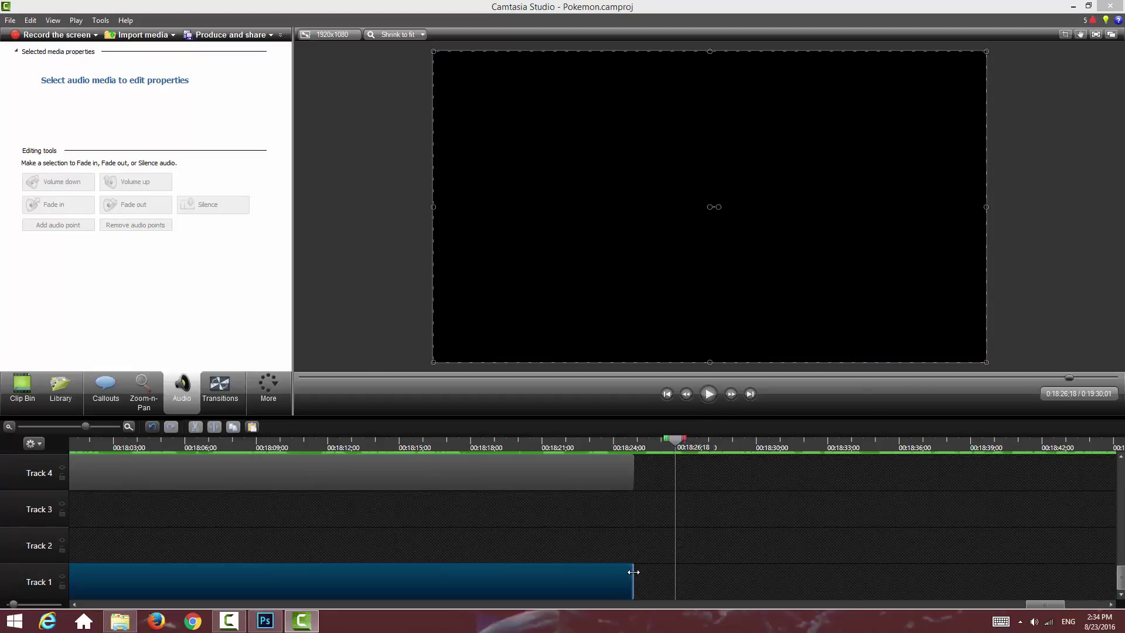
scroll(791, 566, "up", 2)
scroll(791, 566, "up", 1)
scroll(791, 566, "down", 1)
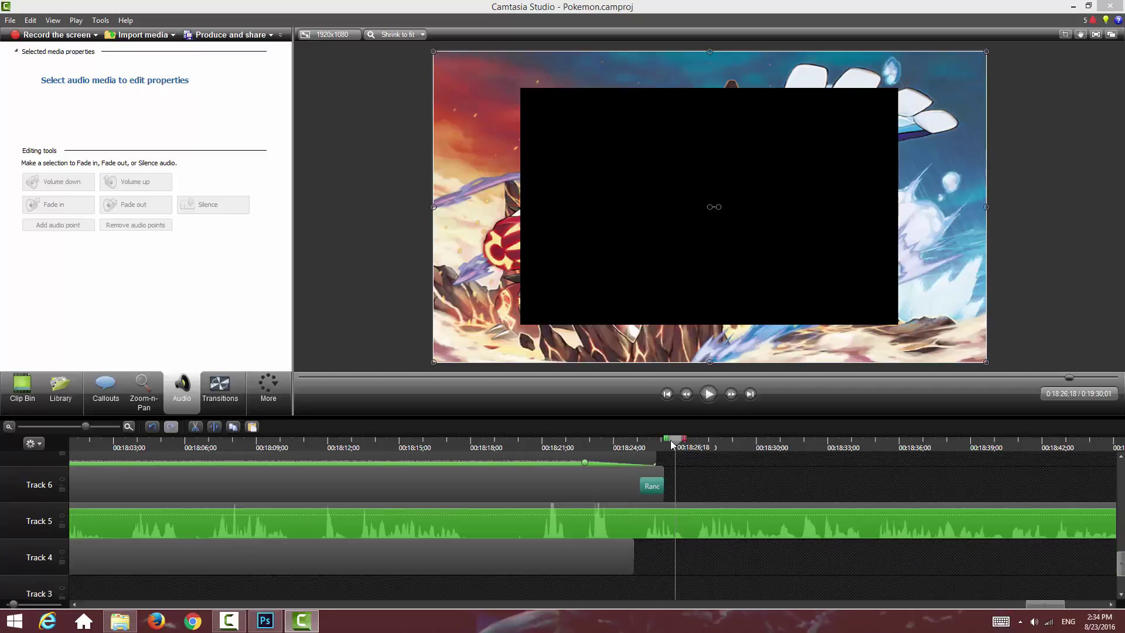
Step: Split the Track 5 clip at 0:18:26;04 and move the part after the cut up to Track 6
left_click_drag(674, 441, 667, 444)
left_click(672, 530)
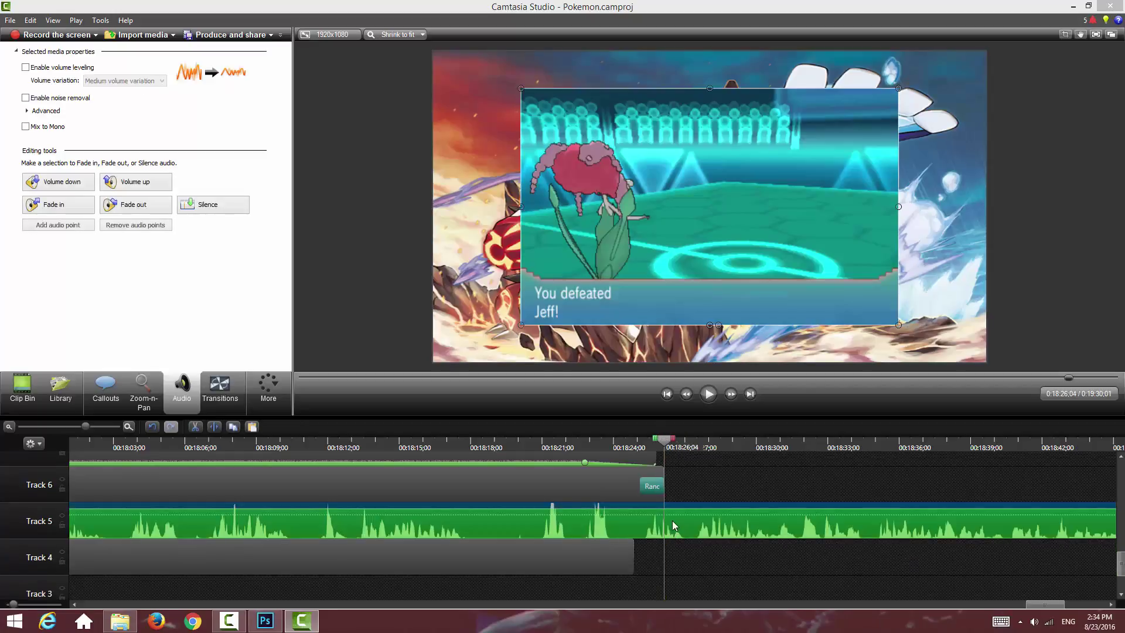
scroll(625, 498, "up", 5)
scroll(625, 498, "down", 5)
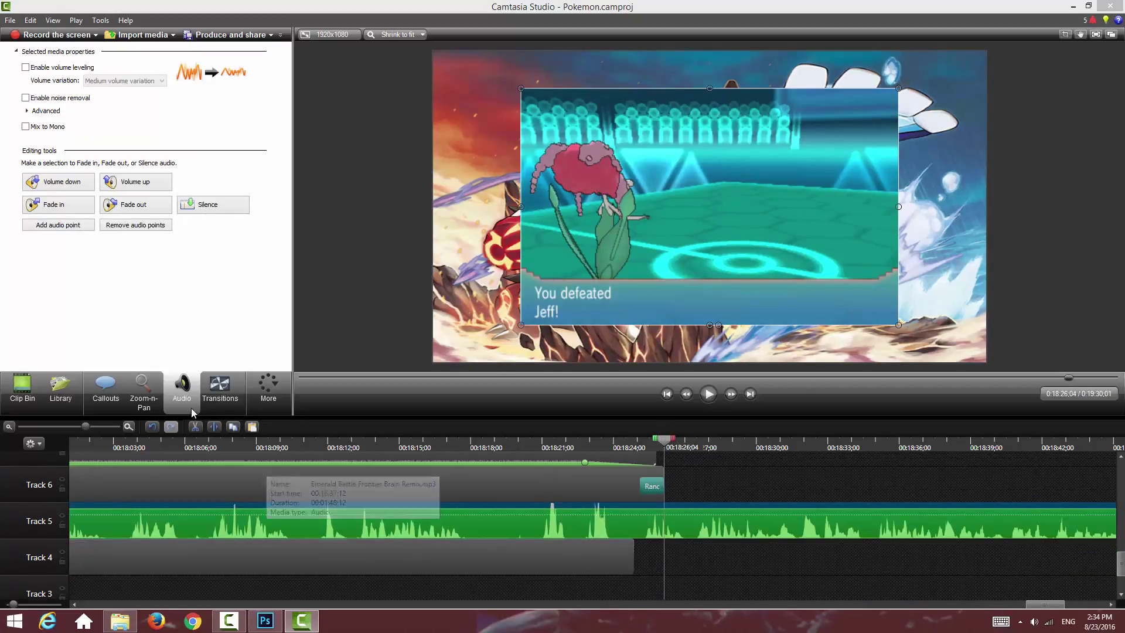
left_click(214, 426)
left_click_drag(716, 527, 715, 490)
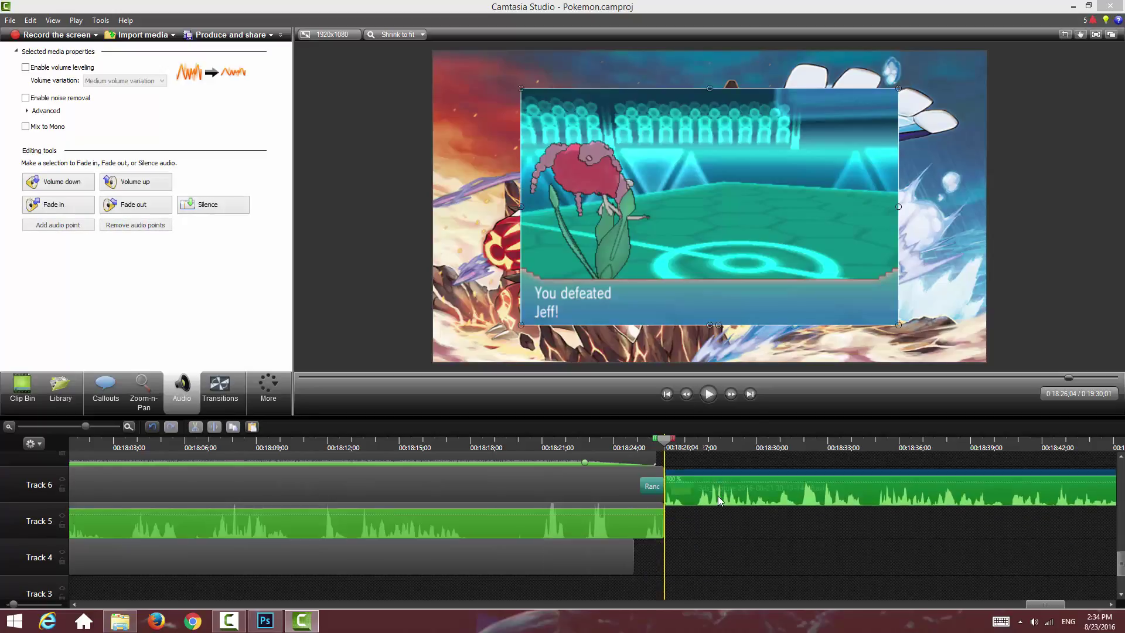
Step: Switch to Photoshop and change the win count on the Captains Challenge 2 Ending Card to 31
left_click(303, 620)
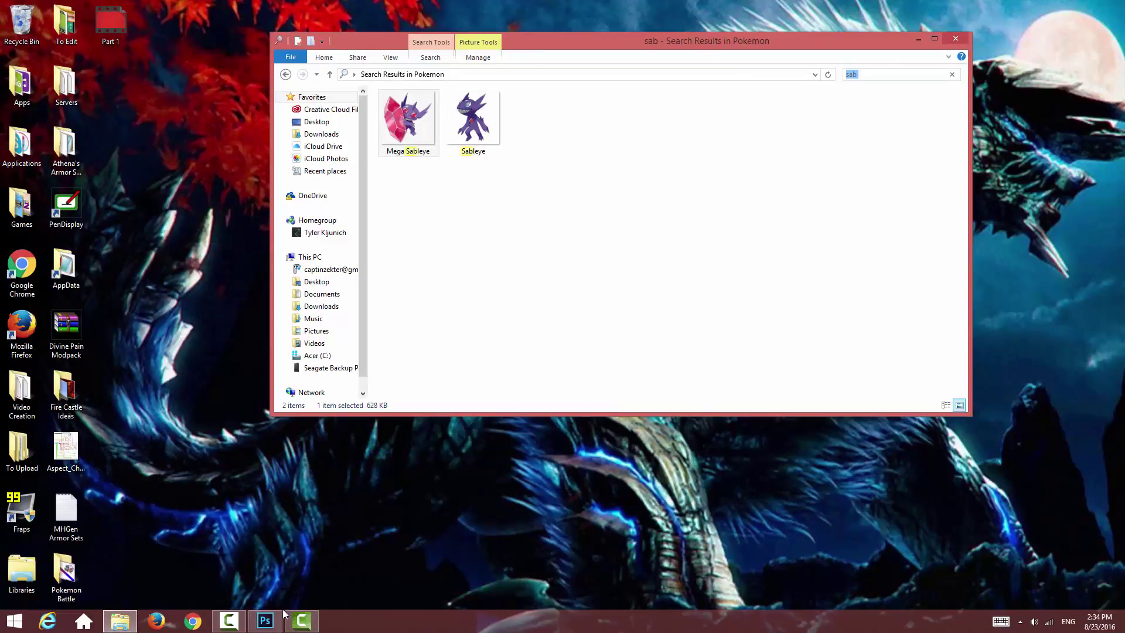
left_click(279, 619)
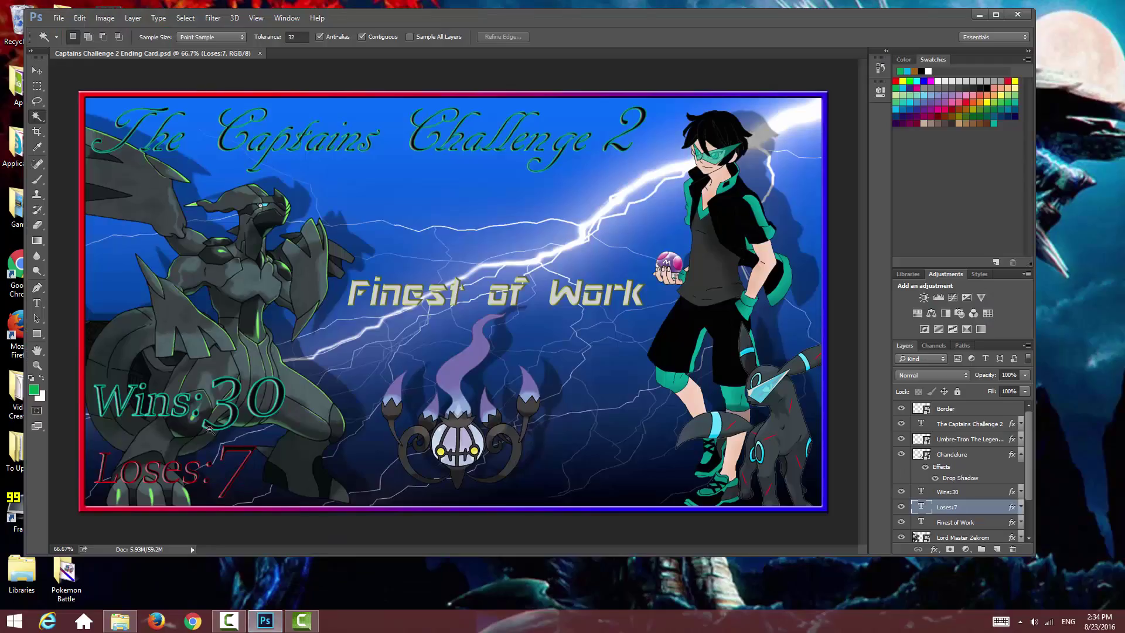
left_click(38, 308)
left_click_drag(481, 15, 602, 20)
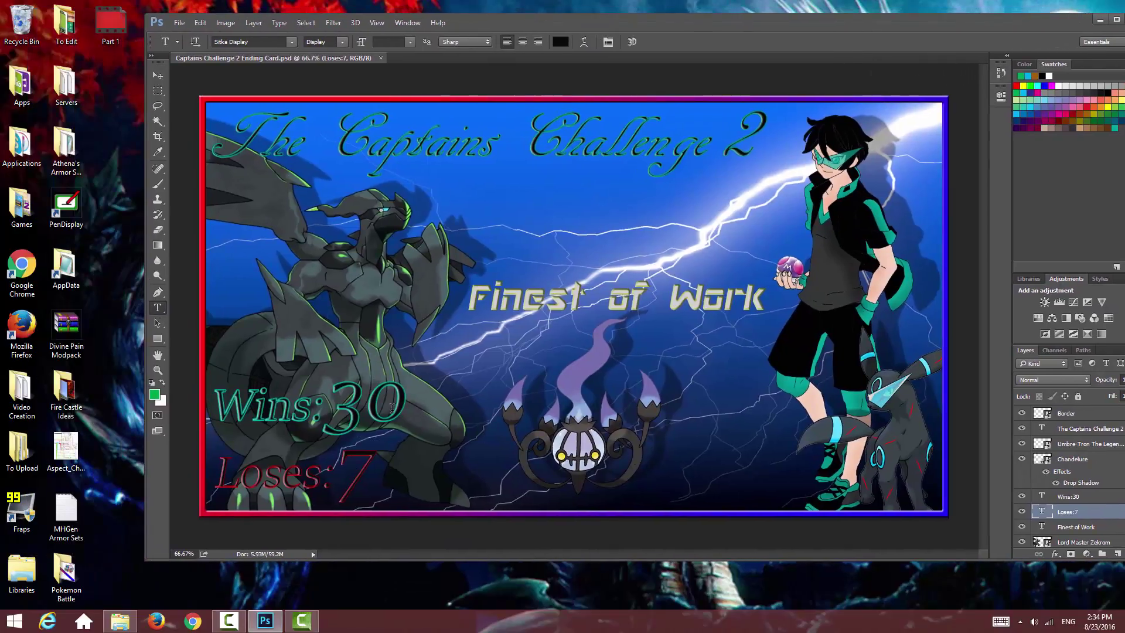
left_click_drag(392, 408, 369, 401)
type("1")
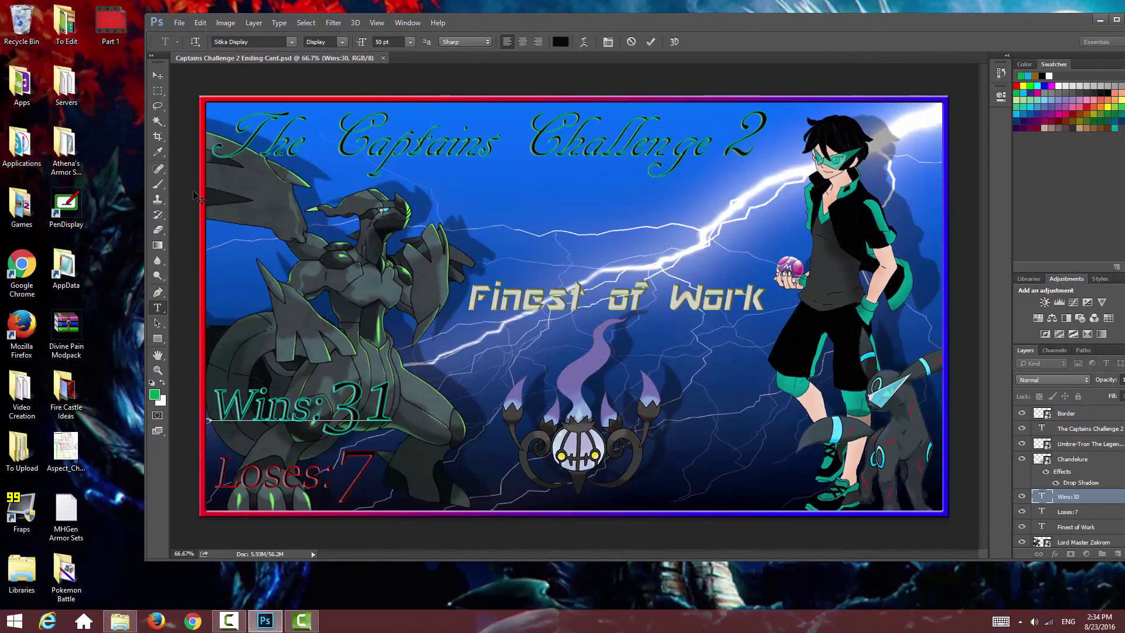
left_click(159, 75)
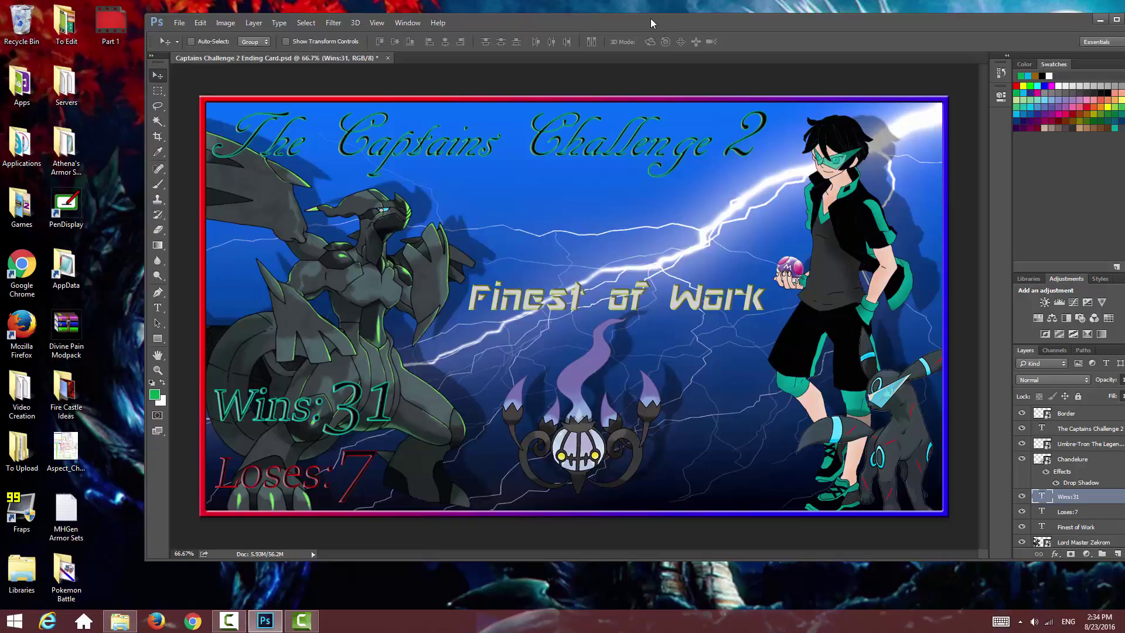
left_click_drag(650, 19, 603, 19)
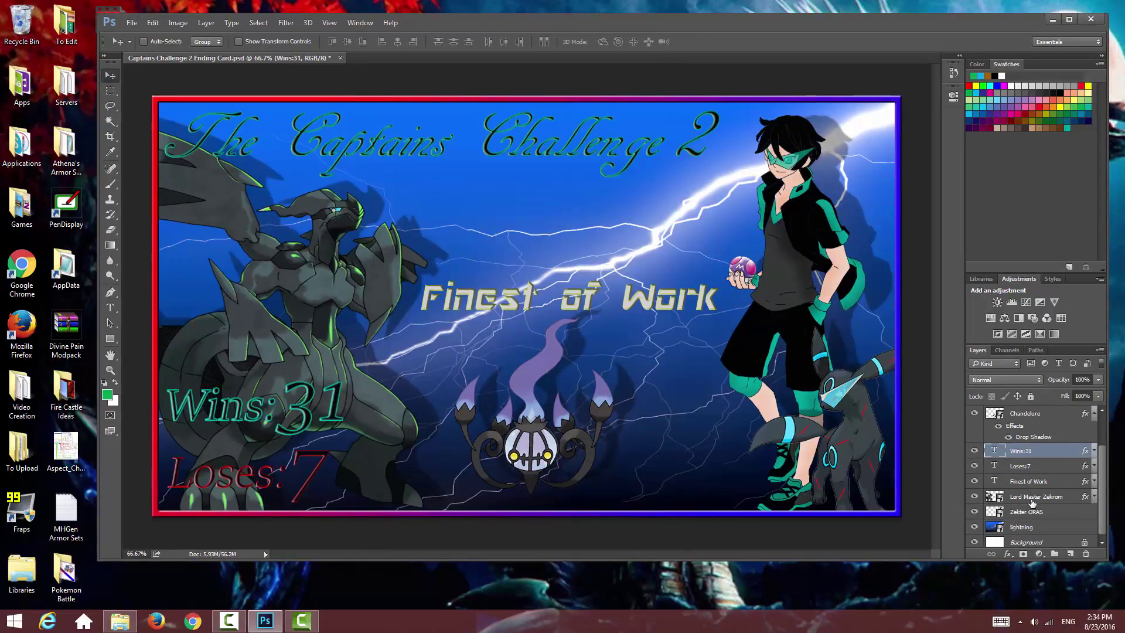
Step: Replace the Chandelure layer with the Florges Don't Care image, found by searching the Pokemon folder for "flor"
left_click(1026, 460)
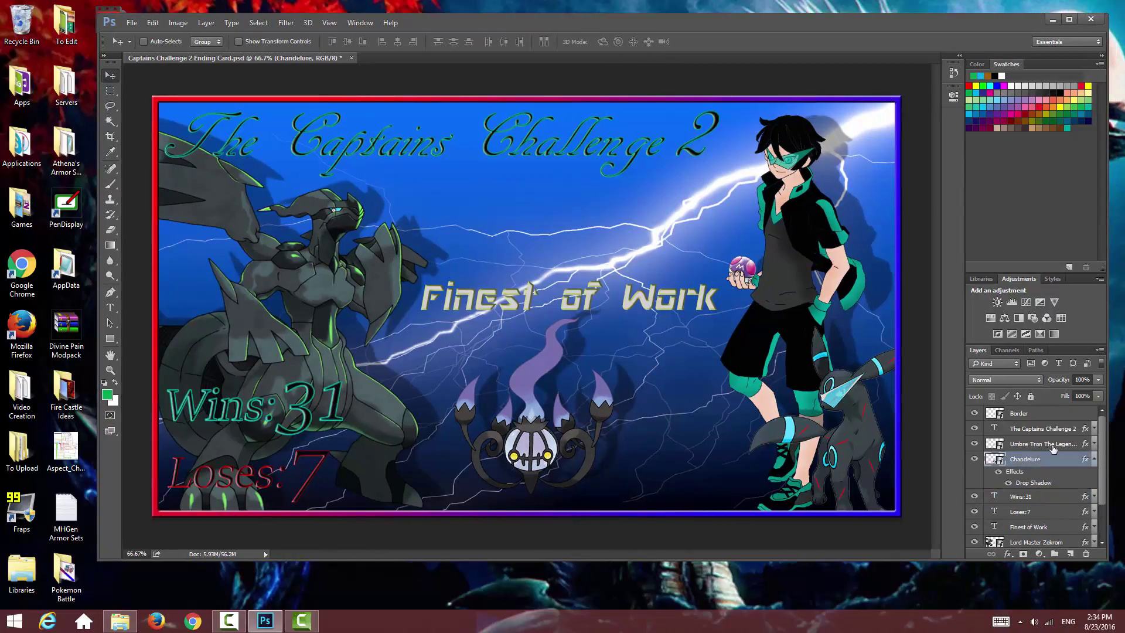
key("Delete")
left_click(132, 618)
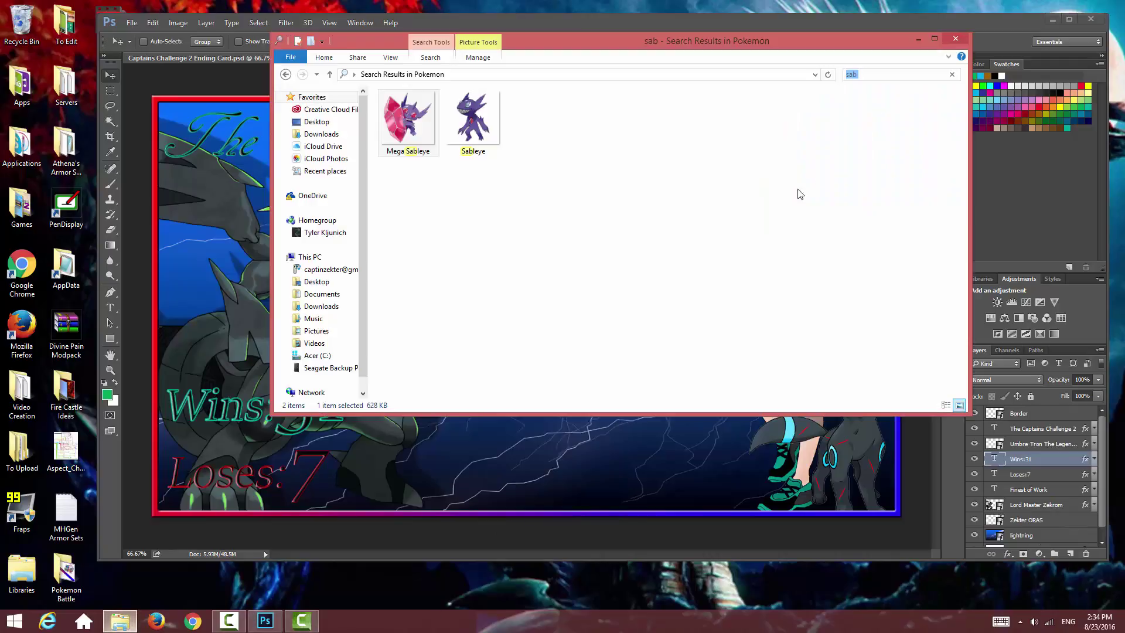
type("flor")
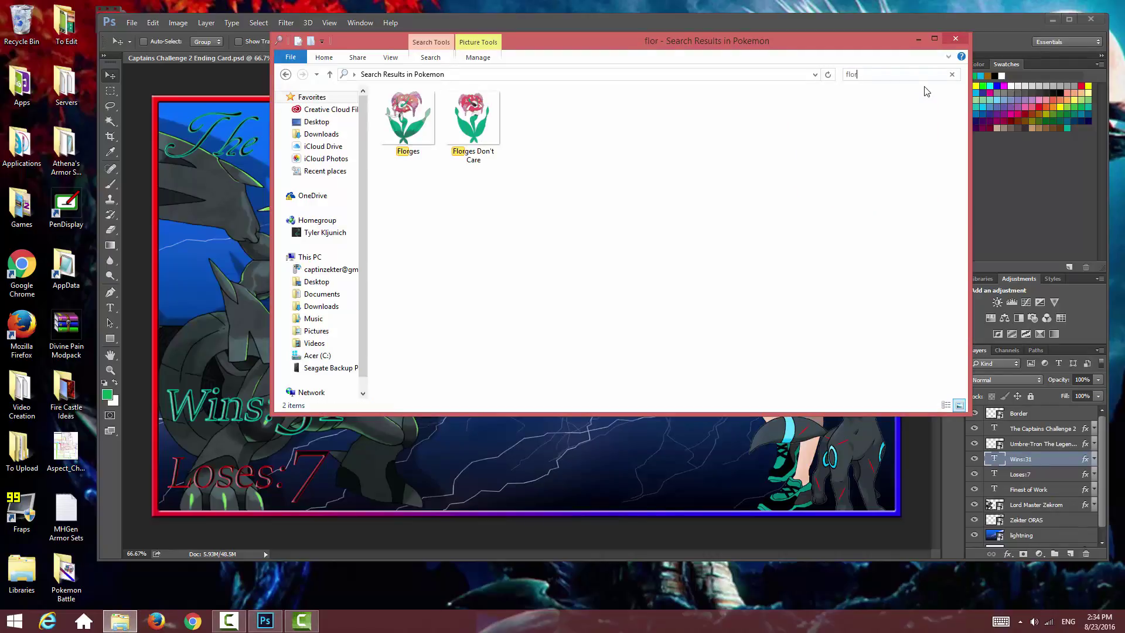
left_click_drag(461, 153, 252, 176)
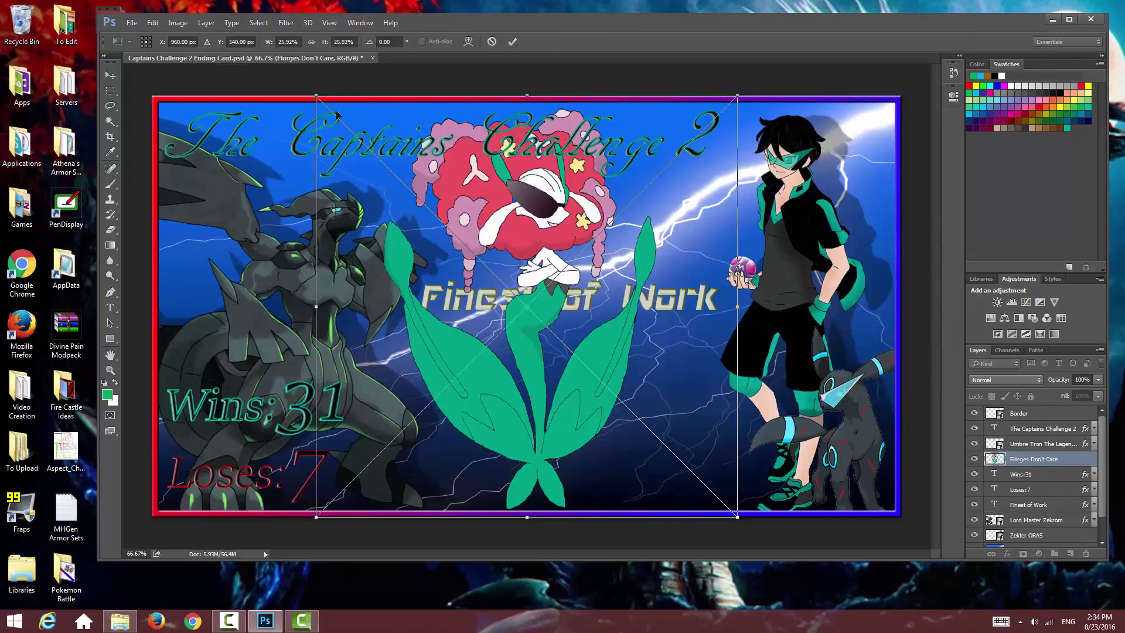
Step: Scale the Florges image to about 12.98%, position it below the Finest of Work text, and place it
left_click_drag(316, 94, 527, 307)
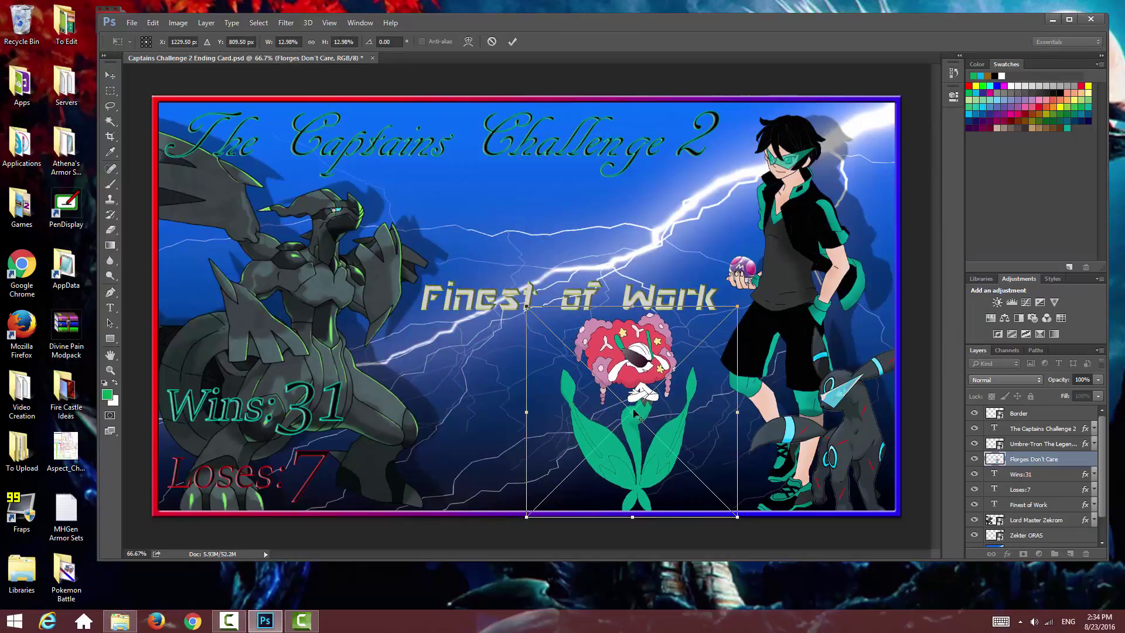
left_click_drag(634, 412, 560, 416)
right_click(573, 383)
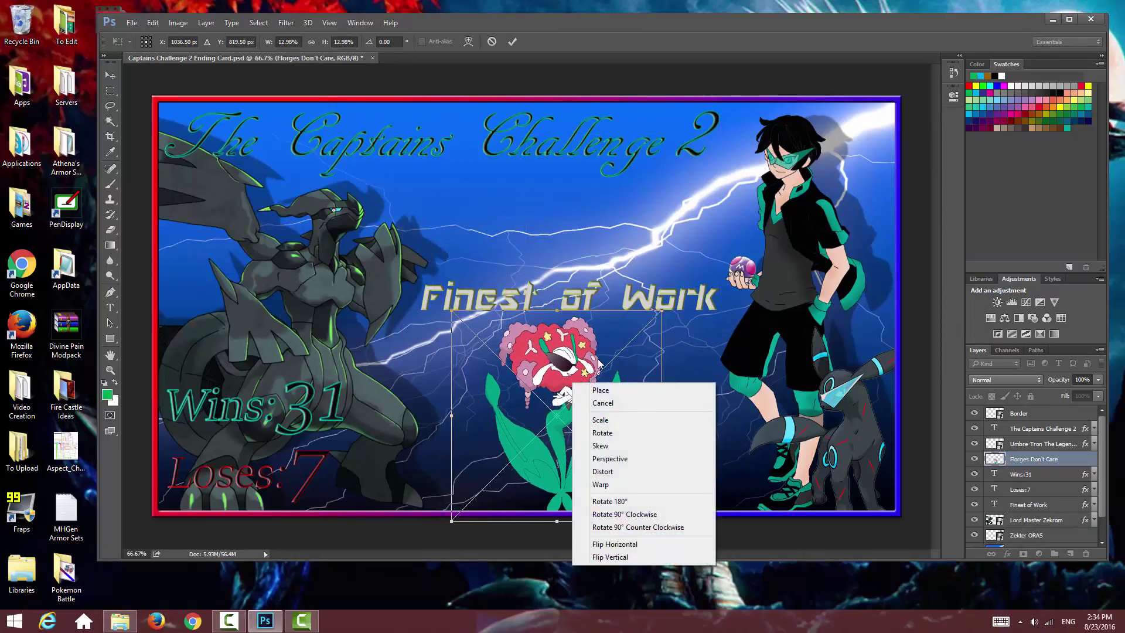
left_click(603, 391)
Step: Add a drop shadow to the Florges Don't Care layer and increase the shadow's distance
right_click(1033, 464)
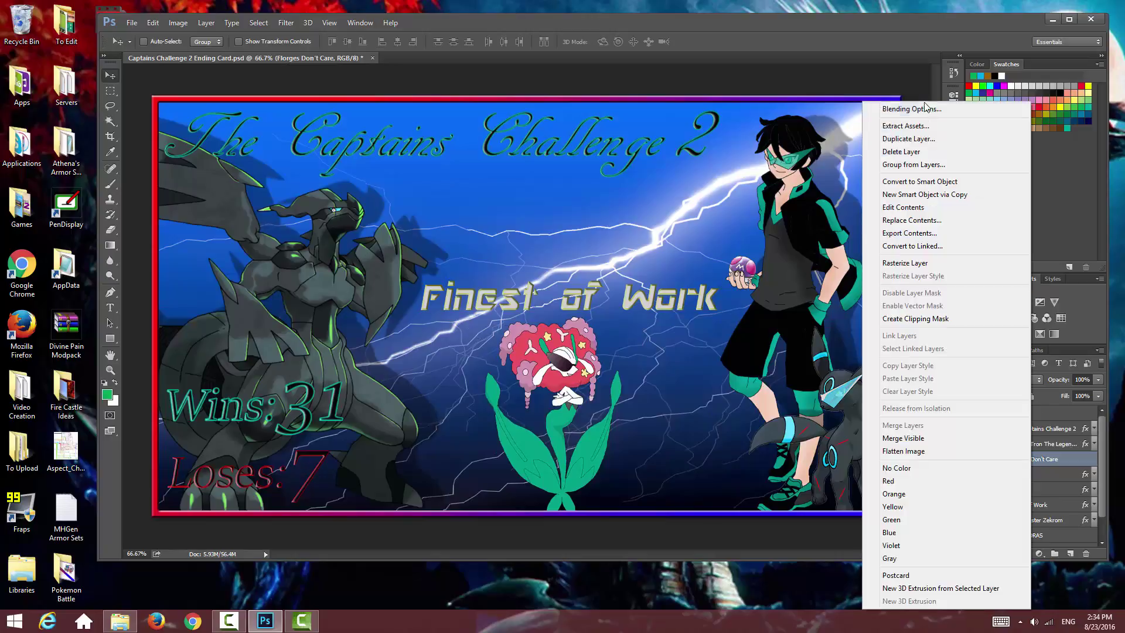
left_click(897, 109)
left_click(428, 326)
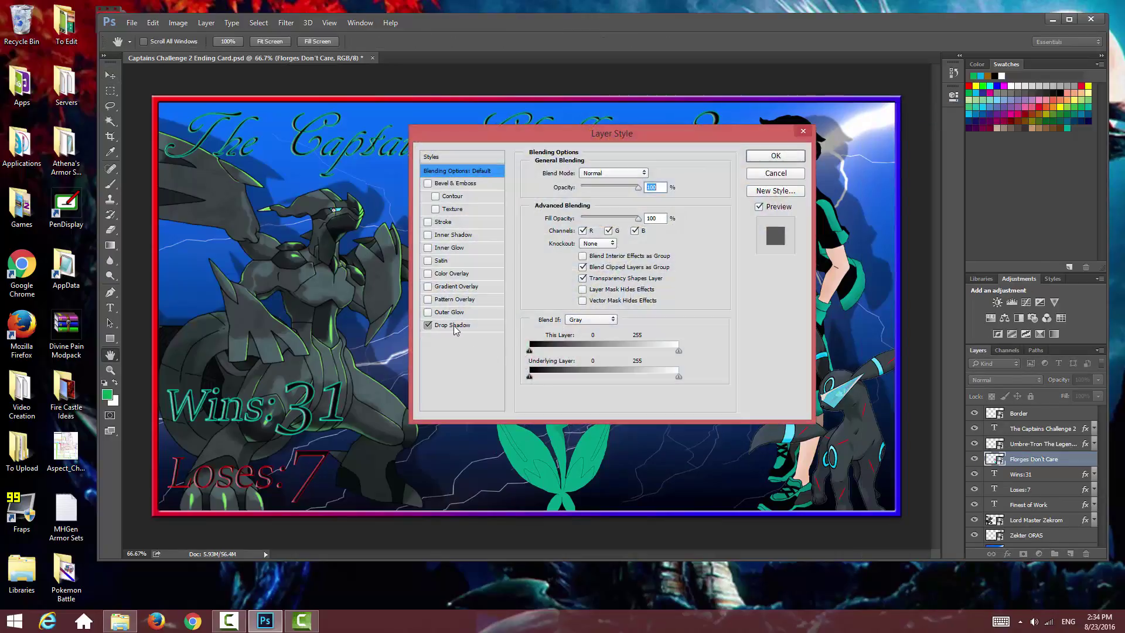
left_click(452, 325)
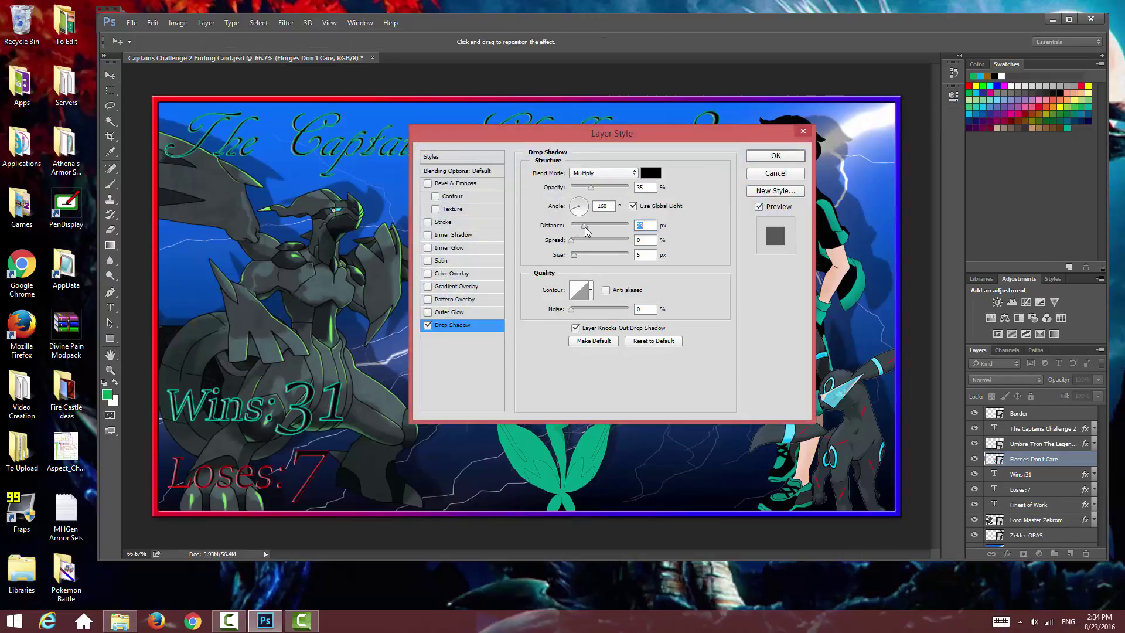
left_click(595, 228)
left_click_drag(651, 139, 321, 102)
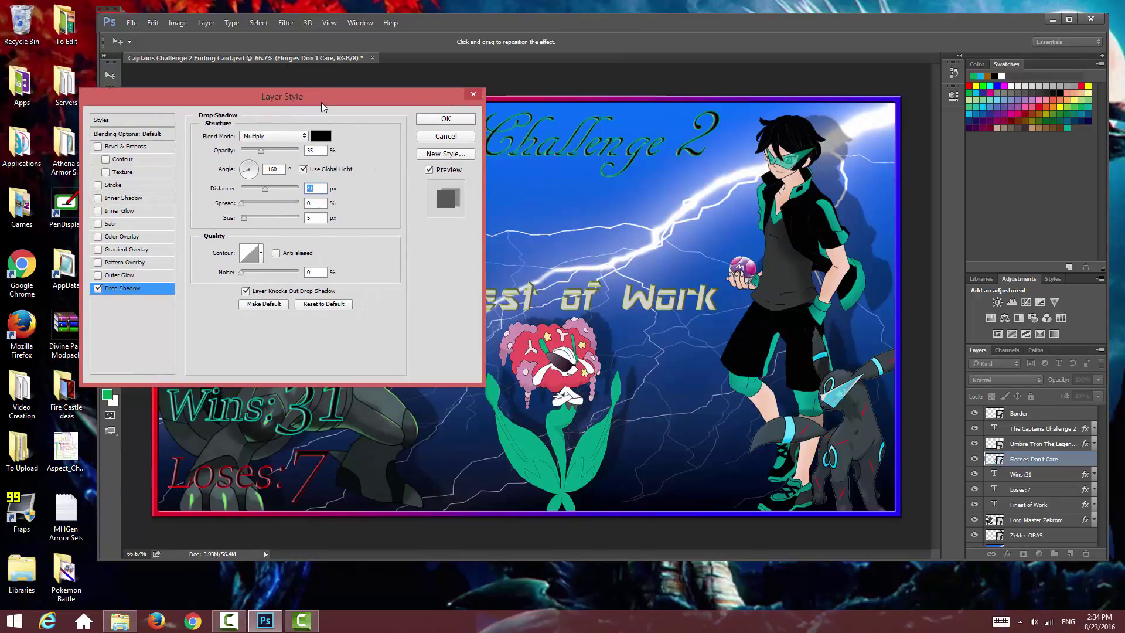
left_click(446, 119)
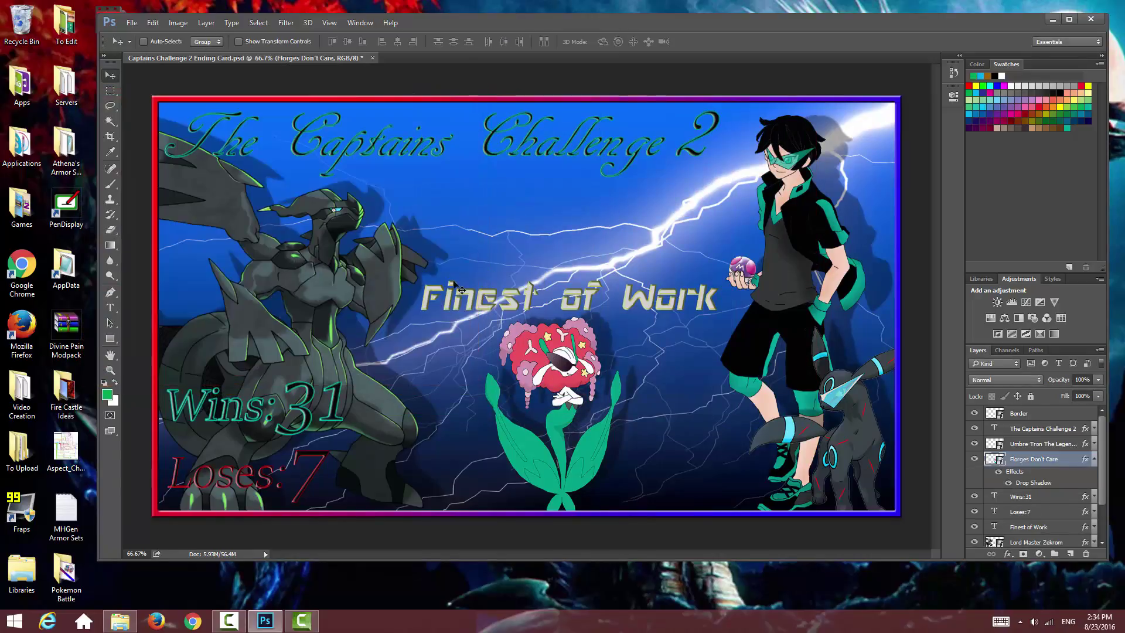
Step: Save a JPEG copy named Captains Challenge 2 Ending Card to the Desktop, accepting the default JPEG options
left_click(132, 23)
left_click(154, 152)
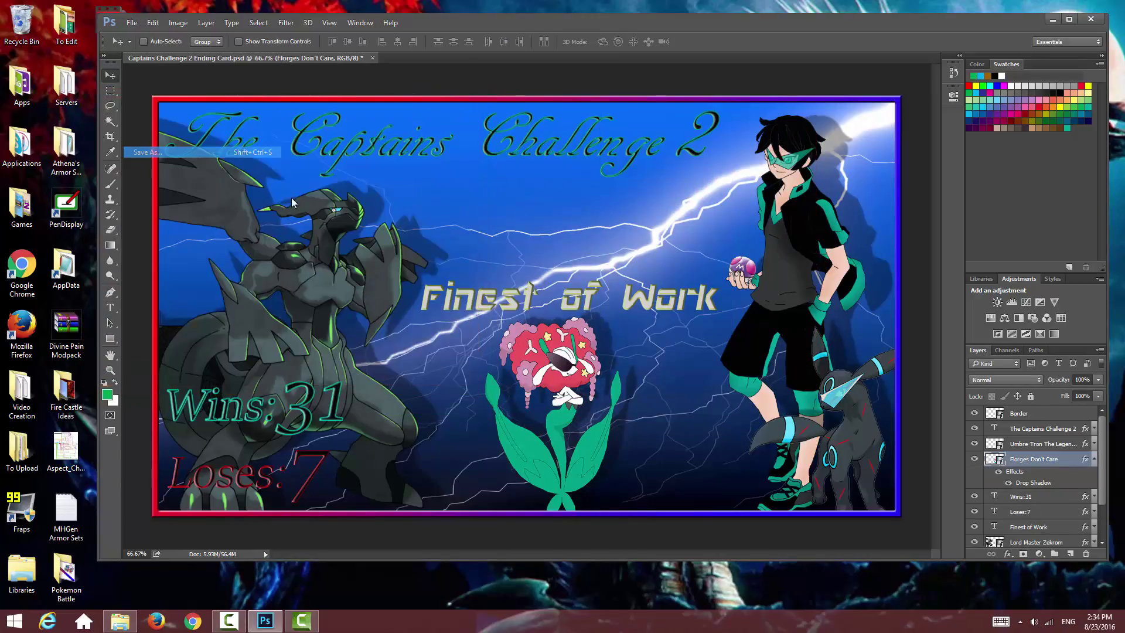
left_click(279, 285)
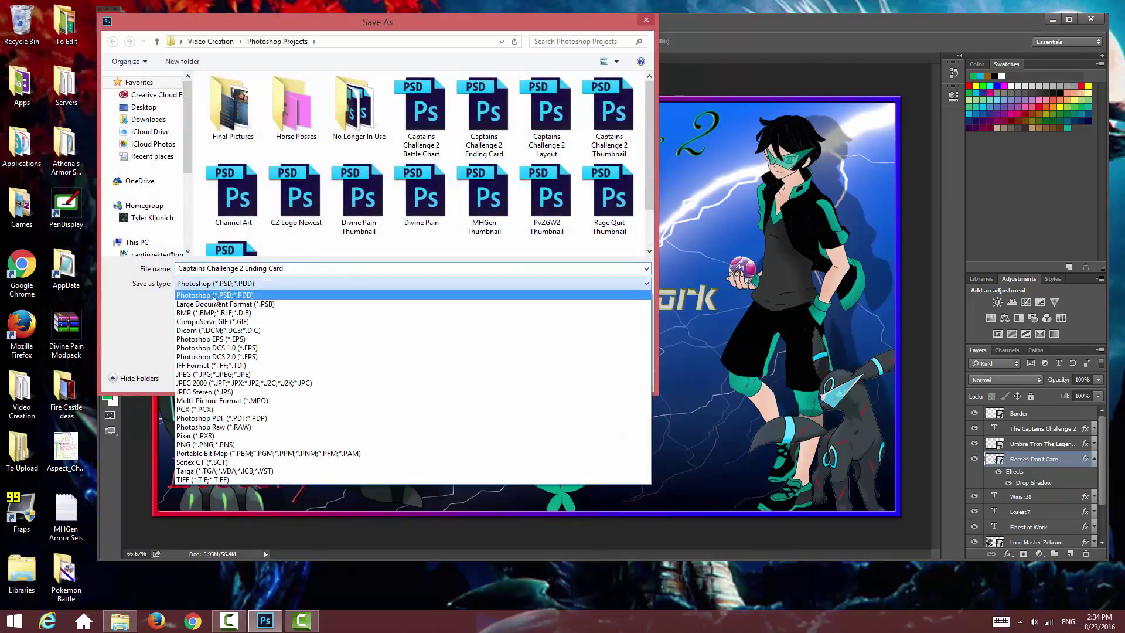
left_click(194, 375)
left_click(140, 109)
left_click(560, 377)
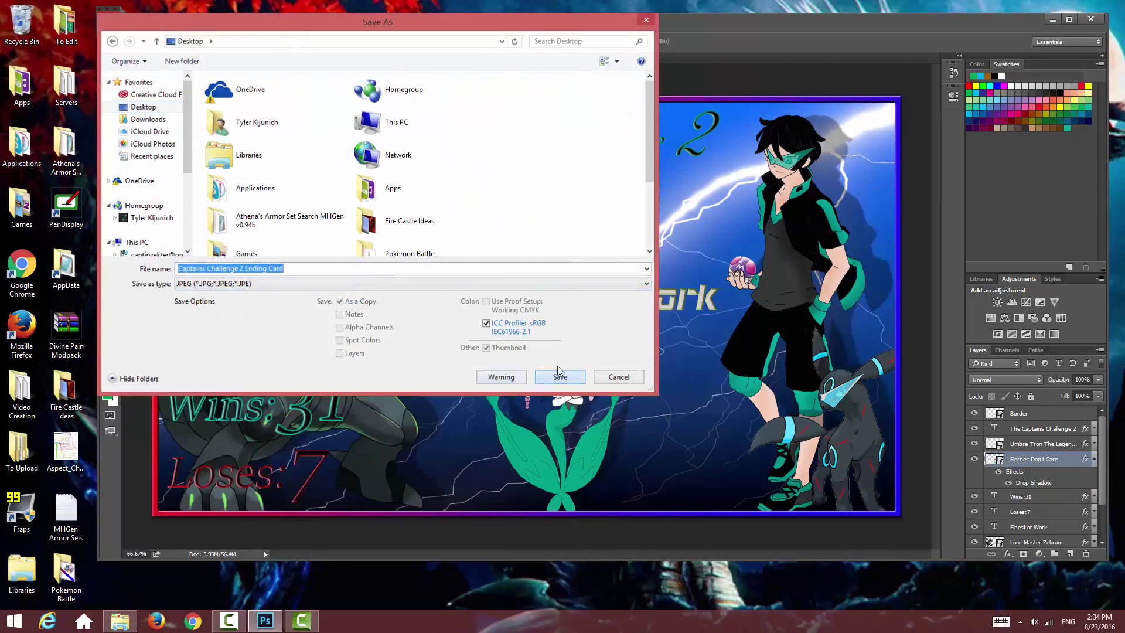
left_click(632, 169)
Step: Save the layered ending card project and close Photoshop
left_click(132, 22)
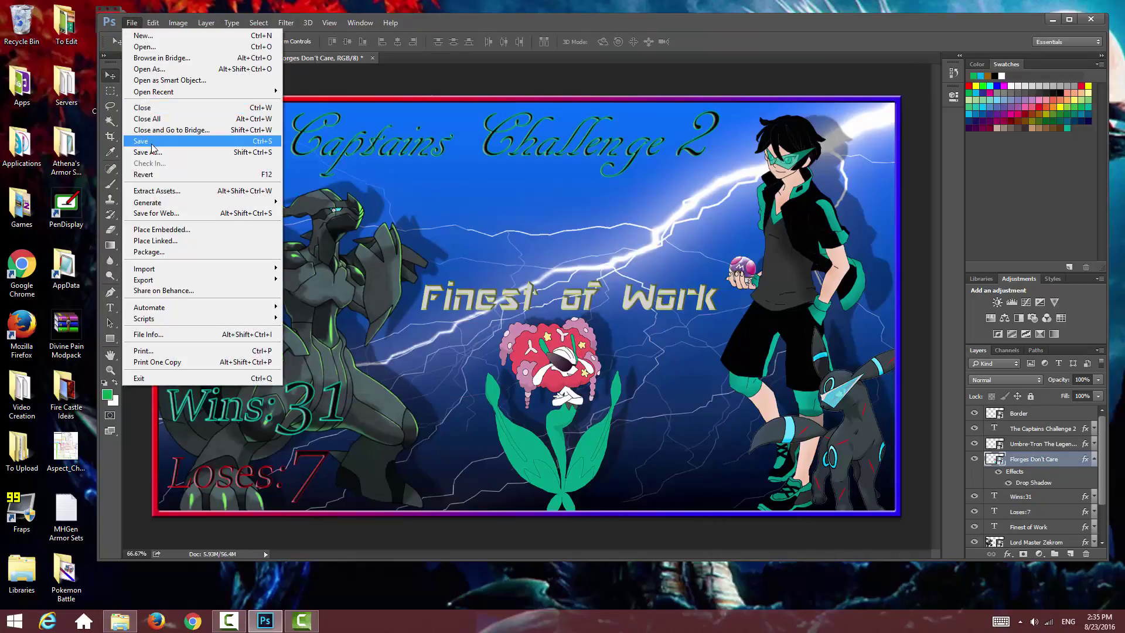
left_click(147, 141)
left_click(1090, 18)
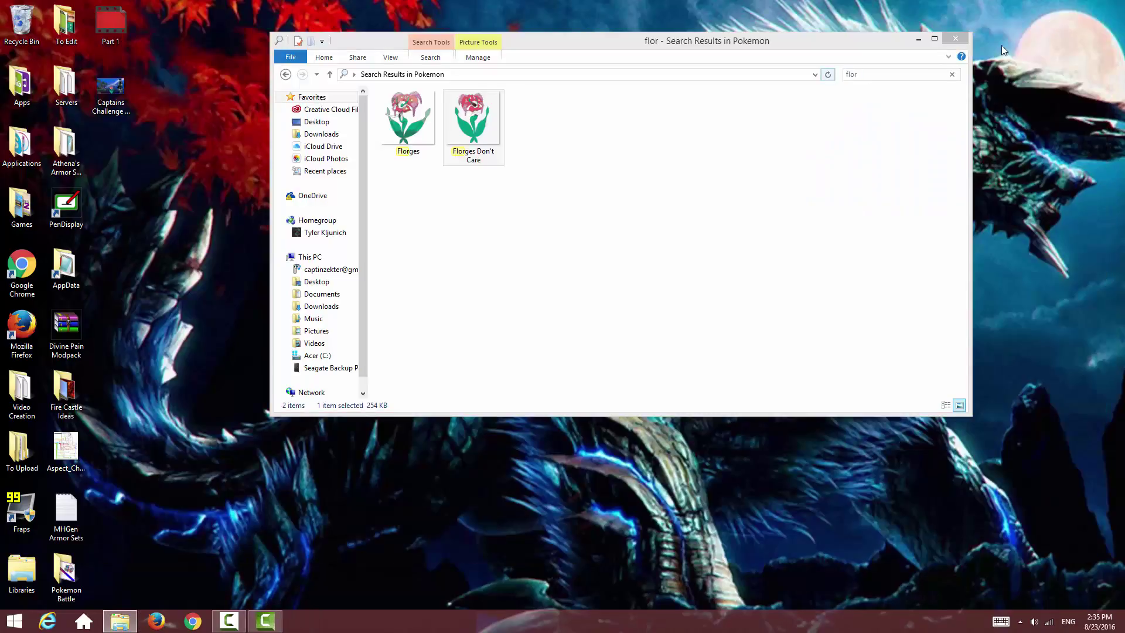
Step: Move the exported ending card JPG from the desktop into the Pokemon Battle folder and import it into the Camtasia project
left_click(955, 38)
left_click_drag(115, 86, 73, 577)
left_click(264, 619)
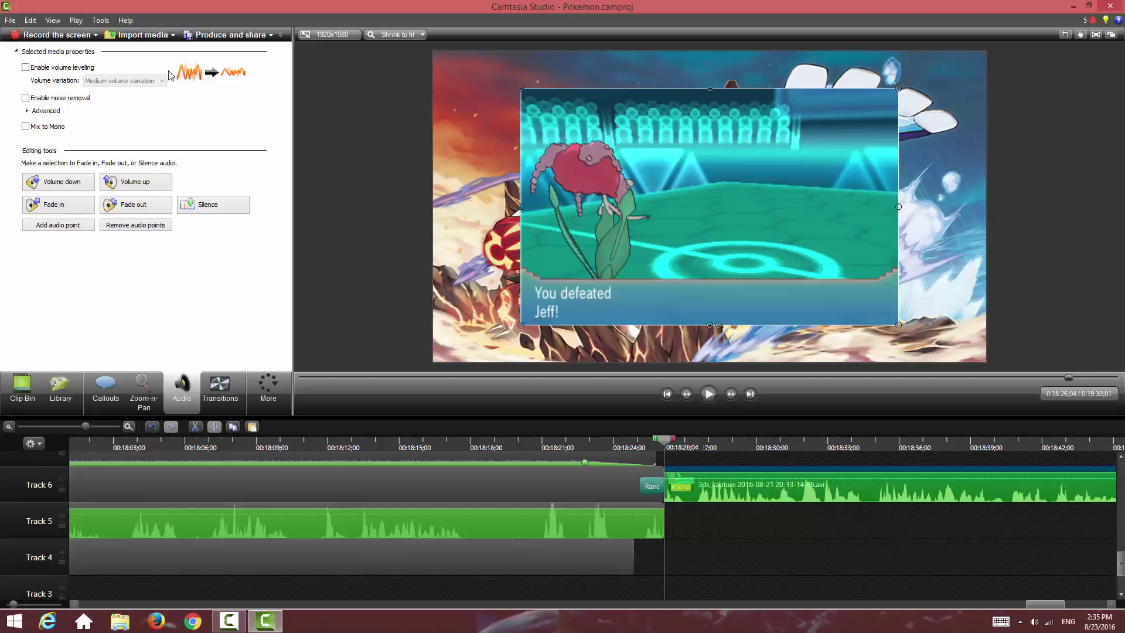
left_click(157, 37)
double_click(571, 241)
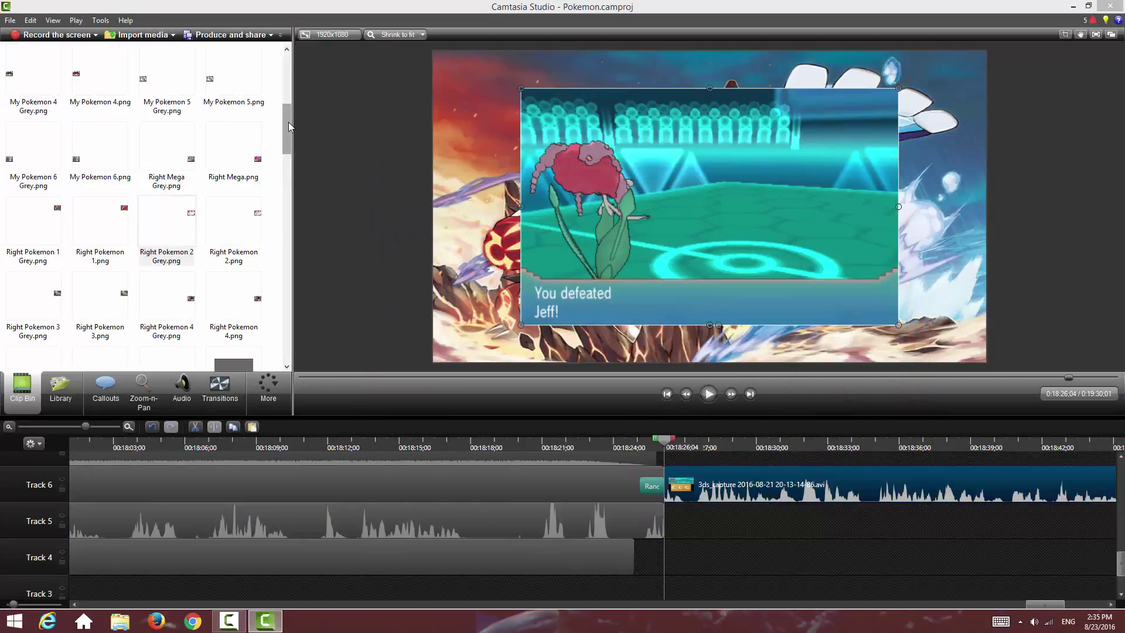
Step: Place the ending card image on the timeline at 0:18:26;04 and raise it to Track 22 above the other media
left_click_drag(289, 126, 288, 76)
left_click_drag(167, 171, 690, 525)
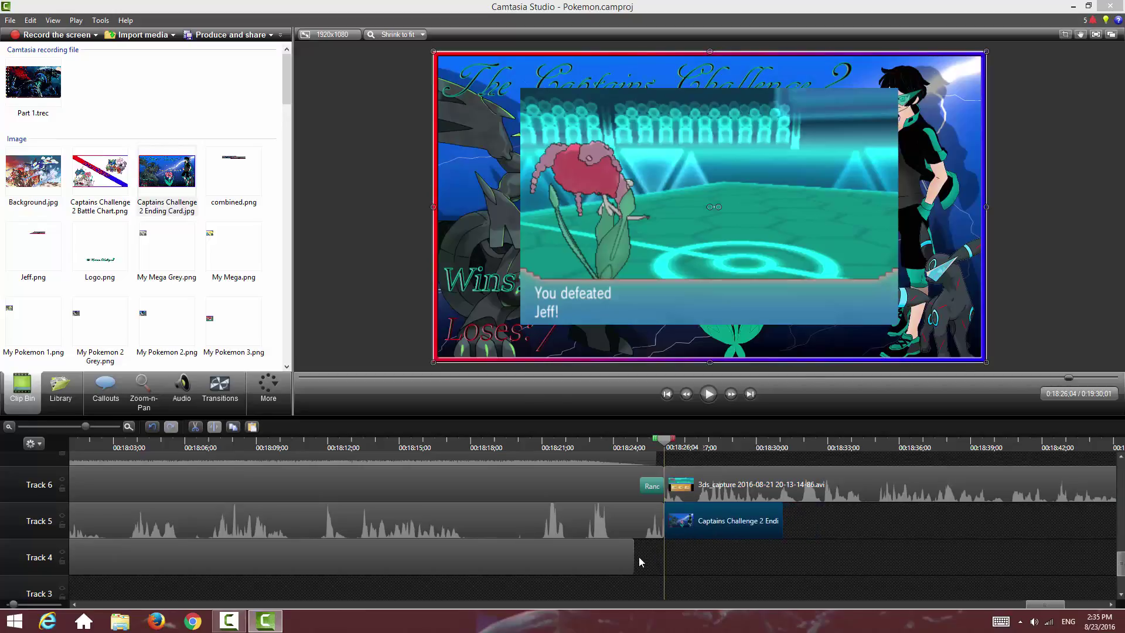
left_click_drag(632, 554, 672, 472)
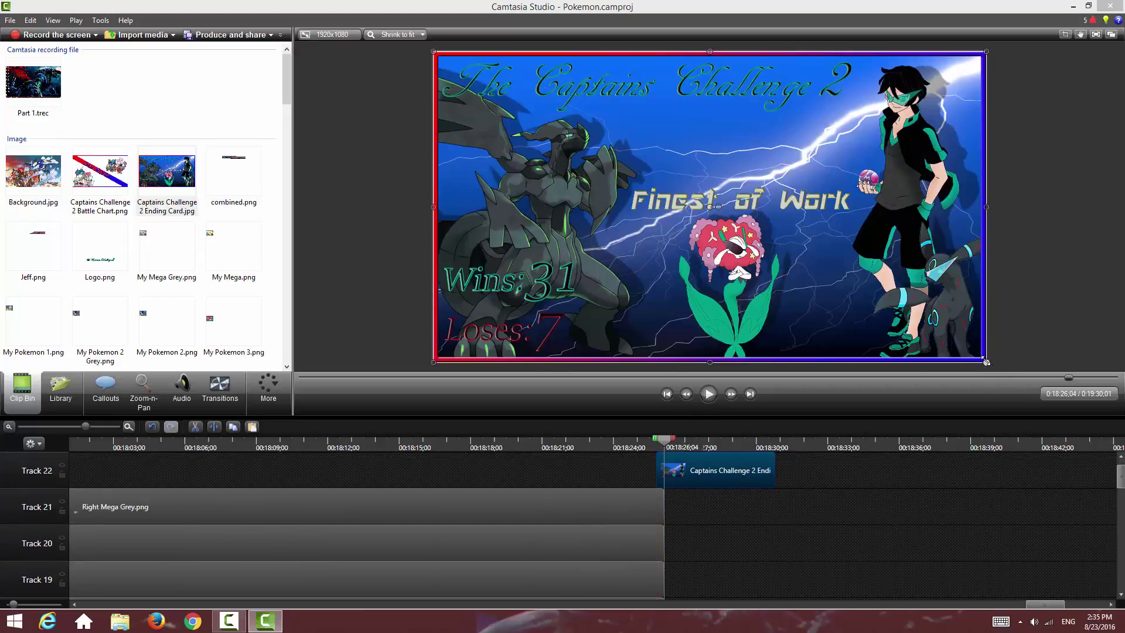
Step: Scale the ending card to about 69% so it fills the battle video frame, and return it to Track 5 after the cut
left_click_drag(986, 363, 858, 316)
left_click_drag(431, 49, 523, 102)
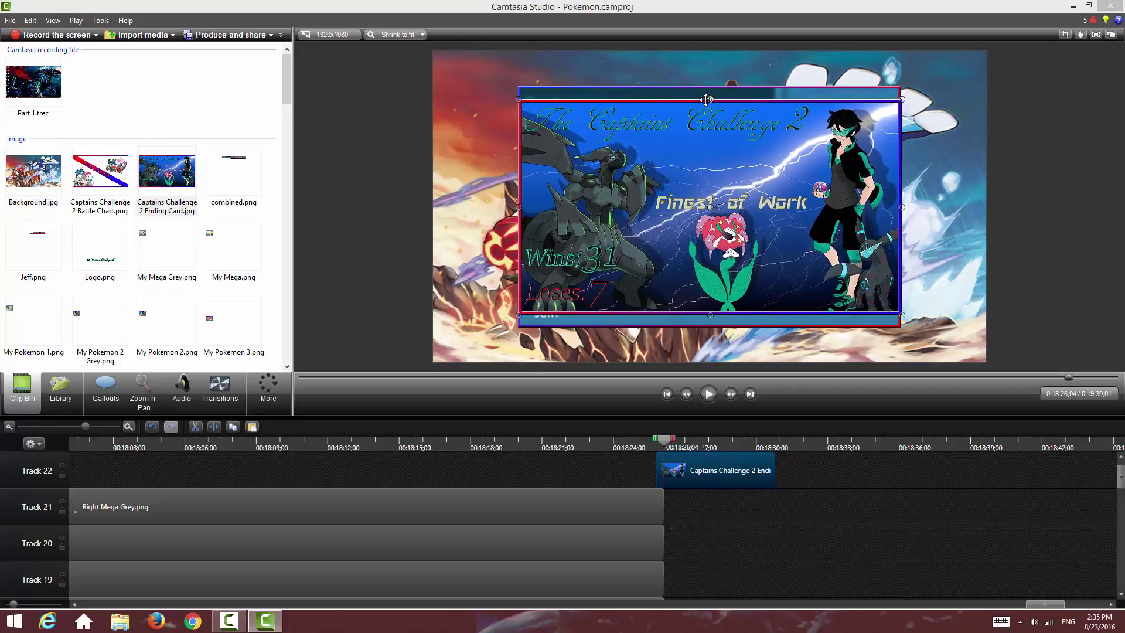
left_click_drag(711, 100, 712, 86)
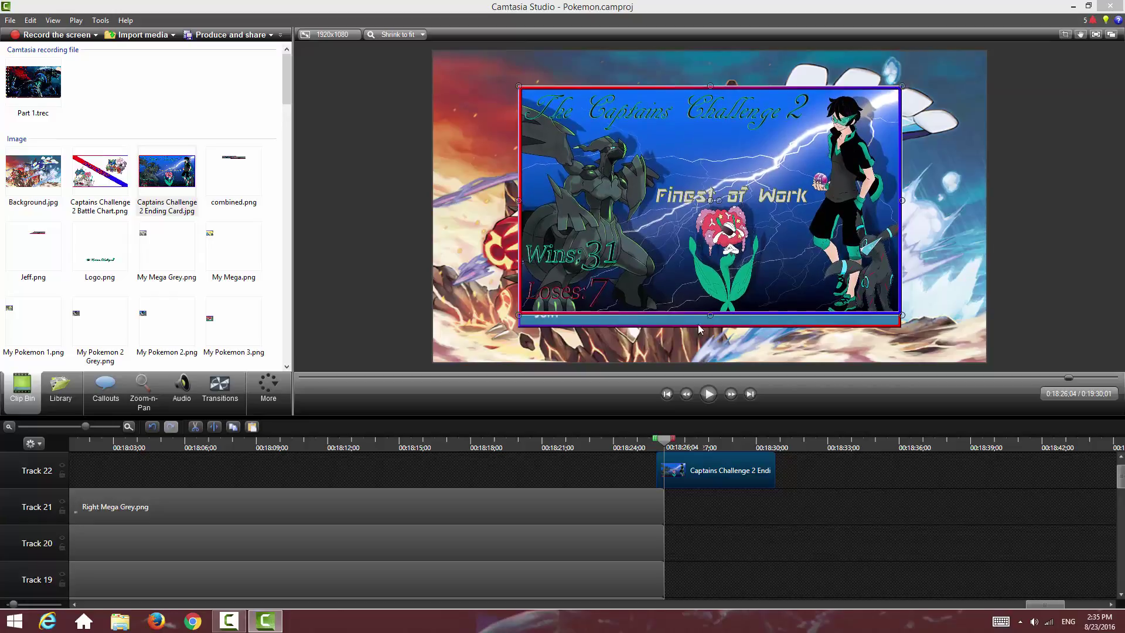
left_click_drag(710, 315, 710, 326)
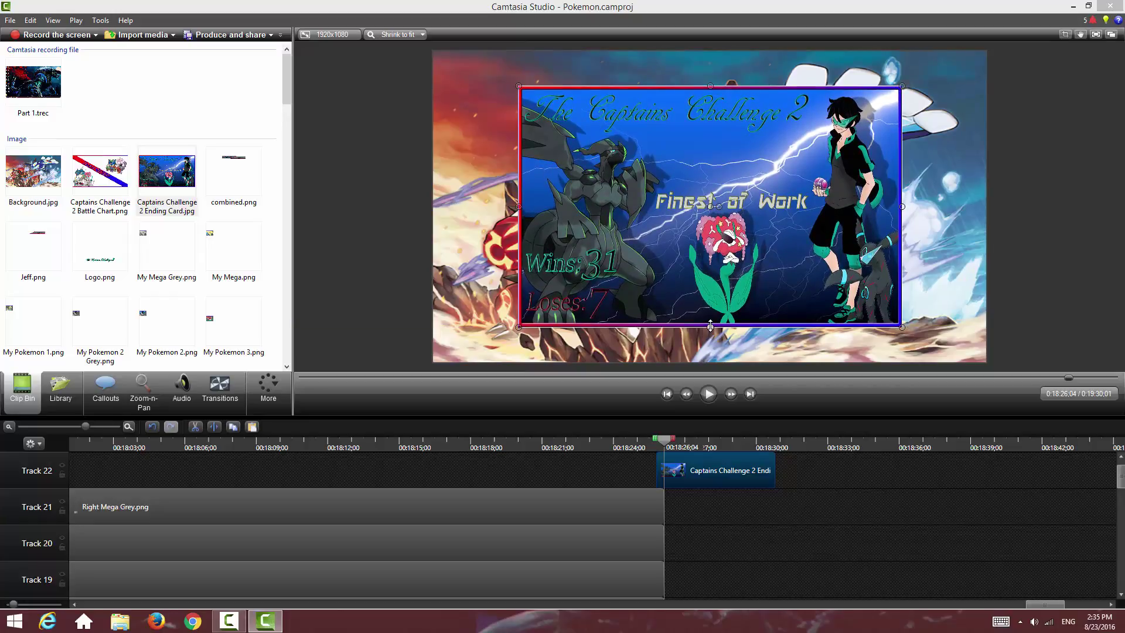
left_click_drag(684, 467, 659, 564)
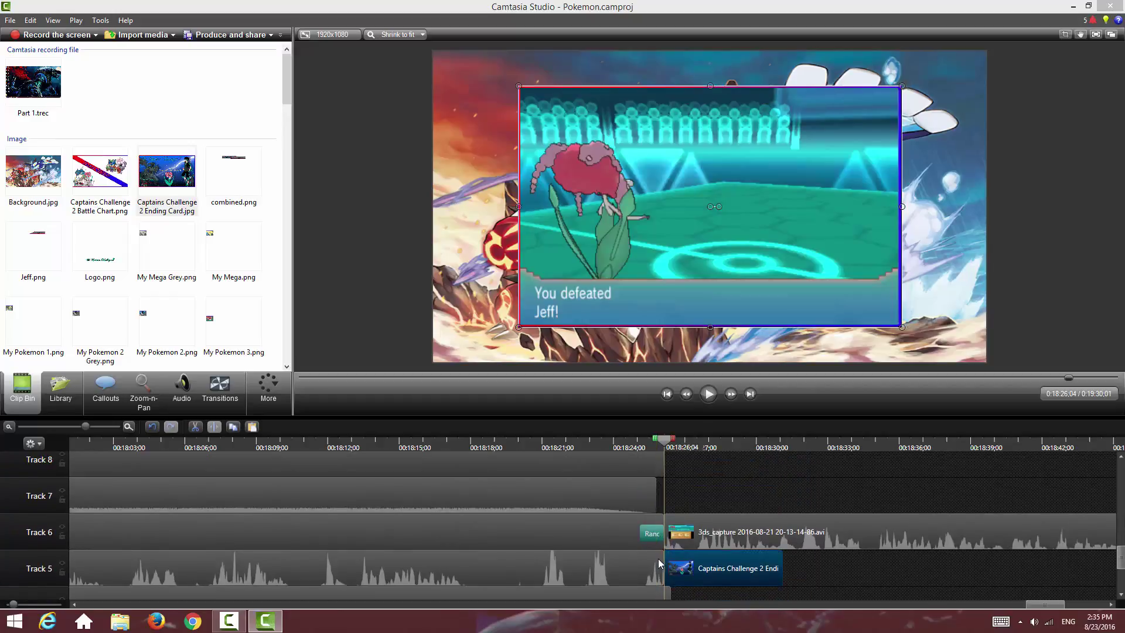
Step: Separate the video and audio of the 3ds_capture clip after the cut, delete its video, and keep the audio on Track 6
right_click(693, 538)
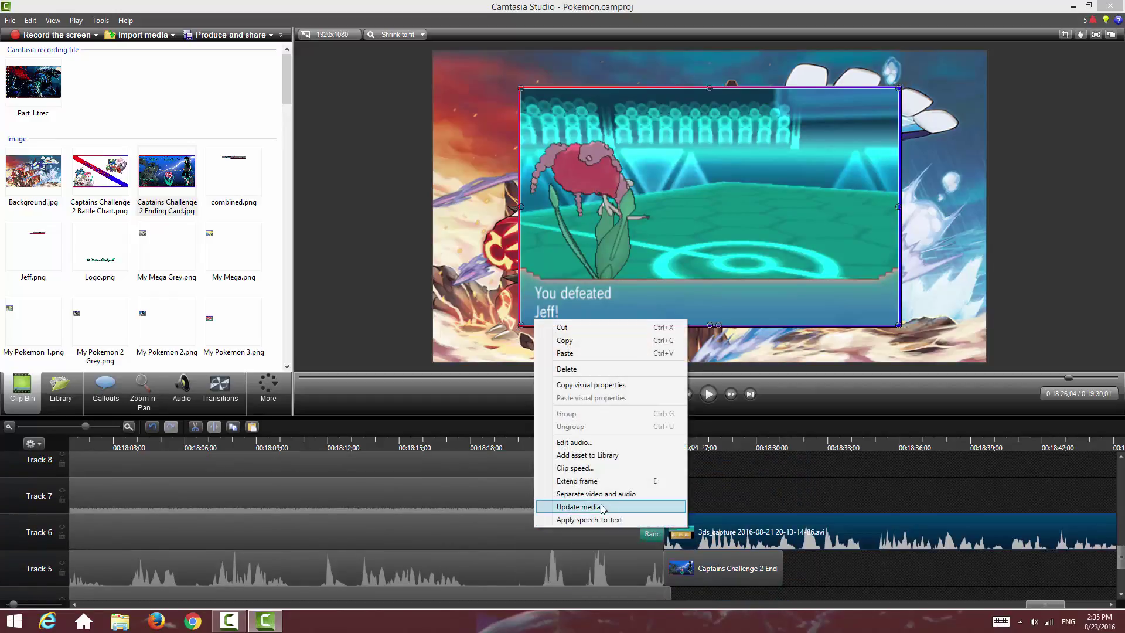
left_click(656, 499)
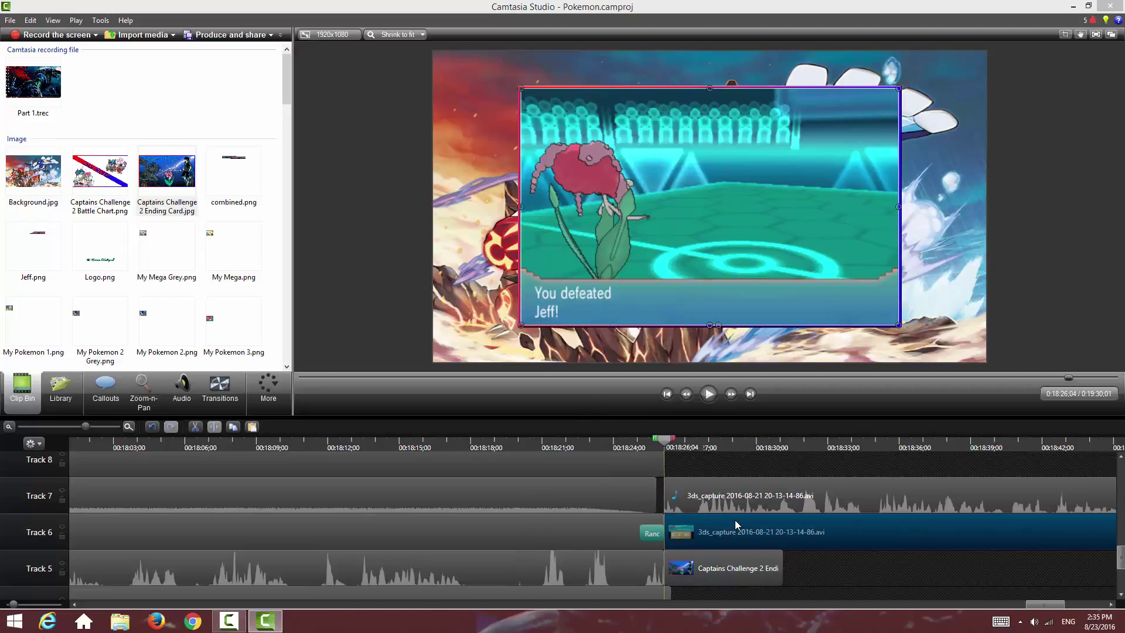
key("Delete")
scroll(706, 492, "down", 3)
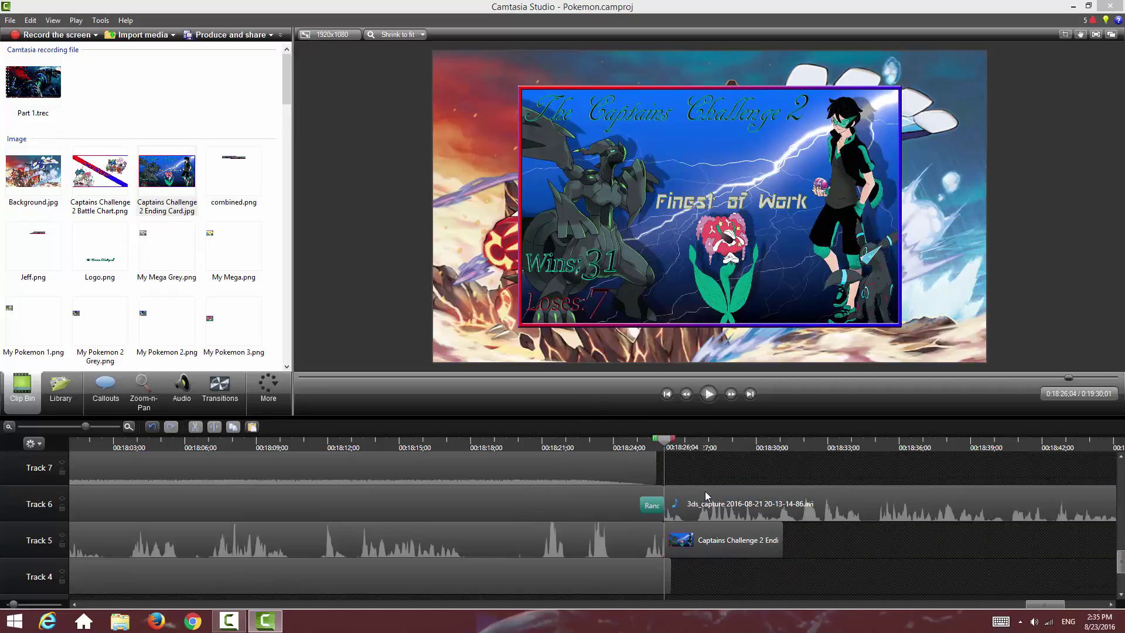
Step: Apply Flip transitions between the Track 5 clip and the ending card and at the Track 4 clip's end, and preview from 0:18:25;04
left_click(216, 388)
mouse_move(57, 278)
left_mouse_down()
mouse_move(639, 529)
mouse_move(665, 514)
left_mouse_up()
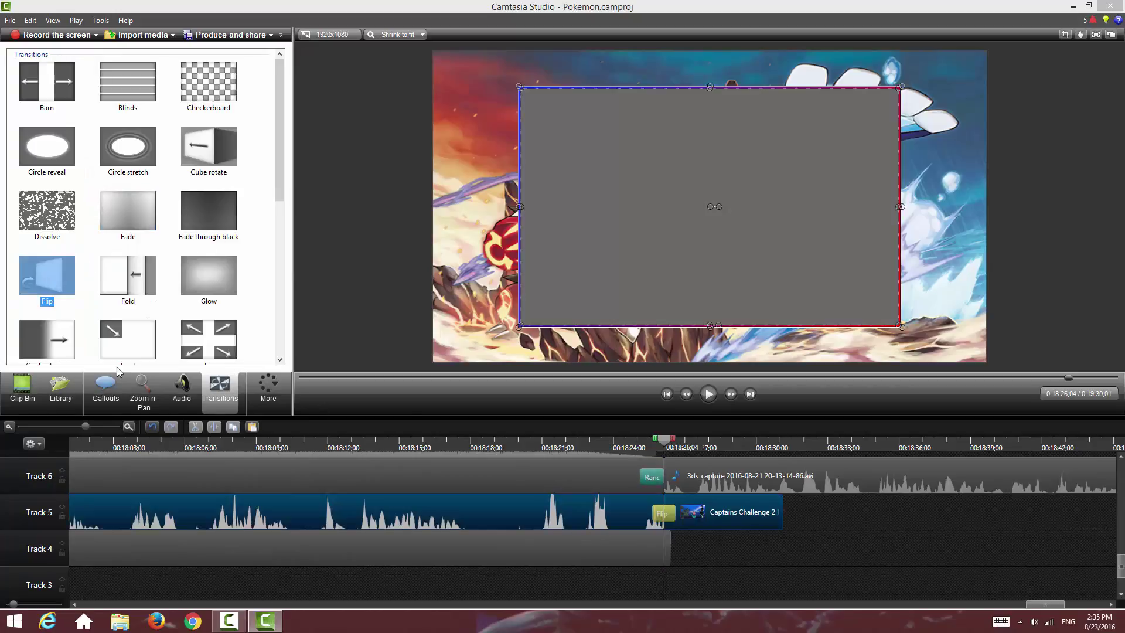
mouse_move(59, 274)
left_mouse_down()
mouse_move(595, 555)
mouse_move(675, 534)
left_mouse_up()
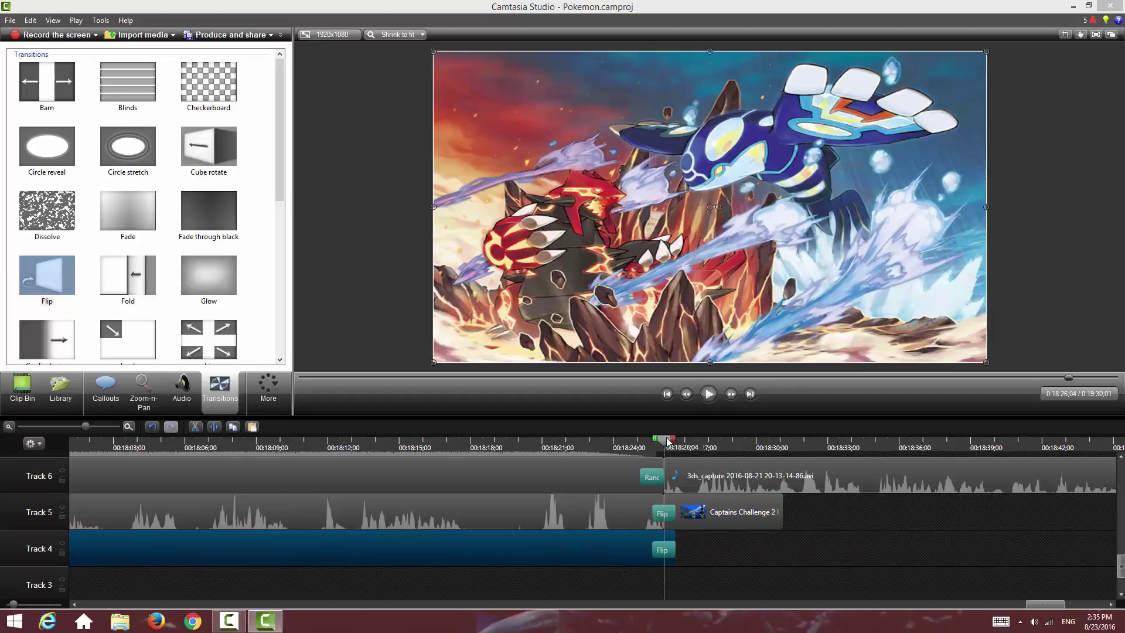
mouse_move(652, 451)
left_mouse_down()
mouse_move(673, 462)
mouse_move(624, 460)
mouse_move(641, 465)
left_mouse_up()
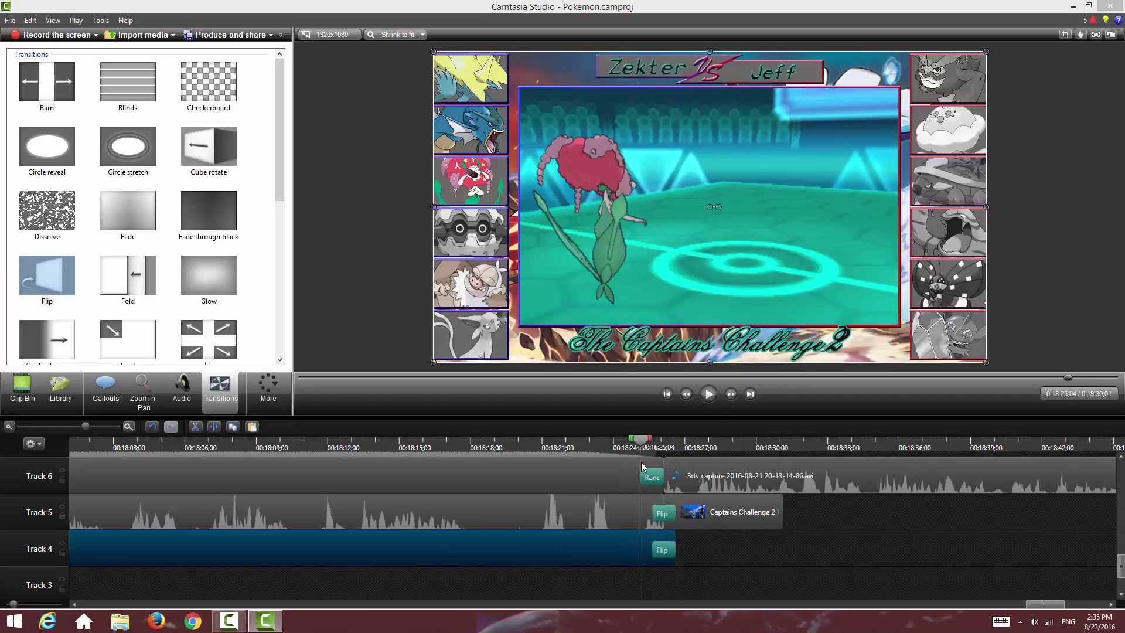
left_click(712, 393)
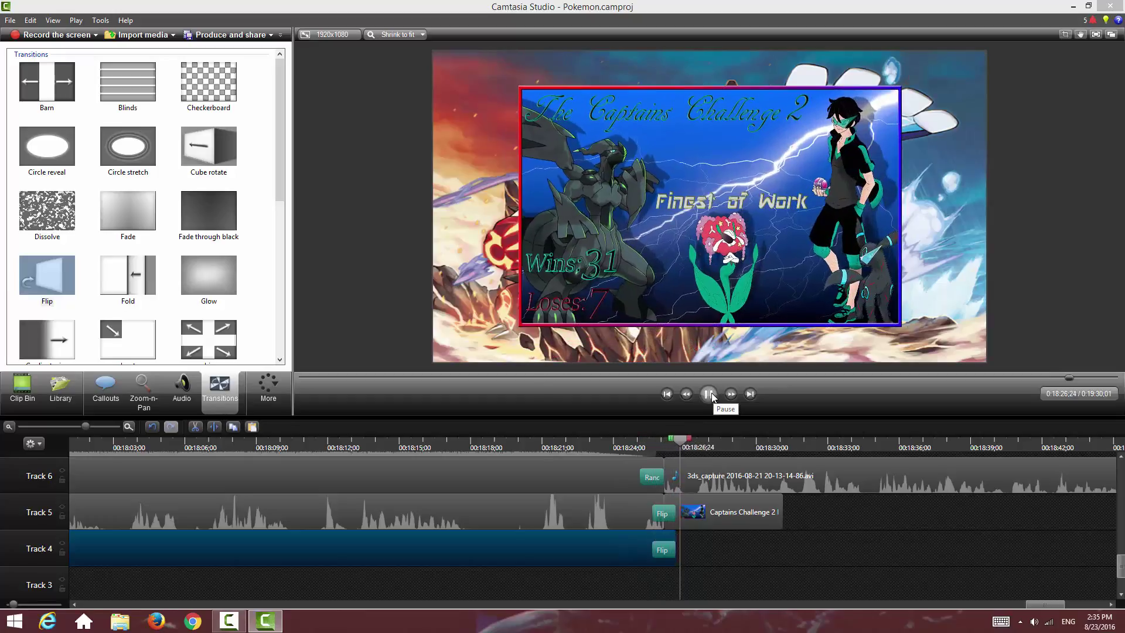
left_click(816, 542)
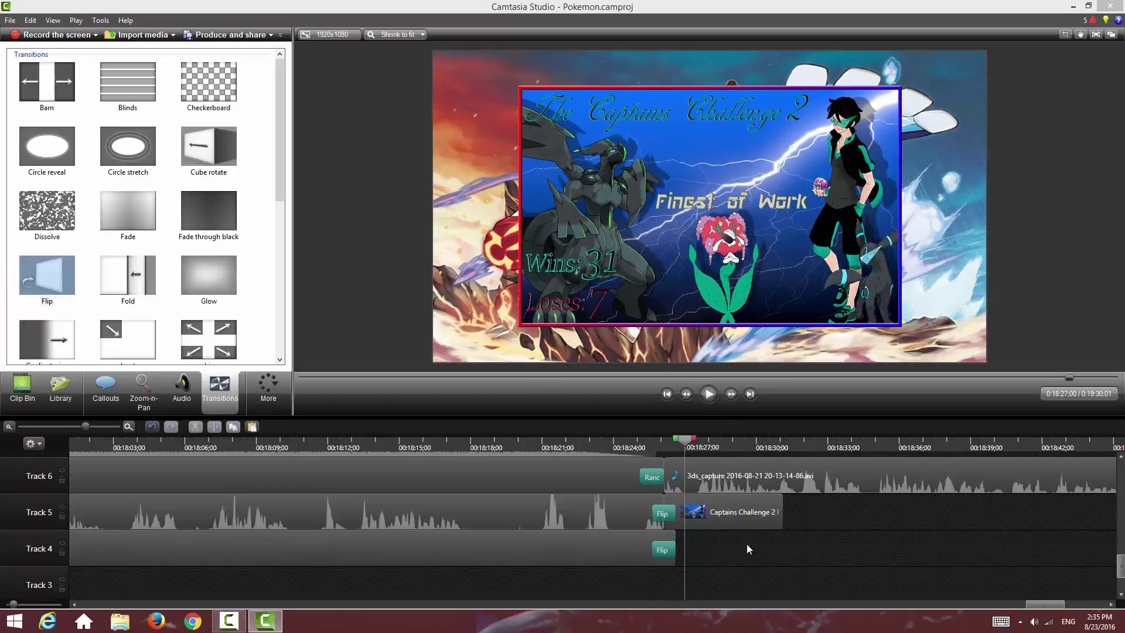
Step: Add an animation to the ending card at 0:18:27;00 that enlarges it to 100% scale at position X 0, Y 0
scroll(753, 522, "down", 1)
left_click(706, 495)
left_click(268, 388)
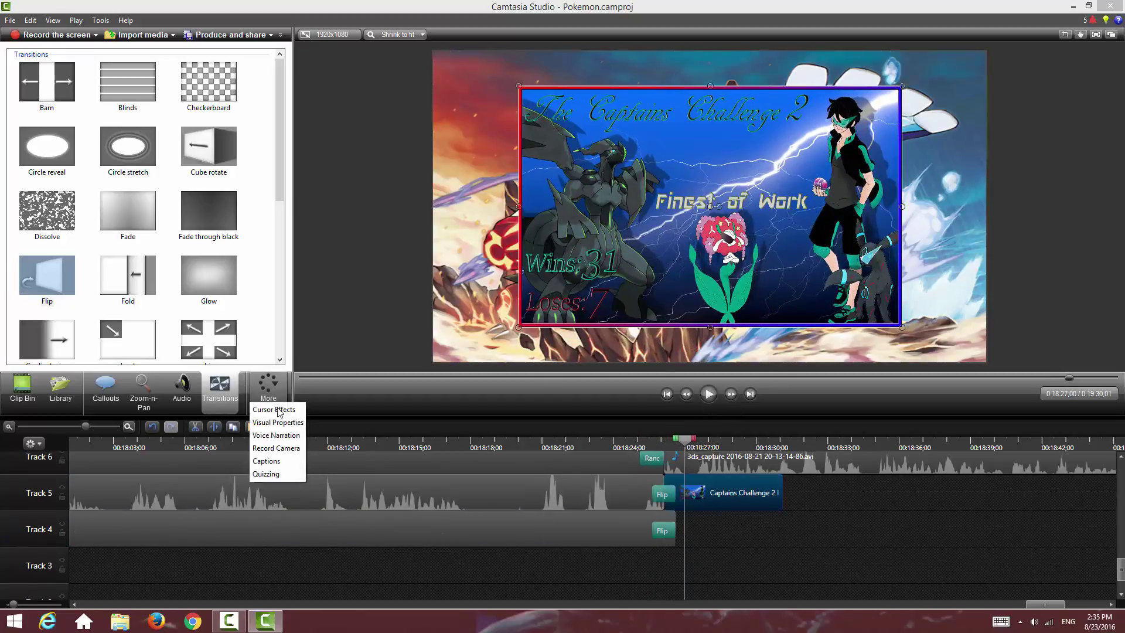
left_click(278, 422)
left_click(37, 55)
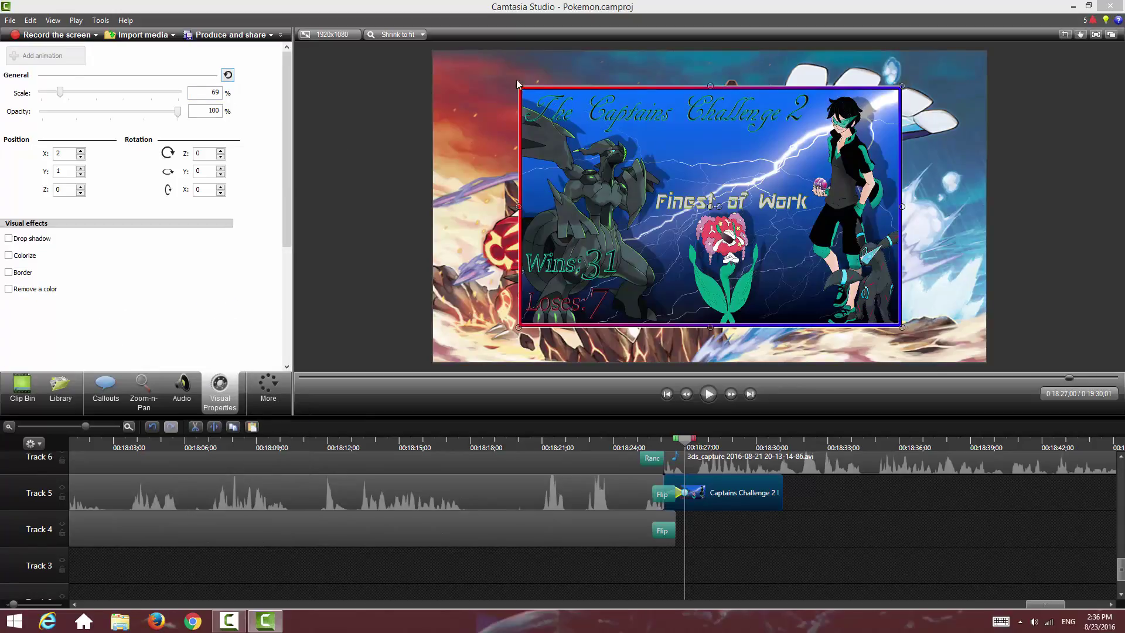
left_click_drag(571, 124, 486, 90)
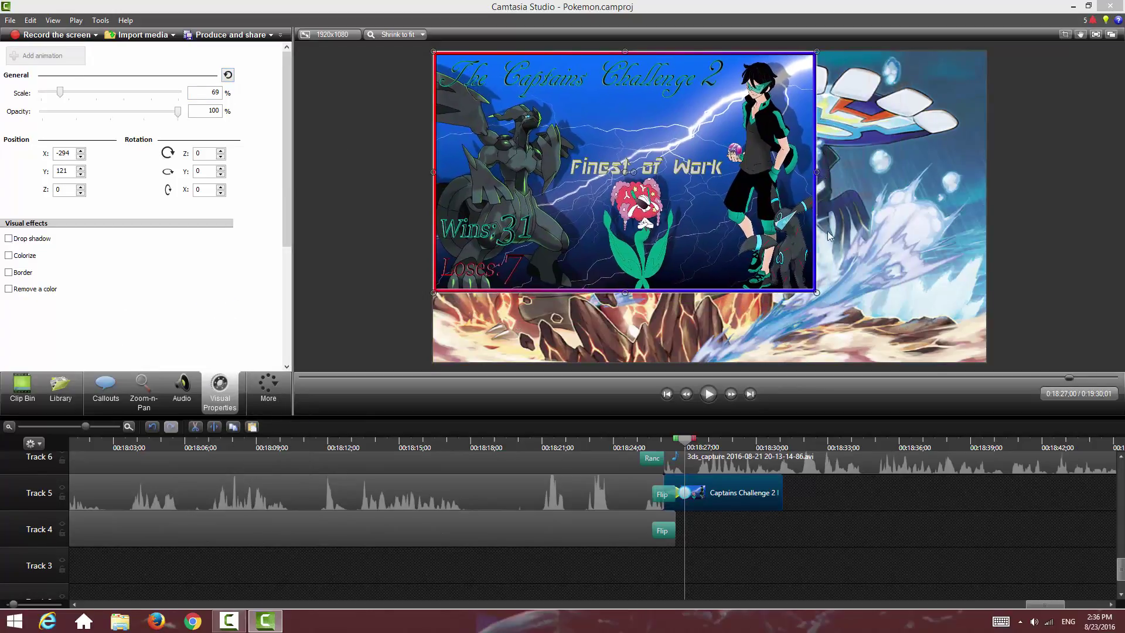
left_click_drag(818, 294, 927, 362)
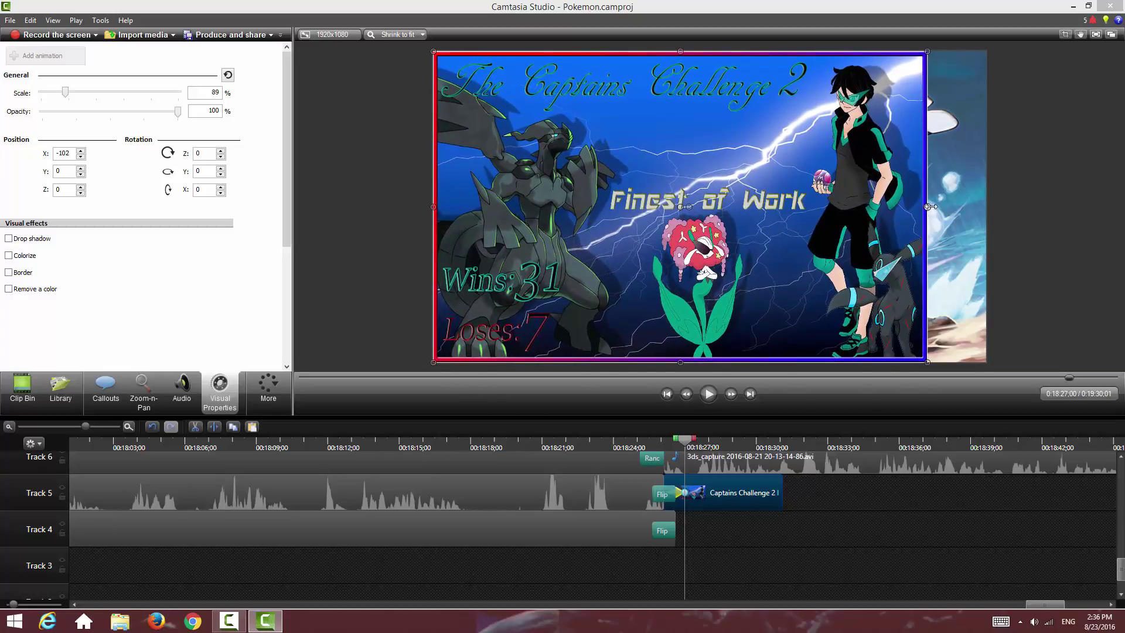
left_click_drag(931, 207, 987, 206)
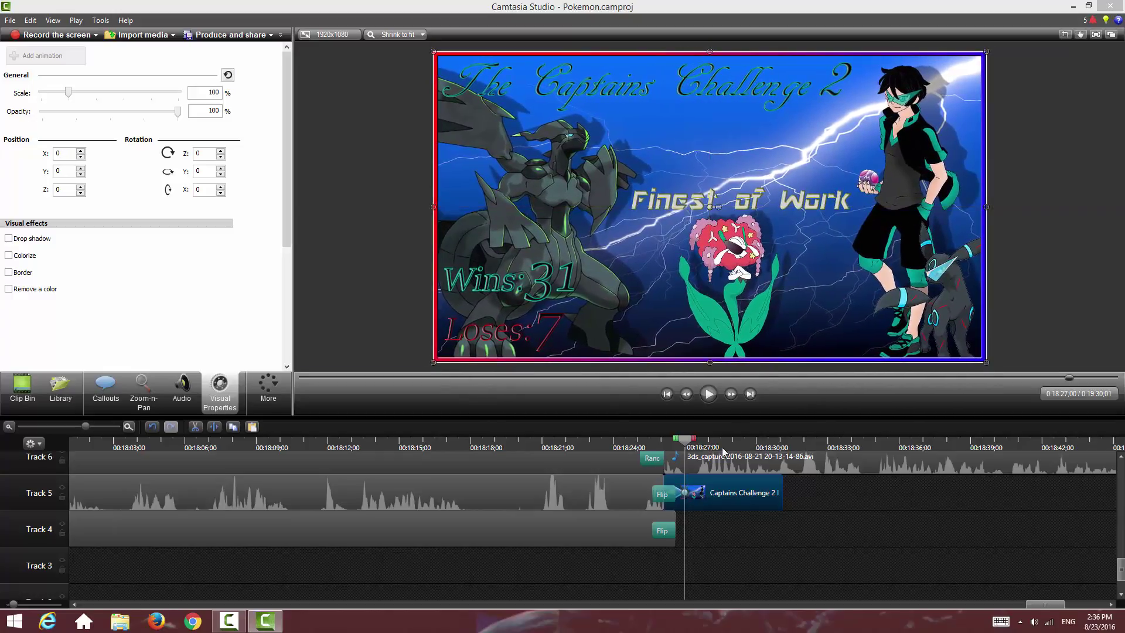
Step: Lengthen the ending card's enlarging animation on Track 5 and play it back
left_click_drag(684, 489, 703, 492)
left_click(707, 399)
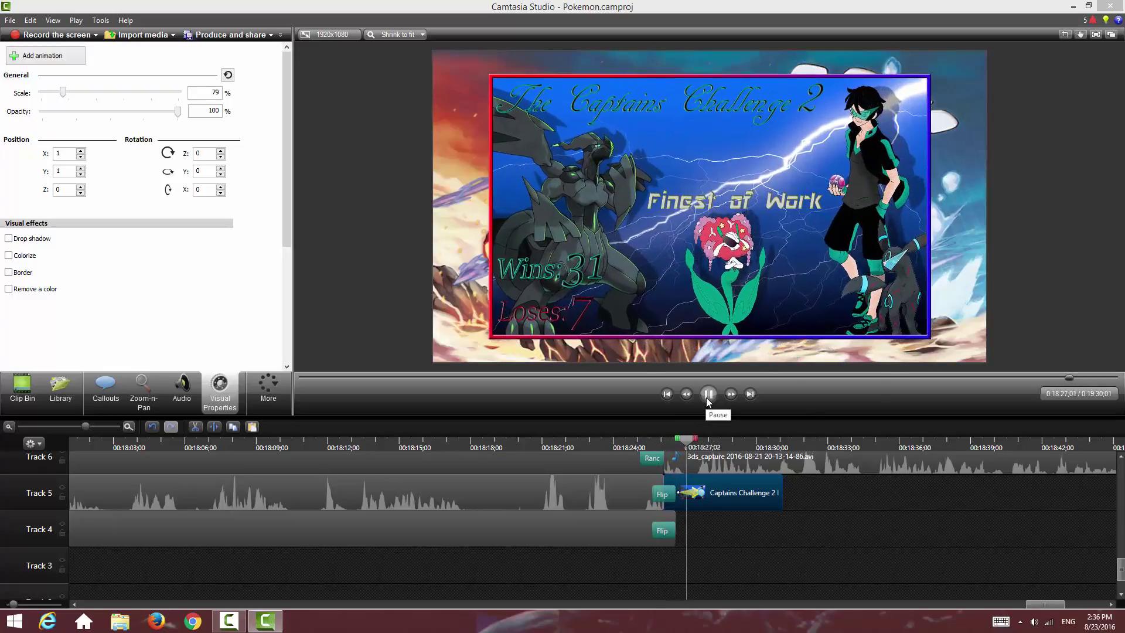
left_click(705, 397)
left_click(854, 529)
Step: Trim the end of the Track 1 clip back so it finishes underneath the ending card
scroll(823, 513, "down", 2)
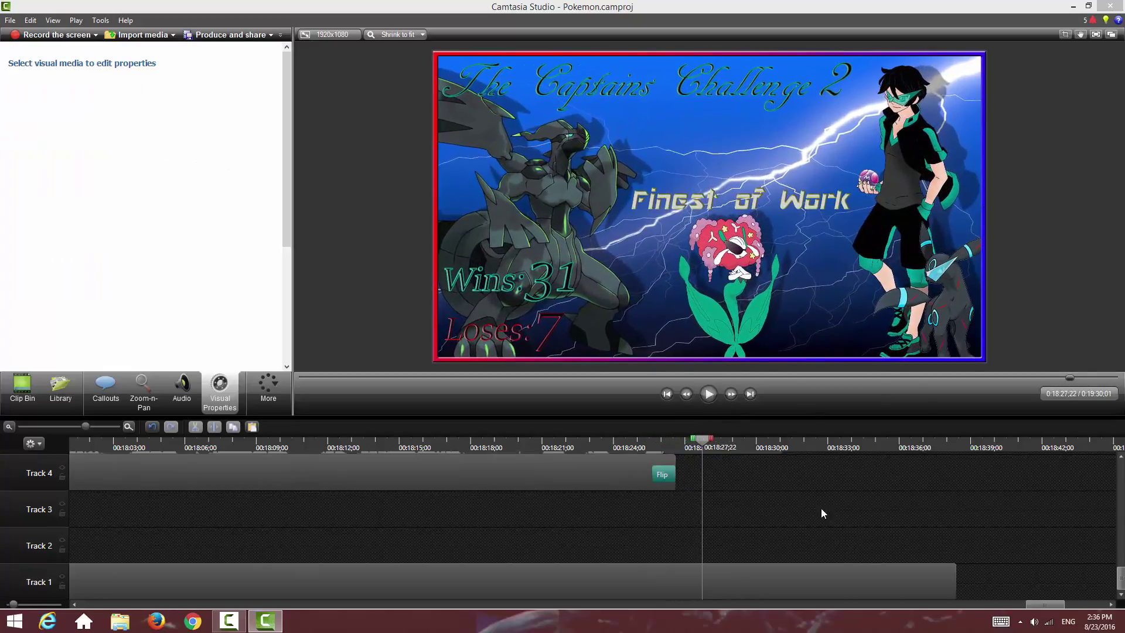
left_click_drag(956, 579, 735, 581)
scroll(767, 538, "up", 2)
Step: Save the Pokemon.camproj project
left_click(800, 520)
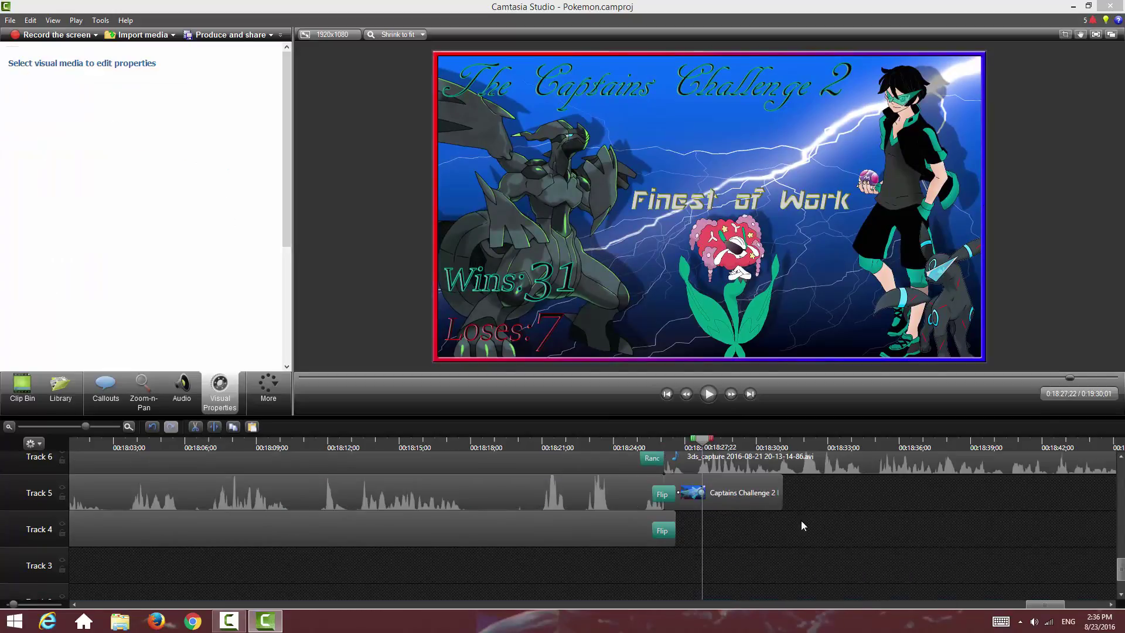
left_click(268, 388)
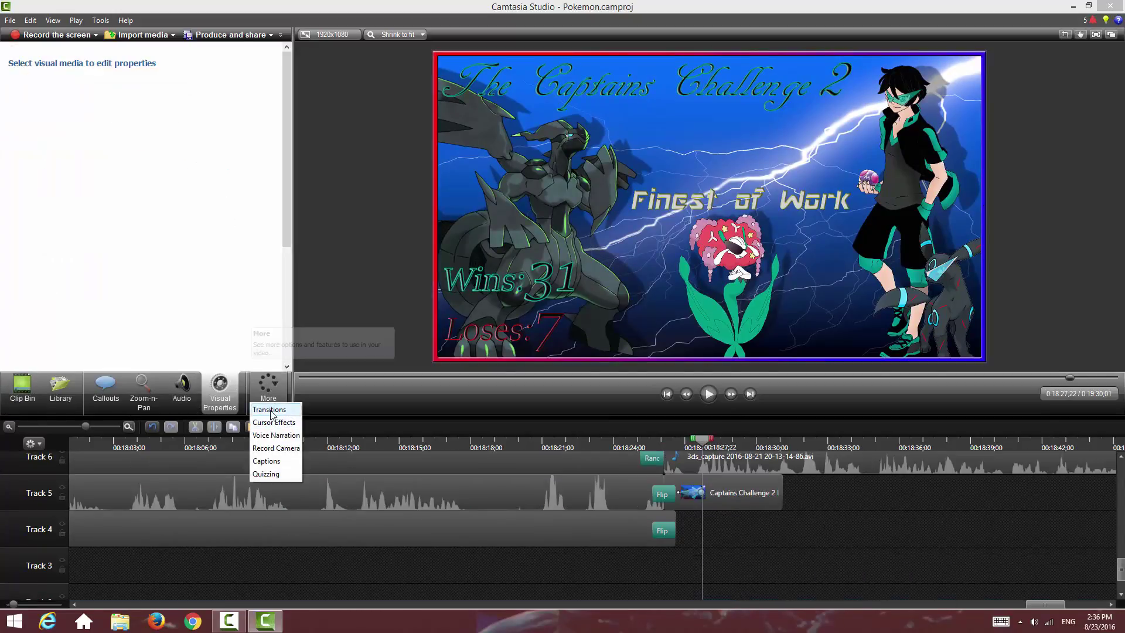
left_click(269, 410)
left_click(22, 388)
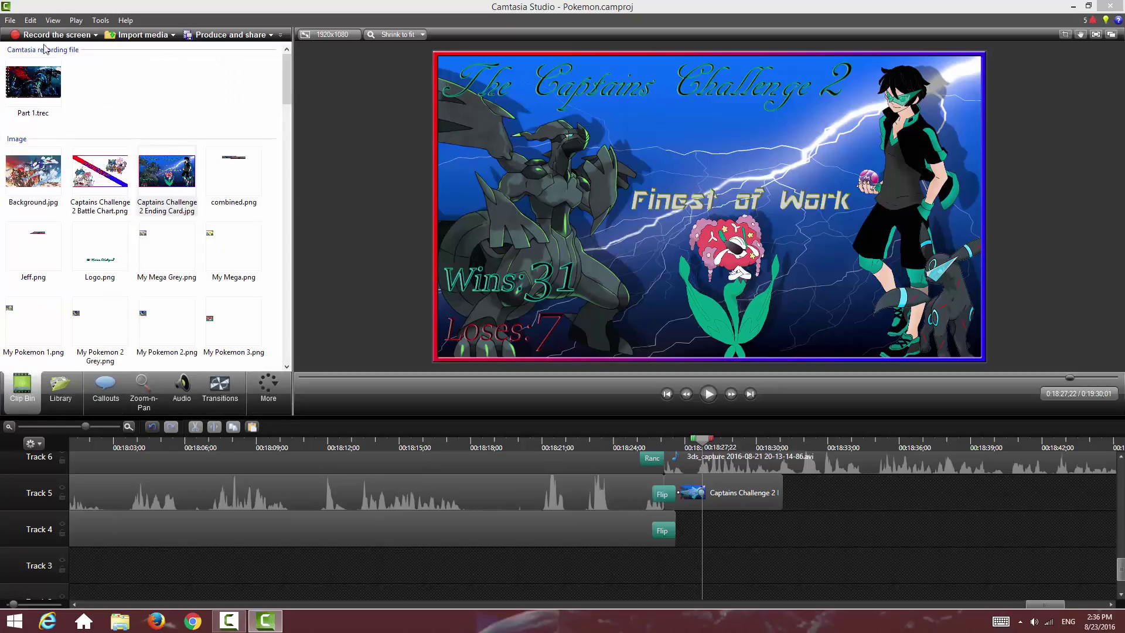
left_click(8, 21)
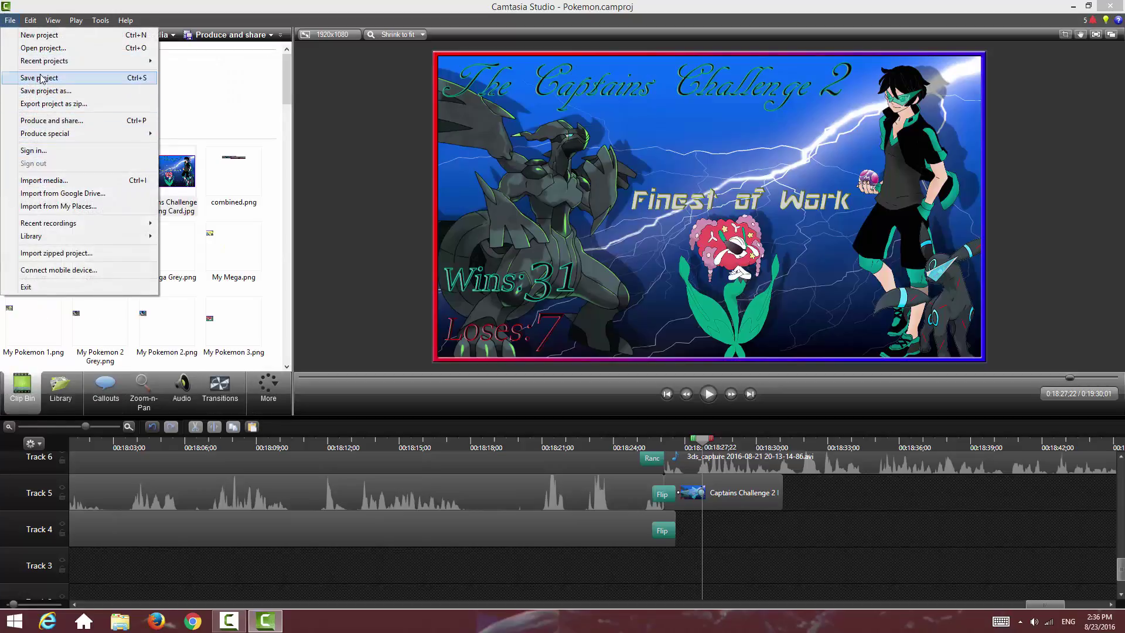
left_click(40, 78)
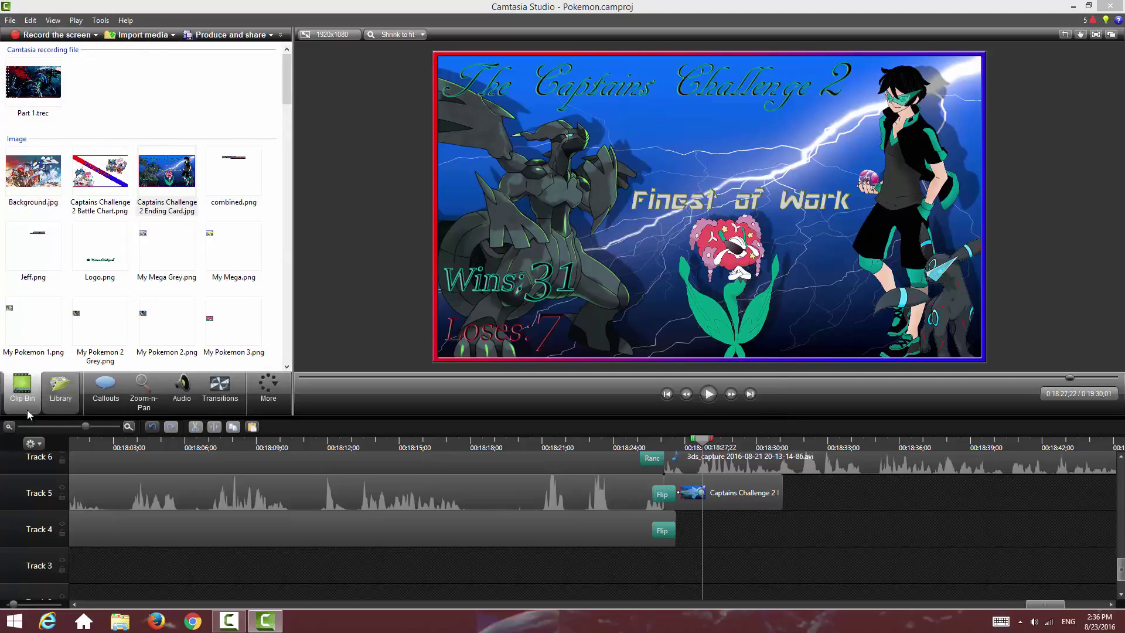
Step: Apply a Fade transition to the ending card's end on Track 5, extend the card to the end of the Track 6 audio, and check it
left_click_drag(77, 427, 67, 427)
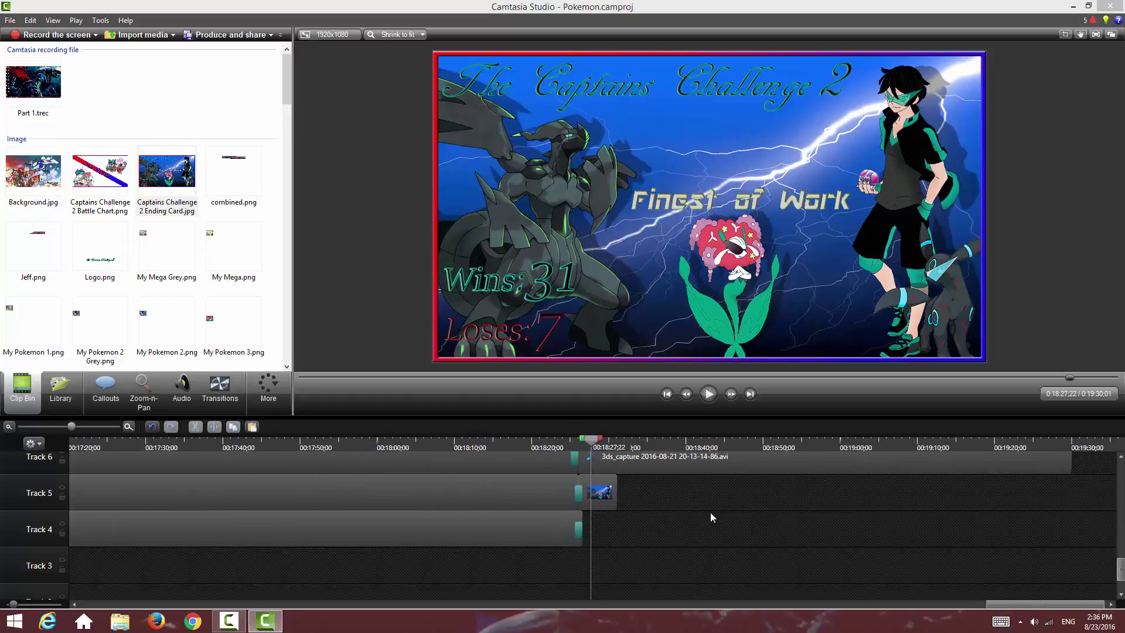
left_click(868, 445)
left_click(890, 441)
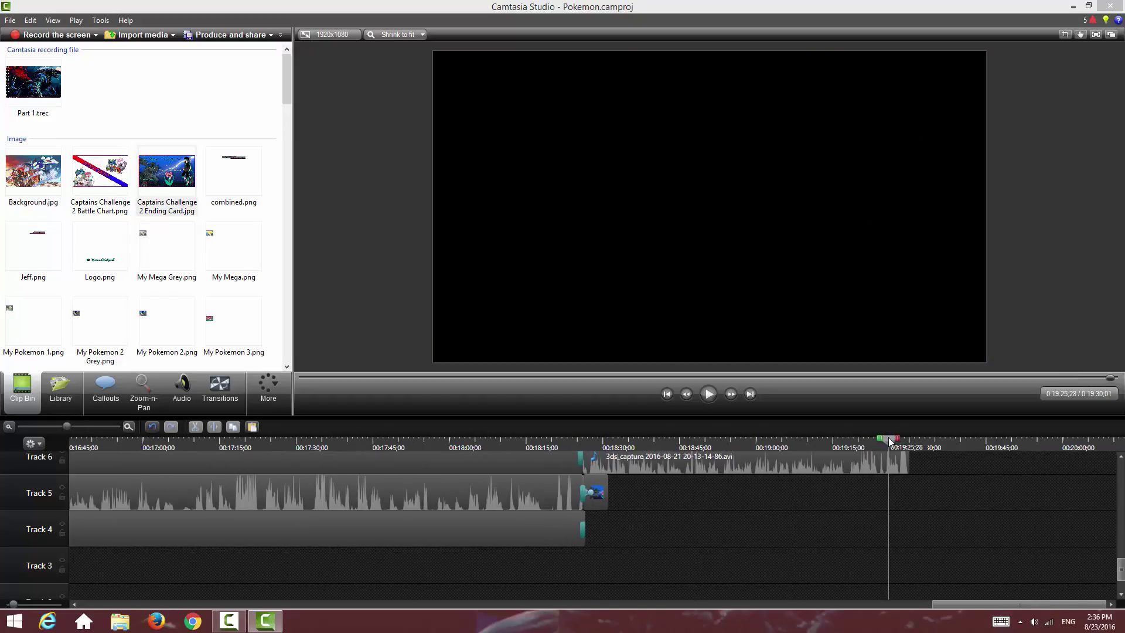
left_click(879, 463)
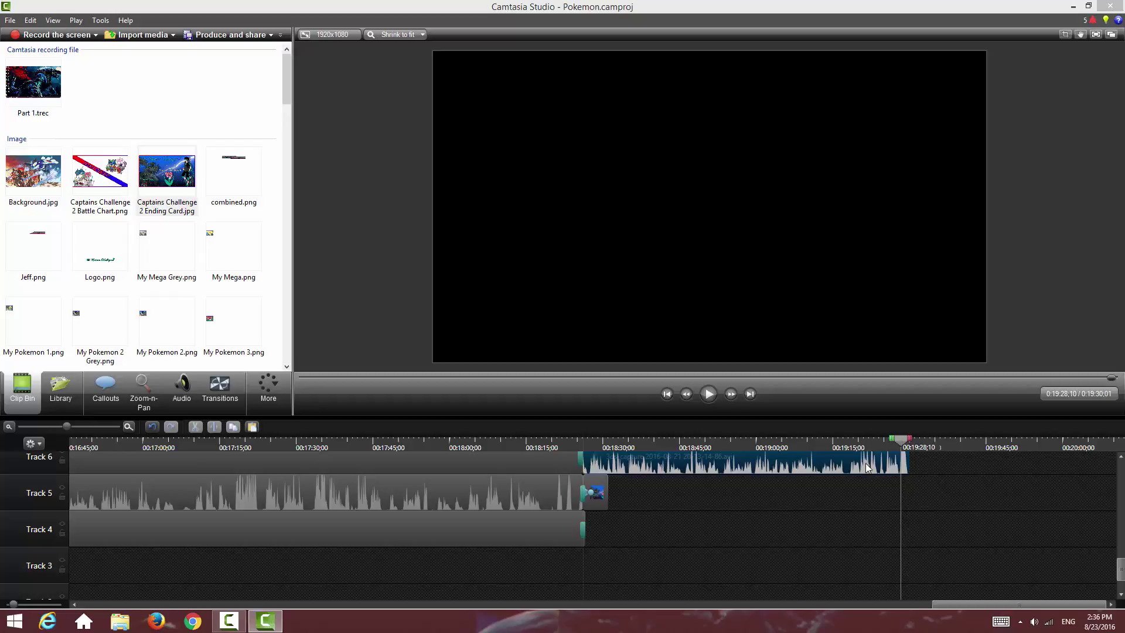
left_click(181, 388)
left_click(237, 380)
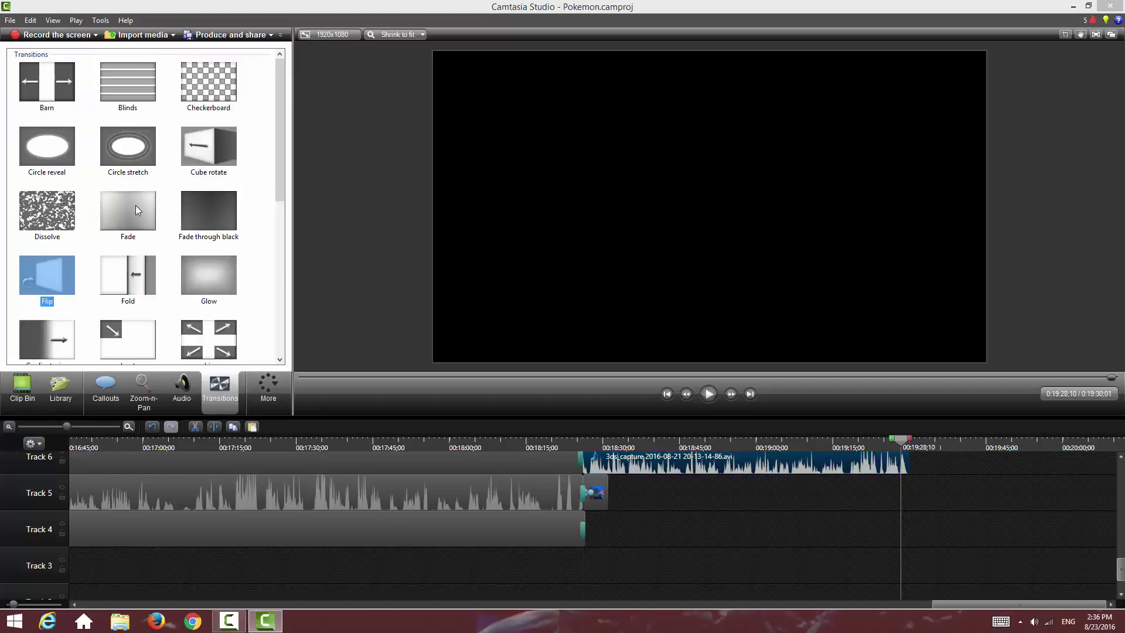
left_click_drag(128, 211, 729, 426)
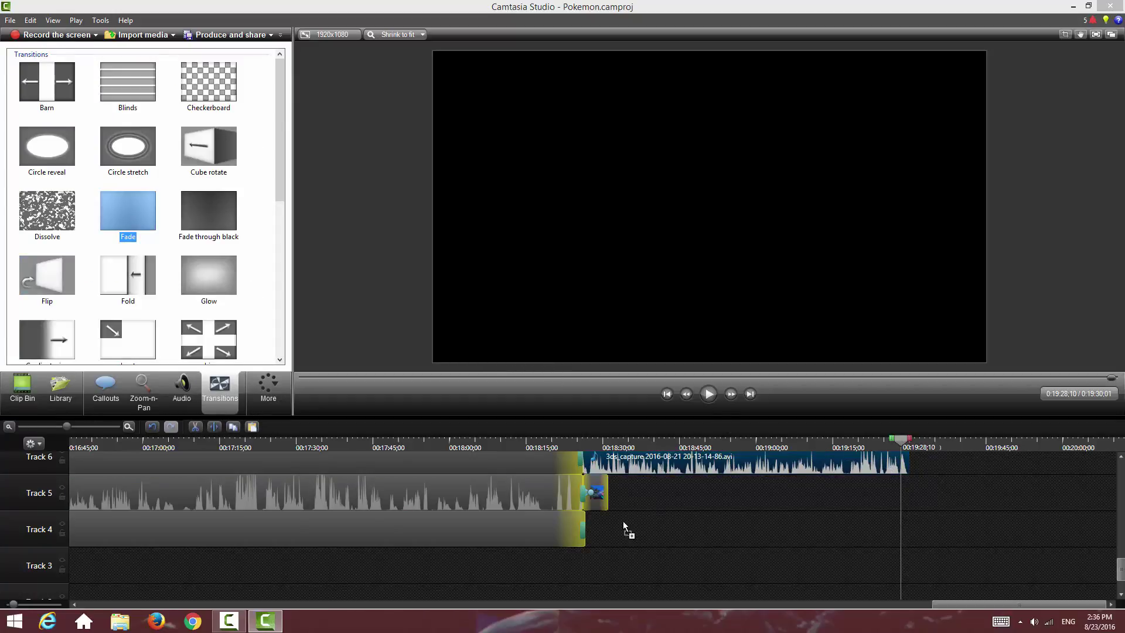
left_click_drag(605, 490, 909, 491)
scroll(740, 463, "up", 1)
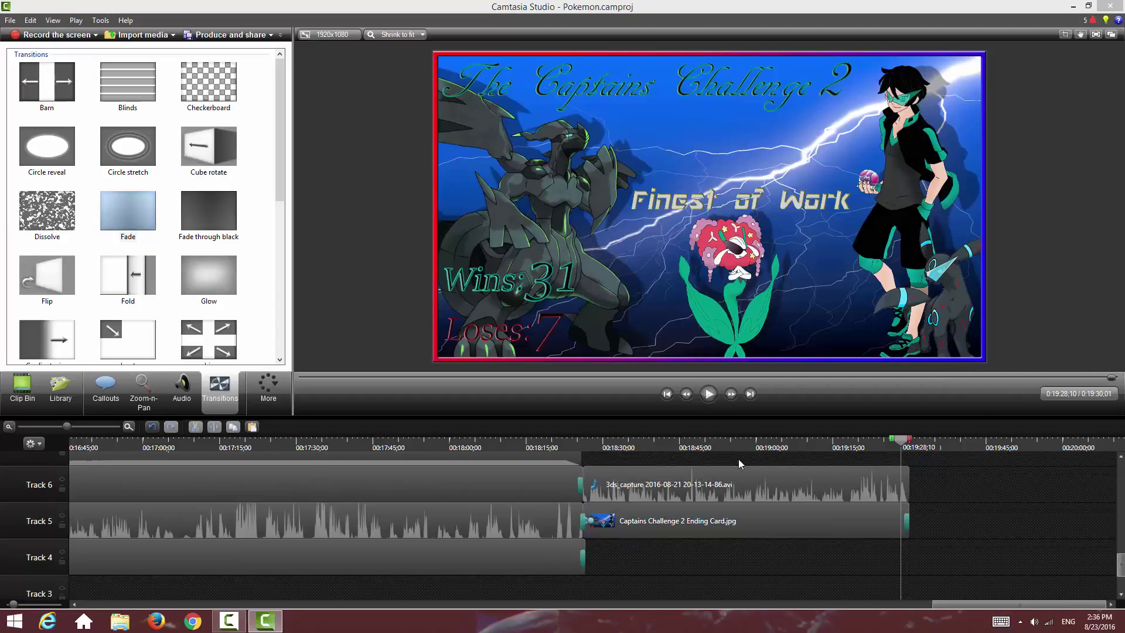
left_click_drag(744, 446, 905, 484)
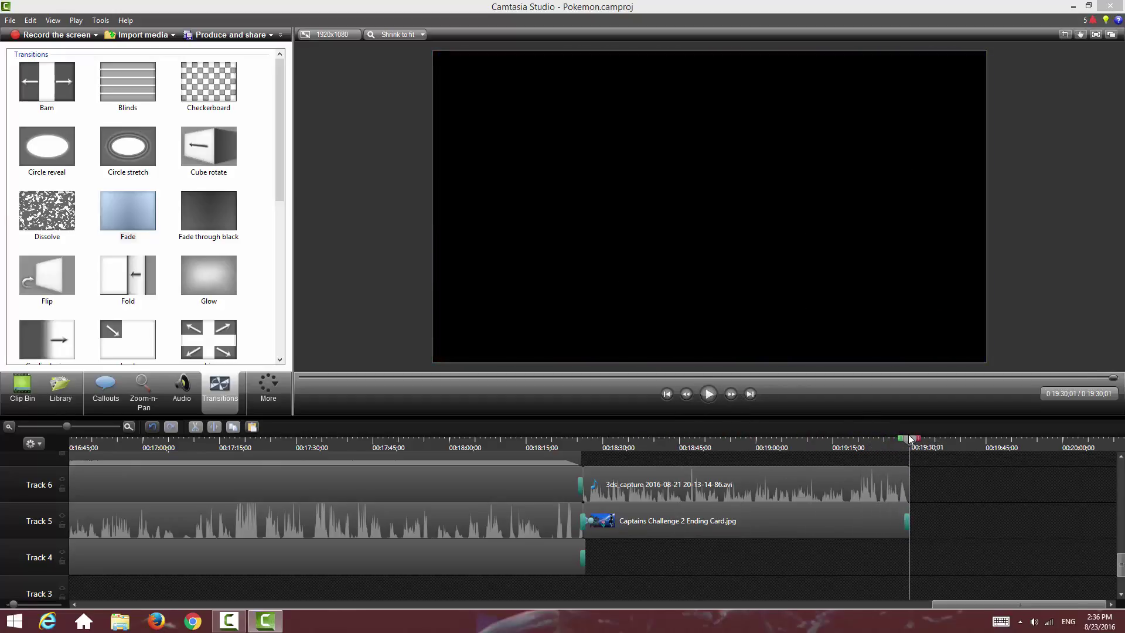
left_click_drag(756, 448, 652, 450)
Step: Add an animation to Right Mega Grey.png on Track 21 at 0:18:23;17 that slides it off the canvas to position X 275
scroll(638, 554, "up", 10)
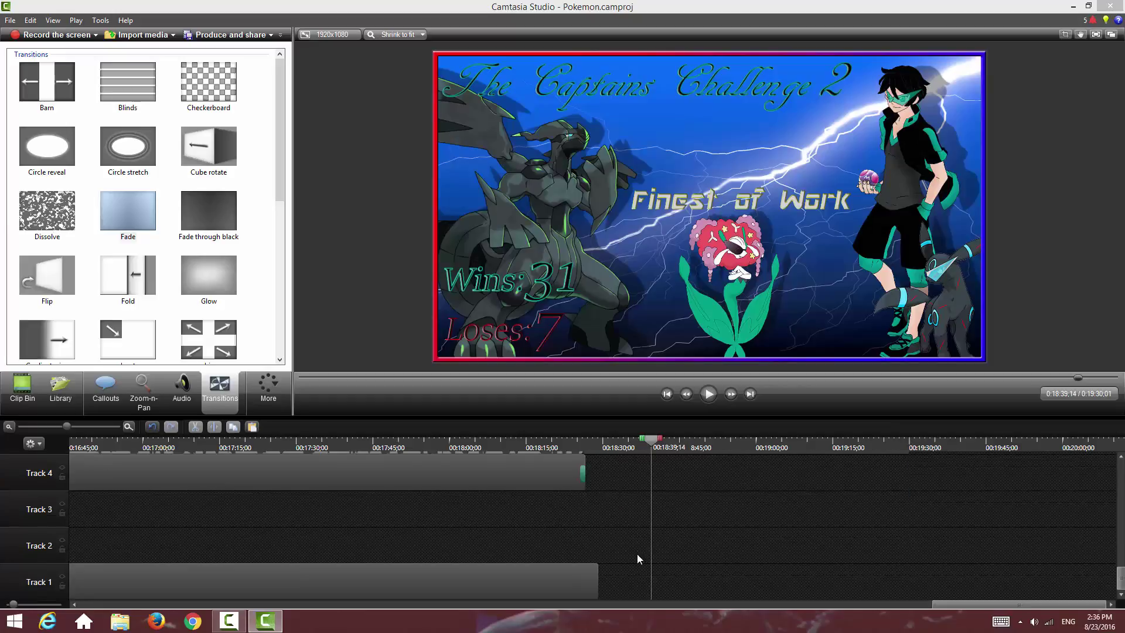
scroll(635, 485, "down", 10)
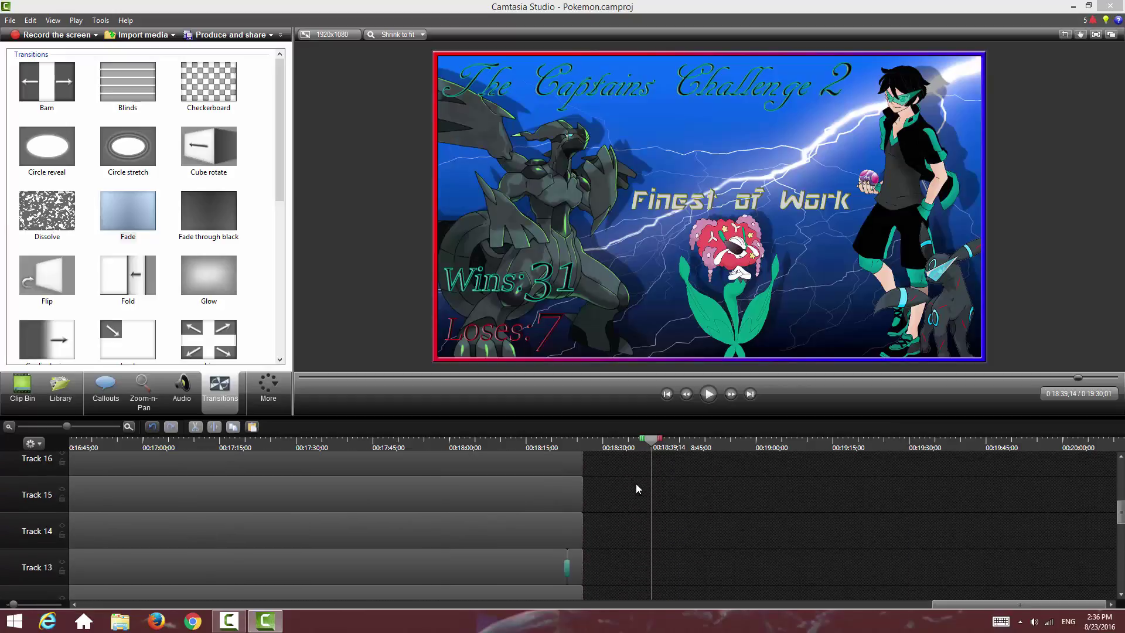
scroll(624, 494, "up", 9)
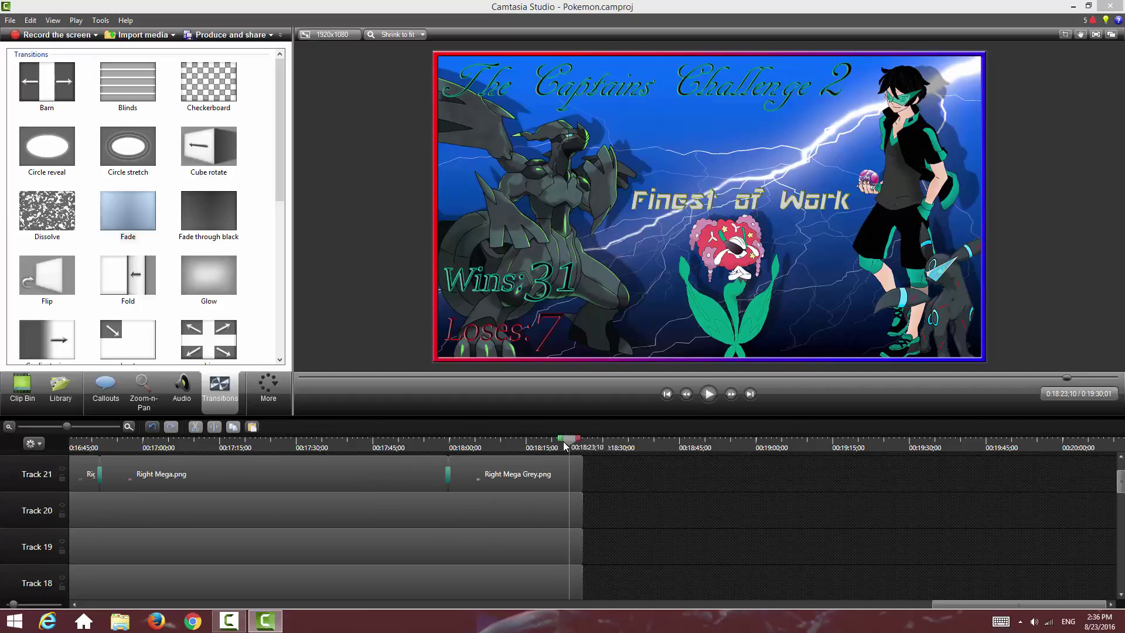
left_click_drag(66, 426, 81, 426)
left_click(268, 399)
left_click(286, 423)
left_click(28, 392)
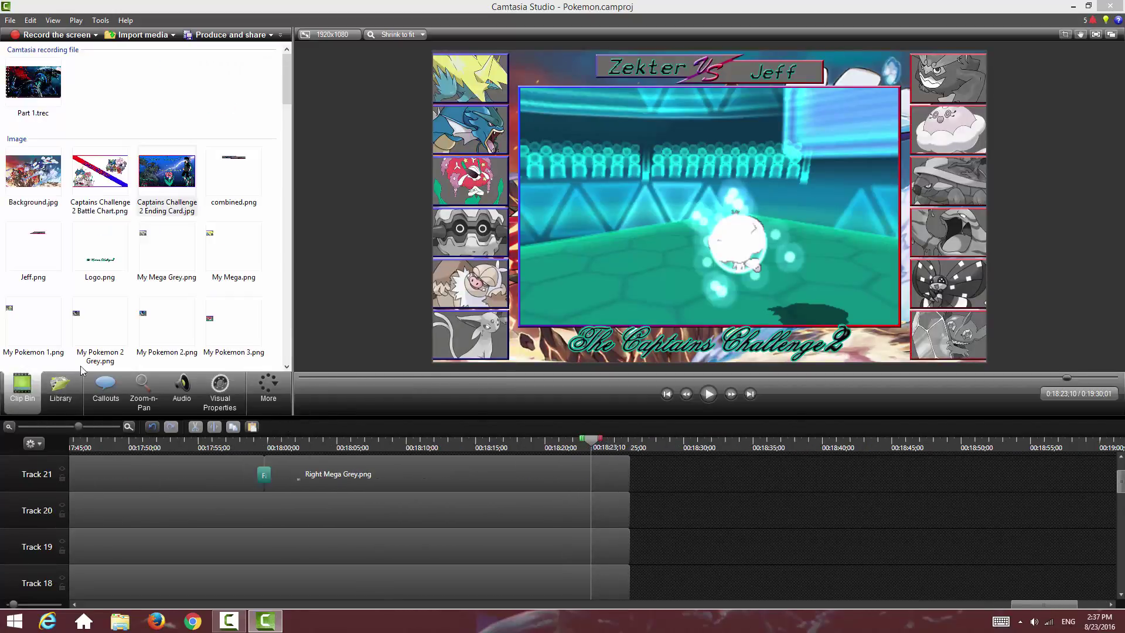
left_click(594, 447)
left_click(613, 465)
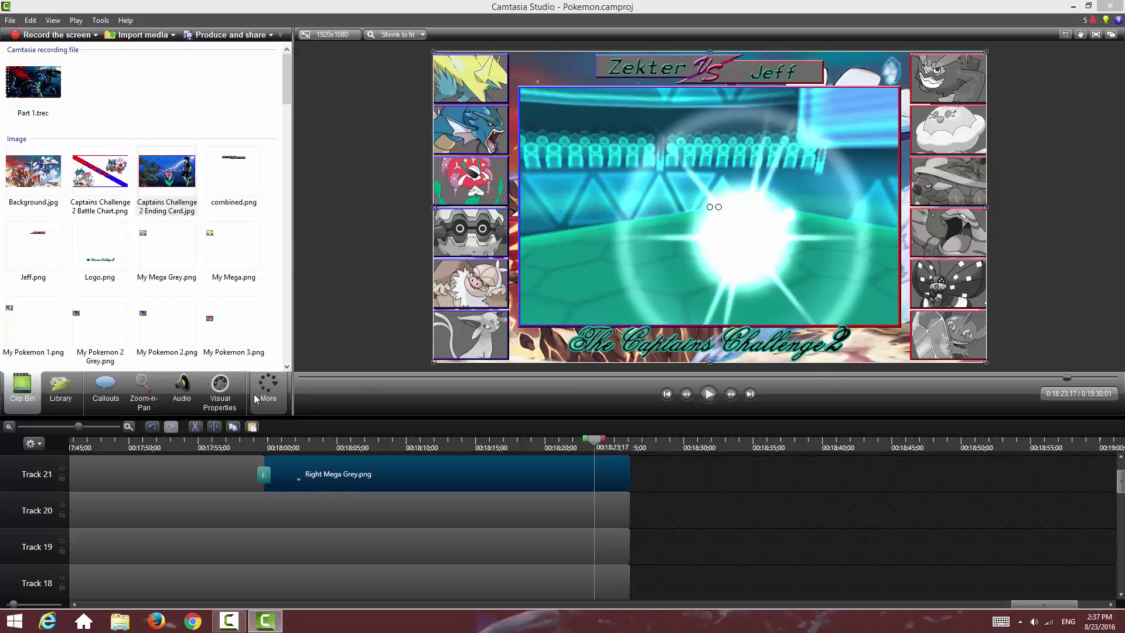
left_click(221, 387)
left_click(51, 61)
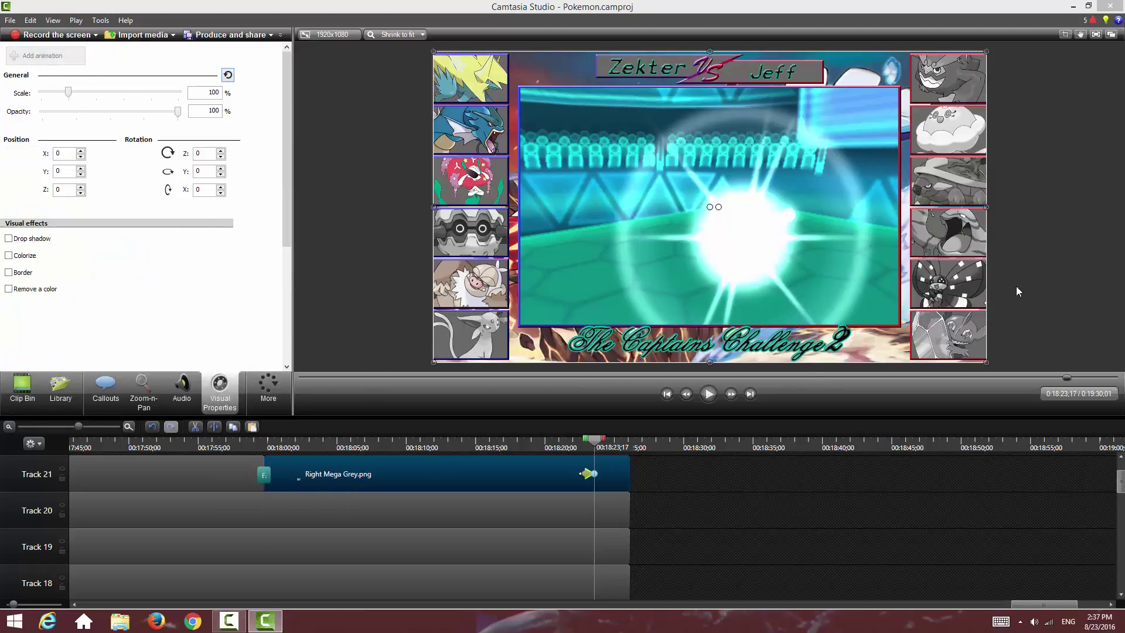
left_click_drag(924, 329, 1015, 327)
left_click_drag(1016, 327, 1017, 330)
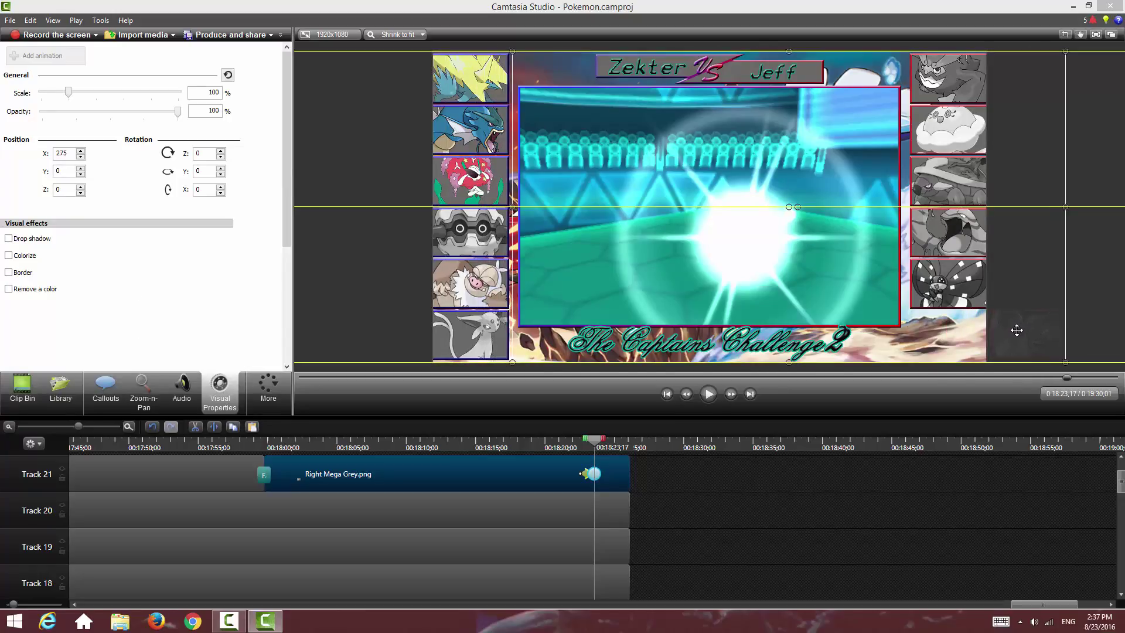
Step: Copy the slide-out animation on Track 21 and move the original to the end of the Right Mega Grey.png clip
right_click(588, 474)
left_click(432, 494)
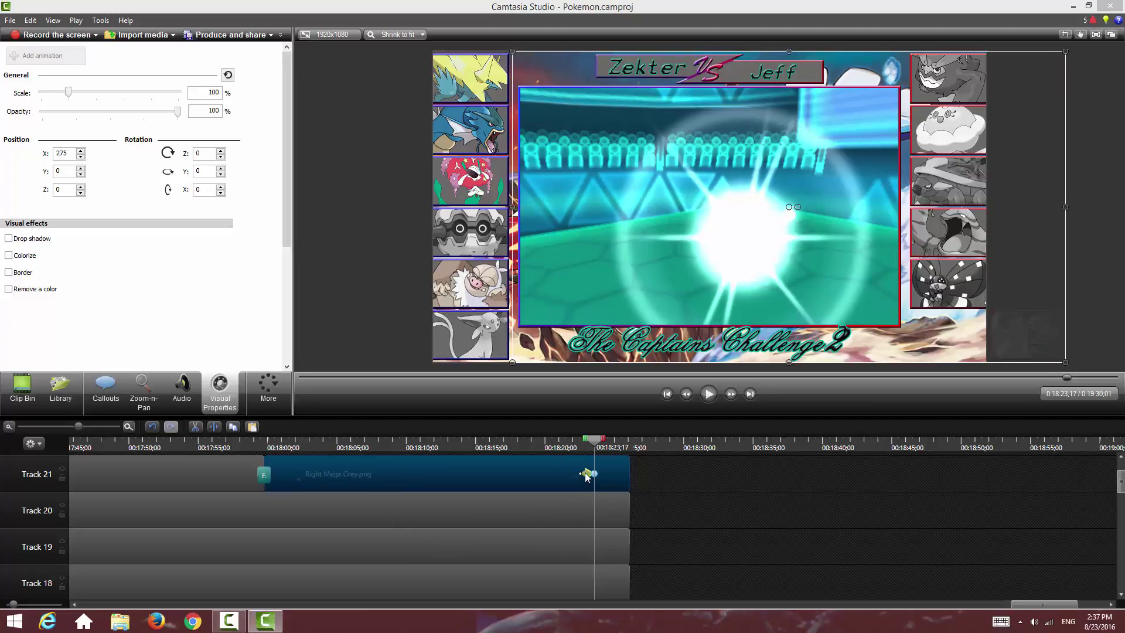
left_click_drag(588, 476, 623, 473)
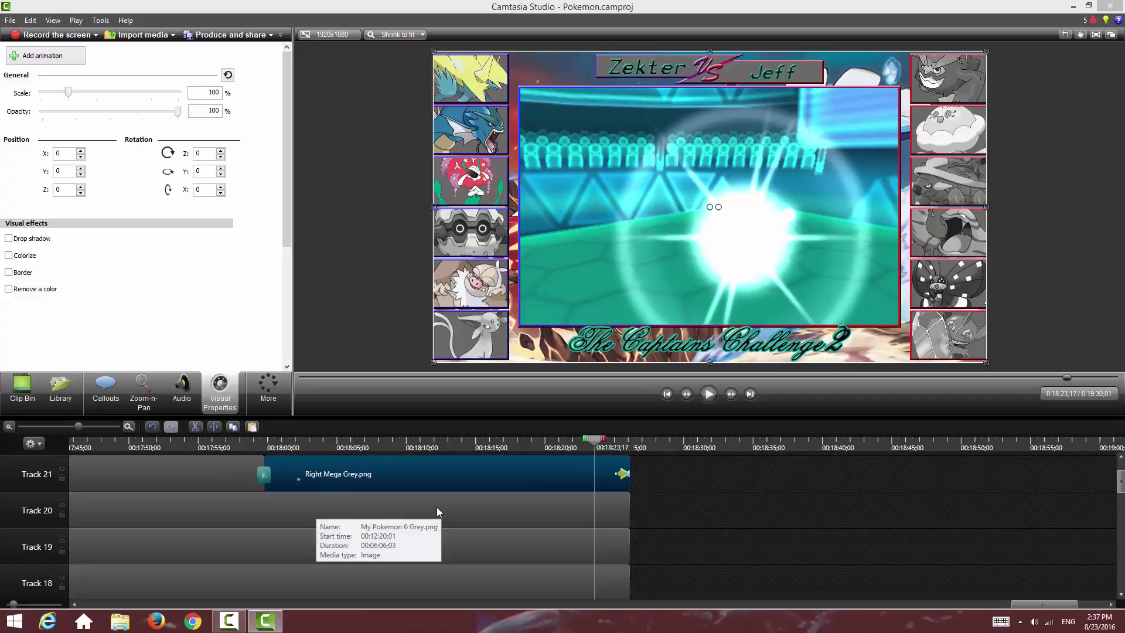
Step: Paste the copied slide-out animation onto the Track 19 clip and move it to the clip's end
left_click(574, 542)
key("ctrl+v")
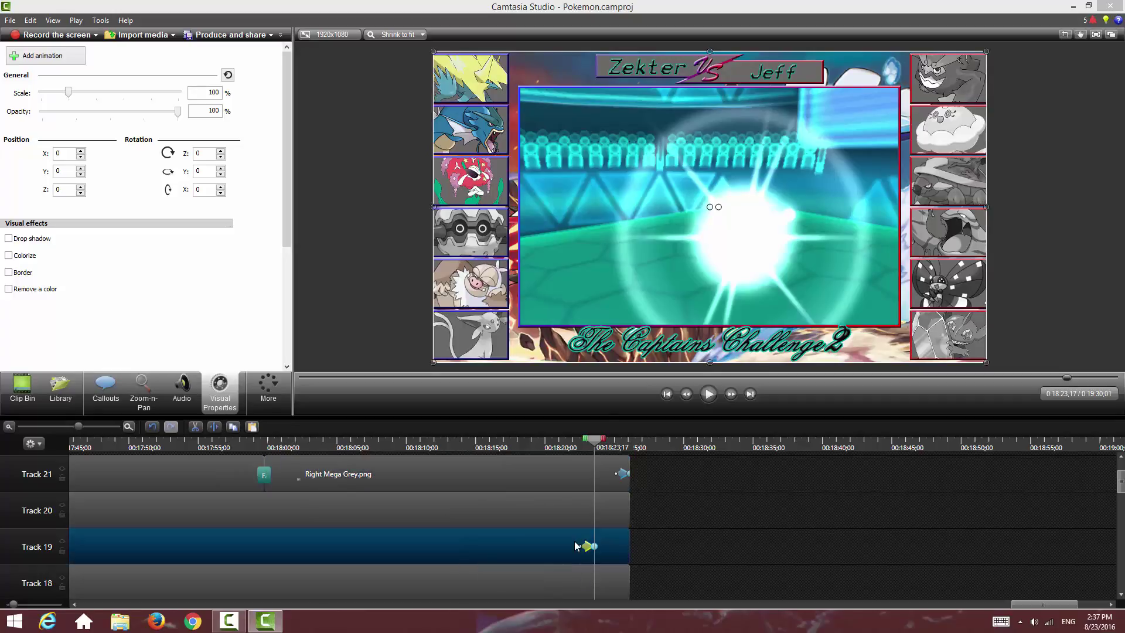
scroll(578, 544, "down", 3)
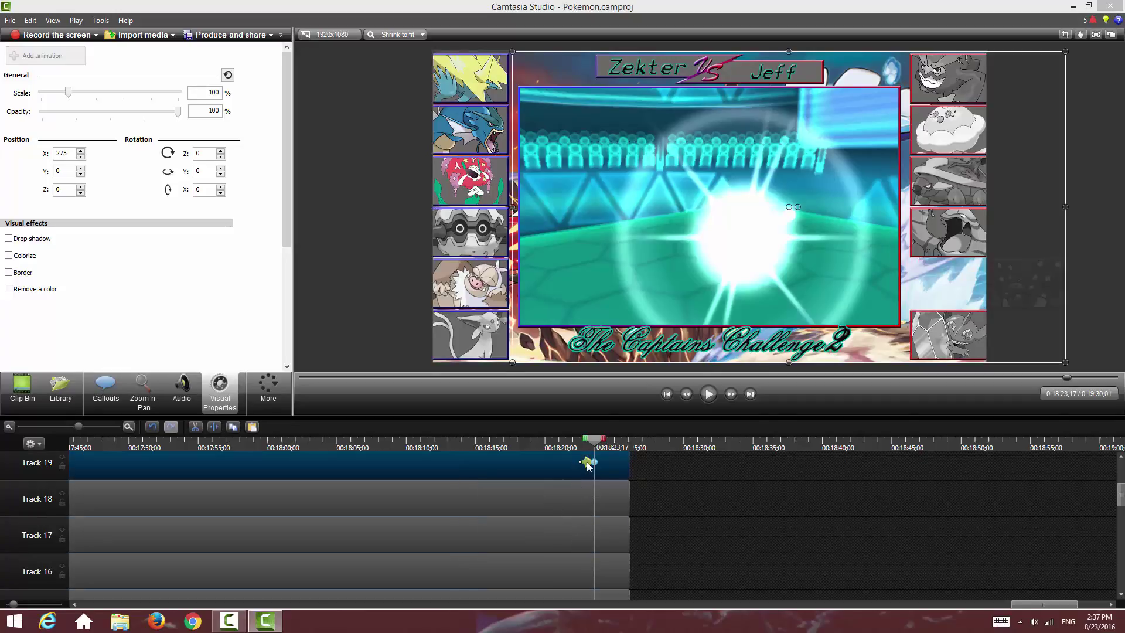
left_click_drag(587, 463, 623, 462)
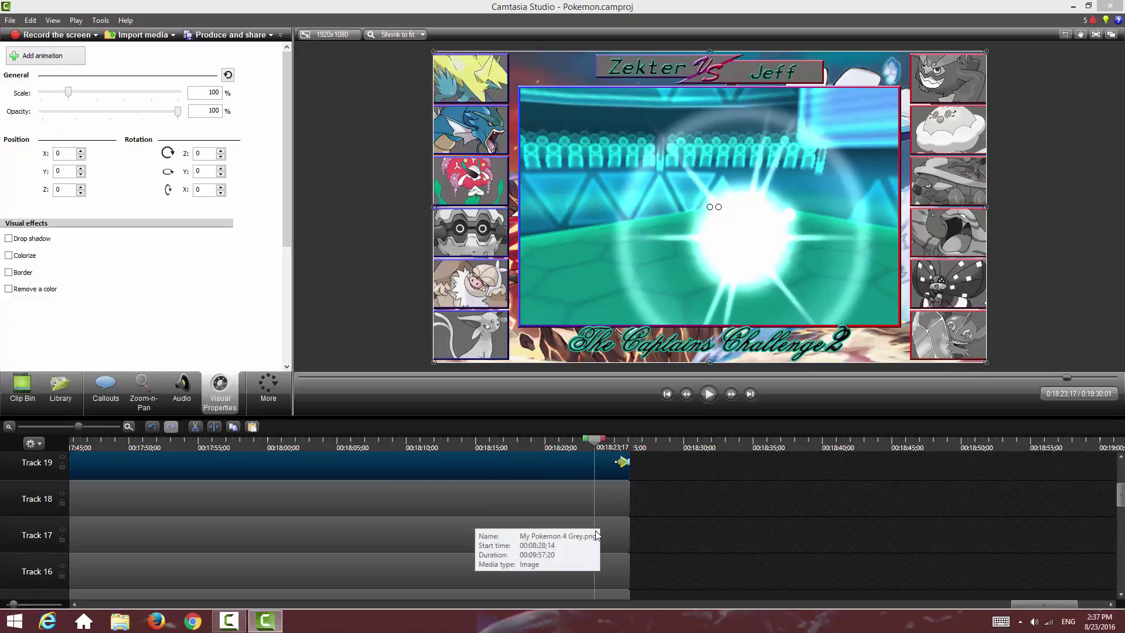
Step: Paste the slide-out animation onto the Track 16 clip and shift it to the end of that clip
left_click(596, 569)
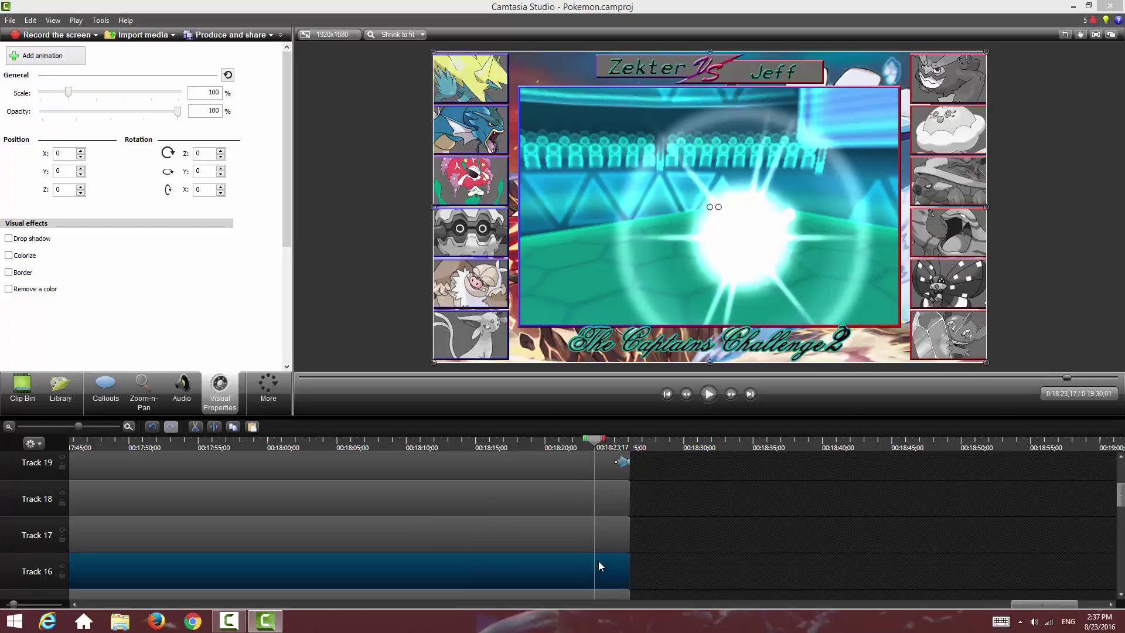
key("ctrl+v")
scroll(604, 560, "down", 2)
scroll(606, 556, "down", 1)
left_click_drag(588, 487, 621, 486)
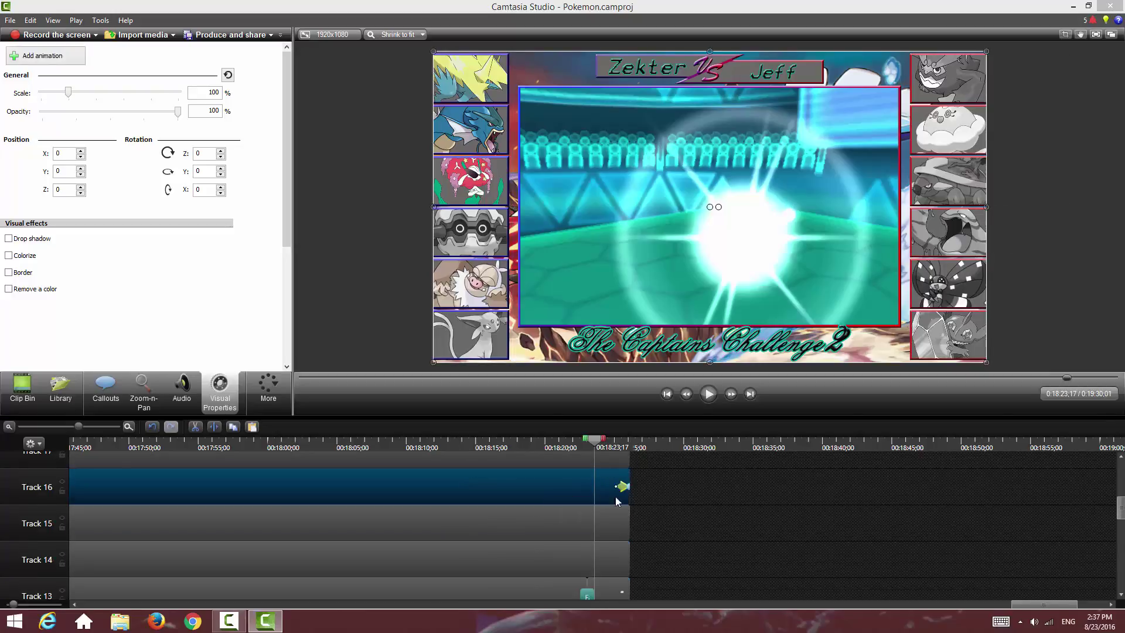
Step: Paste the slide-out animation onto the Track 15 clip and the last Track 13 clip, moving each animation to its clip's end
scroll(593, 460, "down", 2)
left_click(596, 464)
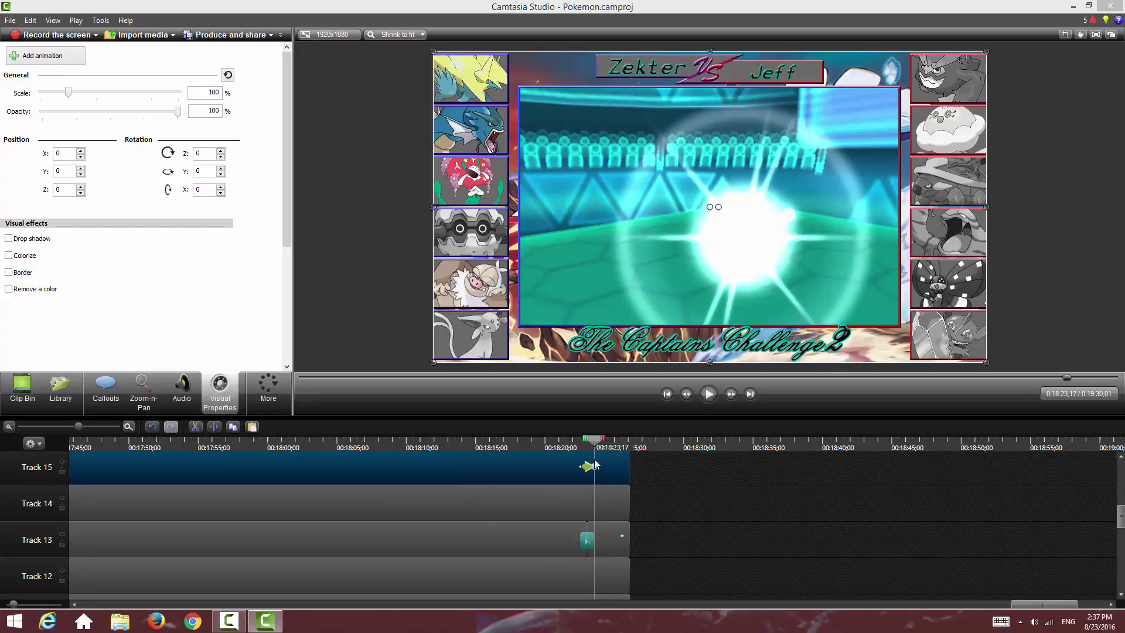
key("ctrl+v")
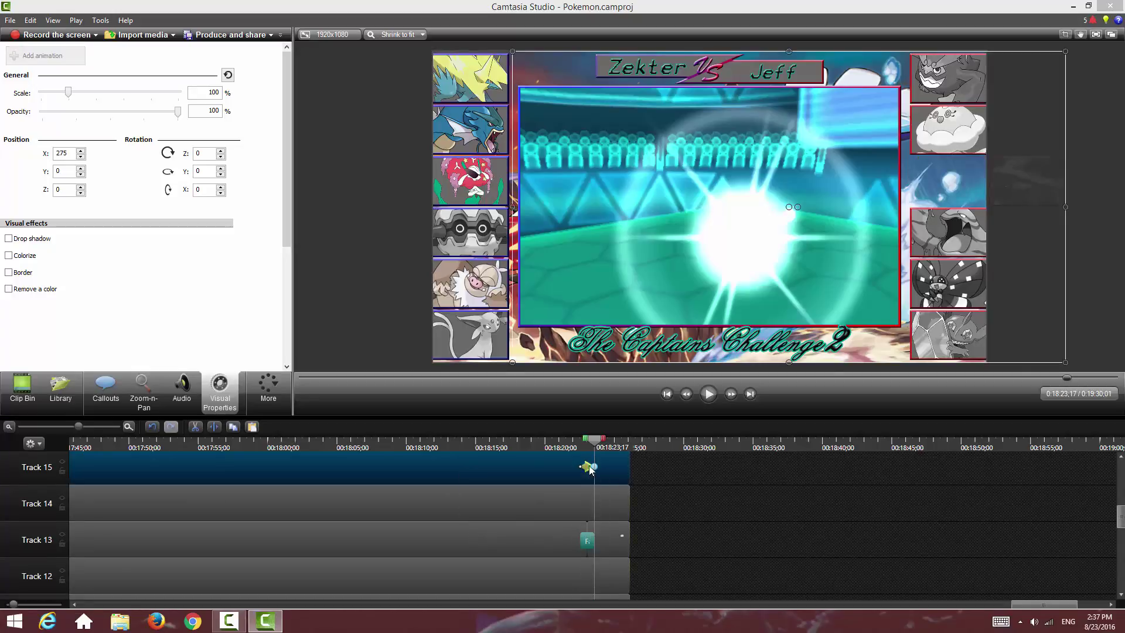
left_click_drag(594, 466, 622, 466)
left_click(597, 538)
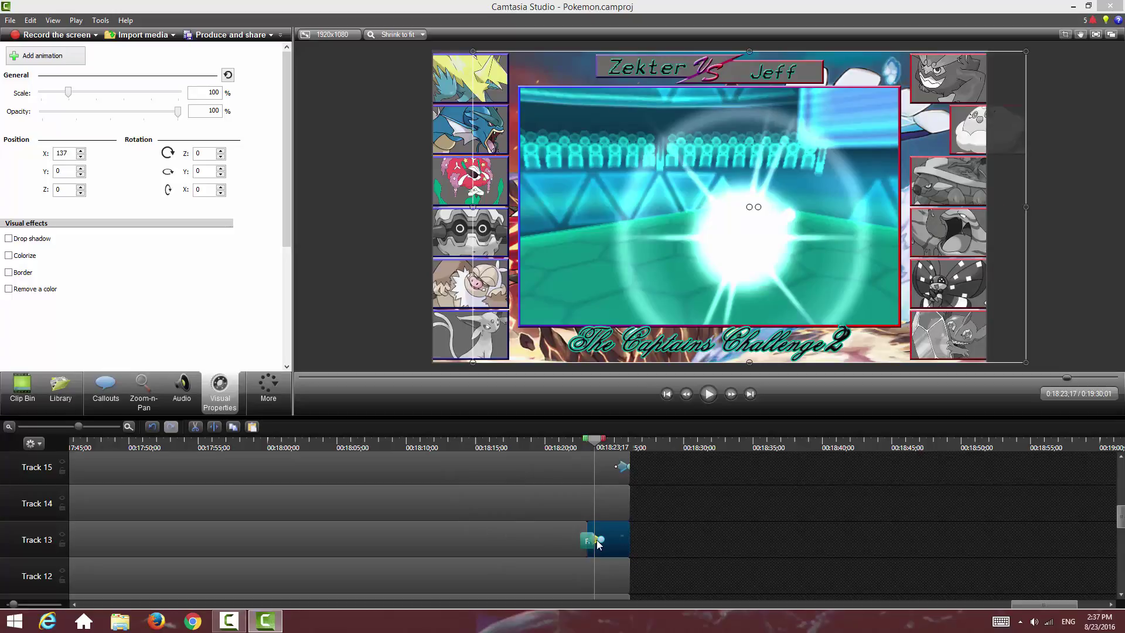
left_click_drag(598, 543, 622, 540)
Step: Check the clips on Tracks 12 to 5 for remaining opponent images and select Right Pokemon 1 Grey.png on Track 9
scroll(617, 521, "down", 2)
left_click(609, 493)
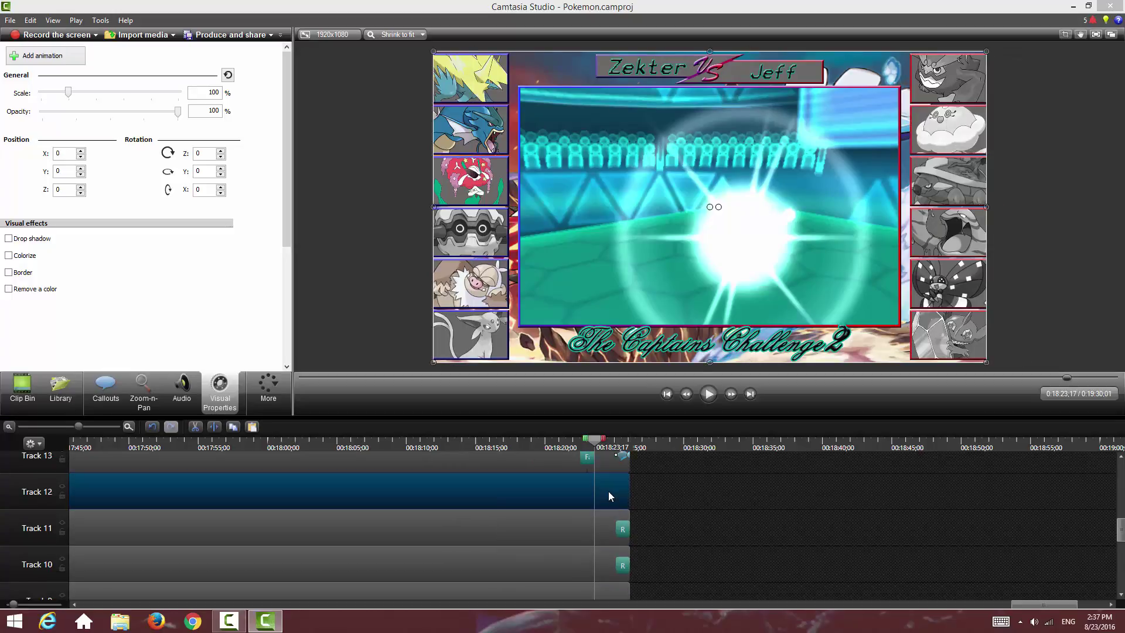
left_click(616, 495)
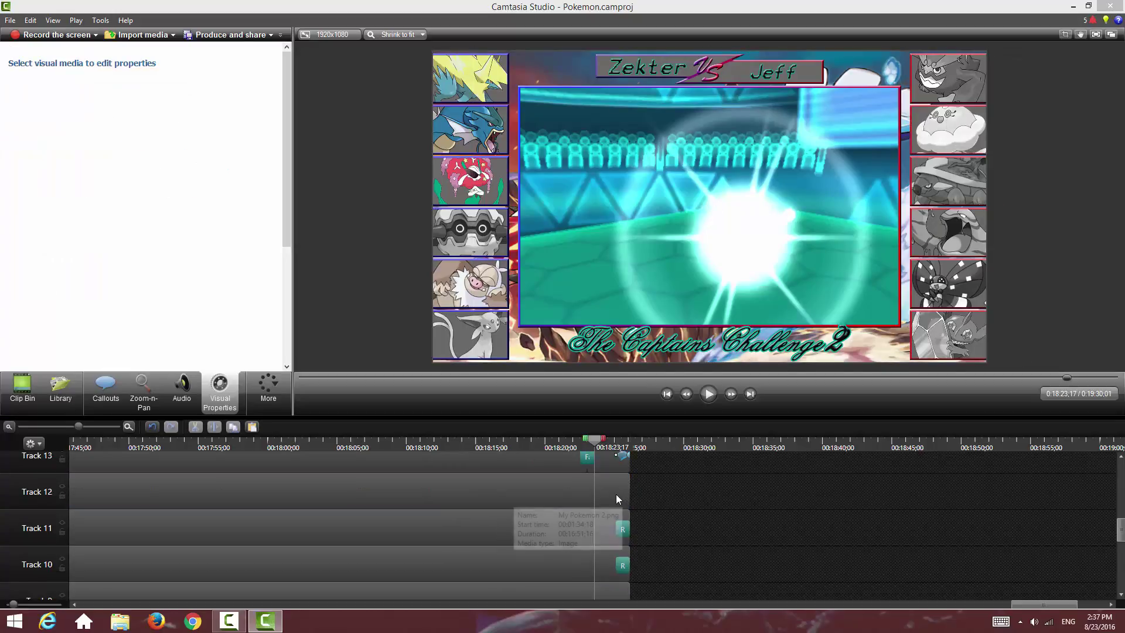
scroll(614, 493, "down", 2)
scroll(614, 495, "down", 1)
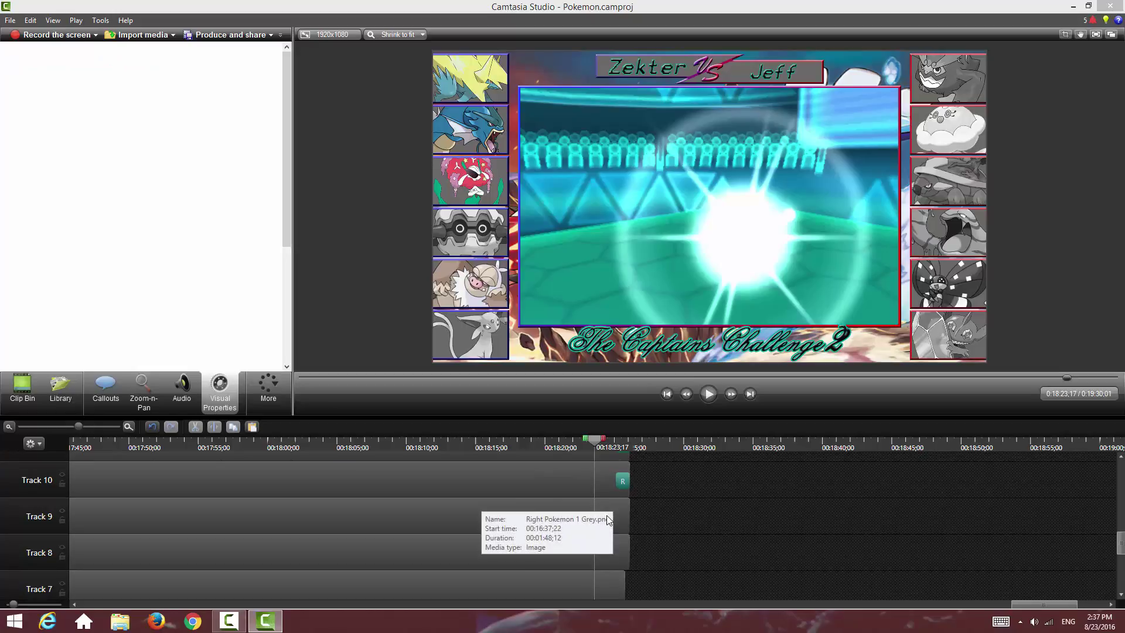
left_click(613, 514)
left_click(588, 516)
left_click(604, 516)
scroll(606, 518, "down", 2)
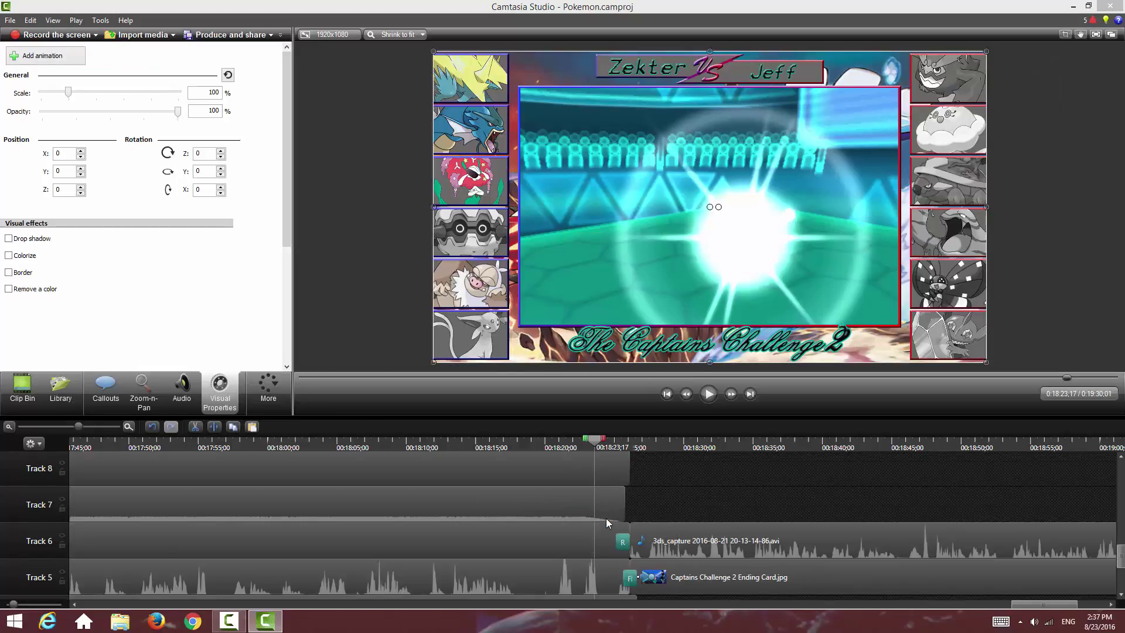
Step: Hide Track 21 and add an animation to the Track 20 clip that slides its Pokemon image off the canvas at X -277
scroll(626, 469, "up", 15)
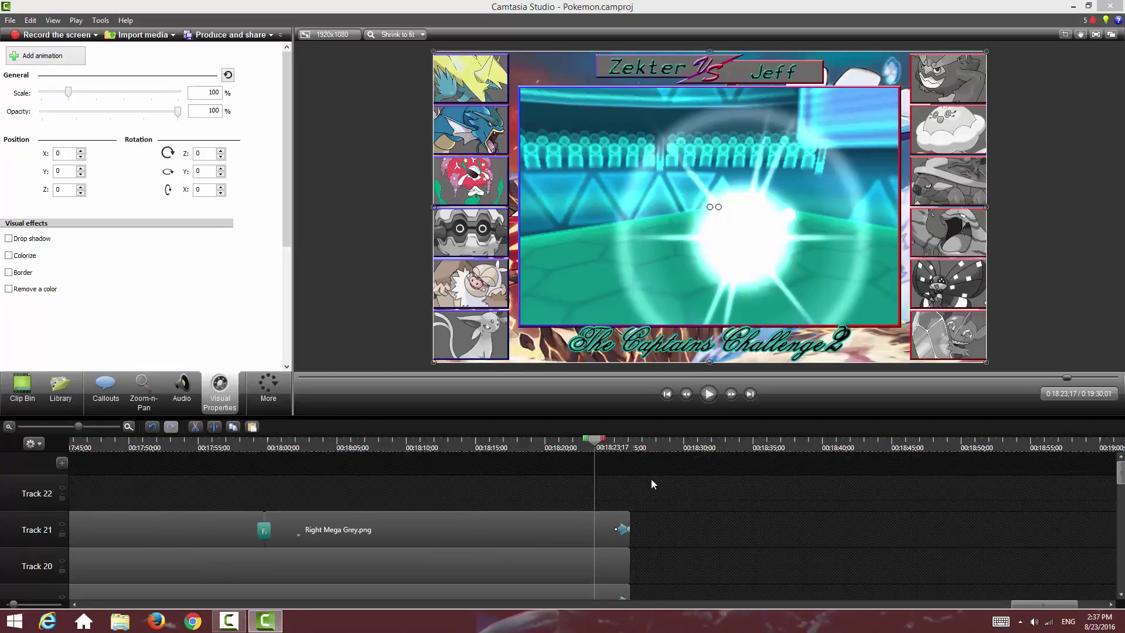
left_click(610, 558)
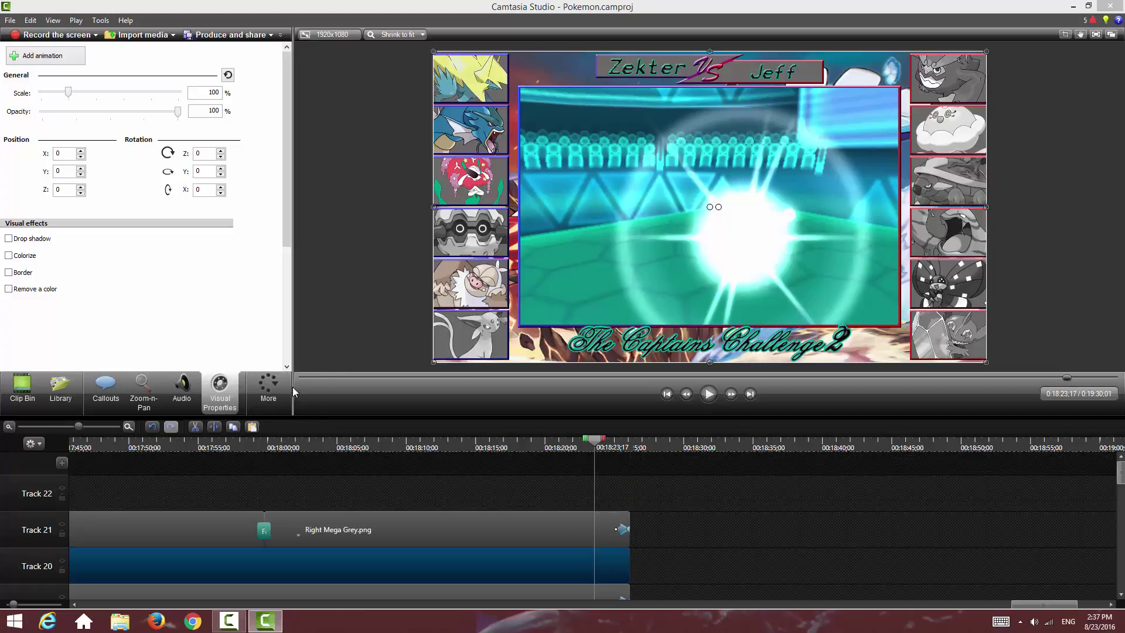
left_click(61, 525)
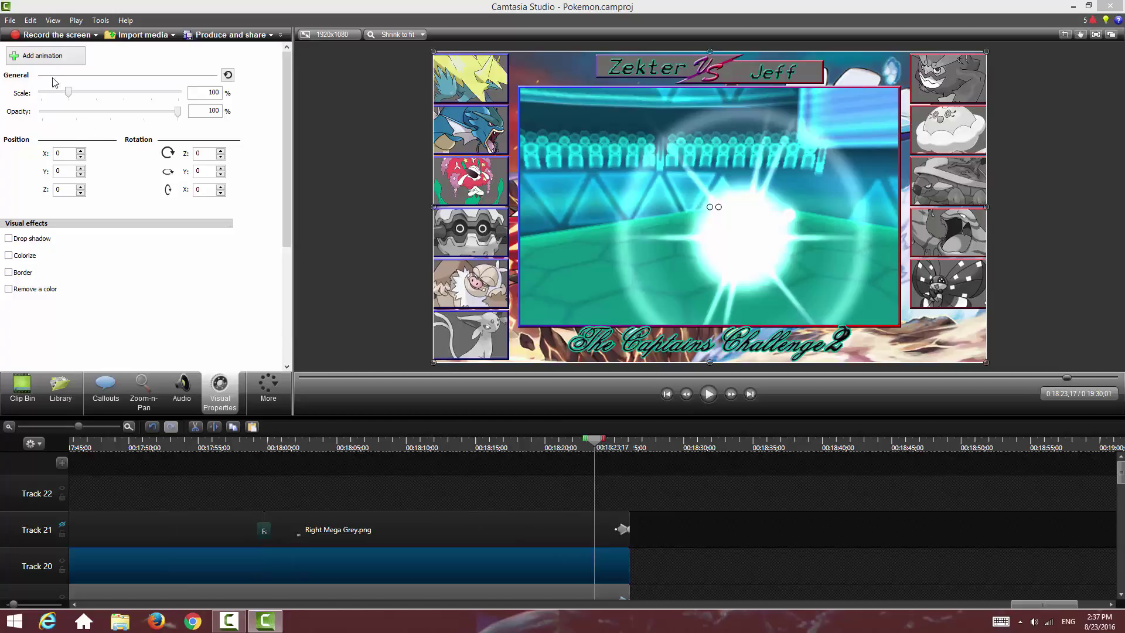
left_click(51, 58)
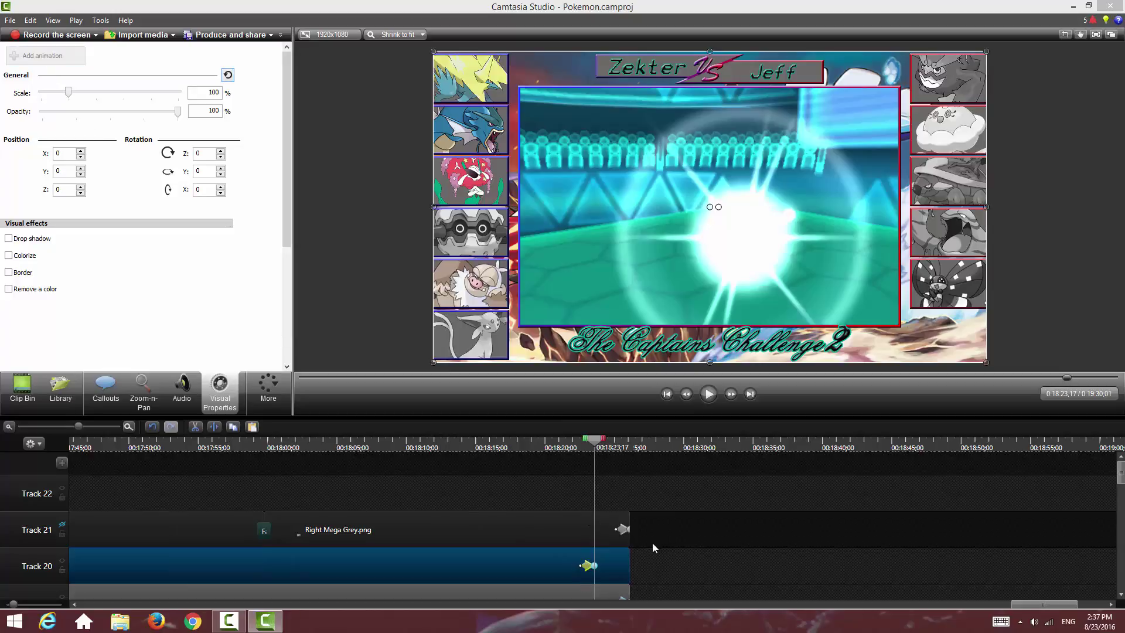
left_click_drag(473, 336, 409, 337)
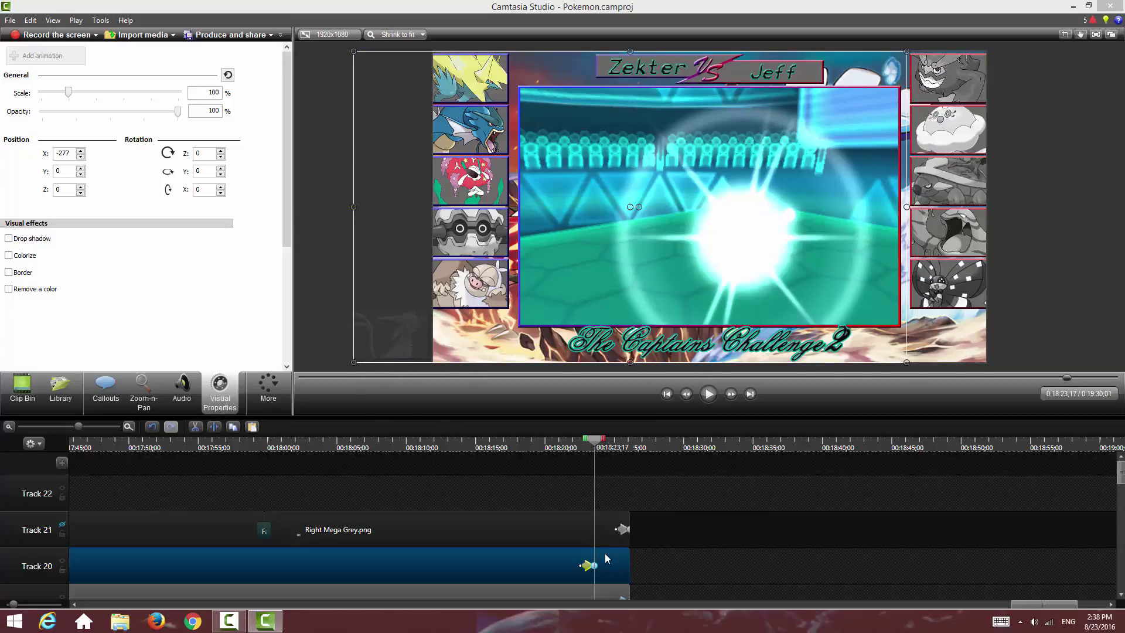
Step: Copy the Track 20 clip's slide-out animation and make Track 21 visible again
right_click(586, 567)
left_click(417, 497)
left_click(61, 525)
Step: Paste the slide-out animation onto the Track 18 and Track 17 clips, and move it to the clip's end on Tracks 20, 18 and 17
scroll(602, 501, "down", 2)
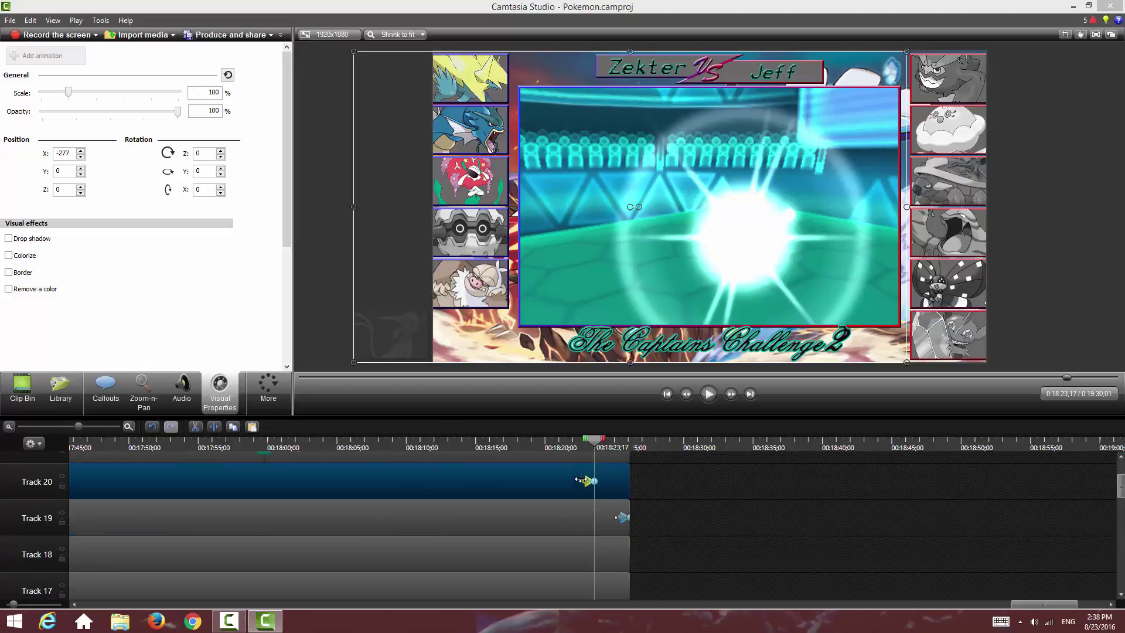
left_click(613, 551)
key("ctrl+v")
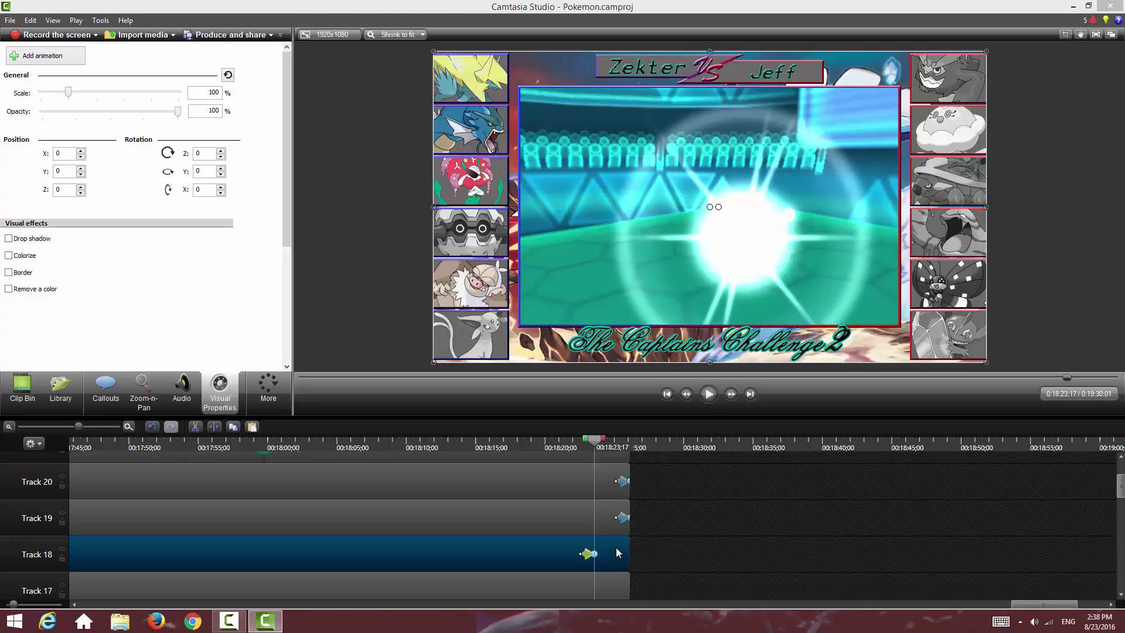
scroll(621, 539, "down", 2)
left_click(607, 508)
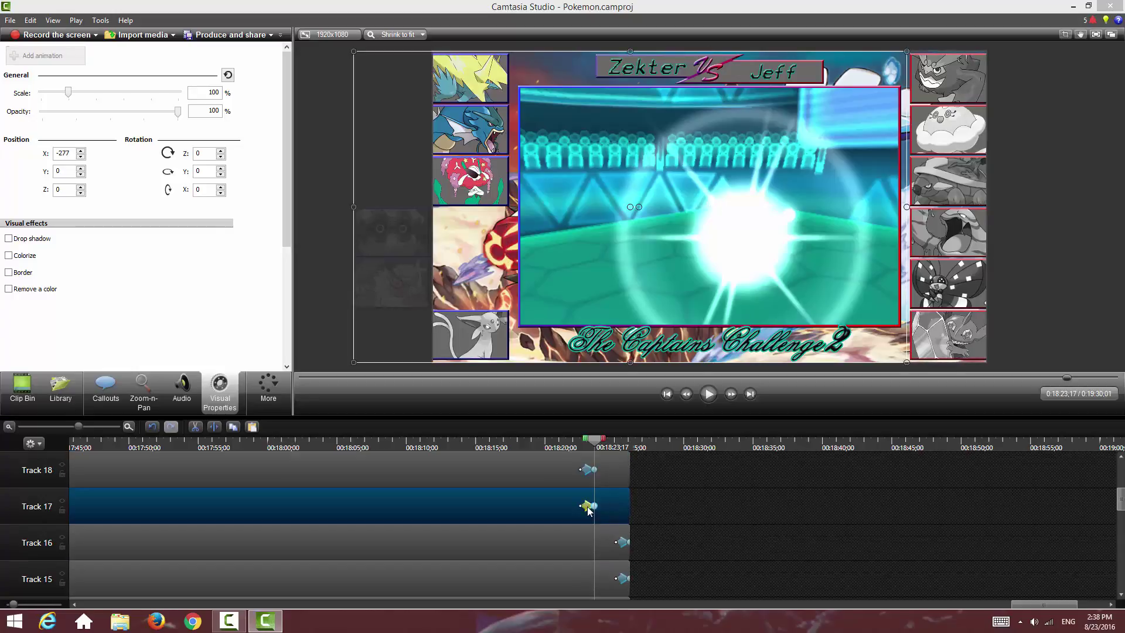
left_click(588, 472)
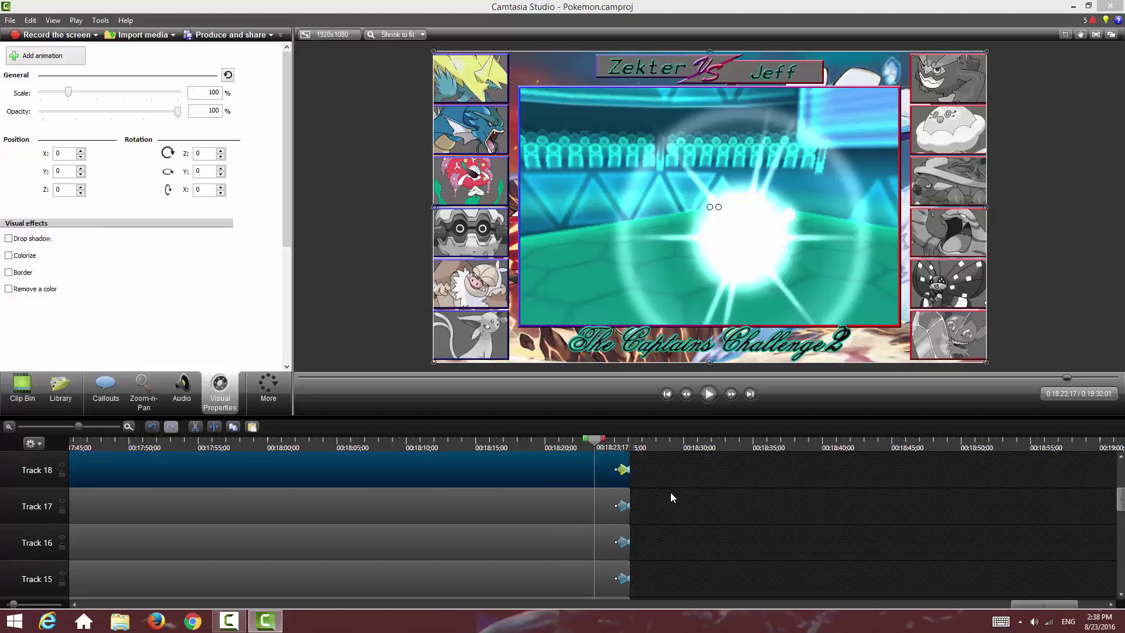
Step: Paste the slide-out animation onto the Track 12 clip and move it to the end of that clip
scroll(671, 492, "down", 5)
left_click(620, 509)
key("ctrl+v")
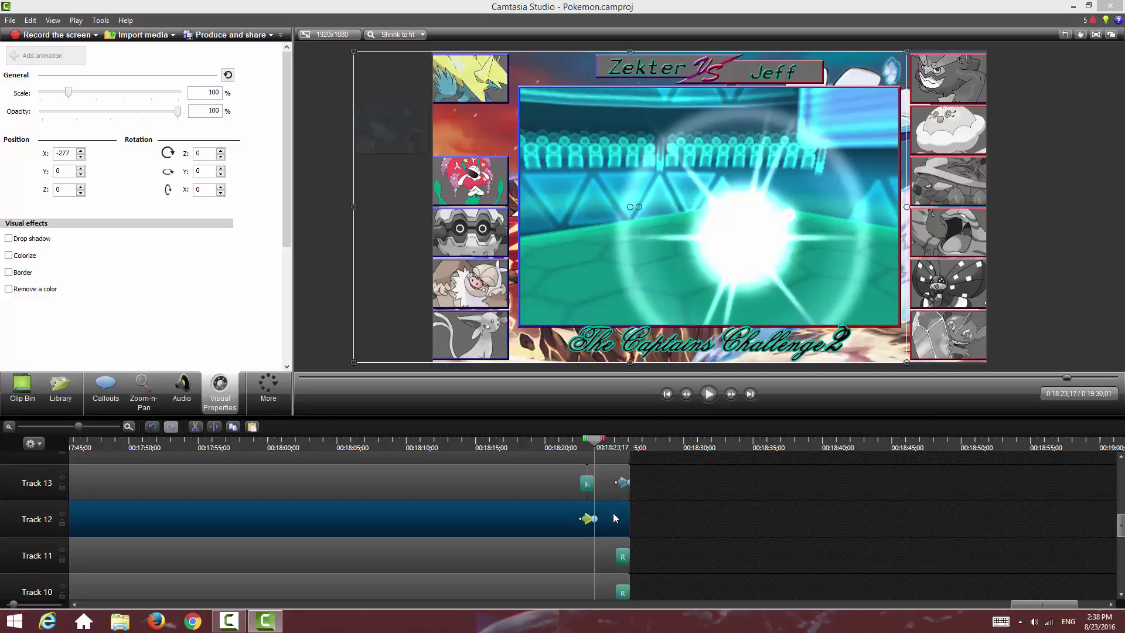
left_click_drag(588, 521, 684, 516)
Step: Paste the slide-out animation onto the Track 14 clip and move it to the clip's end
scroll(684, 511, "up", 2)
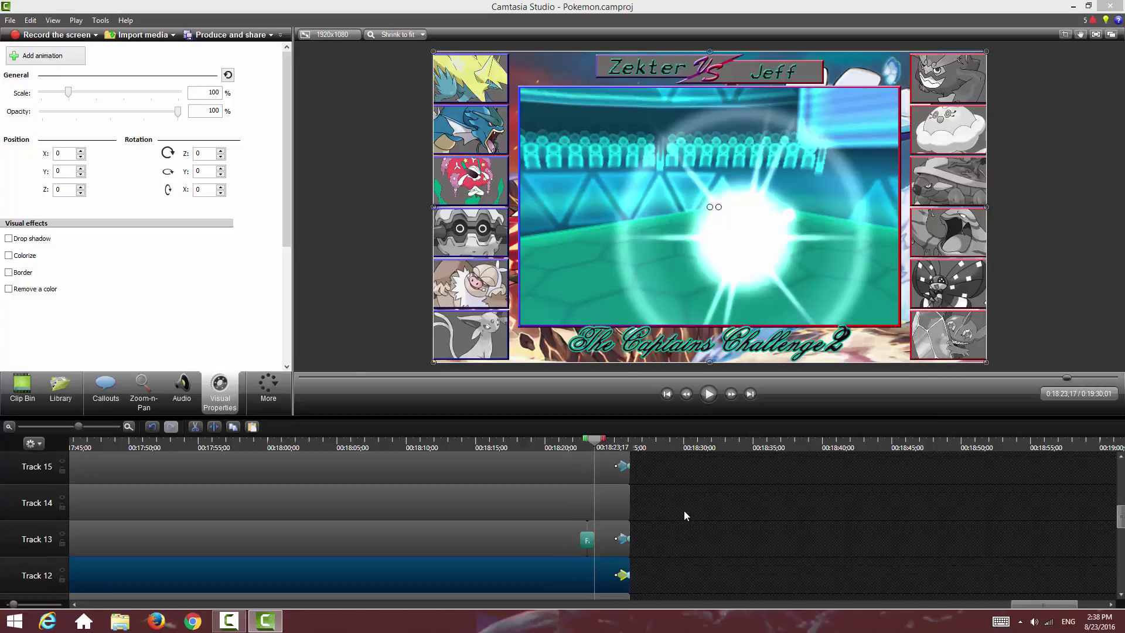
left_click(621, 505)
key("ctrl+v")
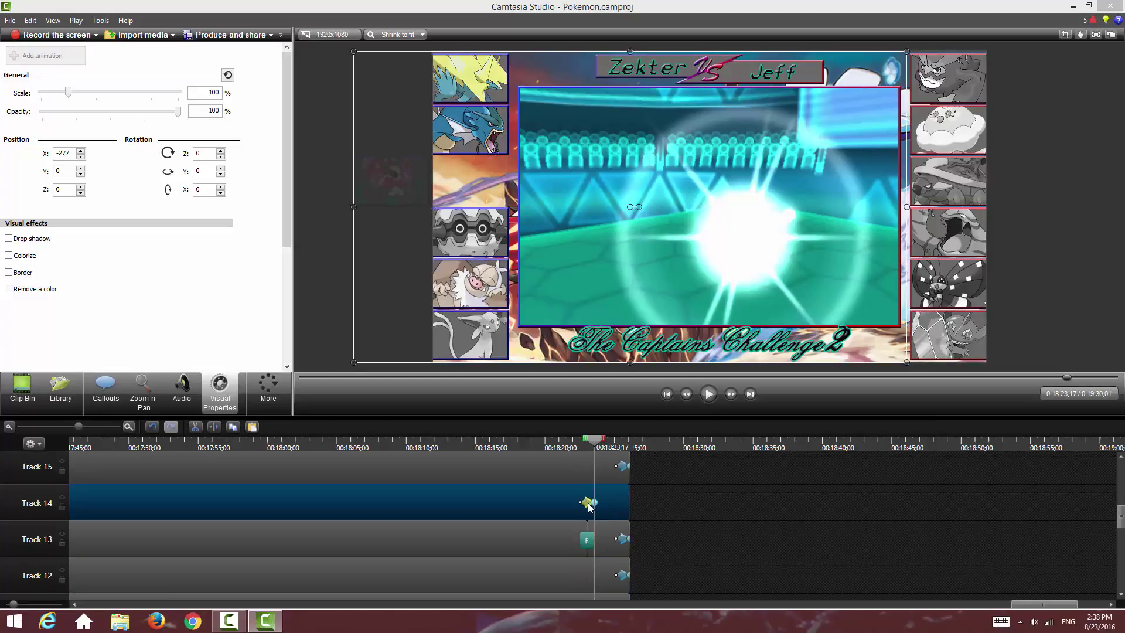
left_click_drag(591, 503, 685, 505)
Step: Paste the slide-out animation onto the Track 8 clip and shift it to the end of the clip
scroll(684, 509, "down", 4)
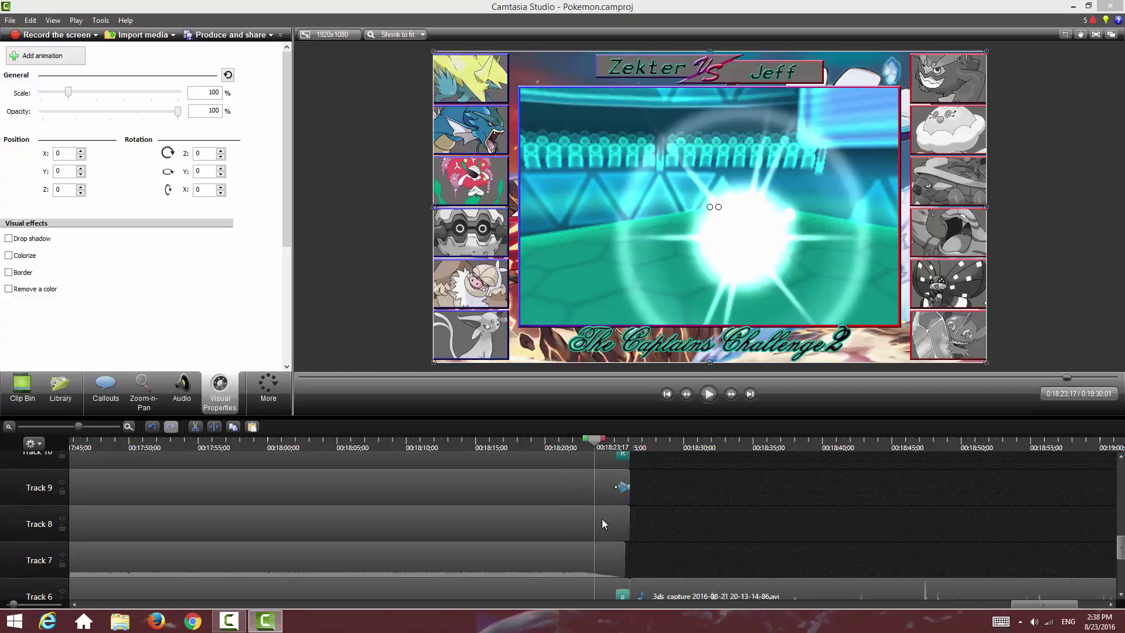
left_click(597, 518)
key("ctrl+v")
left_click_drag(592, 524, 653, 525)
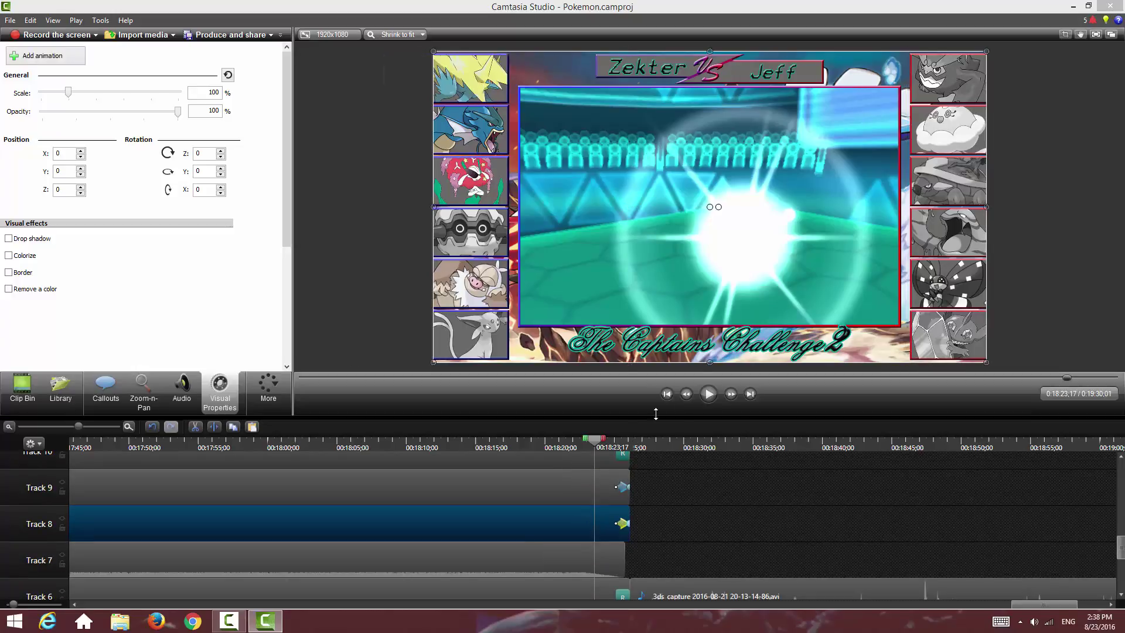
Step: Play back the Pokemon images sliding out into the ending card, and save the project
left_click(23, 389)
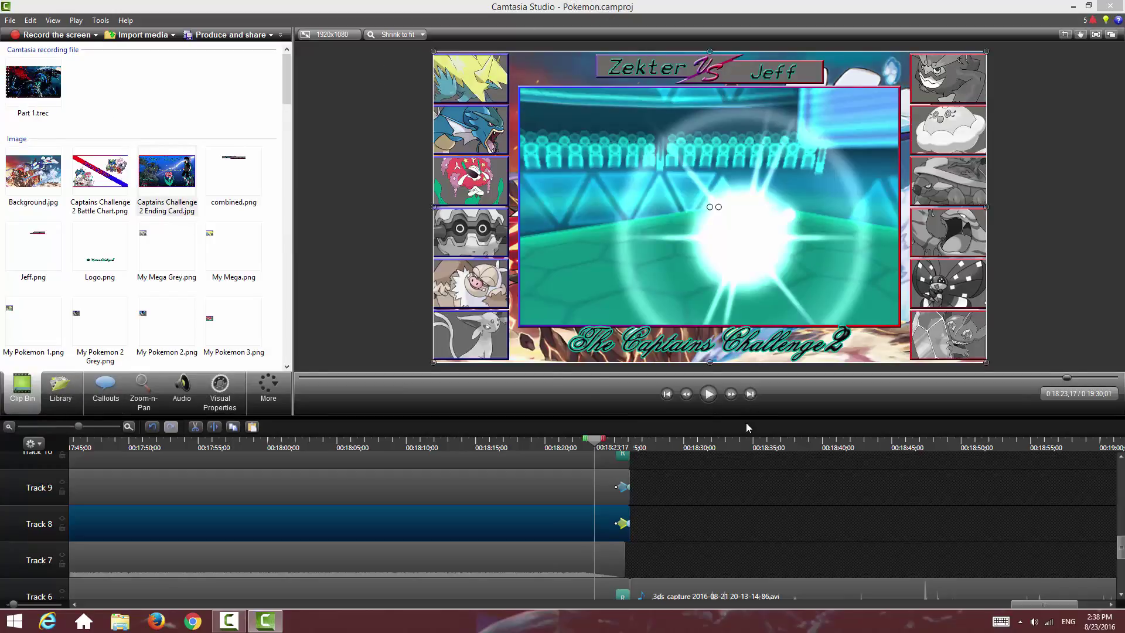
left_click(710, 396)
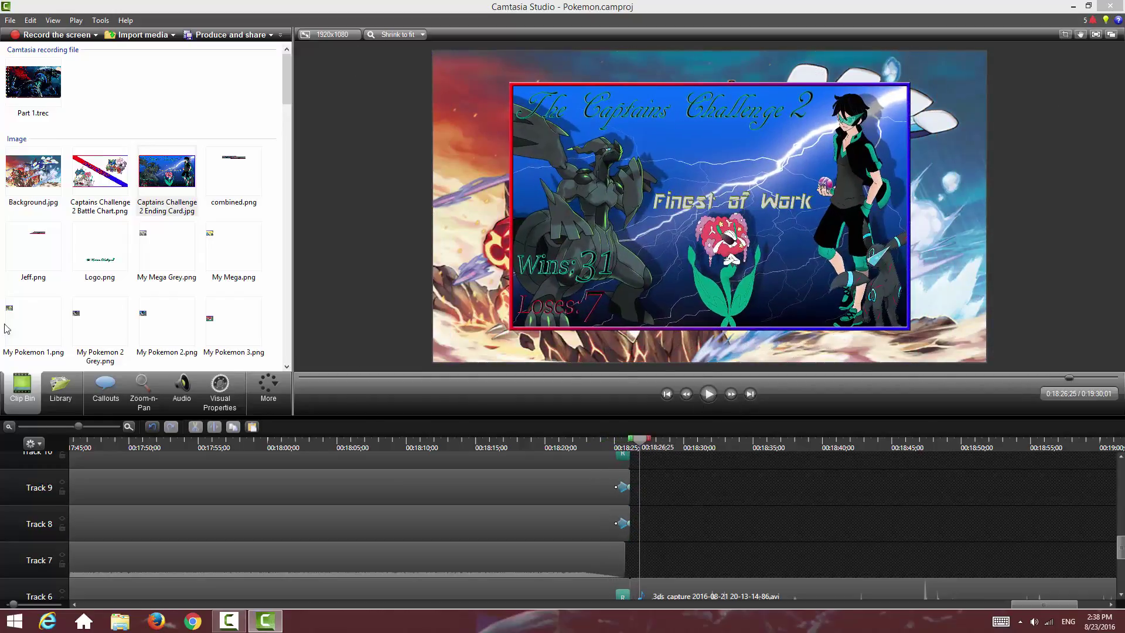
left_click(10, 20)
left_click(45, 81)
Step: Review the timeline from Track 22 down to Track 3, examining the clip ends, animations and transitions around the ending card
left_click_drag(76, 428, 63, 428)
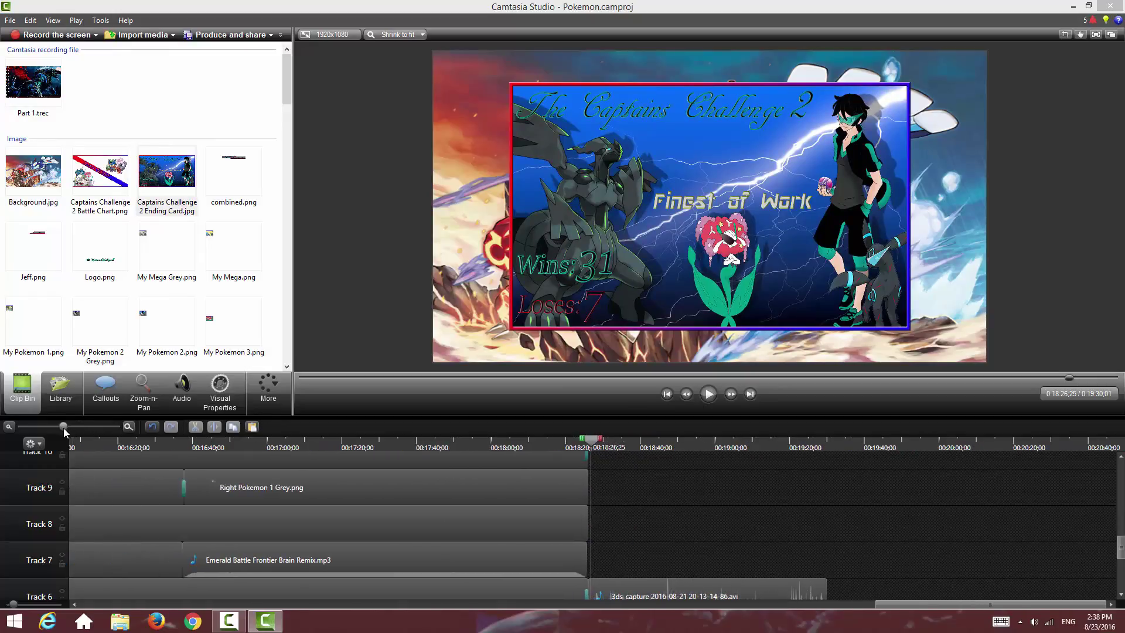
scroll(749, 498, "down", 4)
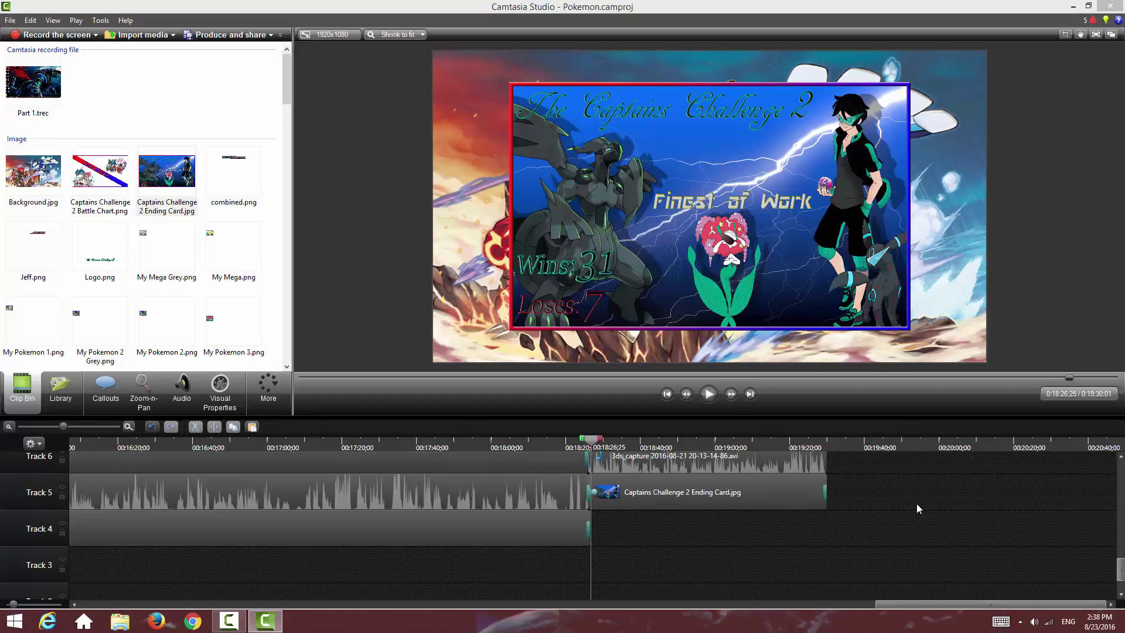
scroll(863, 529, "up", 17)
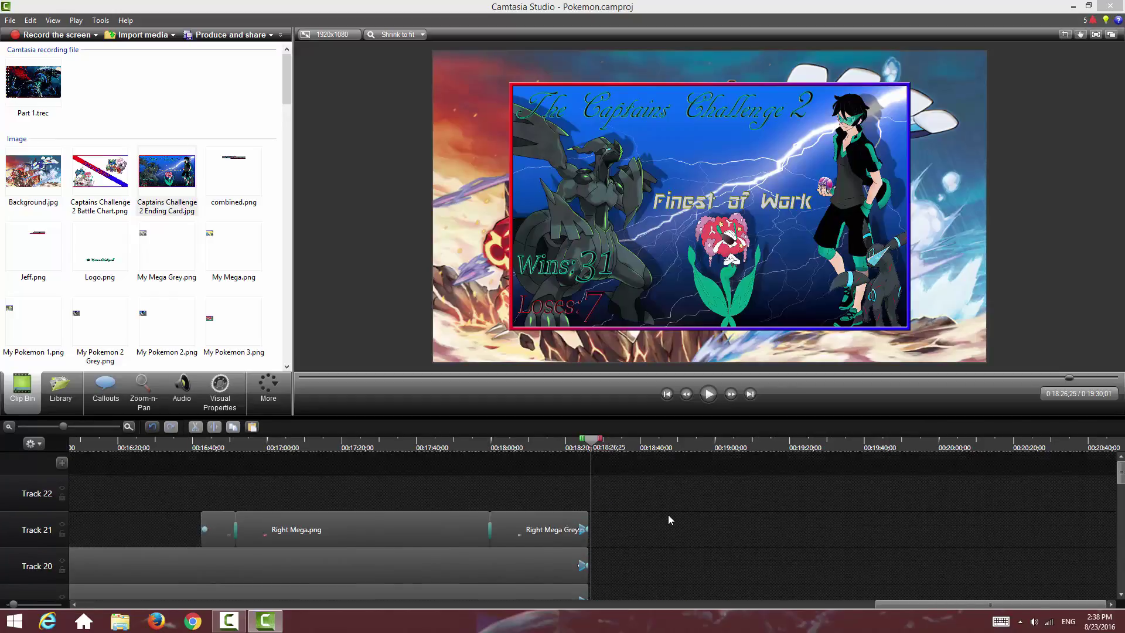
scroll(668, 514, "down", 5)
scroll(738, 459, "down", 6)
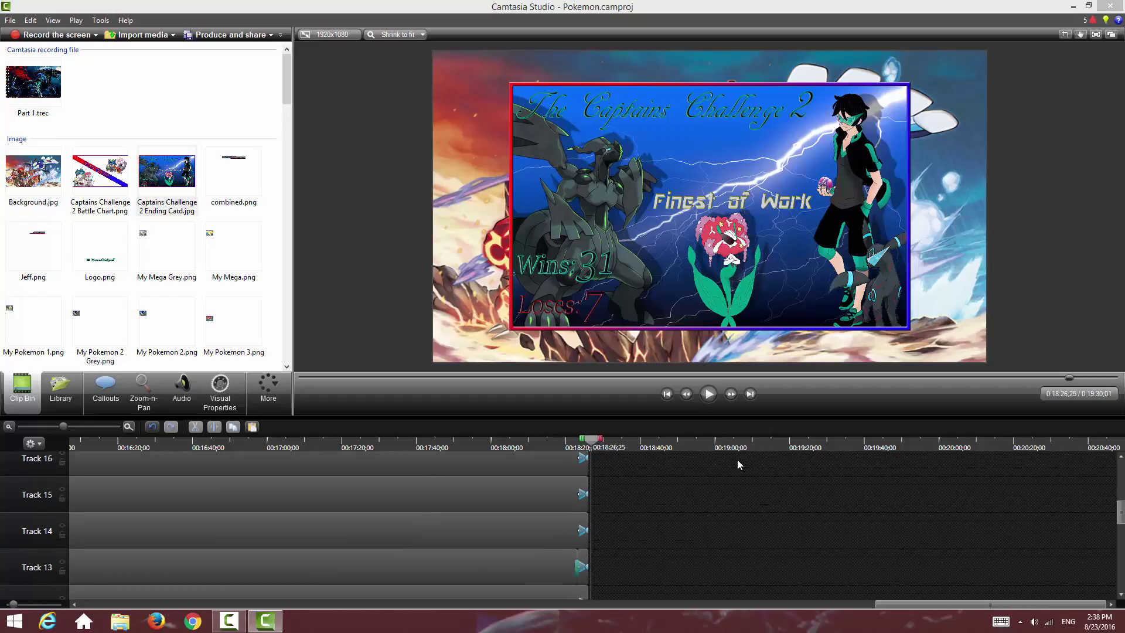
scroll(697, 460, "down", 2)
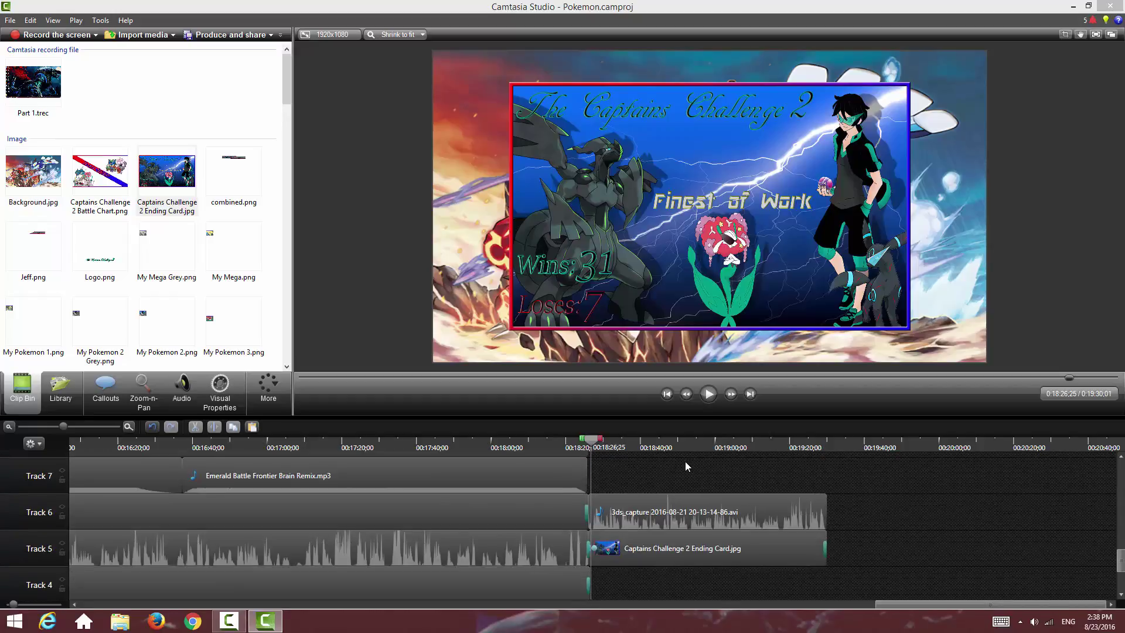
left_click_drag(931, 610, 386, 580)
left_click_drag(650, 588, 999, 585)
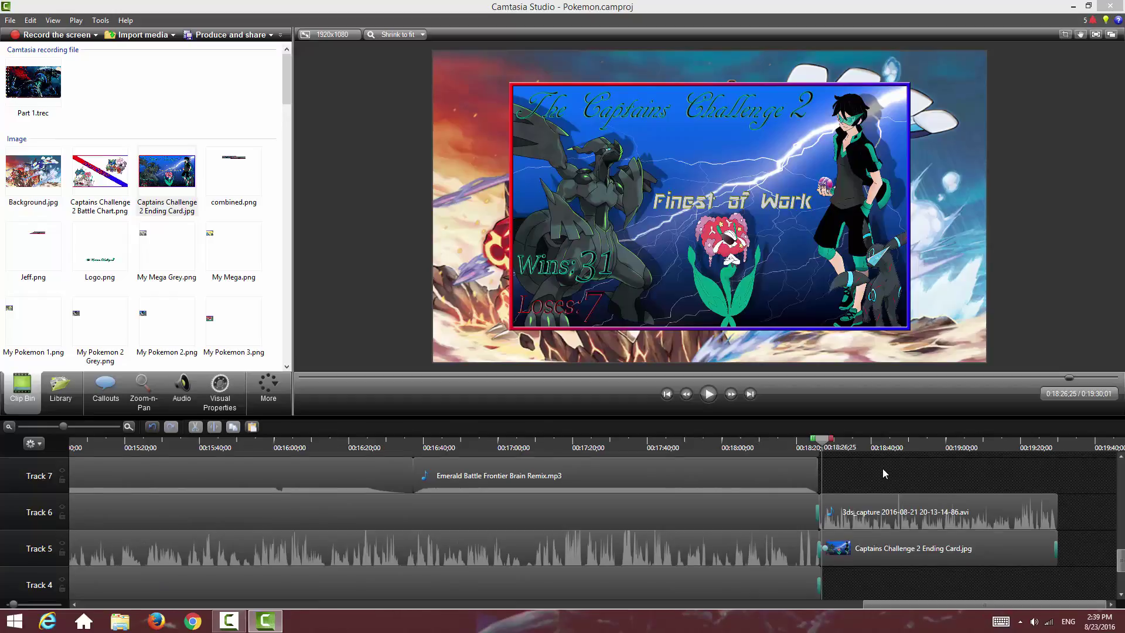
scroll(890, 495, "up", 8)
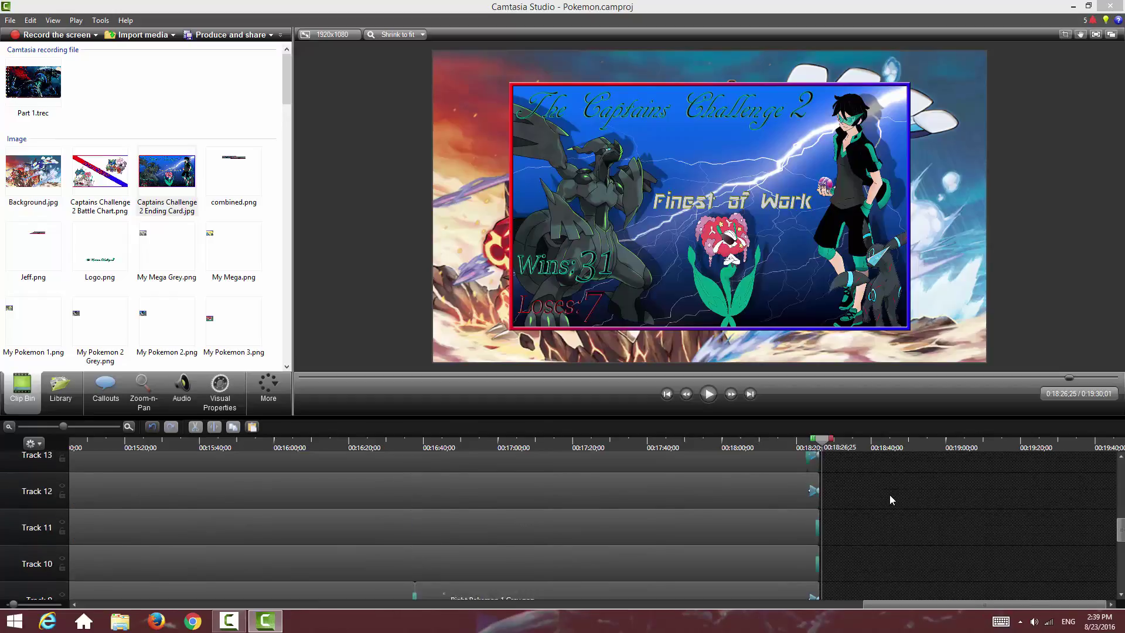
scroll(885, 505, "up", 8)
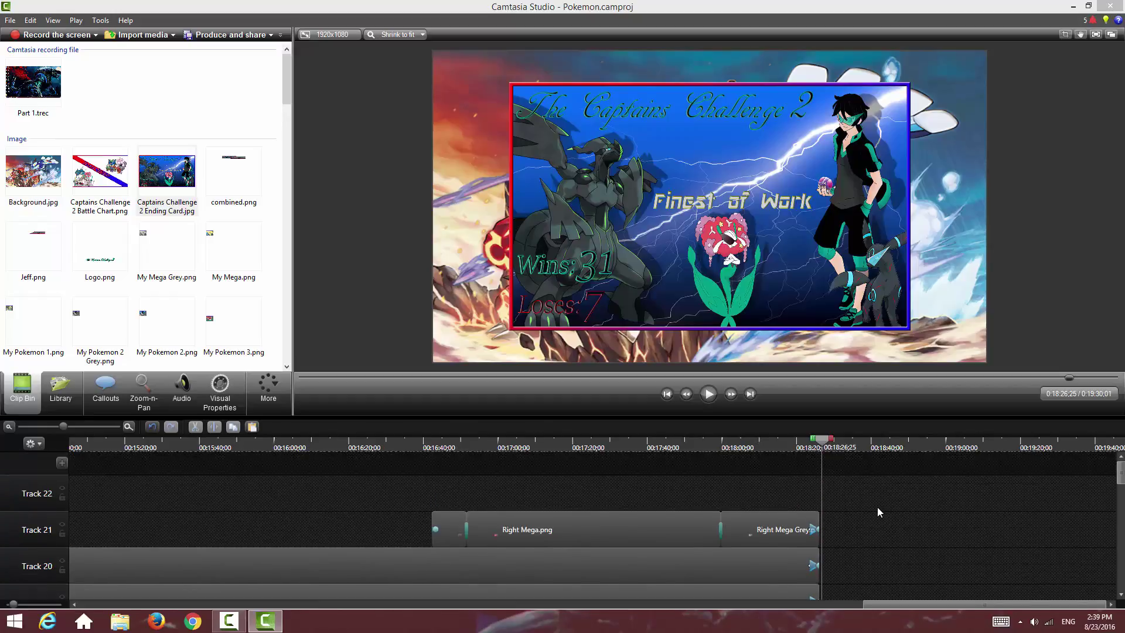
scroll(888, 523, "down", 9)
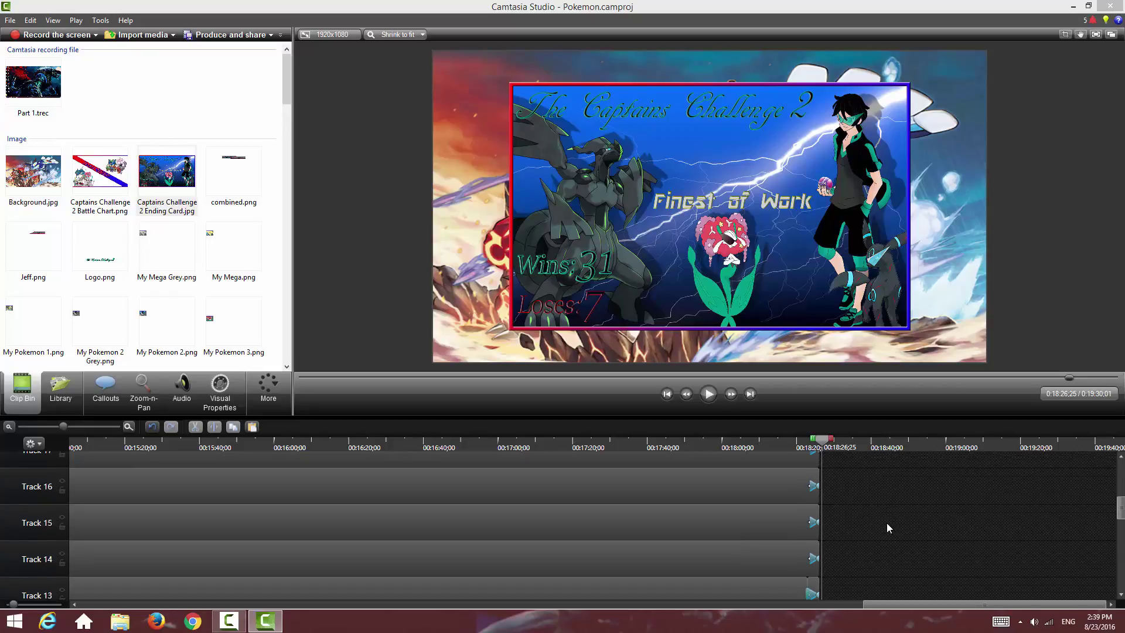
scroll(887, 528, "down", 3)
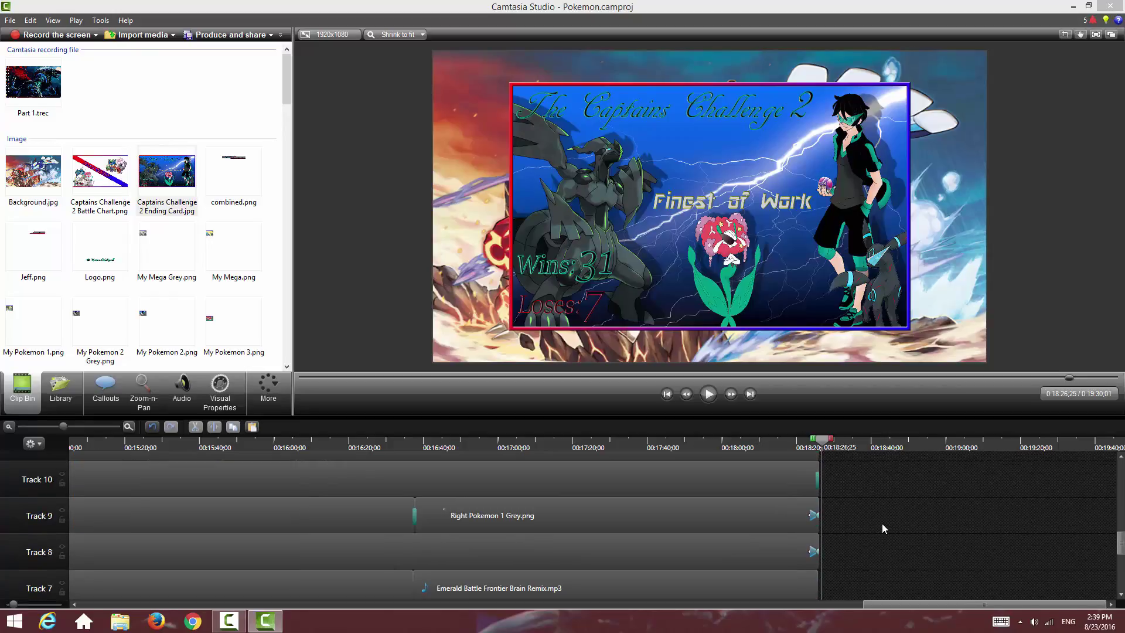